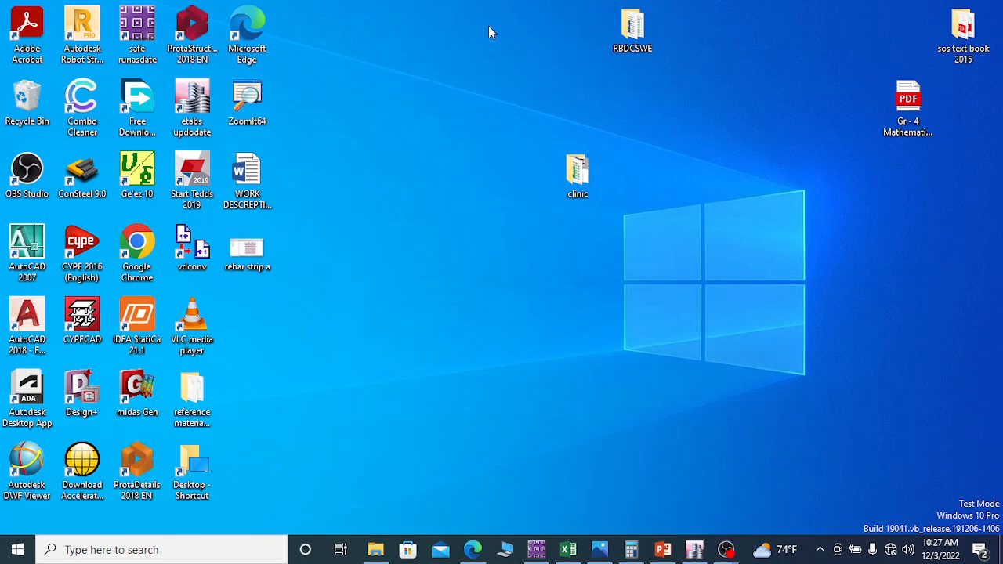
Step: Launch ETABS and start a new model with built-in Metric SI units, Euro steel sections, Eurocode 3-2005 and Eurocode 2-2004
{"action": "double_click", "coordinate": [200, 98]}
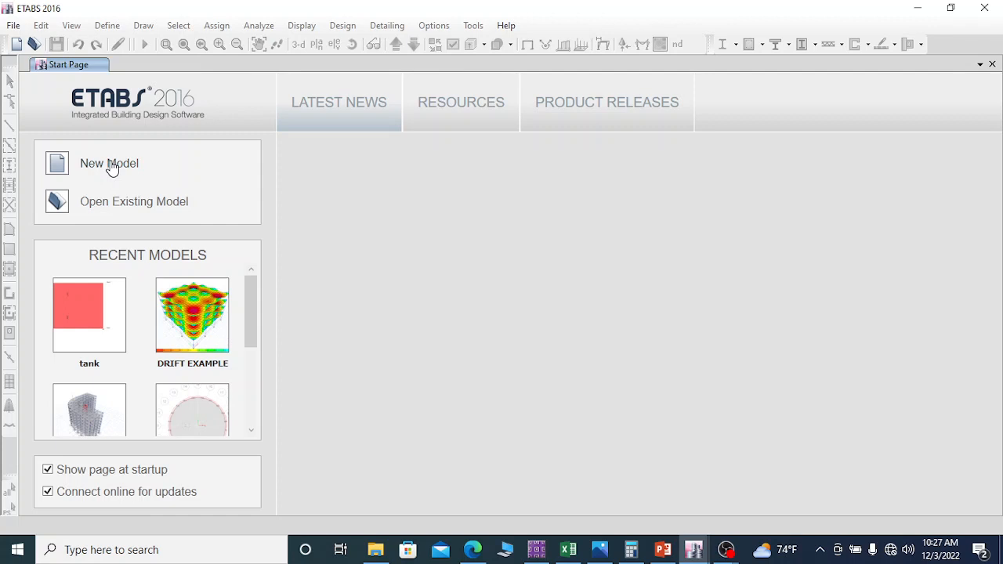
{"action": "left_click", "coordinate": [184, 181]}
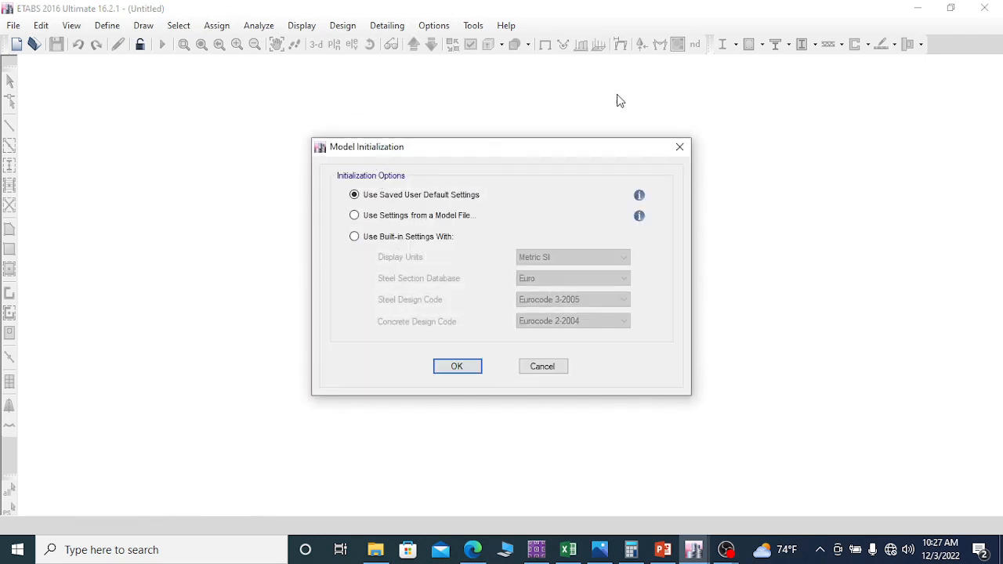
{"action": "left_click", "coordinate": [355, 238]}
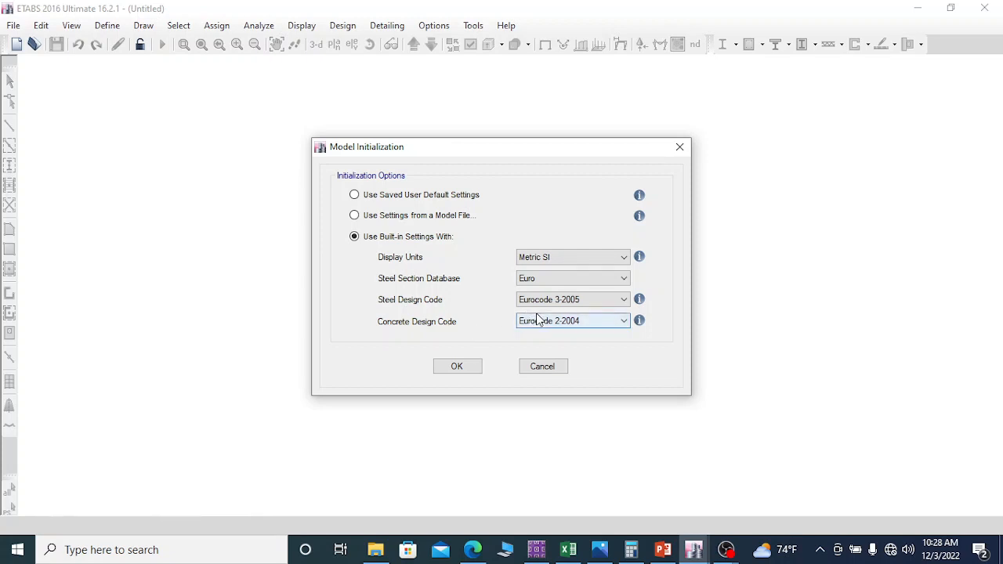
{"action": "left_click", "coordinate": [466, 365]}
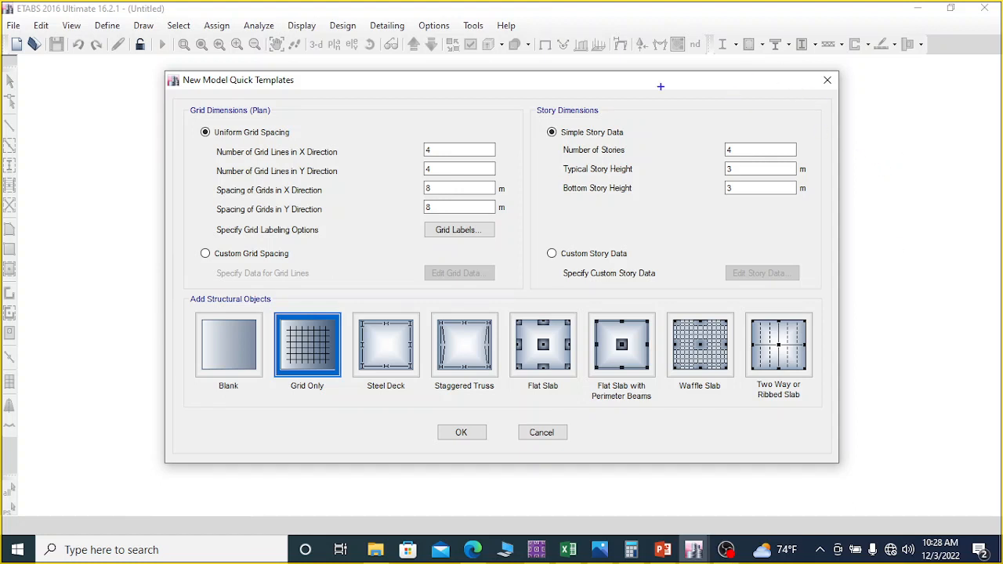
{"action": "mouse_move", "coordinate": [656, 69]}
{"action": "left_mouse_down"}
{"action": "mouse_move", "coordinate": [667, 235]}
{"action": "mouse_move", "coordinate": [910, 252]}
{"action": "left_mouse_up"}
{"action": "mouse_move", "coordinate": [656, 69]}
{"action": "left_mouse_down"}
{"action": "mouse_move", "coordinate": [942, 75]}
{"action": "mouse_move", "coordinate": [962, 271]}
{"action": "left_mouse_up"}
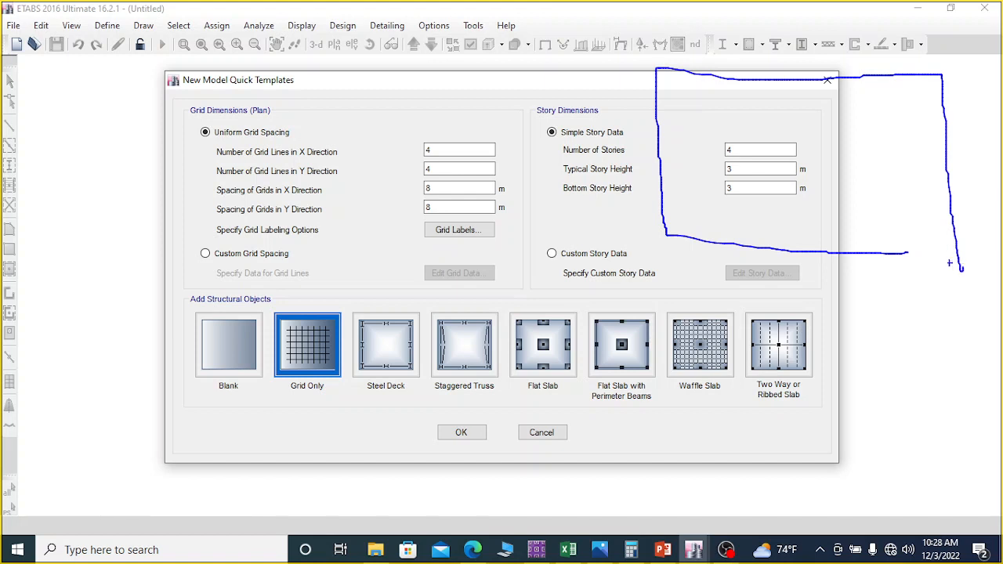
{"action": "left_click_drag", "start_coordinate": [901, 252], "coordinate": [977, 255]}
{"action": "mouse_move", "coordinate": [864, 270]}
{"action": "left_mouse_down"}
{"action": "mouse_move", "coordinate": [864, 294]}
{"action": "mouse_move", "coordinate": [865, 284]}
{"action": "mouse_move", "coordinate": [887, 294]}
{"action": "mouse_move", "coordinate": [907, 283]}
{"action": "mouse_move", "coordinate": [911, 298]}
{"action": "mouse_move", "coordinate": [934, 302]}
{"action": "left_mouse_up"}
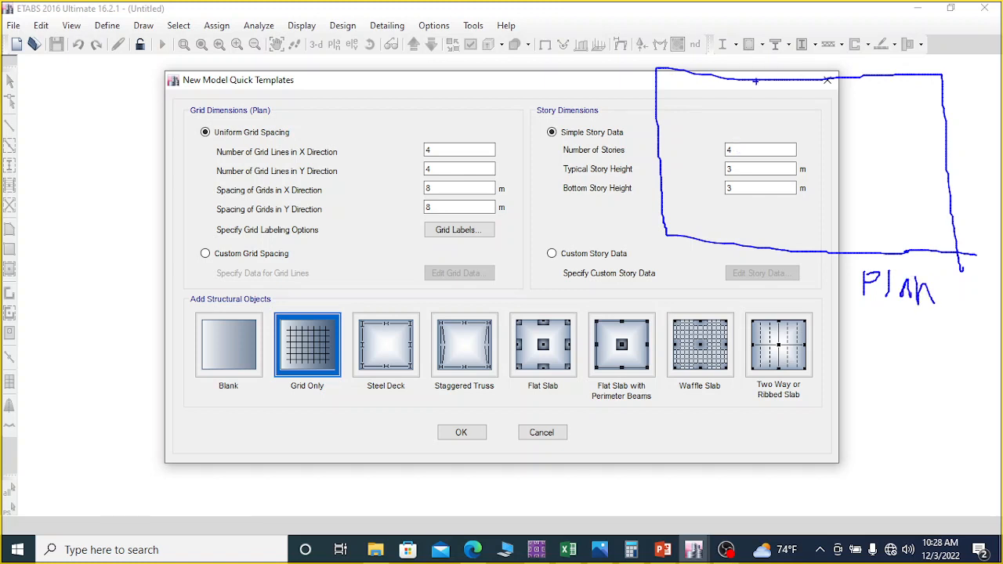
{"action": "left_click_drag", "start_coordinate": [825, 80], "coordinate": [821, 252]}
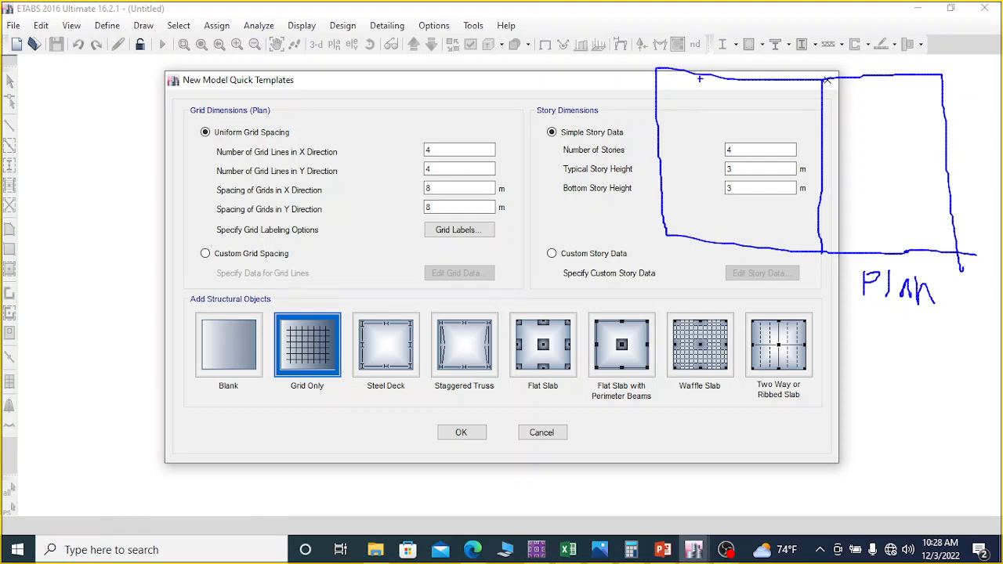
{"action": "left_click_drag", "start_coordinate": [649, 22], "coordinate": [649, 36]}
{"action": "left_click_drag", "start_coordinate": [931, 19], "coordinate": [933, 48]}
{"action": "left_click_drag", "start_coordinate": [650, 27], "coordinate": [948, 30]}
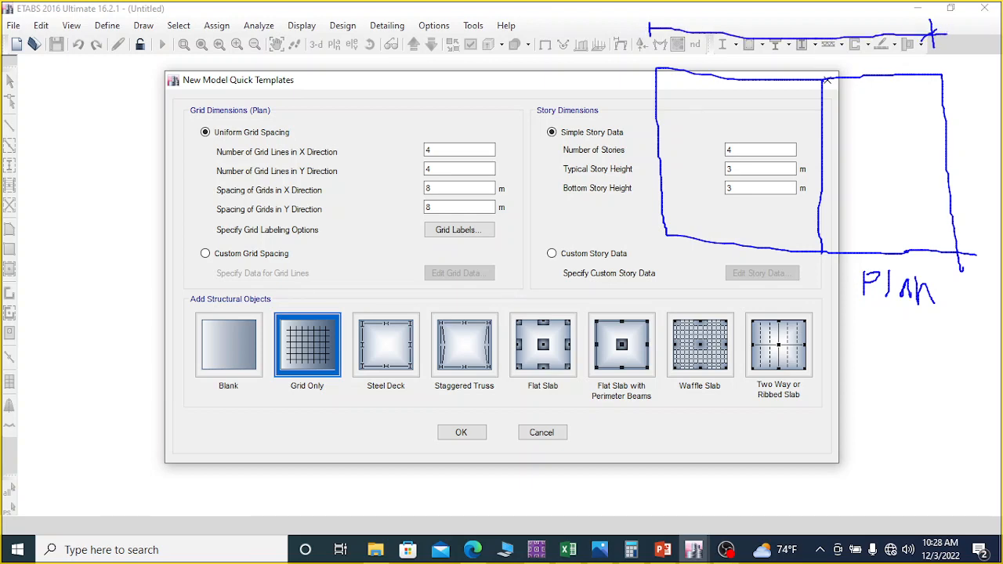
{"action": "left_click_drag", "start_coordinate": [655, 20], "coordinate": [647, 38]}
{"action": "mouse_move", "coordinate": [770, 4]}
{"action": "left_mouse_down"}
{"action": "mouse_move", "coordinate": [770, 19]}
{"action": "mouse_move", "coordinate": [801, 24]}
{"action": "mouse_move", "coordinate": [811, 8]}
{"action": "mouse_move", "coordinate": [818, 36]}
{"action": "left_mouse_up"}
{"action": "left_click_drag", "start_coordinate": [588, 62], "coordinate": [644, 62]}
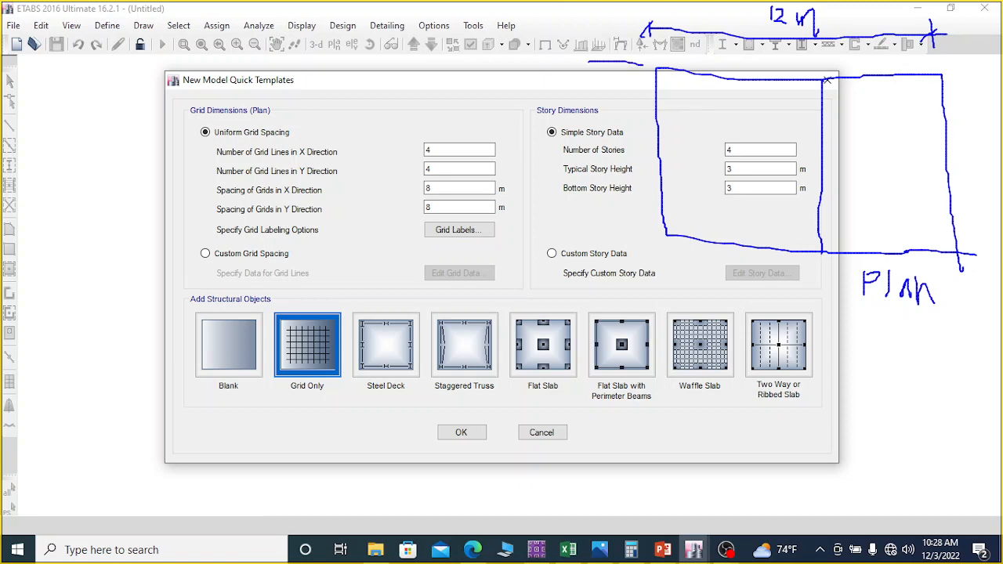
{"action": "left_click_drag", "start_coordinate": [602, 235], "coordinate": [647, 229]}
{"action": "mouse_move", "coordinate": [629, 61]}
{"action": "left_mouse_down"}
{"action": "mouse_move", "coordinate": [631, 241]}
{"action": "mouse_move", "coordinate": [640, 234]}
{"action": "mouse_move", "coordinate": [635, 59]}
{"action": "mouse_move", "coordinate": [624, 67]}
{"action": "left_mouse_up"}
{"action": "mouse_move", "coordinate": [621, 72]}
{"action": "left_mouse_down"}
{"action": "mouse_move", "coordinate": [599, 104]}
{"action": "mouse_move", "coordinate": [618, 88]}
{"action": "mouse_move", "coordinate": [616, 103]}
{"action": "mouse_move", "coordinate": [640, 103]}
{"action": "left_mouse_up"}
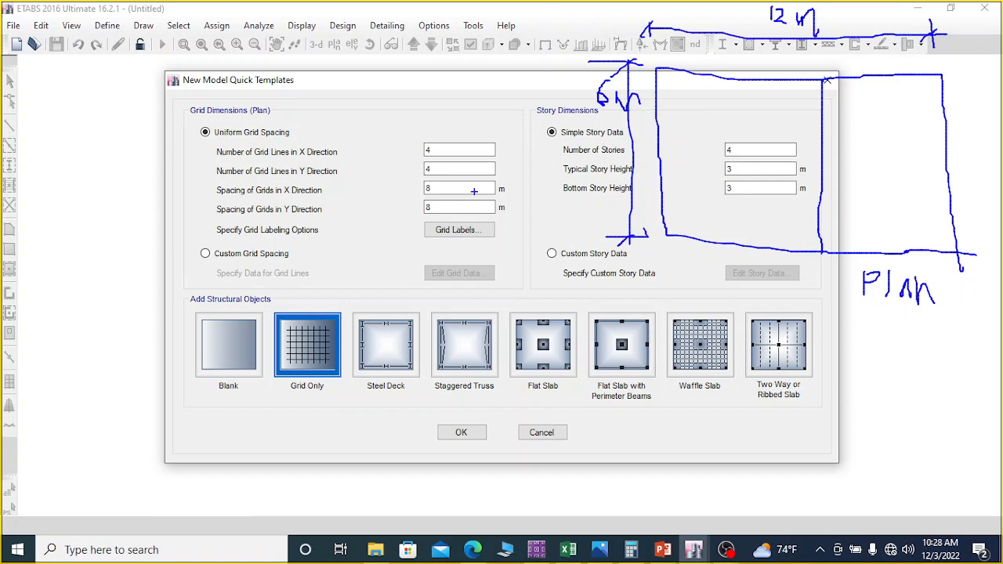
{"action": "key", "text": "Escape"}
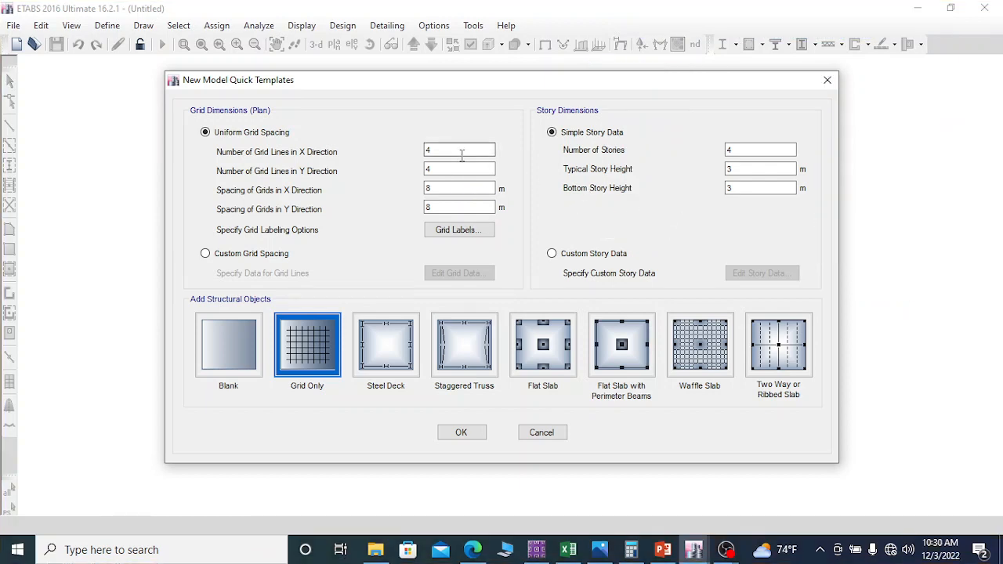
Step: Define a uniform plan grid with 3 X-direction lines, 2 Y-direction lines, and 6 m spacing in both directions
{"action": "left_click_drag", "start_coordinate": [443, 151], "coordinate": [416, 149]}
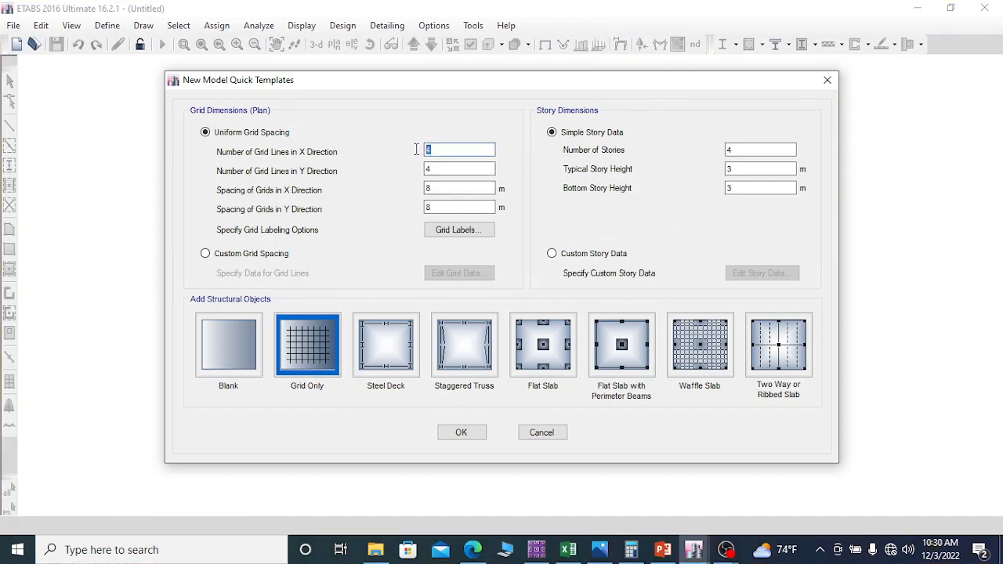
{"action": "type", "text": "3"}
{"action": "double_click", "coordinate": [440, 169]}
{"action": "type", "text": "2"}
{"action": "double_click", "coordinate": [421, 188]}
{"action": "type", "text": "6"}
{"action": "double_click", "coordinate": [433, 208]}
{"action": "type", "text": "6"}
Step: Set the story dimensions to 1 story, with typical and bottom story heights of 4.2 m
{"action": "type", "text": "4.2"}
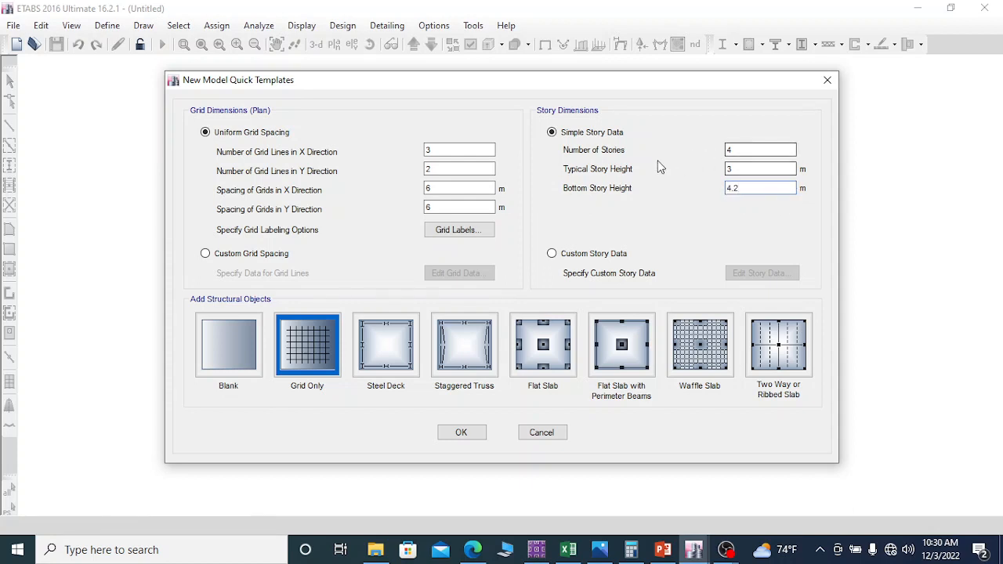
{"action": "left_click_drag", "start_coordinate": [743, 165], "coordinate": [708, 165]}
{"action": "type", "text": "4"}
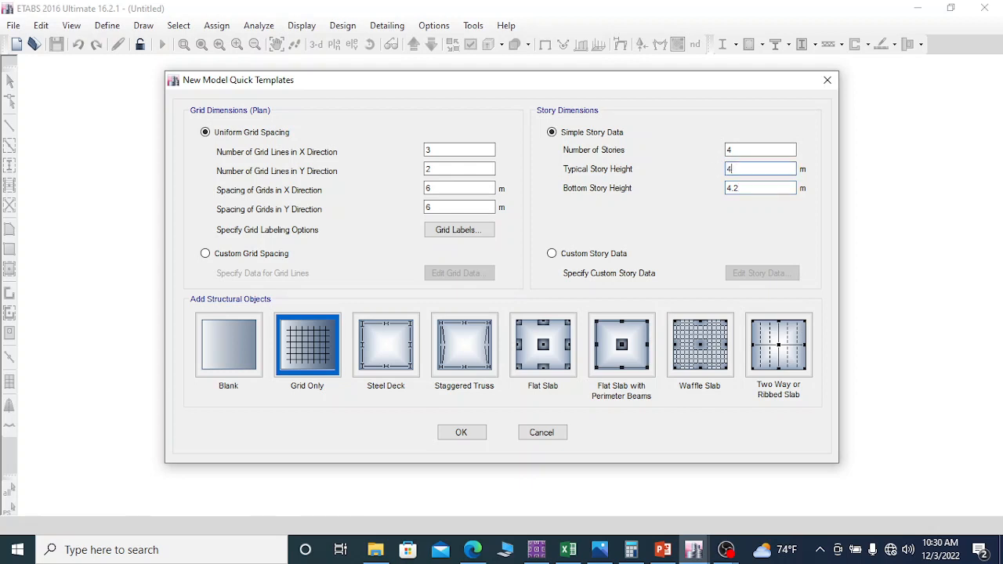
{"action": "type", "text": ".2"}
{"action": "left_click_drag", "start_coordinate": [738, 150], "coordinate": [704, 149]}
{"action": "left_click", "coordinate": [745, 169]}
Step: Review the custom grid data as spacing without keeping edits, and create the model from the Grid Only template
{"action": "left_click", "coordinate": [205, 254]}
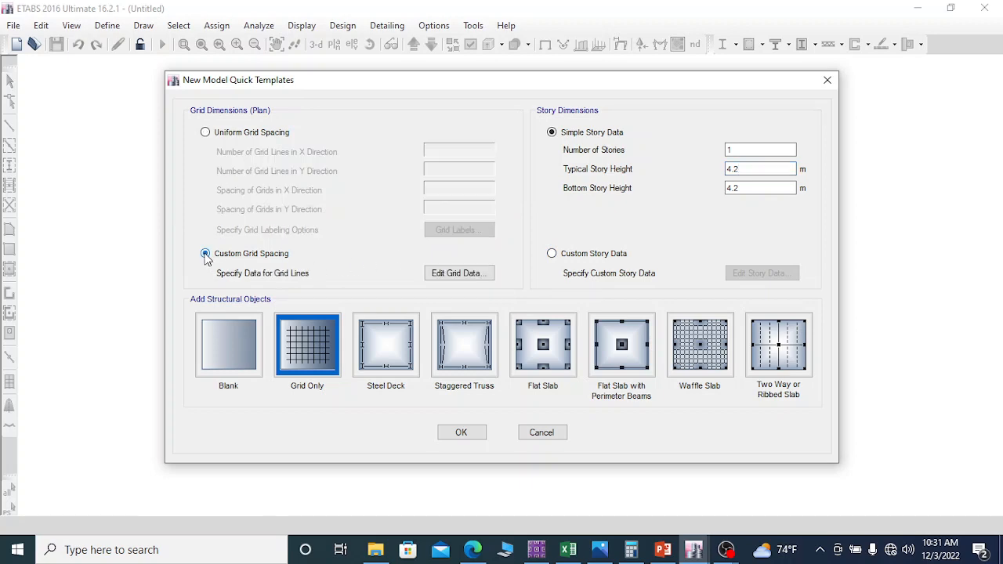
{"action": "left_click", "coordinate": [460, 274]}
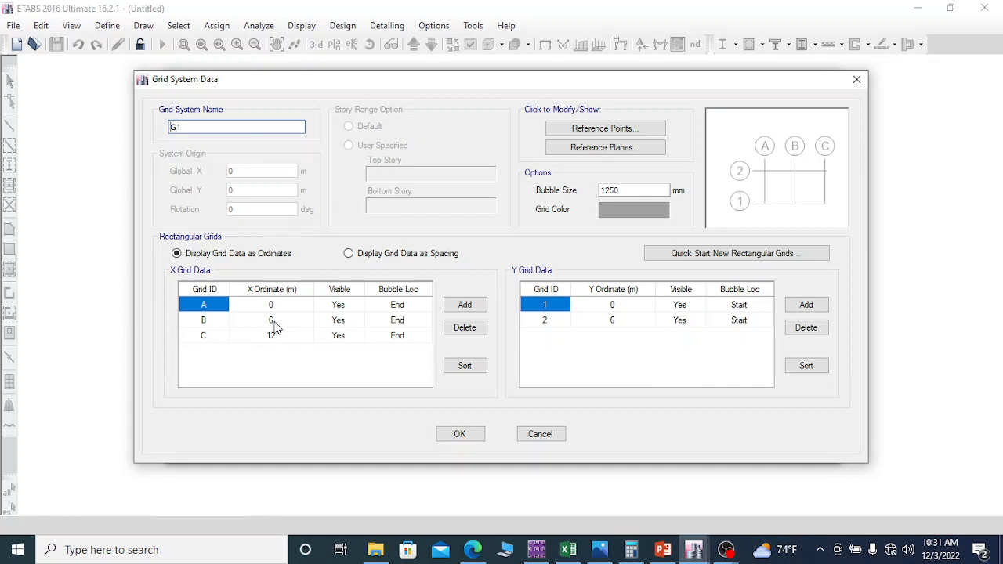
{"action": "left_click", "coordinate": [349, 254]}
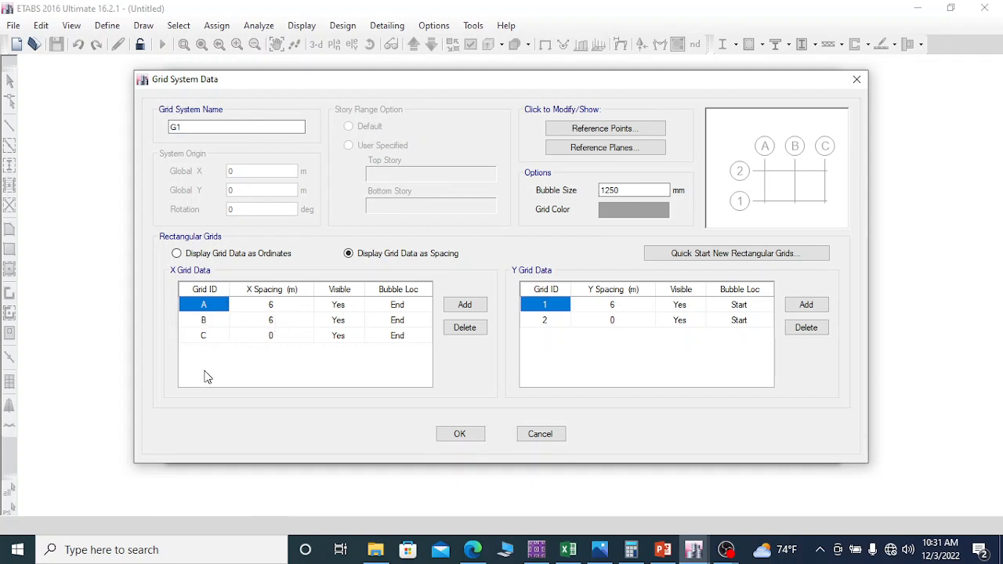
{"action": "left_click", "coordinate": [541, 434]}
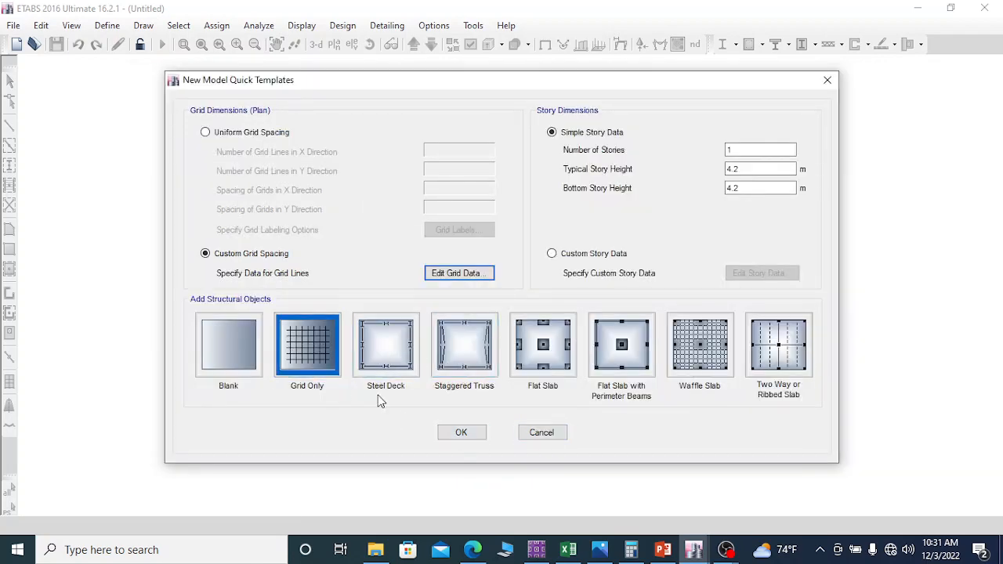
{"action": "left_click", "coordinate": [473, 433]}
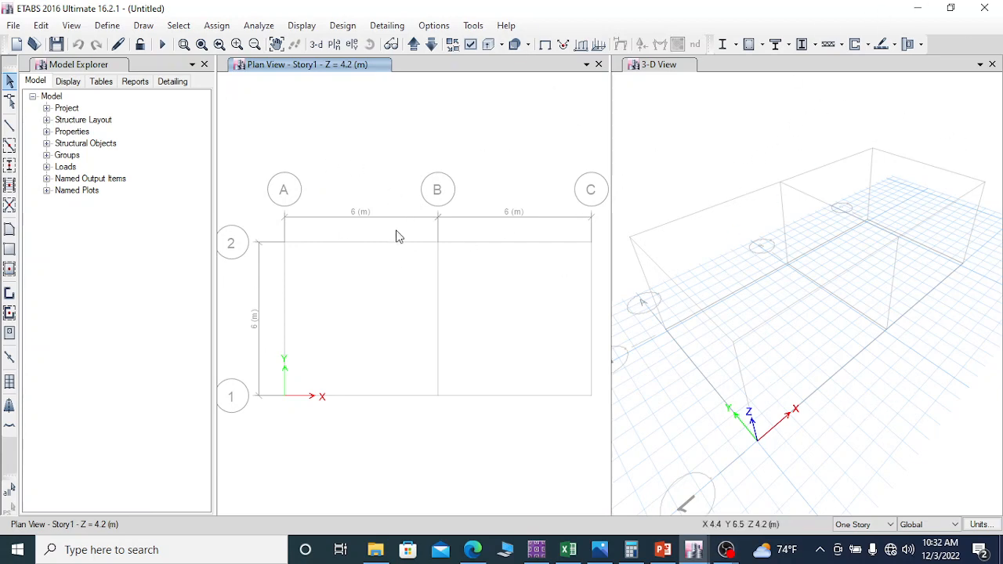
{"action": "left_click", "coordinate": [107, 26]}
{"action": "left_click", "coordinate": [108, 26]}
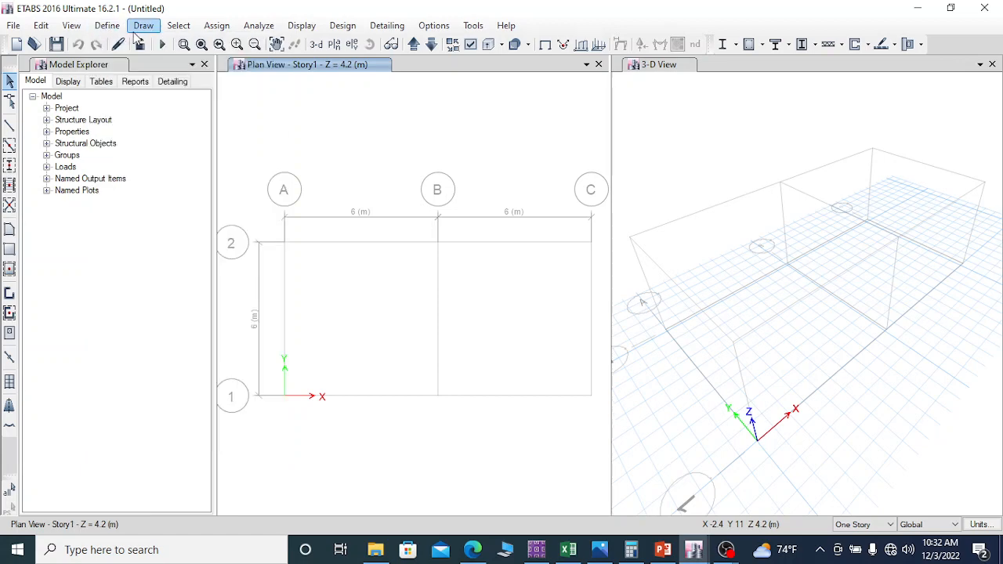
{"action": "left_click", "coordinate": [108, 26]}
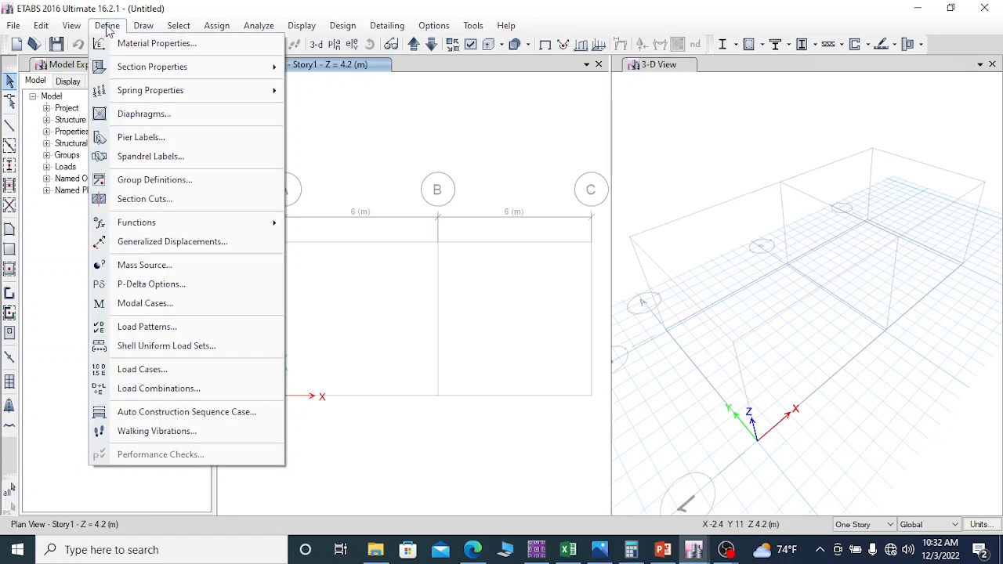
{"action": "left_click", "coordinate": [108, 26]}
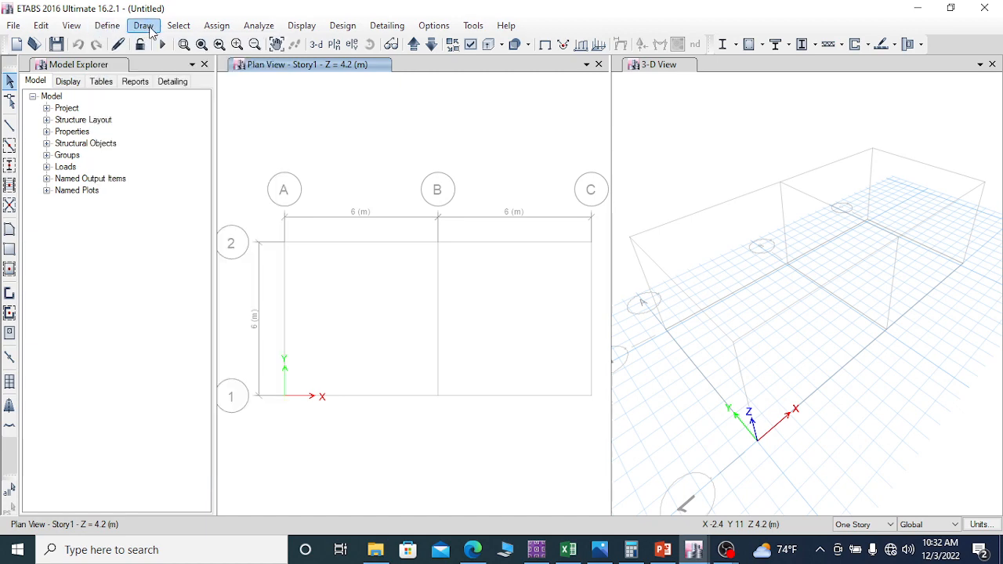
{"action": "left_click", "coordinate": [144, 26]}
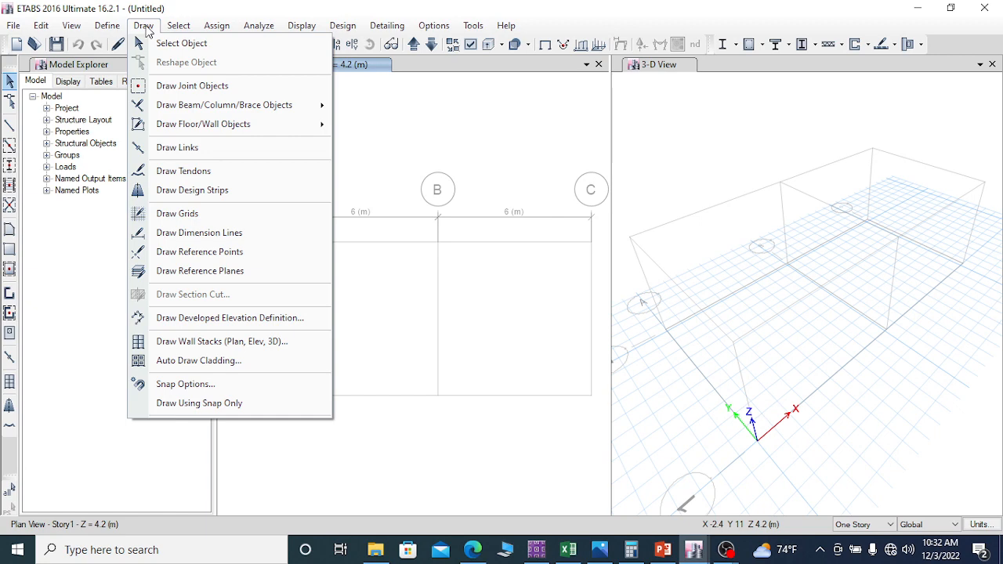
{"action": "left_click", "coordinate": [145, 28]}
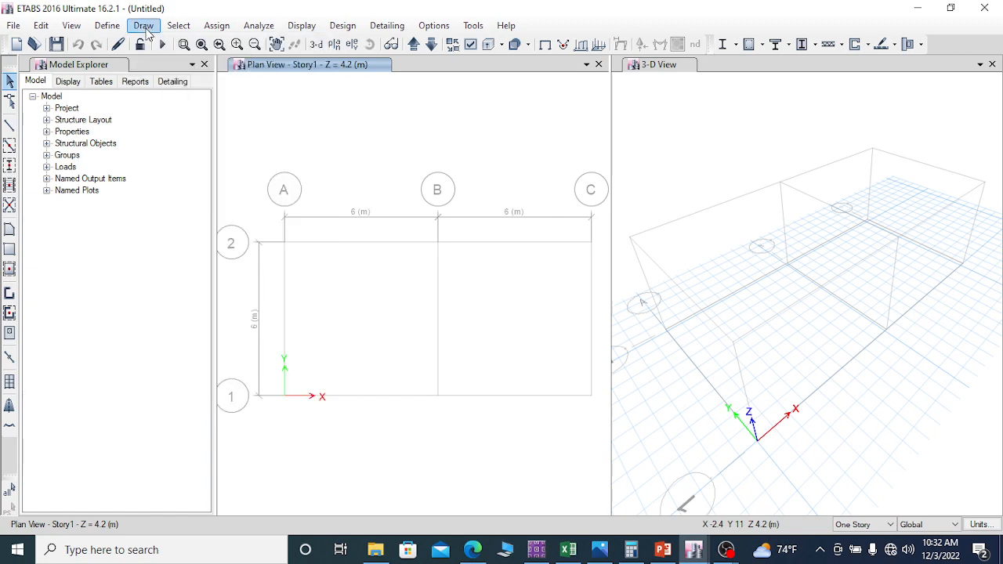
{"action": "left_click", "coordinate": [145, 27]}
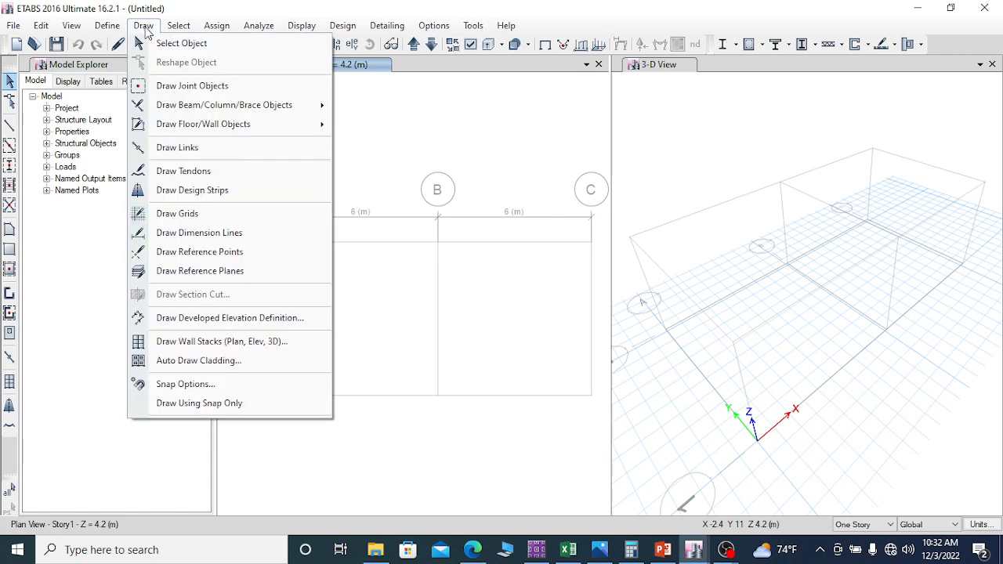
{"action": "left_click", "coordinate": [145, 29]}
{"action": "left_click", "coordinate": [219, 27]}
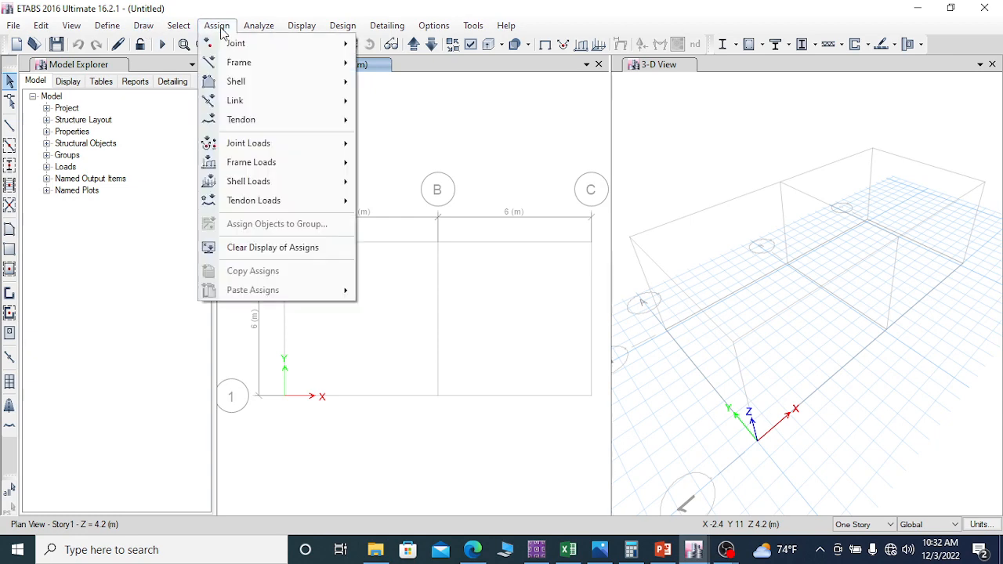
{"action": "left_click", "coordinate": [219, 27]}
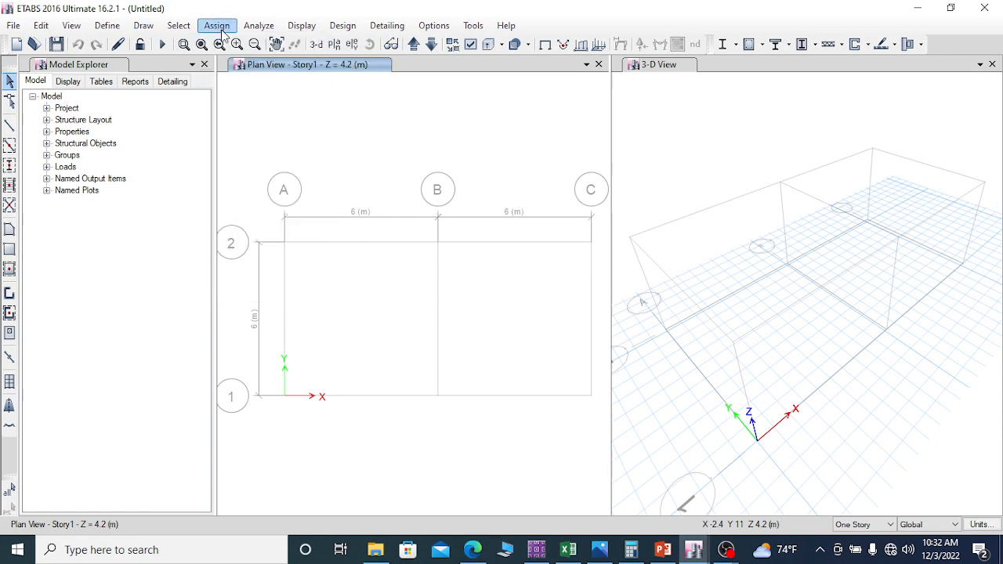
{"action": "left_click", "coordinate": [259, 27]}
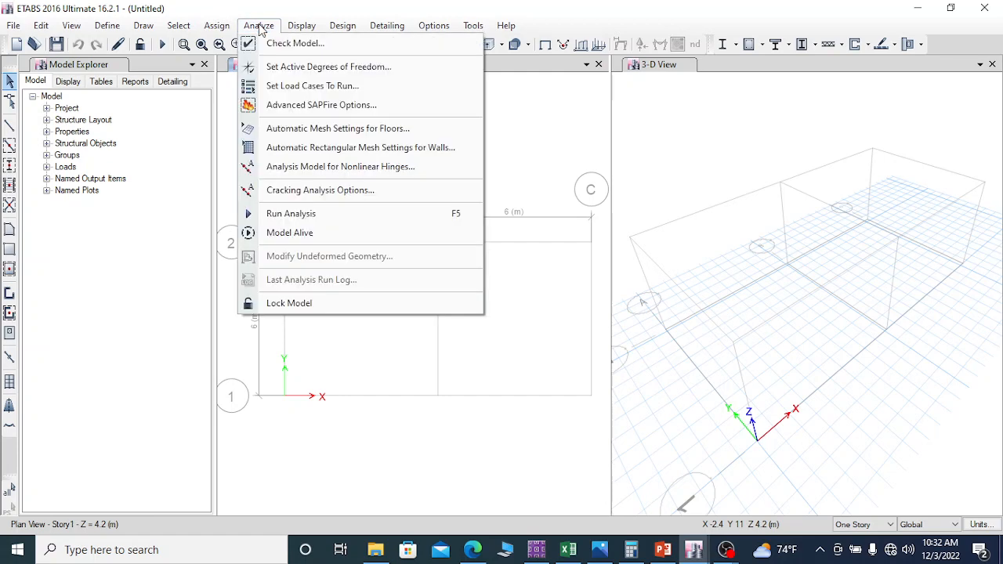
{"action": "left_click", "coordinate": [259, 27]}
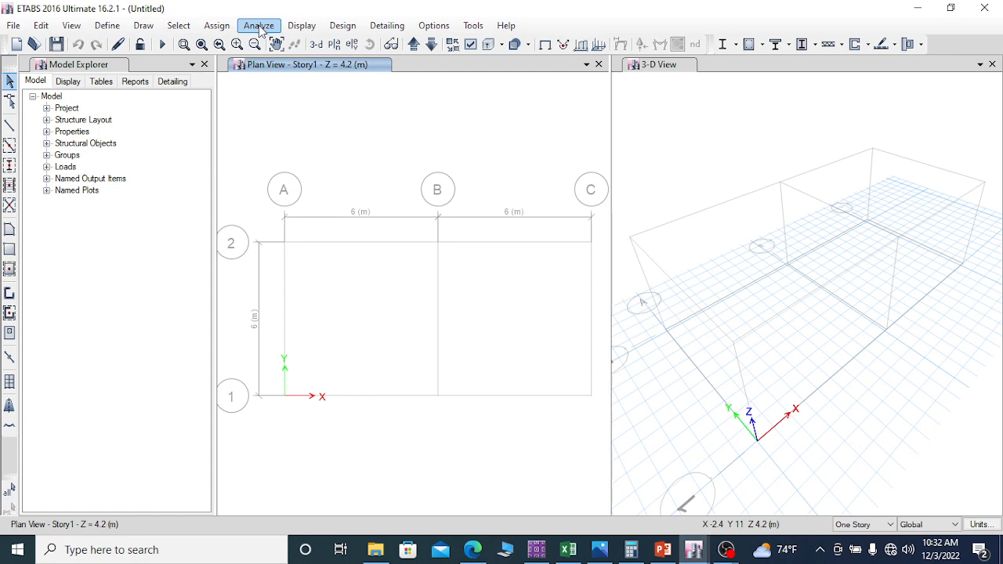
{"action": "left_click", "coordinate": [259, 27]}
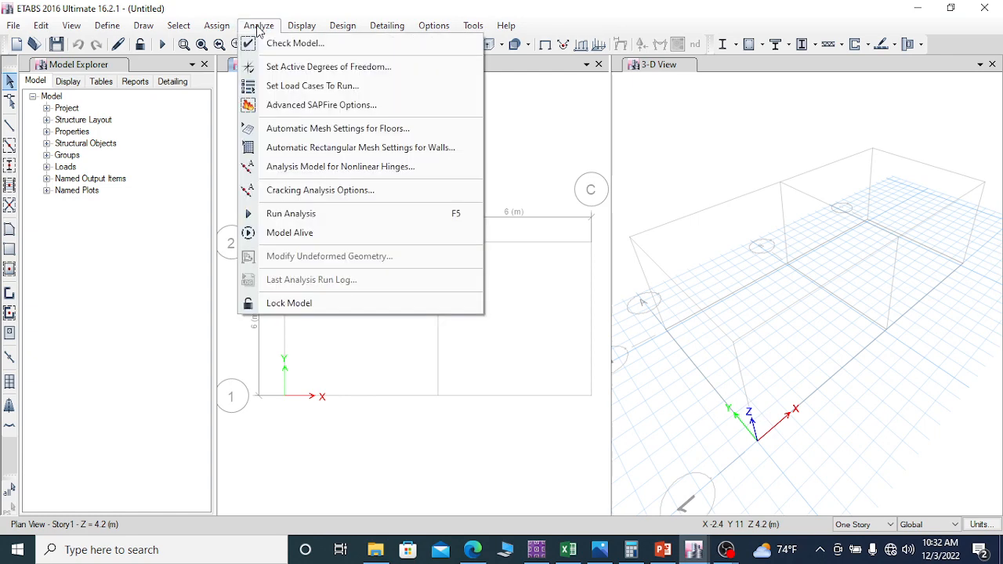
{"action": "left_click", "coordinate": [350, 29]}
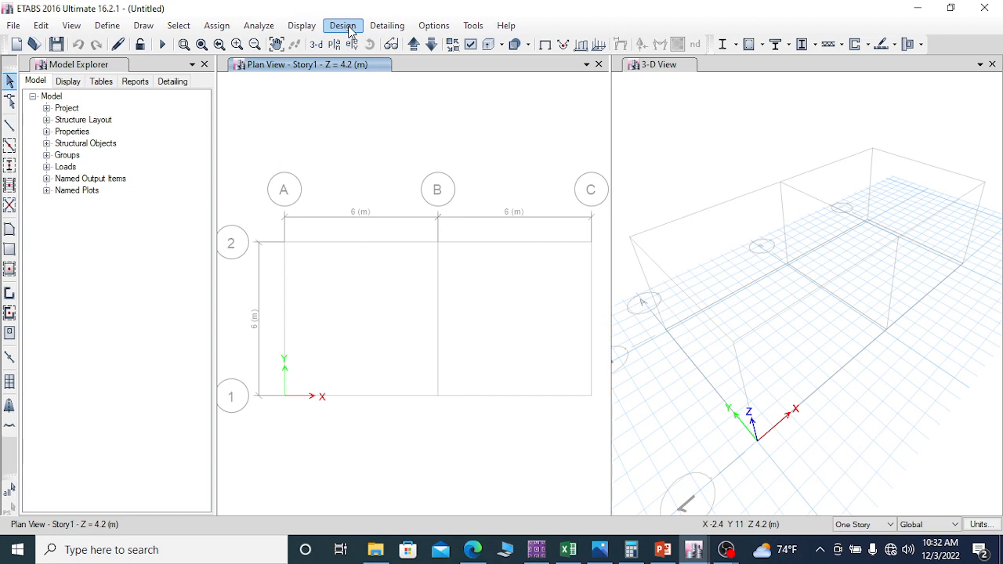
{"action": "left_click", "coordinate": [350, 29]}
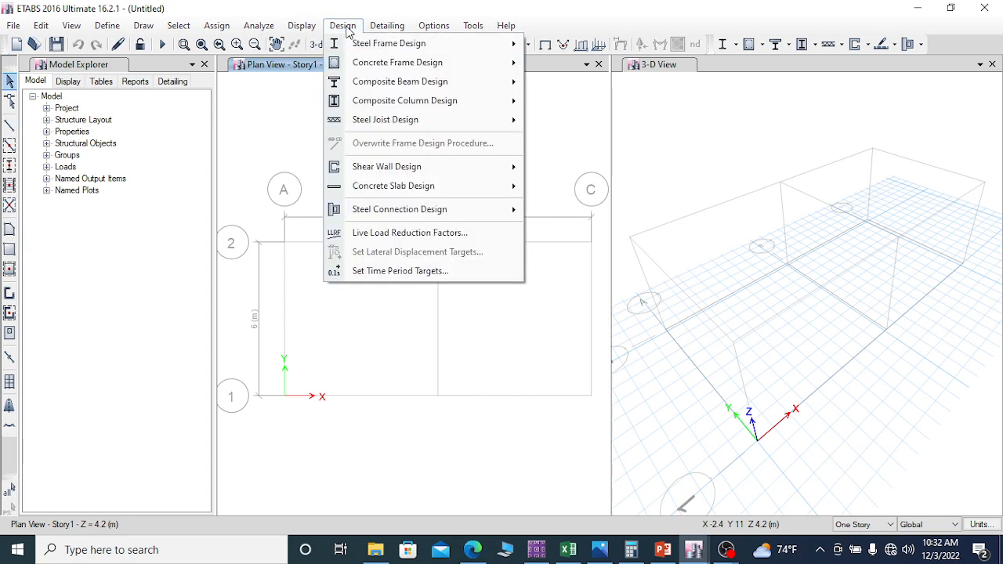
{"action": "left_click", "coordinate": [303, 27]}
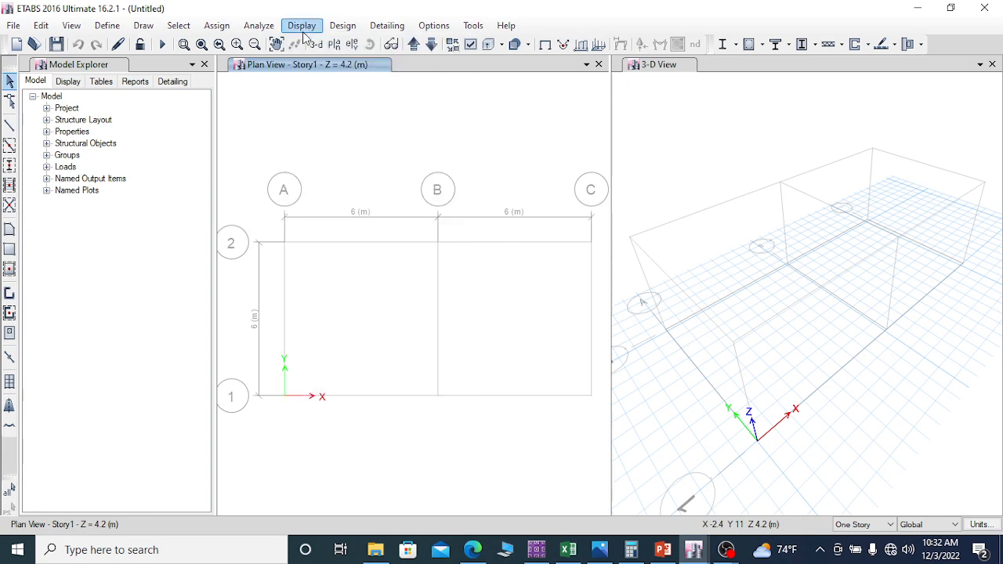
{"action": "left_click", "coordinate": [304, 28]}
{"action": "left_click", "coordinate": [304, 28]}
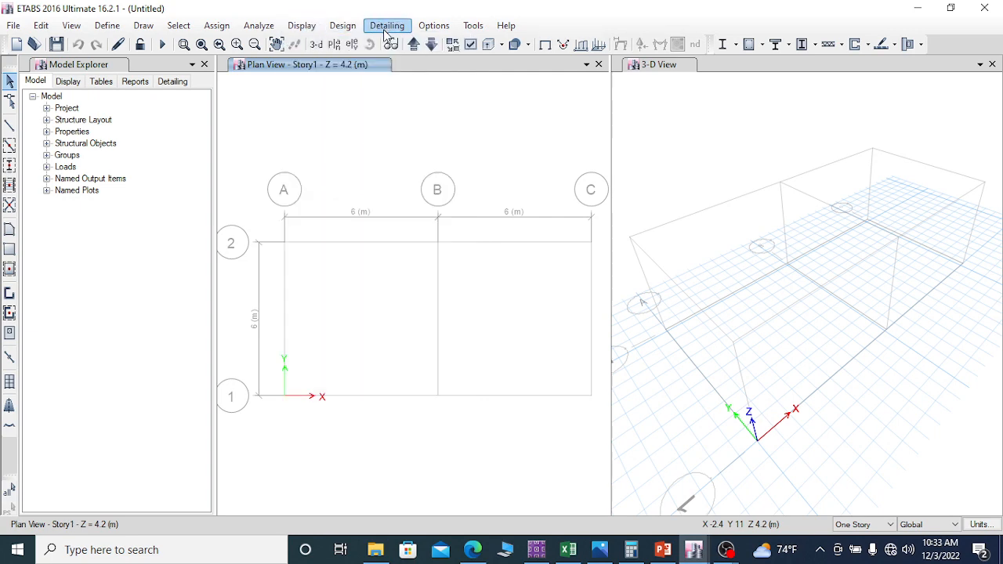
{"action": "left_click", "coordinate": [110, 28]}
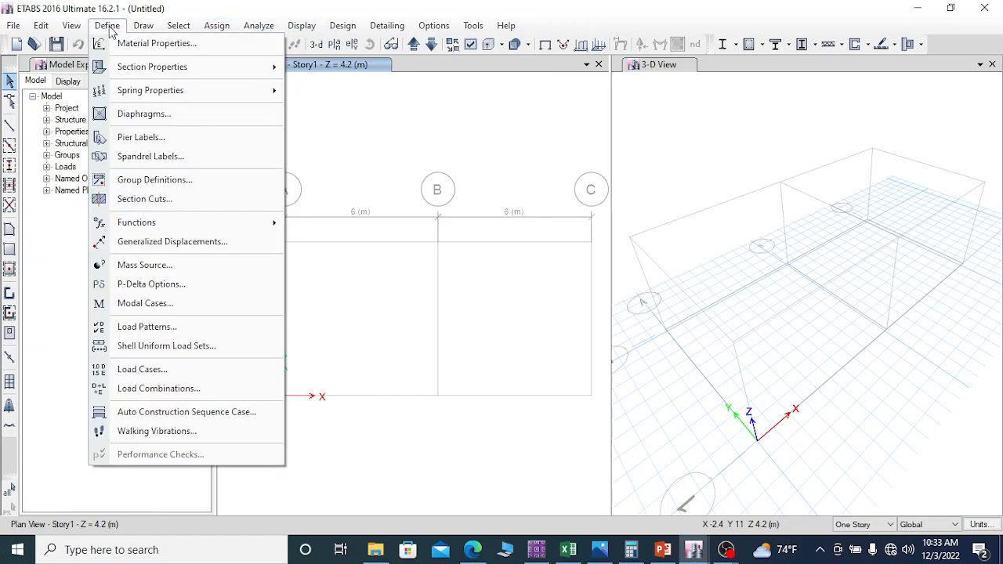
Step: Add a new material for region Europe, type Concrete, standard EN 1992-1-1 per EN 206-1, grade C30/37
{"action": "left_click", "coordinate": [118, 46]}
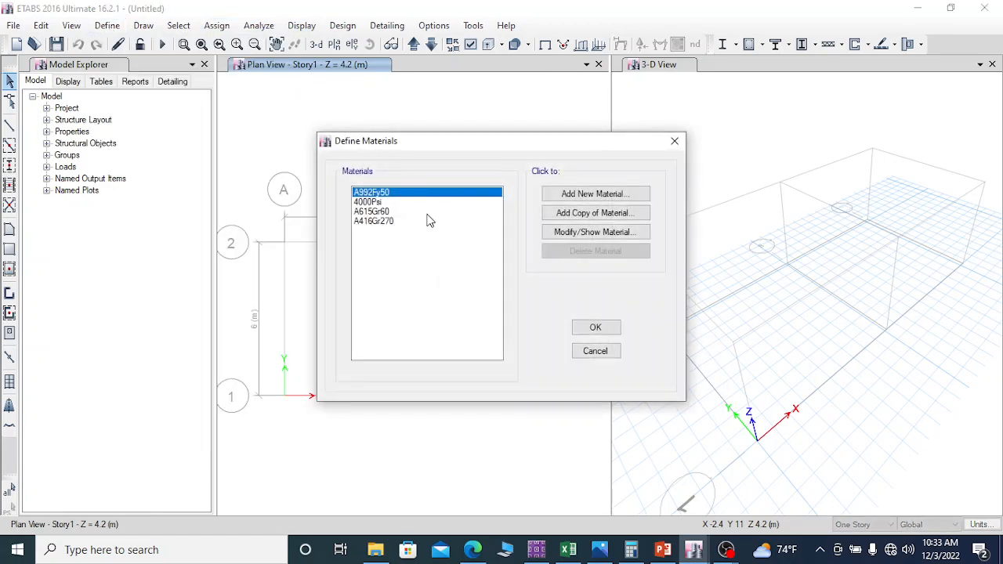
{"action": "left_click", "coordinate": [588, 194]}
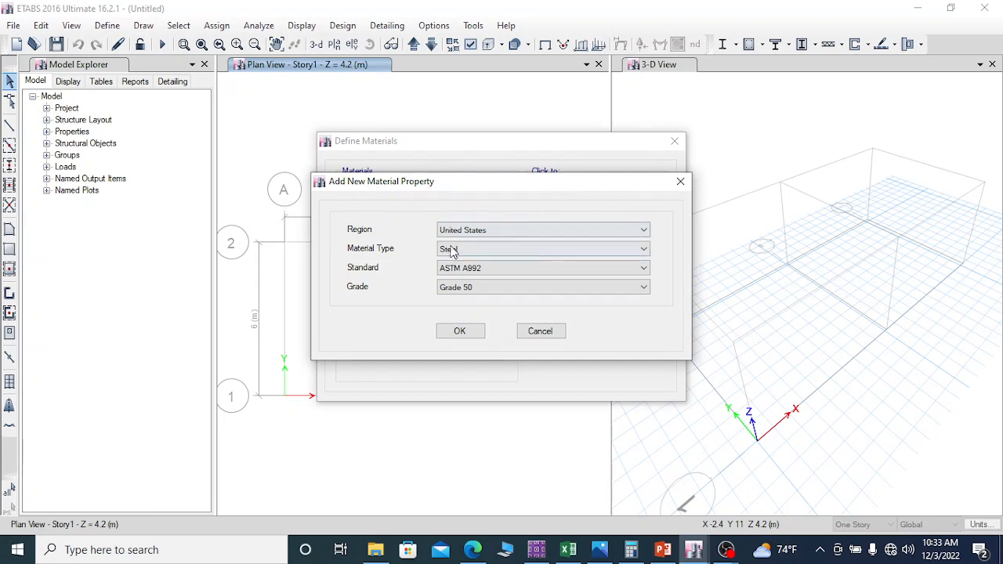
{"action": "left_click", "coordinate": [504, 229]}
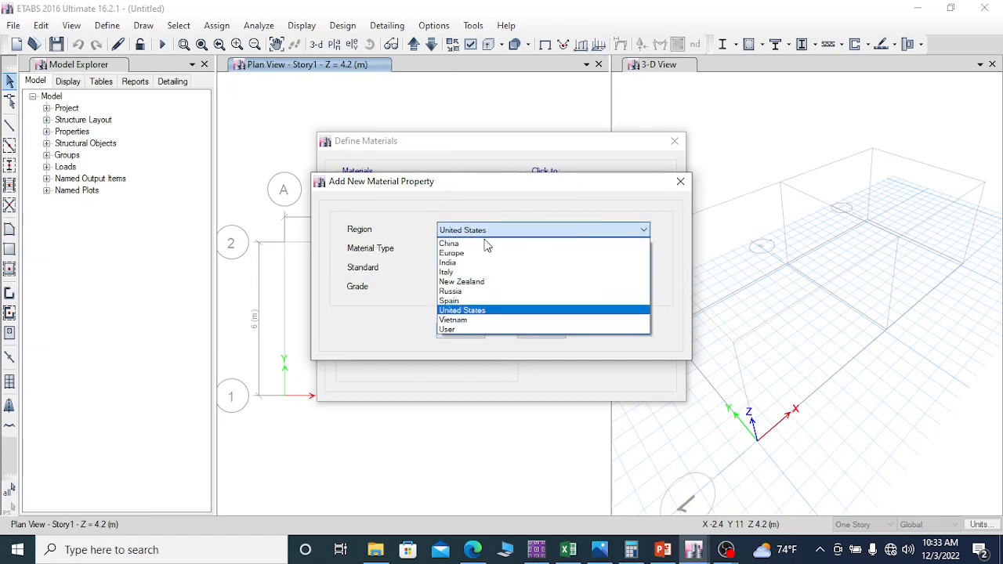
{"action": "left_click", "coordinate": [474, 253]}
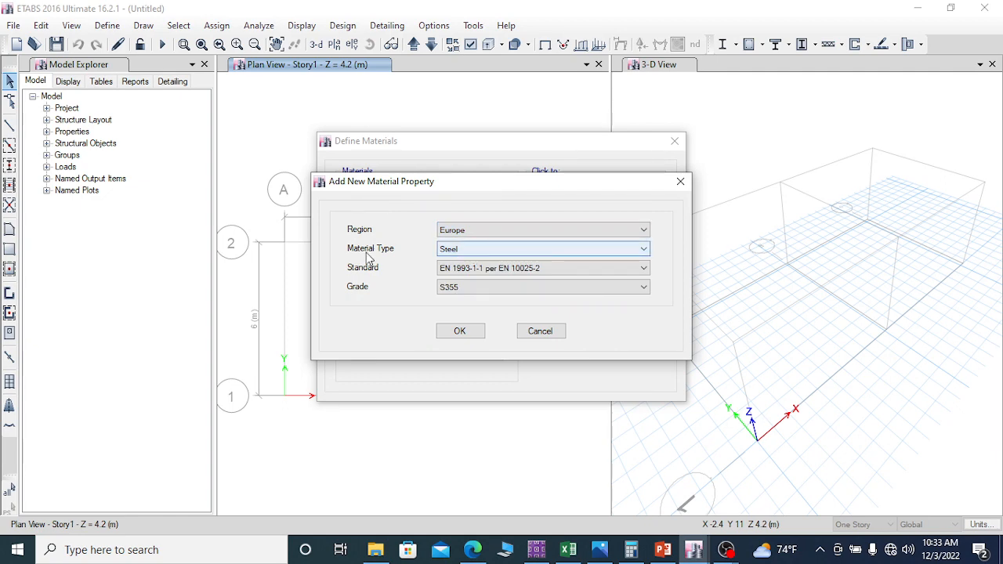
{"action": "left_click", "coordinate": [471, 250]}
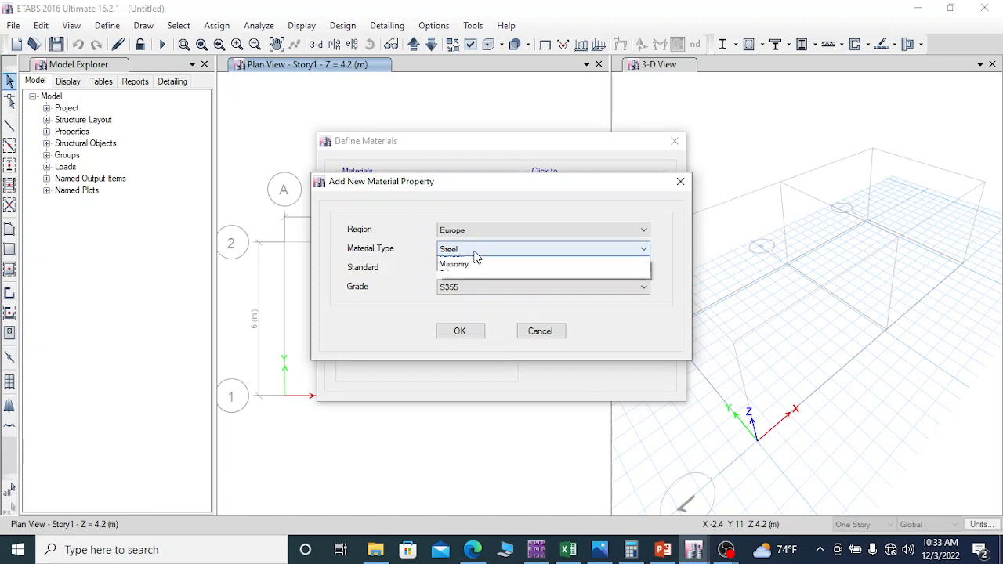
{"action": "left_click", "coordinate": [469, 274]}
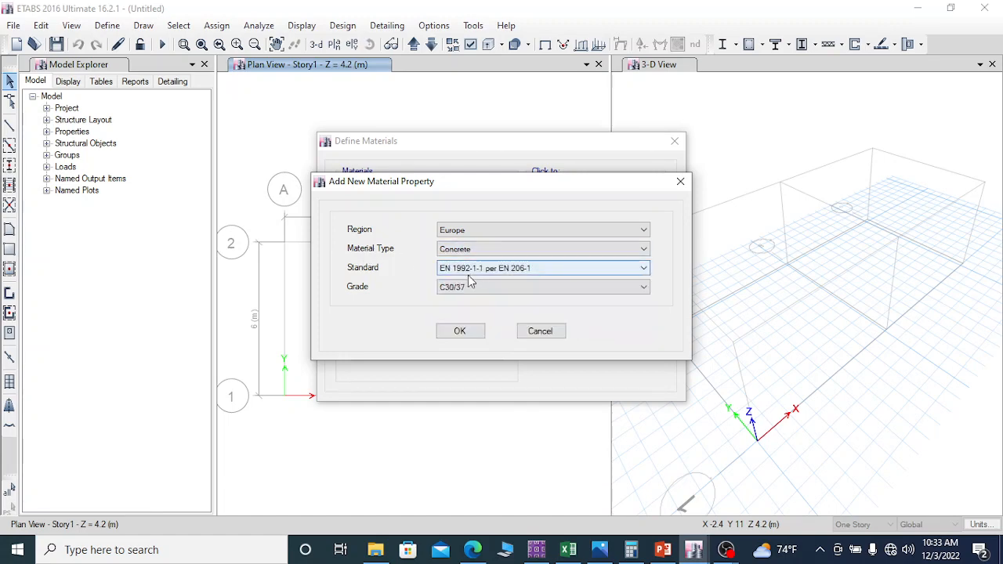
{"action": "left_click", "coordinate": [484, 287]}
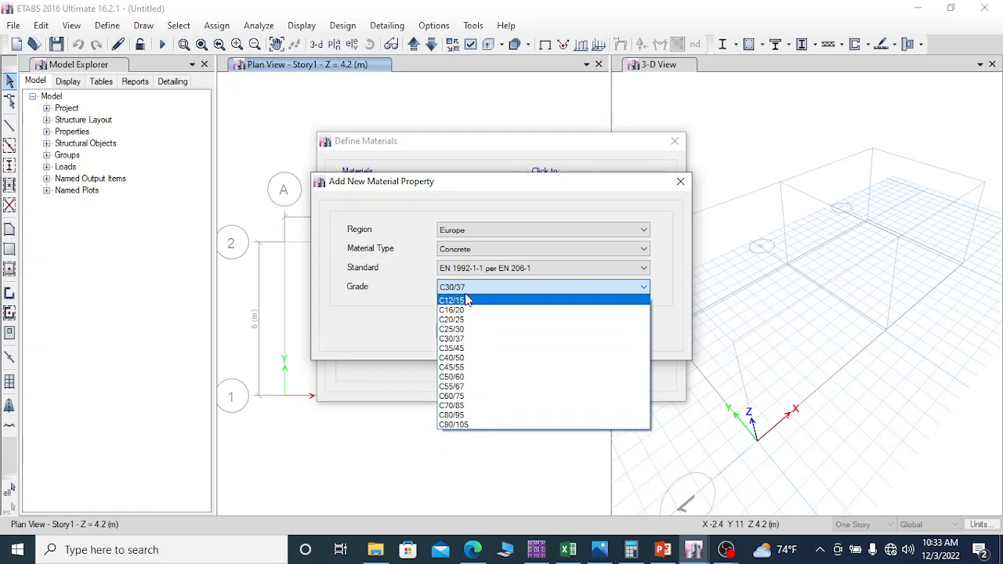
{"action": "left_click", "coordinate": [465, 339]}
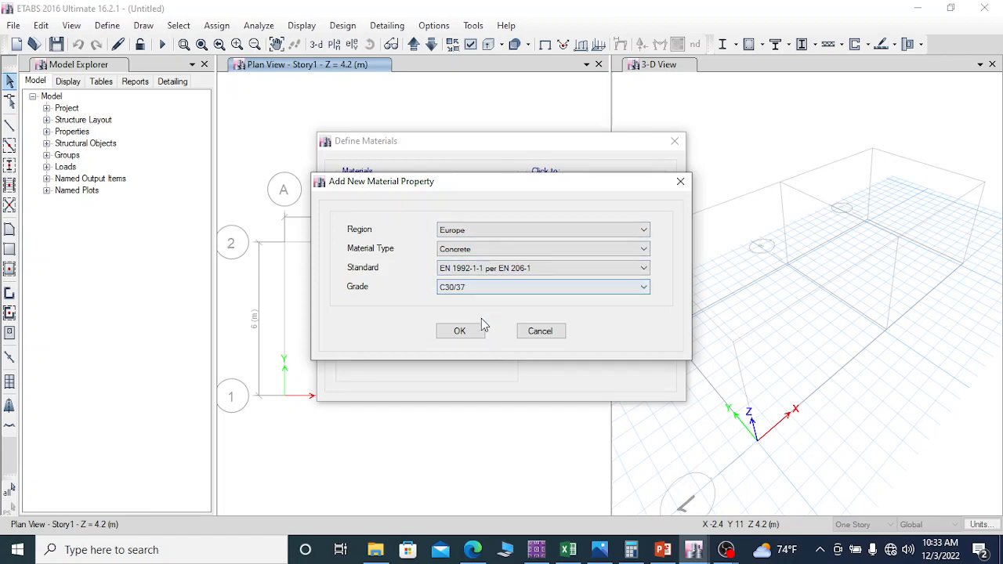
{"action": "left_click", "coordinate": [461, 332]}
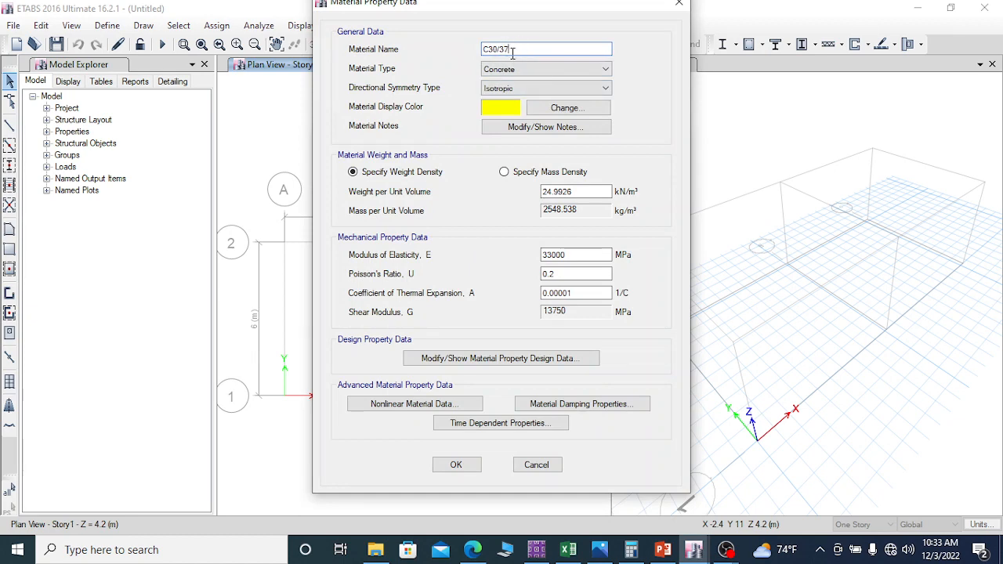
Step: Reselect Concrete as the C30/37 material type and set its characteristic cylinder strength fck to 30 MPa
{"action": "left_click_drag", "start_coordinate": [552, 9], "coordinate": [547, 24]}
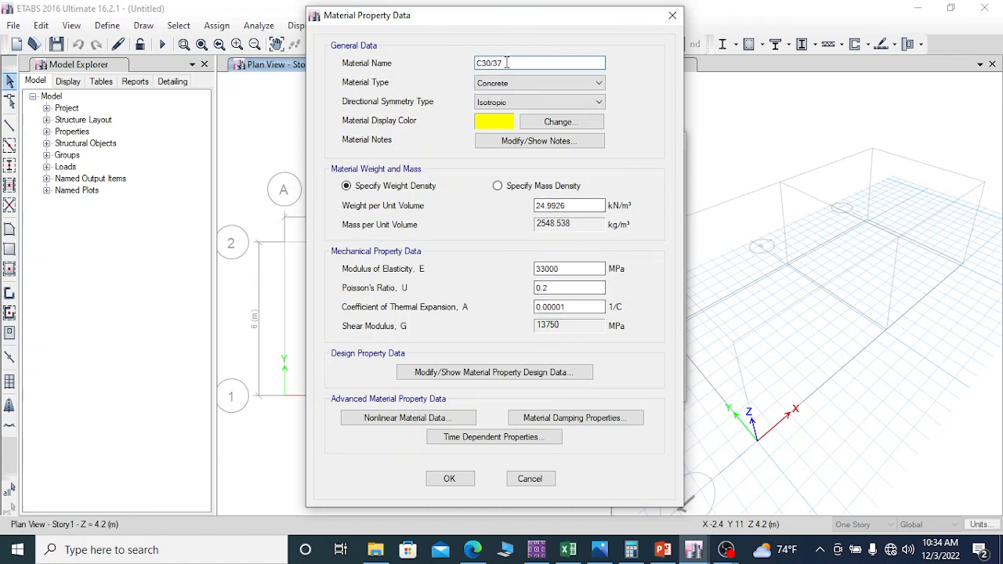
{"action": "left_click", "coordinate": [528, 84]}
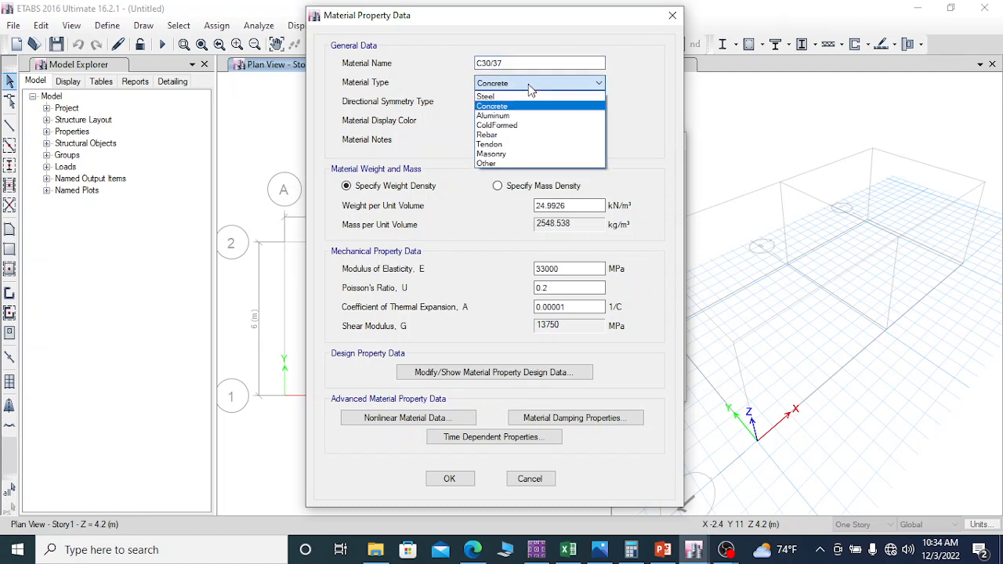
{"action": "left_click", "coordinate": [527, 106]}
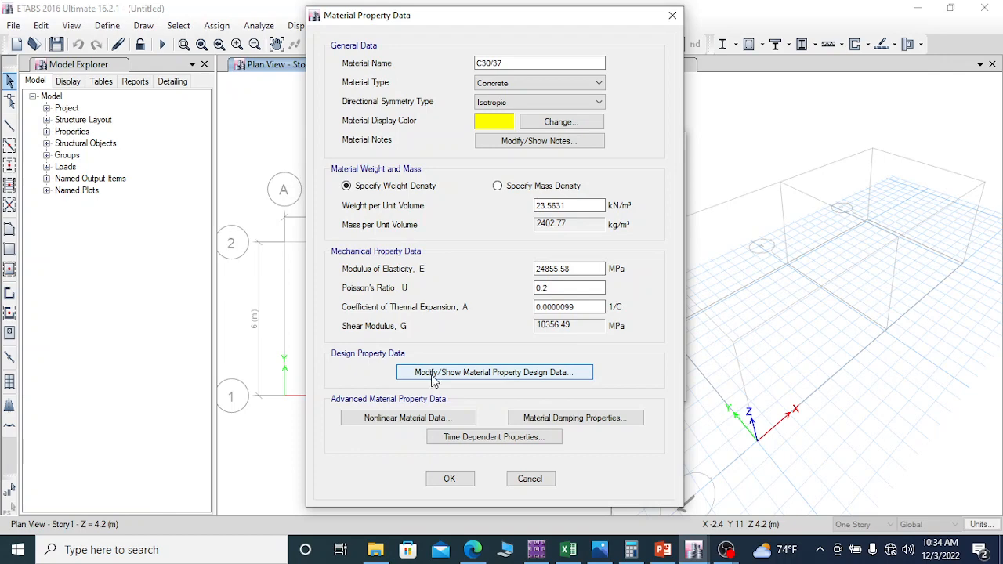
{"action": "left_click", "coordinate": [561, 375]}
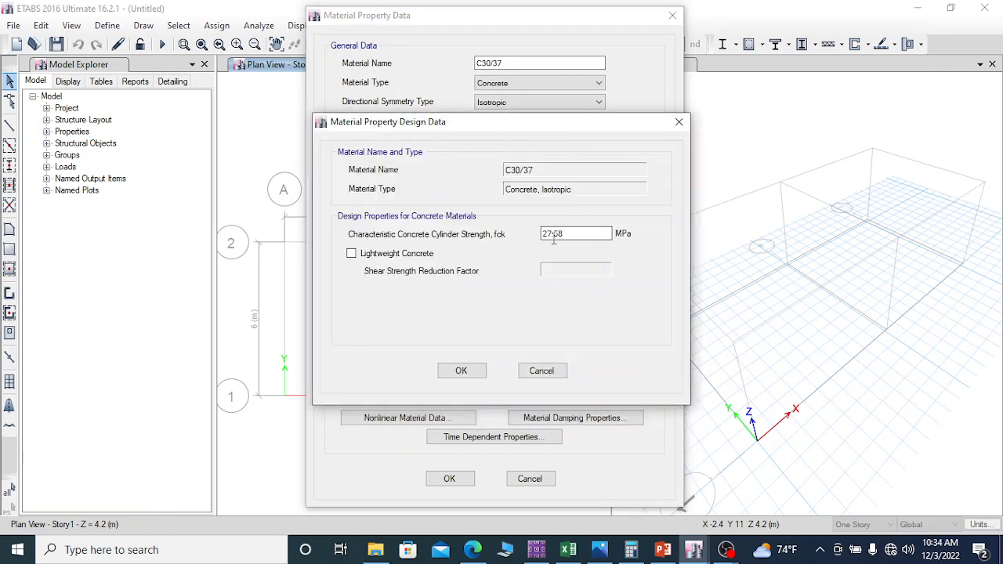
{"action": "left_click_drag", "start_coordinate": [584, 233], "coordinate": [550, 232]}
{"action": "left_click", "coordinate": [569, 233]}
{"action": "left_click_drag", "start_coordinate": [572, 234], "coordinate": [544, 233]}
{"action": "type", "text": "30"}
{"action": "left_click_drag", "start_coordinate": [561, 234], "coordinate": [528, 234]}
{"action": "left_click", "coordinate": [463, 370]}
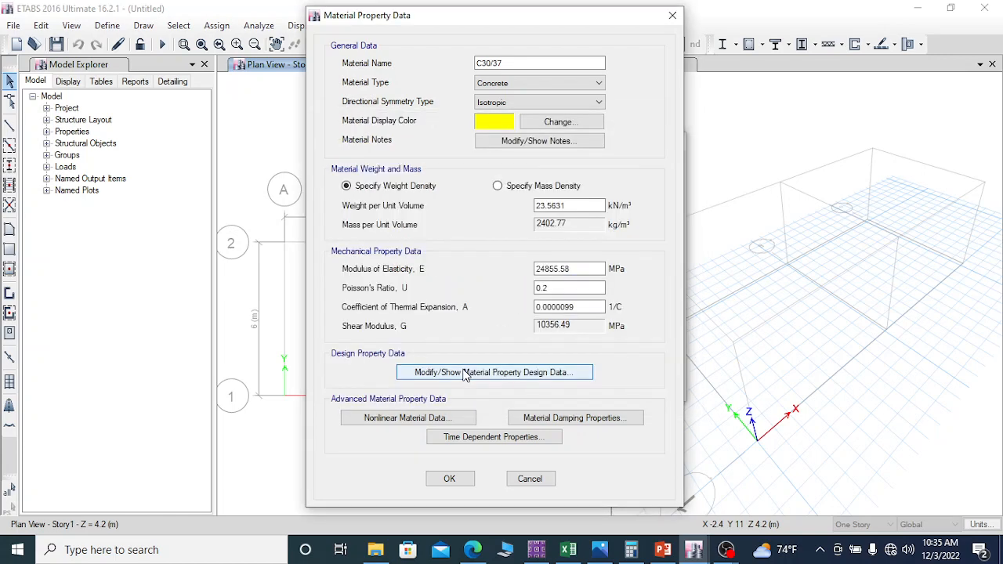
Step: Check the C30/37 design strength data and accept the concrete material definition
{"action": "left_click", "coordinate": [486, 374]}
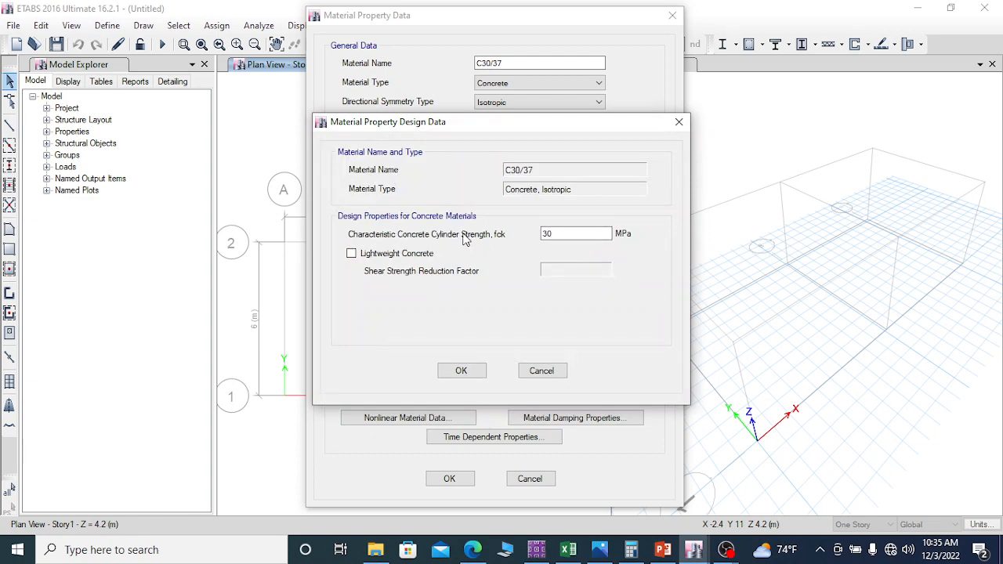
{"action": "left_click", "coordinate": [557, 234]}
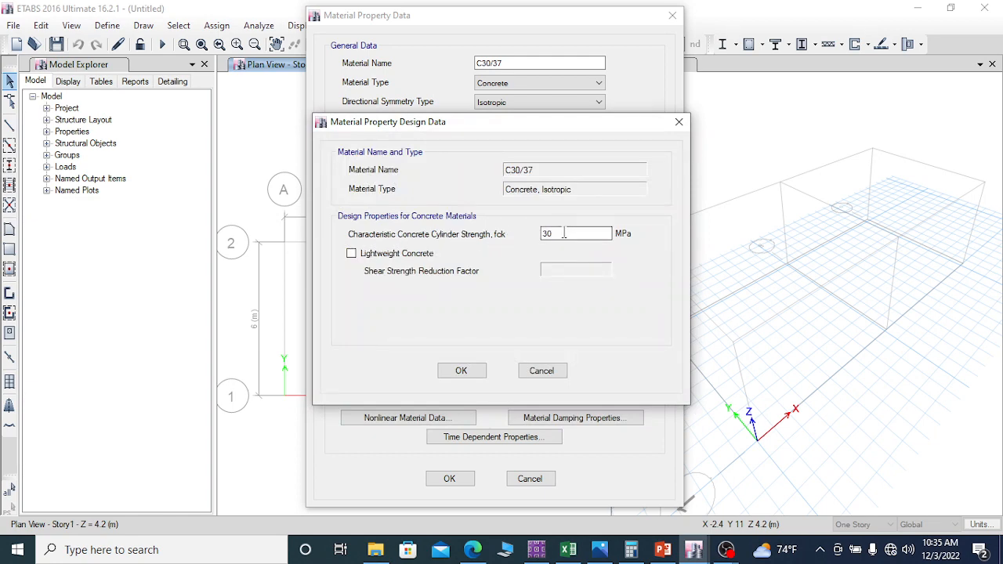
{"action": "left_click", "coordinate": [463, 373]}
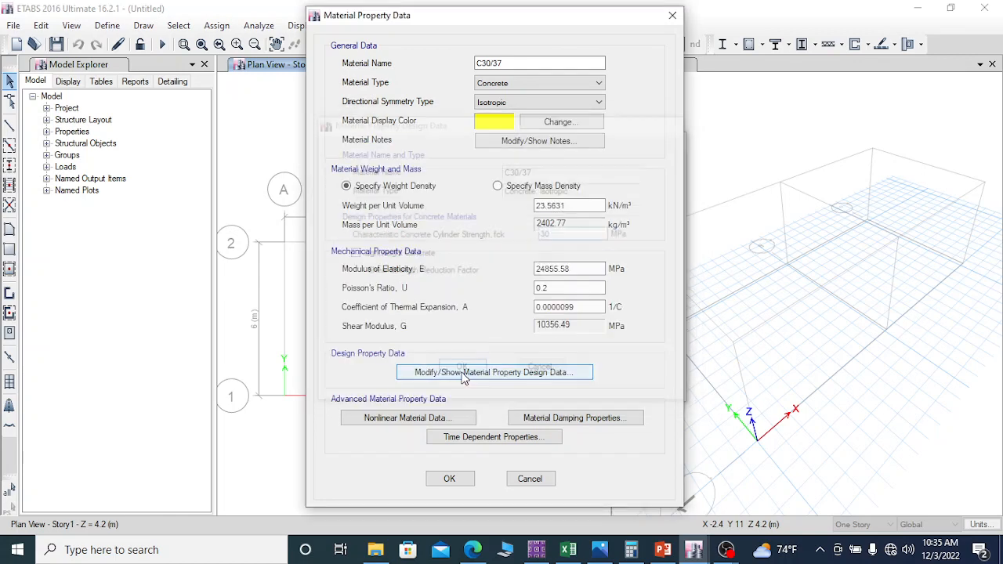
{"action": "left_click", "coordinate": [451, 480]}
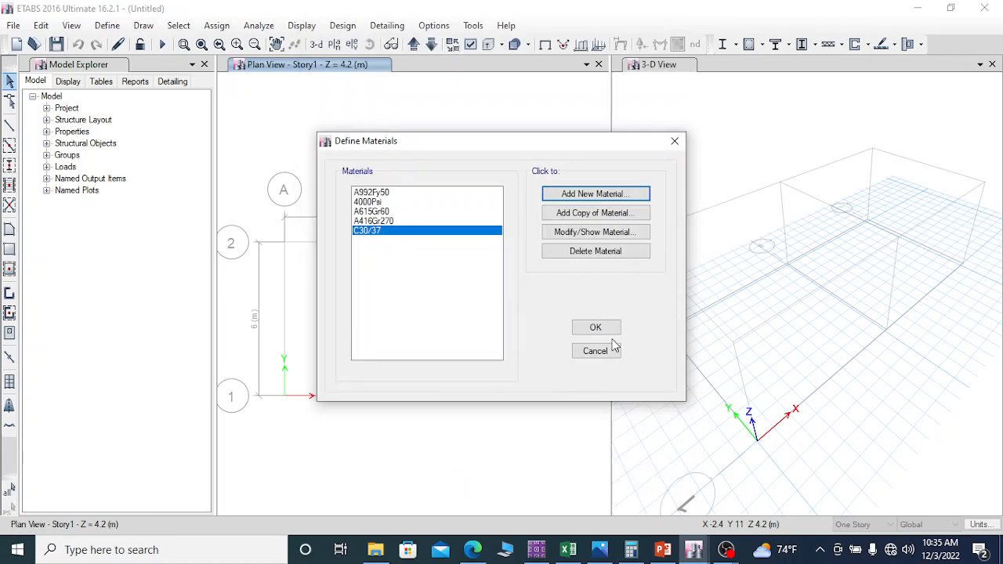
Step: Add a new European material of type Rebar and name it Rebar500
{"action": "left_click", "coordinate": [592, 194]}
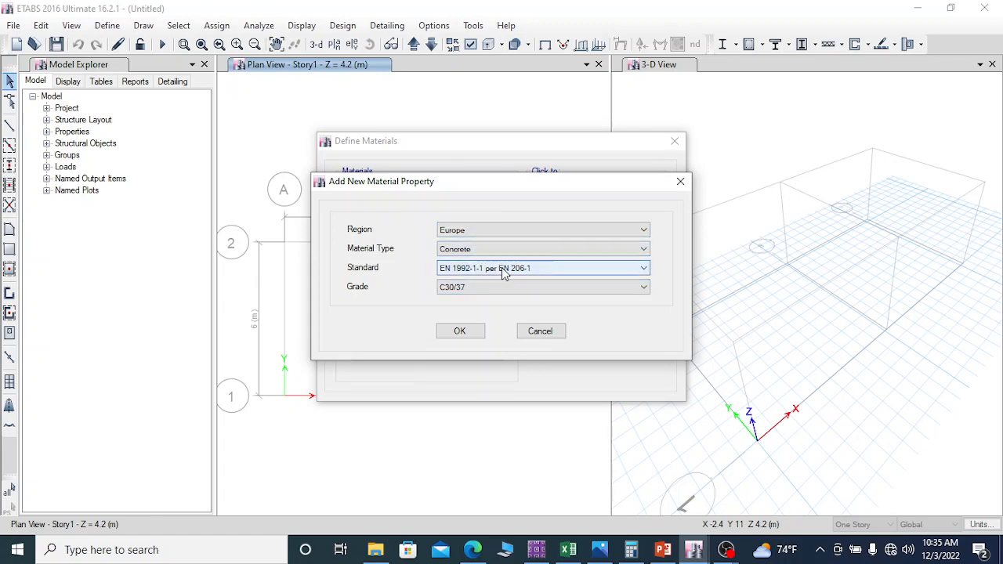
{"action": "left_click", "coordinate": [487, 249]}
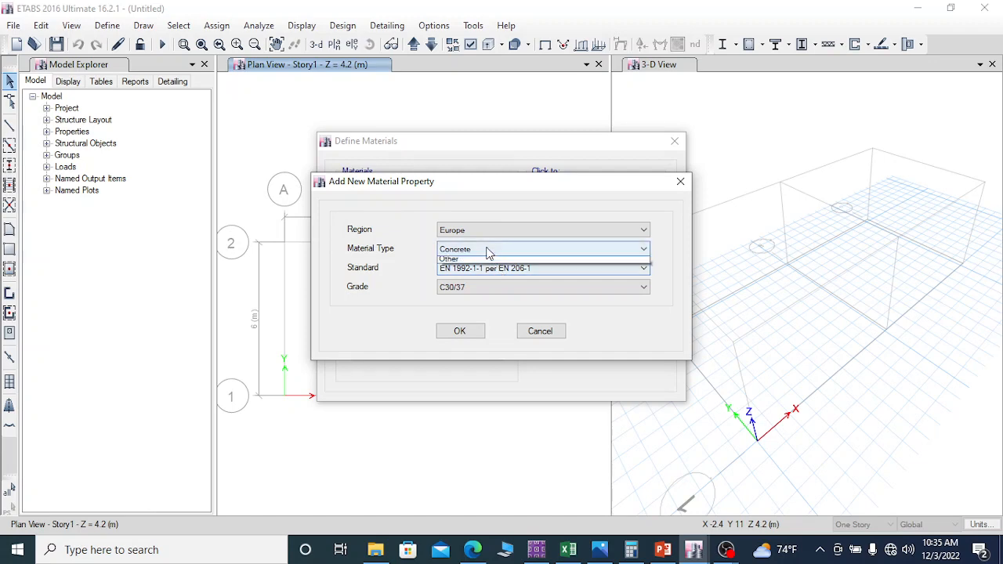
{"action": "left_click", "coordinate": [466, 298]}
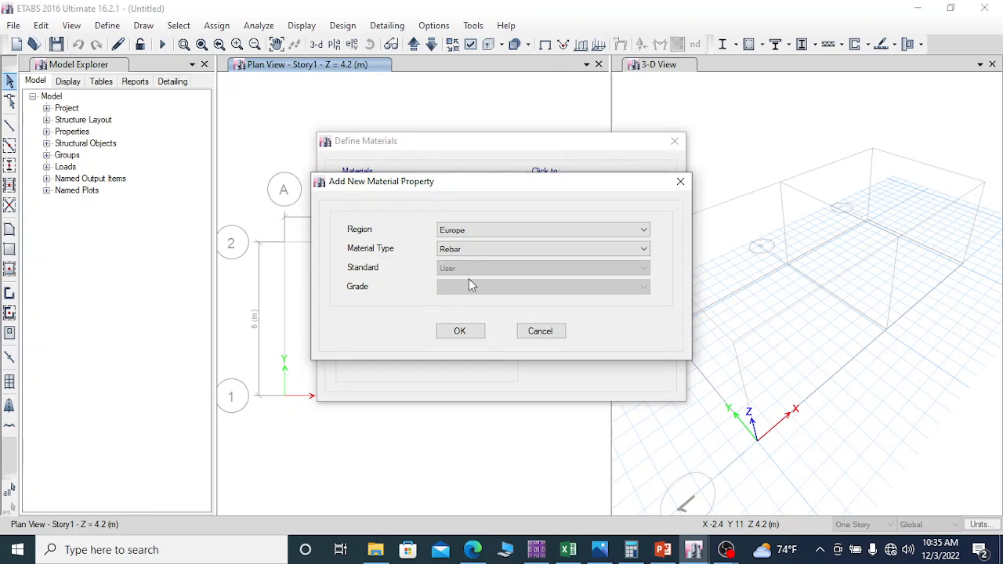
{"action": "left_click", "coordinate": [464, 335]}
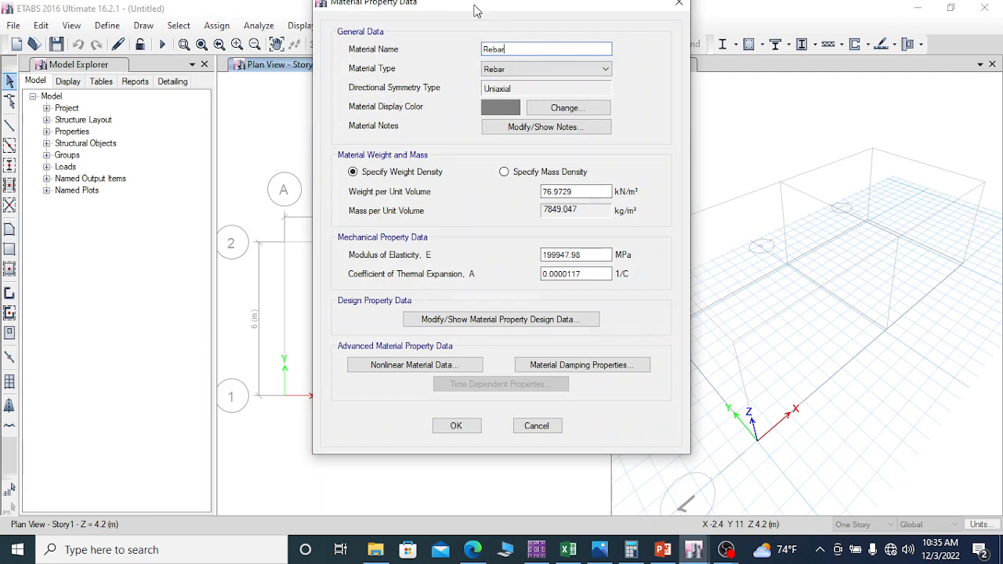
{"action": "left_click_drag", "start_coordinate": [475, 10], "coordinate": [466, 30]}
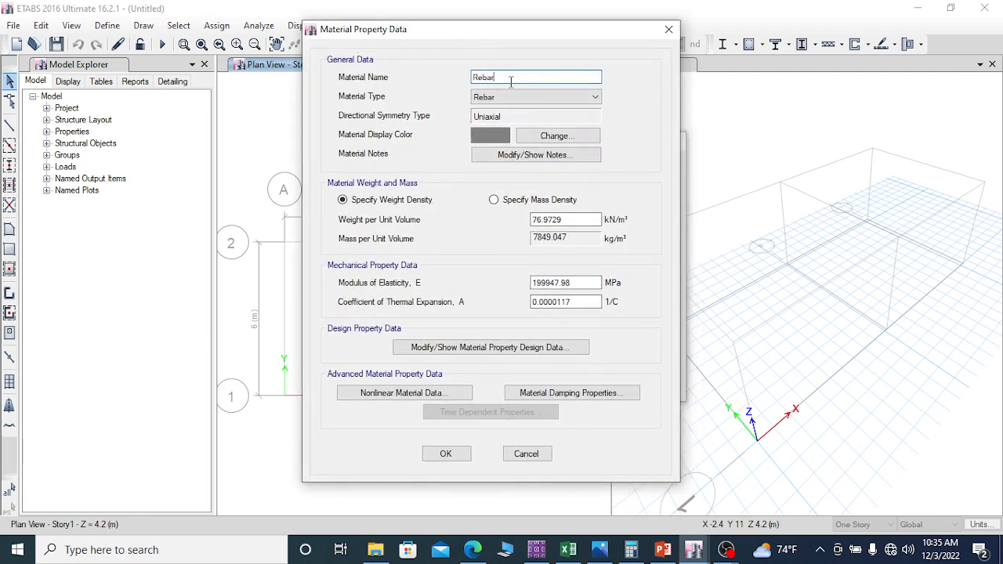
{"action": "type", "text": "500"}
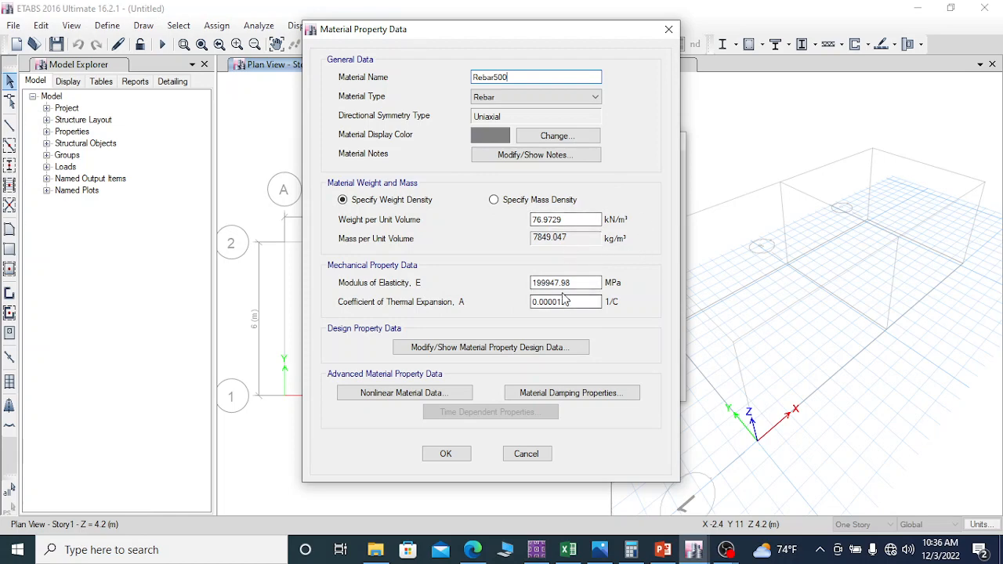
Step: Set the Rebar500 minimum yield strength Fy and expected yield strength Fye to 500 MPa
{"action": "left_click", "coordinate": [480, 350]}
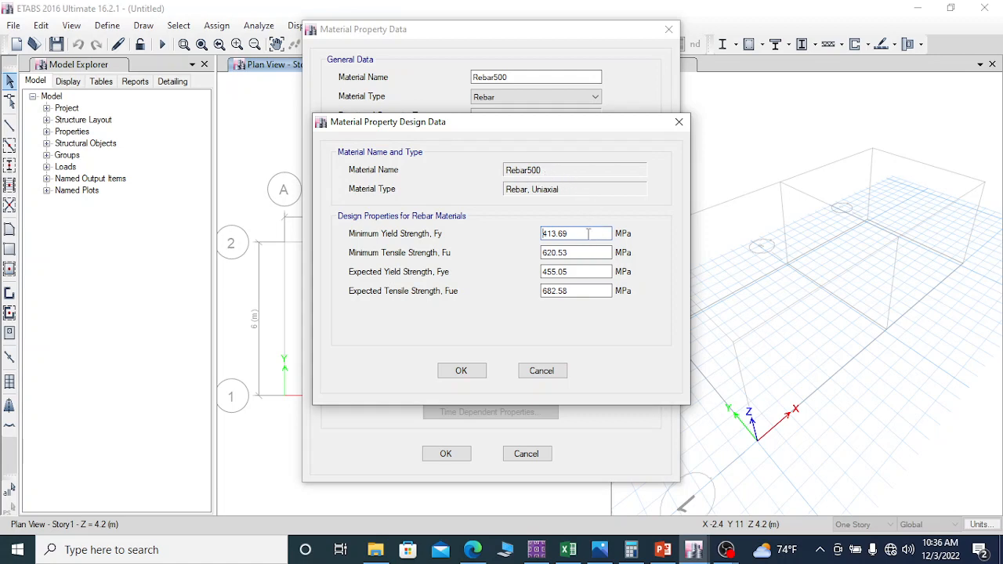
{"action": "left_click_drag", "start_coordinate": [584, 234], "coordinate": [493, 237]}
{"action": "type", "text": "500"}
{"action": "left_click_drag", "start_coordinate": [575, 272], "coordinate": [544, 276]}
{"action": "type", "text": "50"}
Step: Set the Rebar500 minimum and expected tensile strengths, Fu and Fue, to 540 MPa and accept the material definitions
{"action": "left_click", "coordinate": [576, 253]}
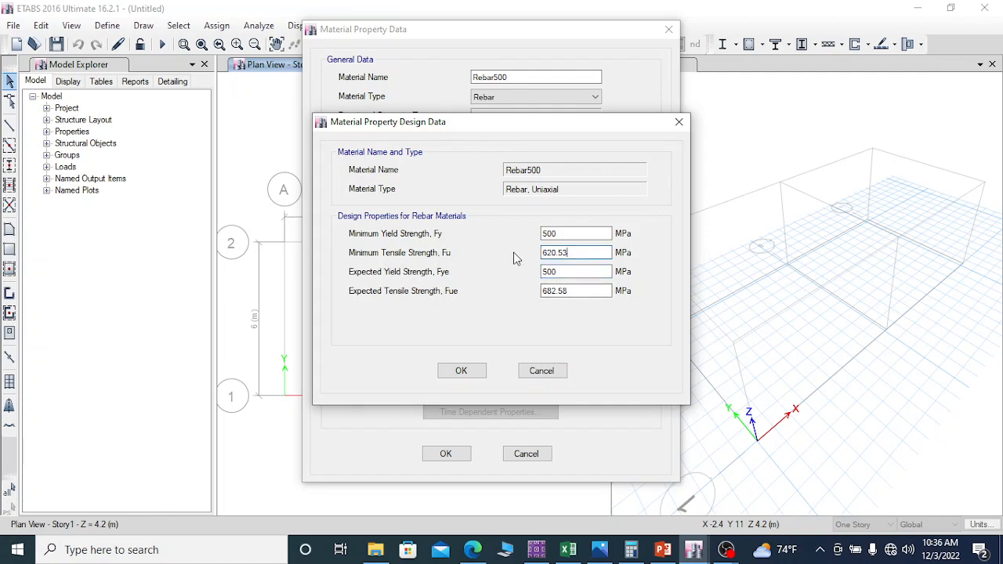
{"action": "left_click_drag", "start_coordinate": [577, 252], "coordinate": [539, 253]}
{"action": "left_click_drag", "start_coordinate": [574, 252], "coordinate": [533, 266]}
{"action": "type", "text": "500*1.08"}
{"action": "key", "text": "Return"}
{"action": "key", "text": "Tab"}
{"action": "key", "text": "Tab"}
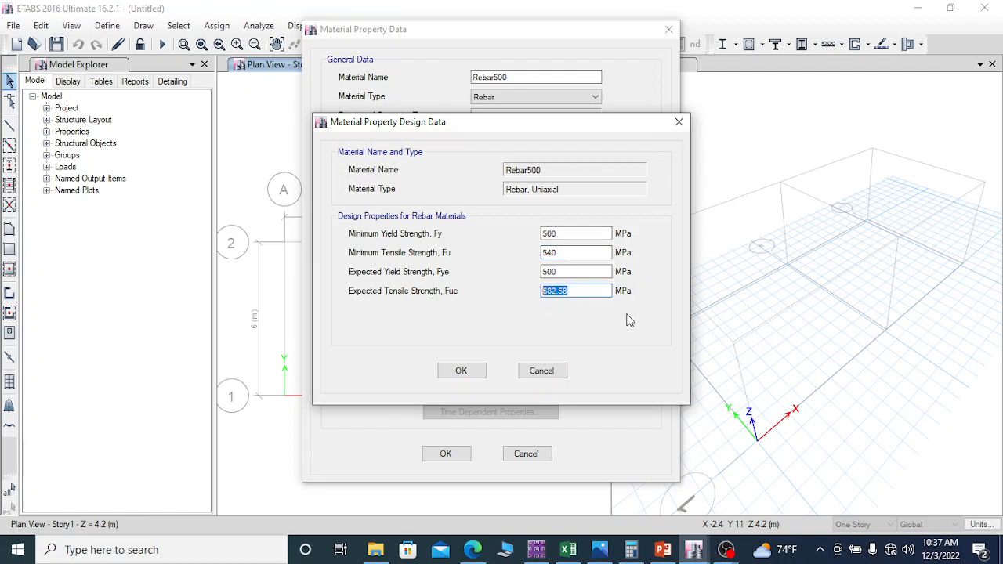
{"action": "type", "text": "540"}
{"action": "left_click", "coordinate": [462, 370]}
{"action": "left_click", "coordinate": [446, 454]}
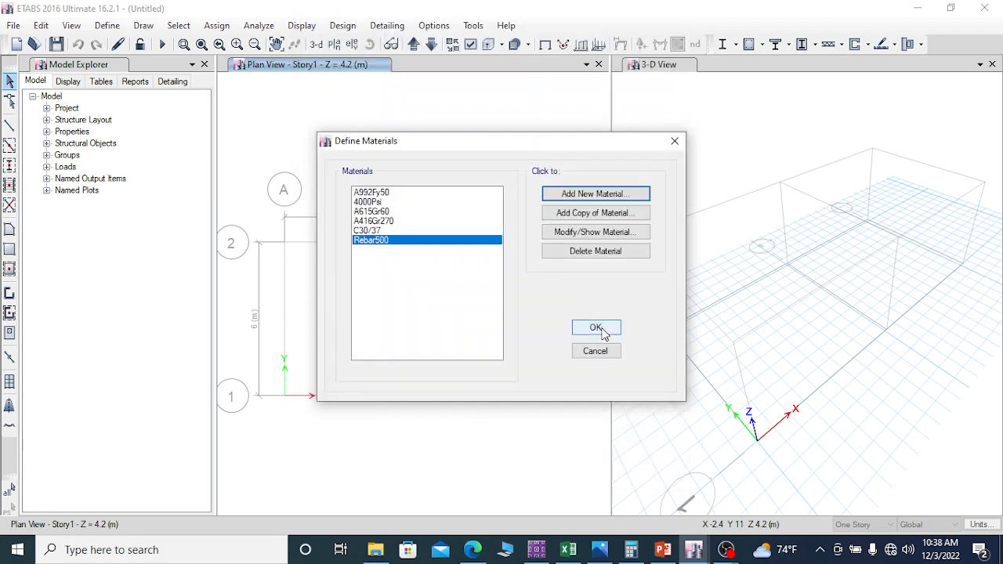
{"action": "left_click", "coordinate": [604, 332]}
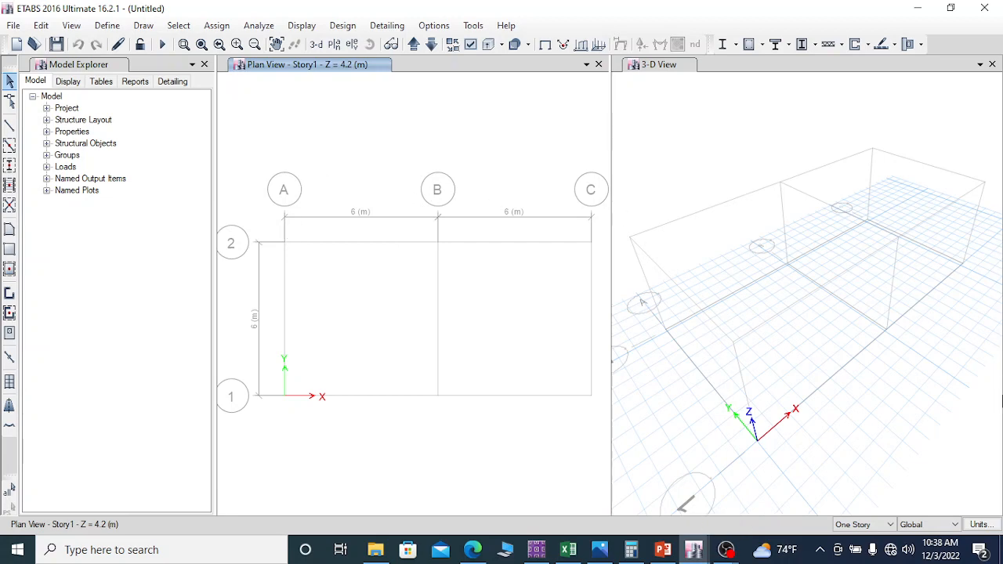
Step: Add a new slab section property and name it Slab top
{"action": "left_click", "coordinate": [113, 28]}
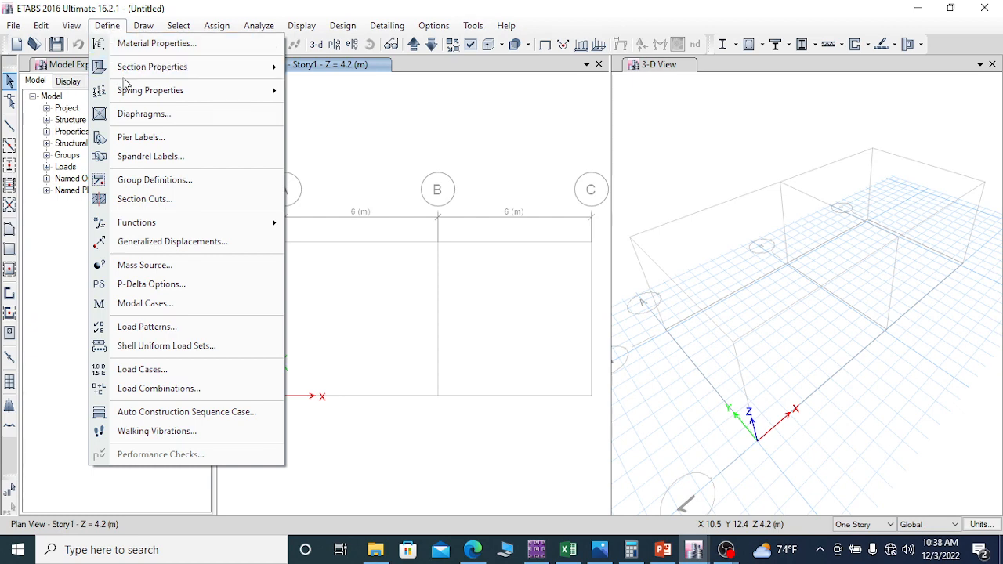
{"action": "mouse_move", "coordinate": [131, 74]}
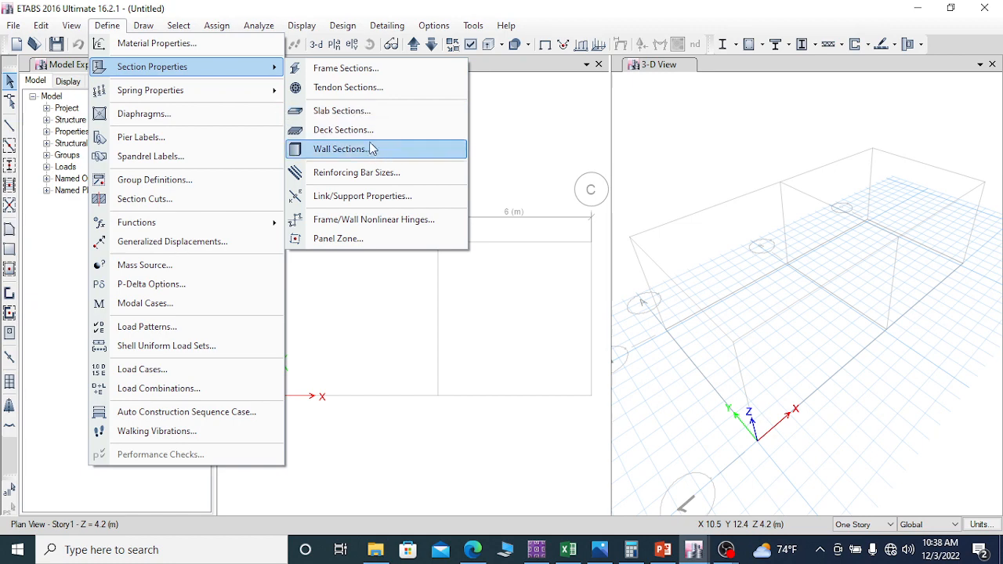
{"action": "left_click", "coordinate": [361, 114]}
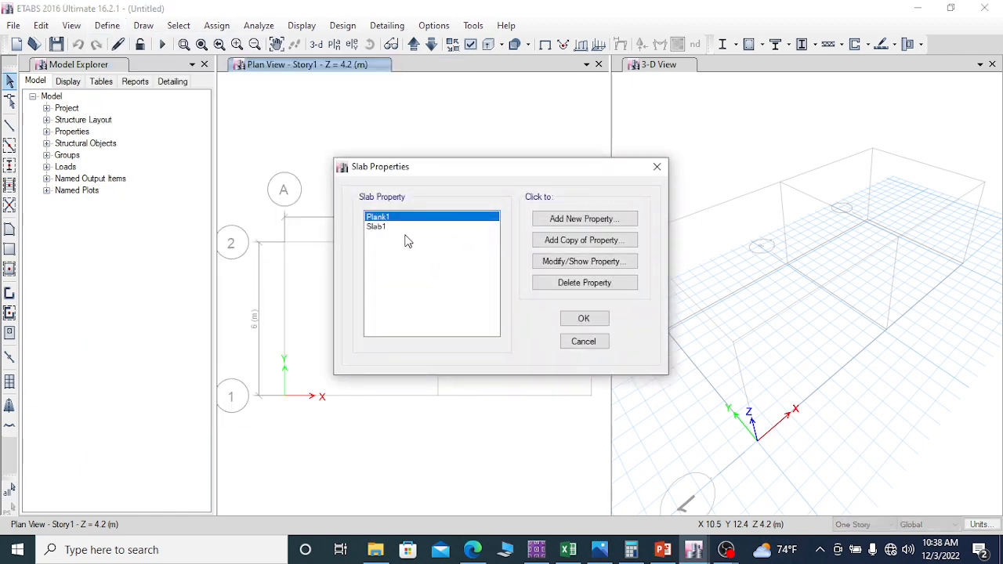
{"action": "left_click", "coordinate": [383, 226]}
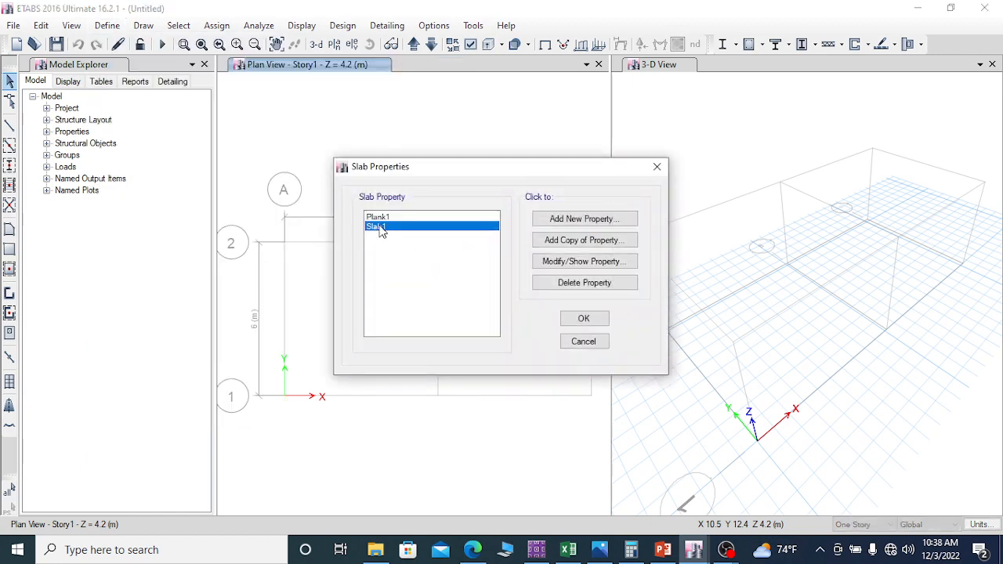
{"action": "left_click", "coordinate": [584, 220]}
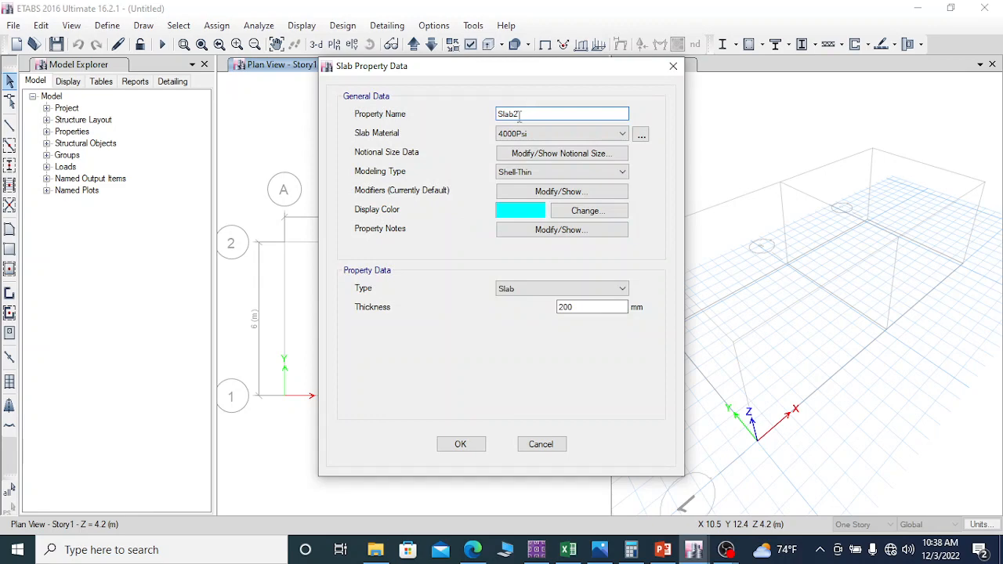
{"action": "left_click_drag", "start_coordinate": [517, 113], "coordinate": [571, 127]}
{"action": "type", "text": "top"}
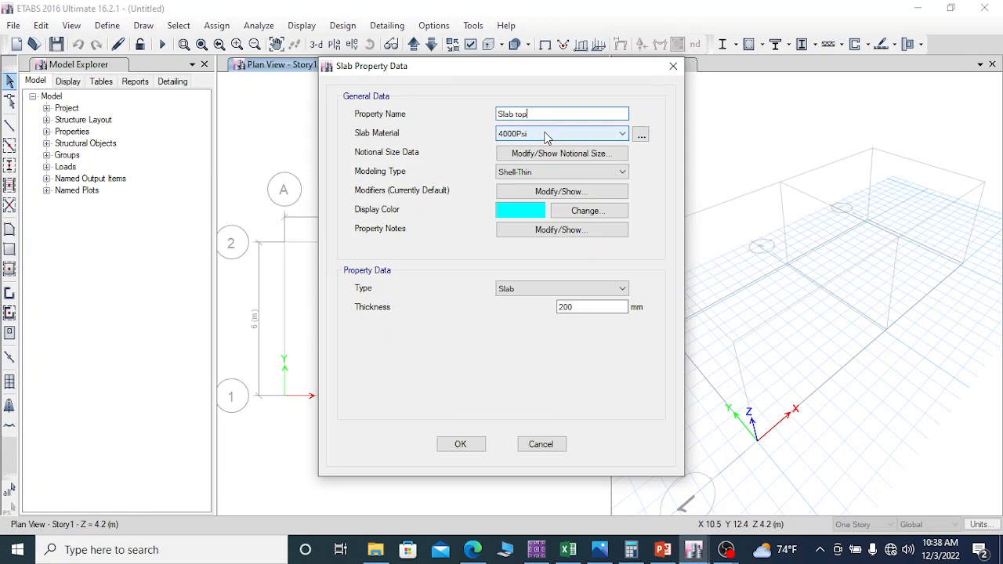
Step: Assign the C30/37 material to Slab top and keep Slab as its property type
{"action": "left_click", "coordinate": [547, 134]}
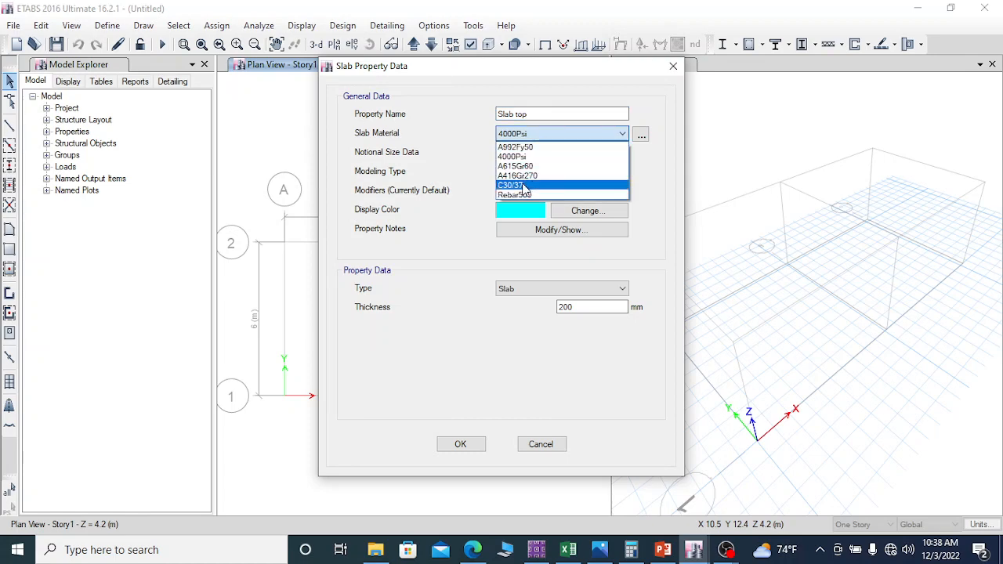
{"action": "left_click", "coordinate": [525, 187]}
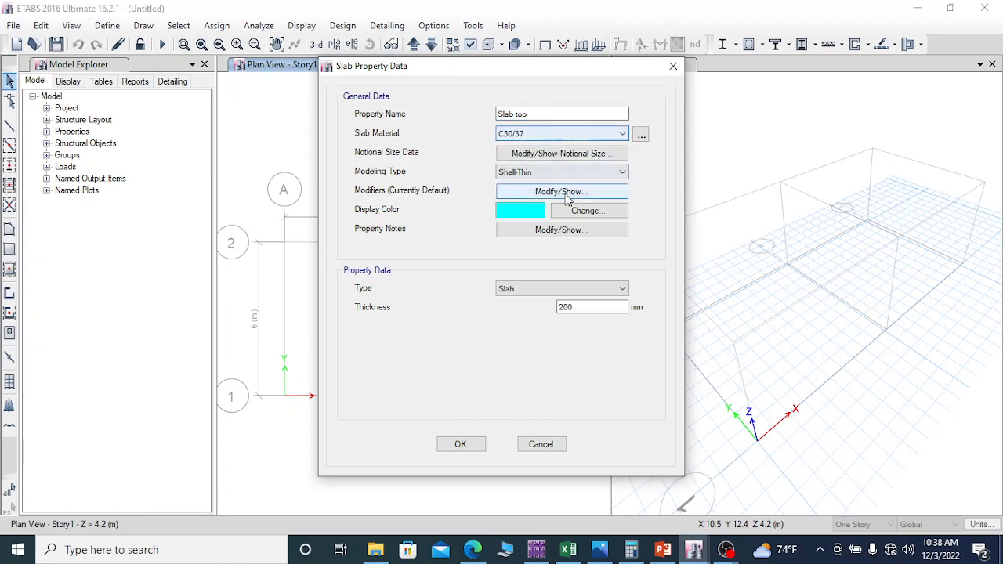
{"action": "double_click", "coordinate": [576, 307]}
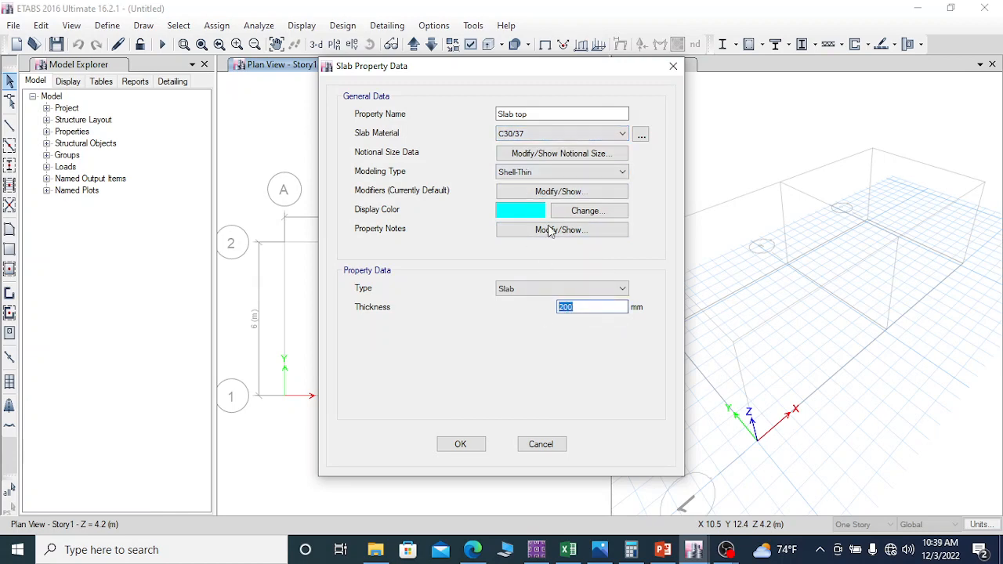
{"action": "left_click", "coordinate": [528, 288]}
{"action": "left_click", "coordinate": [529, 292]}
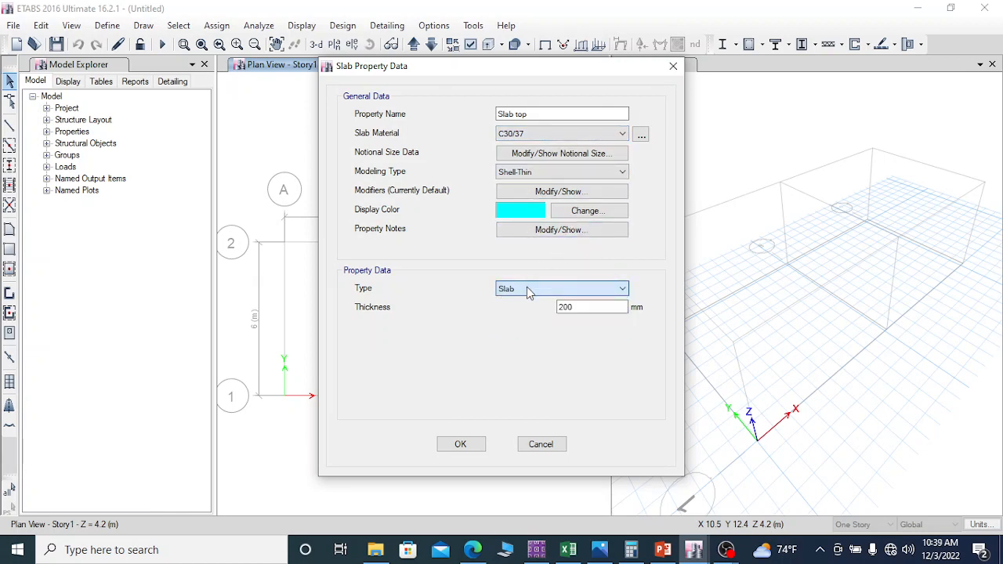
{"action": "double_click", "coordinate": [577, 306]}
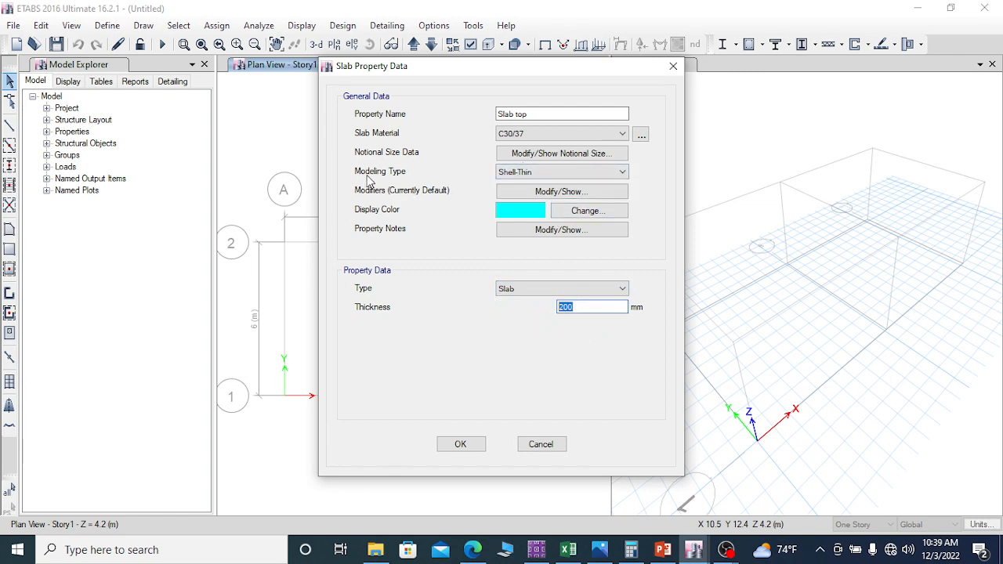
Step: Try the Membrane and Shell-Thick modeling types for Slab top, and return it to Shell-Thin
{"action": "left_click", "coordinate": [547, 173]}
{"action": "left_click", "coordinate": [541, 185]}
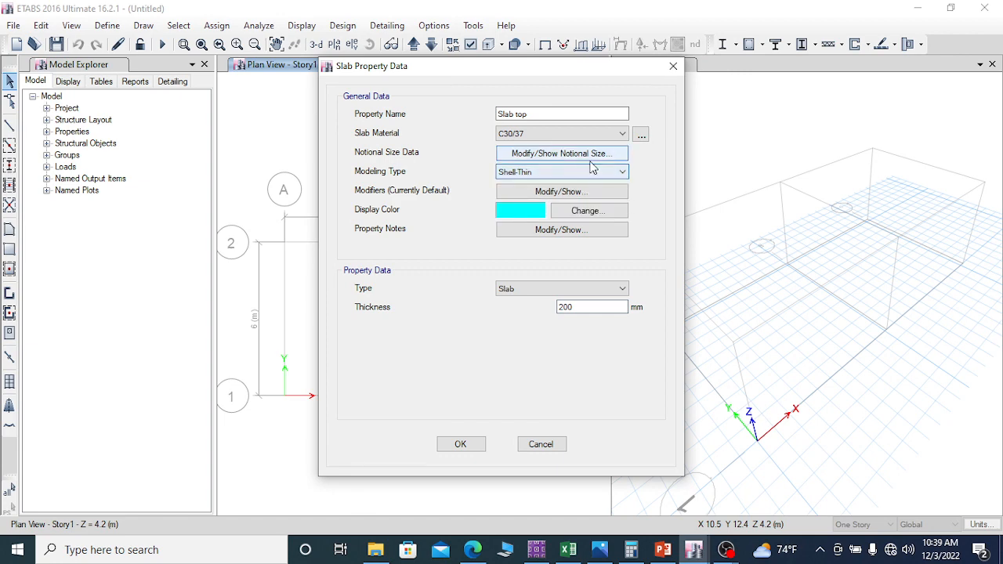
{"action": "left_click", "coordinate": [572, 169]}
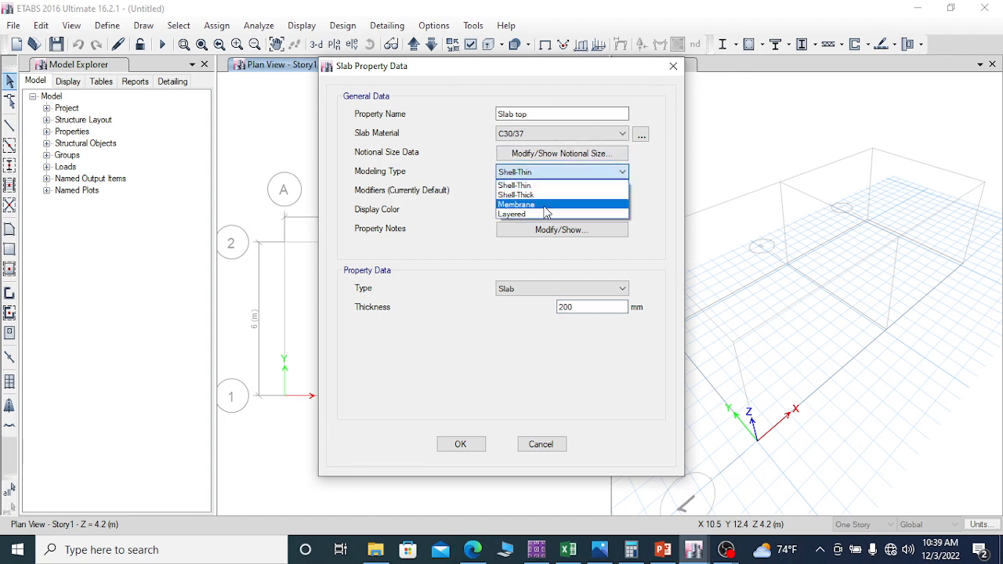
{"action": "left_click", "coordinate": [547, 205]}
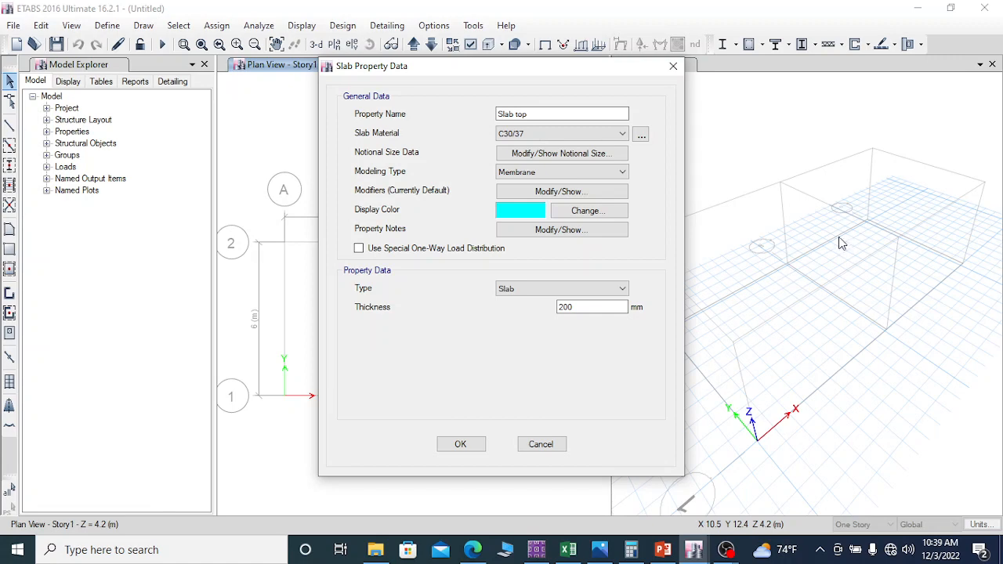
{"action": "left_click", "coordinate": [570, 174]}
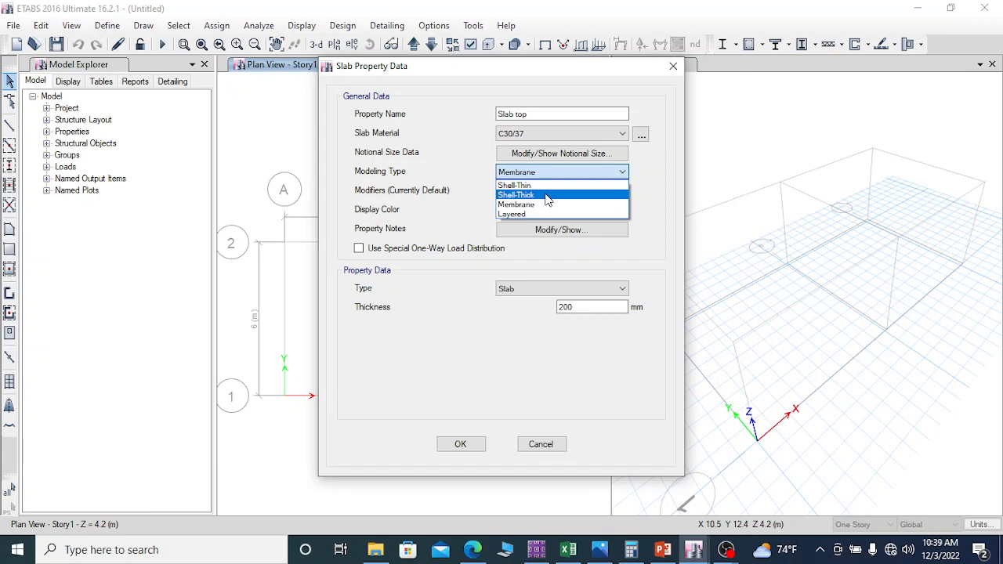
{"action": "left_click", "coordinate": [549, 195]}
{"action": "left_click", "coordinate": [542, 173]}
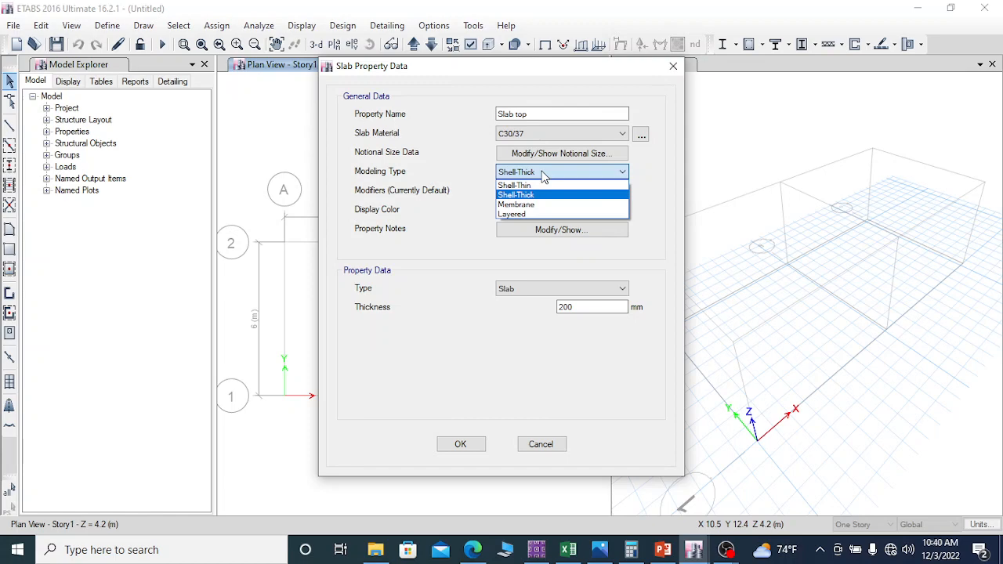
{"action": "left_click", "coordinate": [546, 174]}
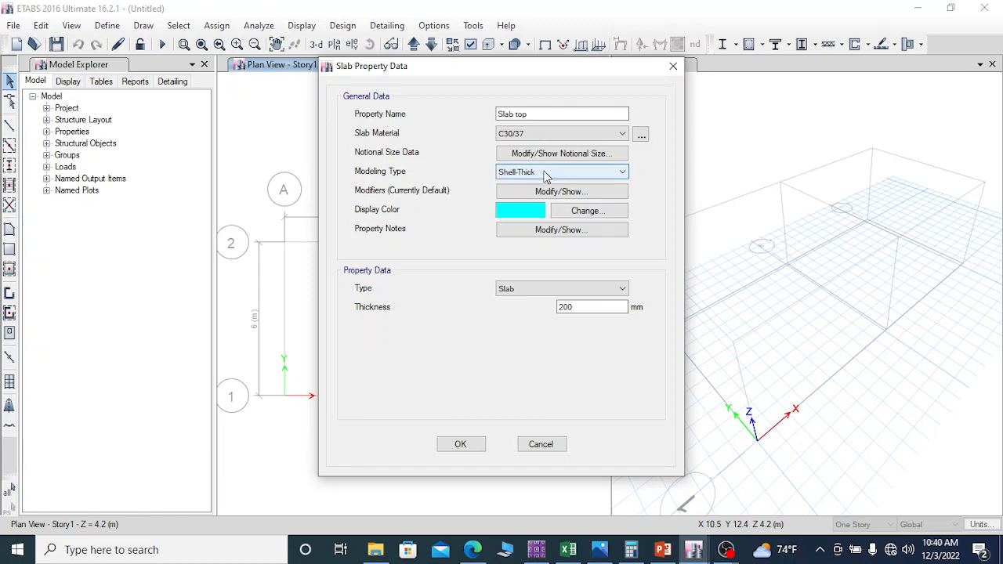
{"action": "left_click", "coordinate": [546, 174]}
{"action": "left_click", "coordinate": [523, 185]}
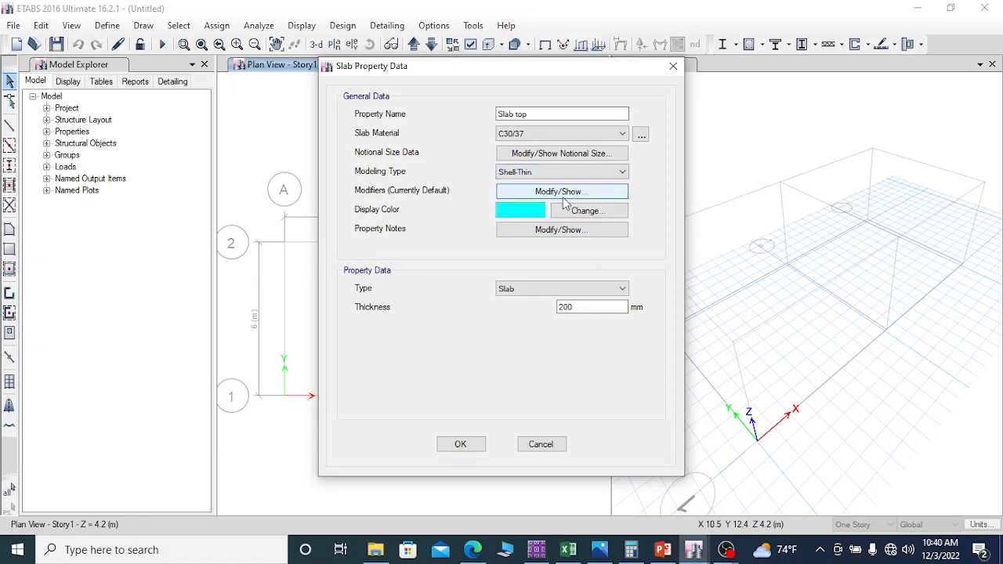
Step: Keep the Slab top thickness at 200 mm and accept the slab property definitions
{"action": "left_click", "coordinate": [534, 114]}
{"action": "left_click", "coordinate": [578, 308]}
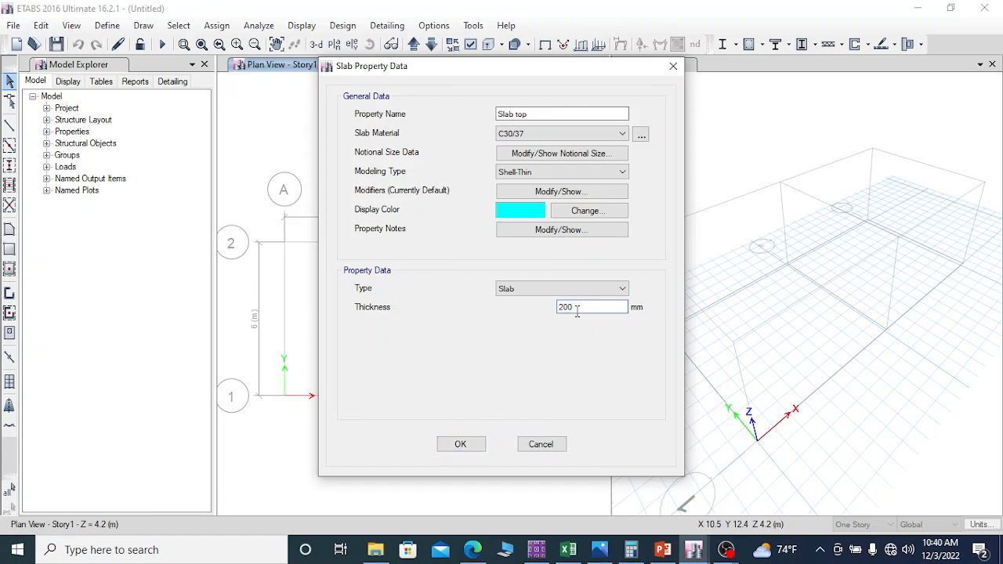
{"action": "left_click_drag", "start_coordinate": [578, 306], "coordinate": [557, 309]}
{"action": "left_click", "coordinate": [590, 306]}
{"action": "left_click", "coordinate": [469, 446]}
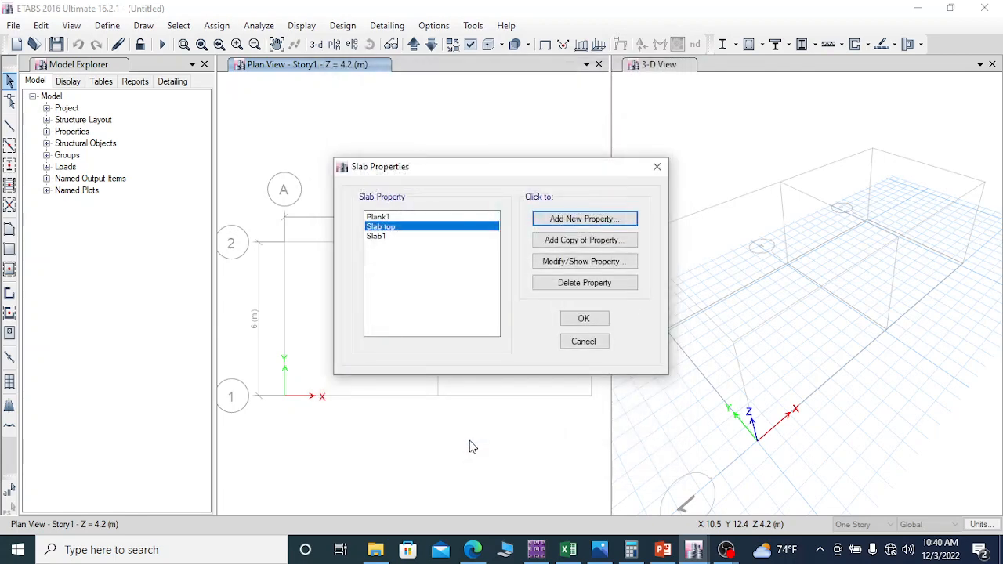
{"action": "left_click", "coordinate": [573, 218]}
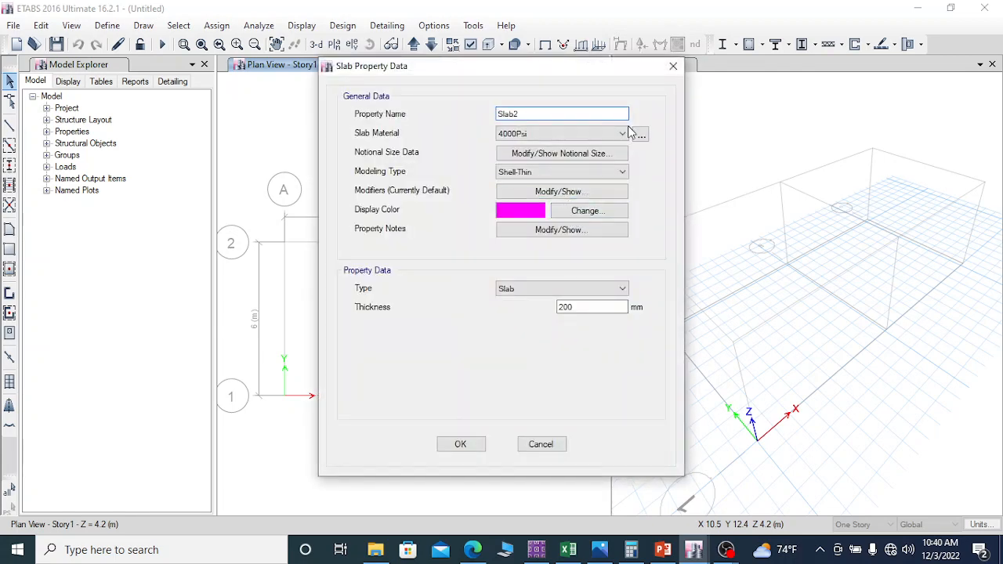
{"action": "left_click", "coordinate": [672, 66]}
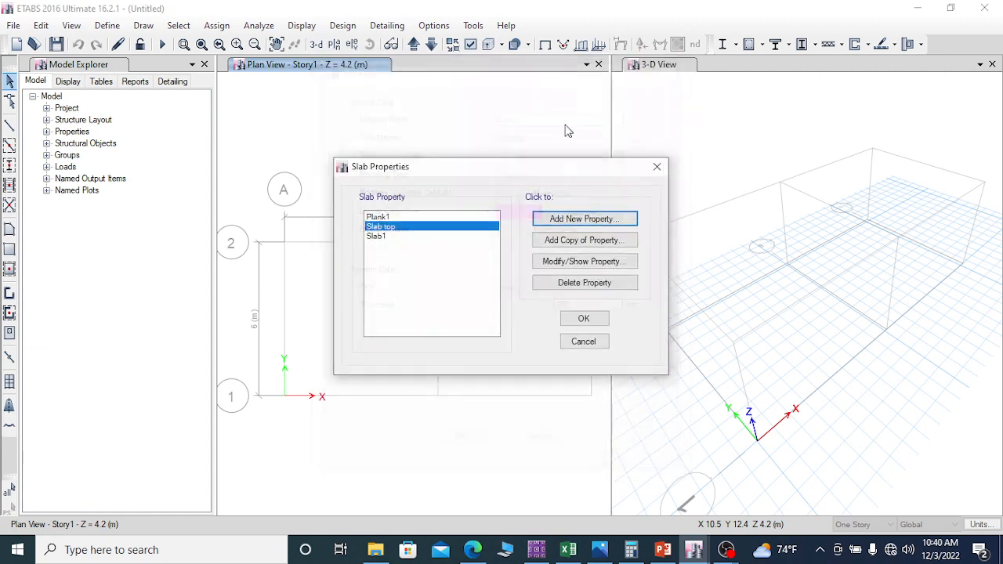
{"action": "left_click", "coordinate": [586, 318]}
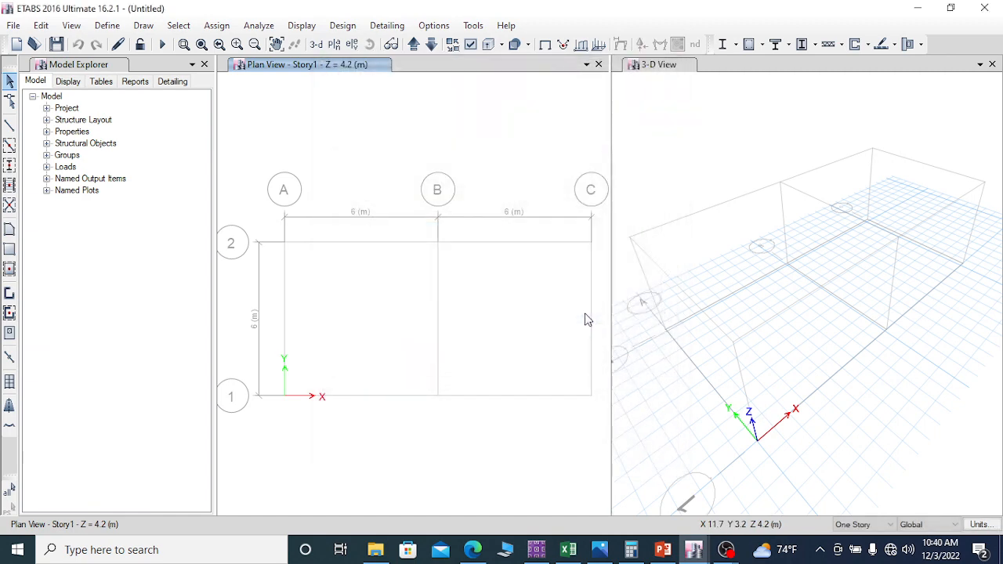
Step: Add a new wall section property named Wall300, keeping its property type as Specified
{"action": "left_click", "coordinate": [106, 26]}
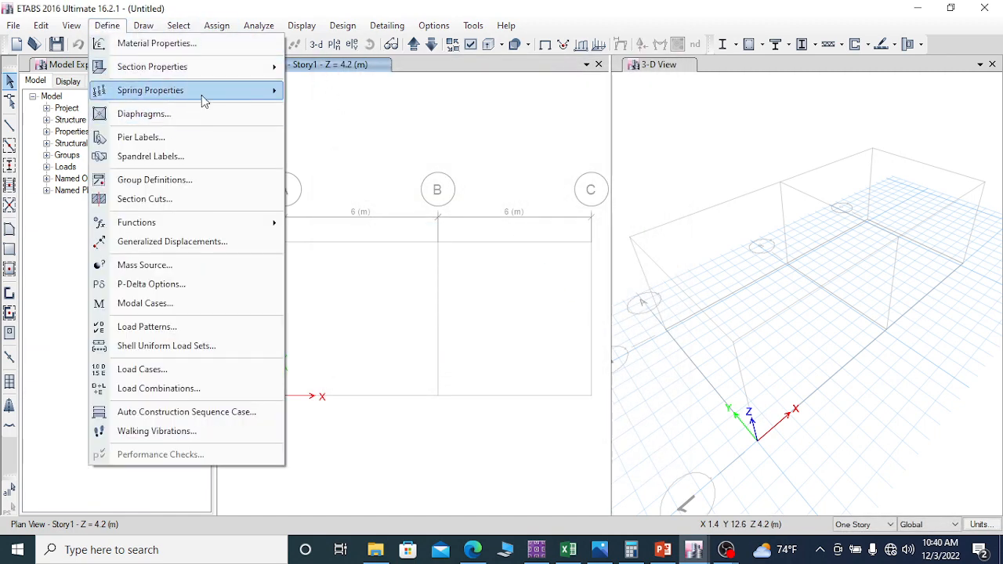
{"action": "mouse_move", "coordinate": [221, 69]}
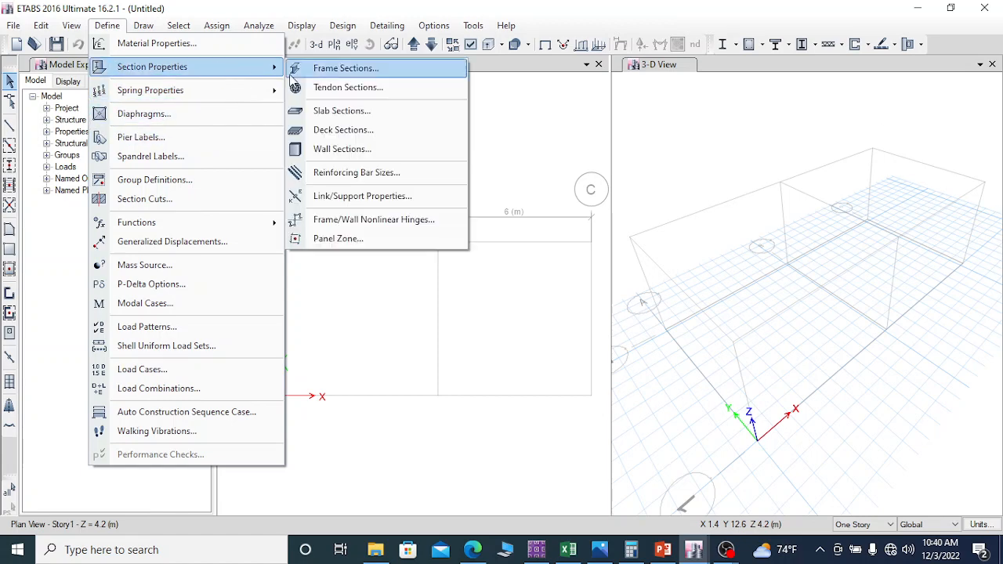
{"action": "left_click", "coordinate": [350, 150]}
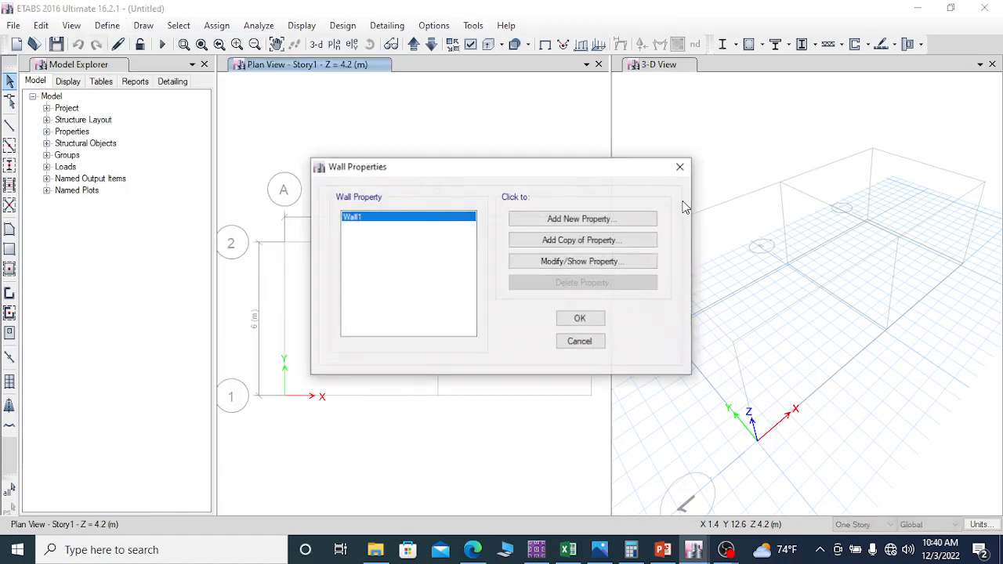
{"action": "left_click", "coordinate": [578, 220]}
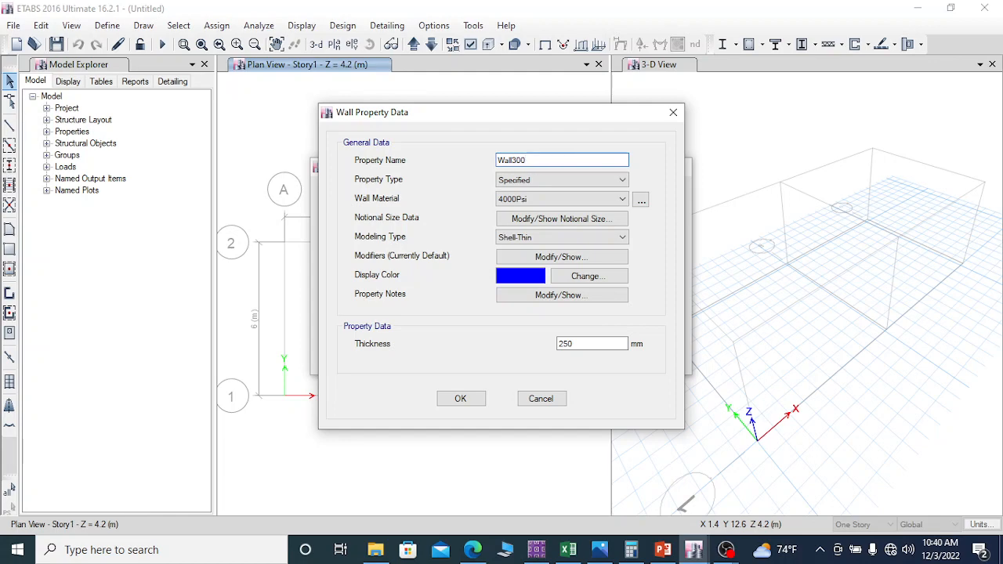
{"action": "left_click", "coordinate": [549, 179]}
{"action": "left_click", "coordinate": [534, 181]}
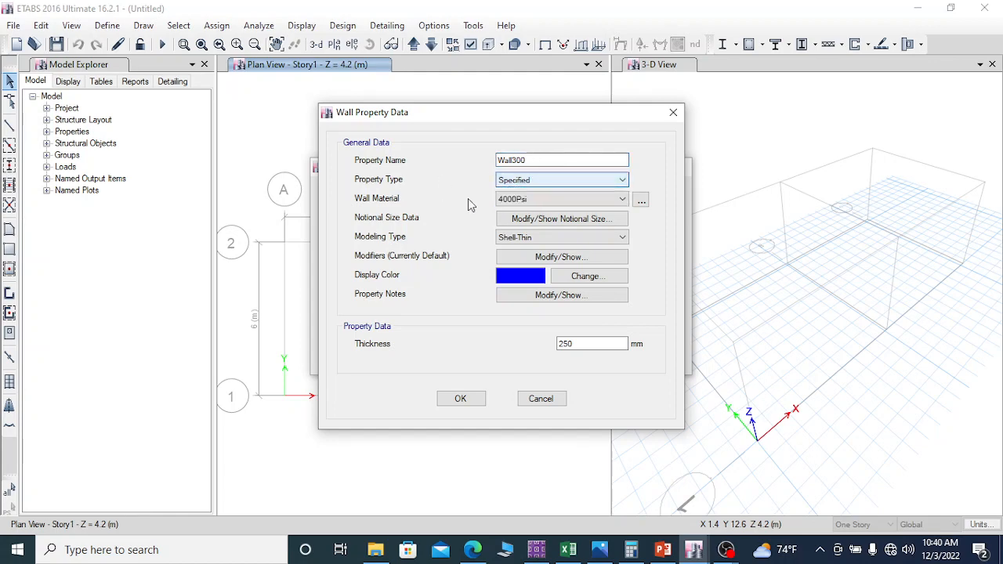
Step: Assign the C30/37 material to Wall300 and keep its modeling type as Shell-Thin
{"action": "left_click", "coordinate": [552, 201]}
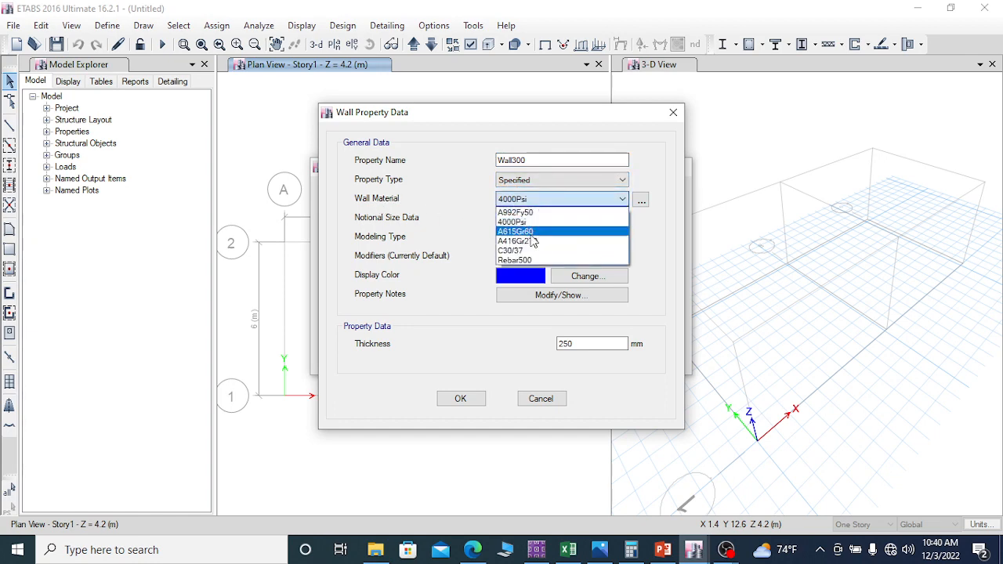
{"action": "left_click", "coordinate": [524, 252]}
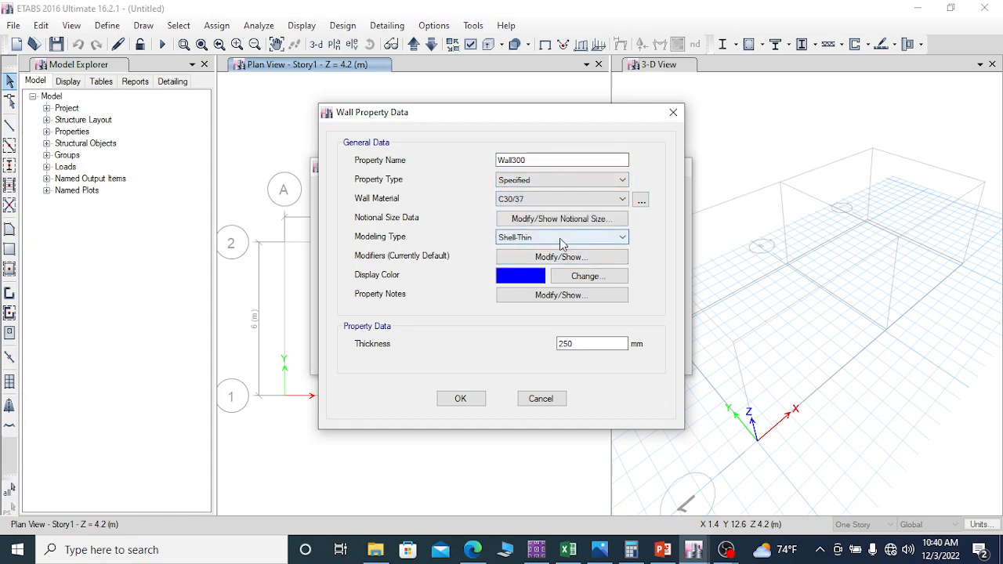
{"action": "left_click", "coordinate": [561, 243]}
{"action": "left_click", "coordinate": [561, 250]}
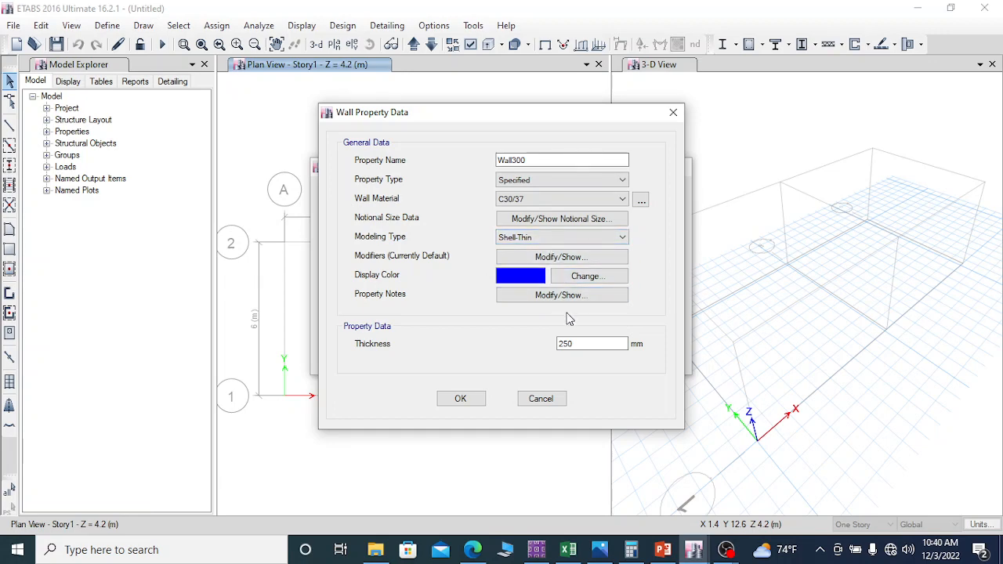
Step: Set the Wall300 thickness to 300 mm and accept the wall property definitions
{"action": "left_click_drag", "start_coordinate": [592, 347], "coordinate": [551, 353]}
{"action": "type", "text": "300"}
{"action": "left_click", "coordinate": [461, 399]}
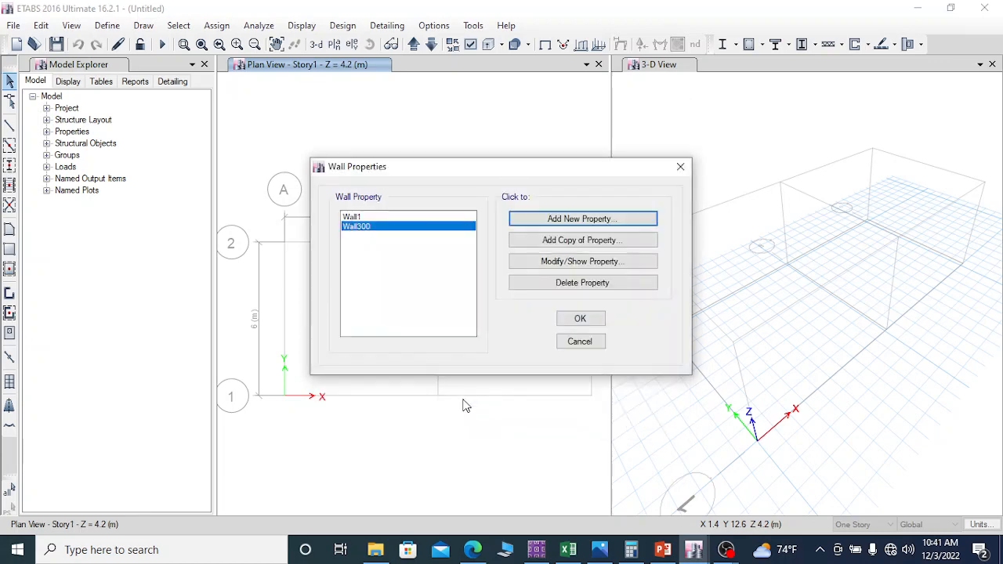
{"action": "left_click", "coordinate": [580, 319]}
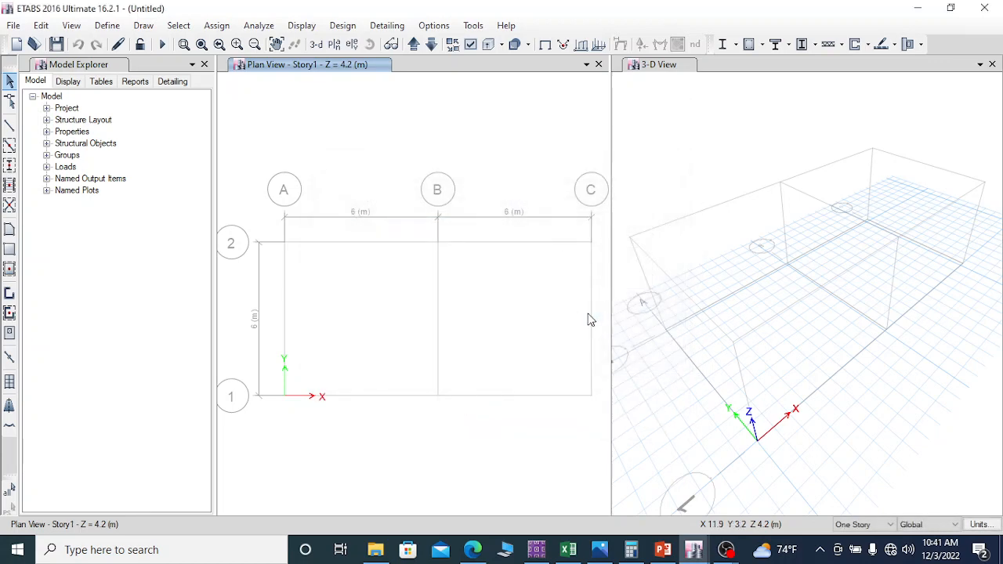
Step: Review the definition of diaphragm D1, keep its rigidity as Rigid and accept the diaphragm definitions
{"action": "left_click", "coordinate": [108, 25]}
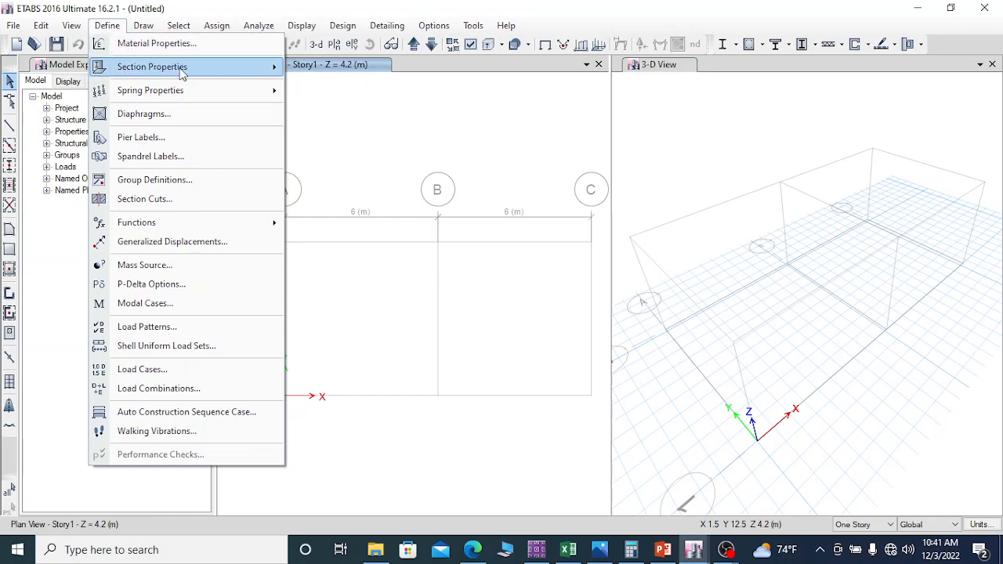
{"action": "mouse_move", "coordinate": [232, 98]}
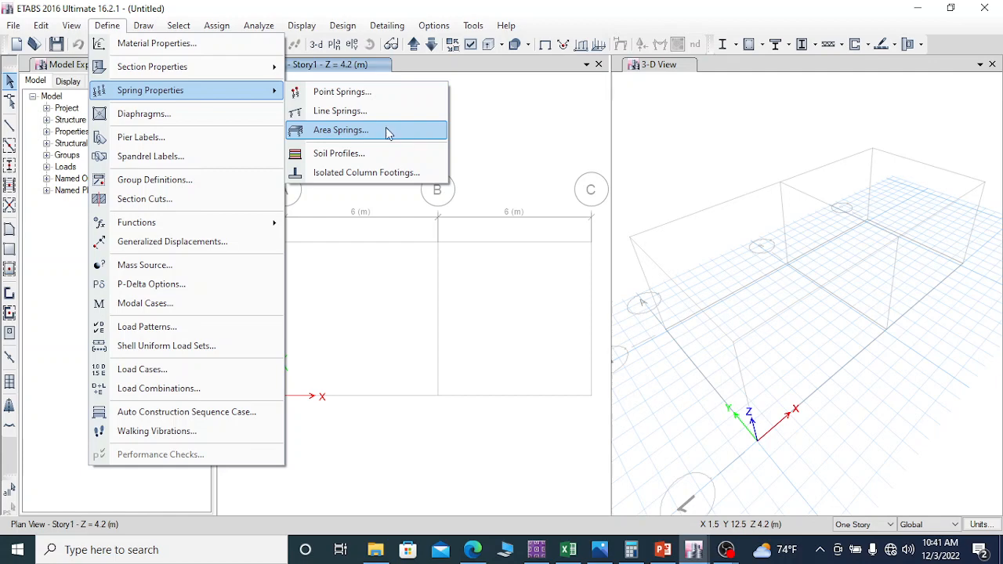
{"action": "left_click", "coordinate": [167, 115]}
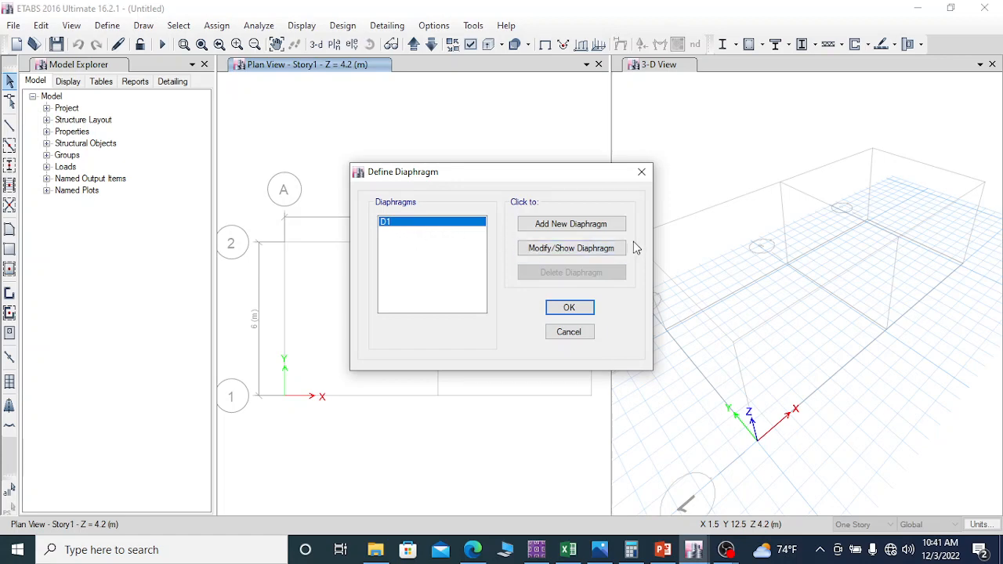
{"action": "left_click", "coordinate": [575, 253]}
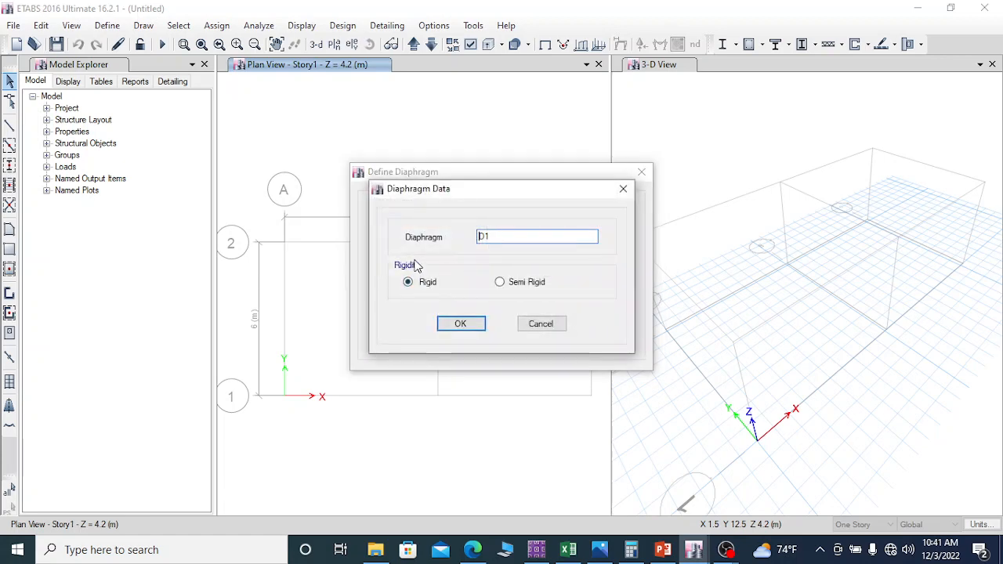
{"action": "left_click", "coordinate": [462, 326]}
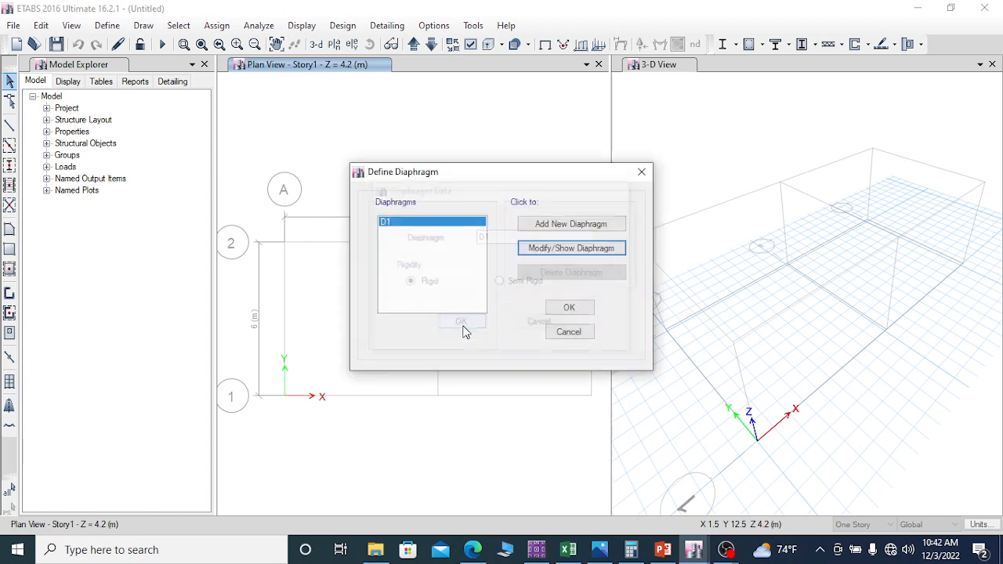
{"action": "left_click", "coordinate": [573, 312]}
Step: Add wall pier labels P2, P3, P4 and P5 alongside P1 and accept the pier labels
{"action": "left_click", "coordinate": [109, 27]}
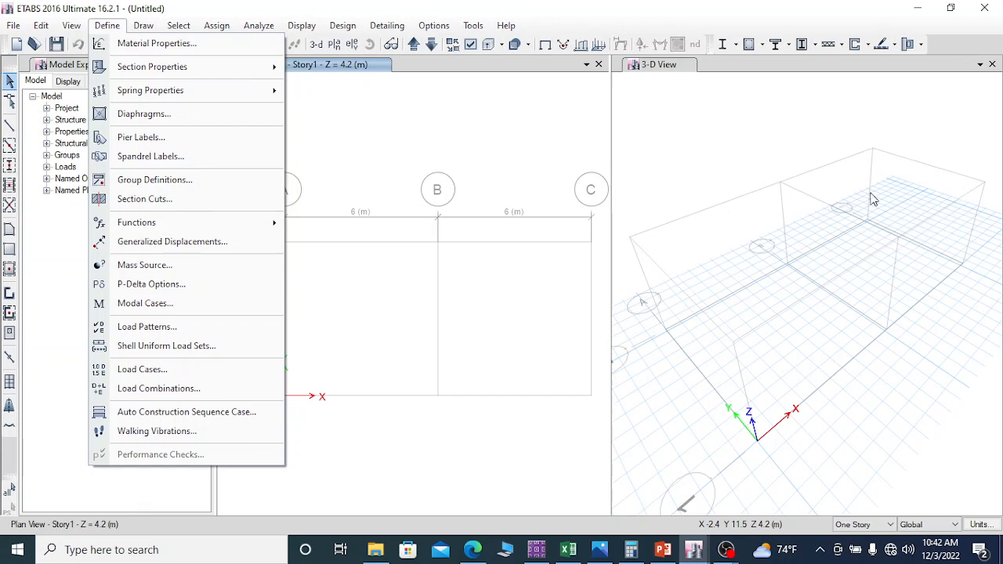
{"action": "left_click", "coordinate": [161, 137]}
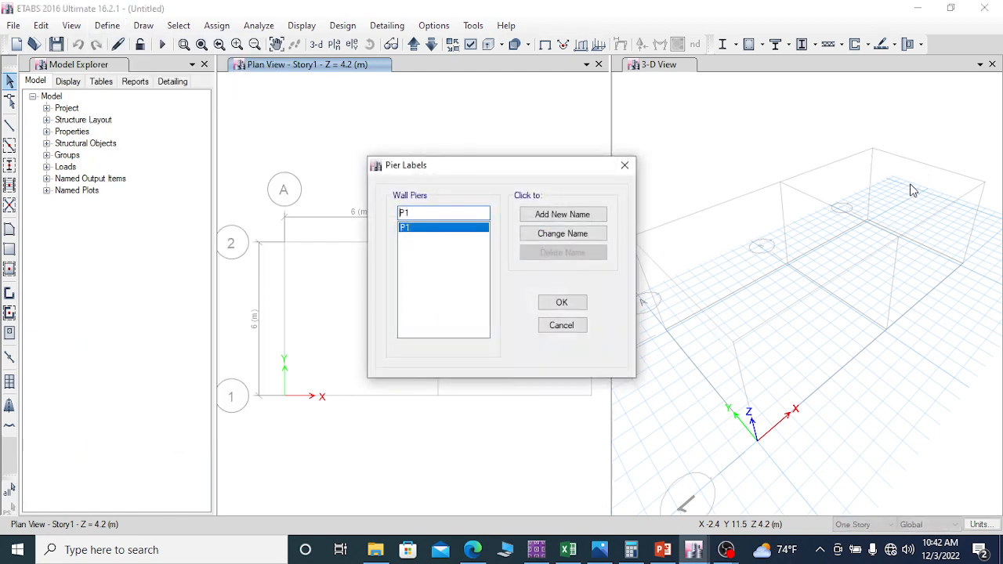
{"action": "left_click_drag", "start_coordinate": [404, 213], "coordinate": [412, 214]}
{"action": "type", "text": "2"}
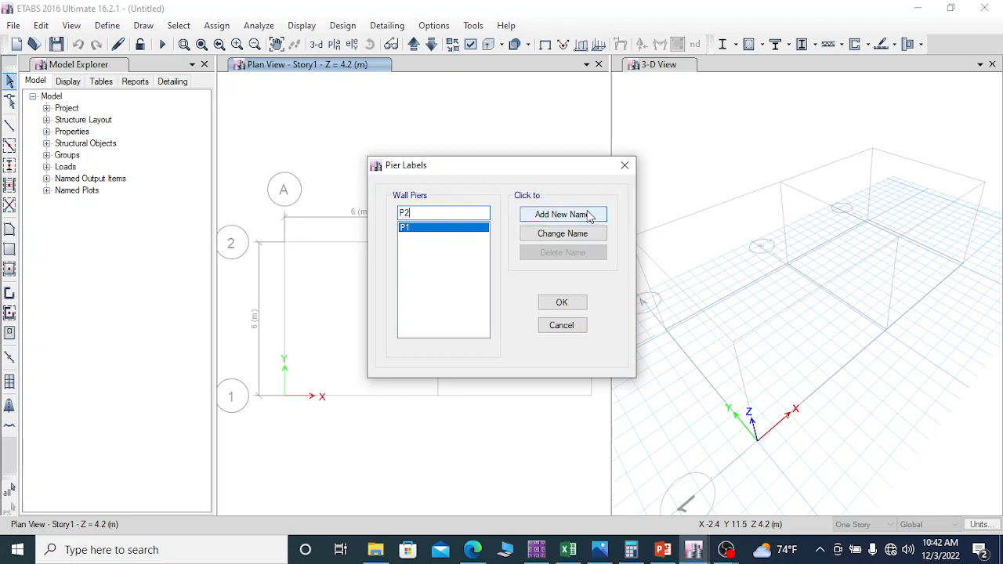
{"action": "left_click", "coordinate": [553, 214]}
{"action": "double_click", "coordinate": [405, 213]}
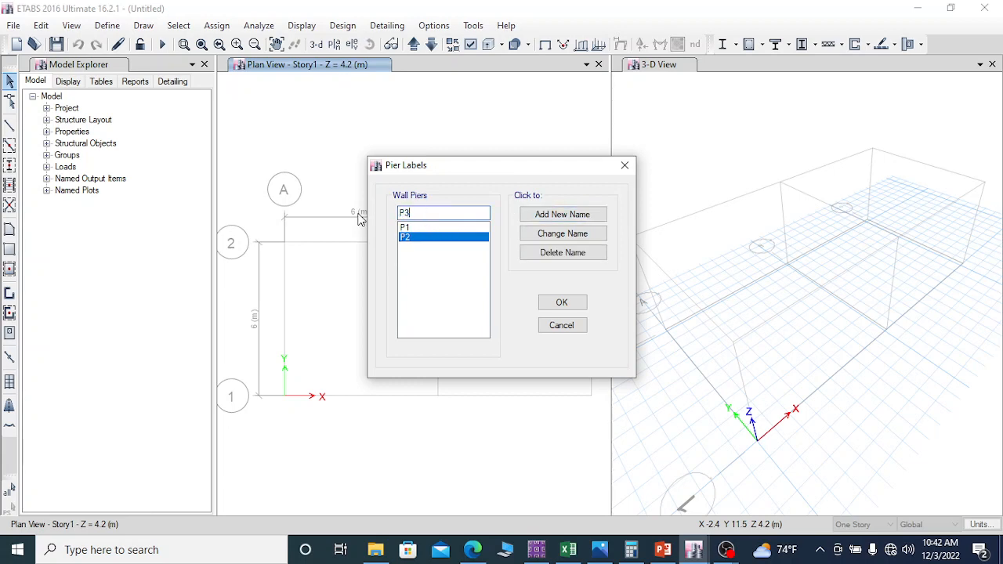
{"action": "left_click", "coordinate": [540, 214]}
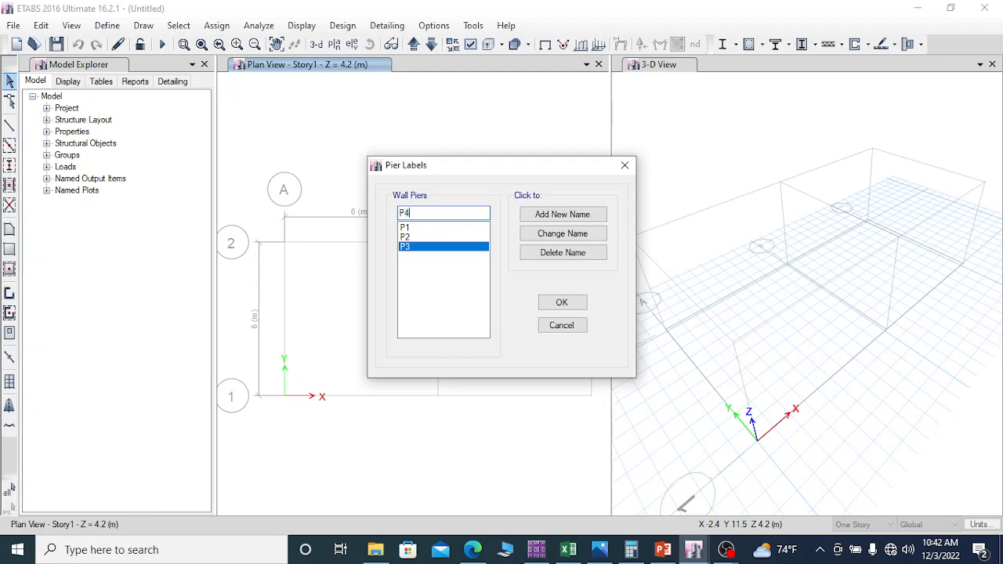
{"action": "left_click", "coordinate": [541, 216]}
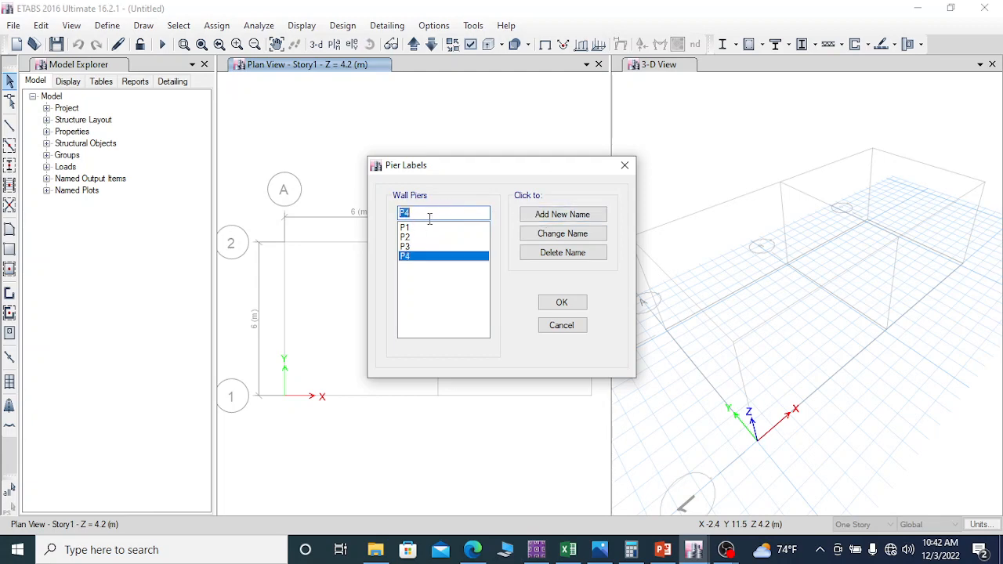
{"action": "left_click_drag", "start_coordinate": [416, 214], "coordinate": [405, 213]}
{"action": "type", "text": "5"}
{"action": "left_click", "coordinate": [555, 215]}
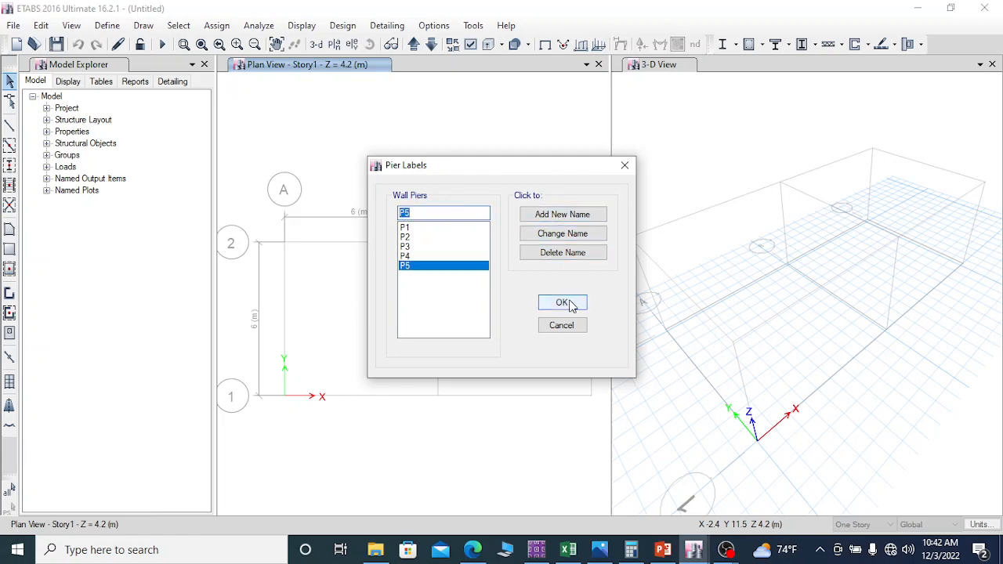
{"action": "left_click", "coordinate": [561, 303]}
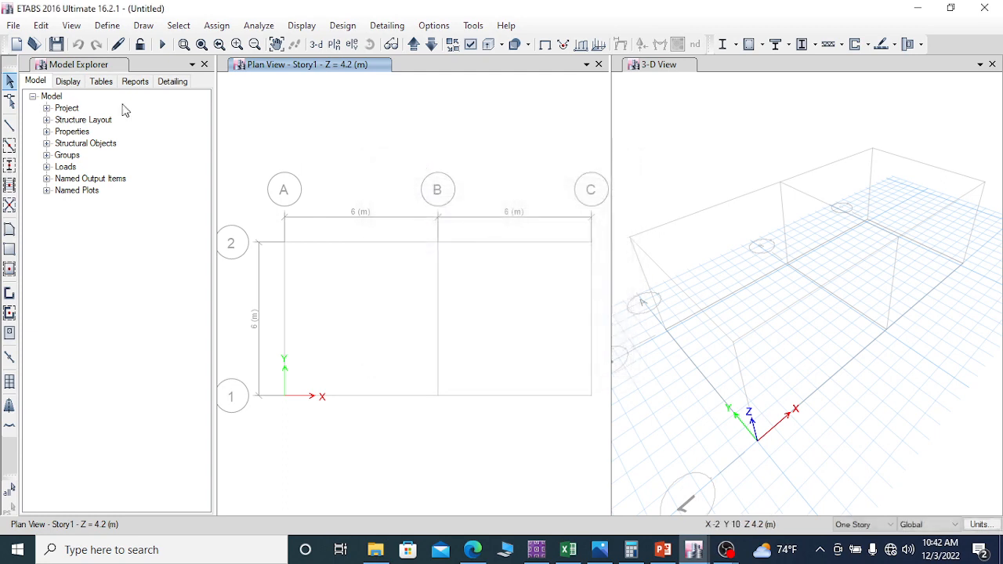
Step: Add a new load pattern named "water pressure" with type Live and self weight multiplier 0
{"action": "left_click", "coordinate": [107, 25]}
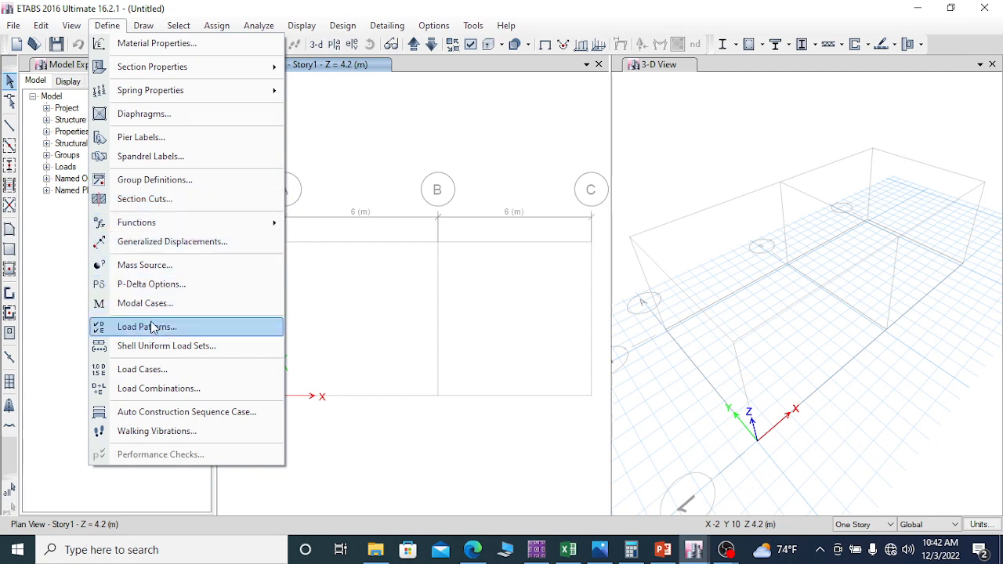
{"action": "left_click", "coordinate": [329, 311]}
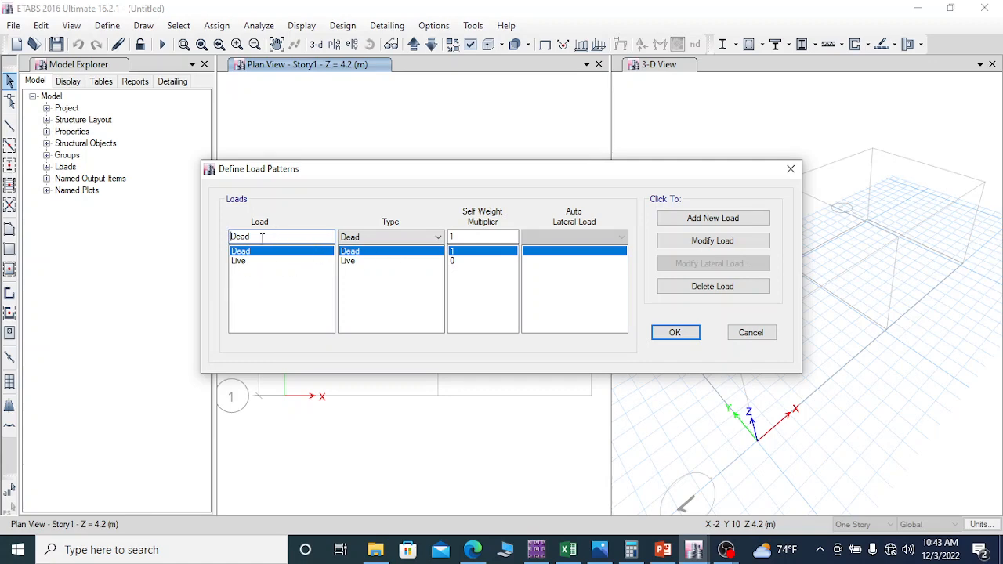
{"action": "left_click_drag", "start_coordinate": [256, 238], "coordinate": [225, 245]}
{"action": "type", "text": "water pressure"}
{"action": "left_click", "coordinate": [407, 237]}
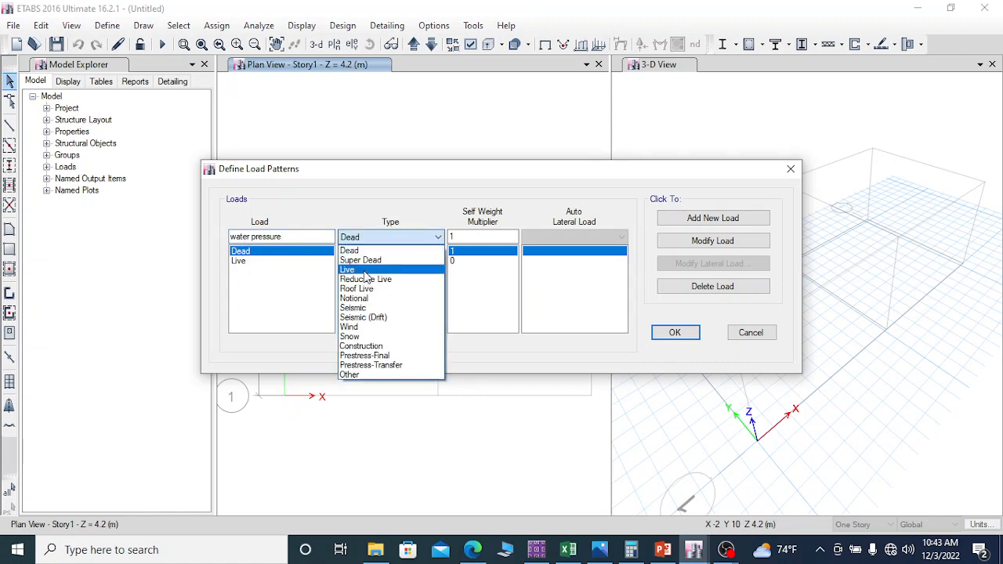
{"action": "left_click", "coordinate": [362, 269]}
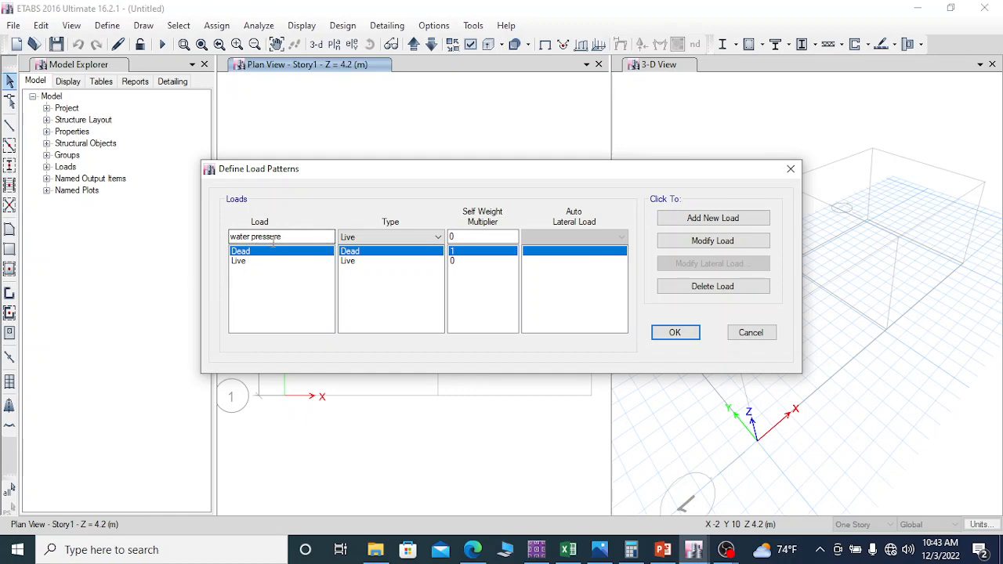
{"action": "type", "text": "r"}
{"action": "key", "text": "BackSpace"}
{"action": "left_click", "coordinate": [713, 218]}
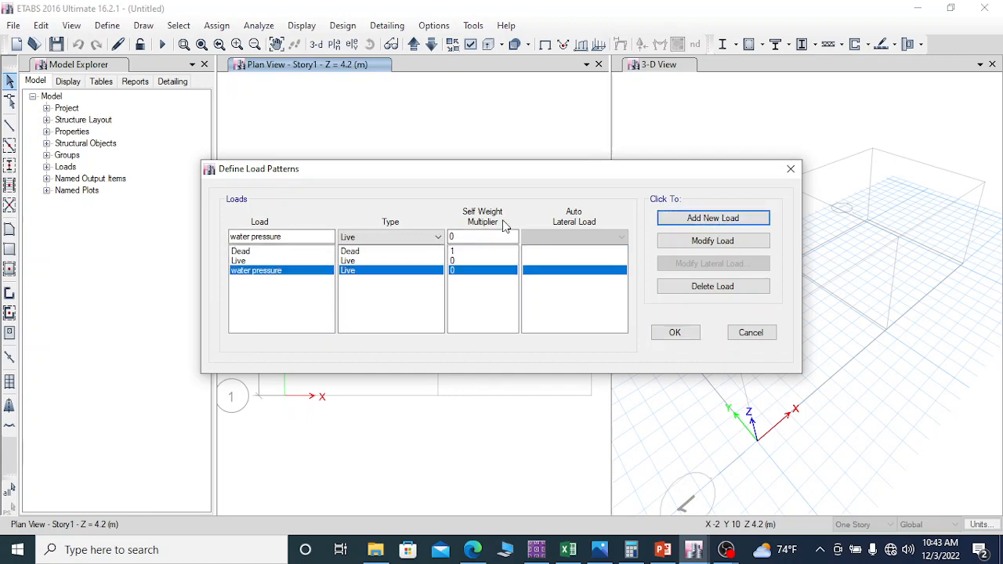
Step: Add a load pattern named "soil pressure" with type Super Dead
{"action": "left_click_drag", "start_coordinate": [251, 236], "coordinate": [220, 235]}
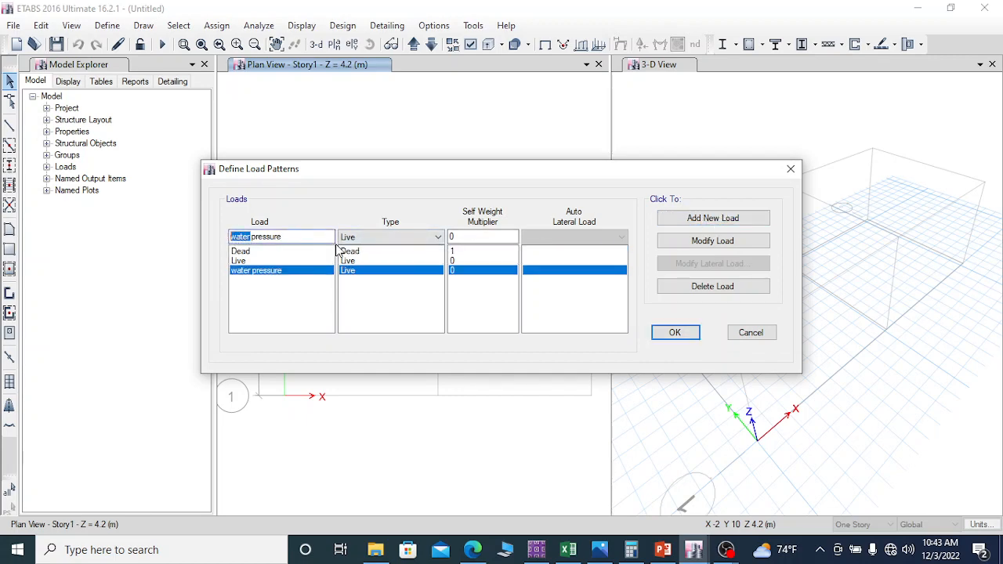
{"action": "type", "text": "soil"}
{"action": "left_click", "coordinate": [415, 240]}
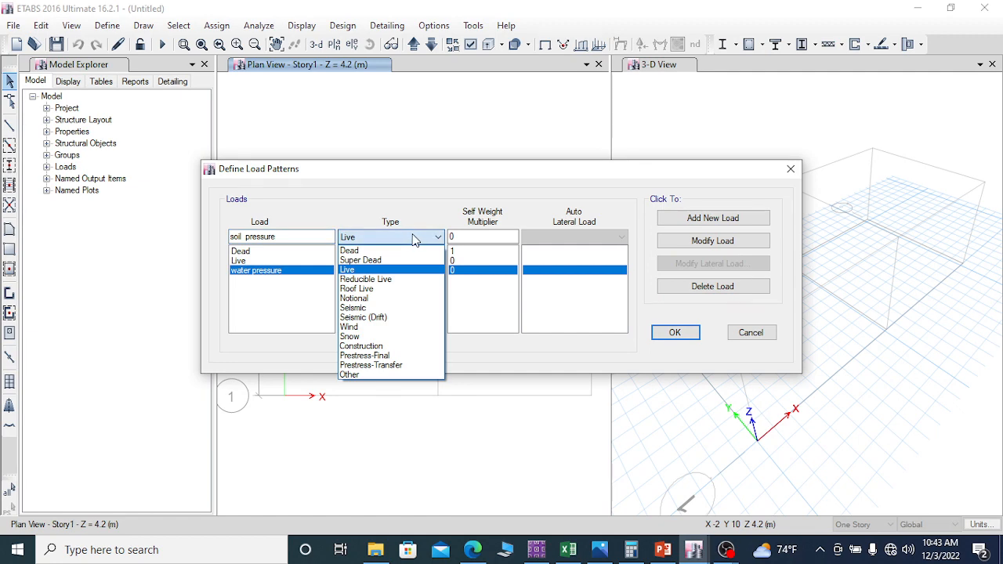
{"action": "left_click", "coordinate": [384, 260]}
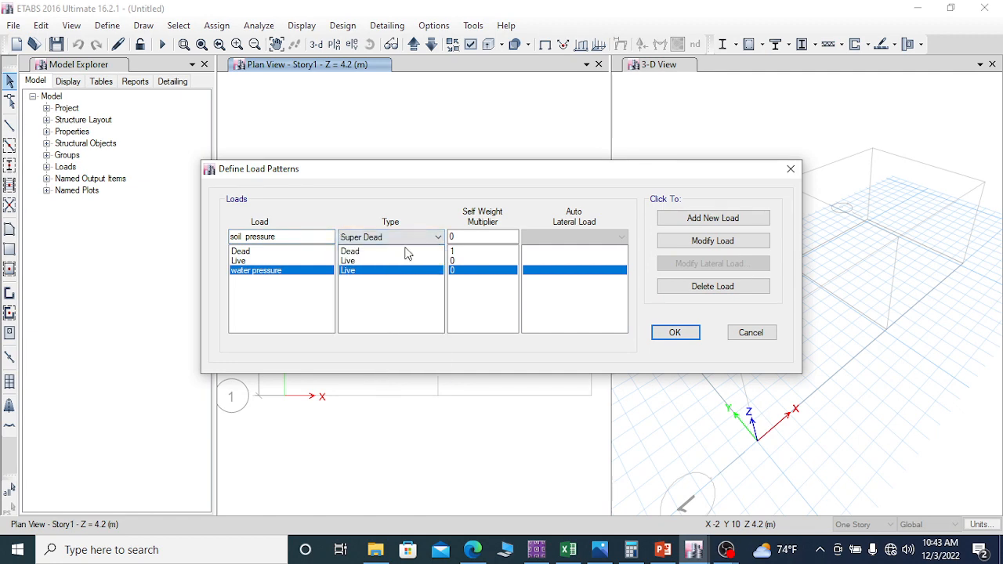
{"action": "left_click", "coordinate": [703, 219]}
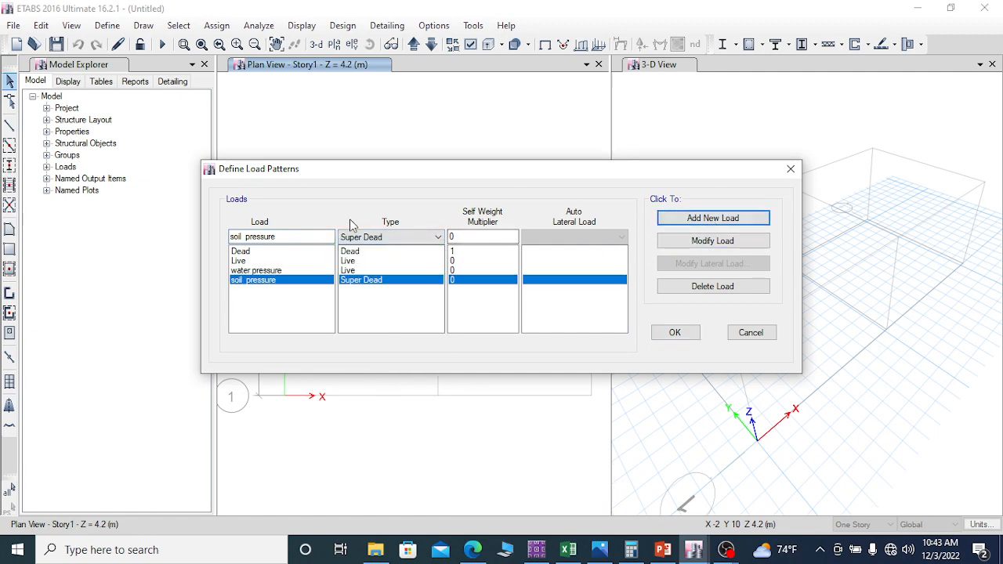
Step: Add a load pattern named "waterl gravity" with type Live and accept the load pattern definitions
{"action": "double_click", "coordinate": [241, 236]}
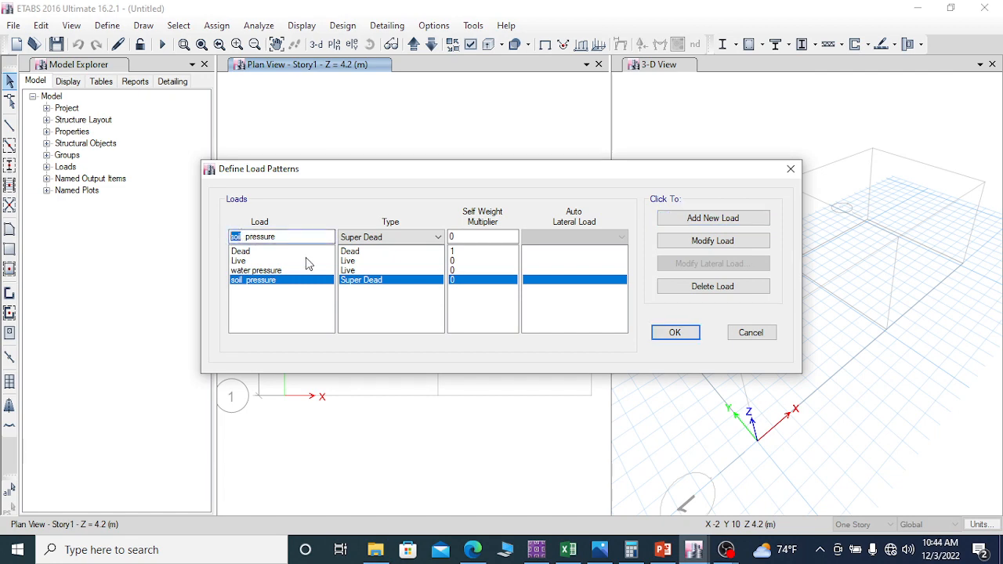
{"action": "type", "text": "water"}
{"action": "left_click_drag", "start_coordinate": [289, 237], "coordinate": [252, 237]}
{"action": "type", "text": "gravity"}
{"action": "left_click", "coordinate": [401, 237]}
{"action": "left_click", "coordinate": [368, 269]}
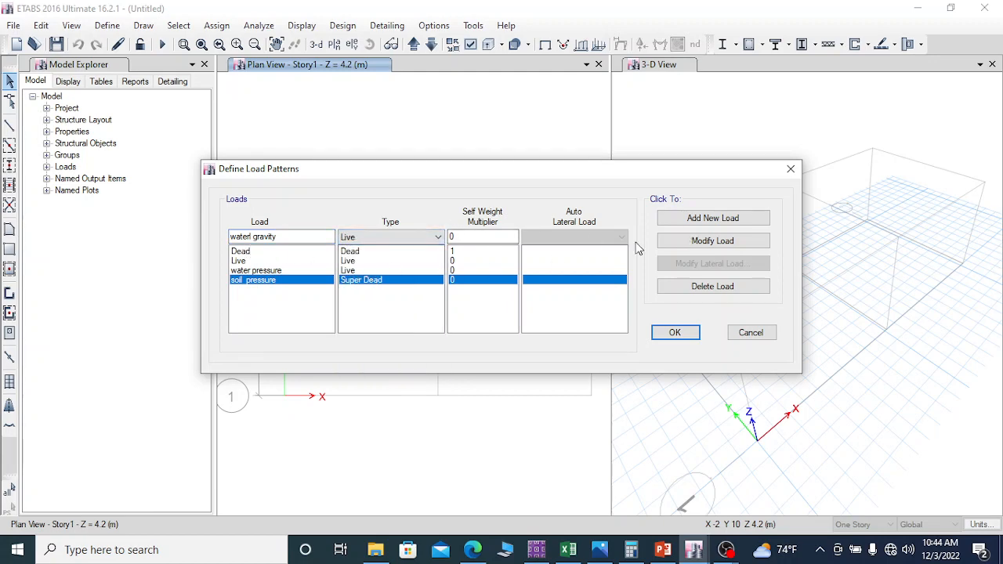
{"action": "left_click", "coordinate": [701, 218]}
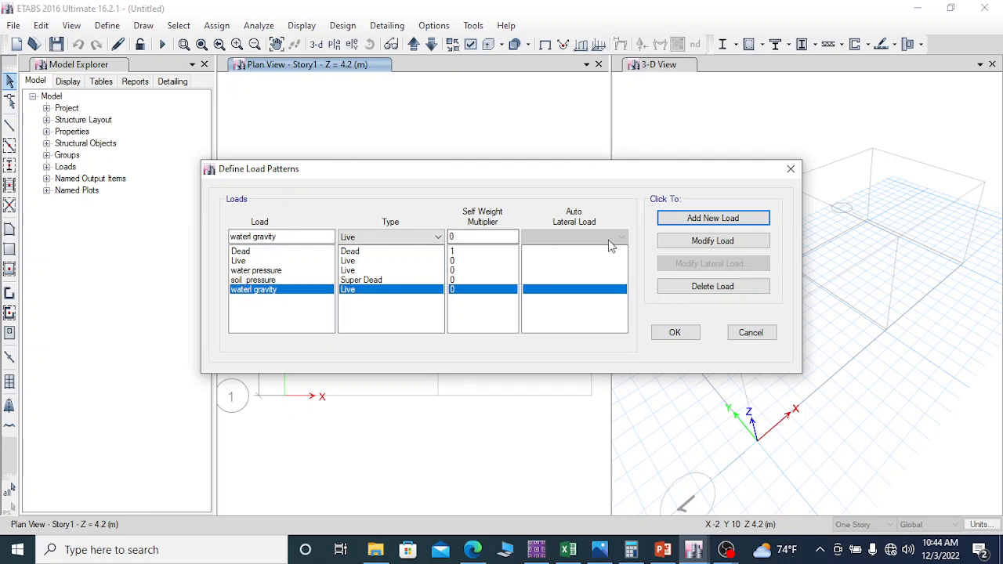
{"action": "left_click", "coordinate": [672, 333]}
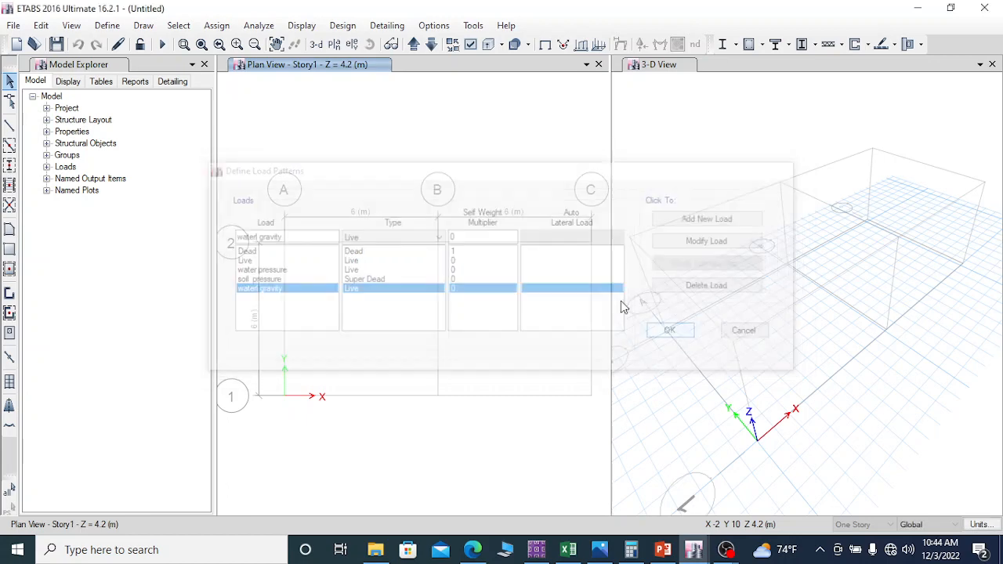
Step: Open the load case definitions for review and move their dialog clear of the 3-D view
{"action": "left_click", "coordinate": [107, 25]}
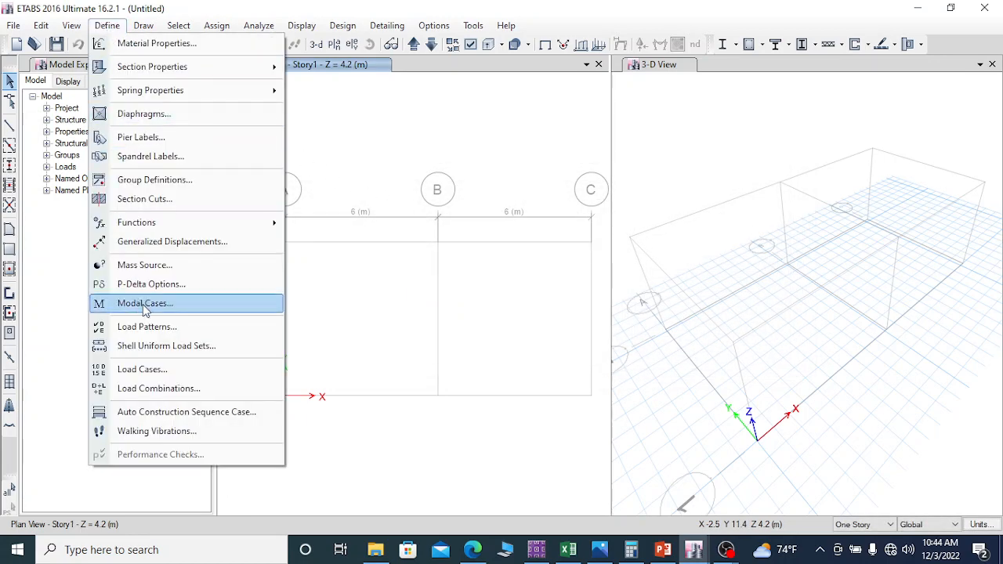
{"action": "left_click", "coordinate": [151, 370]}
{"action": "left_click_drag", "start_coordinate": [499, 152], "coordinate": [431, 55]}
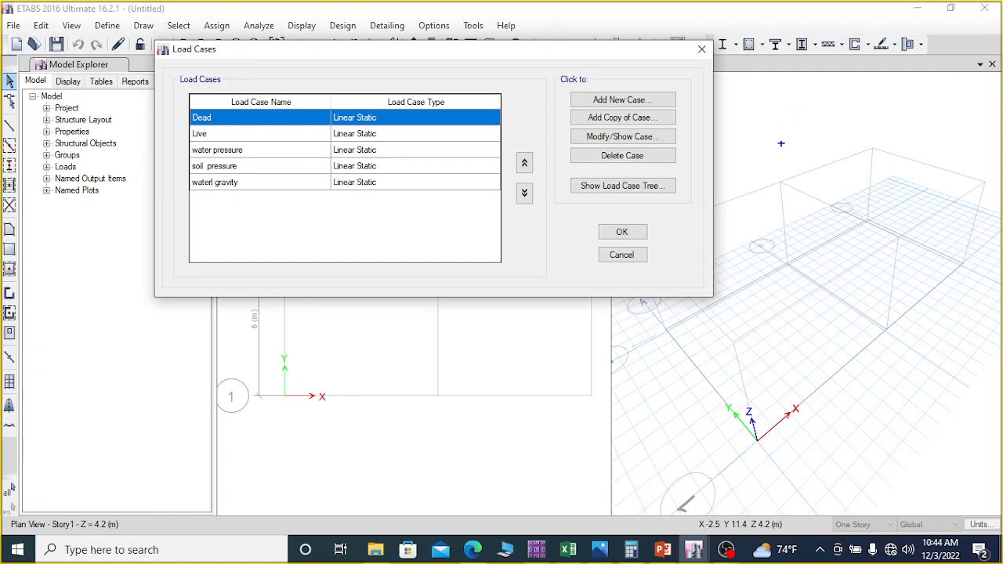
{"action": "left_click_drag", "start_coordinate": [772, 81], "coordinate": [782, 209]}
{"action": "mouse_move", "coordinate": [773, 81]}
{"action": "left_mouse_down"}
{"action": "mouse_move", "coordinate": [951, 82]}
{"action": "mouse_move", "coordinate": [966, 243]}
{"action": "left_mouse_up"}
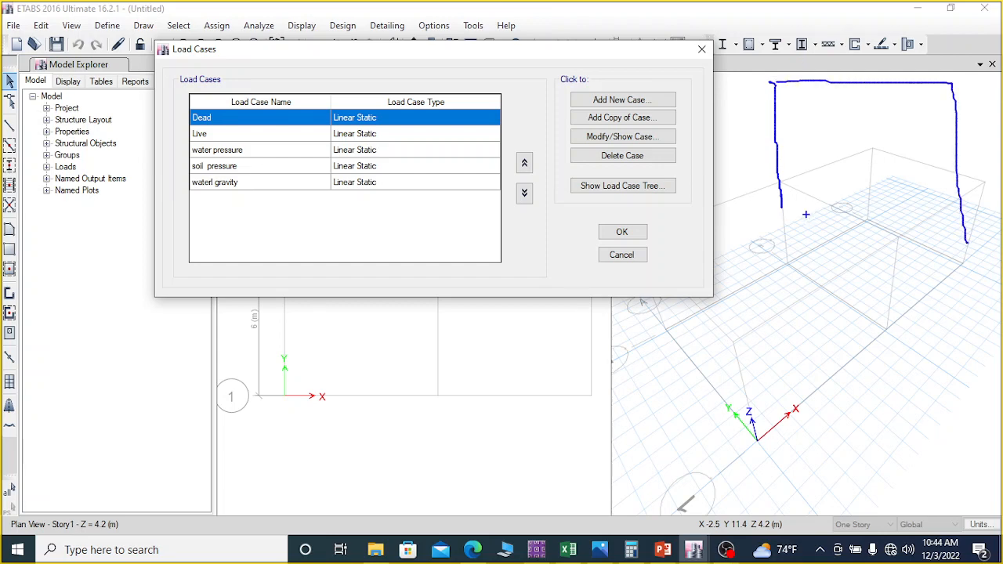
{"action": "mouse_move", "coordinate": [781, 208]}
{"action": "left_mouse_down"}
{"action": "mouse_move", "coordinate": [782, 230]}
{"action": "mouse_move", "coordinate": [966, 226]}
{"action": "left_mouse_up"}
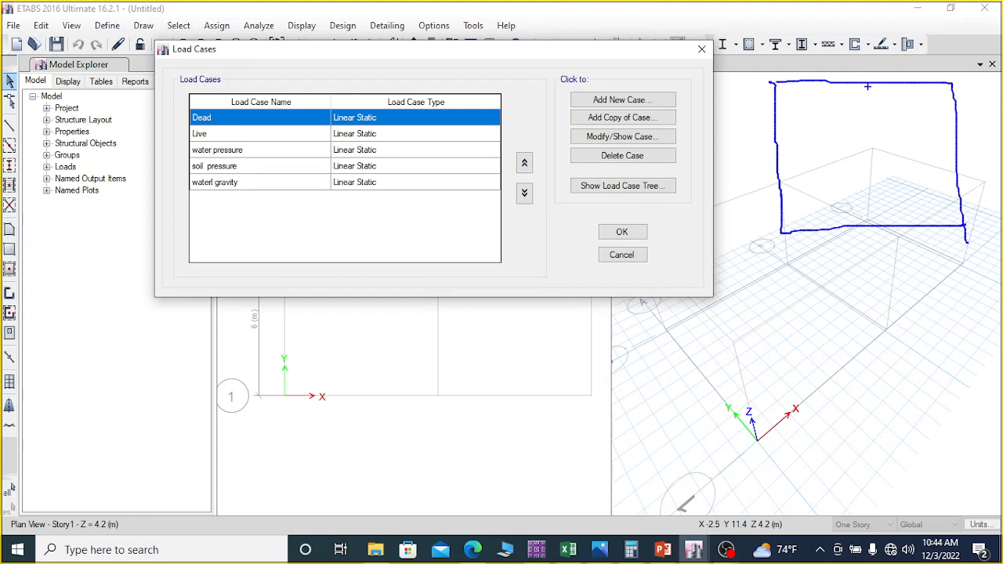
{"action": "left_click_drag", "start_coordinate": [867, 87], "coordinate": [870, 218]}
{"action": "mouse_move", "coordinate": [805, 134]}
{"action": "left_mouse_down"}
{"action": "mouse_move", "coordinate": [776, 137]}
{"action": "mouse_move", "coordinate": [793, 143]}
{"action": "left_mouse_up"}
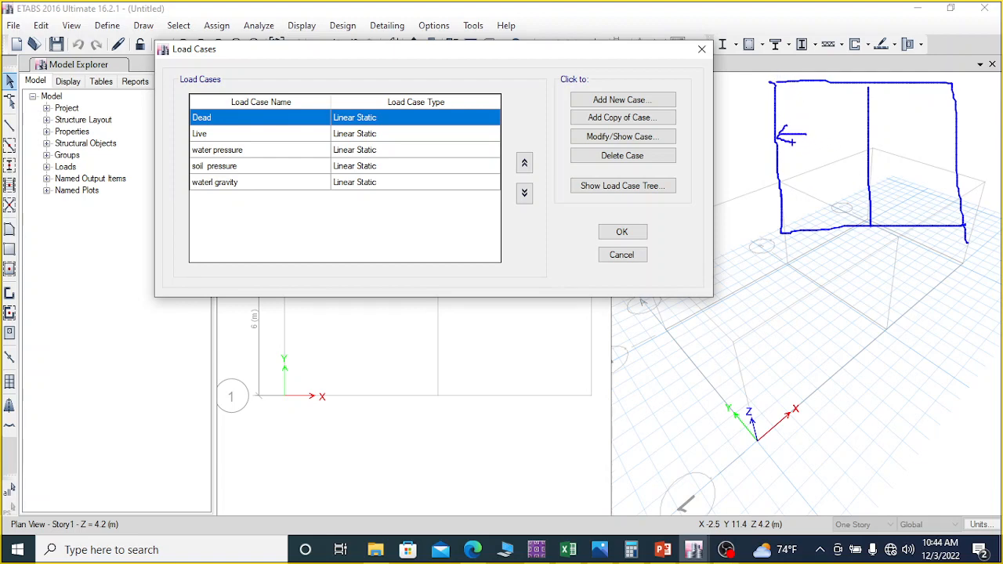
{"action": "mouse_move", "coordinate": [930, 130]}
{"action": "left_mouse_down"}
{"action": "mouse_move", "coordinate": [953, 132]}
{"action": "mouse_move", "coordinate": [952, 151]}
{"action": "left_mouse_up"}
{"action": "mouse_move", "coordinate": [910, 112]}
{"action": "left_mouse_down"}
{"action": "mouse_move", "coordinate": [911, 87]}
{"action": "mouse_move", "coordinate": [902, 96]}
{"action": "mouse_move", "coordinate": [933, 94]}
{"action": "left_mouse_up"}
{"action": "mouse_move", "coordinate": [901, 200]}
{"action": "left_mouse_down"}
{"action": "mouse_move", "coordinate": [903, 233]}
{"action": "mouse_move", "coordinate": [913, 230]}
{"action": "mouse_move", "coordinate": [892, 231]}
{"action": "left_mouse_up"}
{"action": "mouse_move", "coordinate": [776, 163]}
{"action": "left_mouse_down"}
{"action": "mouse_move", "coordinate": [825, 162]}
{"action": "mouse_move", "coordinate": [798, 171]}
{"action": "mouse_move", "coordinate": [800, 188]}
{"action": "mouse_move", "coordinate": [814, 189]}
{"action": "mouse_move", "coordinate": [829, 163]}
{"action": "mouse_move", "coordinate": [820, 173]}
{"action": "left_mouse_up"}
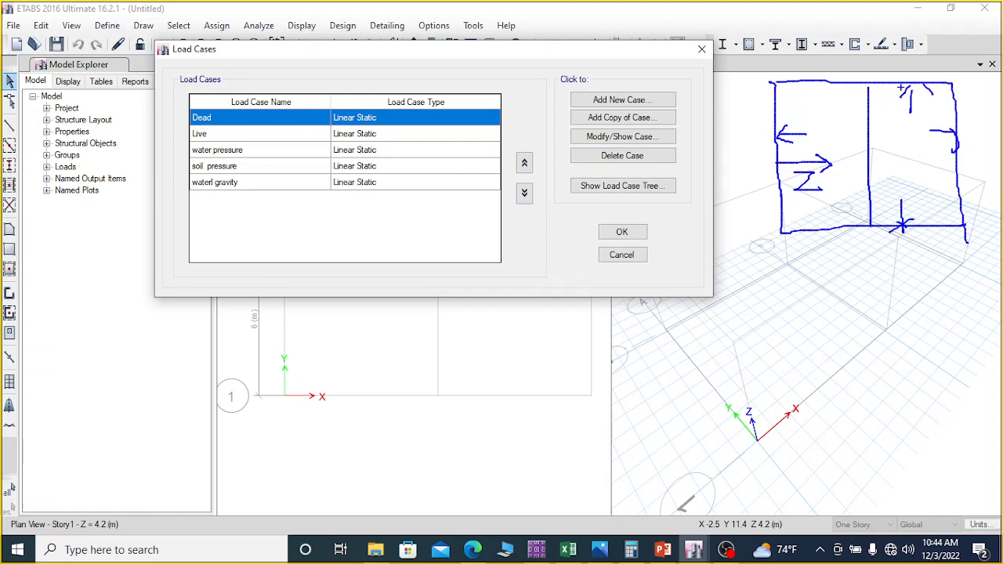
{"action": "mouse_move", "coordinate": [906, 78]}
{"action": "left_mouse_down"}
{"action": "mouse_move", "coordinate": [906, 126]}
{"action": "mouse_move", "coordinate": [924, 139]}
{"action": "left_mouse_up"}
{"action": "mouse_move", "coordinate": [924, 119]}
{"action": "left_mouse_down"}
{"action": "mouse_move", "coordinate": [891, 140]}
{"action": "mouse_move", "coordinate": [963, 162]}
{"action": "mouse_move", "coordinate": [920, 172]}
{"action": "mouse_move", "coordinate": [914, 220]}
{"action": "mouse_move", "coordinate": [898, 202]}
{"action": "mouse_move", "coordinate": [925, 192]}
{"action": "left_mouse_up"}
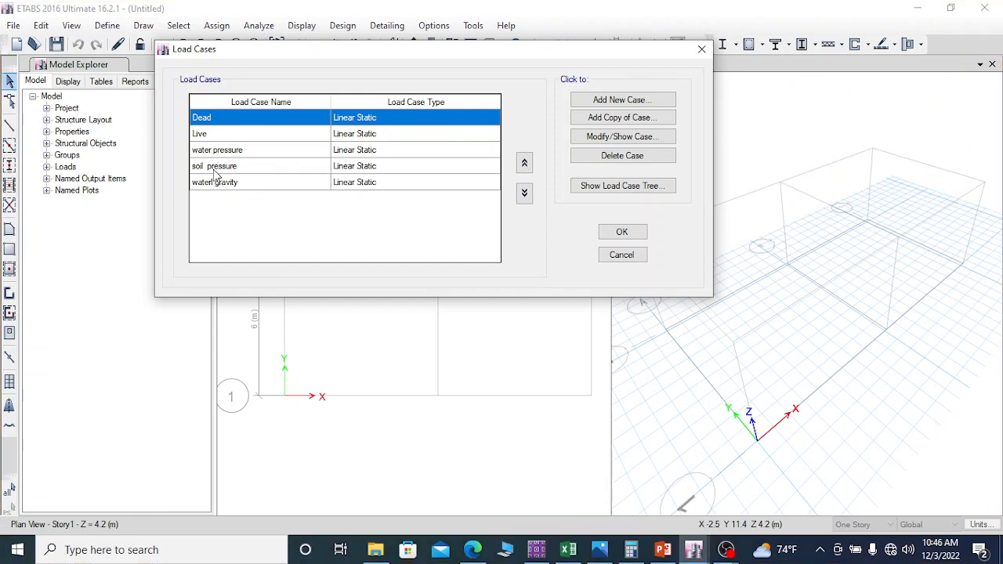
Step: Set the scale factor of the water pressure load case to -1 and accept the load case definitions
{"action": "left_click", "coordinate": [257, 153]}
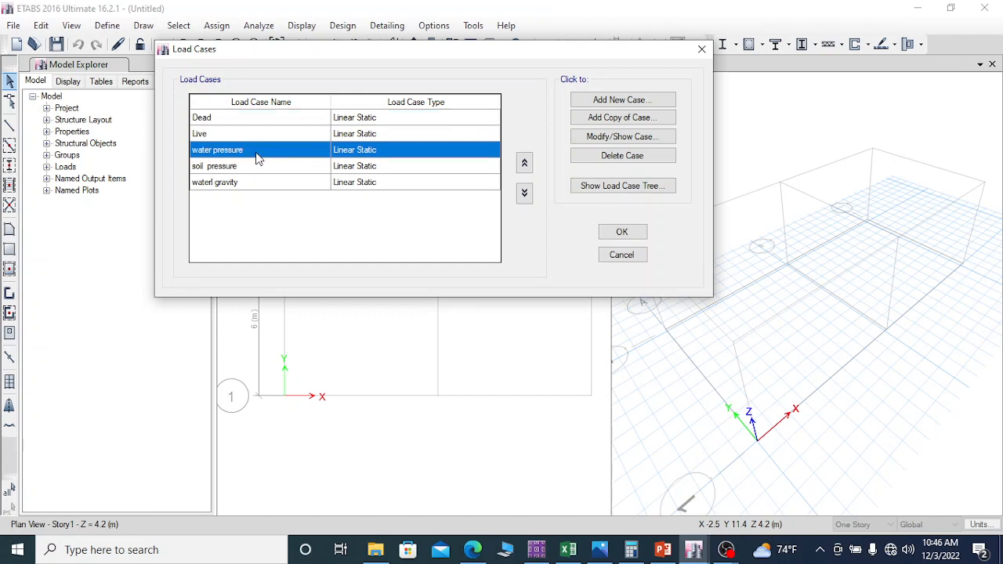
{"action": "double_click", "coordinate": [257, 159]}
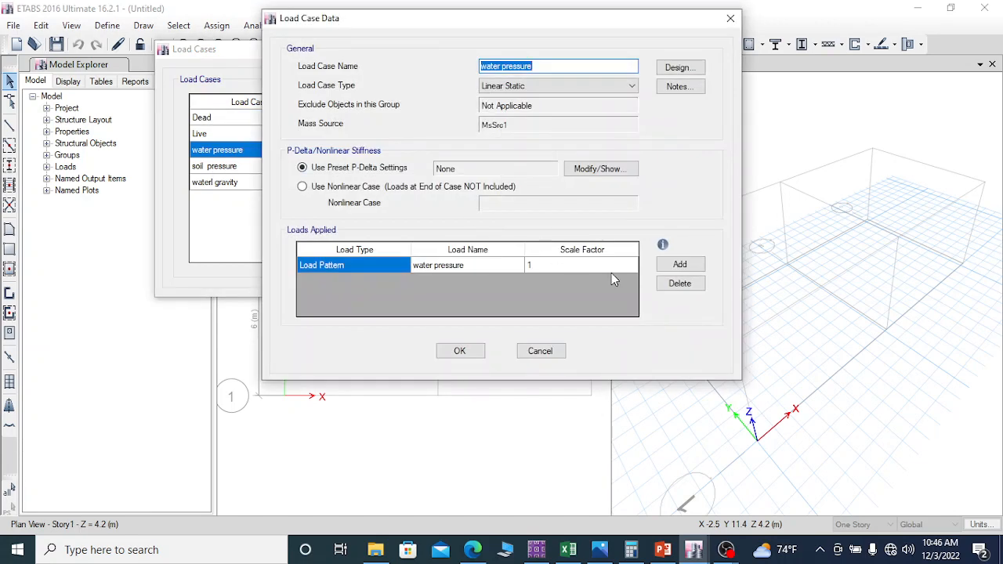
{"action": "left_click", "coordinate": [542, 263]}
{"action": "left_click", "coordinate": [543, 263]}
{"action": "left_click_drag", "start_coordinate": [541, 264], "coordinate": [527, 265]}
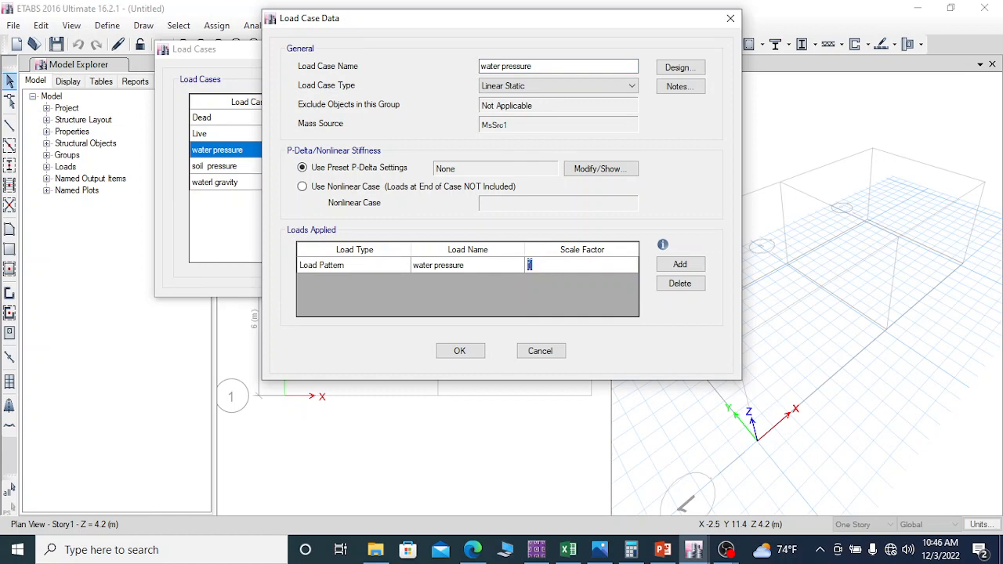
{"action": "type", "text": "-1"}
{"action": "left_click", "coordinate": [461, 352]}
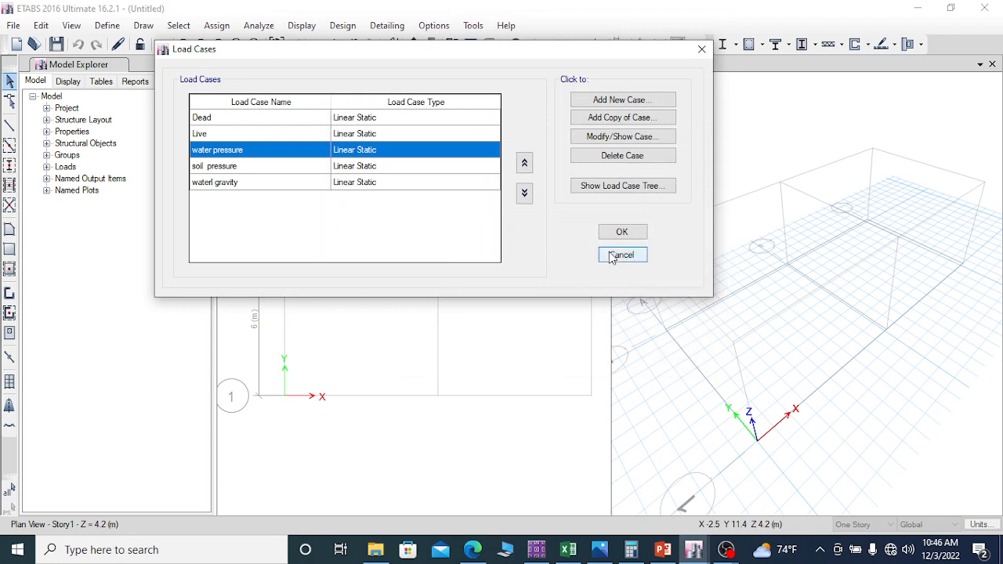
{"action": "left_click", "coordinate": [631, 233]}
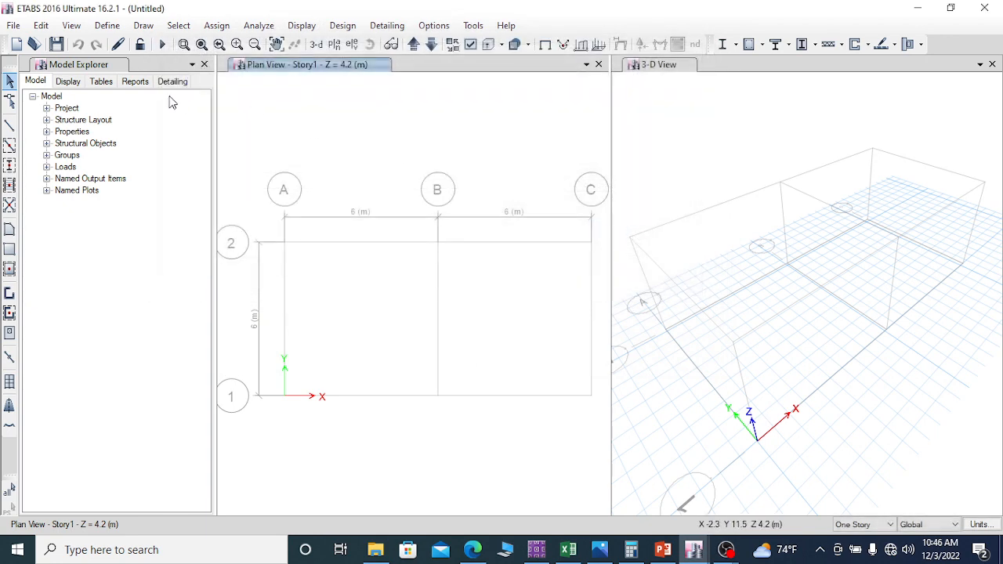
Step: Add default concrete slab and concrete shear wall design combinations converted to editable user combinations, and start a new load combination
{"action": "left_click", "coordinate": [107, 26]}
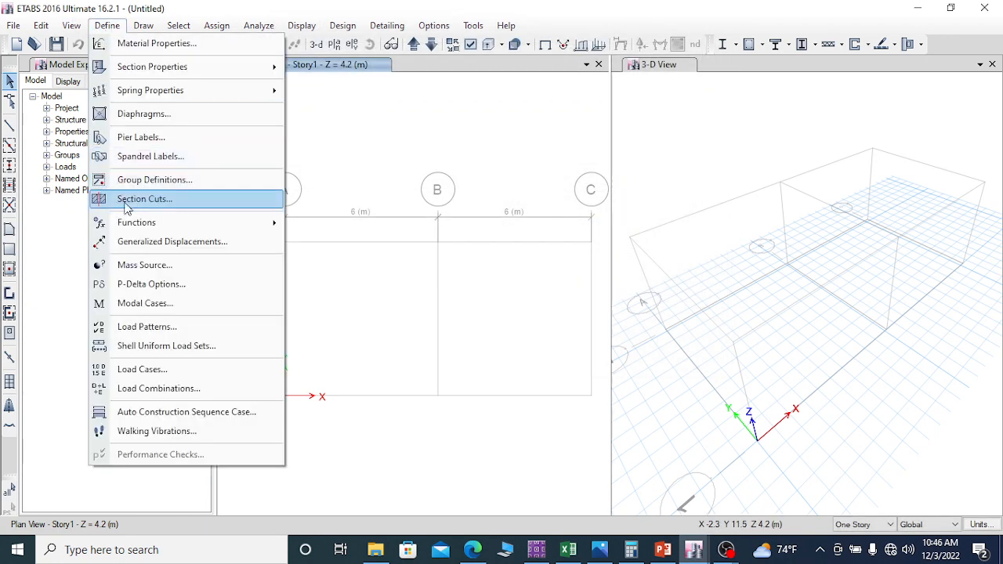
{"action": "left_click", "coordinate": [161, 389]}
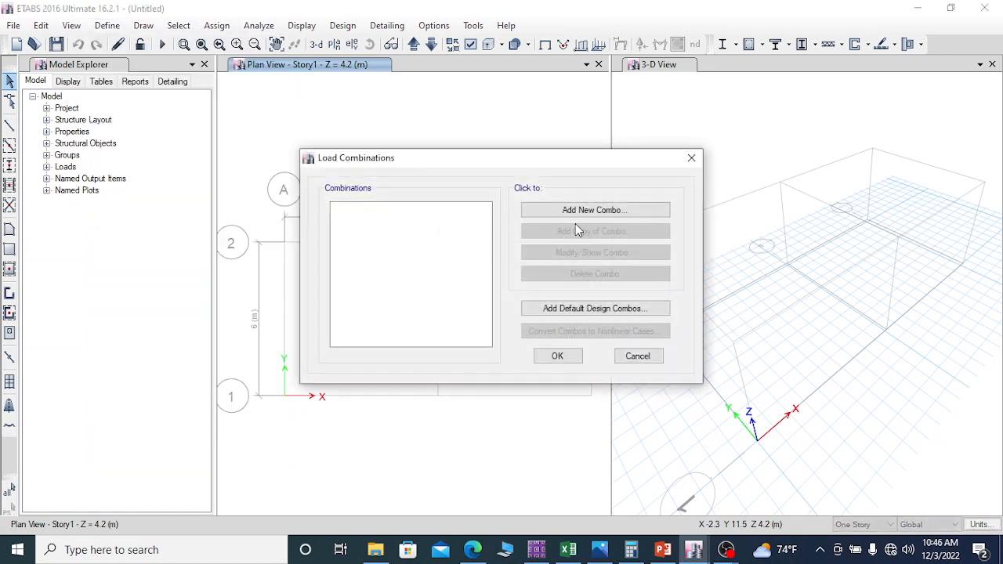
{"action": "left_click", "coordinate": [573, 310]}
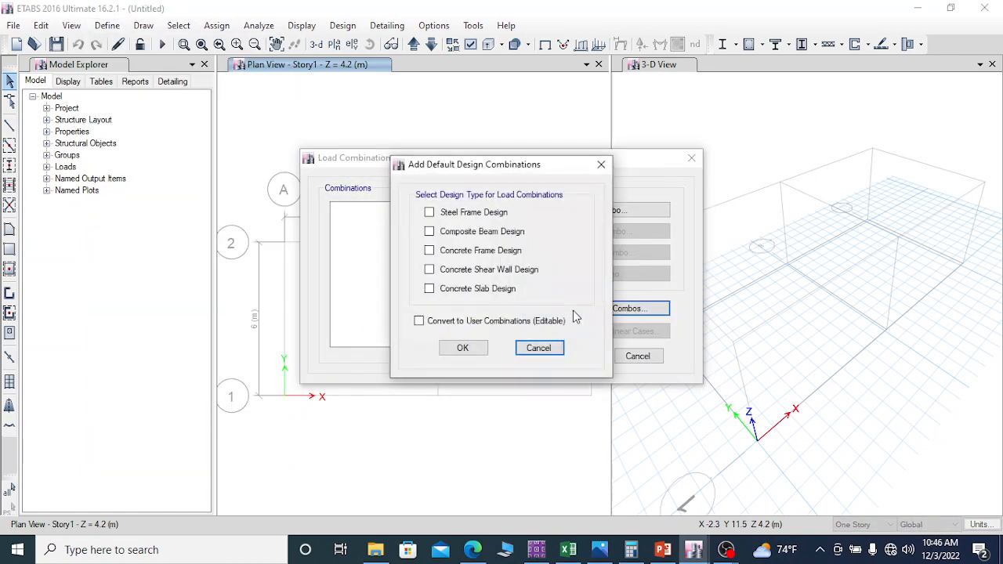
{"action": "left_click", "coordinate": [430, 290]}
{"action": "left_click", "coordinate": [431, 272]}
{"action": "left_click", "coordinate": [420, 322]}
{"action": "left_click", "coordinate": [475, 350]}
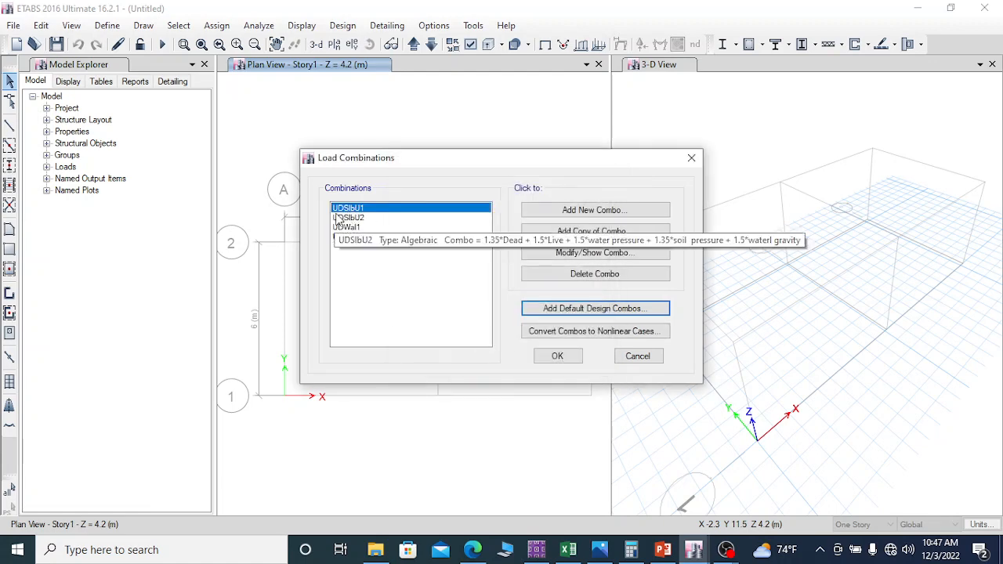
{"action": "mouse_move", "coordinate": [351, 232]}
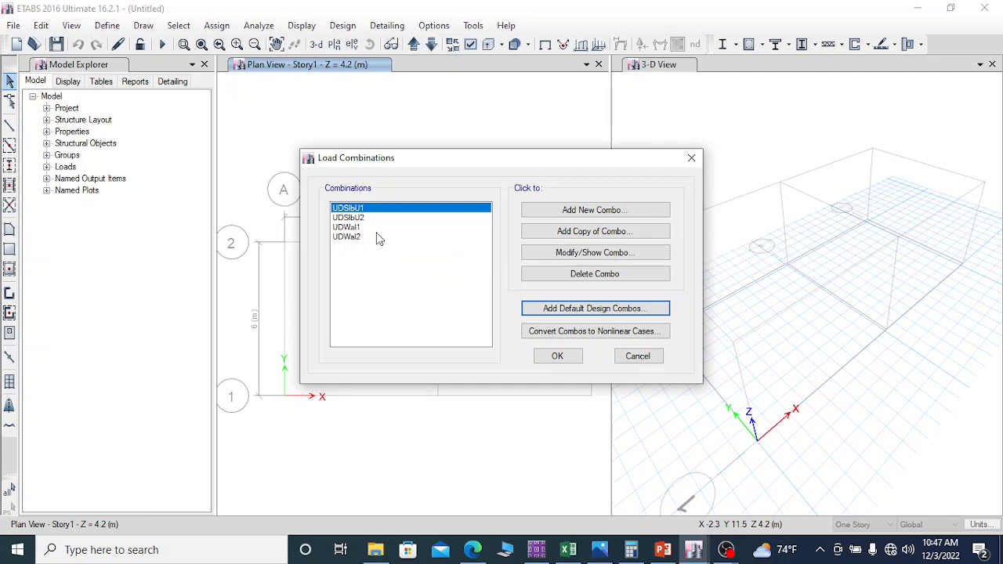
{"action": "left_click", "coordinate": [598, 213]}
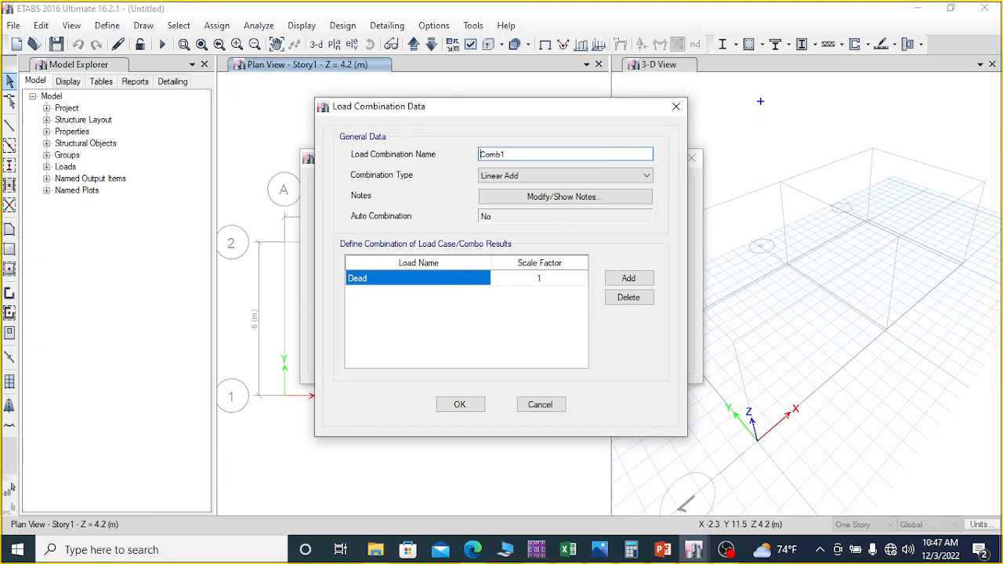
{"action": "mouse_move", "coordinate": [760, 101]}
{"action": "left_mouse_down"}
{"action": "mouse_move", "coordinate": [757, 185]}
{"action": "mouse_move", "coordinate": [934, 192]}
{"action": "left_mouse_up"}
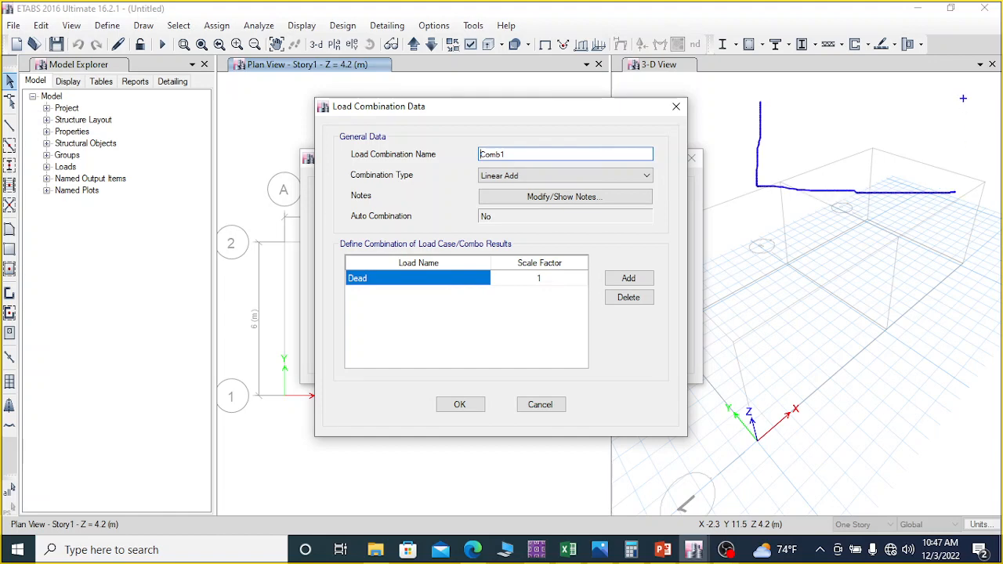
{"action": "left_click_drag", "start_coordinate": [964, 99], "coordinate": [960, 192]}
{"action": "left_click_drag", "start_coordinate": [749, 99], "coordinate": [978, 97]}
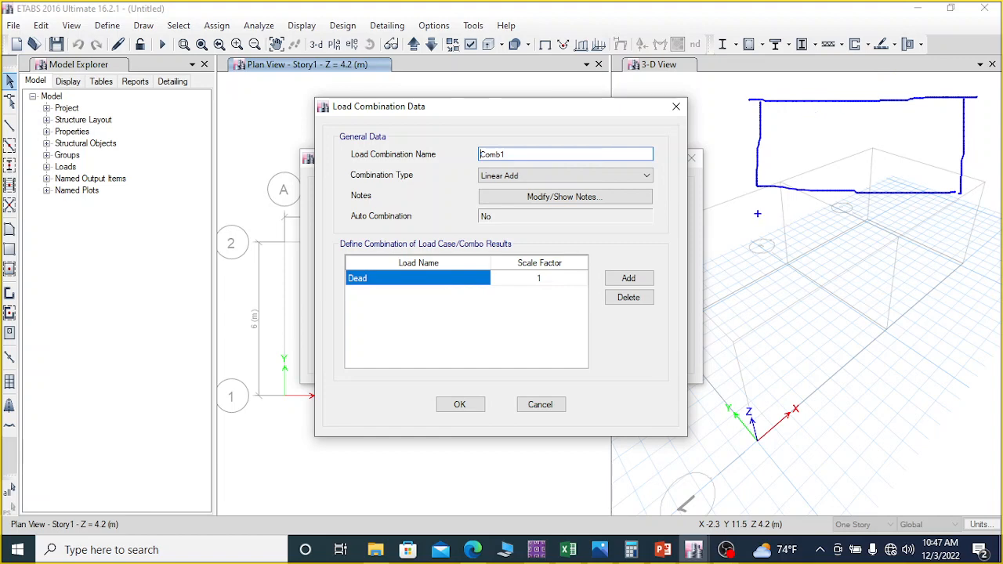
{"action": "left_click_drag", "start_coordinate": [768, 205], "coordinate": [762, 246]}
{"action": "left_click_drag", "start_coordinate": [839, 122], "coordinate": [909, 118]}
{"action": "left_click_drag", "start_coordinate": [839, 142], "coordinate": [914, 141]}
{"action": "left_click_drag", "start_coordinate": [839, 170], "coordinate": [939, 180]}
{"action": "left_click_drag", "start_coordinate": [834, 161], "coordinate": [931, 149]}
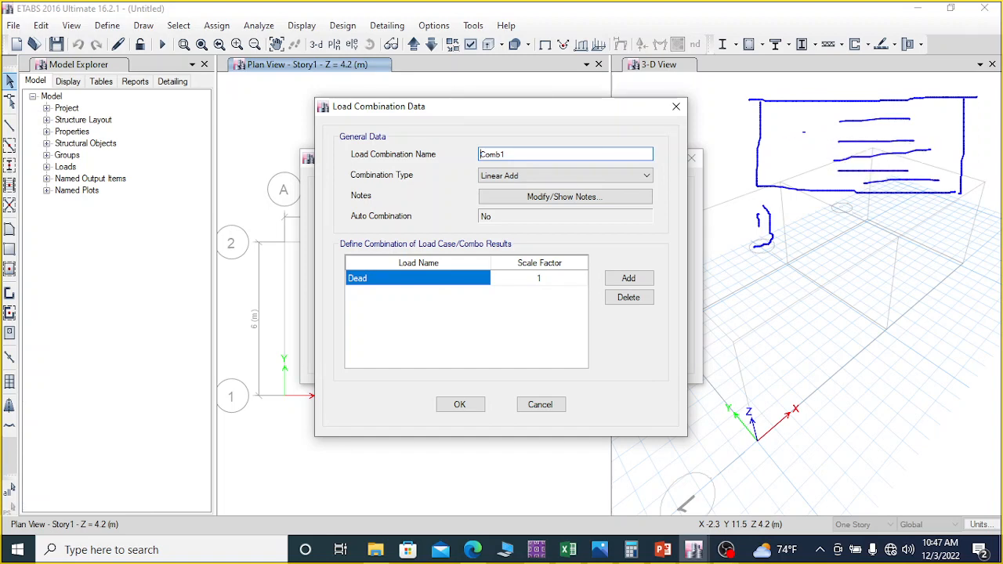
{"action": "mouse_move", "coordinate": [794, 123]}
{"action": "left_mouse_down"}
{"action": "mouse_move", "coordinate": [835, 122]}
{"action": "mouse_move", "coordinate": [820, 142]}
{"action": "mouse_move", "coordinate": [832, 180]}
{"action": "left_mouse_up"}
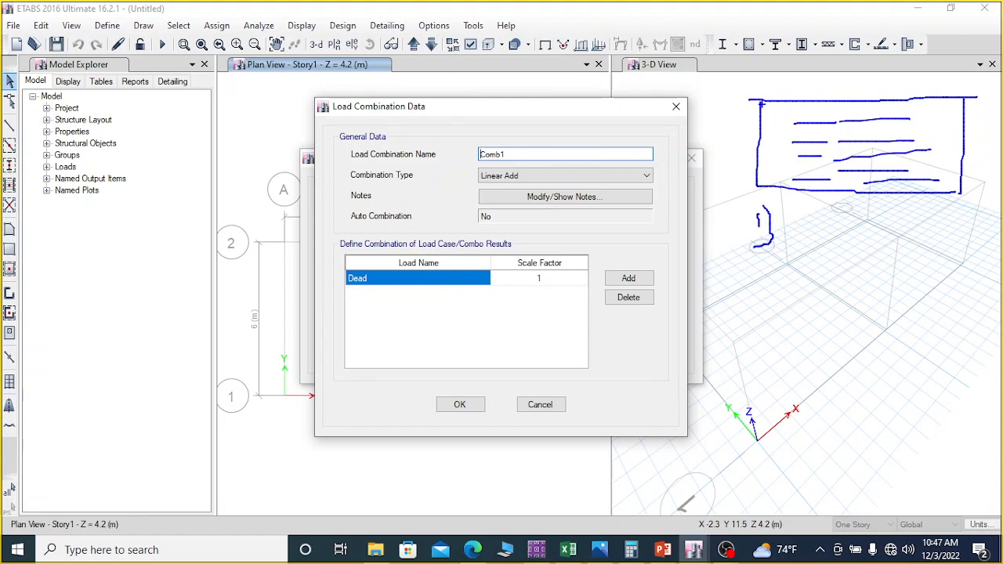
{"action": "left_click_drag", "start_coordinate": [755, 78], "coordinate": [737, 126]}
{"action": "left_click_drag", "start_coordinate": [977, 82], "coordinate": [987, 139]}
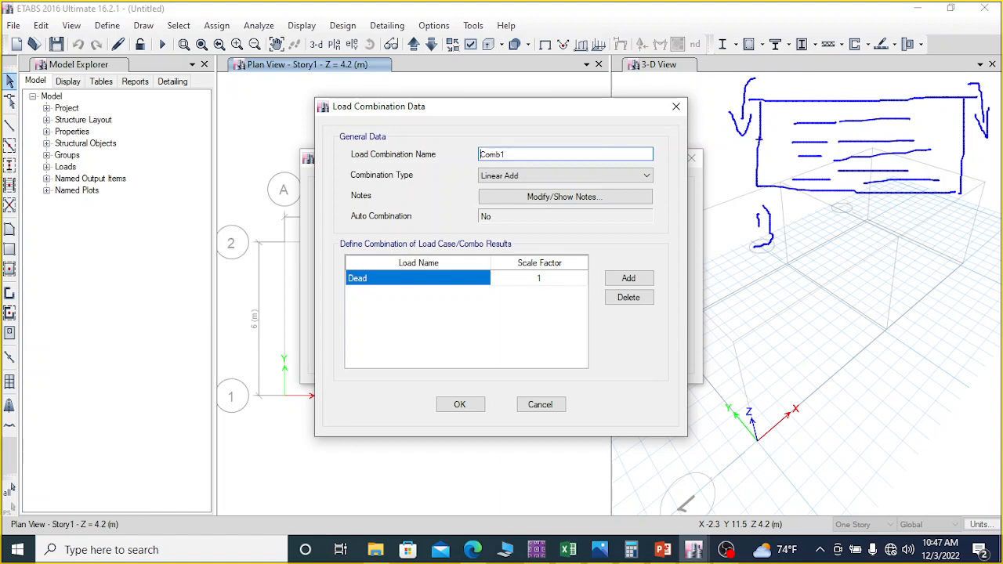
{"action": "left_click_drag", "start_coordinate": [774, 144], "coordinate": [752, 169]}
{"action": "left_click_drag", "start_coordinate": [941, 141], "coordinate": [961, 155]}
{"action": "left_click_drag", "start_coordinate": [964, 161], "coordinate": [977, 174]}
{"action": "left_click_drag", "start_coordinate": [989, 183], "coordinate": [994, 191]}
{"action": "mouse_move", "coordinate": [793, 207]}
{"action": "left_mouse_down"}
{"action": "mouse_move", "coordinate": [852, 253]}
{"action": "mouse_move", "coordinate": [878, 218]}
{"action": "mouse_move", "coordinate": [876, 243]}
{"action": "left_mouse_up"}
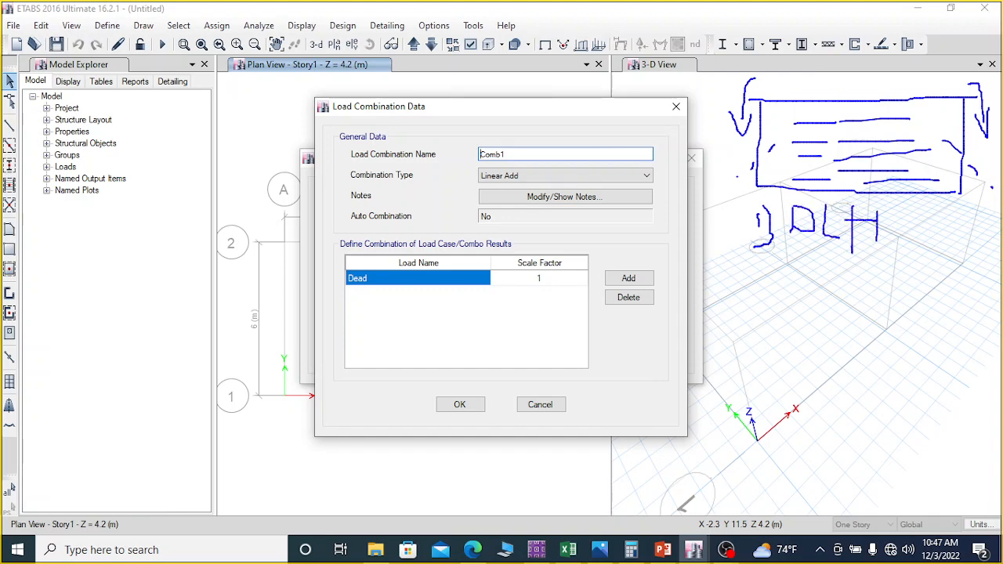
{"action": "left_click_drag", "start_coordinate": [893, 205], "coordinate": [900, 243]}
{"action": "mouse_move", "coordinate": [909, 208]}
{"action": "left_mouse_down"}
{"action": "mouse_move", "coordinate": [910, 253]}
{"action": "mouse_move", "coordinate": [915, 225]}
{"action": "mouse_move", "coordinate": [921, 235]}
{"action": "mouse_move", "coordinate": [941, 227]}
{"action": "mouse_move", "coordinate": [948, 210]}
{"action": "mouse_move", "coordinate": [959, 288]}
{"action": "left_mouse_up"}
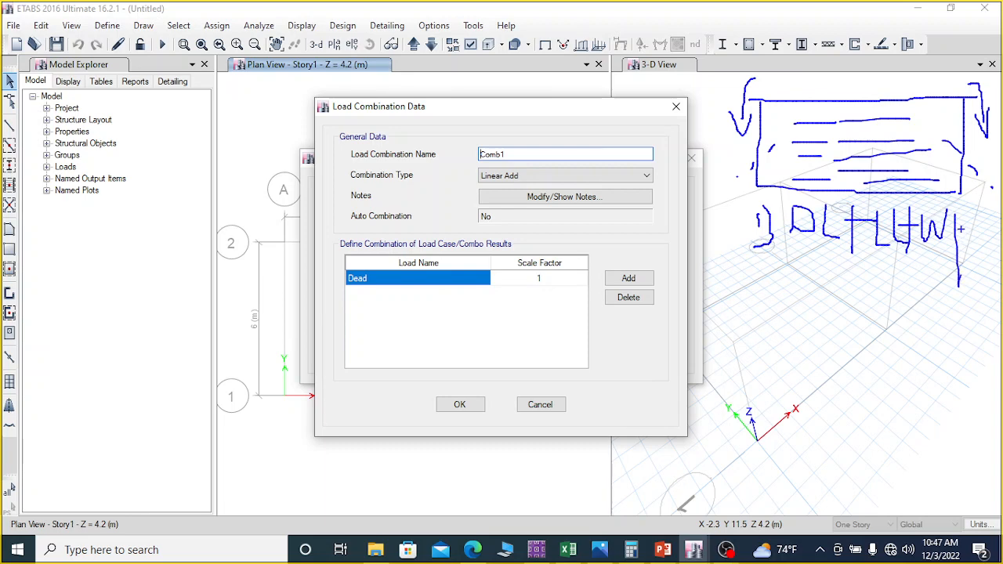
{"action": "mouse_move", "coordinate": [957, 212]}
{"action": "left_mouse_down"}
{"action": "mouse_move", "coordinate": [968, 214]}
{"action": "mouse_move", "coordinate": [959, 230]}
{"action": "left_mouse_up"}
{"action": "mouse_move", "coordinate": [740, 261]}
{"action": "left_mouse_down"}
{"action": "mouse_move", "coordinate": [745, 276]}
{"action": "mouse_move", "coordinate": [779, 282]}
{"action": "left_mouse_up"}
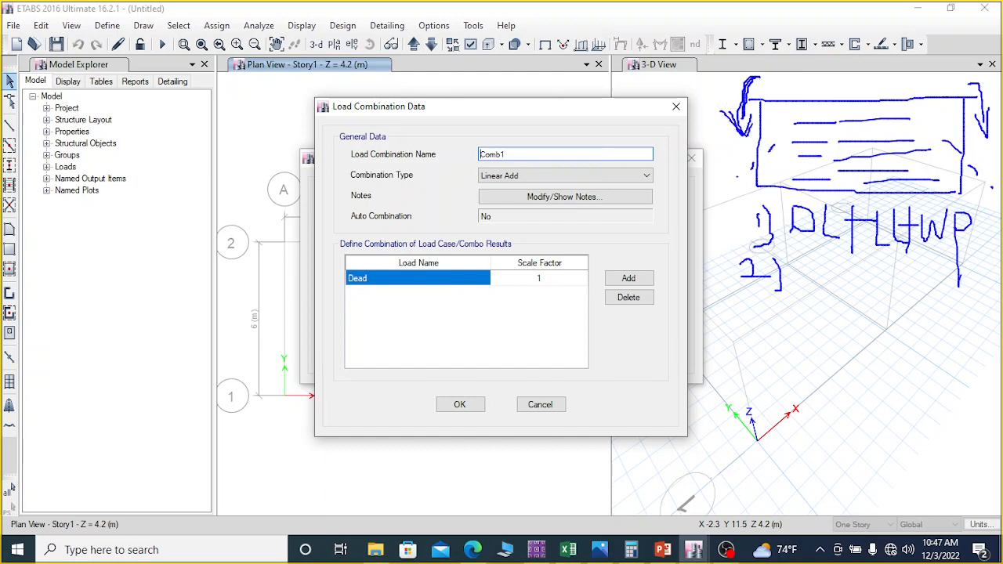
{"action": "left_click_drag", "start_coordinate": [969, 86], "coordinate": [986, 128]}
{"action": "mouse_move", "coordinate": [790, 260]}
{"action": "left_mouse_down"}
{"action": "mouse_move", "coordinate": [790, 287]}
{"action": "mouse_move", "coordinate": [809, 282]}
{"action": "mouse_move", "coordinate": [790, 287]}
{"action": "mouse_move", "coordinate": [837, 300]}
{"action": "left_mouse_up"}
{"action": "mouse_move", "coordinate": [848, 262]}
{"action": "left_mouse_down"}
{"action": "mouse_move", "coordinate": [848, 300]}
{"action": "mouse_move", "coordinate": [875, 287]}
{"action": "mouse_move", "coordinate": [883, 304]}
{"action": "mouse_move", "coordinate": [899, 281]}
{"action": "mouse_move", "coordinate": [909, 328]}
{"action": "mouse_move", "coordinate": [918, 295]}
{"action": "left_mouse_up"}
{"action": "mouse_move", "coordinate": [921, 283]}
{"action": "left_mouse_down"}
{"action": "mouse_move", "coordinate": [923, 321]}
{"action": "mouse_move", "coordinate": [932, 301]}
{"action": "mouse_move", "coordinate": [944, 333]}
{"action": "left_mouse_up"}
{"action": "left_click_drag", "start_coordinate": [946, 288], "coordinate": [934, 304]}
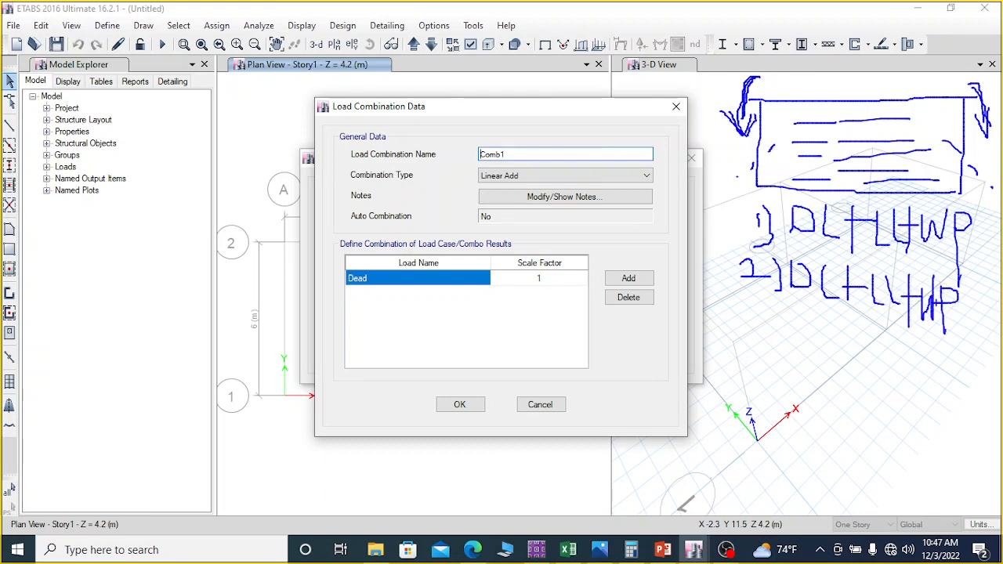
{"action": "mouse_move", "coordinate": [972, 270]}
{"action": "left_mouse_down"}
{"action": "mouse_move", "coordinate": [974, 348]}
{"action": "mouse_move", "coordinate": [983, 317]}
{"action": "left_mouse_up"}
{"action": "mouse_move", "coordinate": [857, 319]}
{"action": "left_mouse_down"}
{"action": "mouse_move", "coordinate": [840, 343]}
{"action": "mouse_move", "coordinate": [869, 334]}
{"action": "left_mouse_up"}
{"action": "left_click_drag", "start_coordinate": [876, 321], "coordinate": [875, 362]}
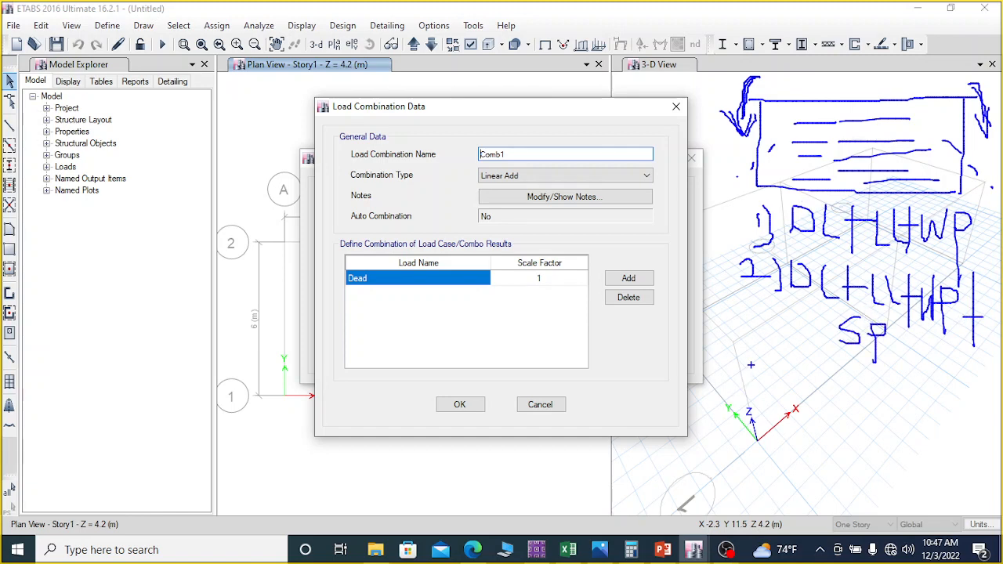
{"action": "mouse_move", "coordinate": [746, 363]}
{"action": "left_mouse_down"}
{"action": "mouse_move", "coordinate": [766, 365]}
{"action": "mouse_move", "coordinate": [747, 394]}
{"action": "left_mouse_up"}
{"action": "mouse_move", "coordinate": [980, 283]}
{"action": "left_mouse_down"}
{"action": "mouse_move", "coordinate": [907, 251]}
{"action": "mouse_move", "coordinate": [781, 260]}
{"action": "mouse_move", "coordinate": [811, 355]}
{"action": "mouse_move", "coordinate": [953, 359]}
{"action": "mouse_move", "coordinate": [985, 329]}
{"action": "mouse_move", "coordinate": [985, 279]}
{"action": "left_mouse_up"}
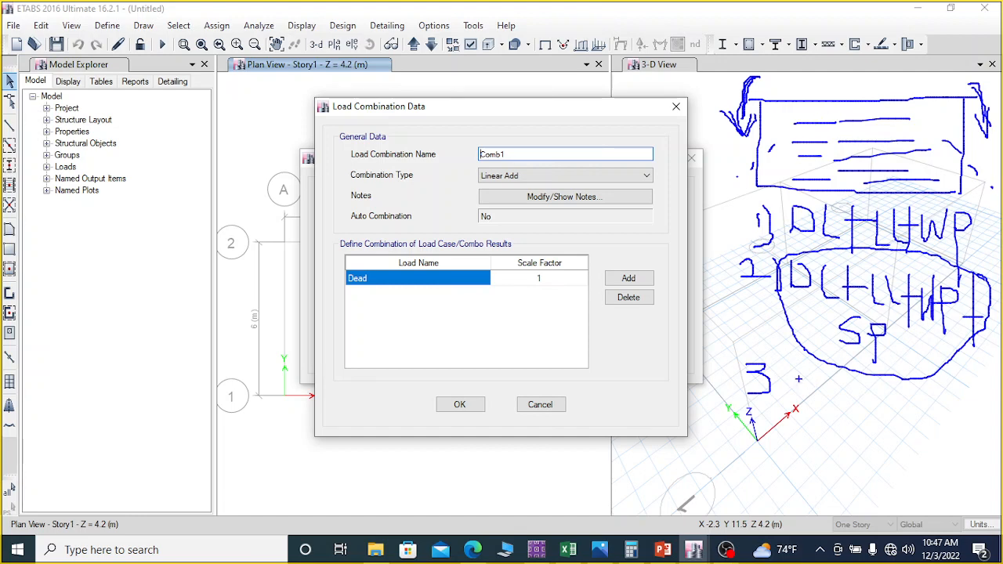
{"action": "left_click_drag", "start_coordinate": [788, 362], "coordinate": [788, 385]}
{"action": "mouse_move", "coordinate": [784, 359]}
{"action": "left_mouse_down"}
{"action": "mouse_move", "coordinate": [798, 384]}
{"action": "mouse_move", "coordinate": [828, 397]}
{"action": "mouse_move", "coordinate": [857, 383]}
{"action": "mouse_move", "coordinate": [869, 404]}
{"action": "mouse_move", "coordinate": [901, 405]}
{"action": "left_mouse_up"}
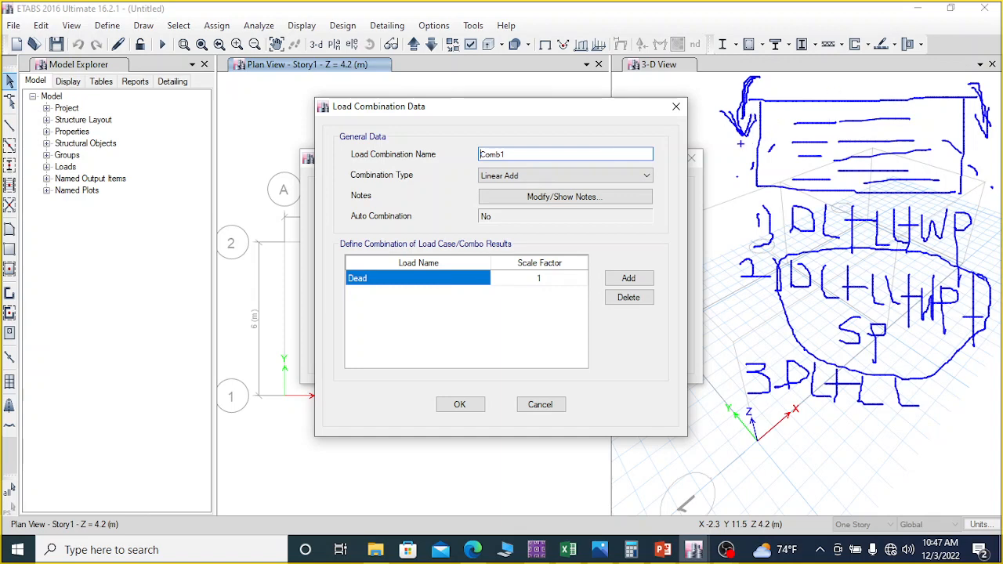
{"action": "left_click_drag", "start_coordinate": [927, 384], "coordinate": [935, 411]}
{"action": "left_click_drag", "start_coordinate": [975, 384], "coordinate": [977, 429]}
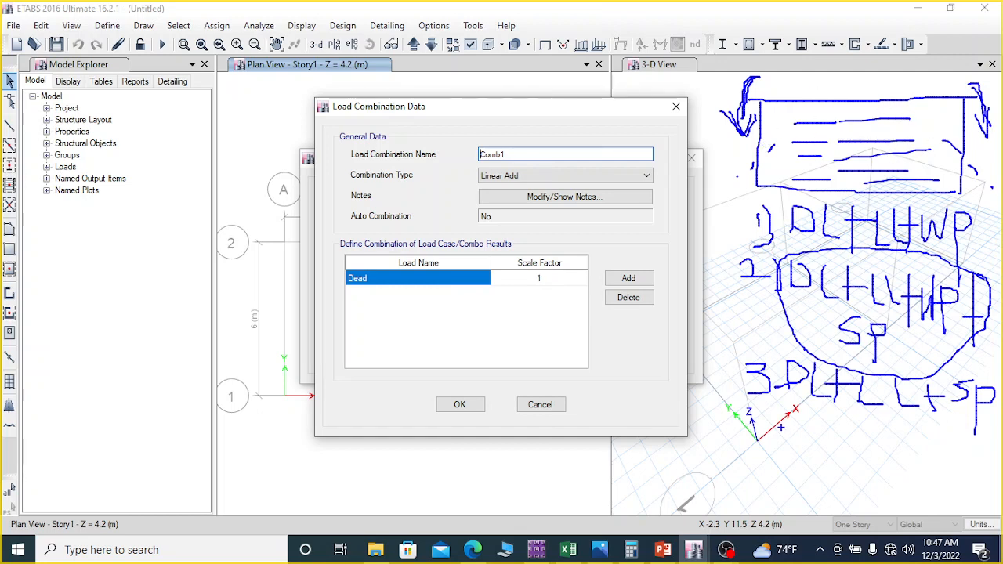
{"action": "left_click_drag", "start_coordinate": [737, 427], "coordinate": [1002, 443]}
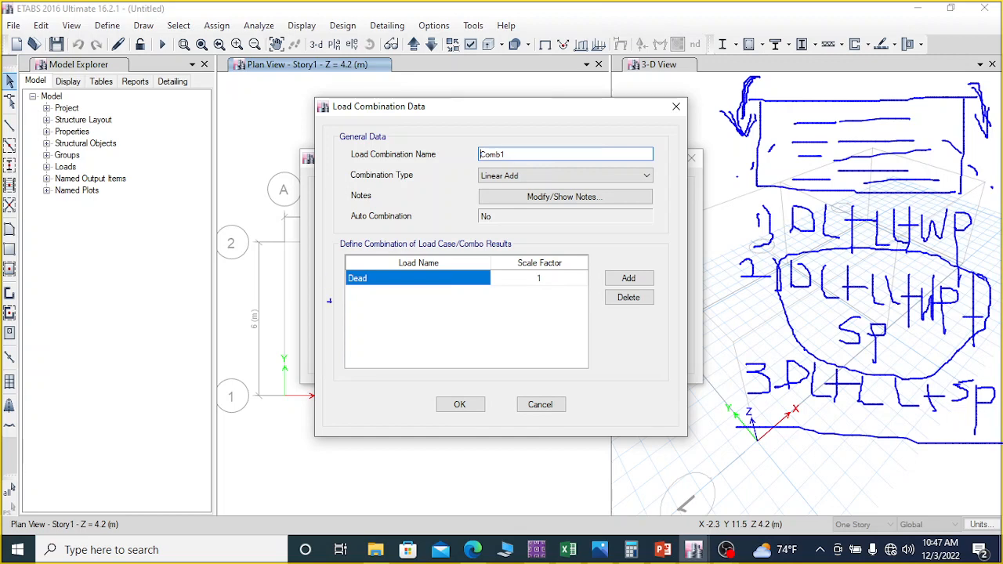
{"action": "mouse_move", "coordinate": [715, 321]}
{"action": "left_mouse_down"}
{"action": "mouse_move", "coordinate": [776, 316]}
{"action": "mouse_move", "coordinate": [768, 305]}
{"action": "mouse_move", "coordinate": [790, 315]}
{"action": "mouse_move", "coordinate": [754, 334]}
{"action": "left_mouse_up"}
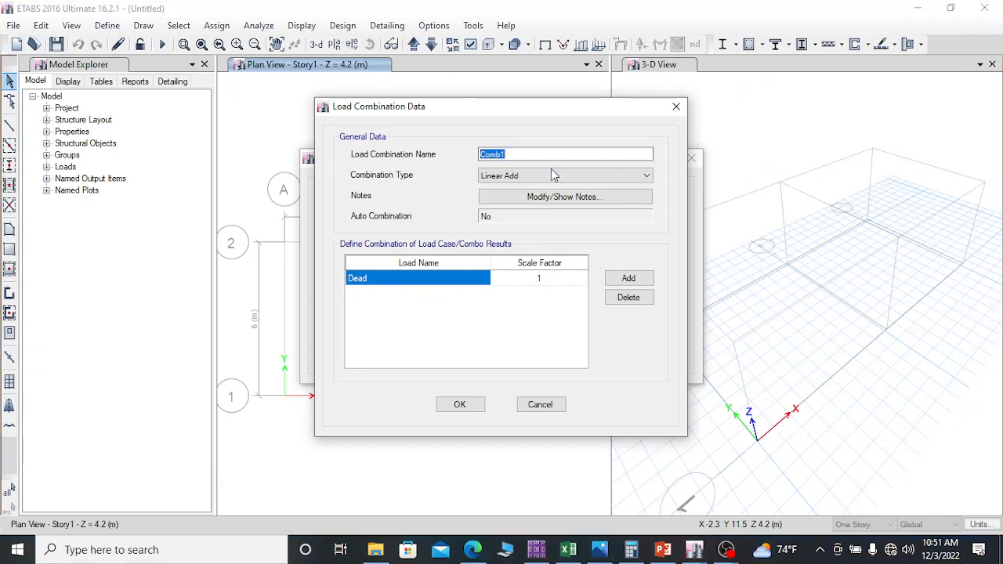
Step: Add the Live and water pressure load cases to the linear-add combination Comb1, each with scale factor 1
{"action": "left_click", "coordinate": [515, 154]}
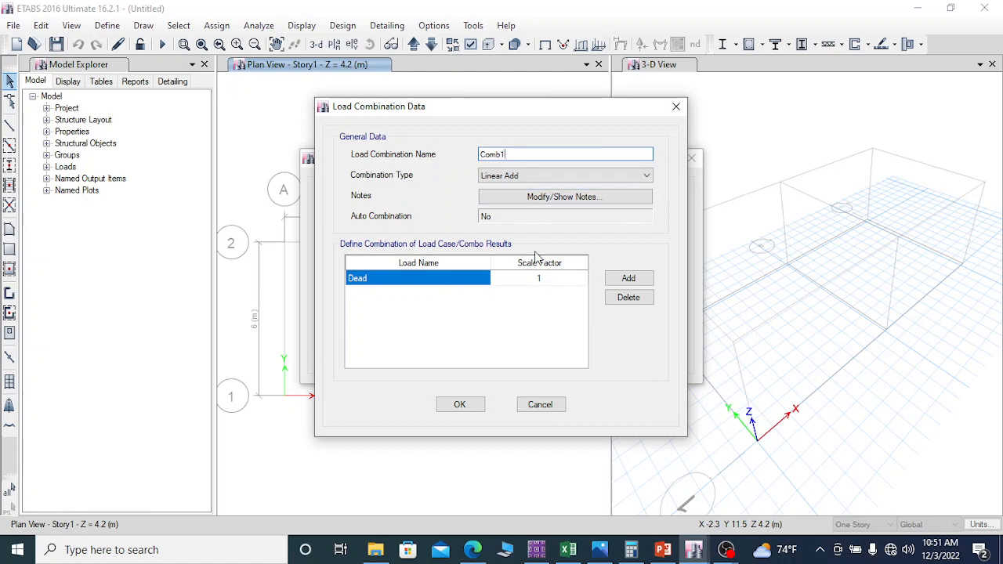
{"action": "left_click", "coordinate": [629, 278]}
{"action": "left_click", "coordinate": [426, 293]}
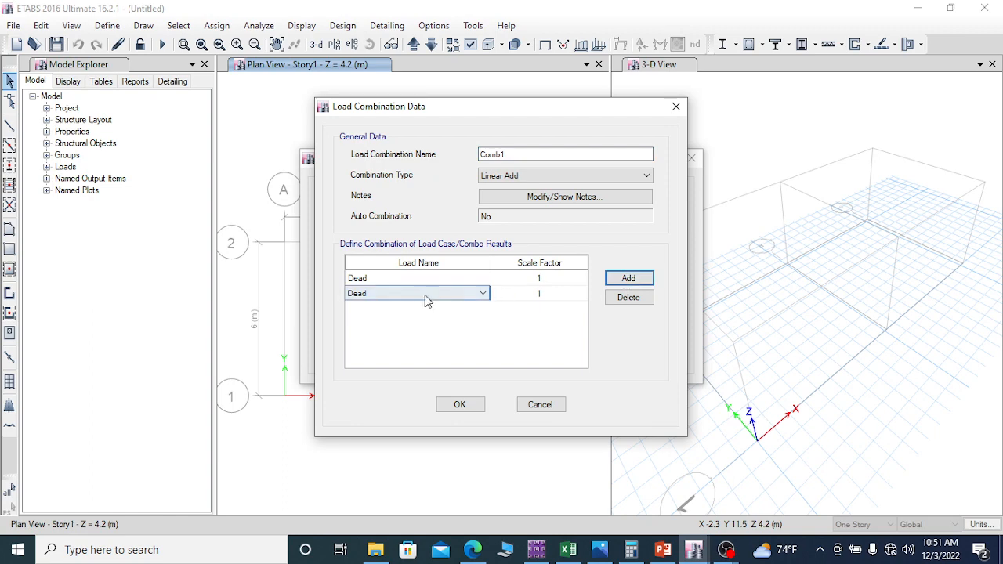
{"action": "left_click", "coordinate": [418, 298]}
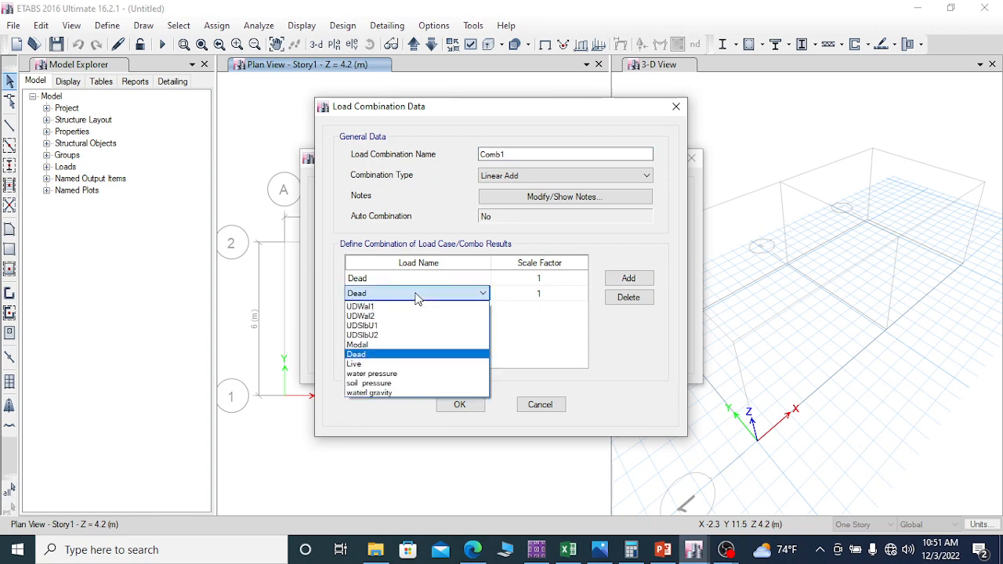
{"action": "left_click", "coordinate": [416, 364]}
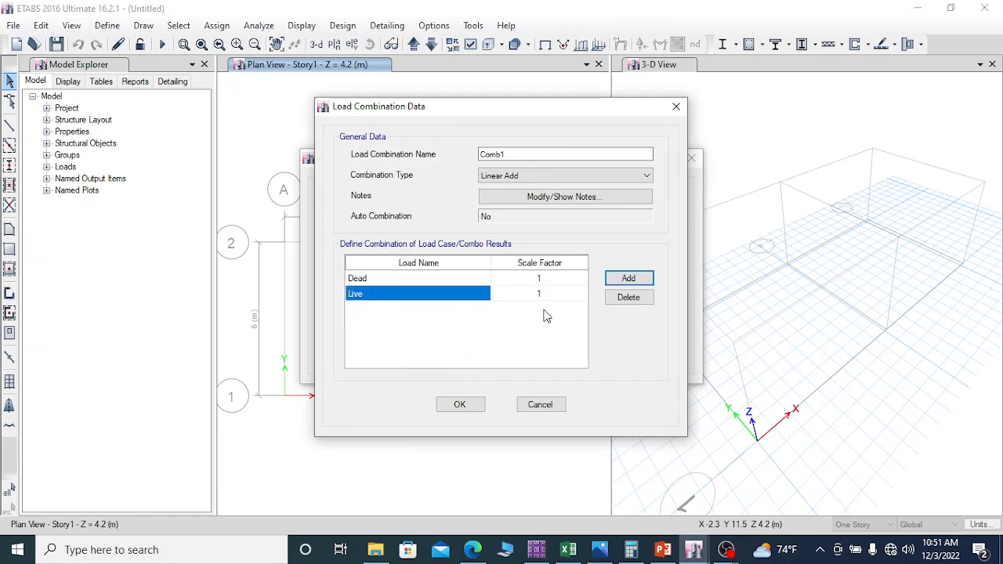
{"action": "left_click", "coordinate": [629, 278]}
{"action": "left_click", "coordinate": [419, 308]}
{"action": "left_click", "coordinate": [396, 310]}
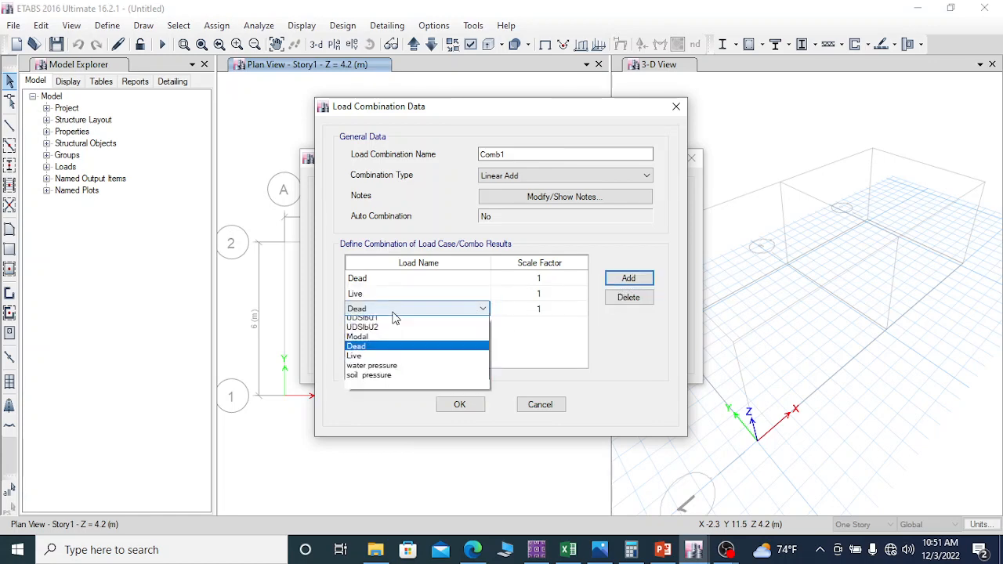
{"action": "left_click", "coordinate": [370, 387]}
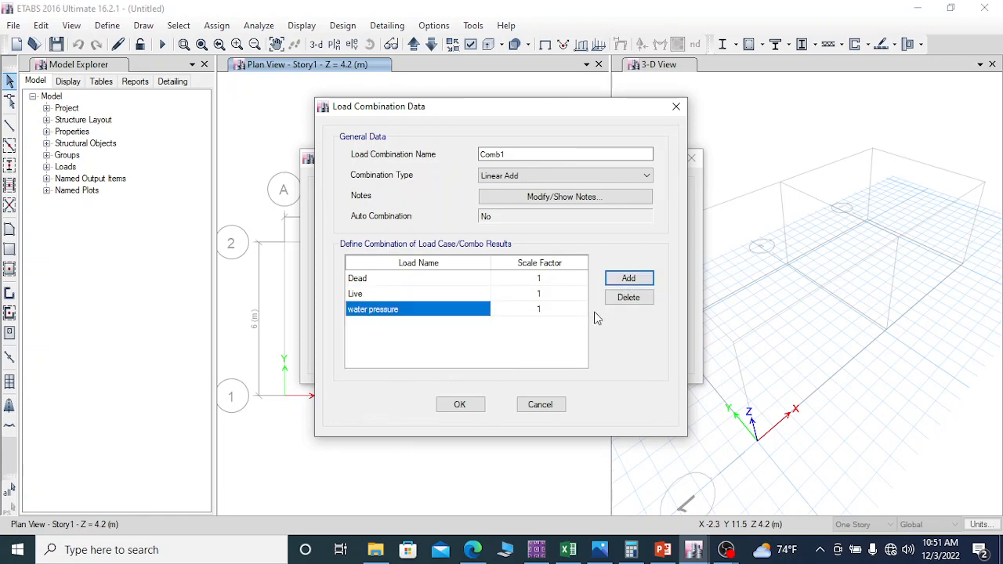
Step: Add the soil pressure and waterl gravity load cases to Comb1 with scale factor 1, removing the surplus extra Dead row
{"action": "left_click", "coordinate": [629, 278]}
{"action": "left_click", "coordinate": [384, 324]}
{"action": "left_click", "coordinate": [386, 325]}
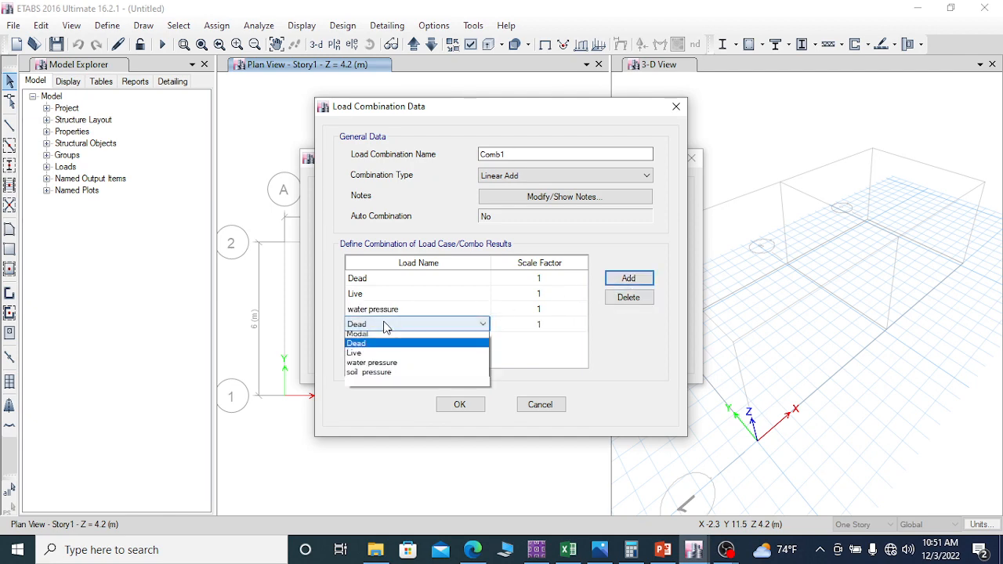
{"action": "left_click", "coordinate": [370, 414]}
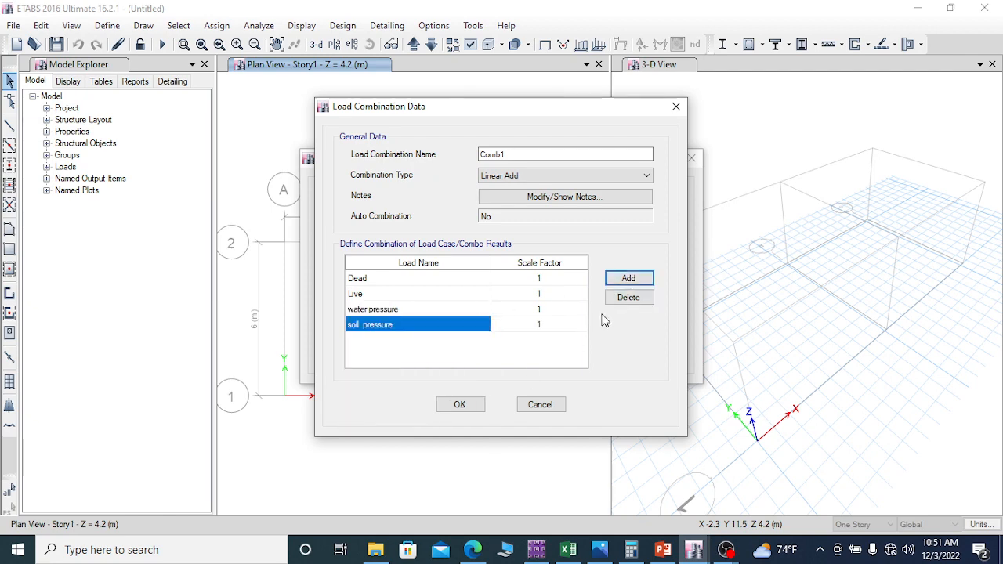
{"action": "left_click", "coordinate": [630, 281]}
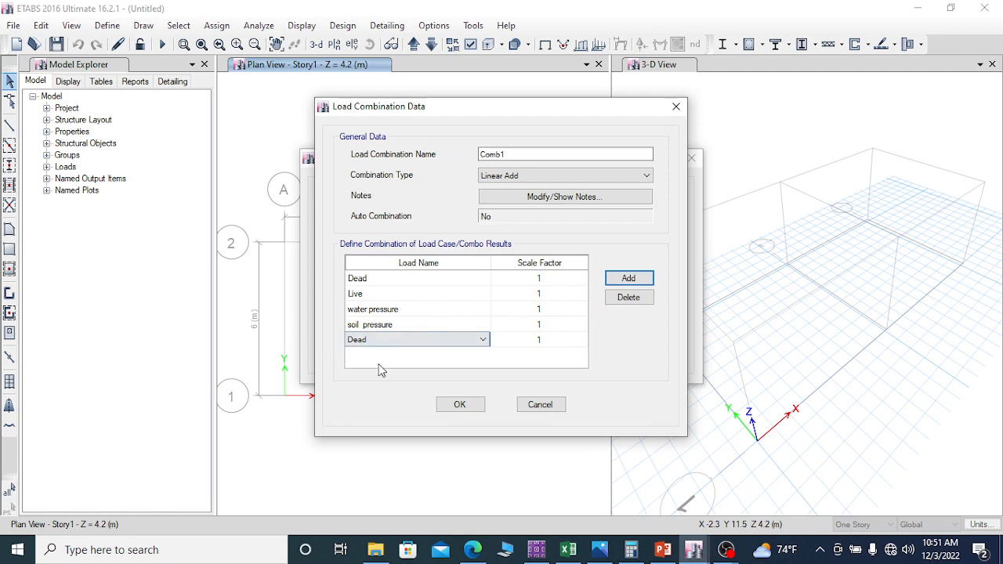
{"action": "left_click", "coordinate": [451, 342]}
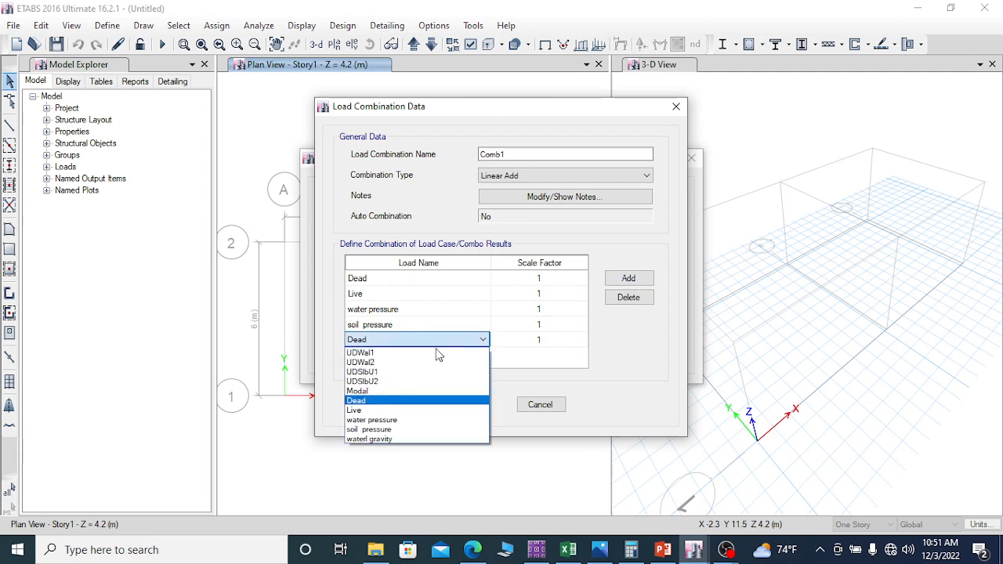
{"action": "left_click", "coordinate": [380, 440]}
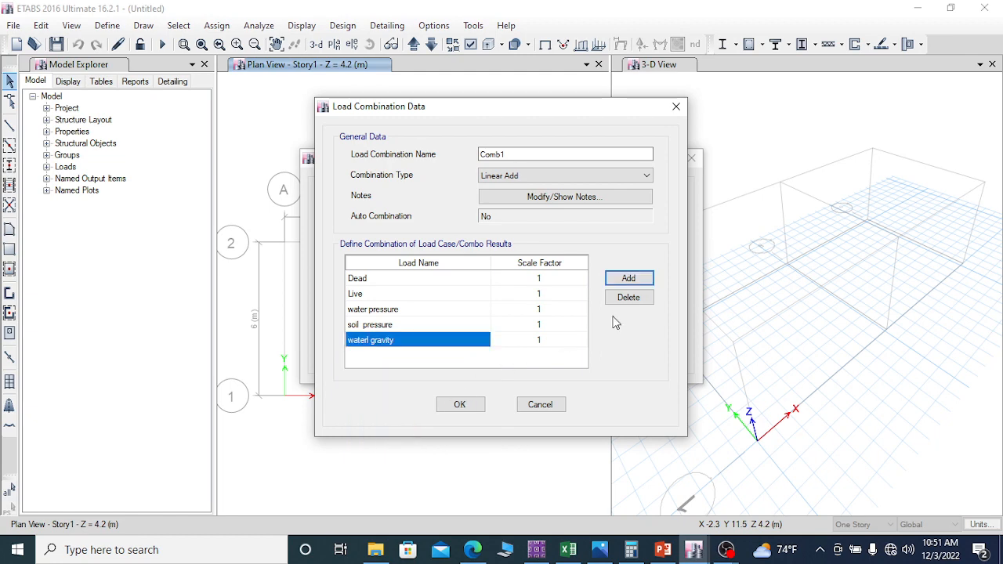
{"action": "left_click", "coordinate": [632, 280]}
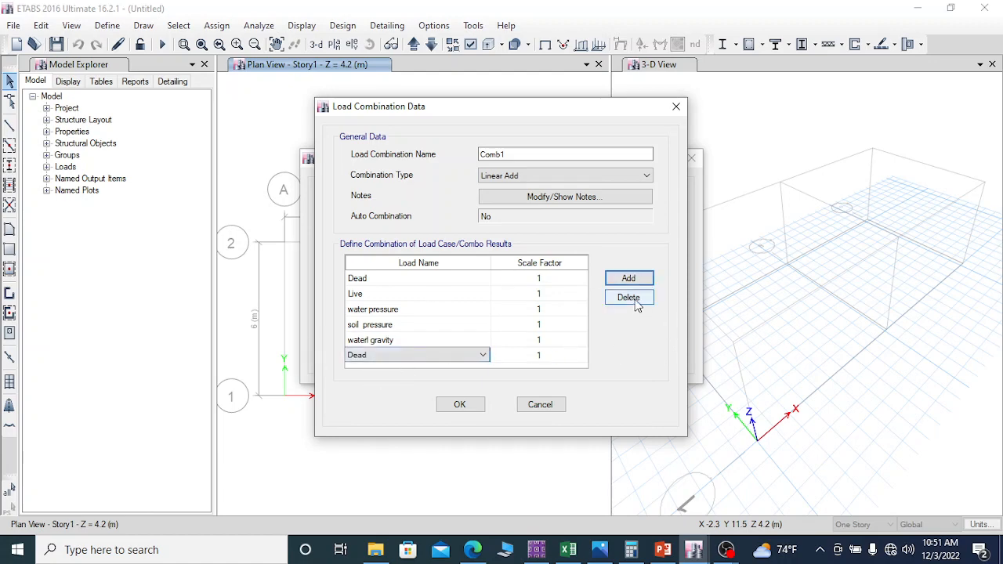
{"action": "left_click", "coordinate": [637, 300]}
Step: Rename the load combination as "Comb service all loads" and accept it
{"action": "left_click_drag", "start_coordinate": [503, 154], "coordinate": [511, 155]}
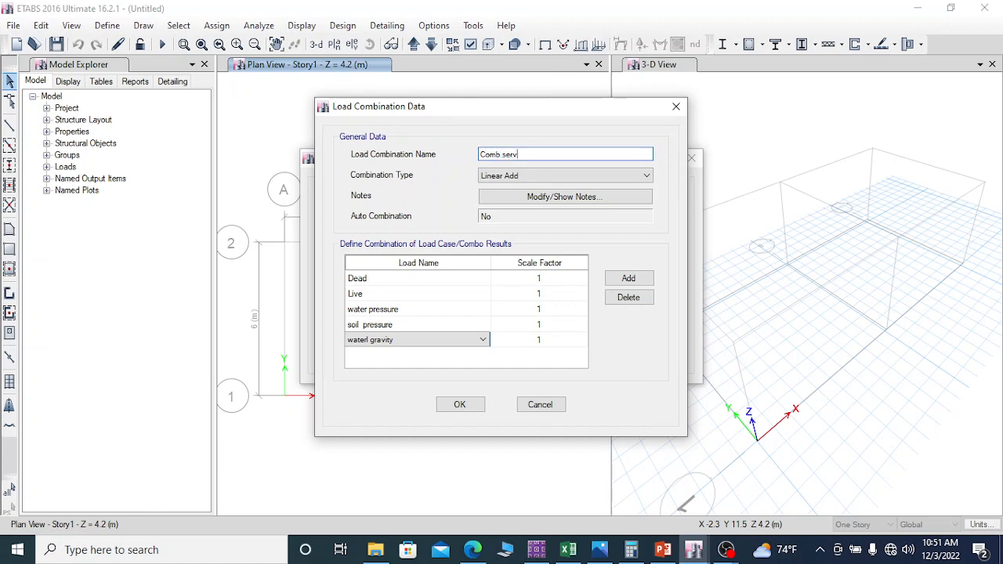
{"action": "type", "text": "service all loads"}
{"action": "left_click", "coordinate": [460, 407]}
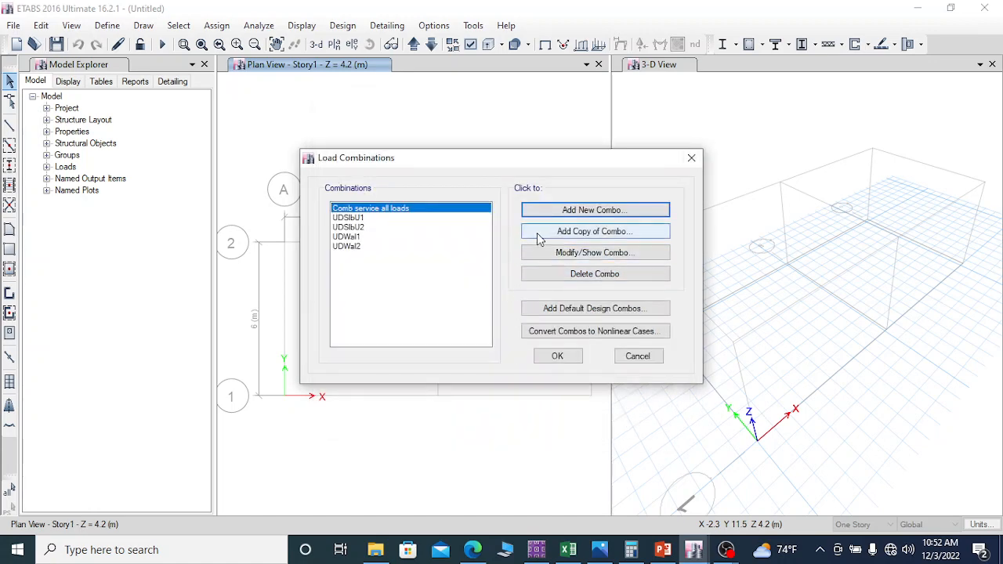
Step: Create a copy of the "Comb service all loads" combination and delete the soil pressure load case from it
{"action": "left_click", "coordinate": [581, 230]}
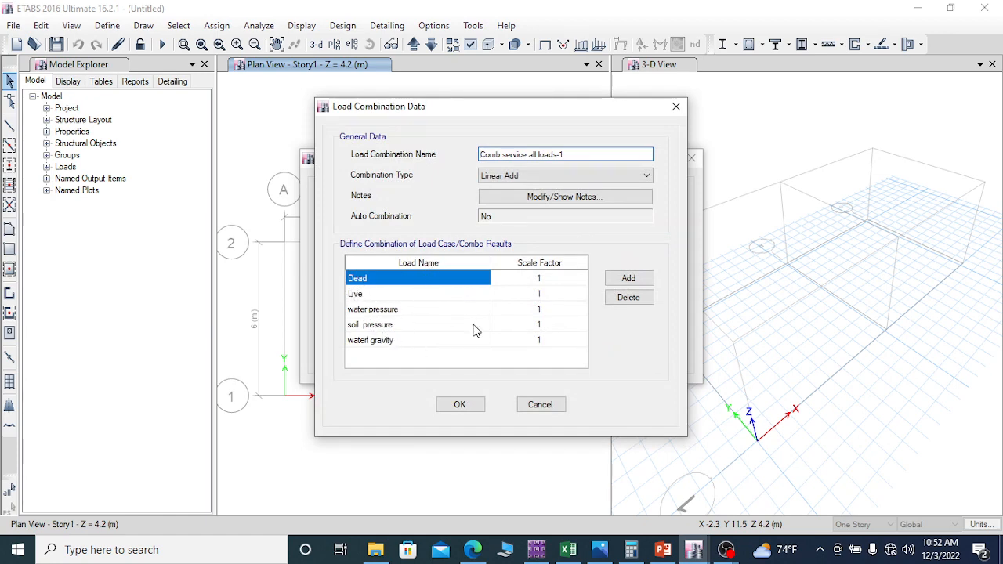
{"action": "left_click", "coordinate": [365, 325]}
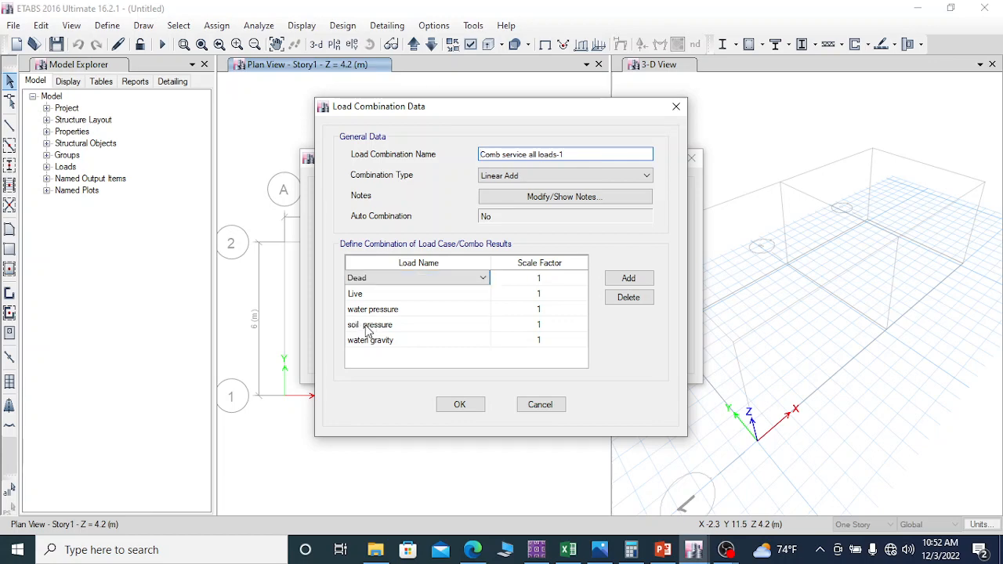
{"action": "left_click", "coordinate": [365, 328]}
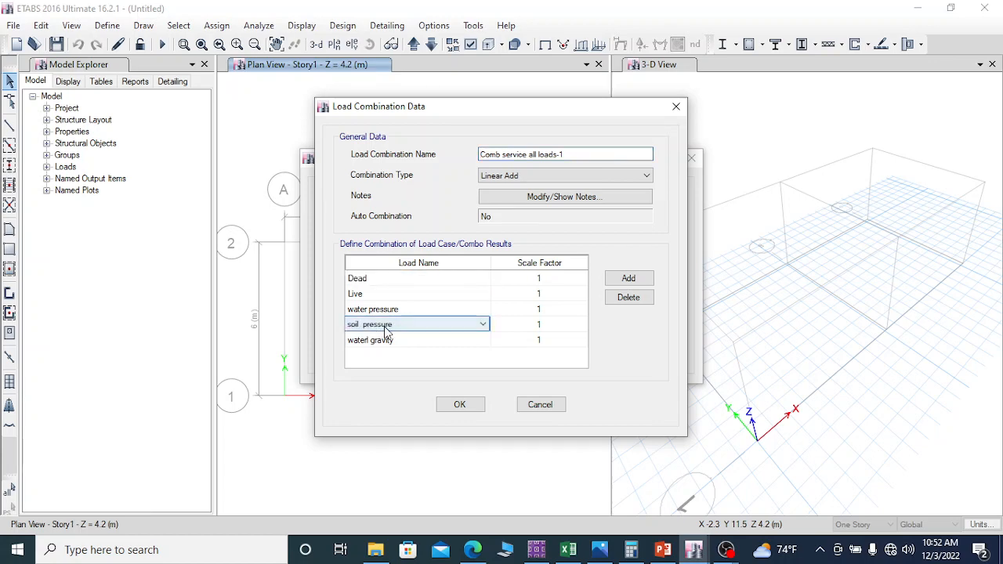
{"action": "left_click", "coordinate": [631, 306]}
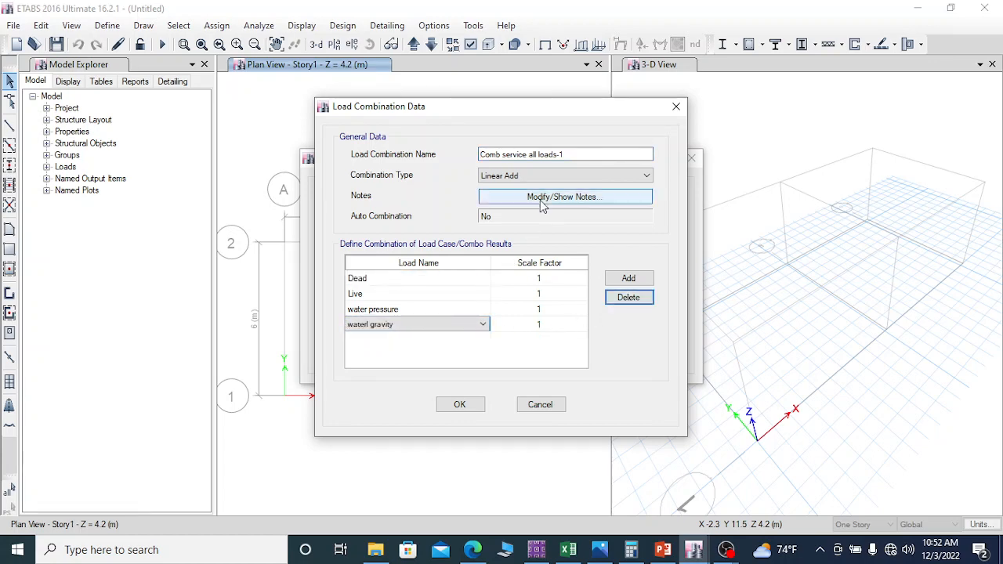
Step: Replace the number suffix in the copied combination's name so that it reads "Comb service all loads-exp"
{"action": "left_click", "coordinate": [561, 155]}
{"action": "type", "text": "1"}
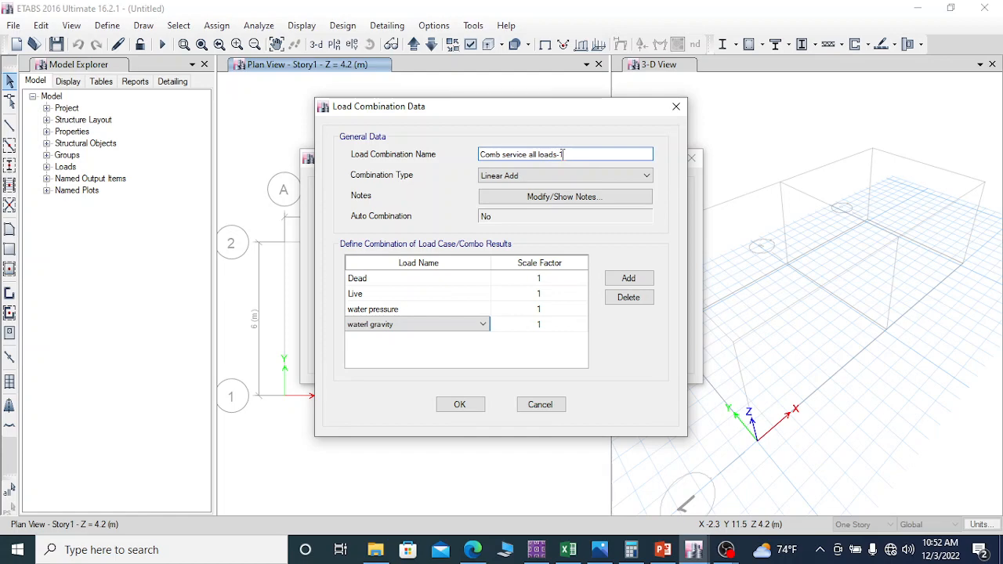
{"action": "left_click_drag", "start_coordinate": [564, 155], "coordinate": [558, 155]}
{"action": "type", "text": "e"}
{"action": "type", "text": "xp sp"}
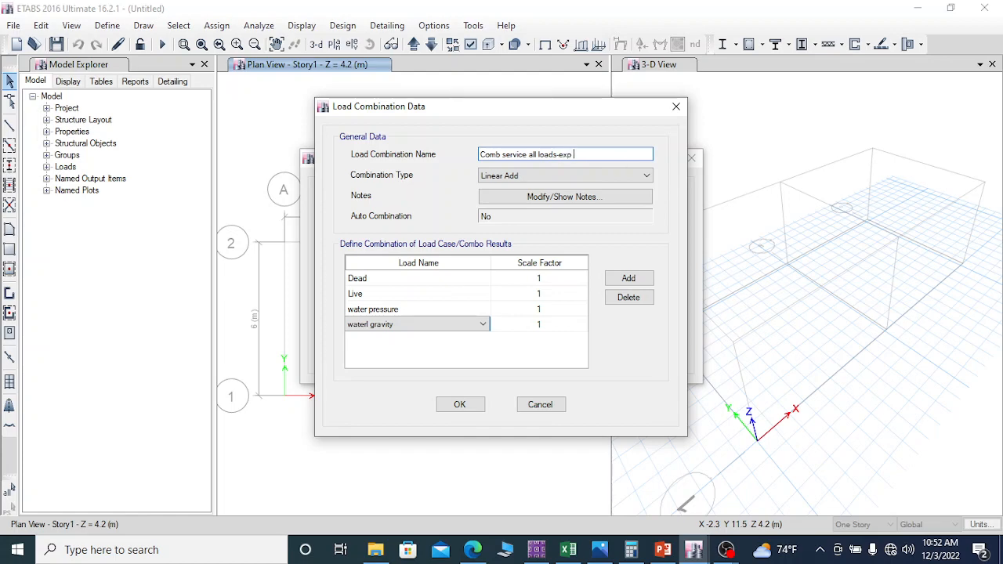
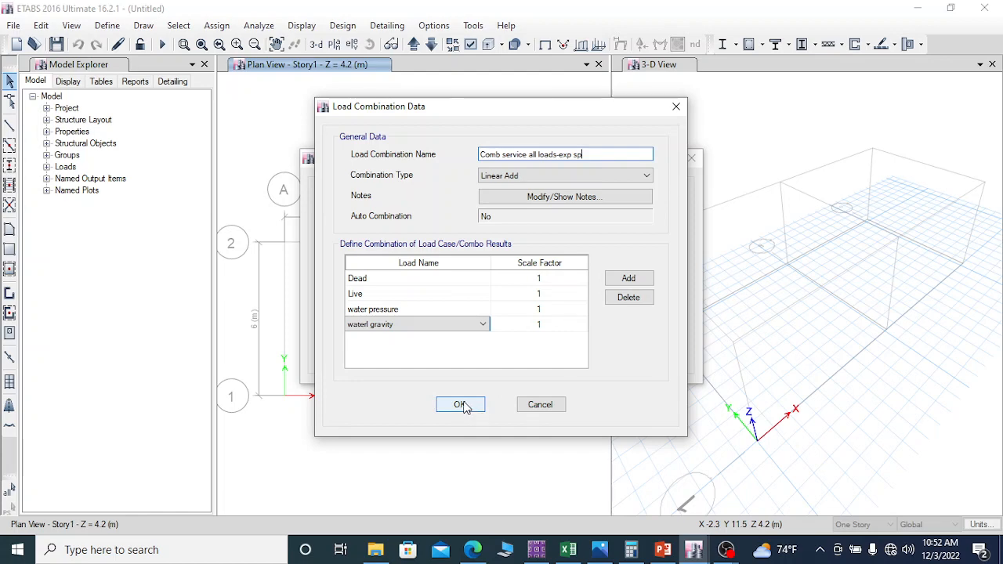
Step: Accept the combination named "Comb service all loads-exp sp" and create a copy of it
{"action": "left_click", "coordinate": [461, 406]}
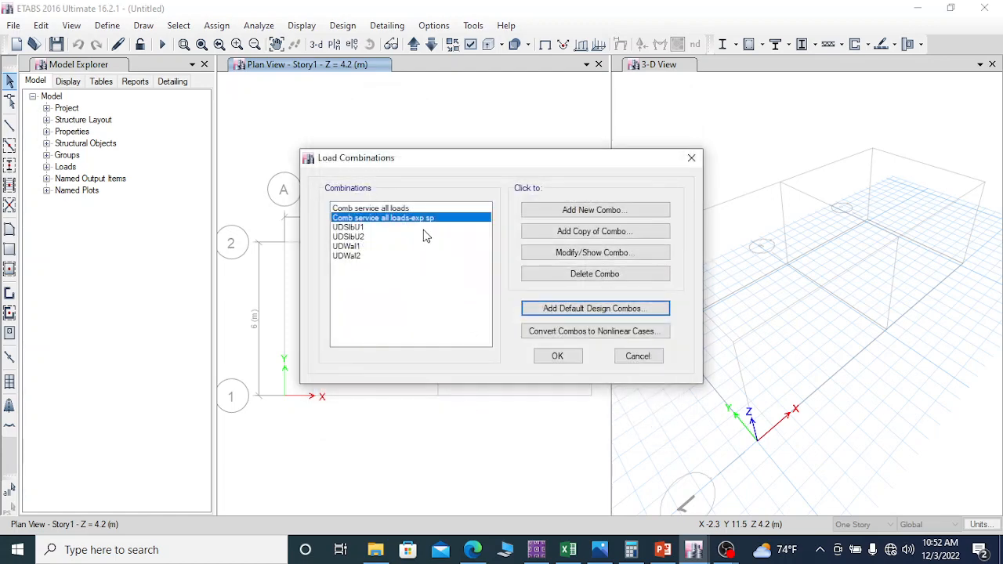
{"action": "left_click", "coordinate": [589, 231]}
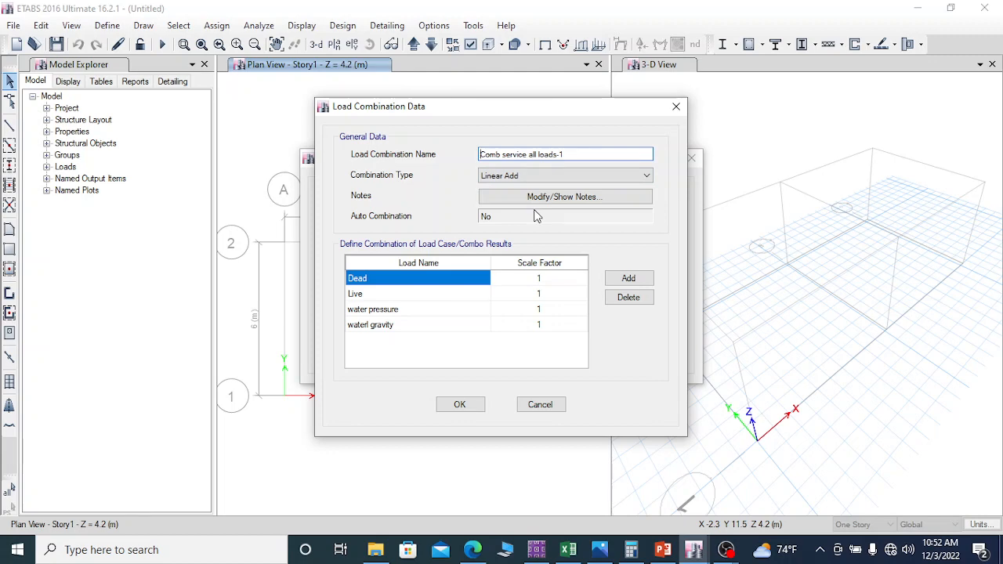
Step: Delete the water pressure and waterl gravity load cases from the copied combination and accept it as "Comb service all loads-1"
{"action": "left_click", "coordinate": [387, 312]}
{"action": "left_click", "coordinate": [385, 328]}
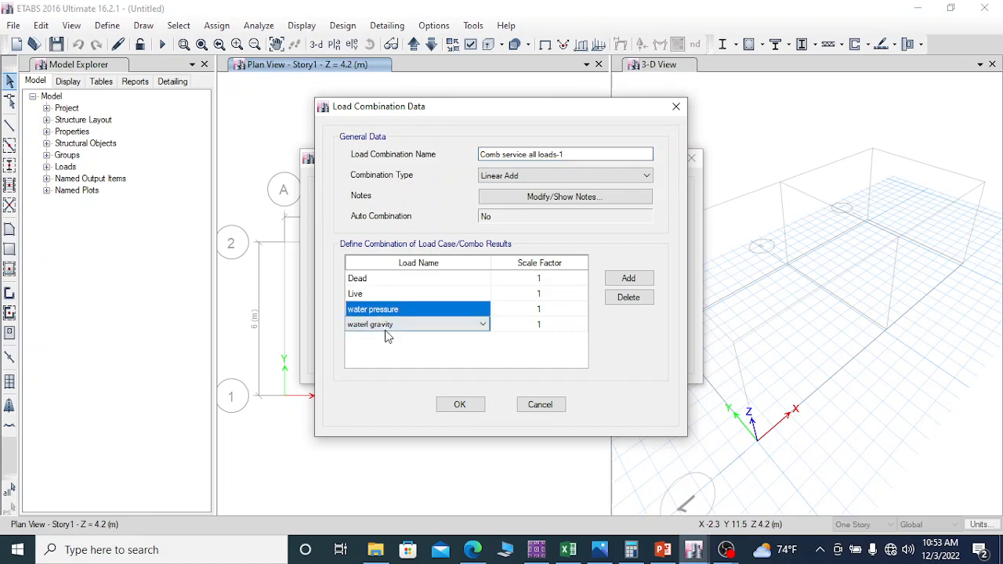
{"action": "left_click", "coordinate": [400, 314]}
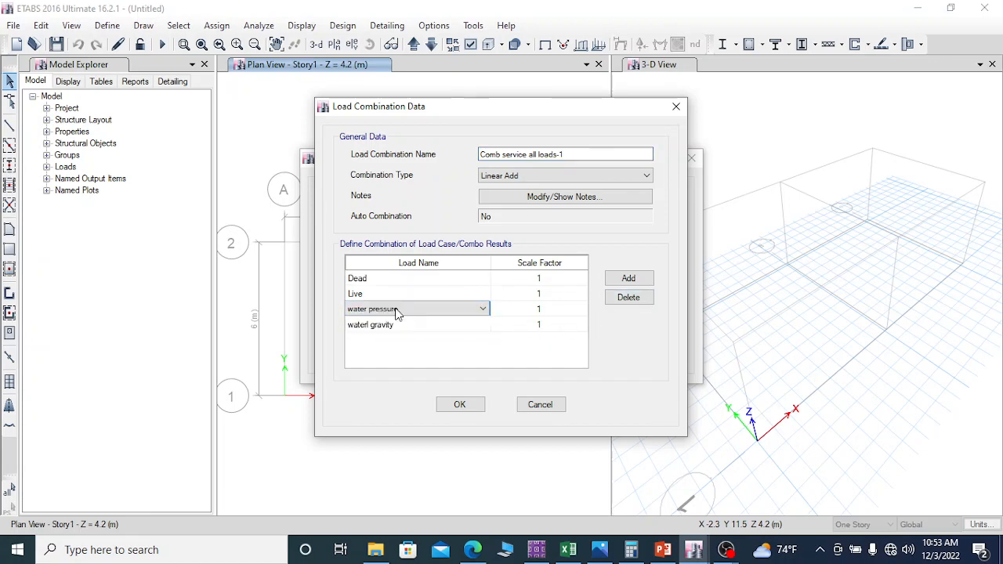
{"action": "left_click", "coordinate": [383, 311]}
{"action": "left_click", "coordinate": [382, 312]}
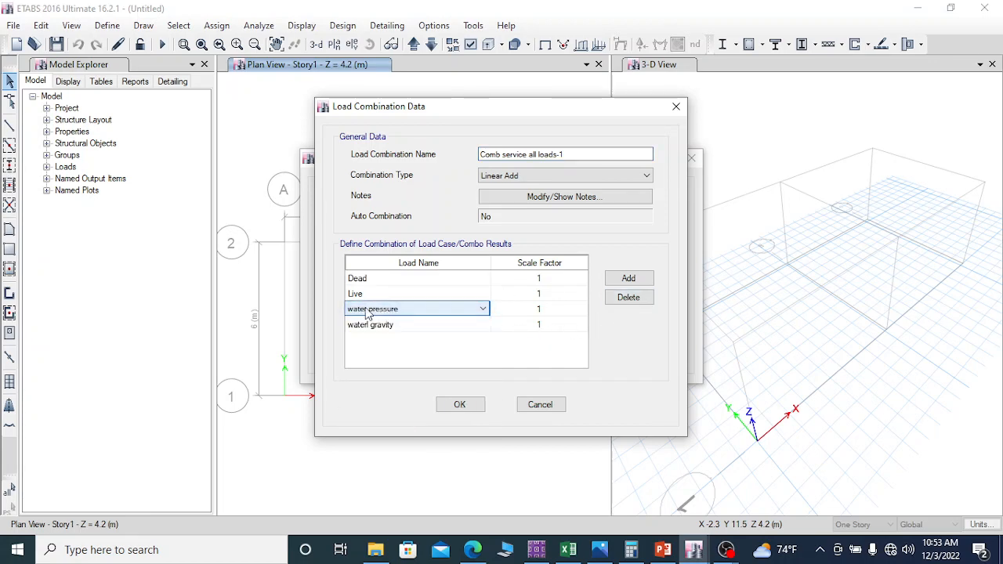
{"action": "left_click", "coordinate": [361, 312]}
{"action": "left_click", "coordinate": [445, 309]}
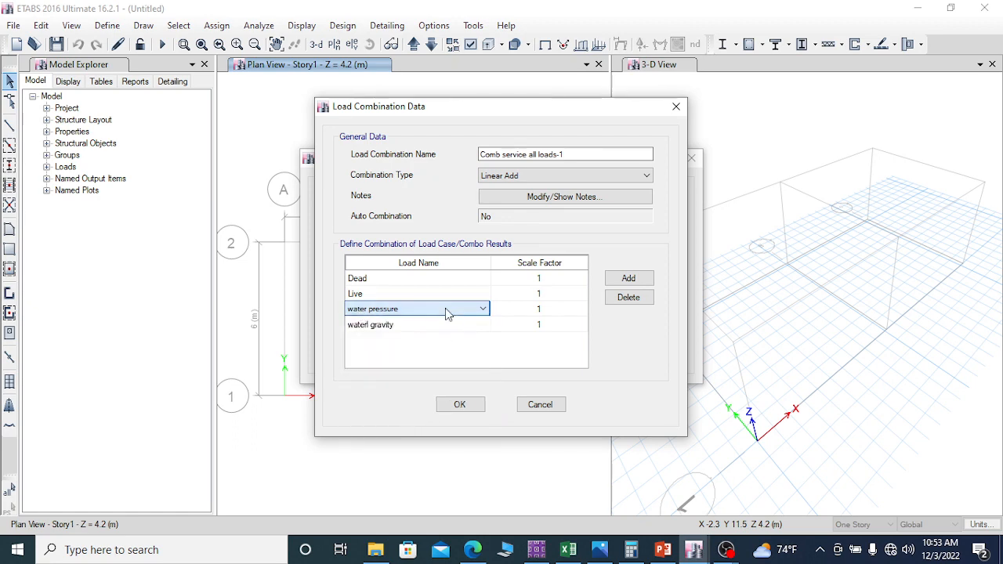
{"action": "left_click", "coordinate": [628, 297]}
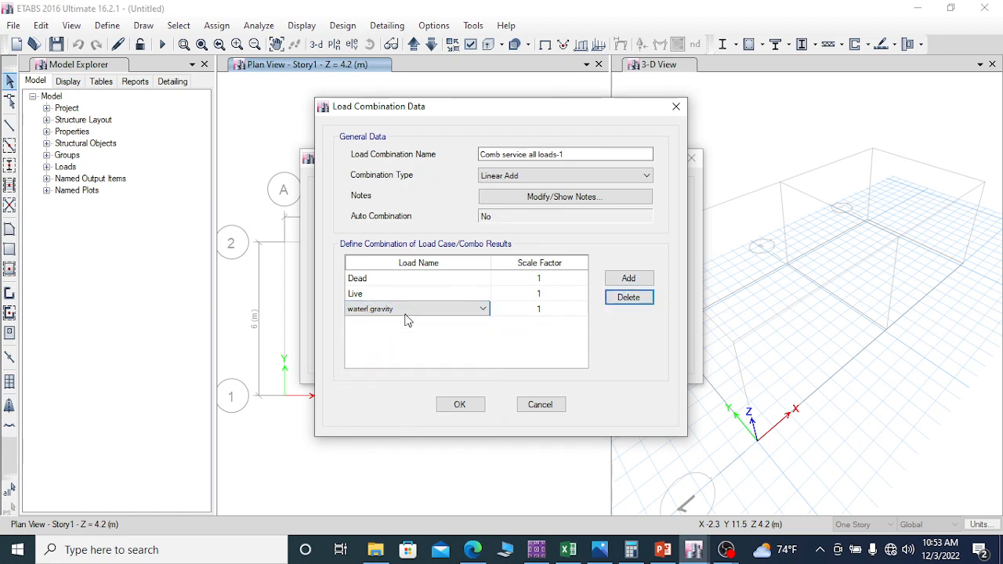
{"action": "left_click", "coordinate": [642, 297]}
{"action": "left_click", "coordinate": [460, 407]}
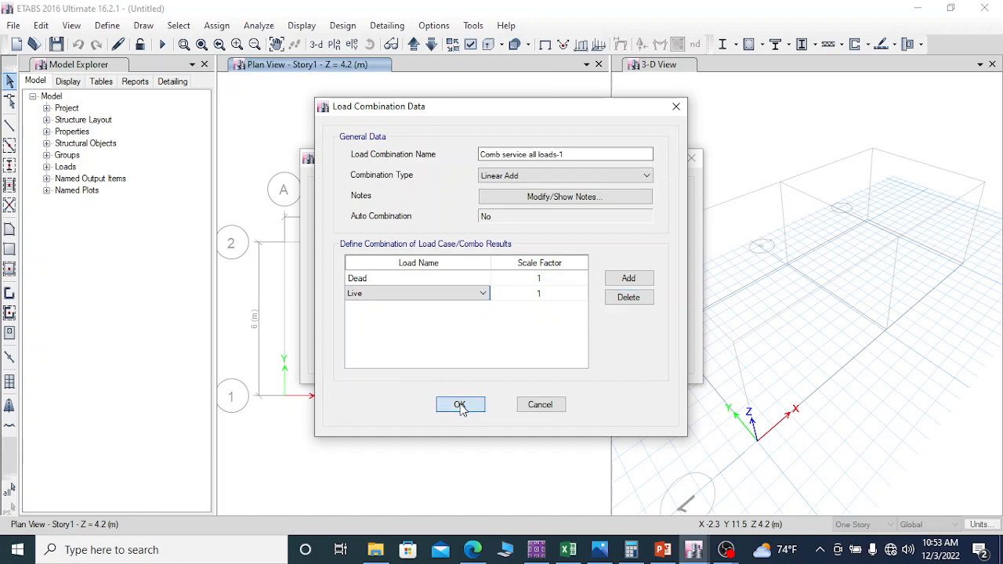
Step: Create a copy of the "Comb service all loads" combination and name it "Comb ult all loads-2"
{"action": "left_click", "coordinate": [386, 208]}
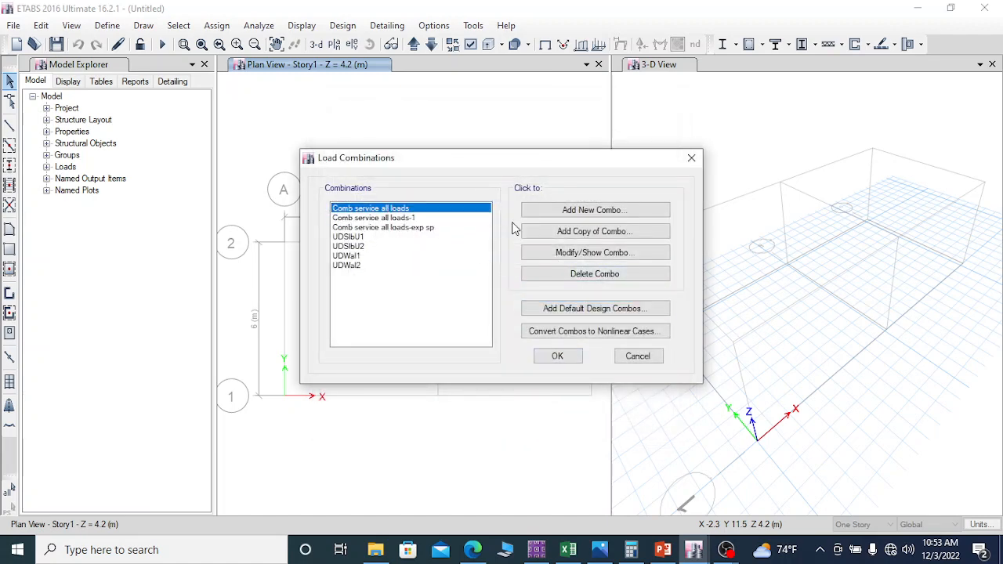
{"action": "left_click", "coordinate": [589, 233]}
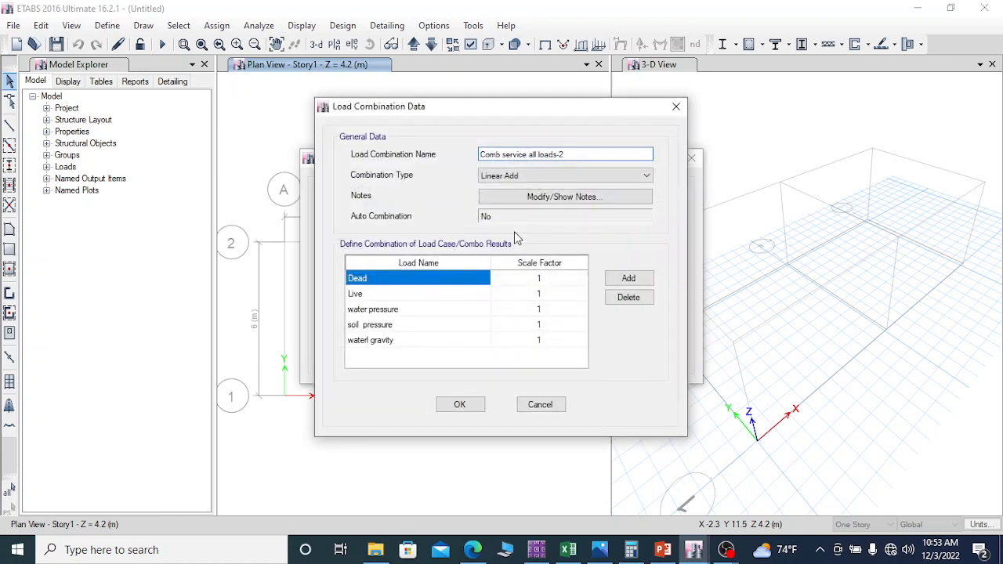
{"action": "left_click", "coordinate": [564, 154]}
{"action": "left_click_drag", "start_coordinate": [526, 155], "coordinate": [506, 153]}
{"action": "key", "text": "BackSpace"}
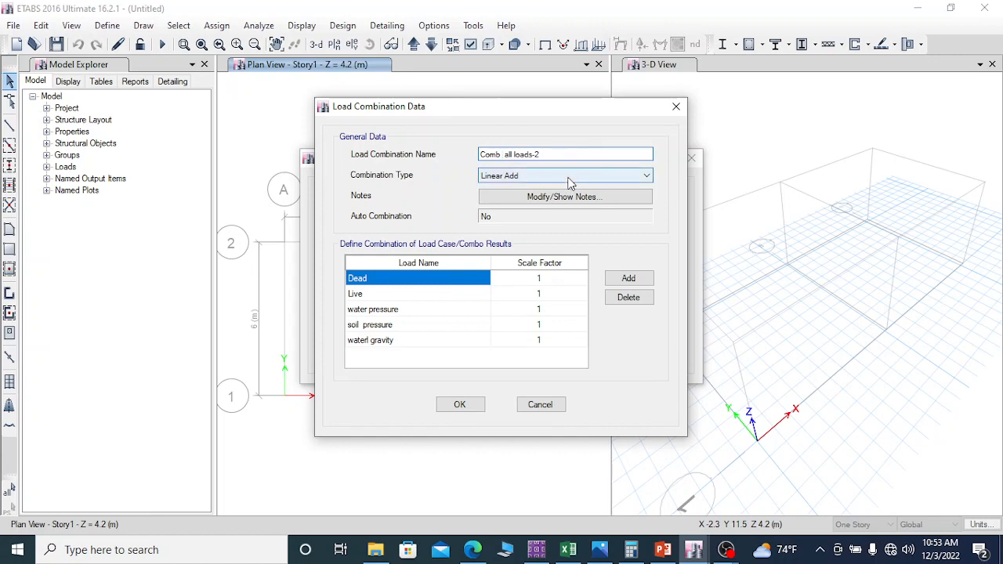
{"action": "type", "text": "ult"}
Step: Set the scale factors of the ultimate combination to 1.35 for Dead and 1.5 for Live
{"action": "left_click", "coordinate": [549, 279]}
{"action": "left_click", "coordinate": [550, 278]}
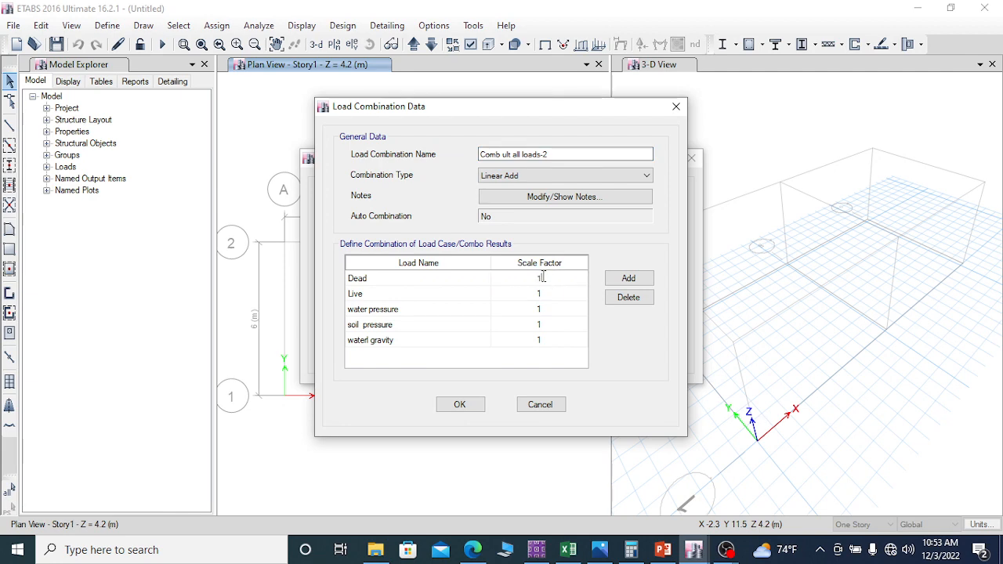
{"action": "double_click", "coordinate": [539, 279]}
{"action": "type", "text": "1.35"}
{"action": "left_click", "coordinate": [540, 294]}
{"action": "left_click", "coordinate": [538, 293]}
{"action": "type", "text": "1.5"}
Step: Set the scale factors to 1.5 for water pressure, 1.35 for soil pressure and 1.5 for waterl gravity, and accept the combination
{"action": "double_click", "coordinate": [540, 309]}
{"action": "type", "text": ".5"}
{"action": "double_click", "coordinate": [545, 326]}
{"action": "type", "text": "1.35"}
{"action": "double_click", "coordinate": [544, 342]}
{"action": "type", "text": "1.5"}
{"action": "left_click", "coordinate": [460, 405]}
Step: Create a copy of the "Comb service all loads-exp sp" combination and enter "Comb ult all loads-2" as its name
{"action": "left_click", "coordinate": [449, 229]}
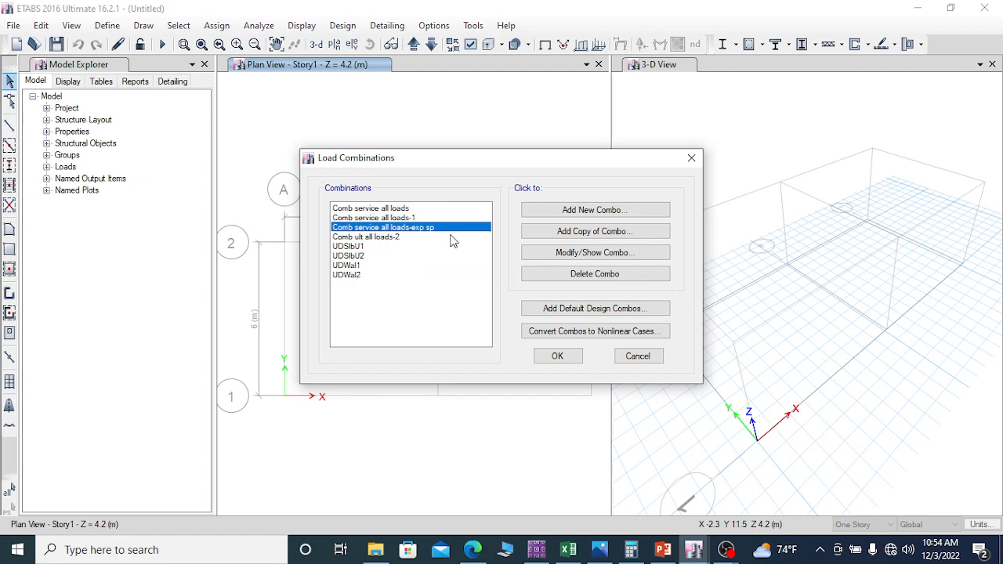
{"action": "left_click", "coordinate": [590, 233]}
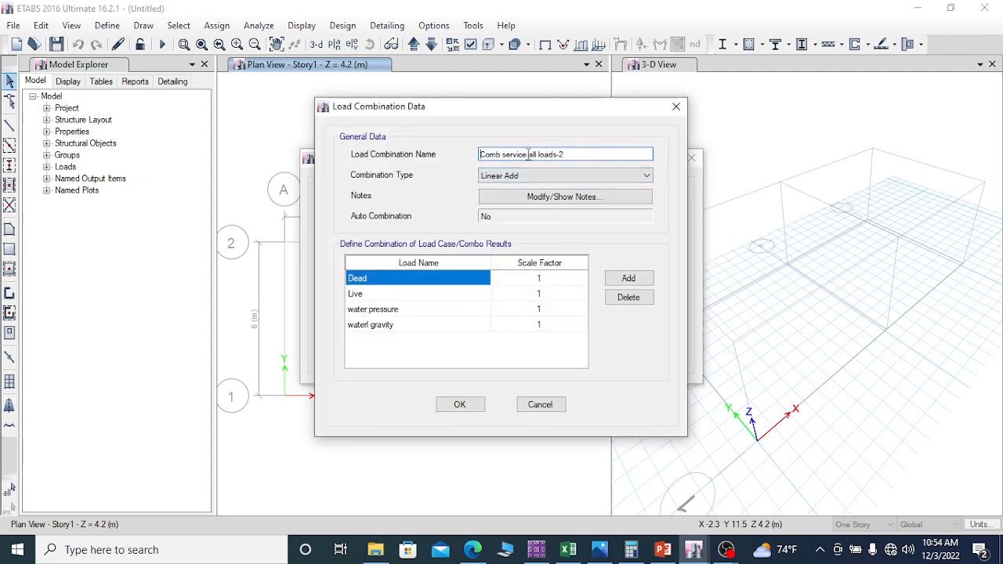
{"action": "left_click_drag", "start_coordinate": [525, 154], "coordinate": [504, 154]}
{"action": "type", "text": "uly"}
{"action": "key", "text": "BackSpace"}
{"action": "type", "text": "t"}
Step: Set the scale factors in the copy without soil pressure to 1.35 for Dead and 1.5 for Live
{"action": "double_click", "coordinate": [549, 279]}
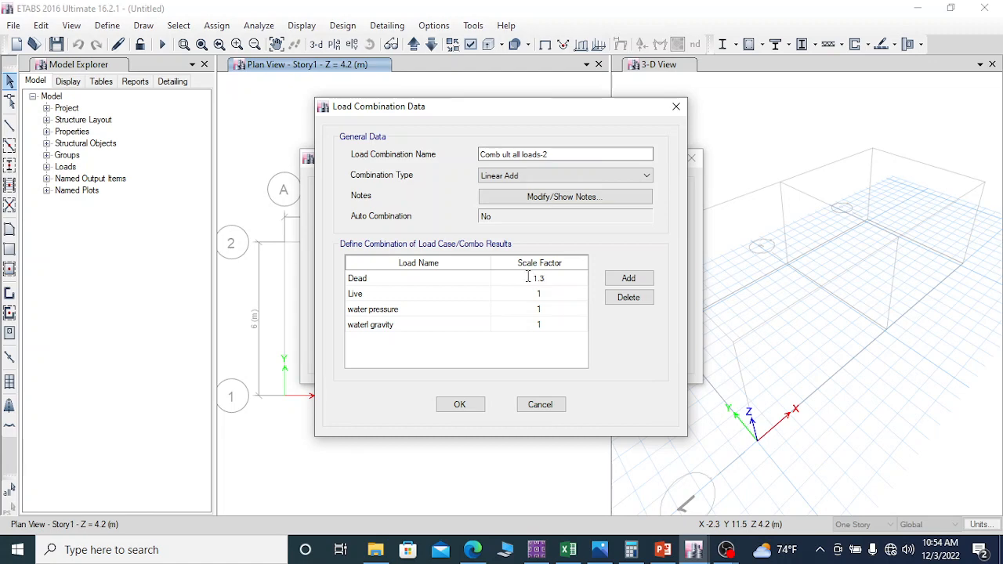
{"action": "type", "text": "1.35"}
{"action": "left_click", "coordinate": [542, 293]}
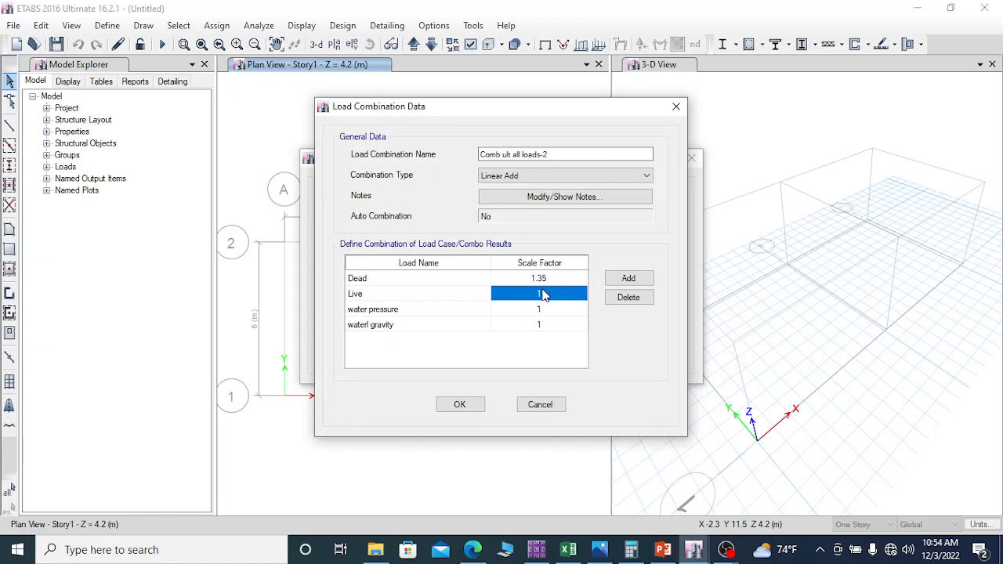
{"action": "left_click", "coordinate": [547, 292]}
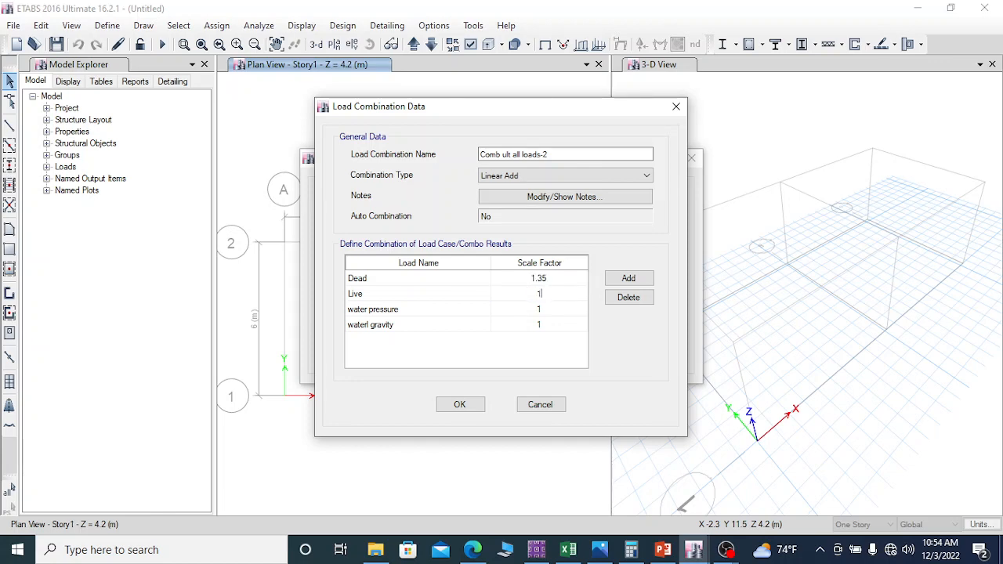
{"action": "type", "text": ".5"}
Step: Set the water pressure and waterl gravity scale factors to 1.5 and accept the combination as "Comb service all loads-2"
{"action": "left_click", "coordinate": [540, 312]}
{"action": "left_click", "coordinate": [540, 309]}
{"action": "left_click_drag", "start_coordinate": [541, 309], "coordinate": [528, 309]}
{"action": "type", "text": "1"}
{"action": "double_click", "coordinate": [540, 324]}
{"action": "type", "text": "1."}
{"action": "left_click", "coordinate": [462, 404]}
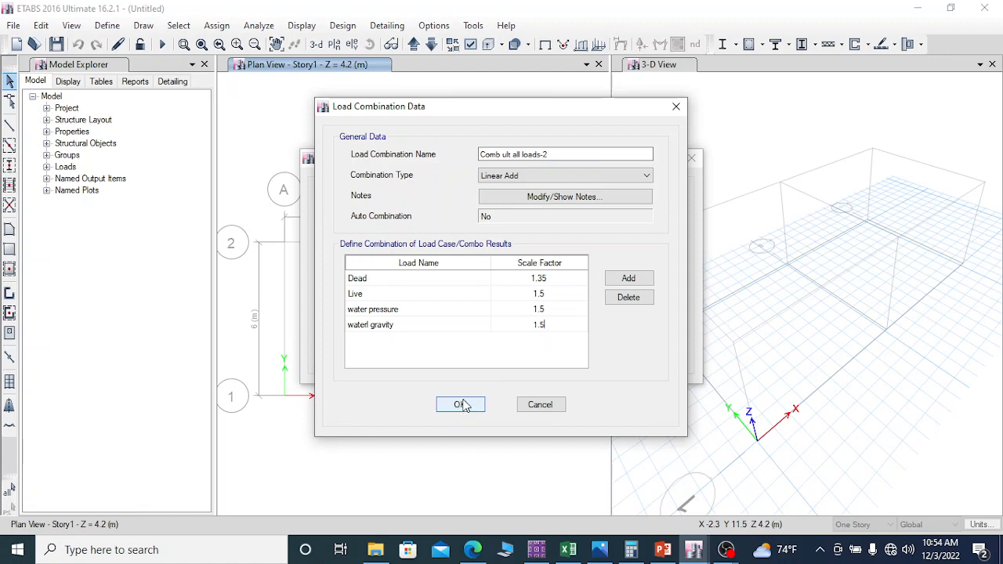
{"action": "left_click", "coordinate": [462, 405]}
{"action": "left_click", "coordinate": [555, 324]}
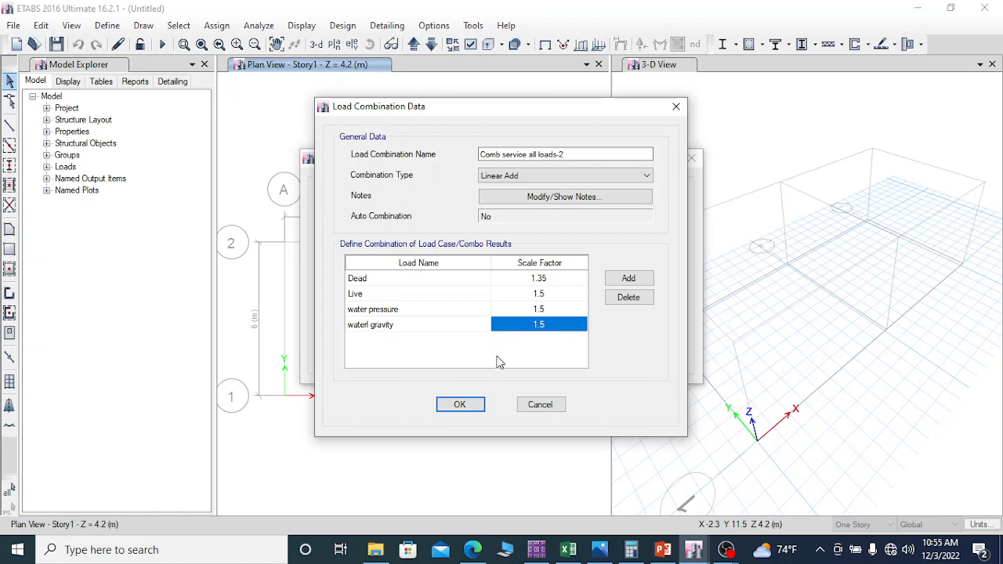
{"action": "left_click", "coordinate": [461, 405]}
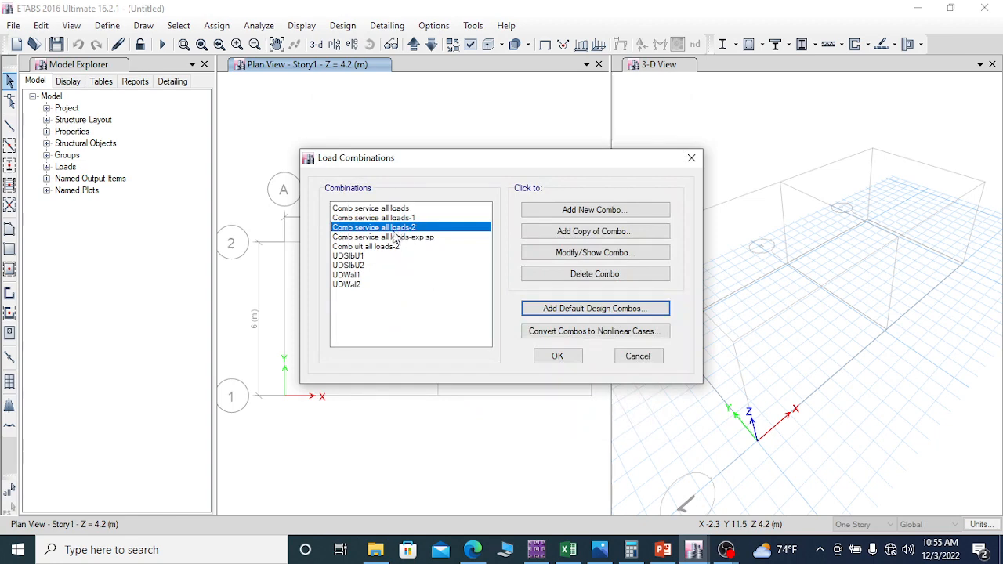
Step: Open the "Comb service all loads-2" combination for editing and try to rename it as "Comb ult all loads-2"
{"action": "mouse_move", "coordinate": [373, 257]}
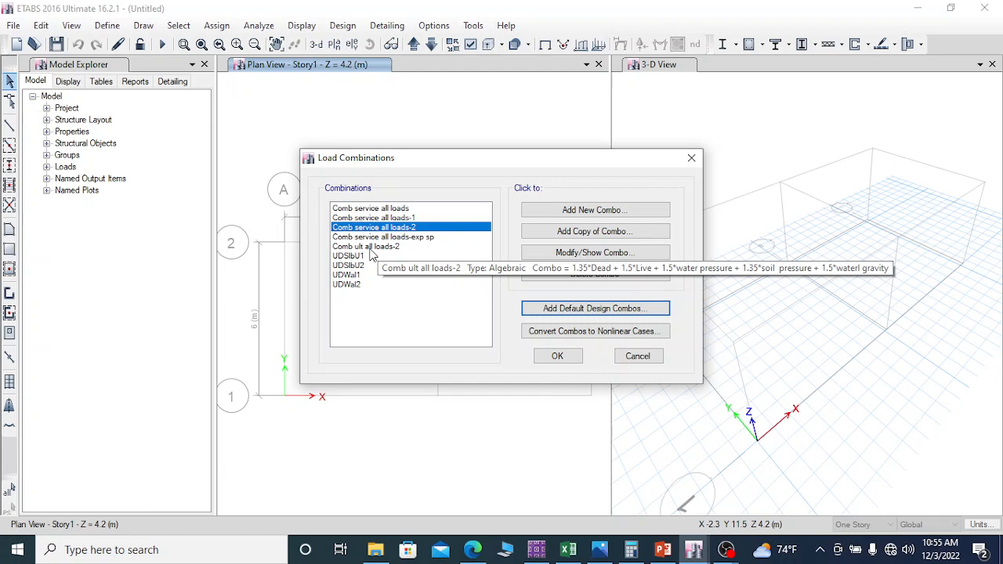
{"action": "left_click", "coordinate": [588, 253]}
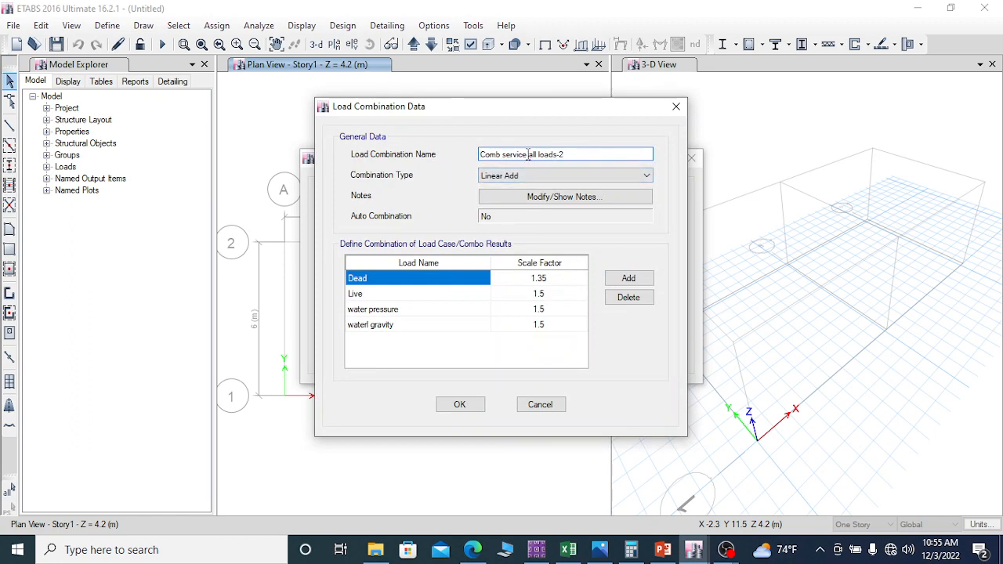
{"action": "left_click_drag", "start_coordinate": [528, 153], "coordinate": [503, 154]}
{"action": "type", "text": "ult"}
{"action": "left_click", "coordinate": [462, 406]}
{"action": "left_click", "coordinate": [562, 326]}
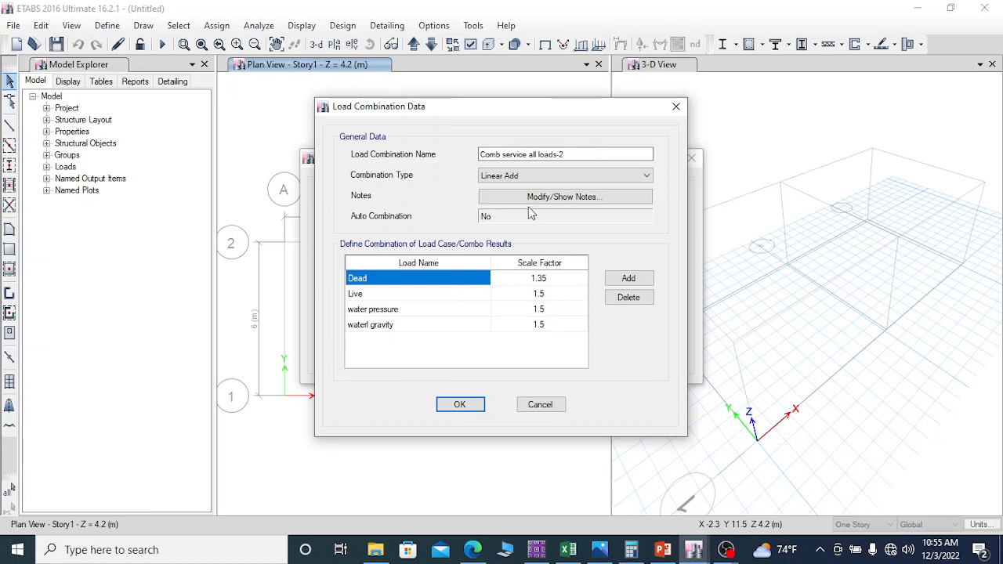
Step: Rename the combination as "Comb ult all loads-2" with two spaces after "ult", and accept it
{"action": "left_click", "coordinate": [522, 154]}
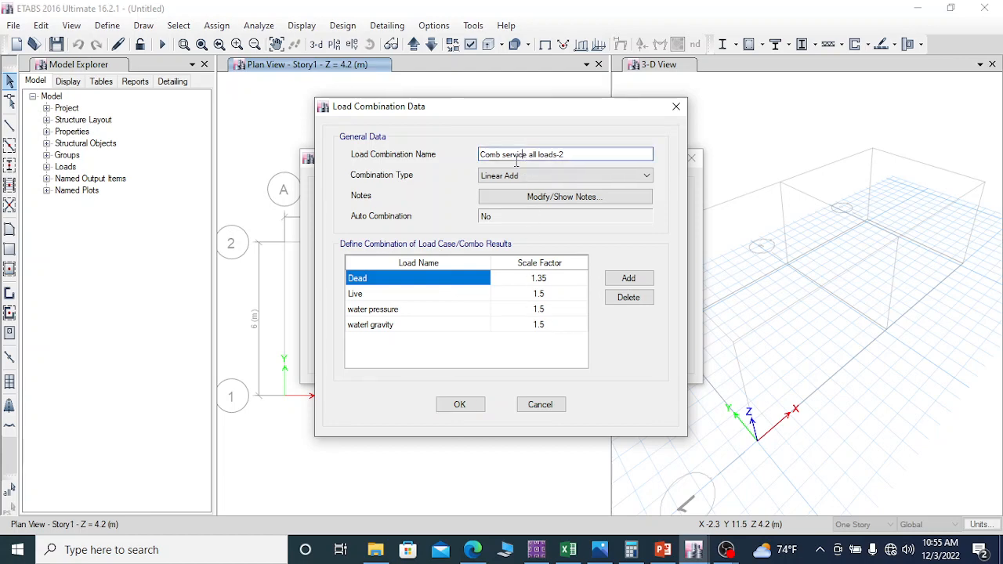
{"action": "left_click", "coordinate": [369, 295]}
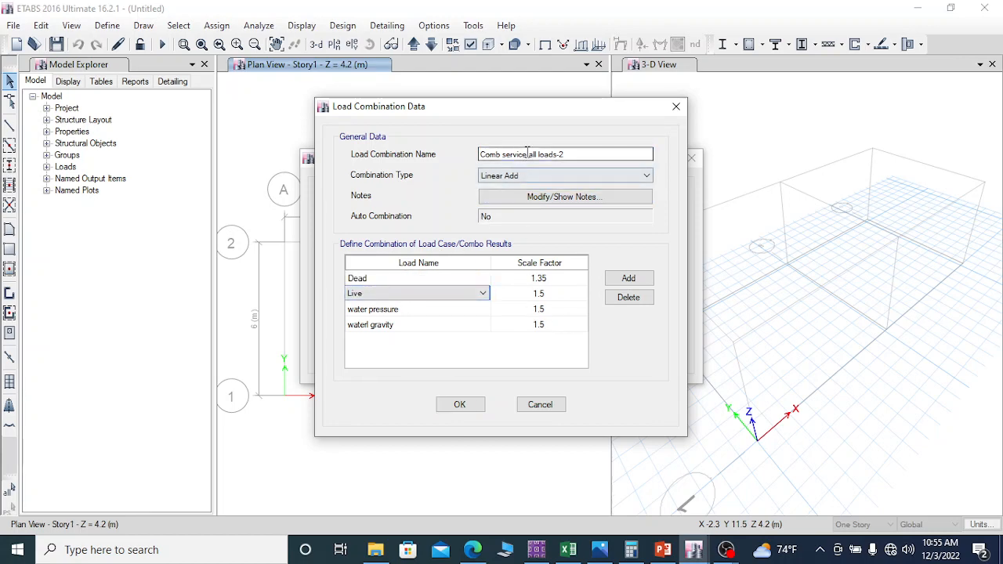
{"action": "left_click_drag", "start_coordinate": [526, 154], "coordinate": [508, 154]}
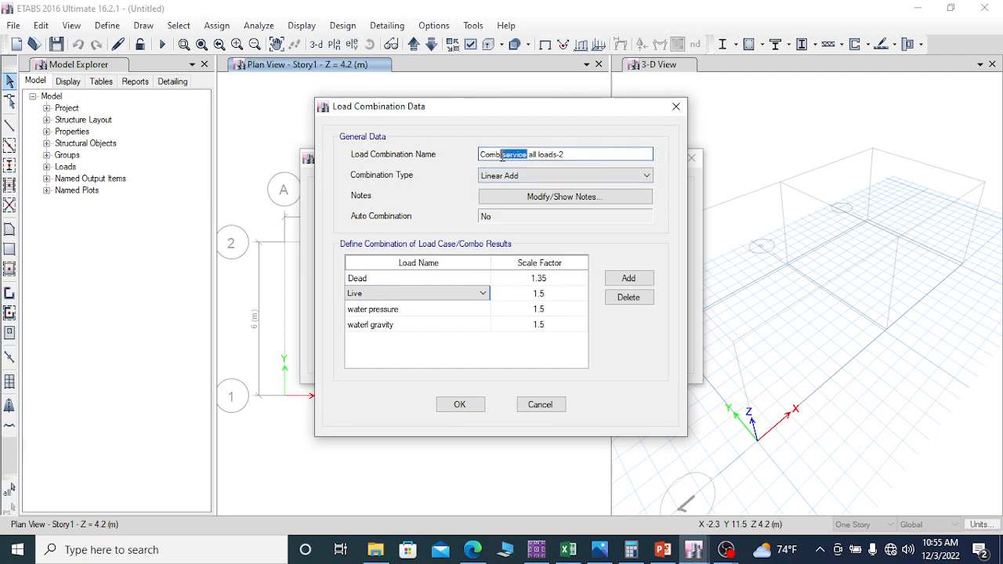
{"action": "key", "text": "BackSpace"}
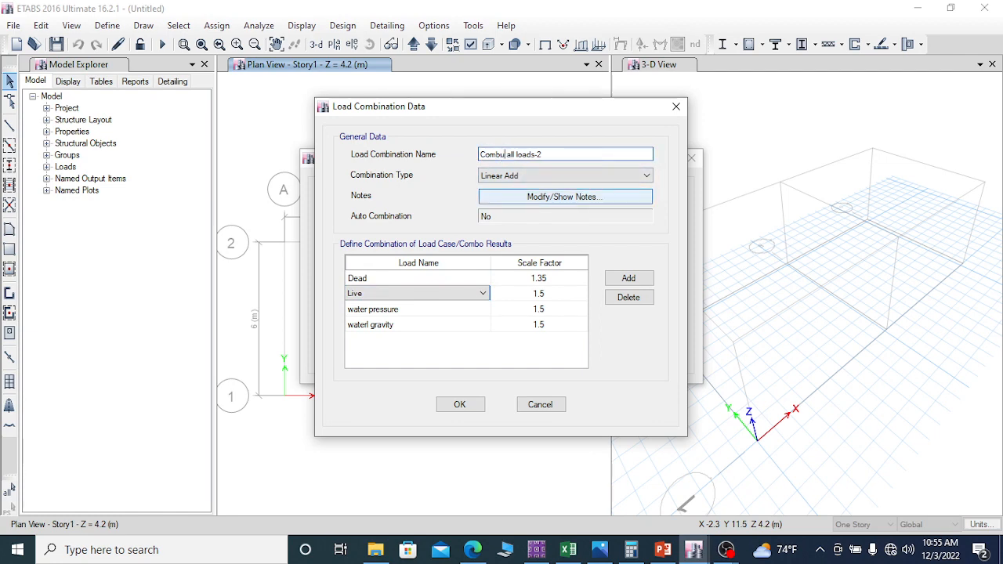
{"action": "type", "text": "ult"}
{"action": "left_click", "coordinate": [500, 154]}
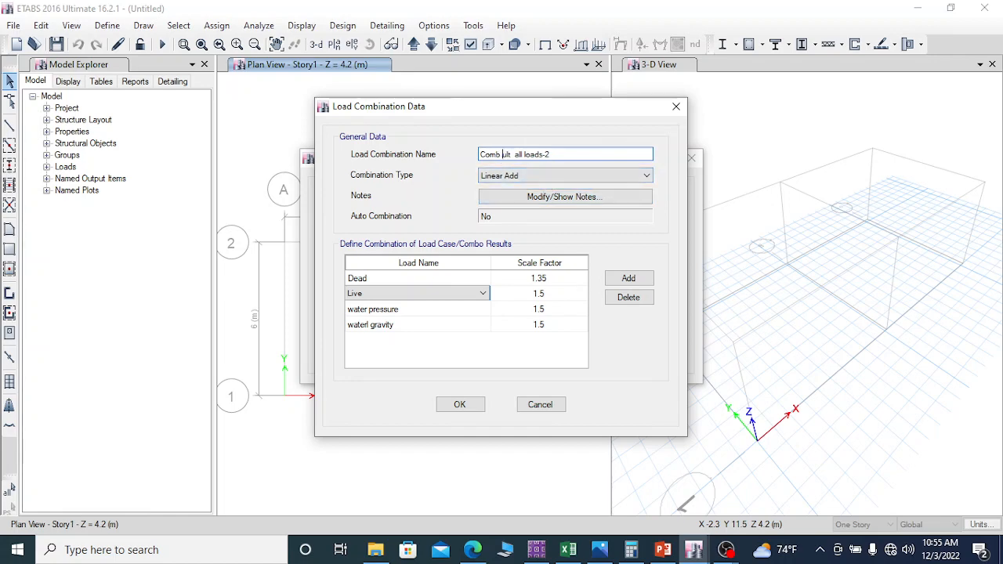
{"action": "left_click", "coordinate": [460, 405]}
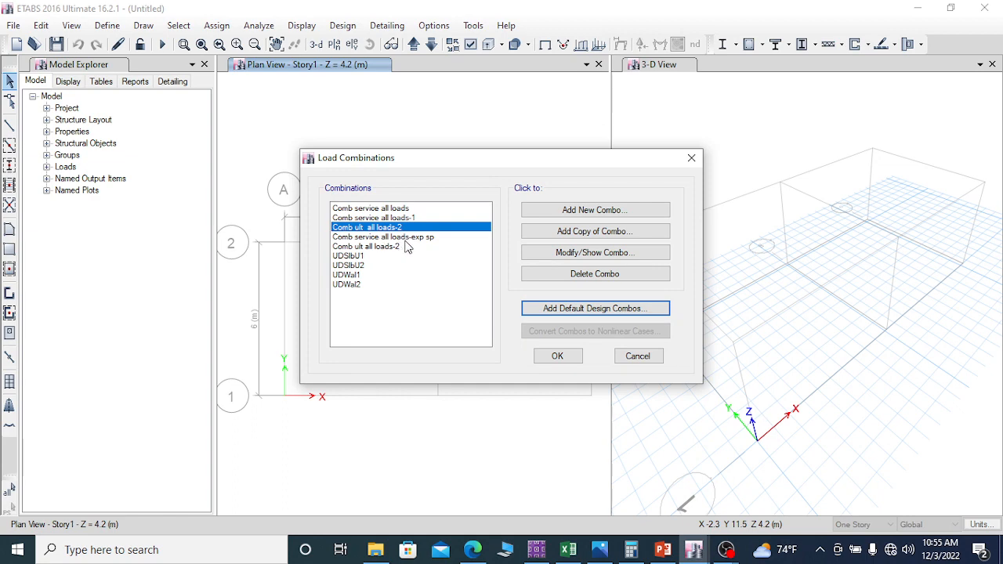
{"action": "left_click", "coordinate": [375, 209]}
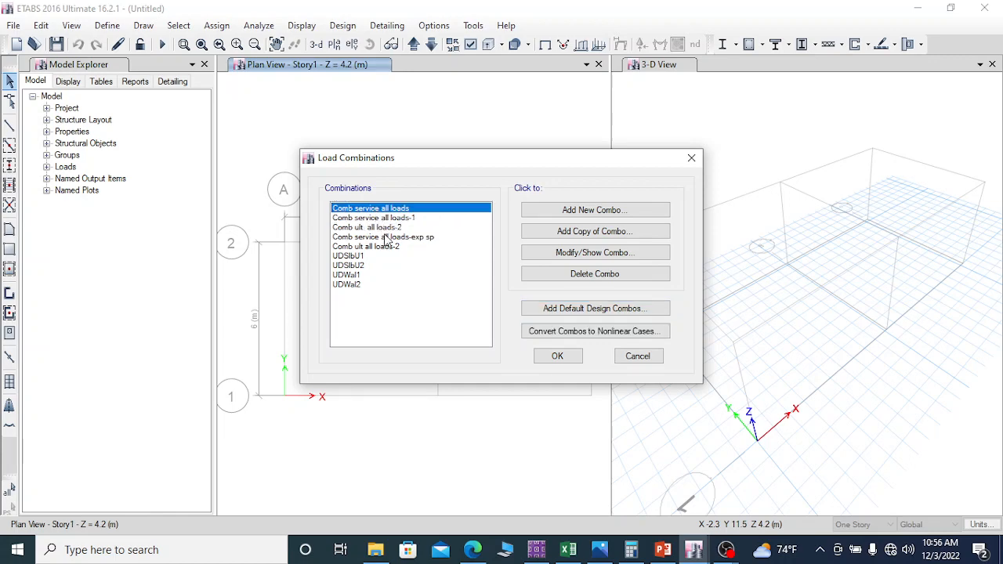
{"action": "left_click", "coordinate": [385, 228]}
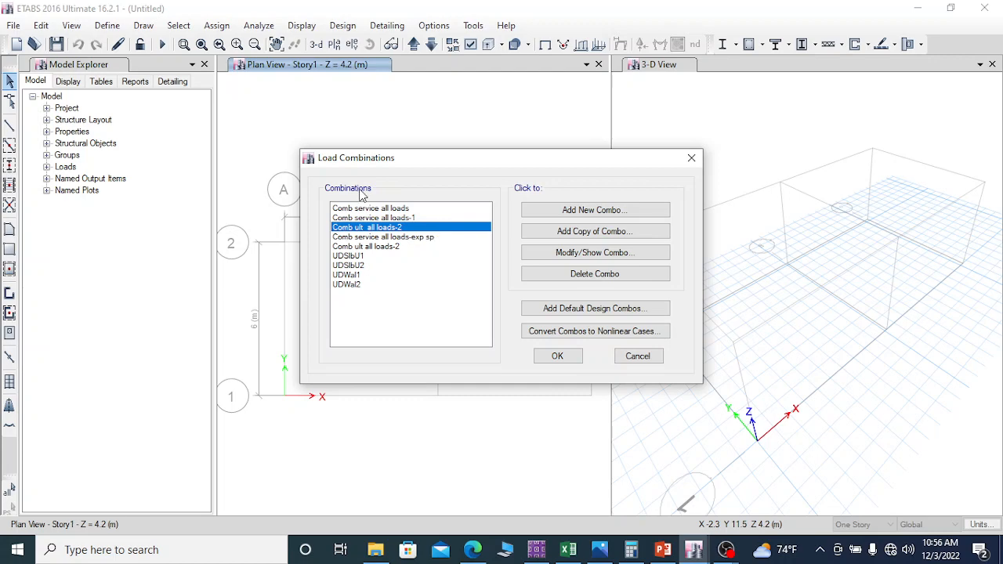
{"action": "left_click", "coordinate": [413, 237]}
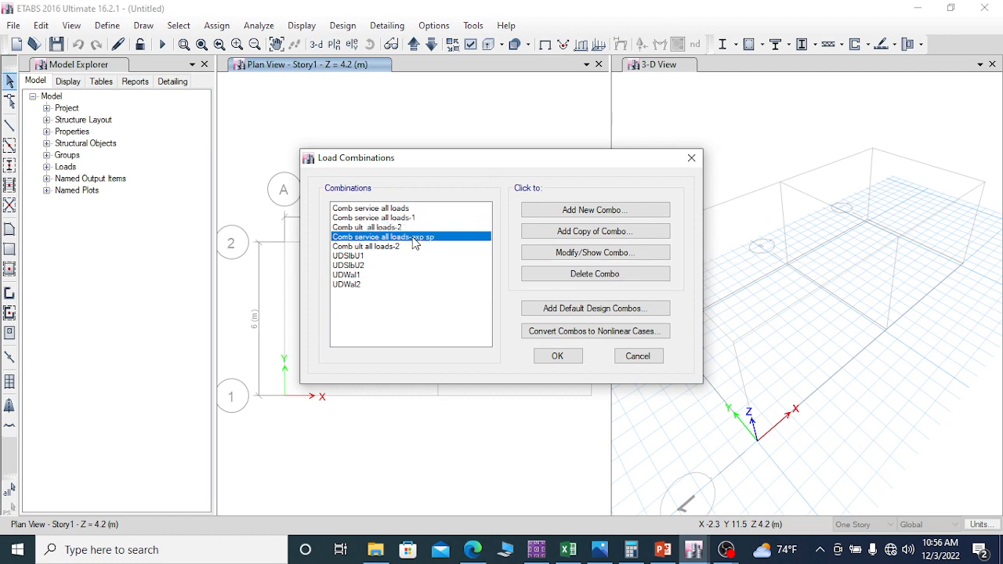
{"action": "left_click", "coordinate": [586, 232]}
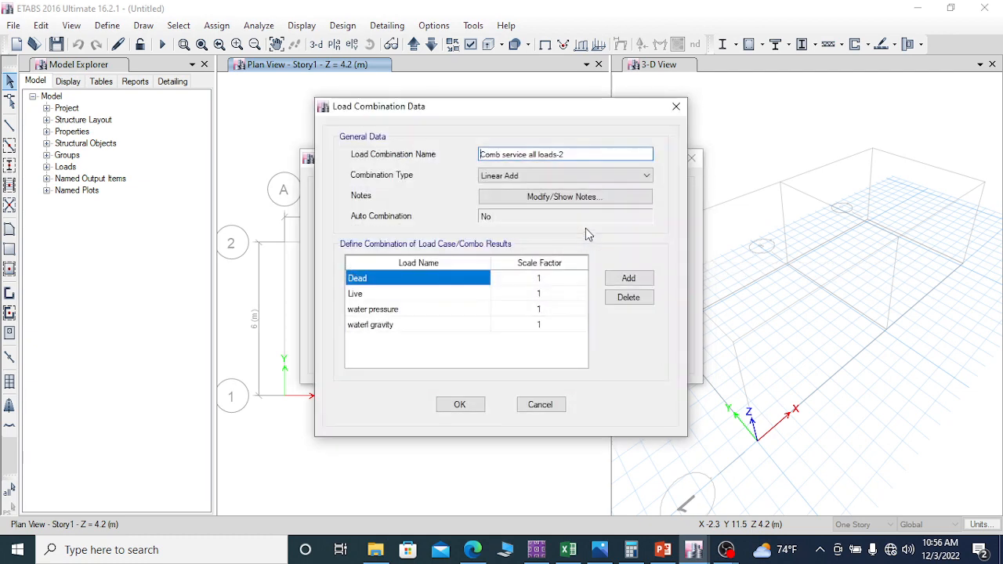
{"action": "left_click", "coordinate": [547, 278]}
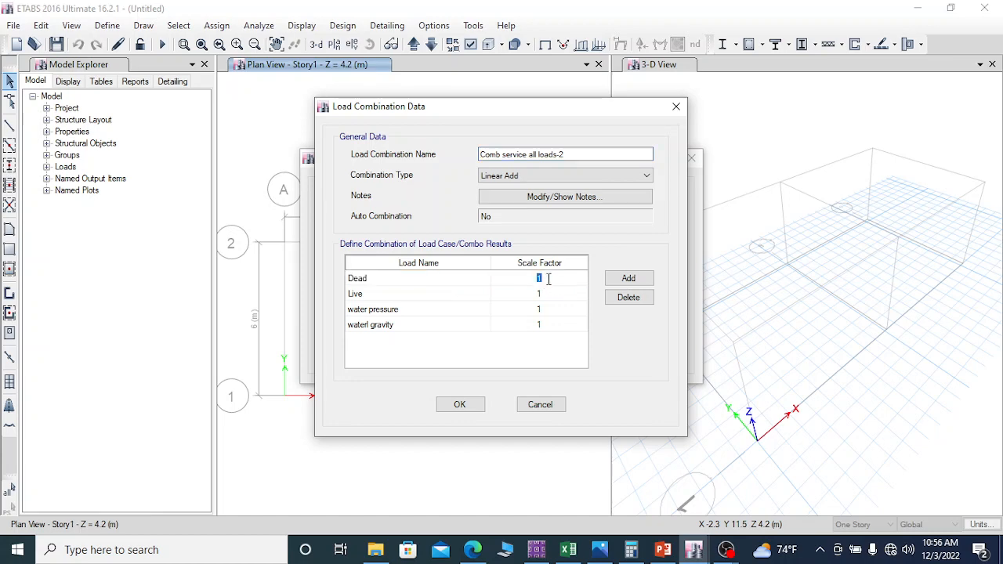
{"action": "left_click_drag", "start_coordinate": [530, 154], "coordinate": [501, 156]}
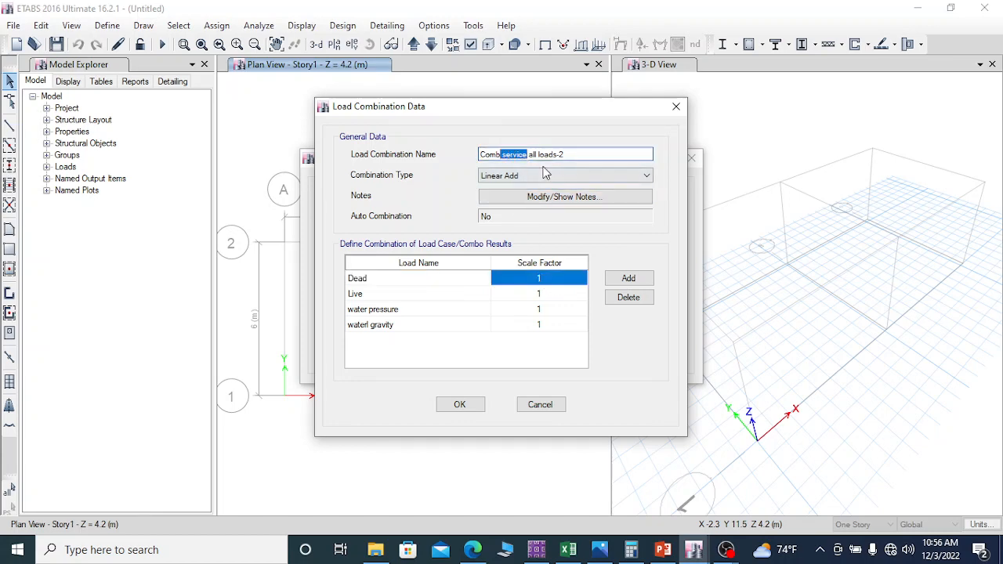
{"action": "key", "text": "BackSpace"}
{"action": "type", "text": "ult"}
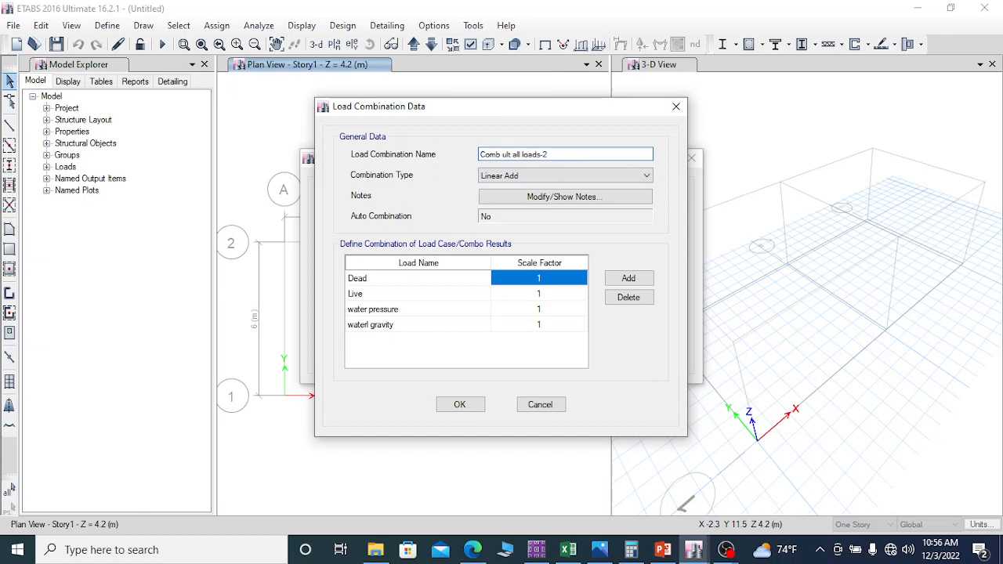
{"action": "left_click", "coordinate": [545, 278]}
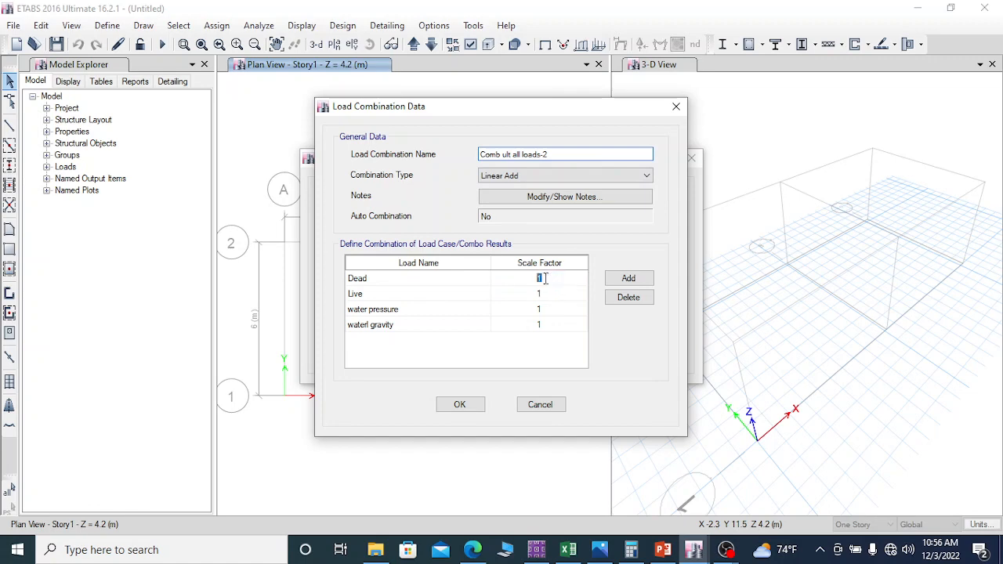
{"action": "left_click_drag", "start_coordinate": [546, 279], "coordinate": [531, 279]}
{"action": "type", "text": "1.35"}
{"action": "left_click", "coordinate": [540, 294]}
{"action": "left_click", "coordinate": [540, 294]}
{"action": "double_click", "coordinate": [540, 294]}
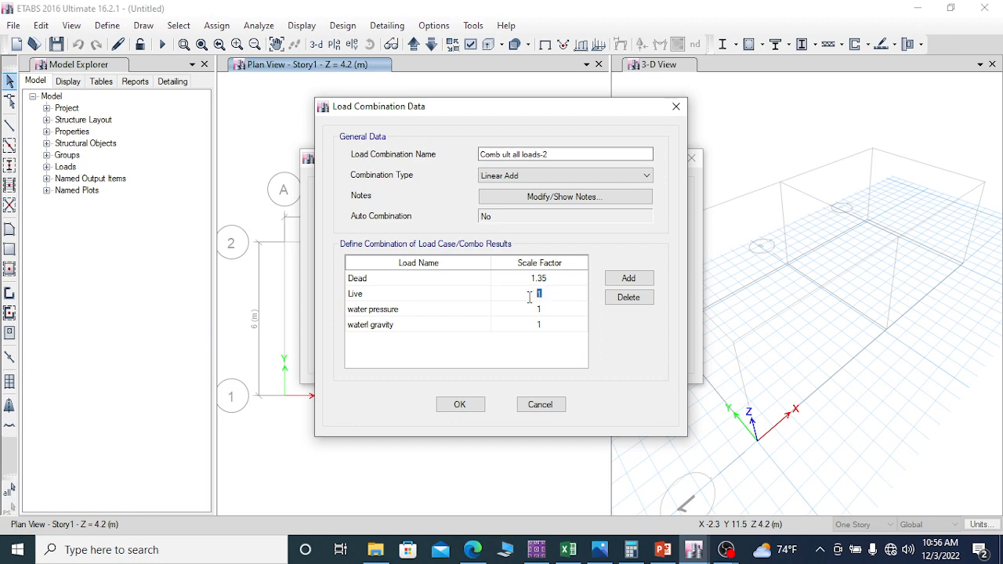
{"action": "type", "text": "1.5"}
{"action": "left_click", "coordinate": [548, 308]}
{"action": "left_click", "coordinate": [548, 308]}
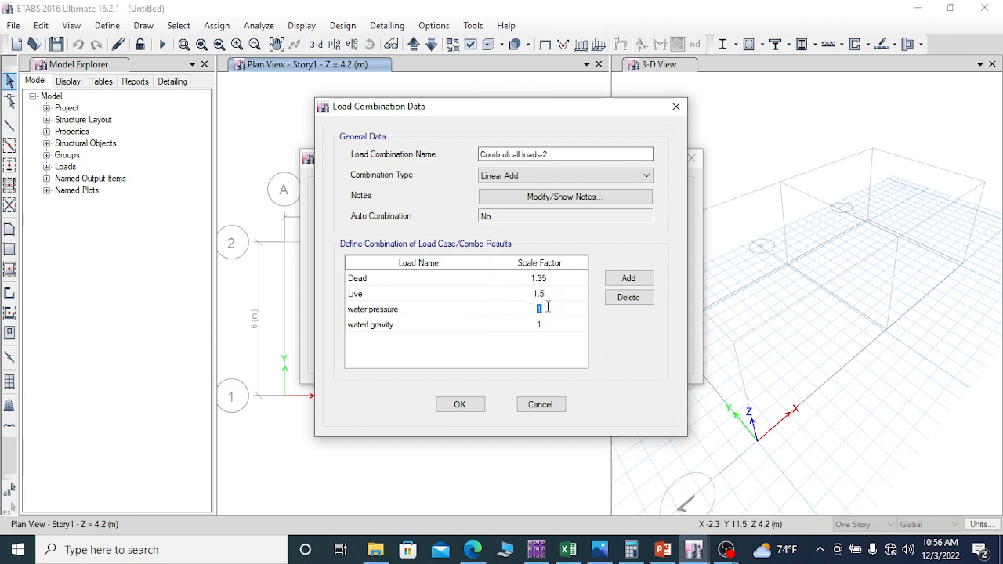
{"action": "type", "text": "1"}
{"action": "double_click", "coordinate": [546, 326]}
{"action": "left_click_drag", "start_coordinate": [550, 323], "coordinate": [523, 326]}
{"action": "type", "text": "1."}
{"action": "left_click", "coordinate": [679, 108]}
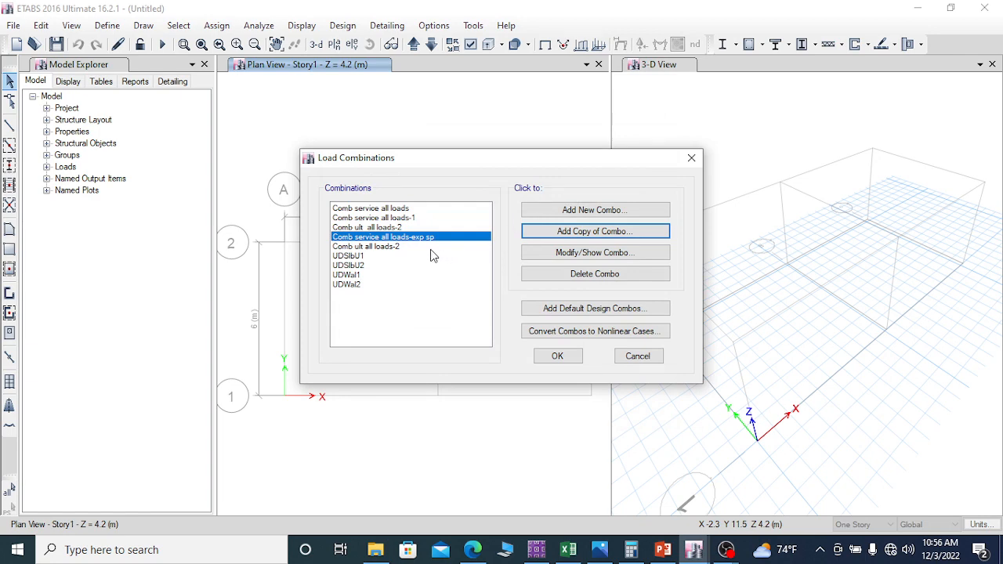
Step: Create a copy of the "Comb service all loads-1" combination and enter "Comb ult all loads-2" as its name
{"action": "left_click", "coordinate": [376, 248]}
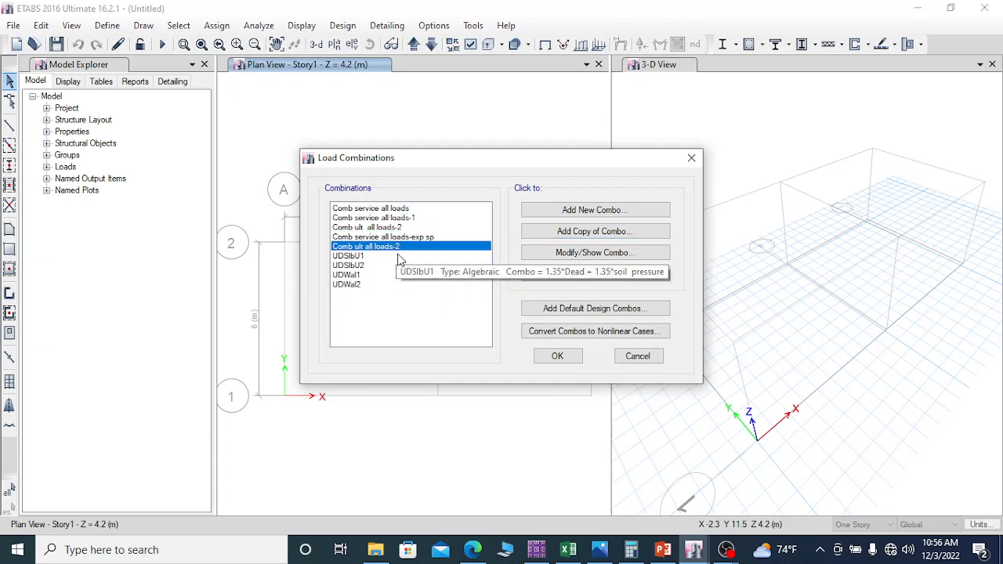
{"action": "left_click", "coordinate": [379, 238]}
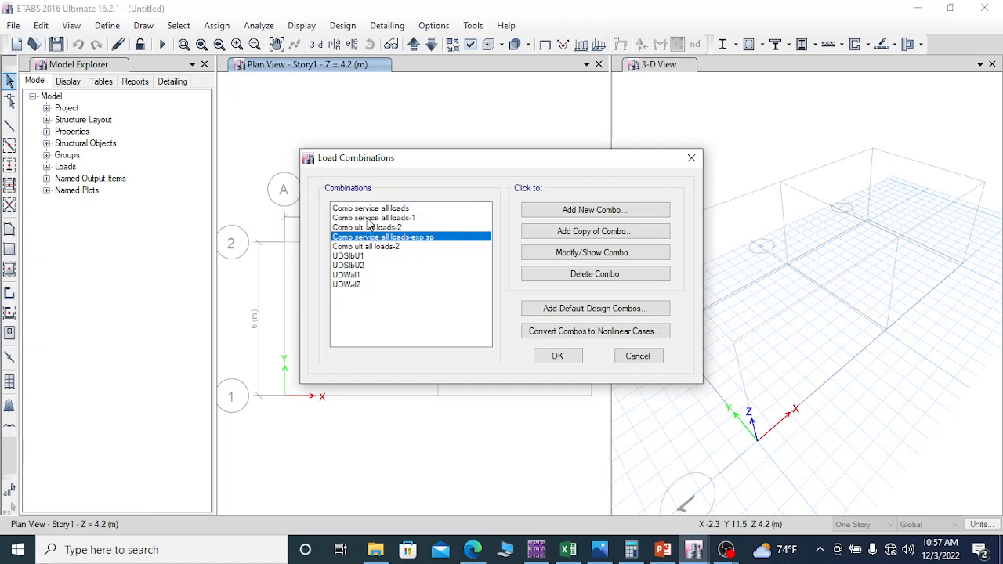
{"action": "left_click", "coordinate": [370, 218]}
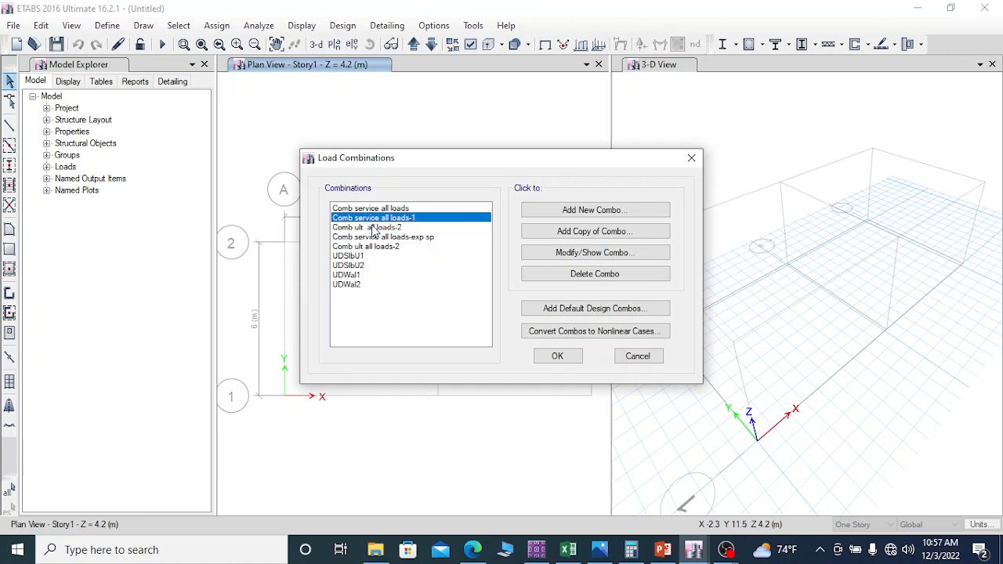
{"action": "left_click", "coordinate": [589, 232]}
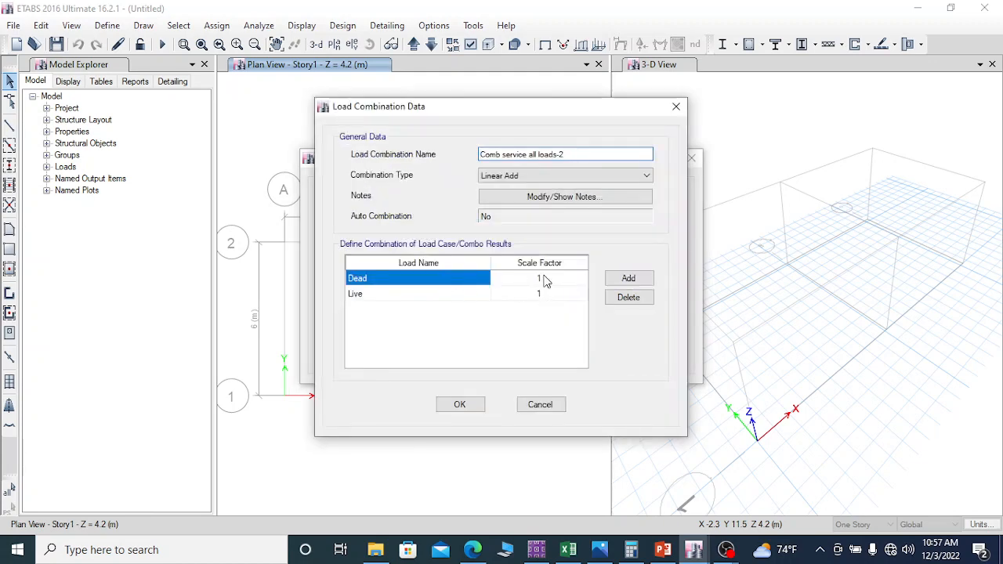
{"action": "left_click_drag", "start_coordinate": [526, 156], "coordinate": [506, 158]}
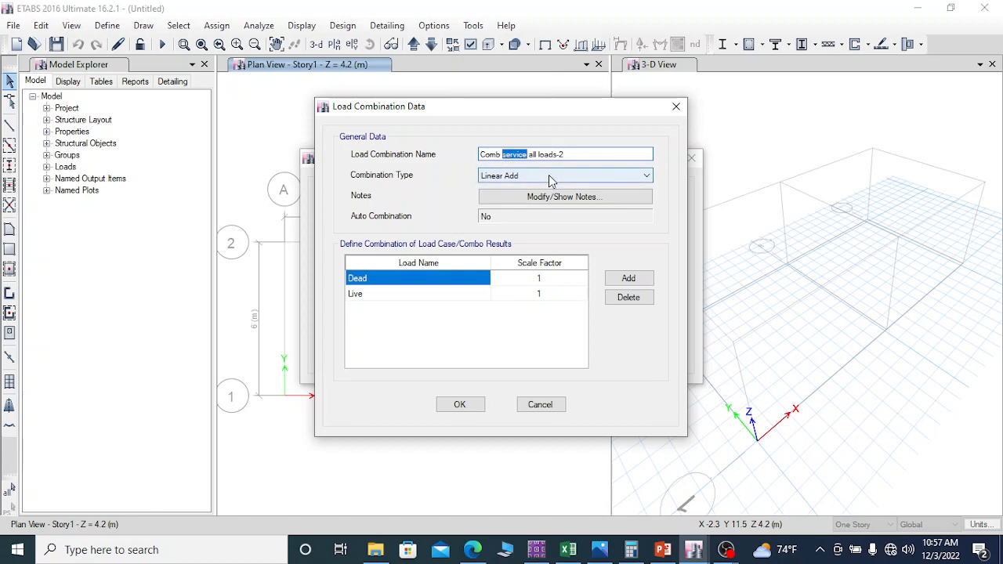
{"action": "type", "text": "ult"}
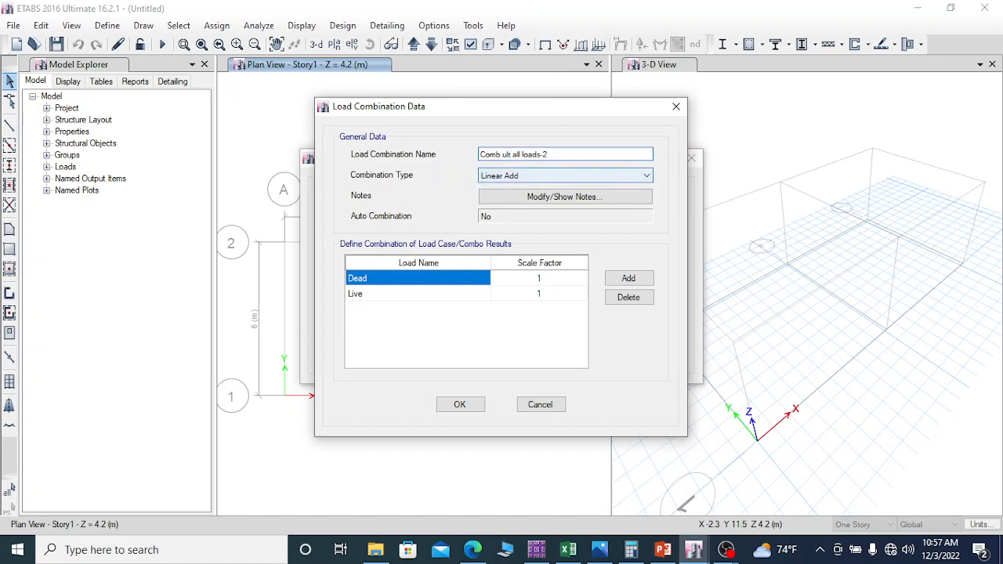
Step: Set the scale factors in the copied combination to 1.35 for Dead and 1.5 for Live
{"action": "left_click", "coordinate": [549, 278]}
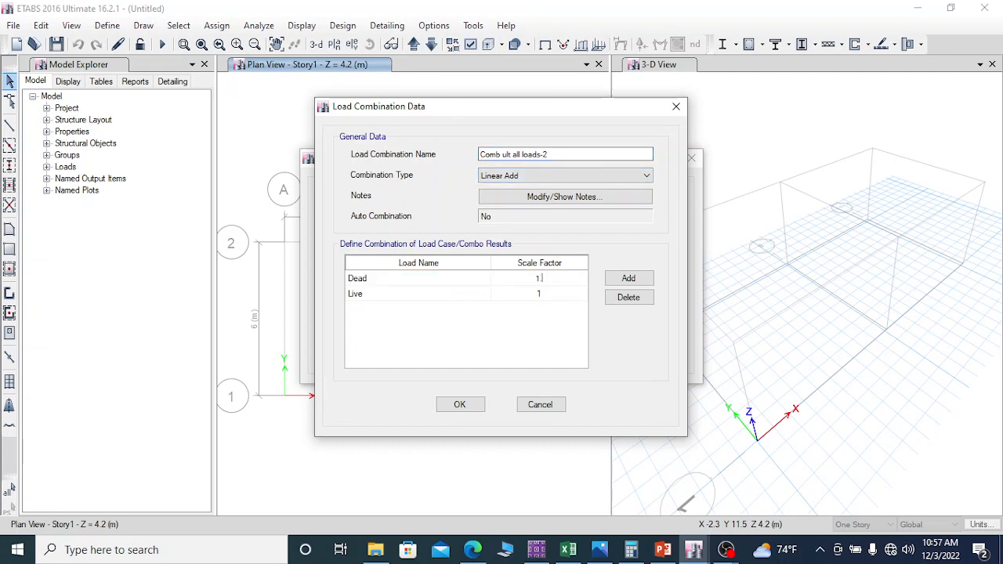
{"action": "left_click", "coordinate": [544, 294]}
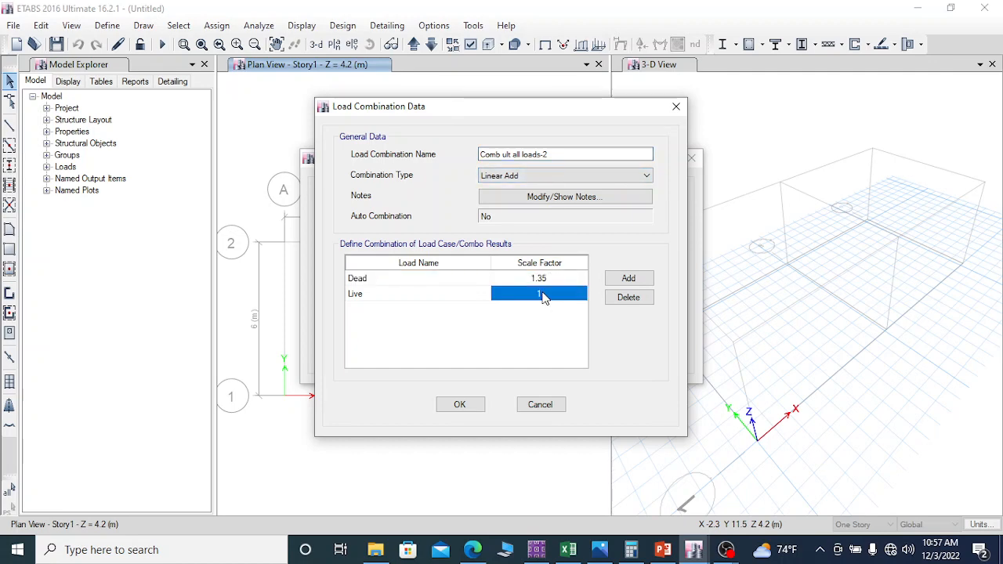
{"action": "left_click", "coordinate": [550, 291]}
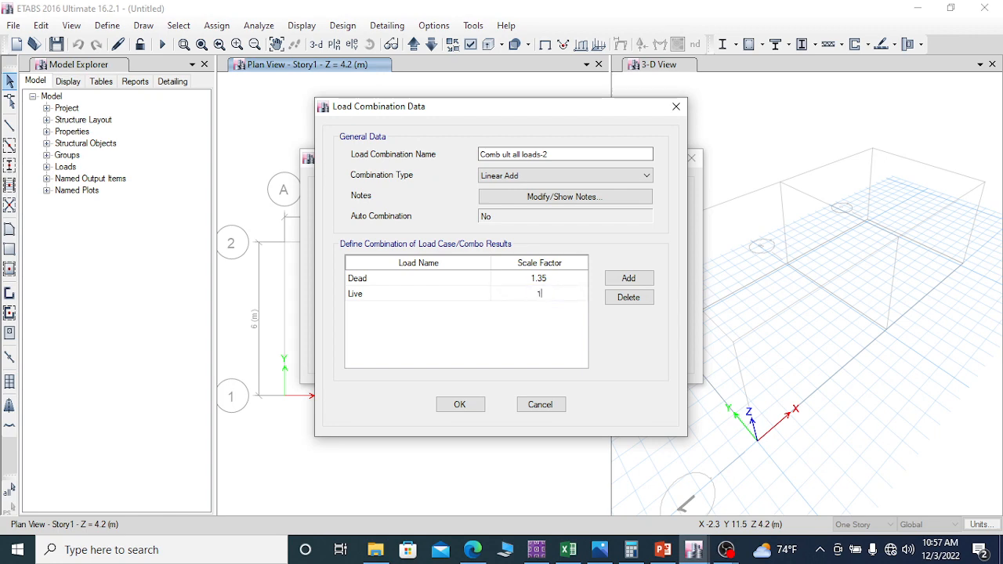
Step: Try to accept the copy as "Comb ult all loads-2", including with two spaces after "ult"
{"action": "left_click", "coordinate": [460, 405]}
{"action": "left_click", "coordinate": [555, 324]}
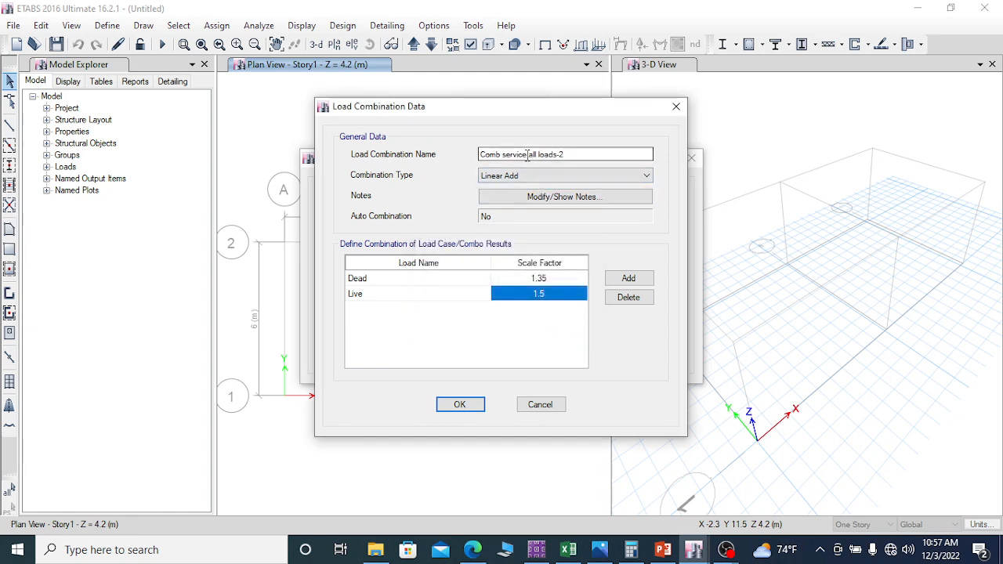
{"action": "left_click_drag", "start_coordinate": [527, 154], "coordinate": [502, 154]}
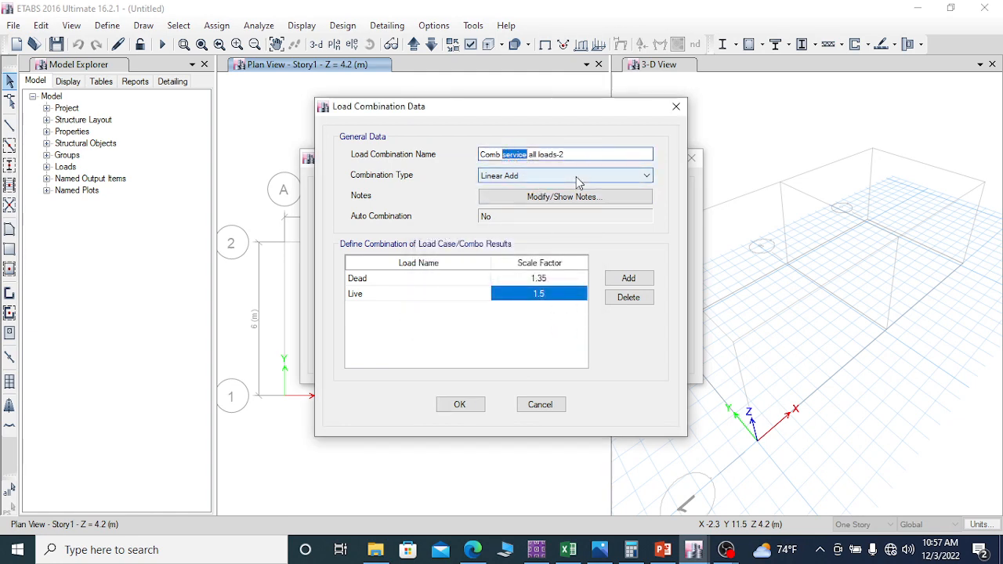
{"action": "type", "text": "ult"}
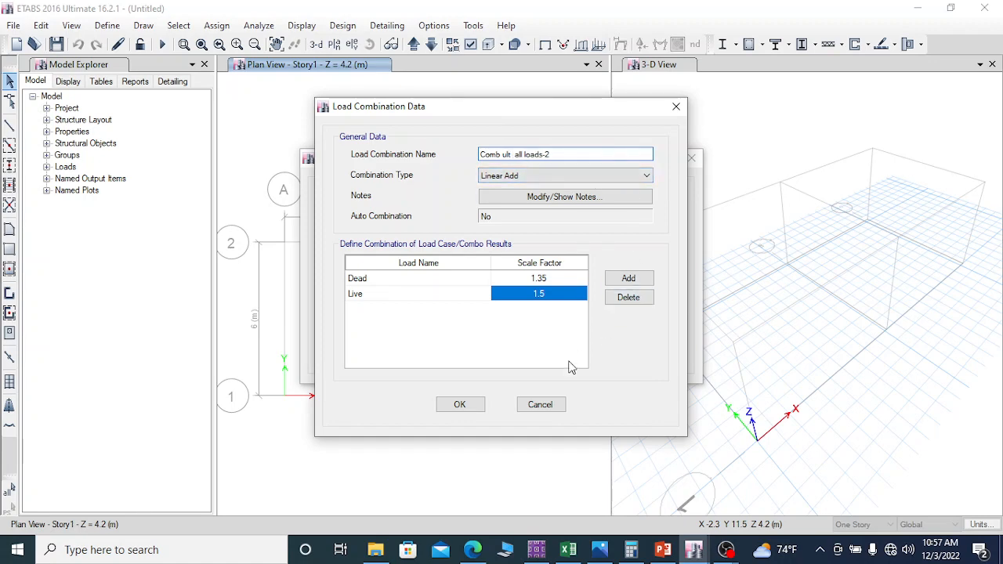
{"action": "left_click", "coordinate": [460, 405]}
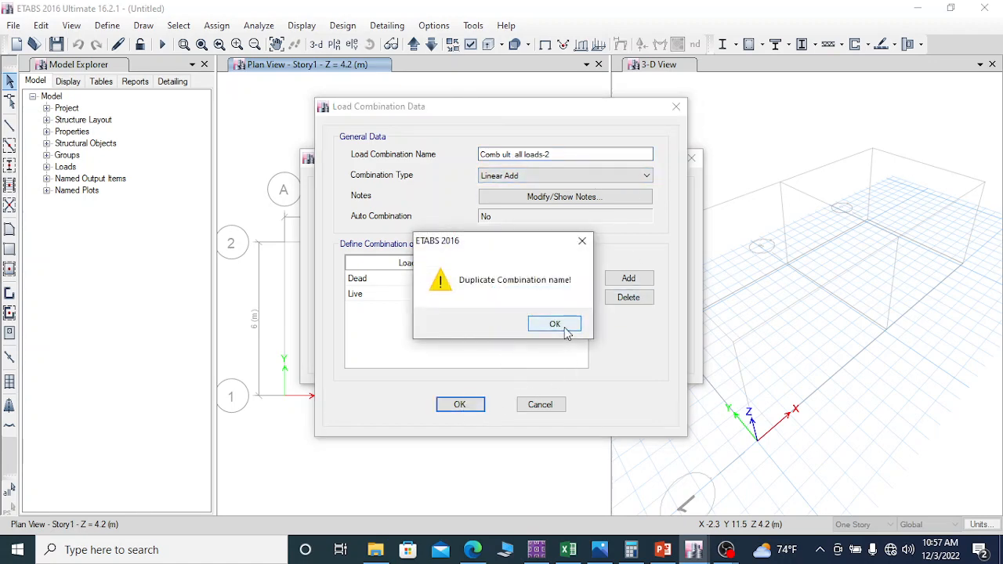
{"action": "left_click", "coordinate": [584, 244]}
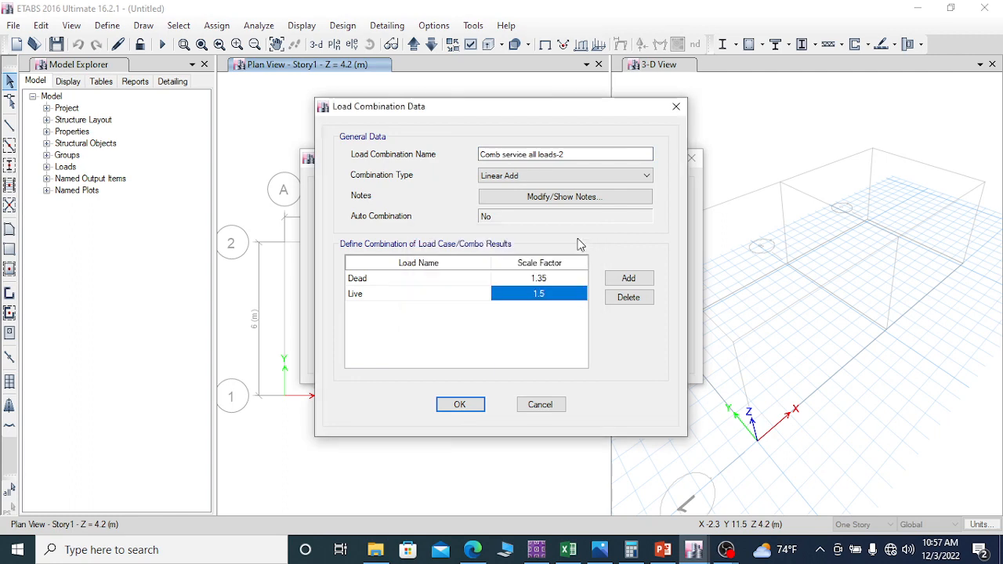
Step: Rename the copied combination as "Comb ult all loads 2", accept it, and confirm the load combinations list
{"action": "left_click_drag", "start_coordinate": [528, 155], "coordinate": [508, 153]}
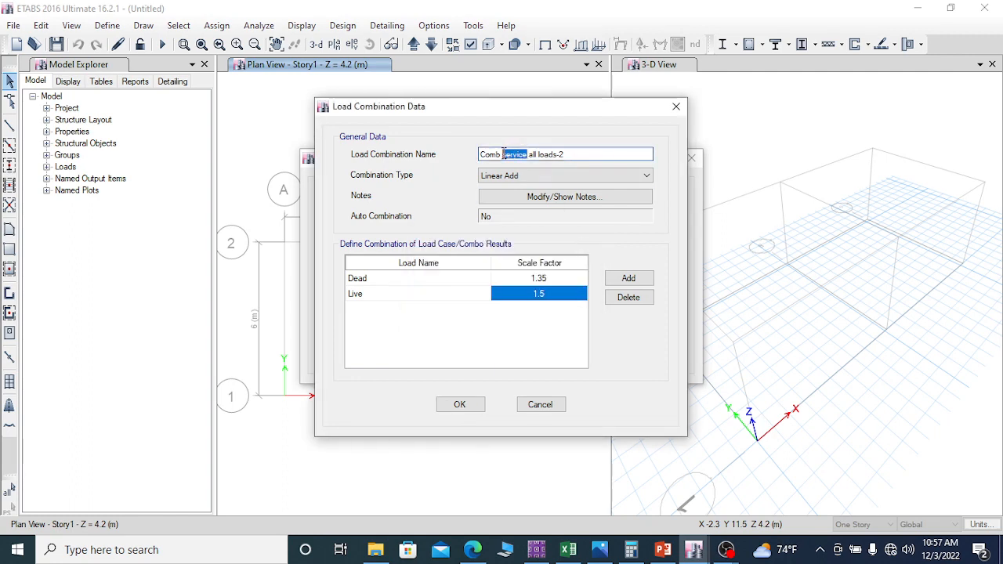
{"action": "type", "text": "ul"}
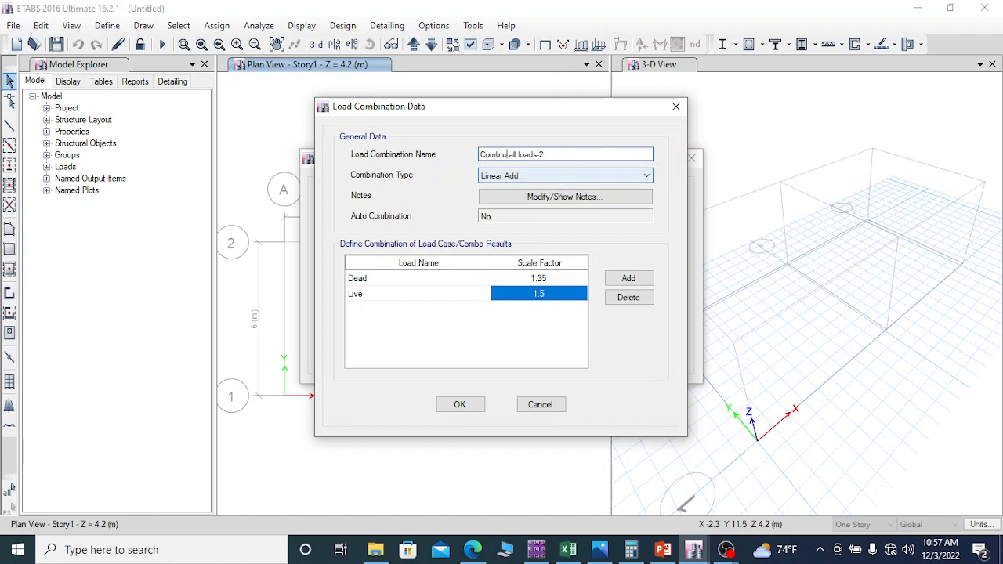
{"action": "type", "text": "t"}
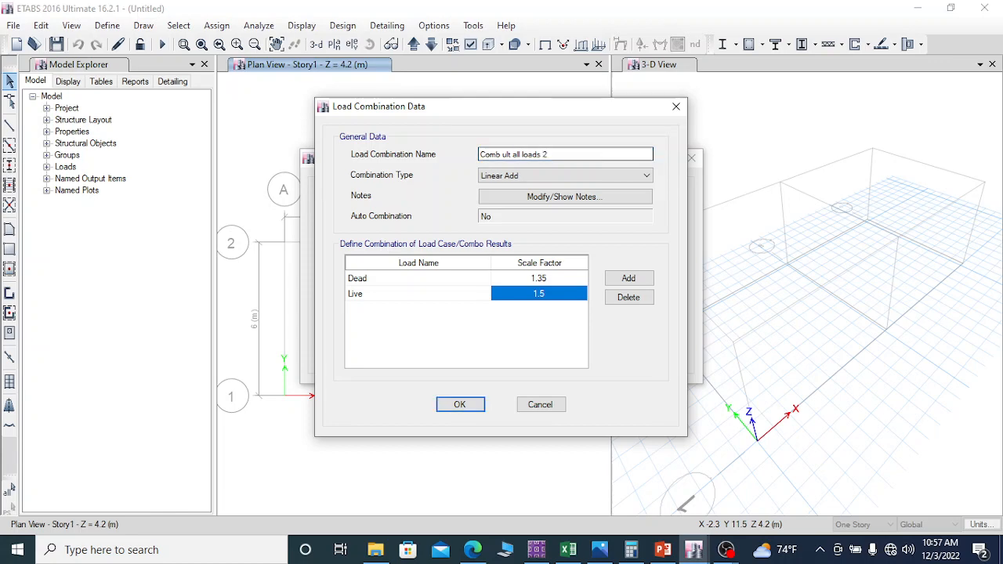
{"action": "left_click", "coordinate": [460, 405]}
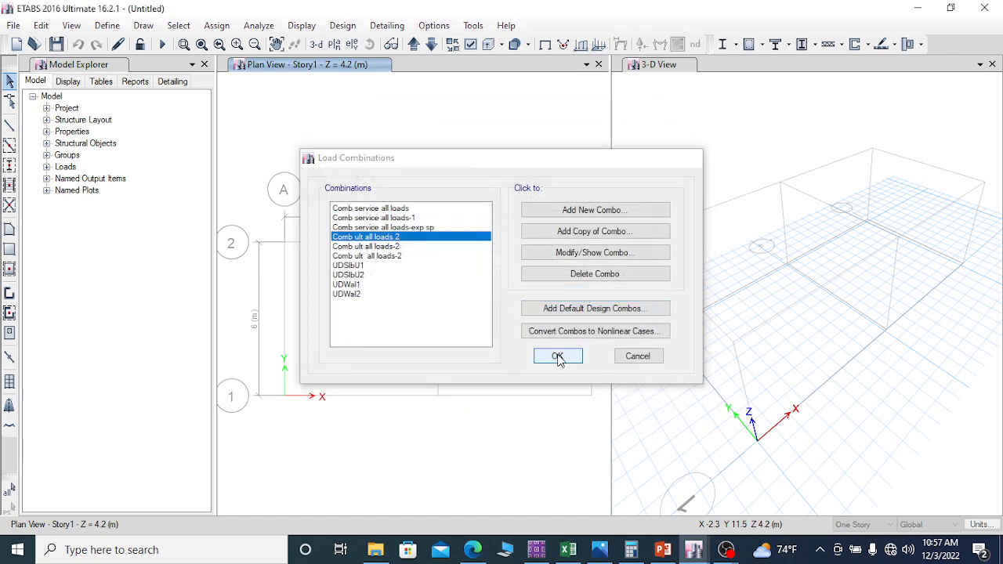
{"action": "left_click", "coordinate": [557, 356]}
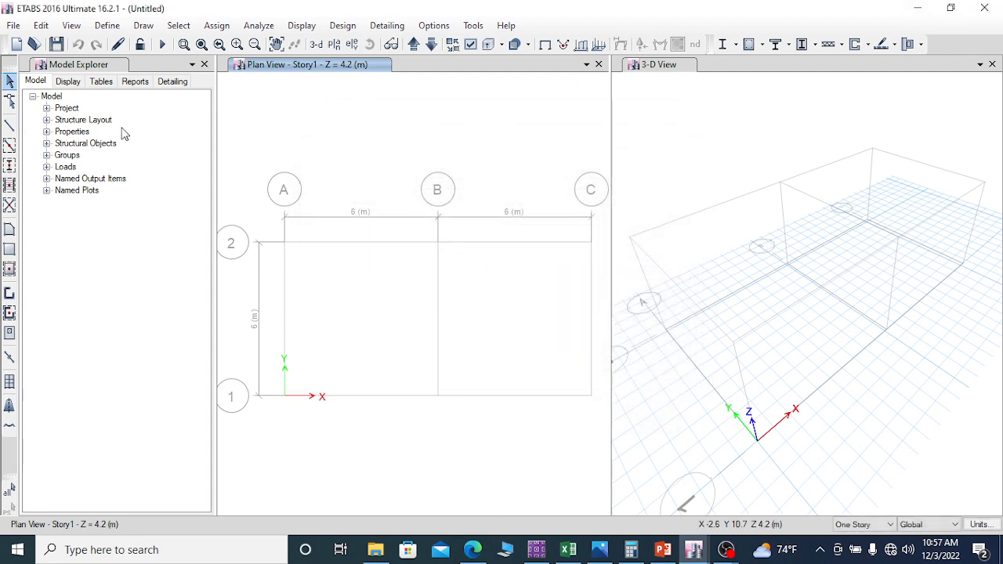
{"action": "left_click", "coordinate": [108, 25]}
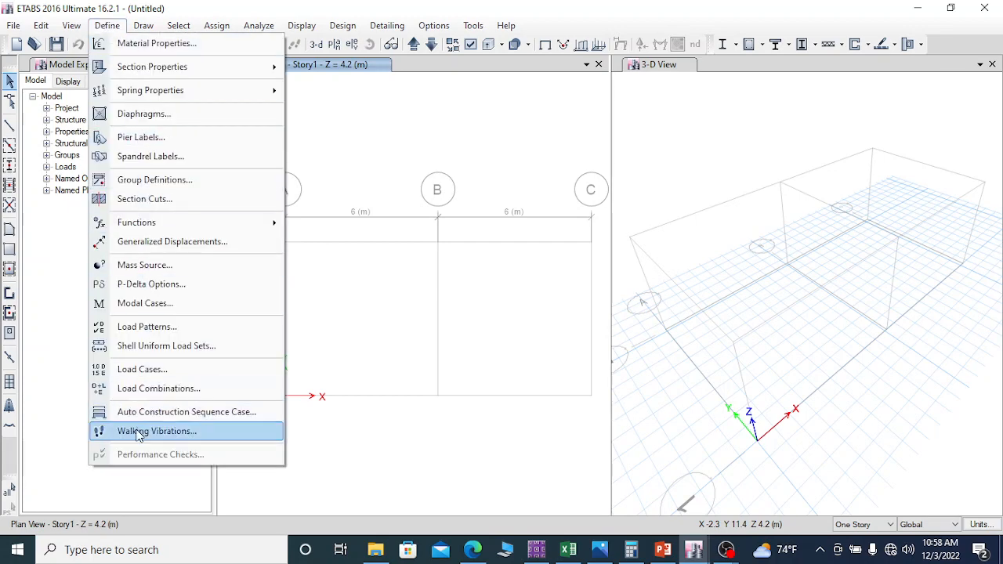
{"action": "left_click", "coordinate": [107, 27]}
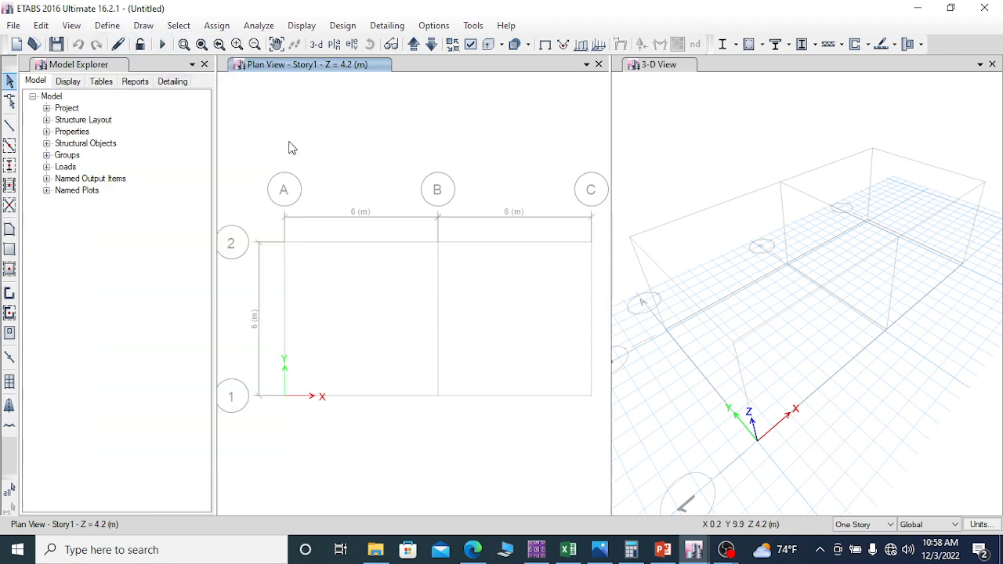
Step: Draw the four perimeter walls with the Wall300 property around the grid, from A2 through C2, C1 and A1 back to A2
{"action": "left_click", "coordinate": [10, 294]}
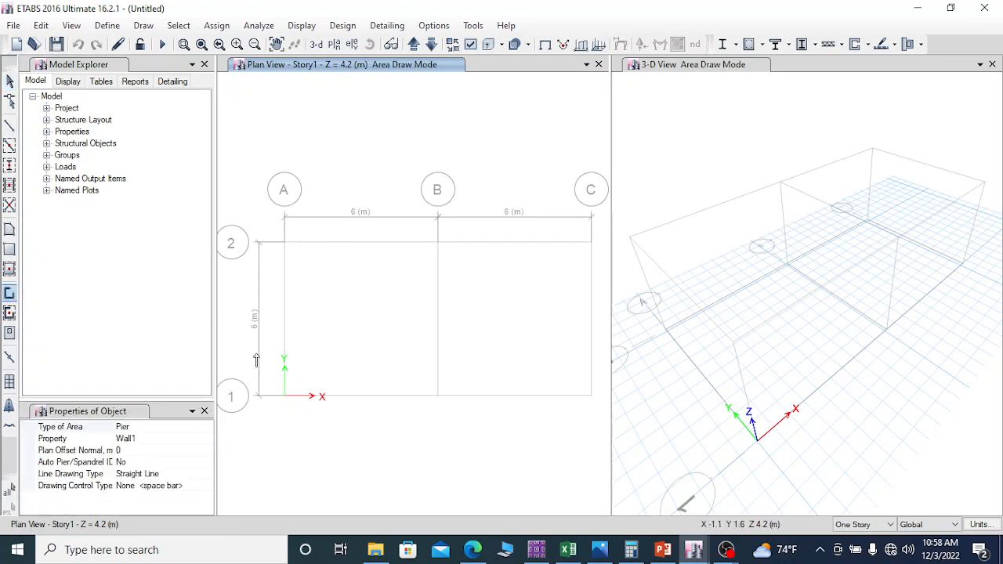
{"action": "left_click", "coordinate": [141, 443]}
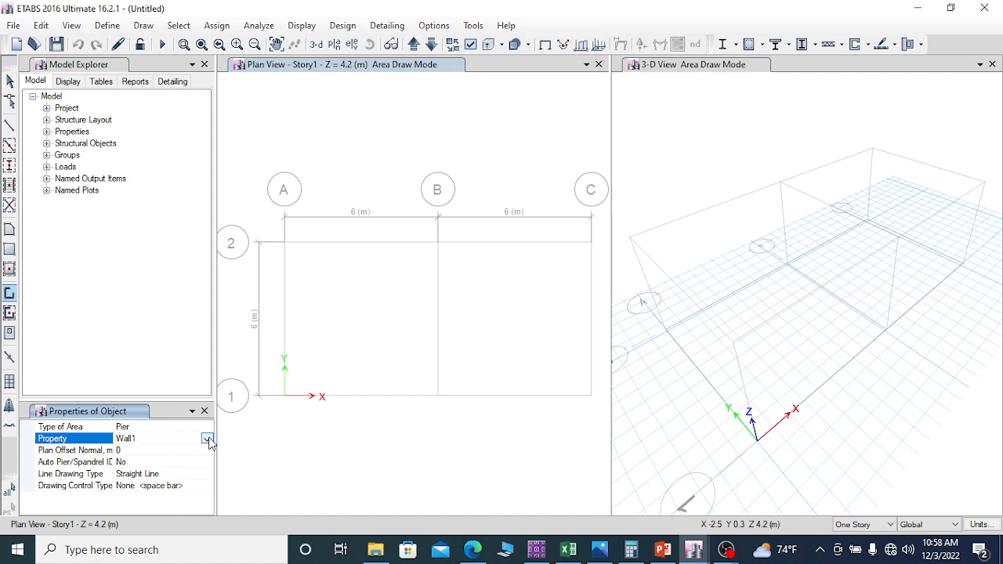
{"action": "left_click", "coordinate": [207, 439]}
{"action": "left_click", "coordinate": [133, 479]}
{"action": "left_click", "coordinate": [284, 243]}
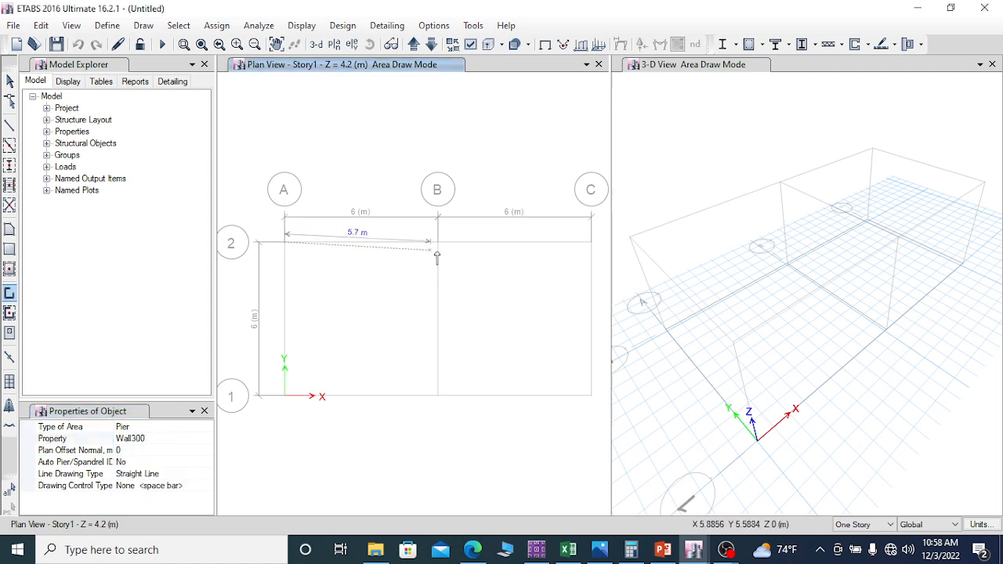
{"action": "left_click", "coordinate": [590, 245]}
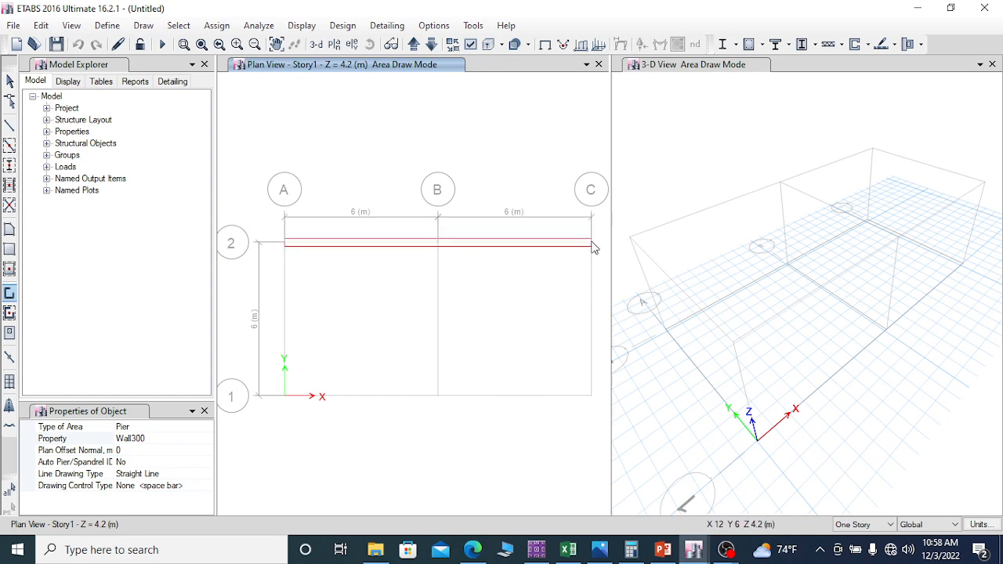
{"action": "left_click", "coordinate": [591, 397]}
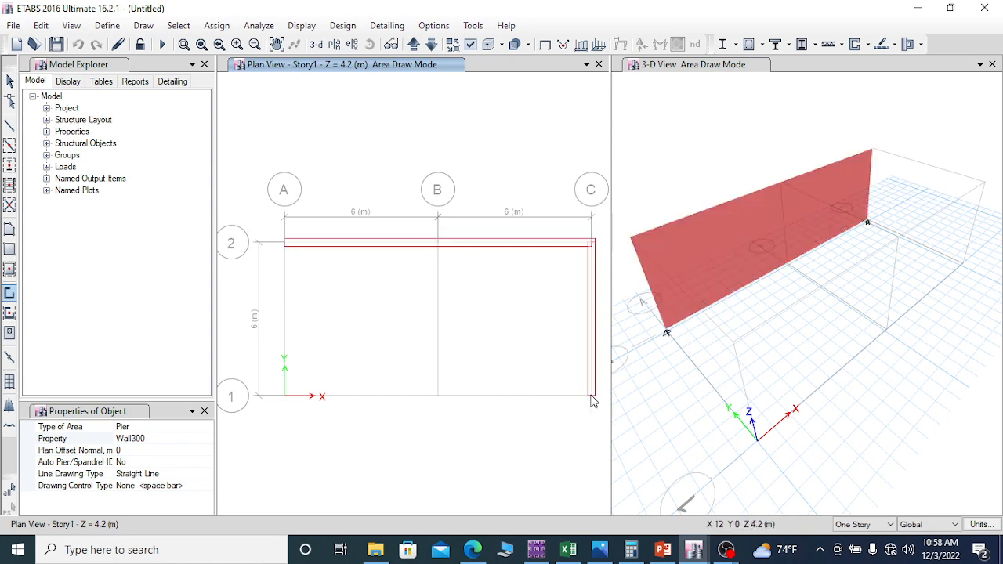
{"action": "left_click", "coordinate": [285, 399]}
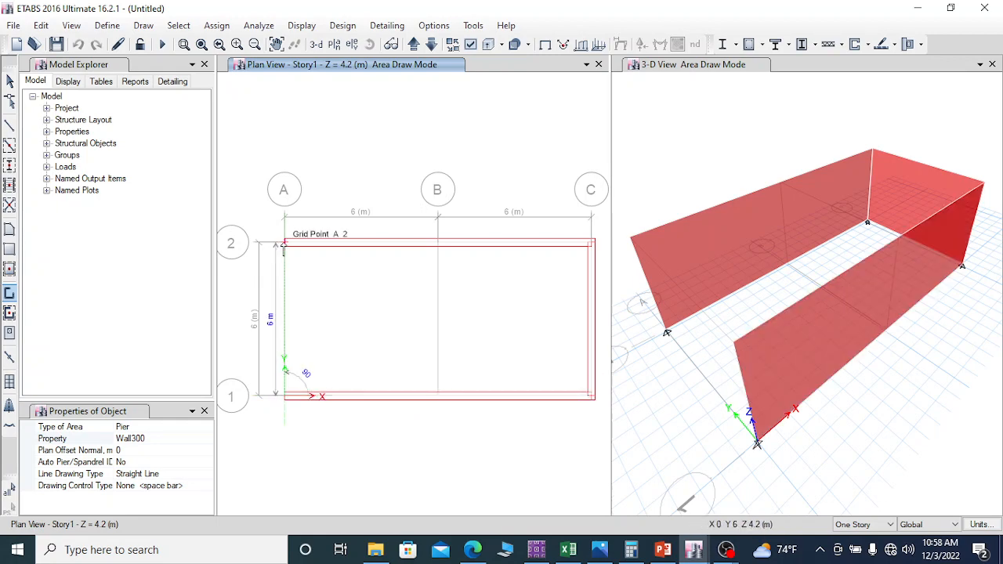
{"action": "left_click", "coordinate": [286, 244]}
{"action": "right_click", "coordinate": [337, 265]}
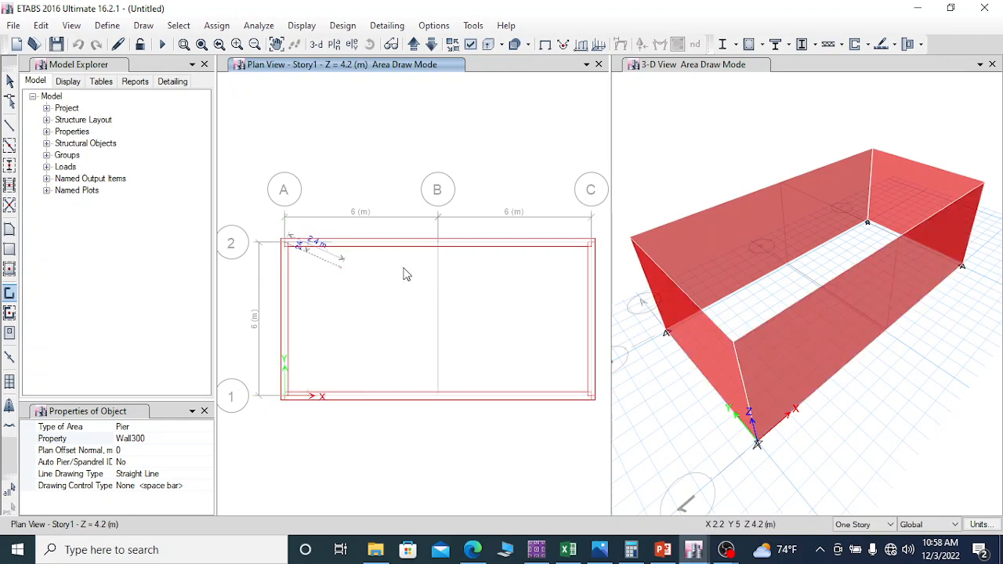
Step: Draw a dividing Wall300 wall along grid line B from grid line 2 to grid line 1
{"action": "left_click", "coordinate": [438, 244]}
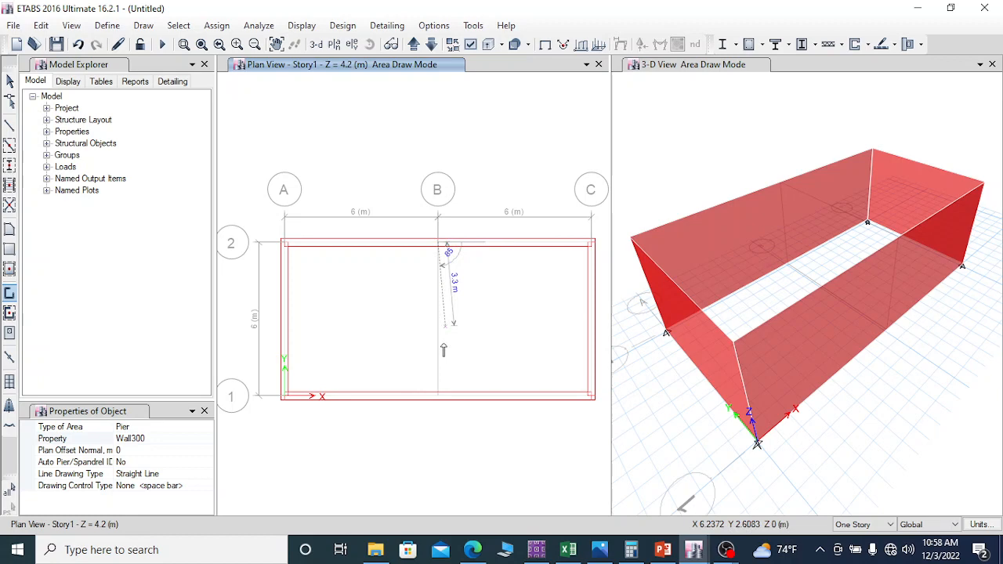
{"action": "left_click", "coordinate": [455, 382]}
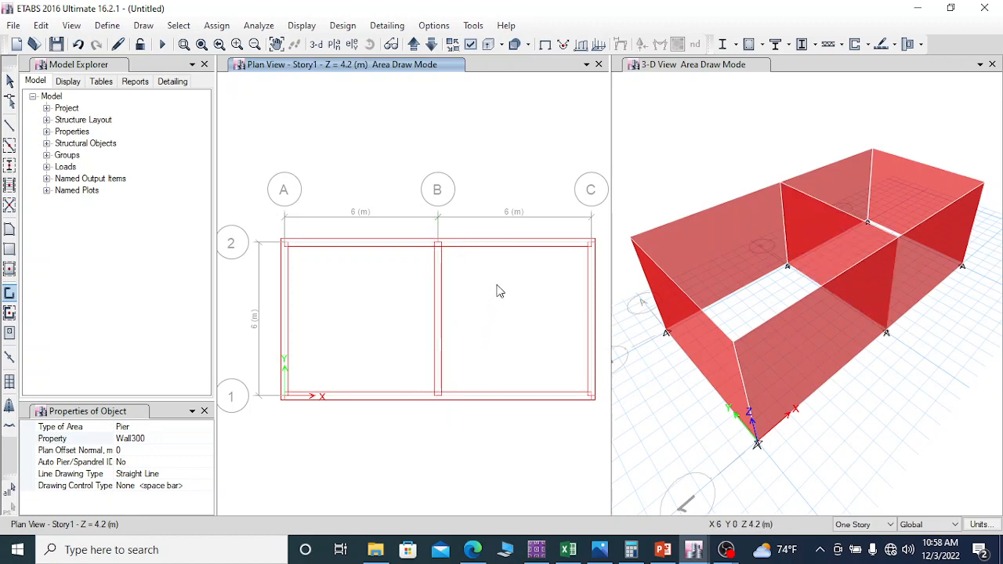
{"action": "right_click", "coordinate": [307, 159]}
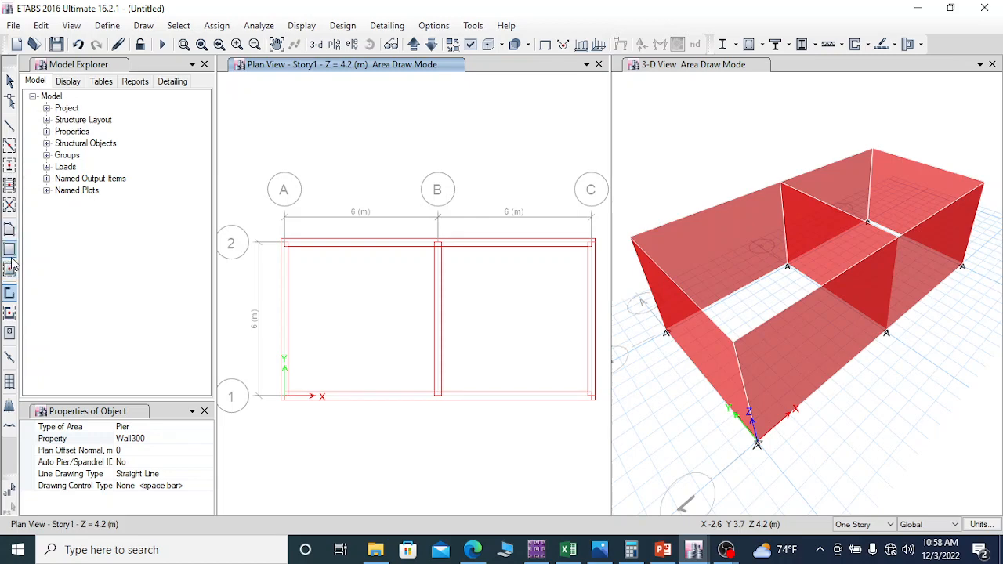
Step: Draw a floor with the "Slab top" property over the whole Story1 plan, through corners A2, C2, C1 and A1
{"action": "left_click", "coordinate": [10, 229]}
{"action": "left_click", "coordinate": [164, 427]}
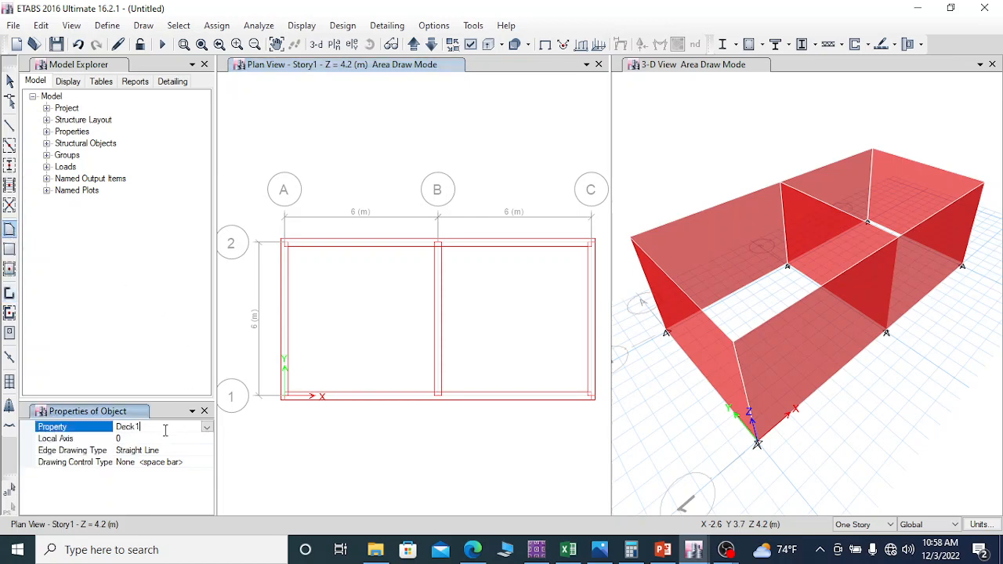
{"action": "left_click", "coordinate": [208, 428]}
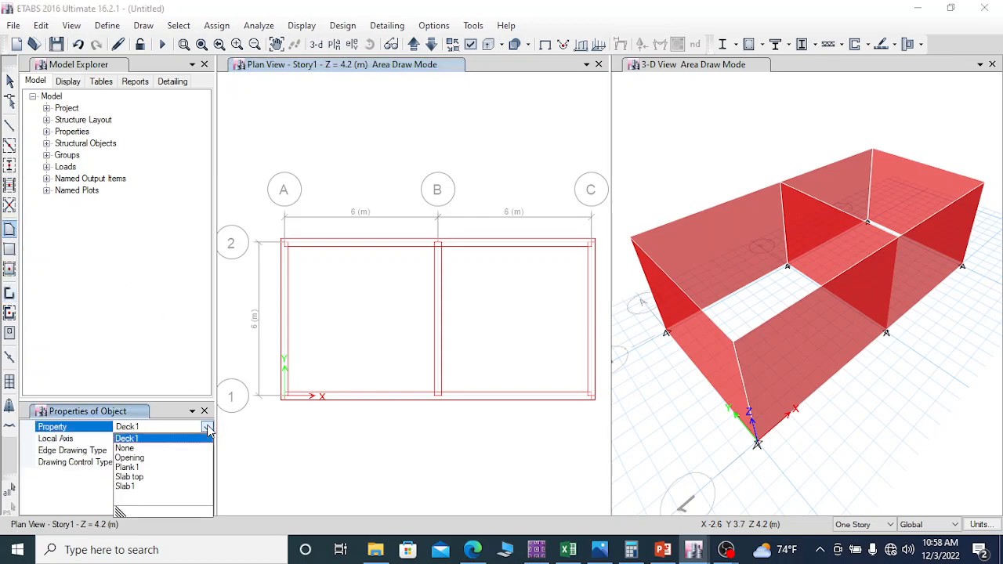
{"action": "left_click", "coordinate": [131, 476]}
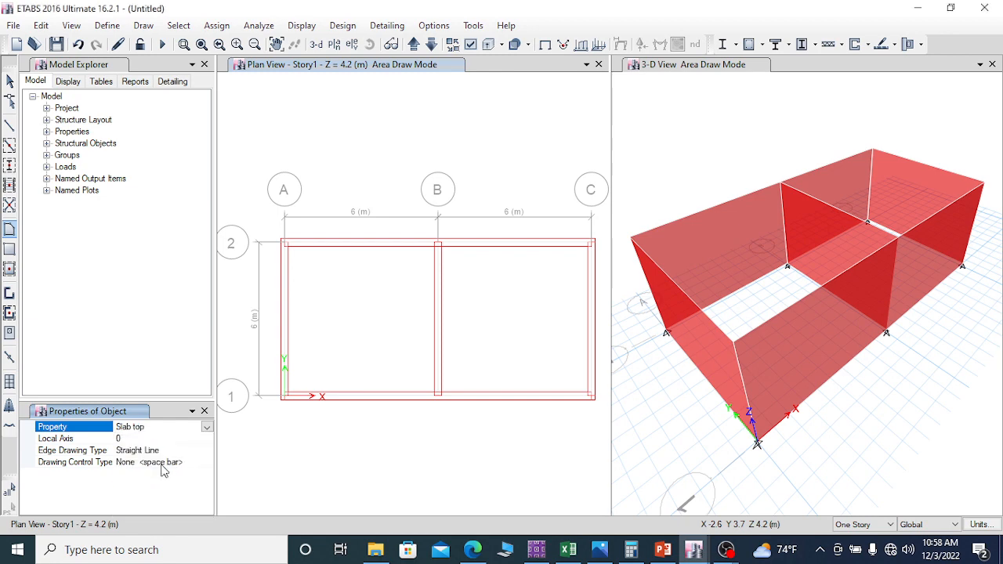
{"action": "left_click", "coordinate": [285, 246]}
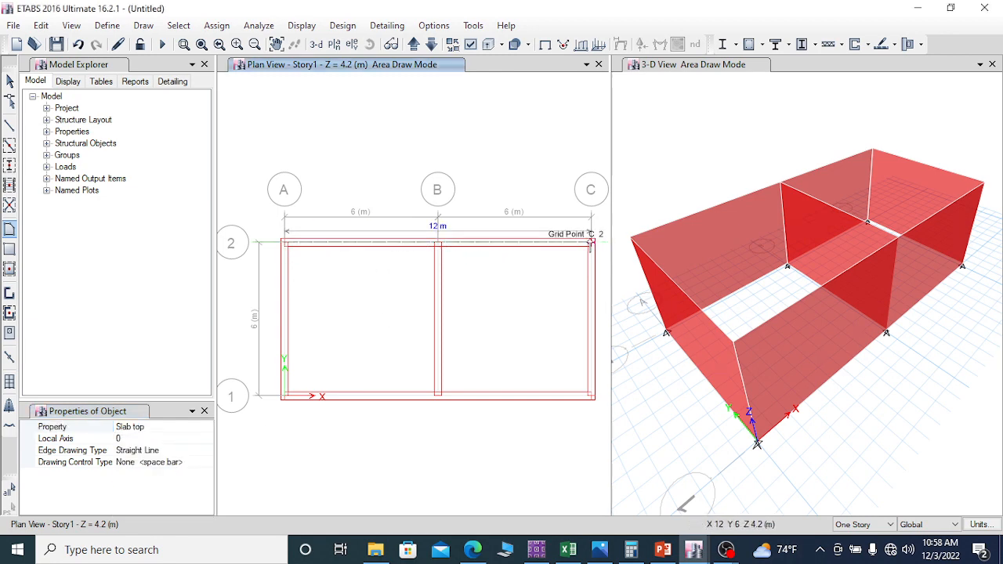
{"action": "left_click", "coordinate": [591, 245]}
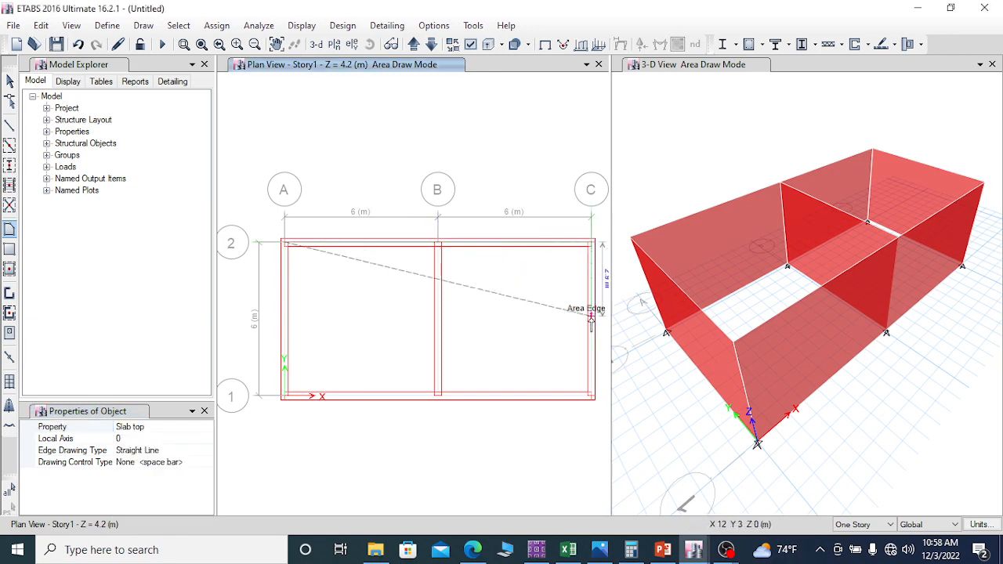
{"action": "left_click", "coordinate": [592, 398]}
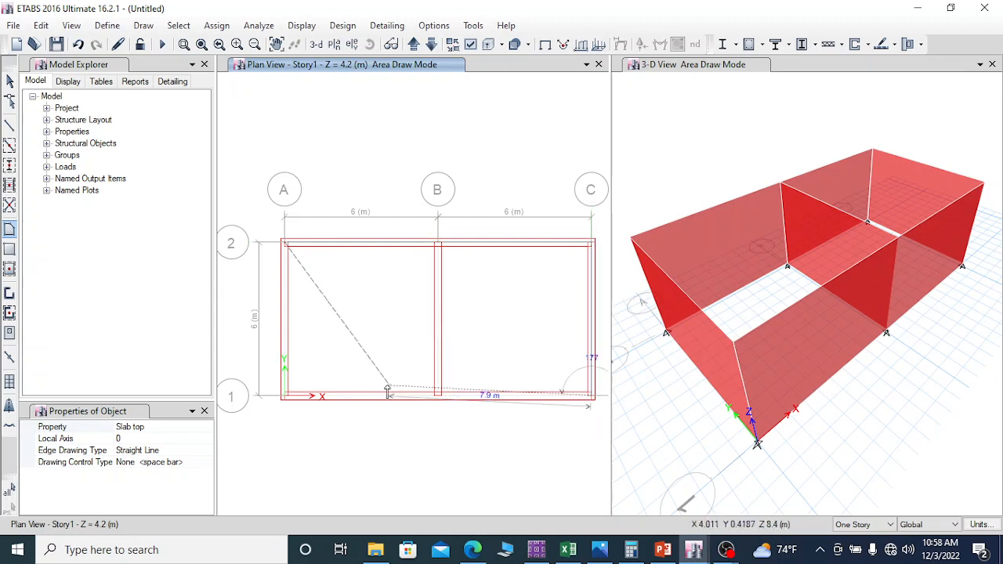
{"action": "left_click", "coordinate": [285, 397]}
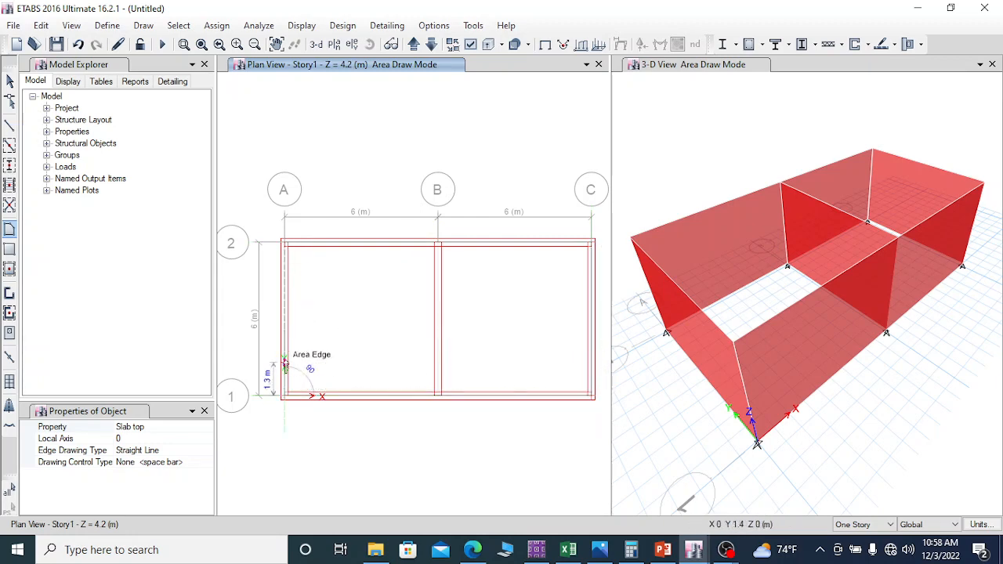
{"action": "double_click", "coordinate": [286, 243]}
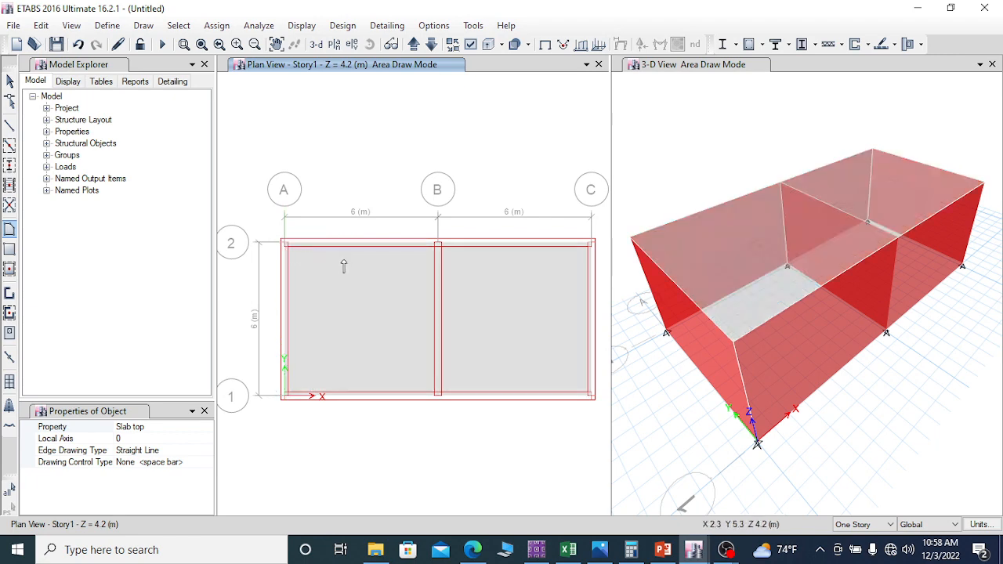
{"action": "left_click", "coordinate": [204, 411]}
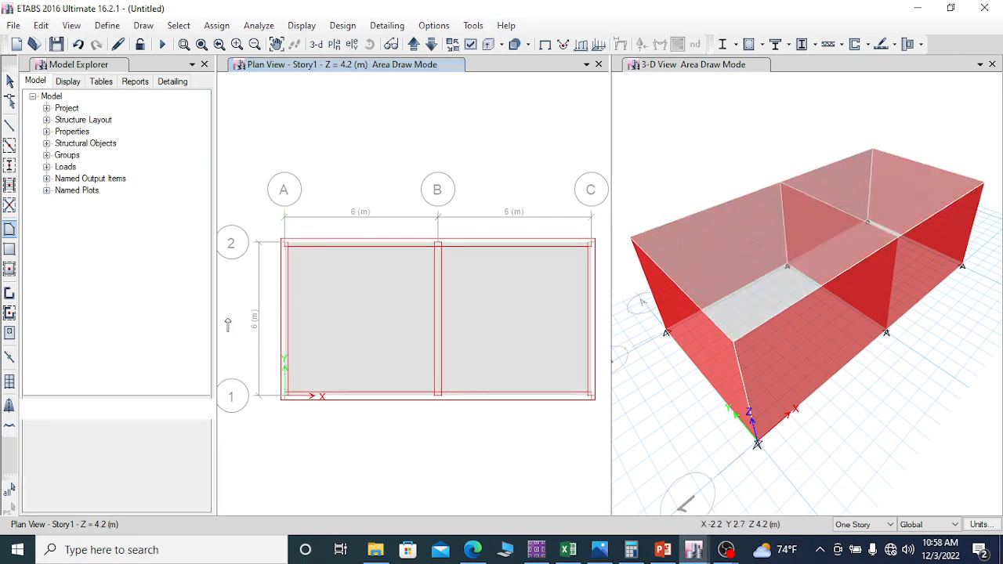
Step: Assign fixed restraints, with all translations and rotations restrained, to all the joints in the Base plan at Z = 0
{"action": "left_click", "coordinate": [431, 46]}
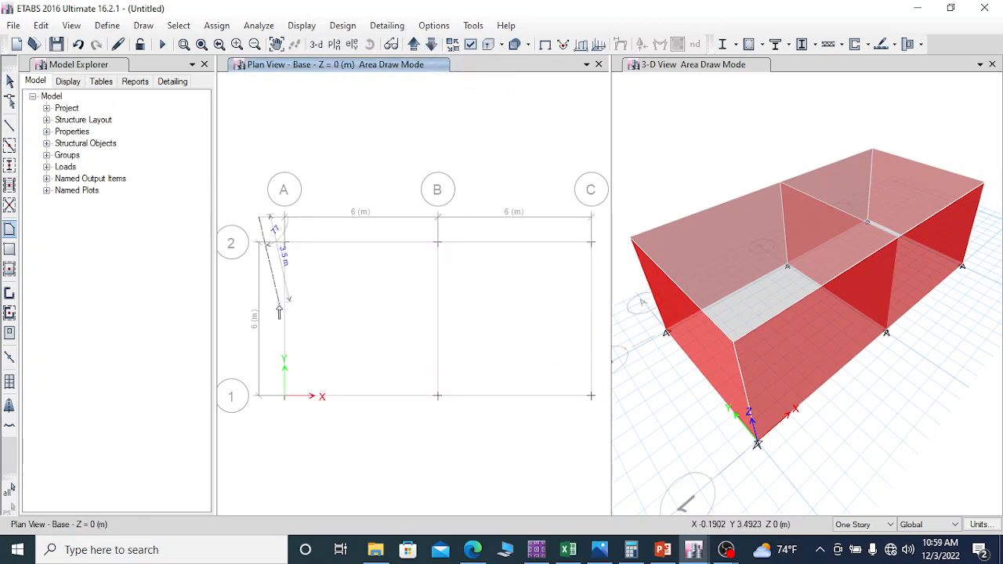
{"action": "left_click", "coordinate": [9, 81]}
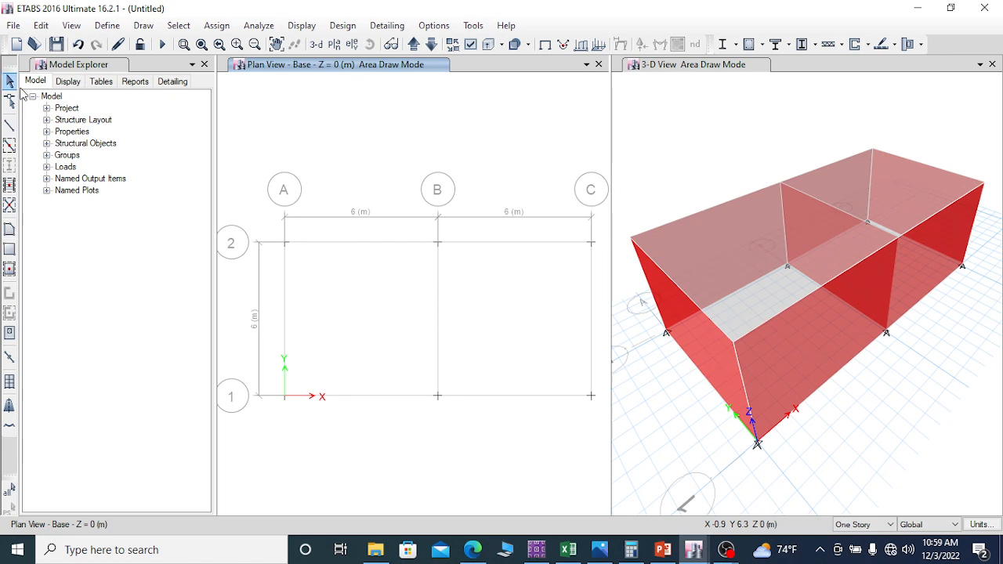
{"action": "mouse_move", "coordinate": [257, 215]}
{"action": "left_mouse_down"}
{"action": "mouse_move", "coordinate": [300, 335]}
{"action": "mouse_move", "coordinate": [535, 423]}
{"action": "mouse_move", "coordinate": [600, 437]}
{"action": "left_mouse_up"}
{"action": "left_click", "coordinate": [216, 25]}
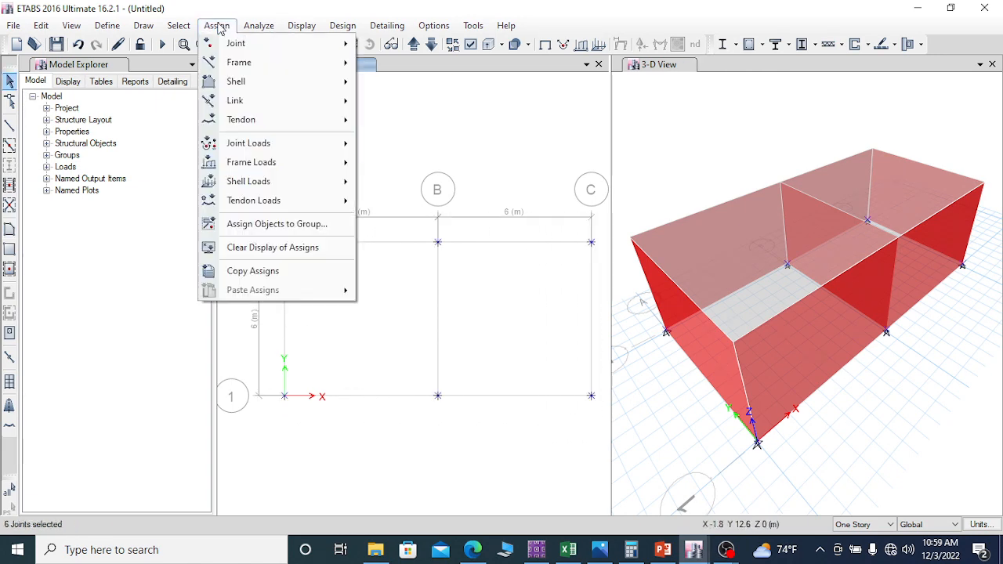
{"action": "mouse_move", "coordinate": [258, 43]}
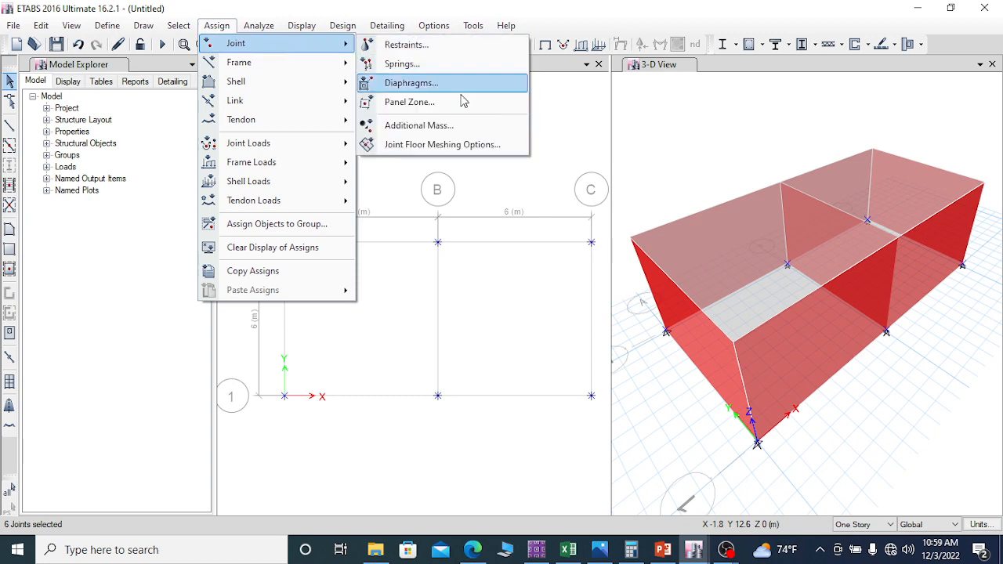
{"action": "left_click", "coordinate": [404, 46]}
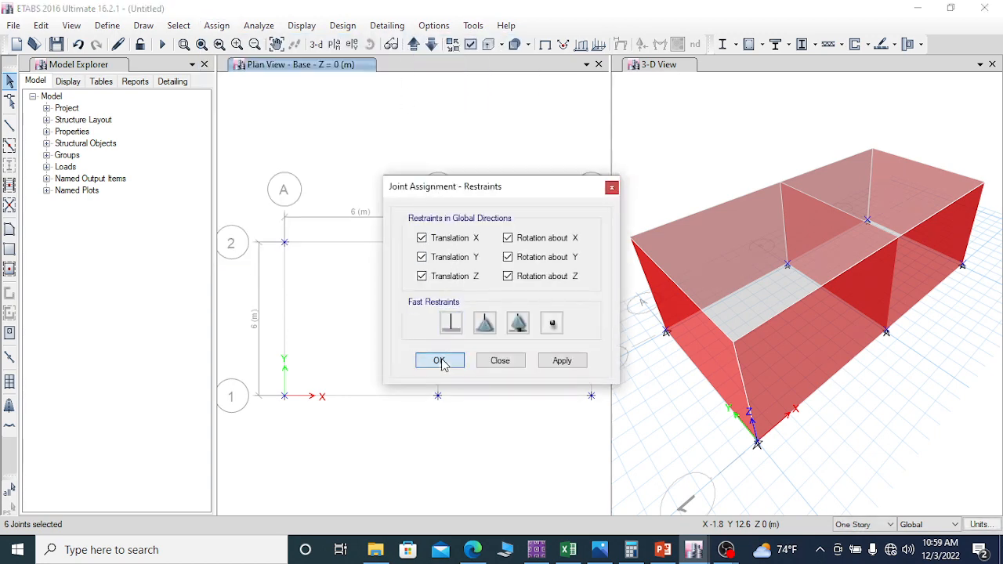
{"action": "left_click", "coordinate": [442, 361]}
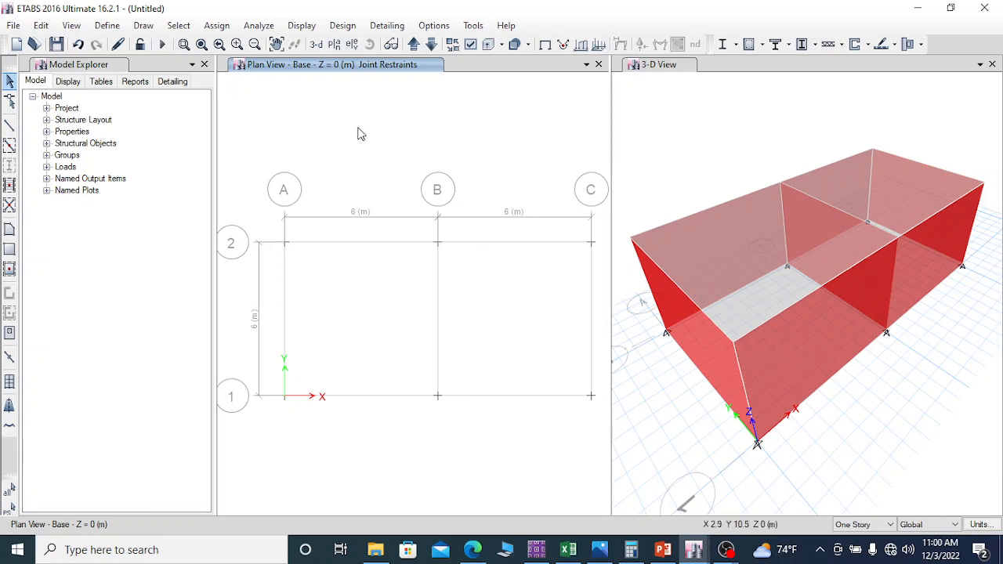
Step: Assign auto cookie-cut floor meshing to the "Slab top" slab, with further meshing to a maximum element size of 1000 mm
{"action": "left_click", "coordinate": [178, 26]}
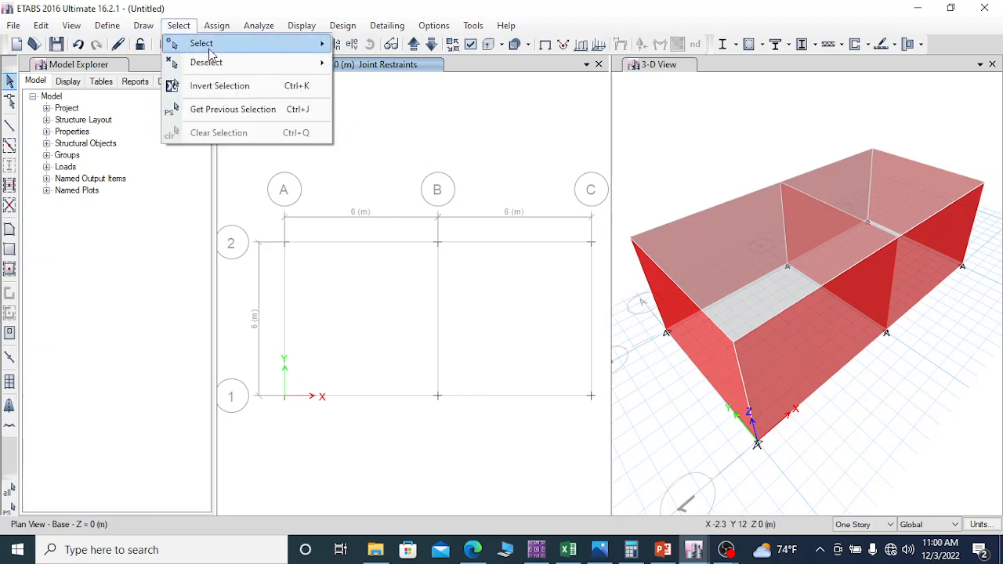
{"action": "mouse_move", "coordinate": [218, 47]}
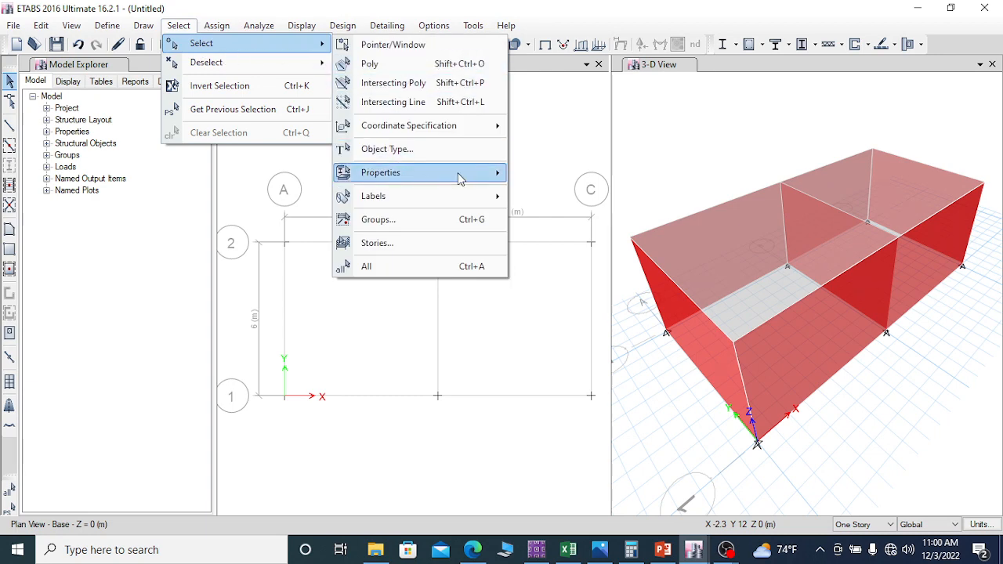
{"action": "mouse_move", "coordinate": [458, 180]}
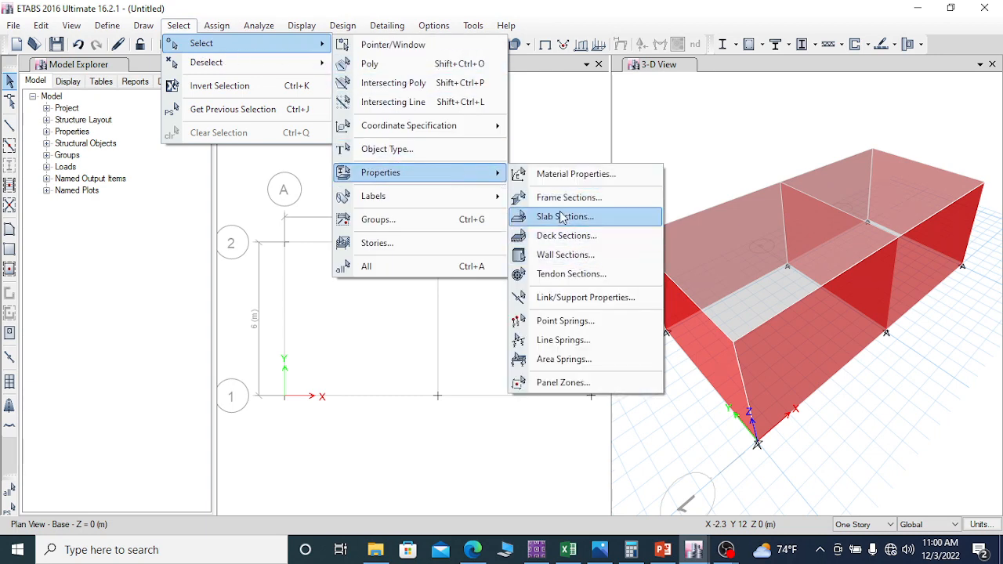
{"action": "left_click", "coordinate": [562, 220]}
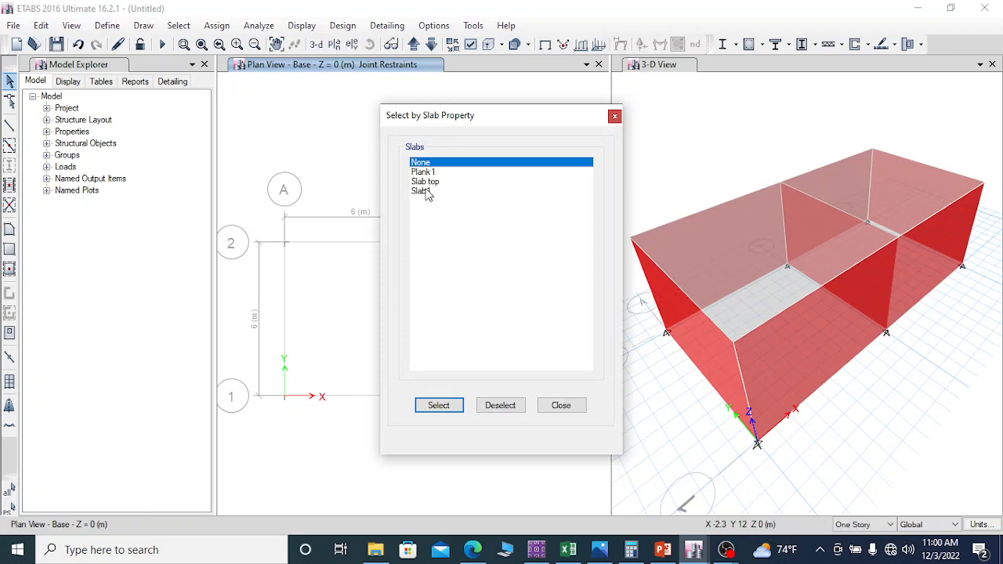
{"action": "left_click", "coordinate": [424, 183]}
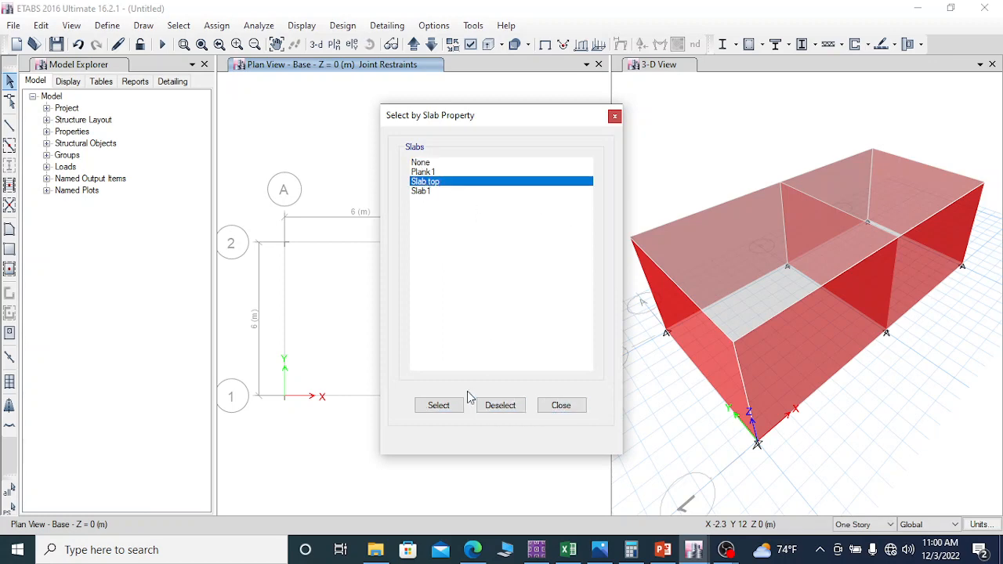
{"action": "left_click", "coordinate": [439, 410]}
{"action": "left_click", "coordinate": [562, 406]}
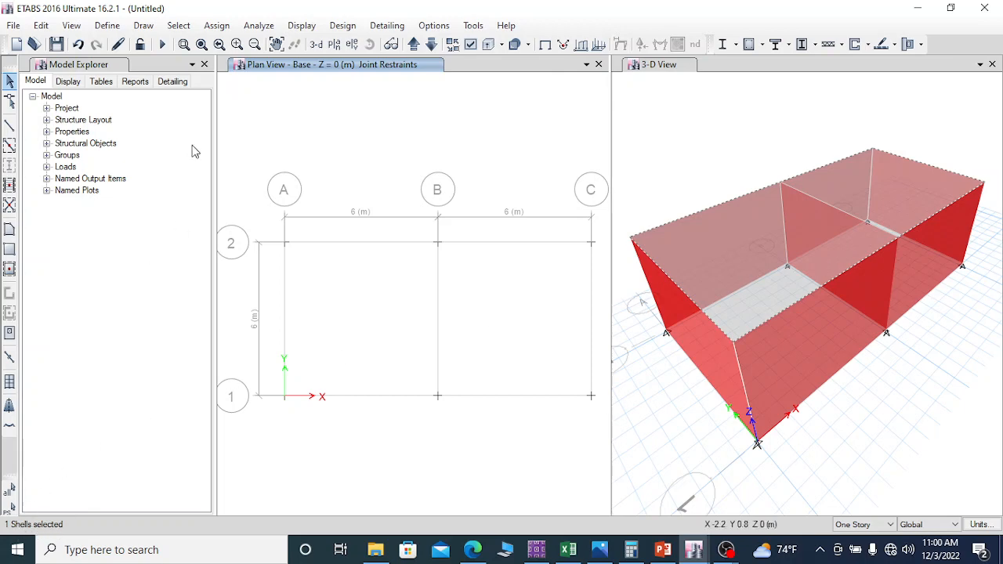
{"action": "left_click", "coordinate": [220, 26]}
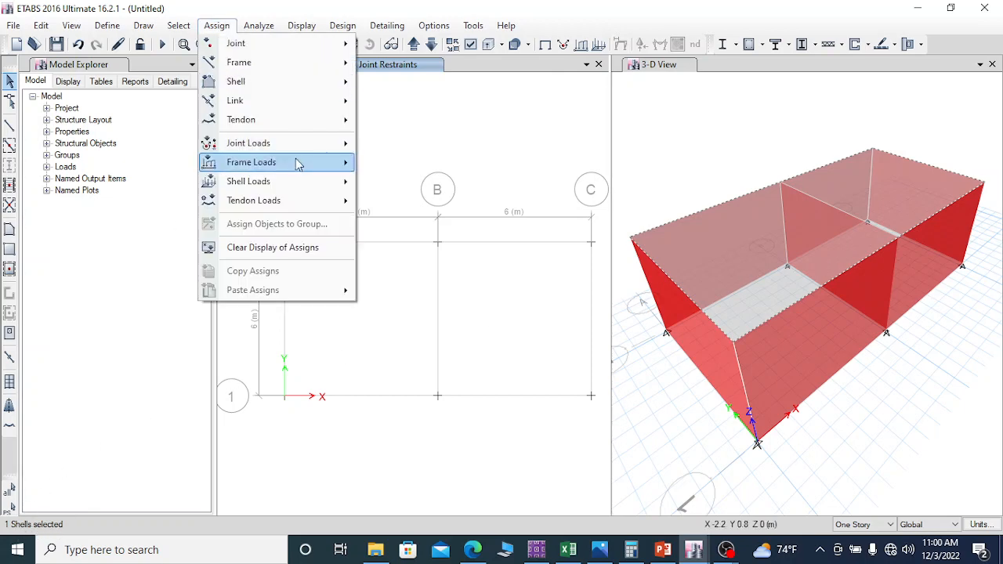
{"action": "mouse_move", "coordinate": [275, 88]}
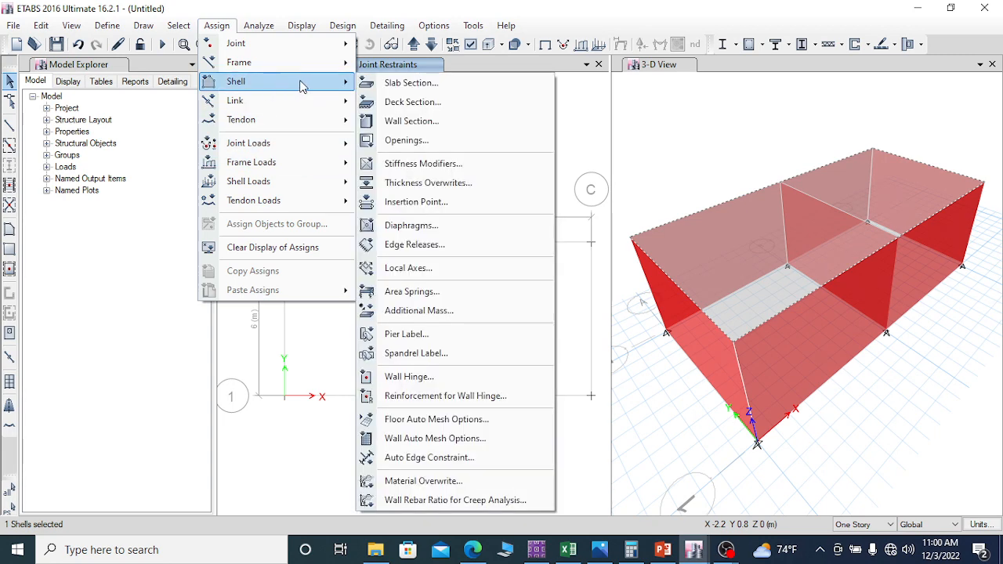
{"action": "left_click", "coordinate": [483, 419]}
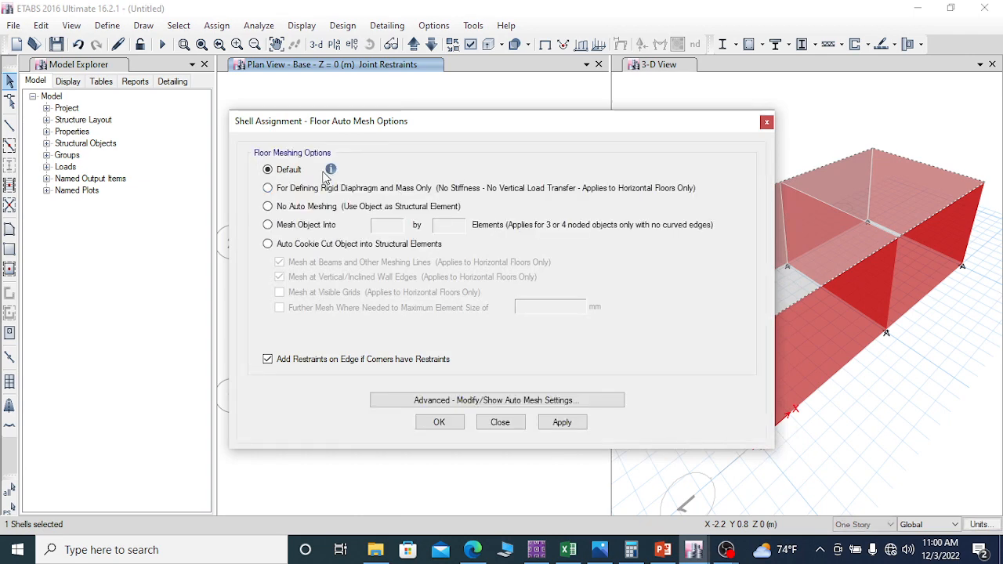
{"action": "left_click", "coordinate": [268, 244]}
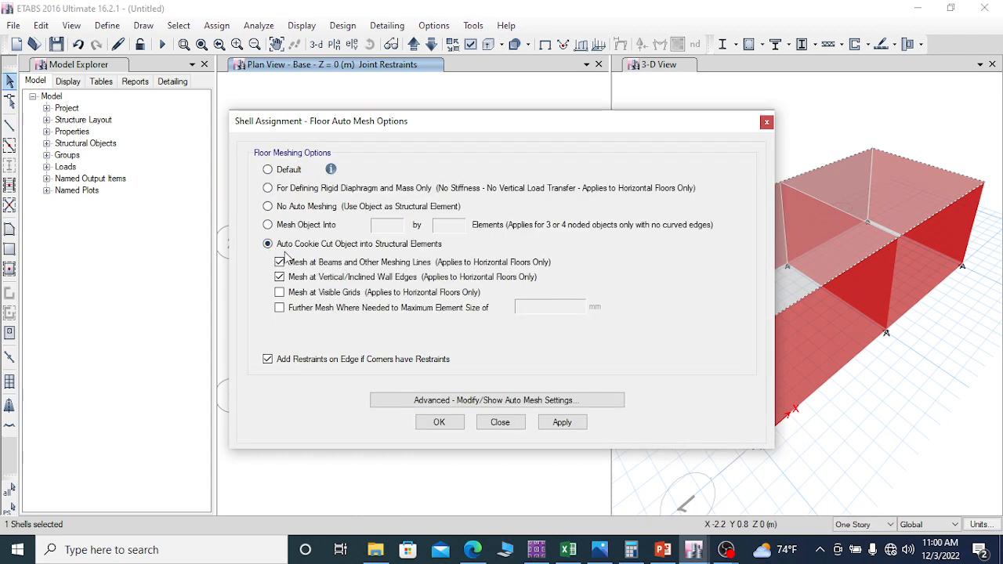
{"action": "left_click", "coordinate": [293, 307]}
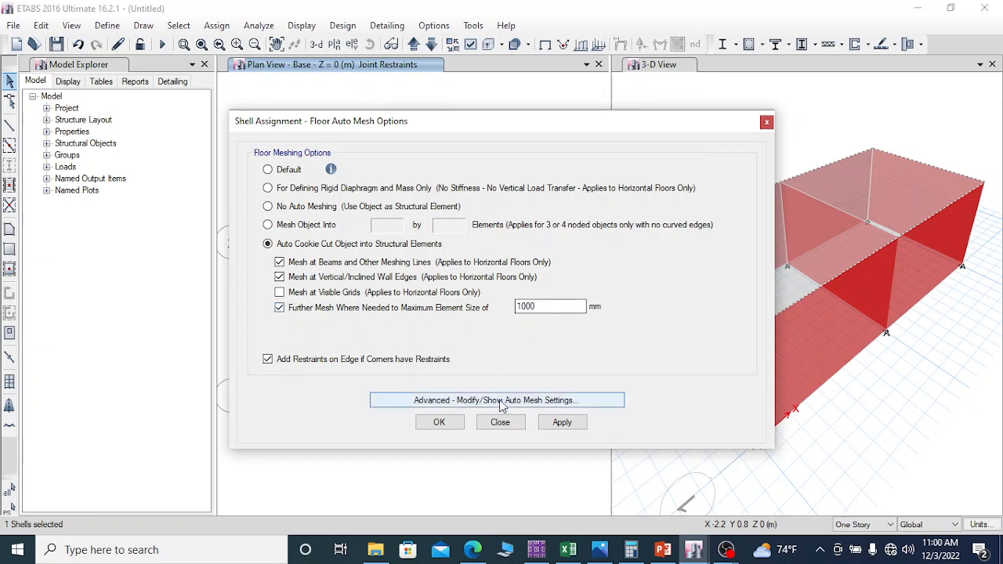
{"action": "left_click", "coordinate": [563, 424]}
{"action": "left_click", "coordinate": [460, 423]}
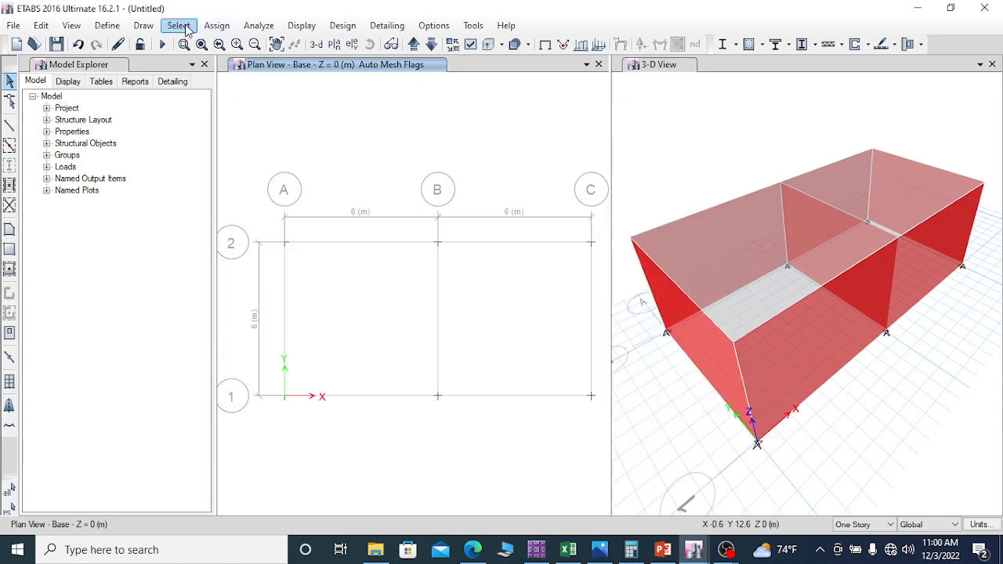
Step: Assign auto rectangular meshing with an approximate maximum mesh size of 1 m to all walls with the Wall300 property
{"action": "left_click", "coordinate": [186, 27]}
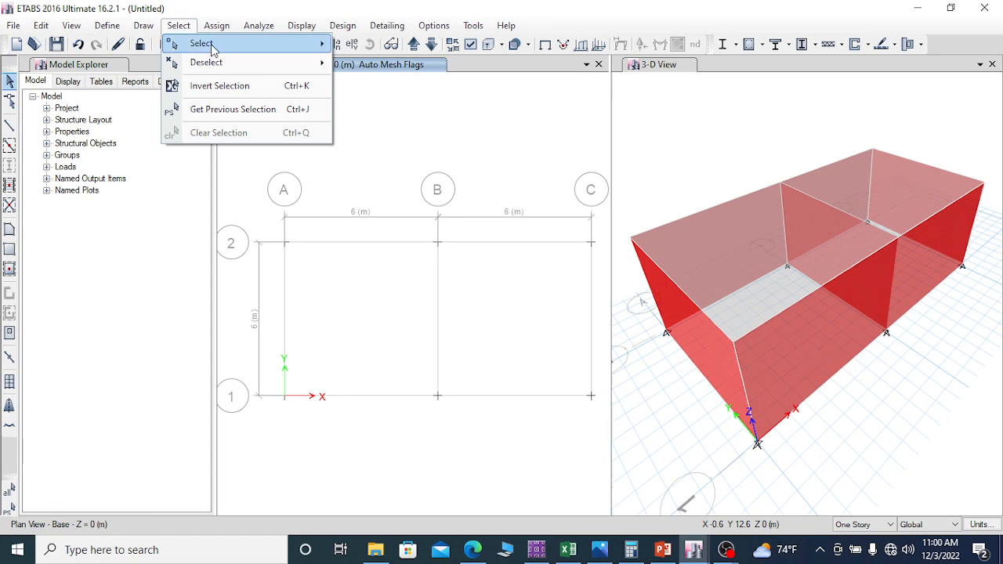
{"action": "mouse_move", "coordinate": [213, 49]}
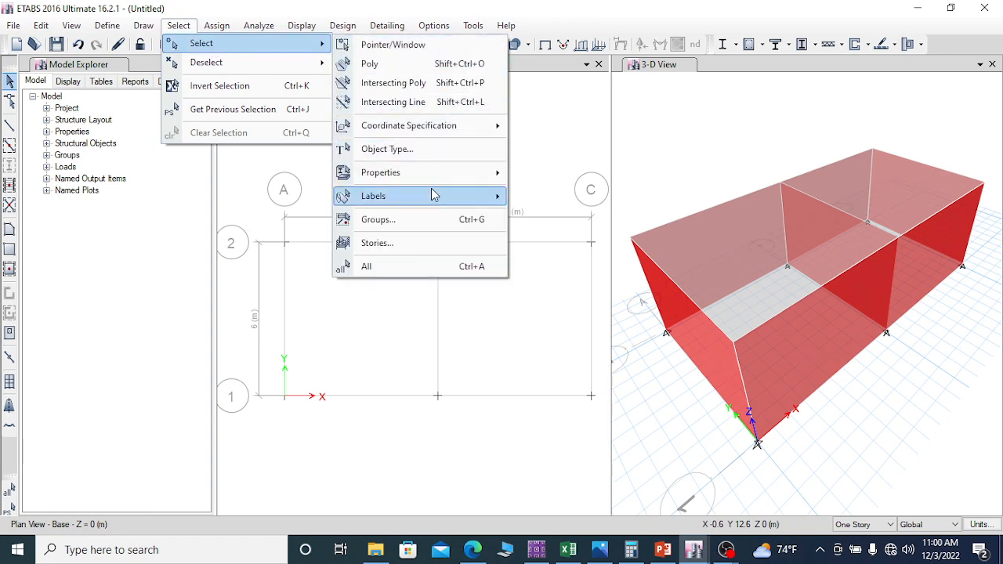
{"action": "mouse_move", "coordinate": [451, 172]}
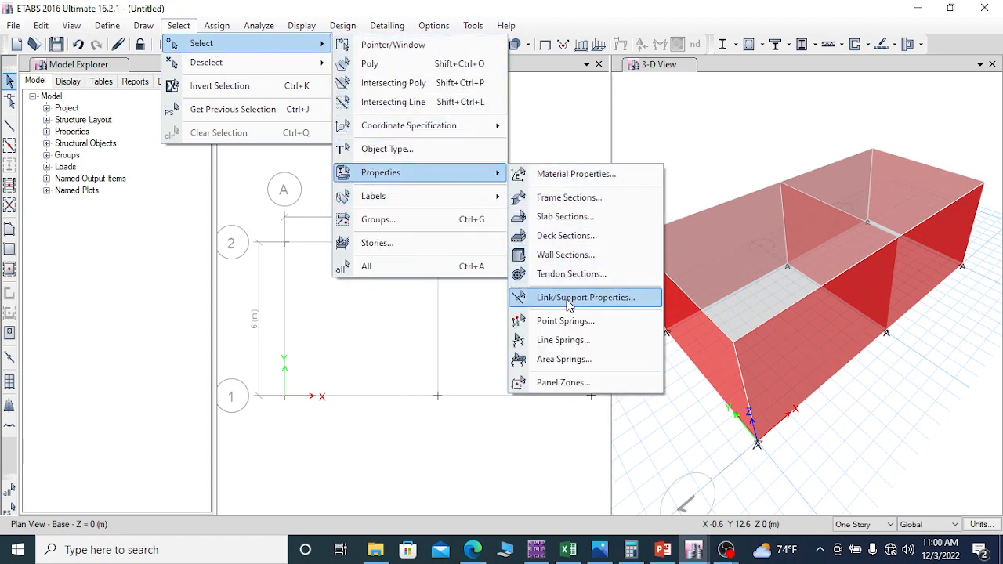
{"action": "left_click", "coordinate": [572, 256]}
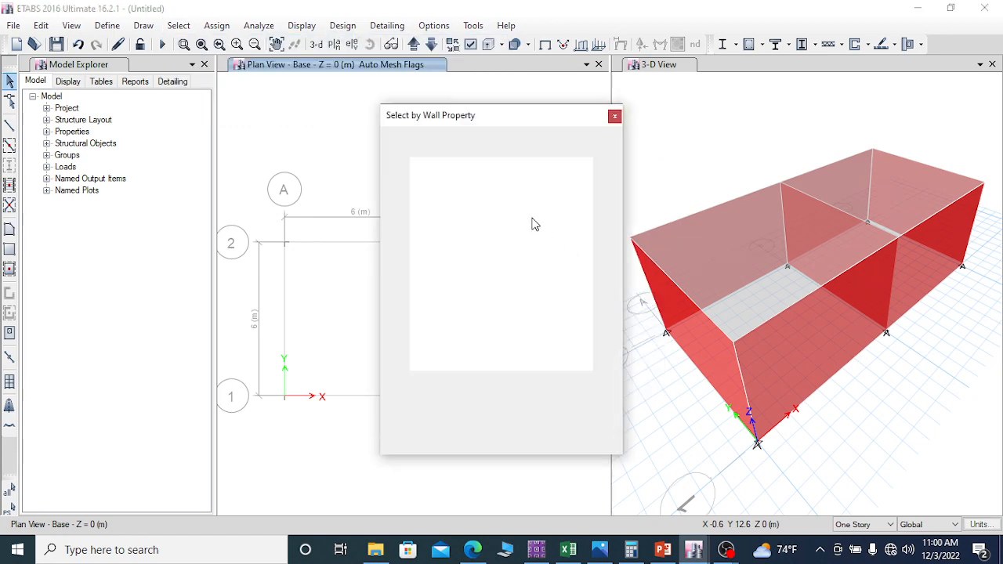
{"action": "left_click", "coordinate": [429, 181]}
{"action": "left_click", "coordinate": [439, 406]}
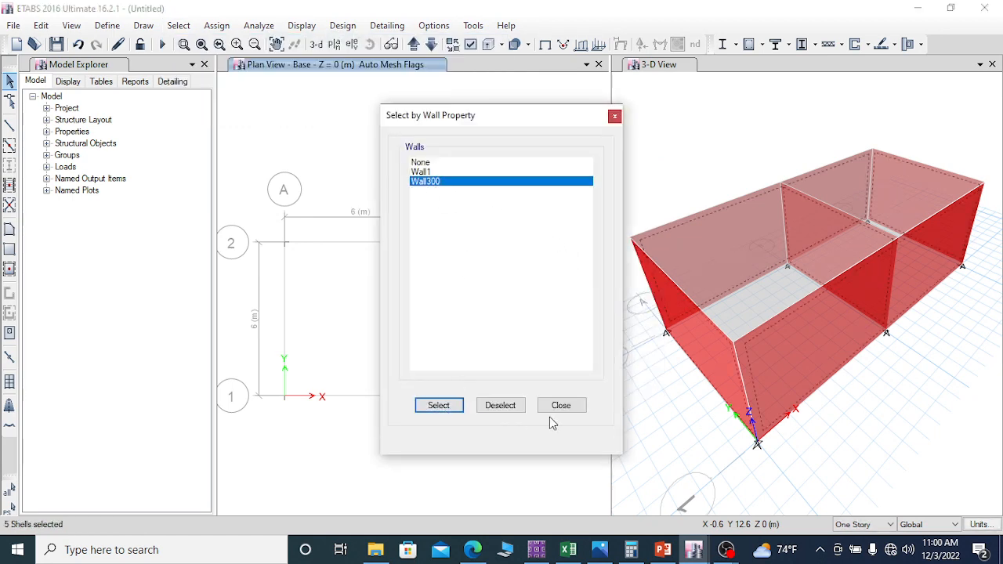
{"action": "left_click", "coordinate": [561, 406]}
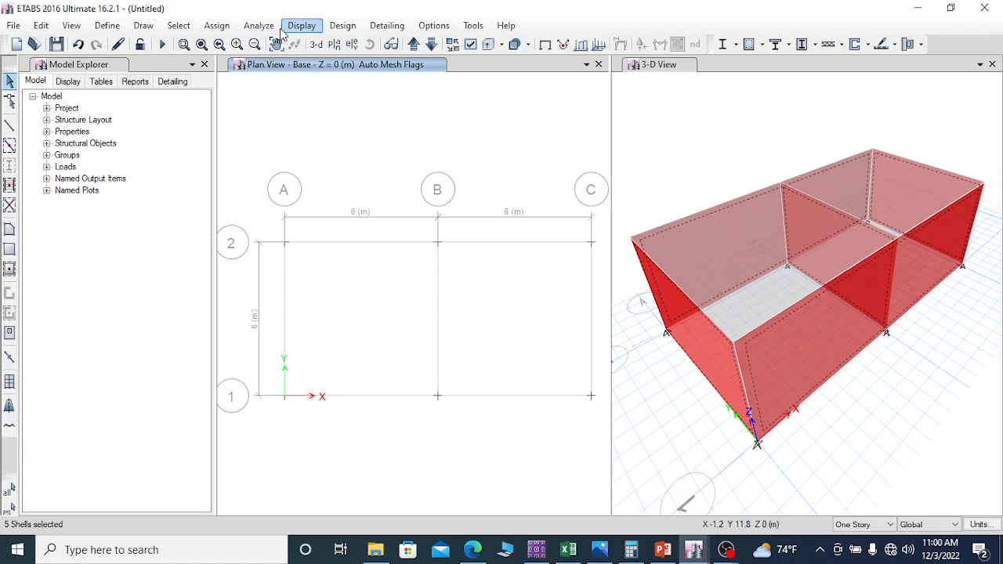
{"action": "left_click", "coordinate": [217, 26]}
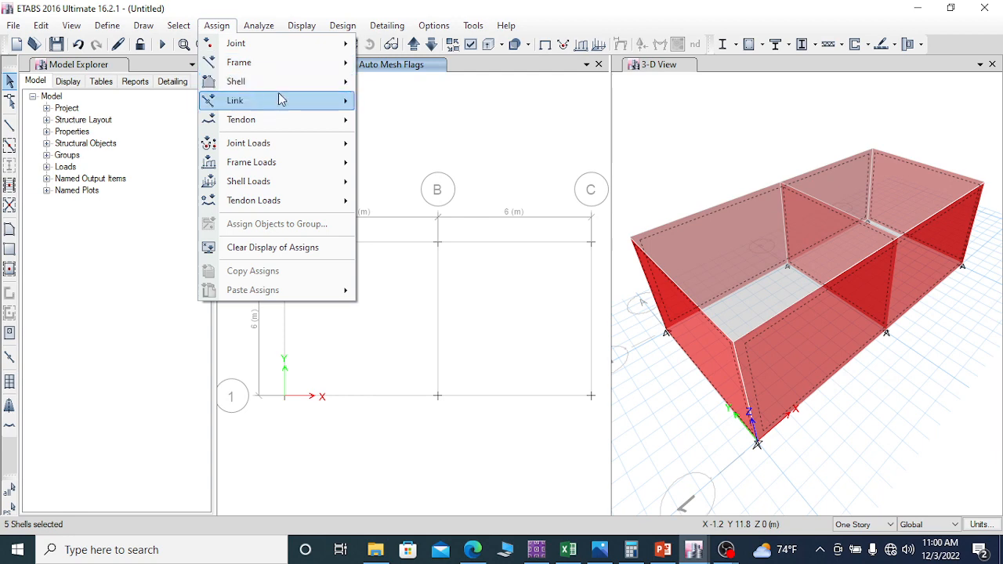
{"action": "mouse_move", "coordinate": [329, 89]}
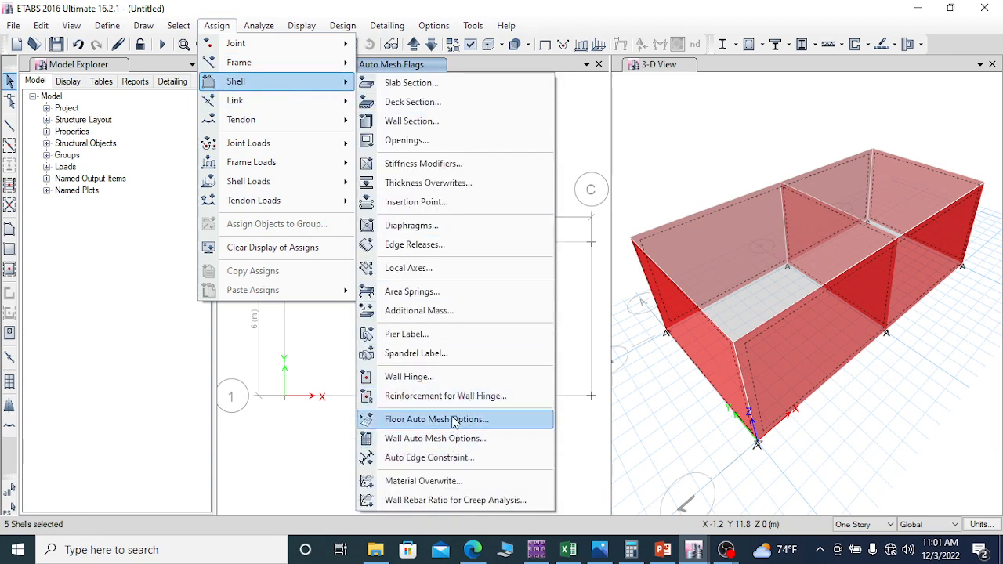
{"action": "left_click", "coordinate": [472, 443]}
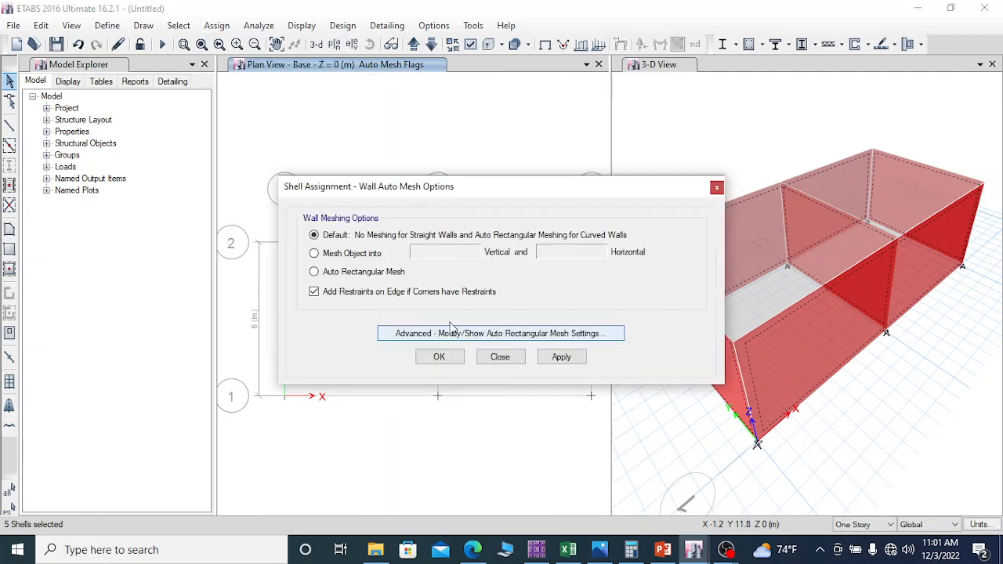
{"action": "left_click", "coordinate": [321, 272]}
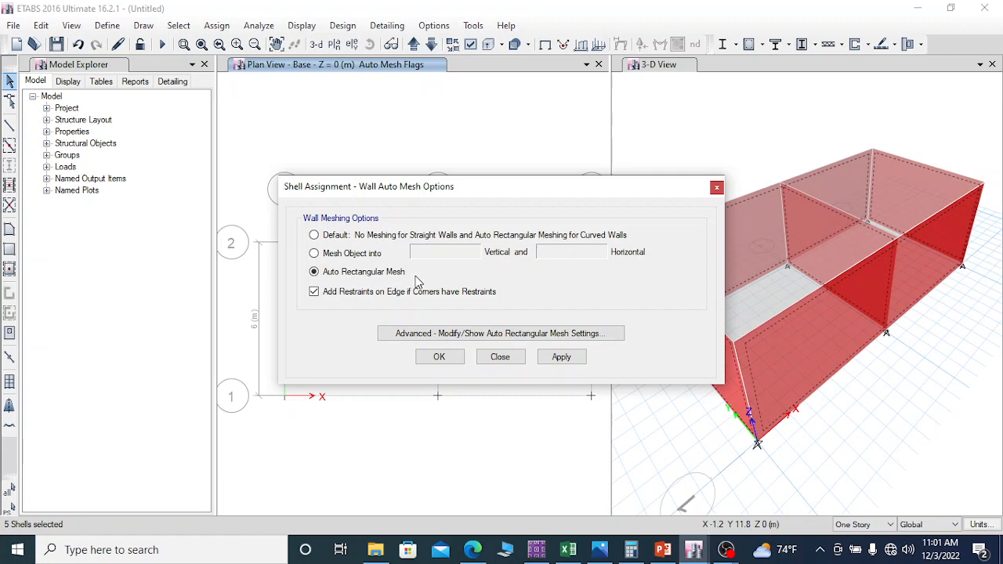
{"action": "left_click", "coordinate": [479, 335]}
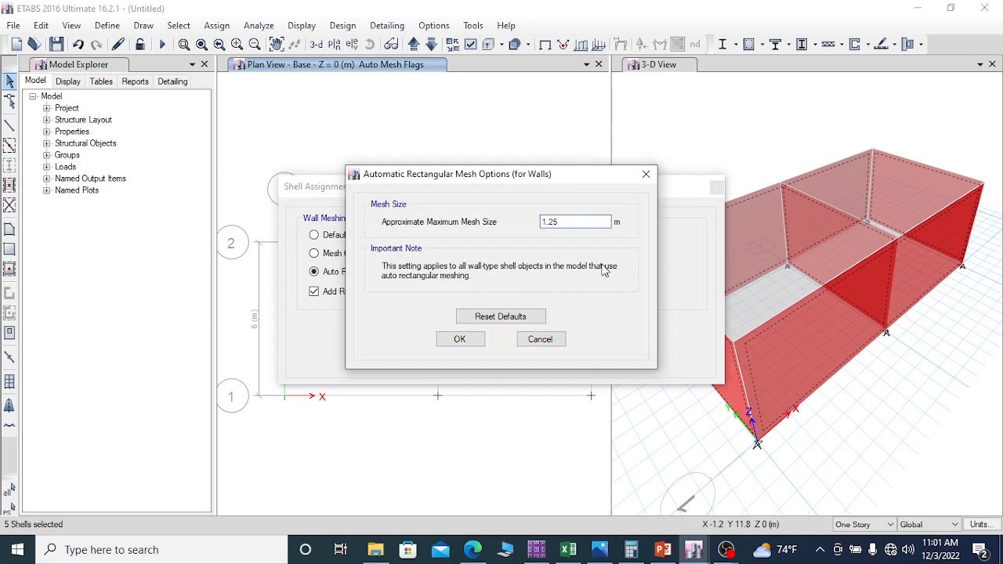
{"action": "left_click_drag", "start_coordinate": [563, 225], "coordinate": [525, 229]}
{"action": "type", "text": "1"}
{"action": "left_click", "coordinate": [463, 340]}
{"action": "left_click", "coordinate": [559, 356]}
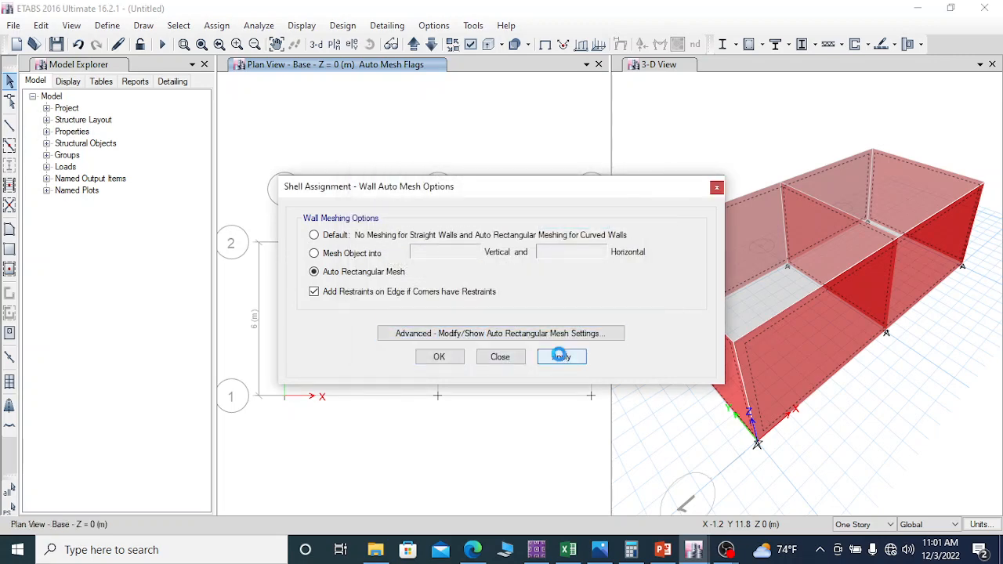
{"action": "left_click", "coordinate": [439, 357]}
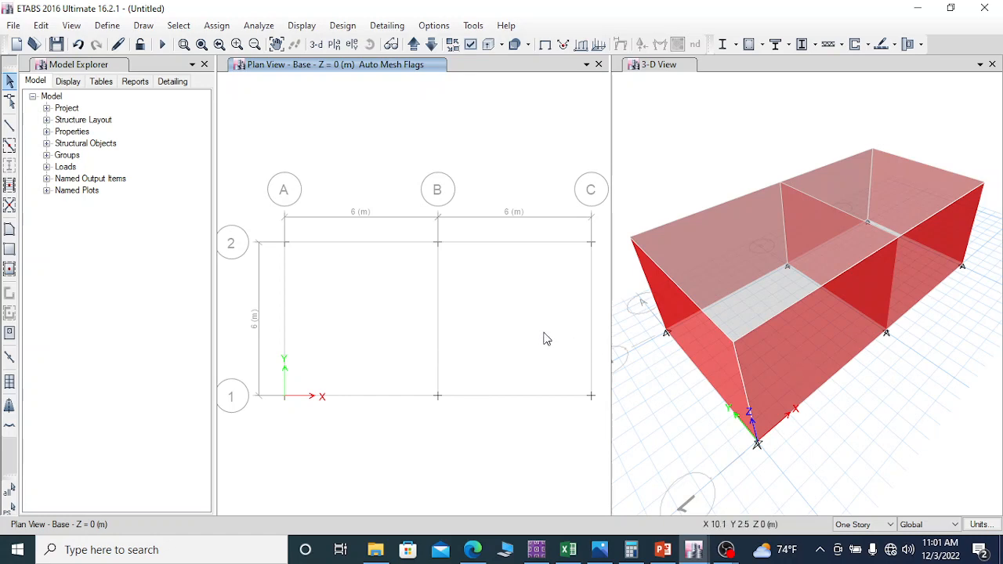
Step: Turn on the shell analysis mesh display and apply it to all windows
{"action": "left_click", "coordinate": [471, 45]}
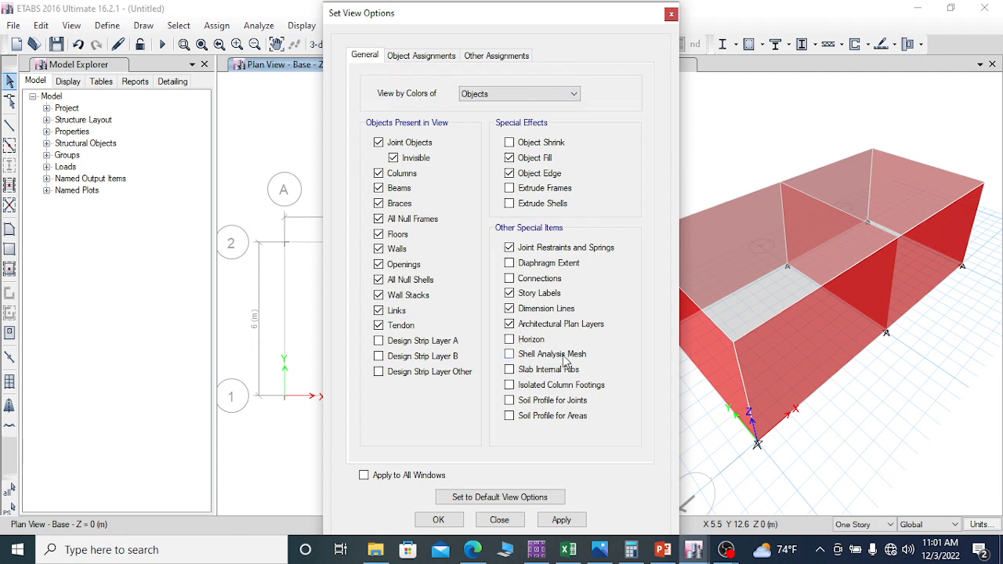
{"action": "left_click", "coordinate": [517, 357]}
{"action": "left_click", "coordinate": [561, 521]}
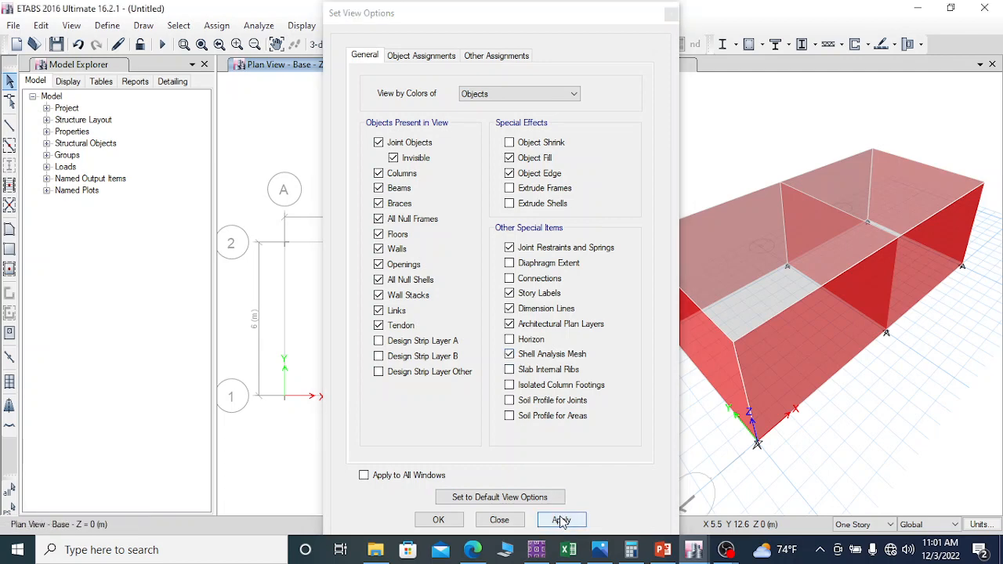
{"action": "left_click", "coordinate": [363, 475]}
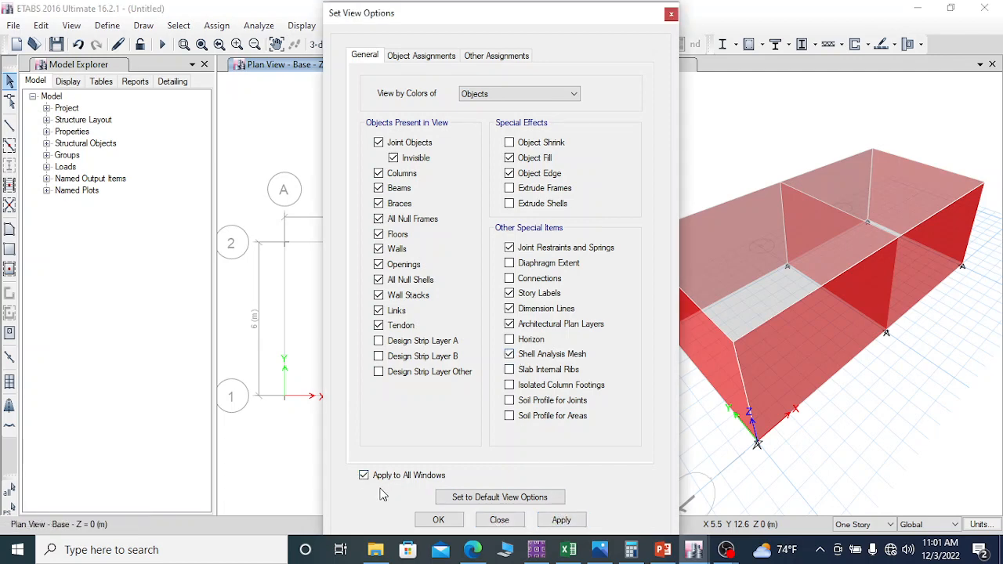
{"action": "left_click", "coordinate": [563, 522]}
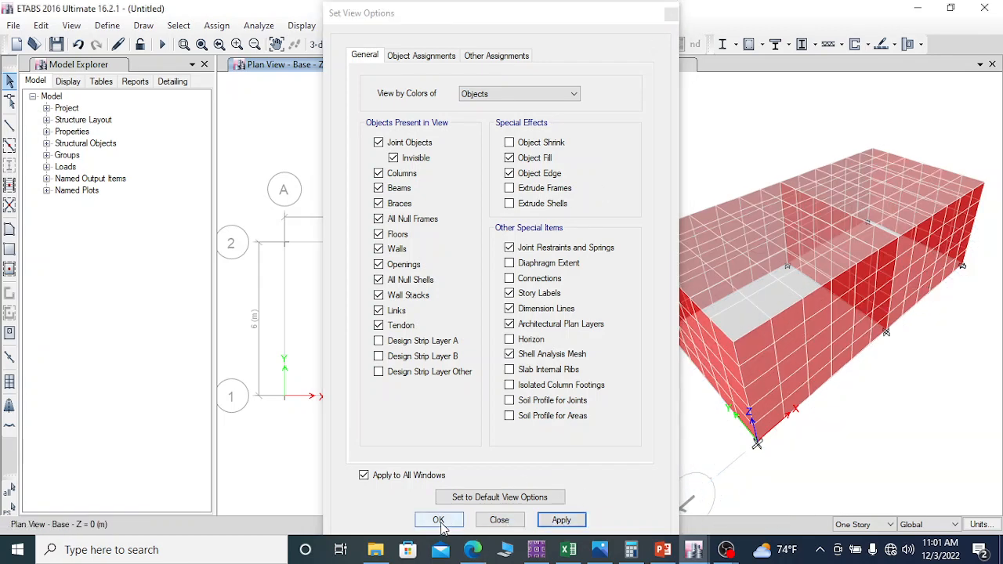
{"action": "left_click", "coordinate": [498, 520]}
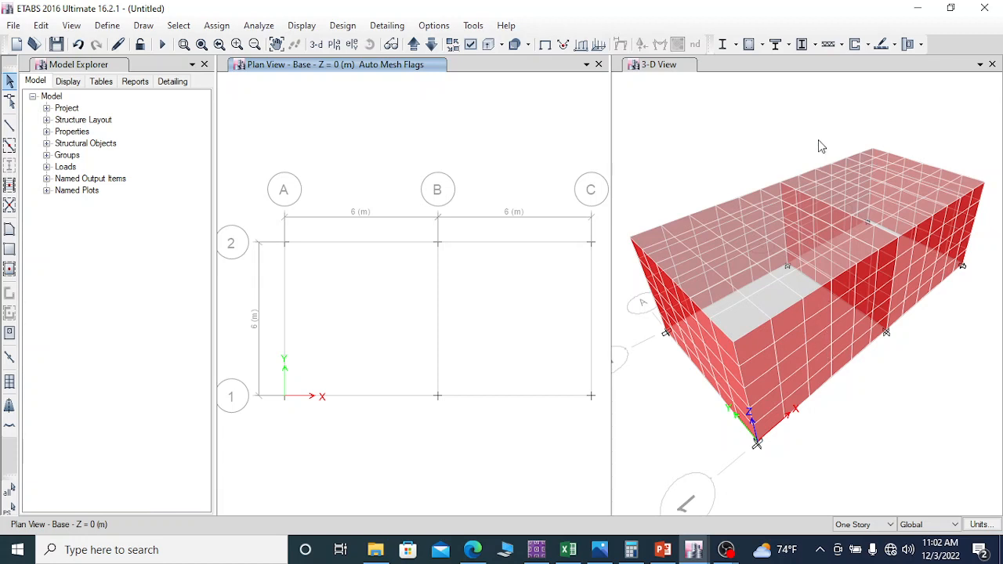
Step: Assign diaphragm D1 to the top slab in the 3-D view
{"action": "left_click", "coordinate": [767, 63]}
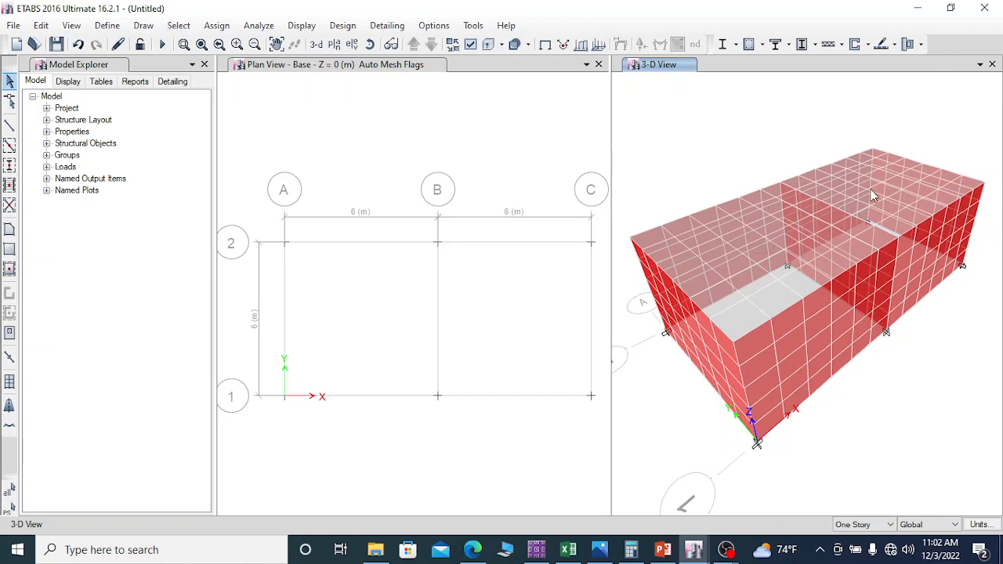
{"action": "left_click", "coordinate": [179, 27]}
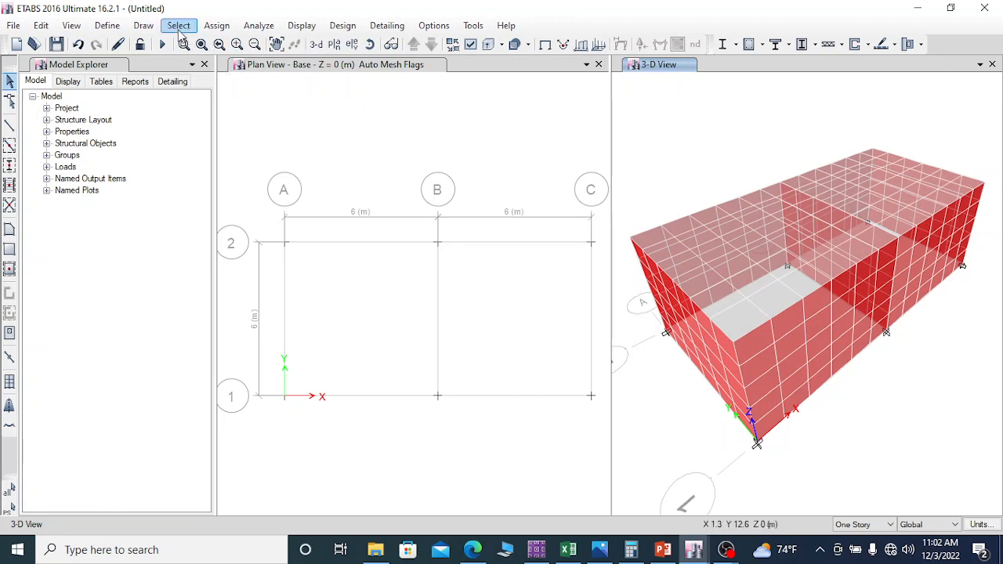
{"action": "mouse_move", "coordinate": [293, 45]}
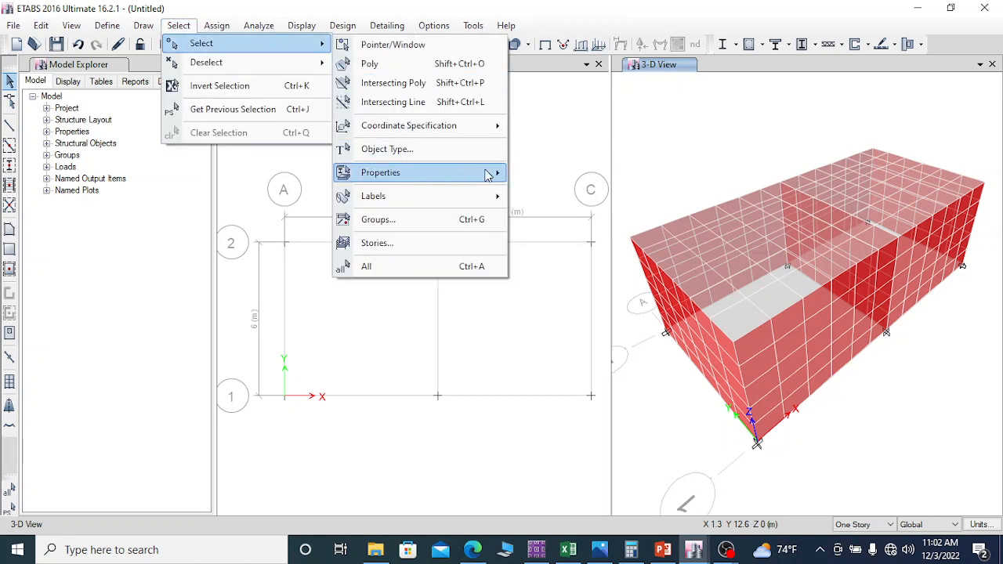
{"action": "left_click", "coordinate": [774, 271]}
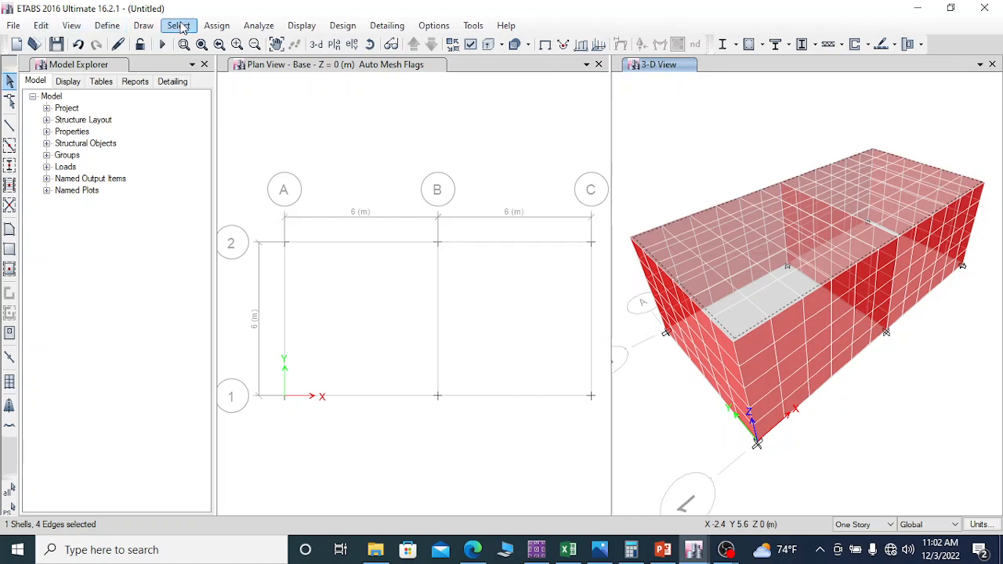
{"action": "left_click", "coordinate": [217, 27]}
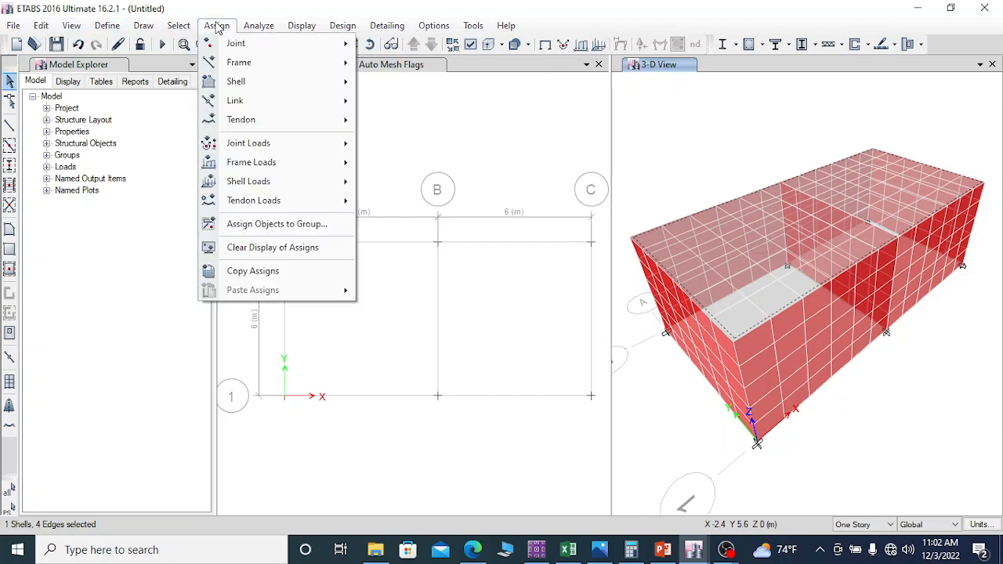
{"action": "mouse_move", "coordinate": [280, 81]}
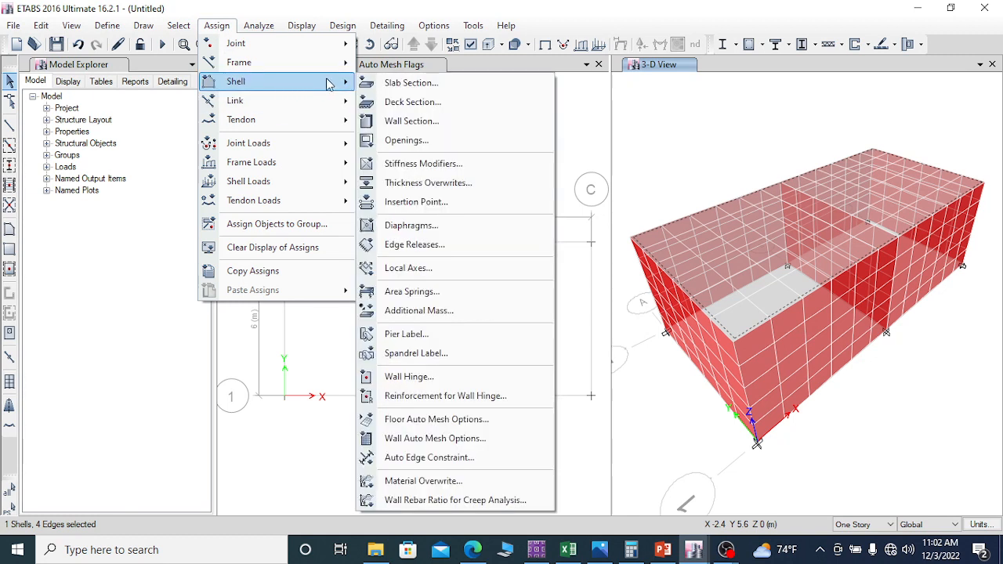
{"action": "left_click", "coordinate": [429, 230]}
{"action": "left_click", "coordinate": [423, 172]}
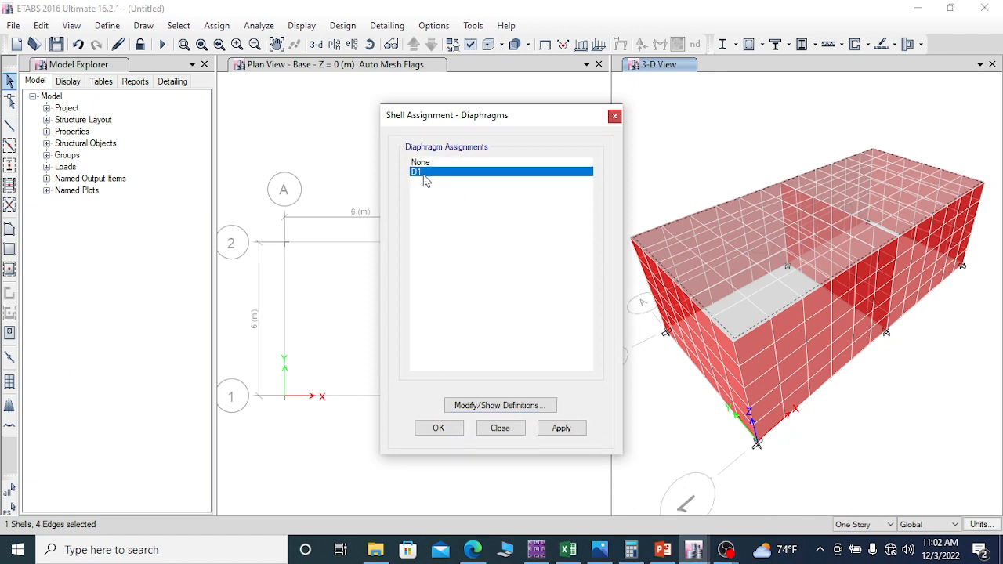
{"action": "left_click", "coordinate": [564, 429]}
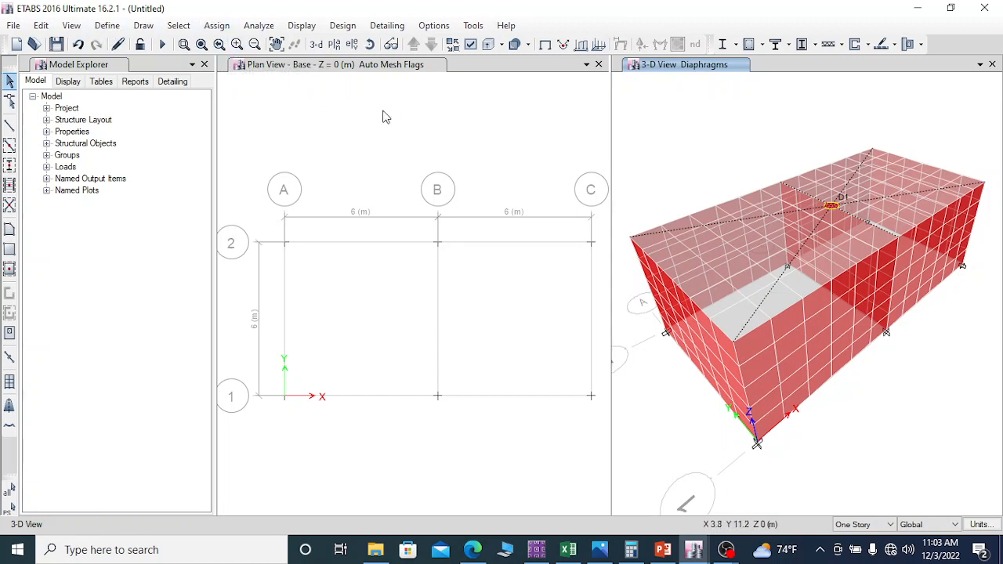
Step: Check the top slab's assignments in its object information, and hide the slab in the 3-D view
{"action": "left_click", "coordinate": [743, 278]}
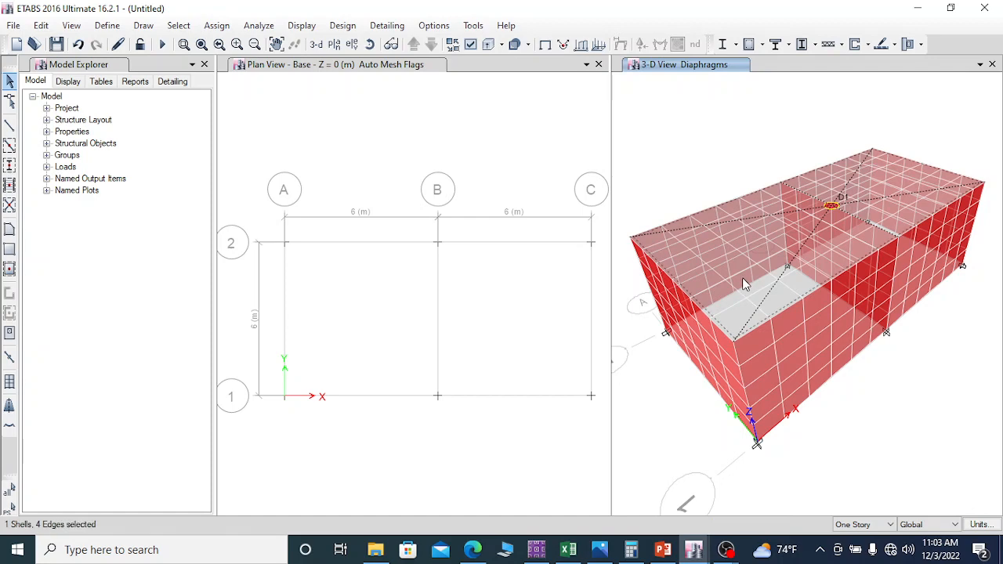
{"action": "right_click", "coordinate": [743, 276]}
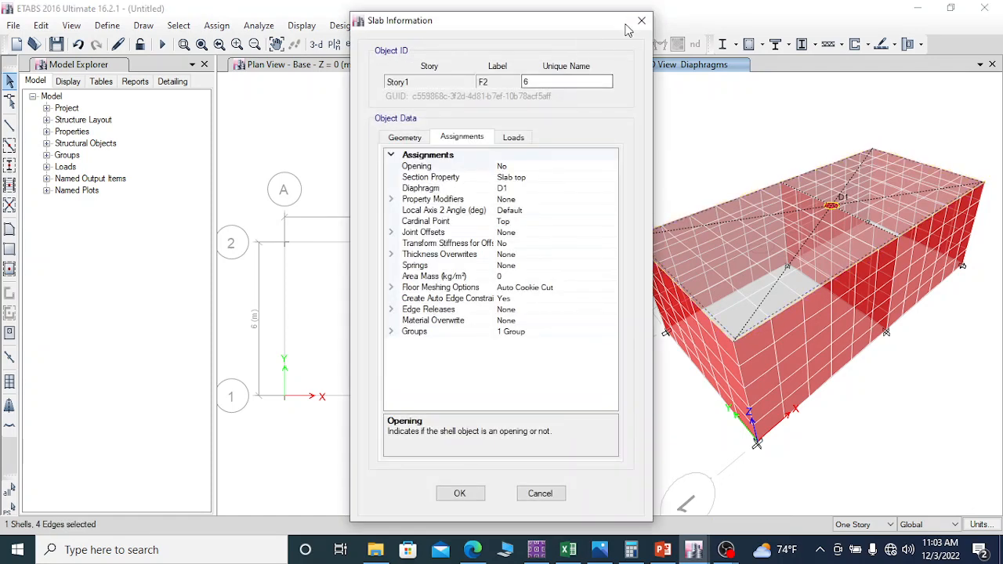
{"action": "left_click", "coordinate": [641, 23]}
{"action": "right_click", "coordinate": [680, 122]}
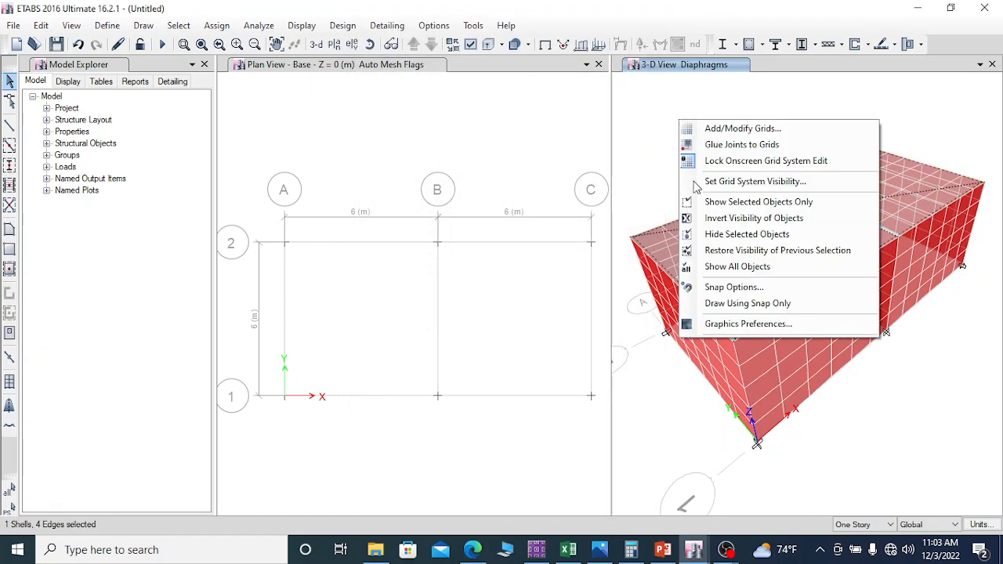
{"action": "left_click", "coordinate": [742, 235]}
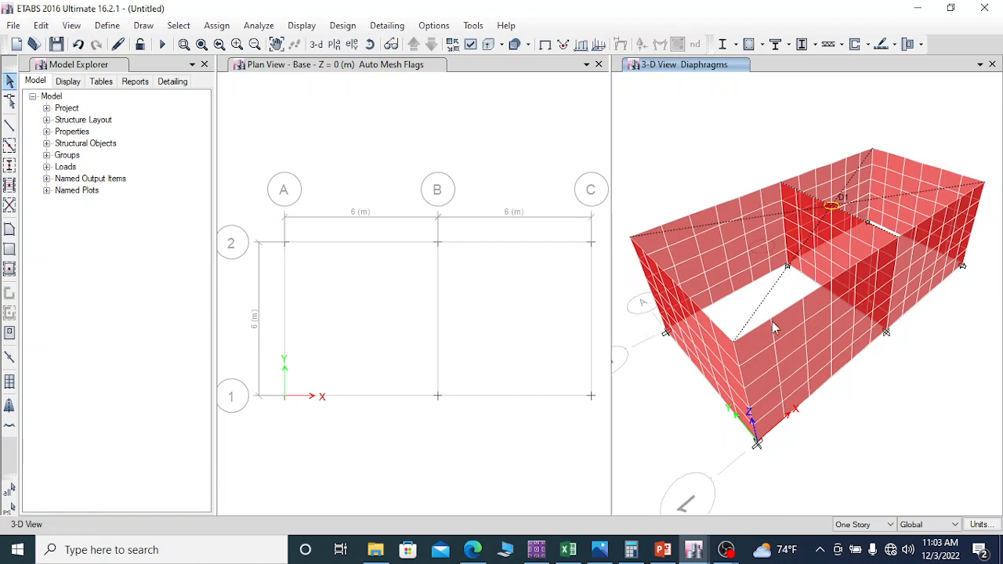
Step: Assign pier label P1 to the long wall along grid line 1
{"action": "left_click", "coordinate": [792, 345]}
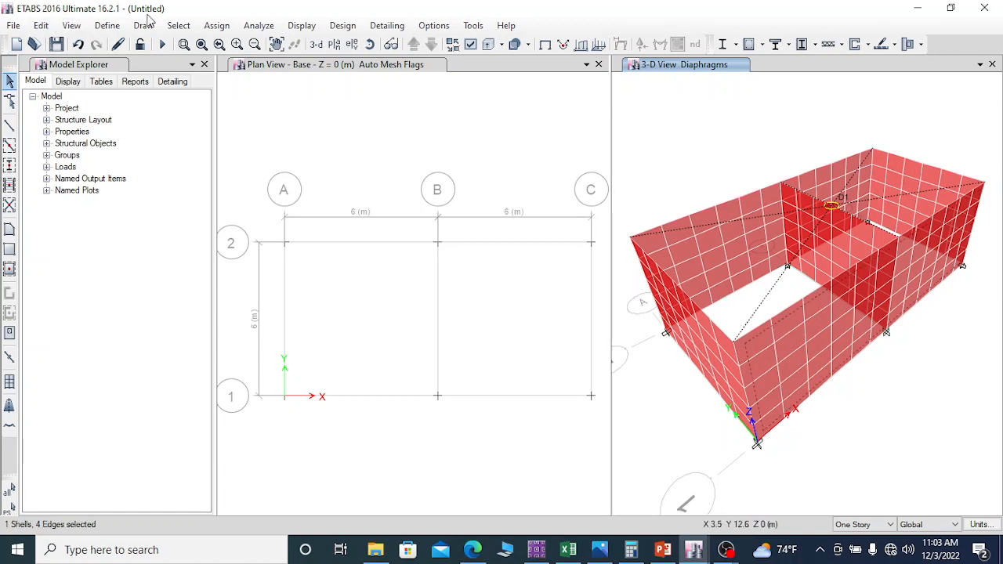
{"action": "left_click", "coordinate": [217, 26]}
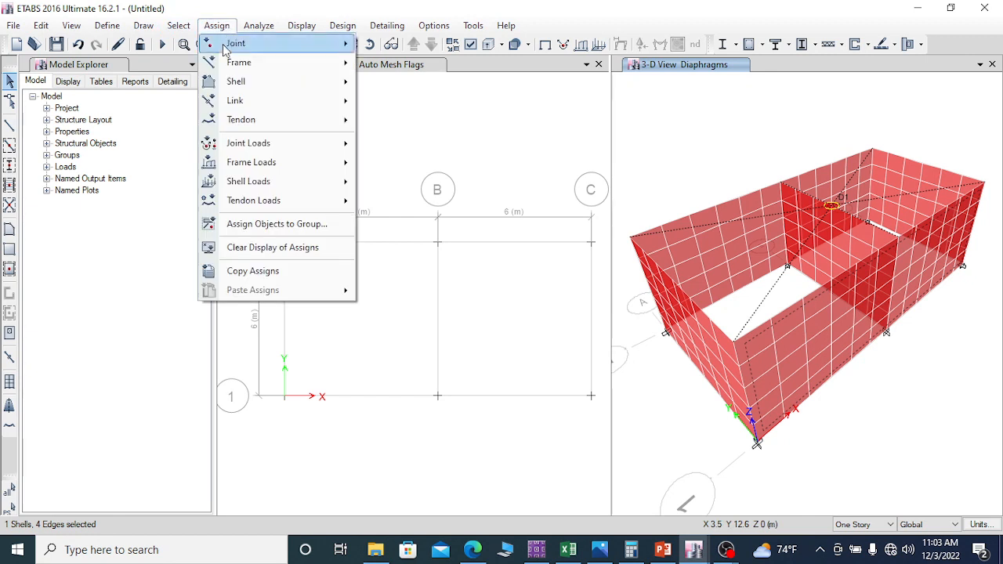
{"action": "mouse_move", "coordinate": [261, 86]}
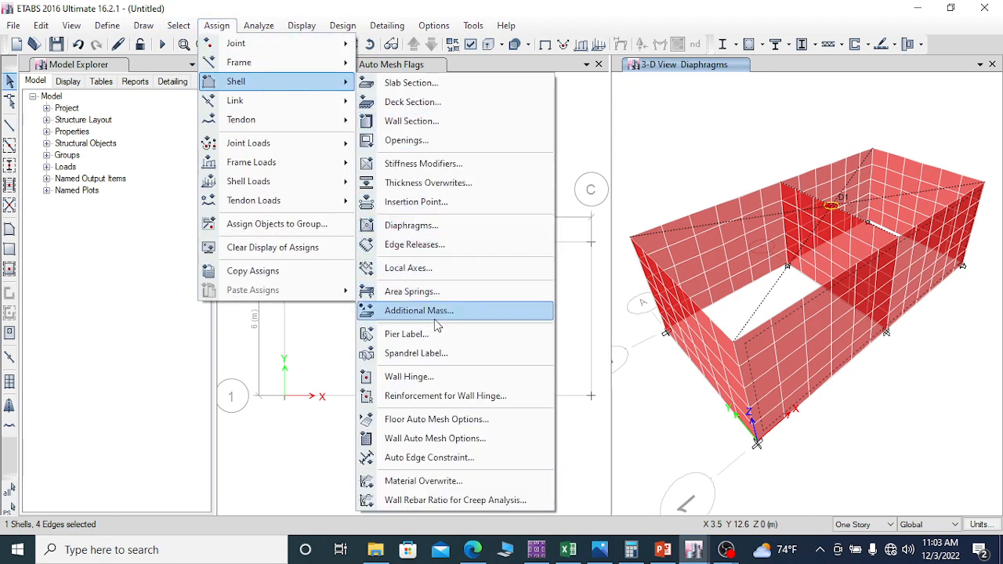
{"action": "left_click", "coordinate": [412, 342]}
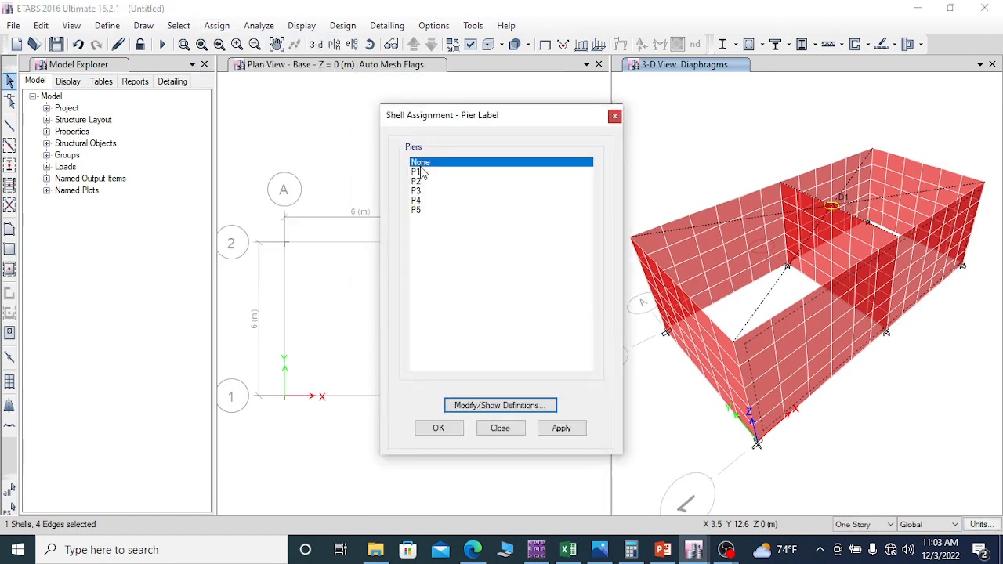
{"action": "left_click", "coordinate": [419, 173]}
{"action": "left_click", "coordinate": [566, 429]}
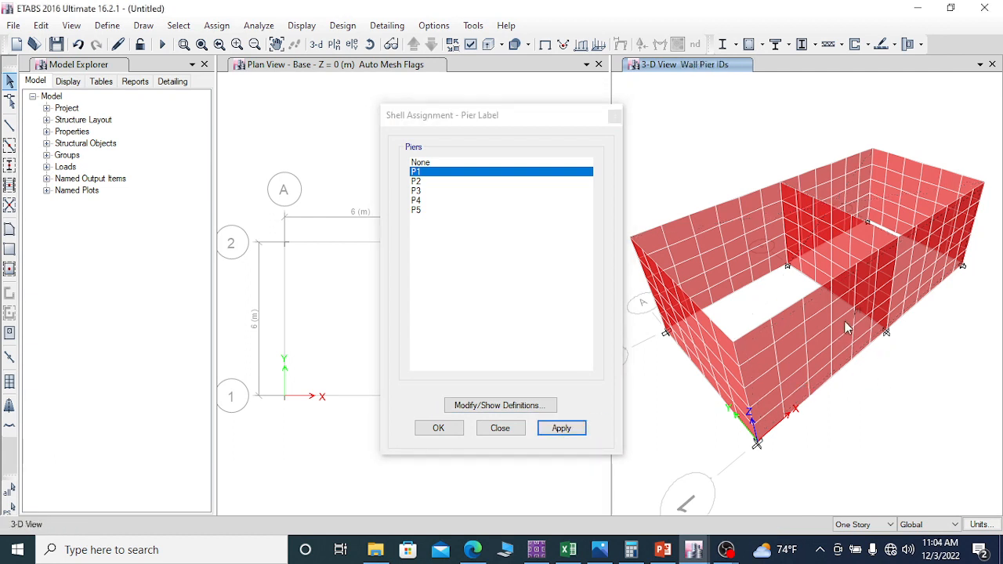
Step: Assign pier label P2 to the end wall on grid line C and P3 to the long wall along grid line 2
{"action": "left_click", "coordinate": [909, 191]}
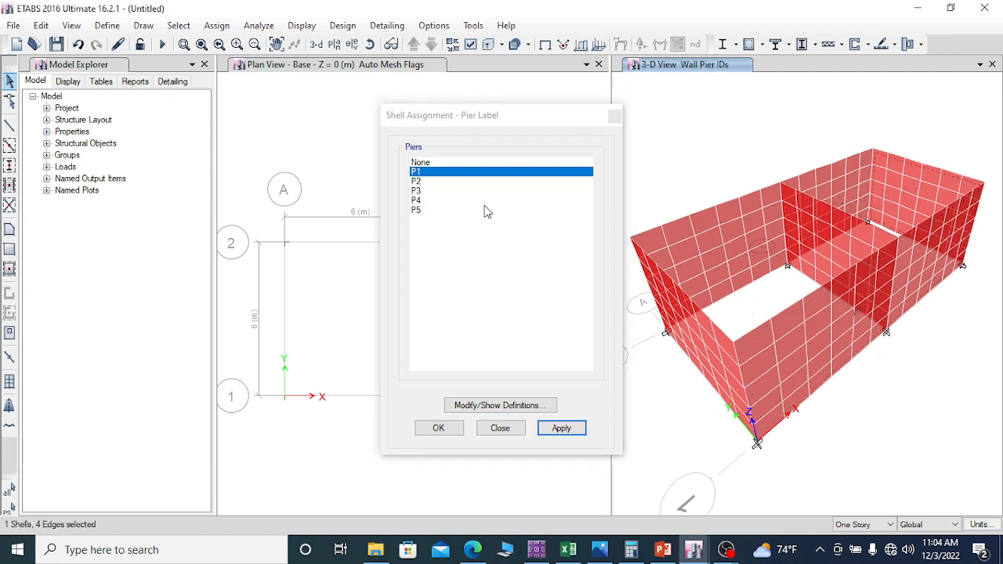
{"action": "left_click", "coordinate": [417, 181]}
{"action": "left_click", "coordinate": [561, 427]}
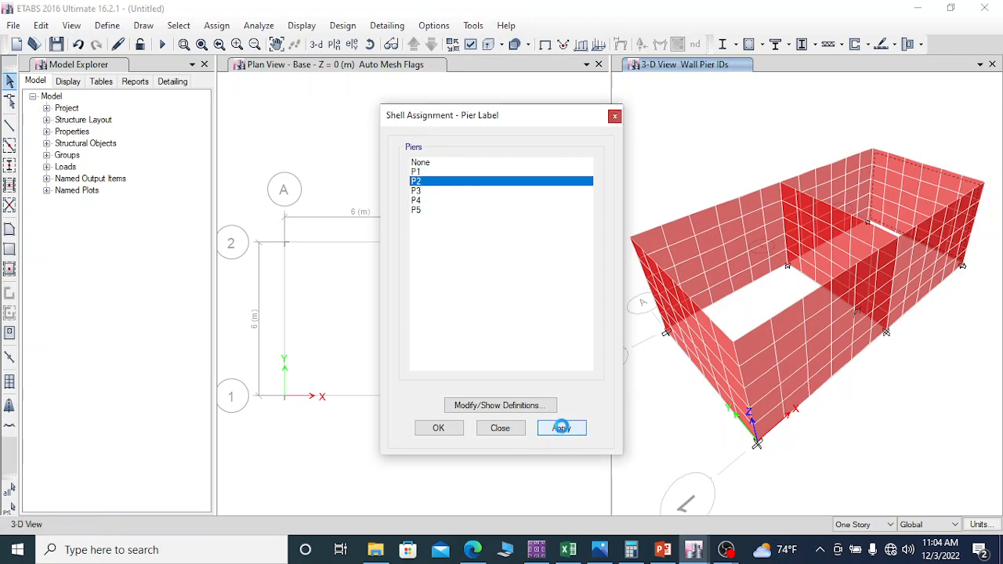
{"action": "left_click", "coordinate": [746, 219]}
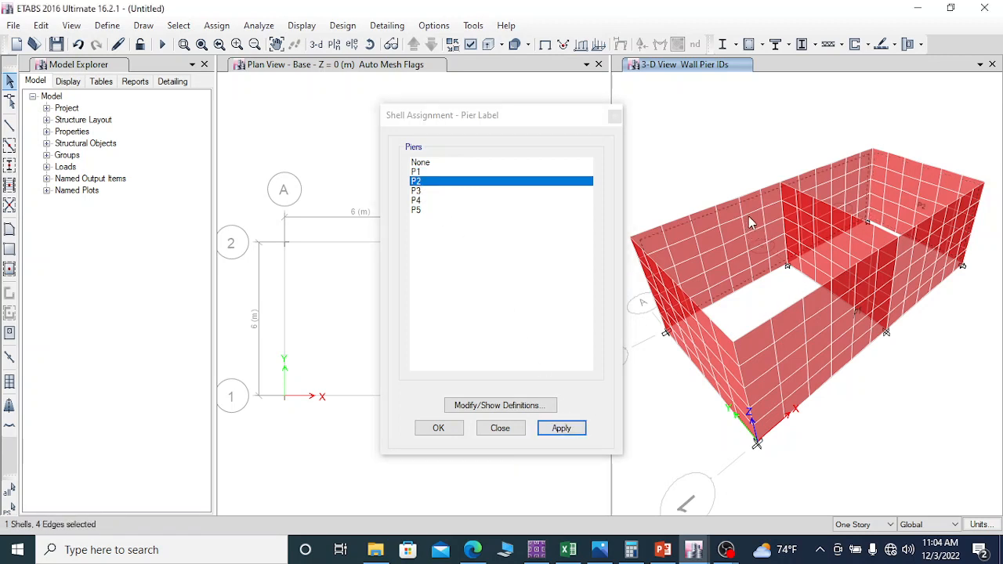
{"action": "left_click", "coordinate": [416, 191]}
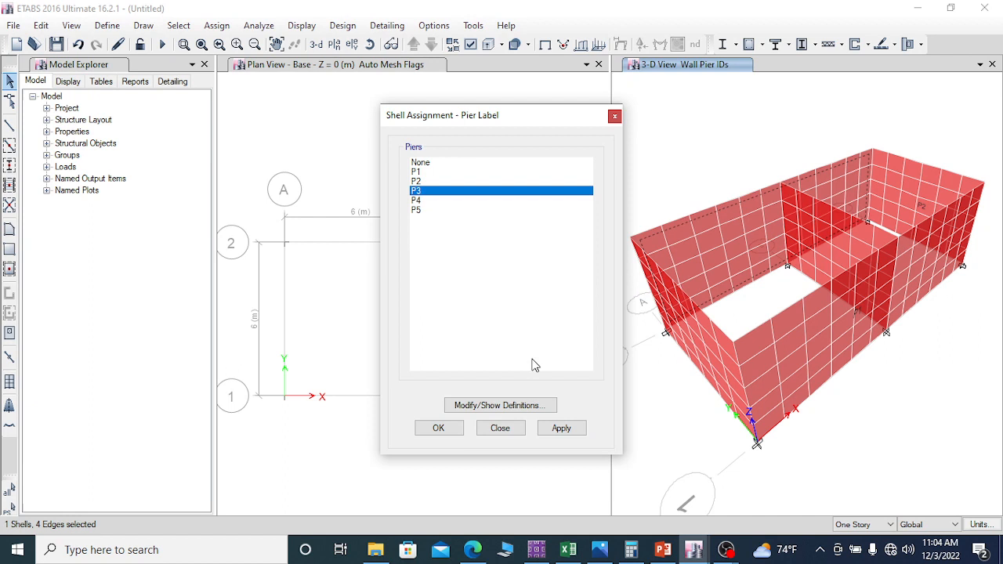
{"action": "left_click", "coordinate": [564, 430]}
Step: Assign pier label P4 to the end wall on grid line A and P5 to the middle wall on grid line B
{"action": "left_click", "coordinate": [705, 332]}
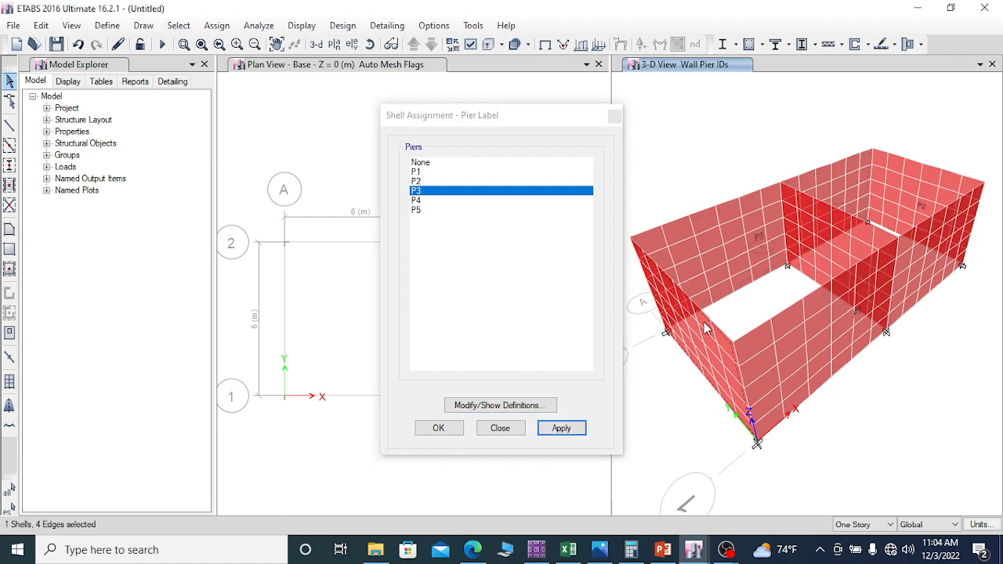
{"action": "left_click", "coordinate": [423, 200]}
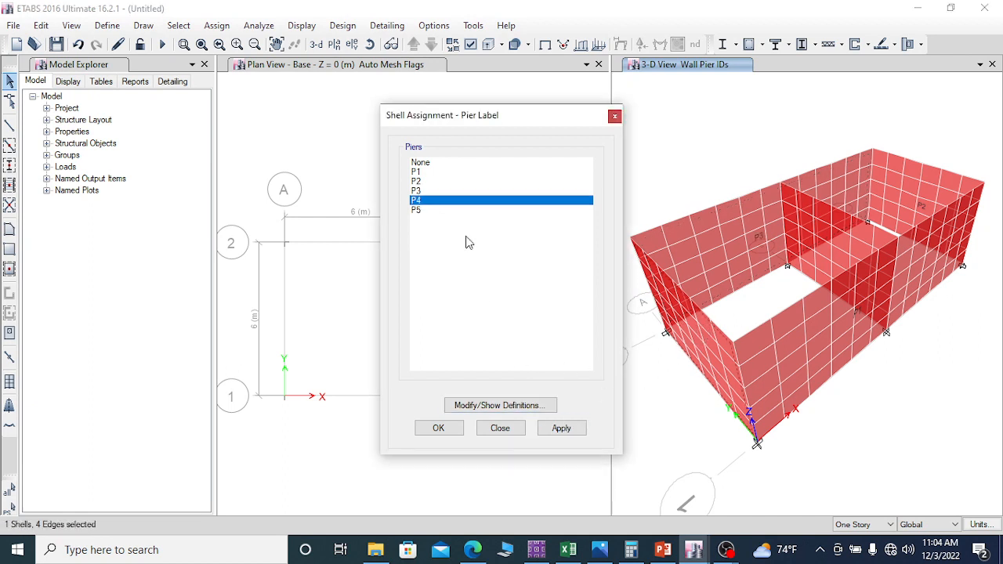
{"action": "left_click", "coordinate": [562, 429]}
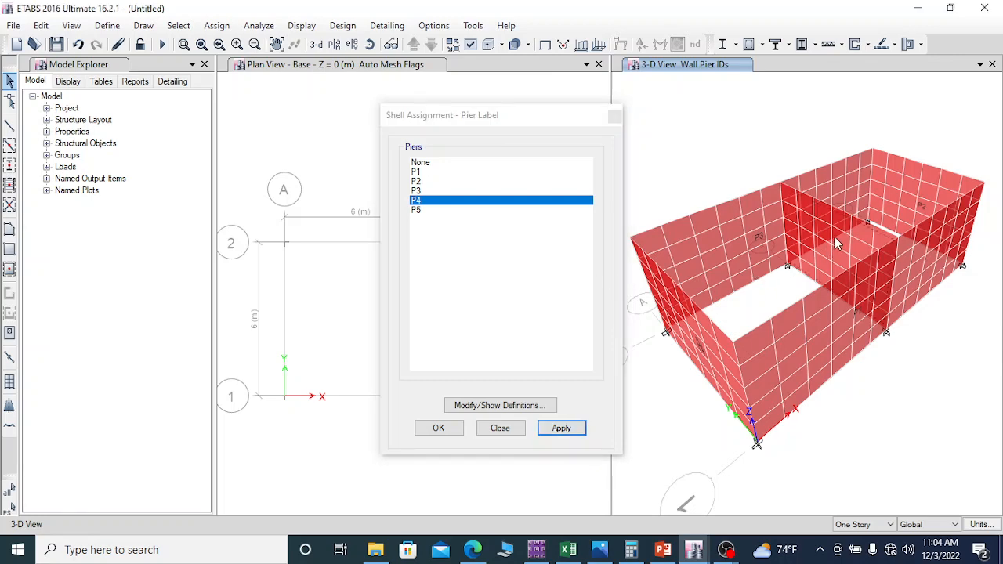
{"action": "left_click", "coordinate": [834, 237]}
{"action": "left_click", "coordinate": [416, 210]}
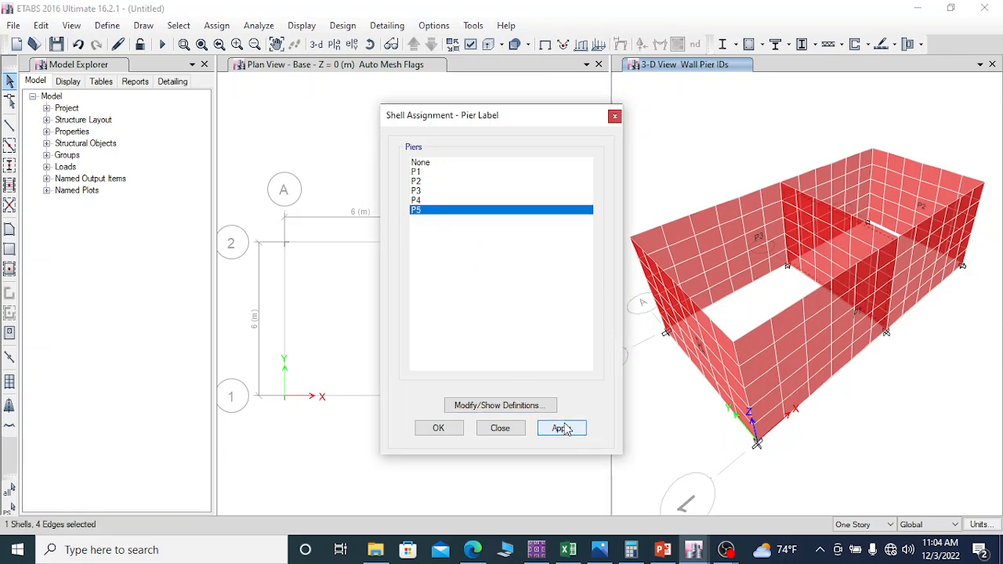
{"action": "left_click", "coordinate": [563, 428]}
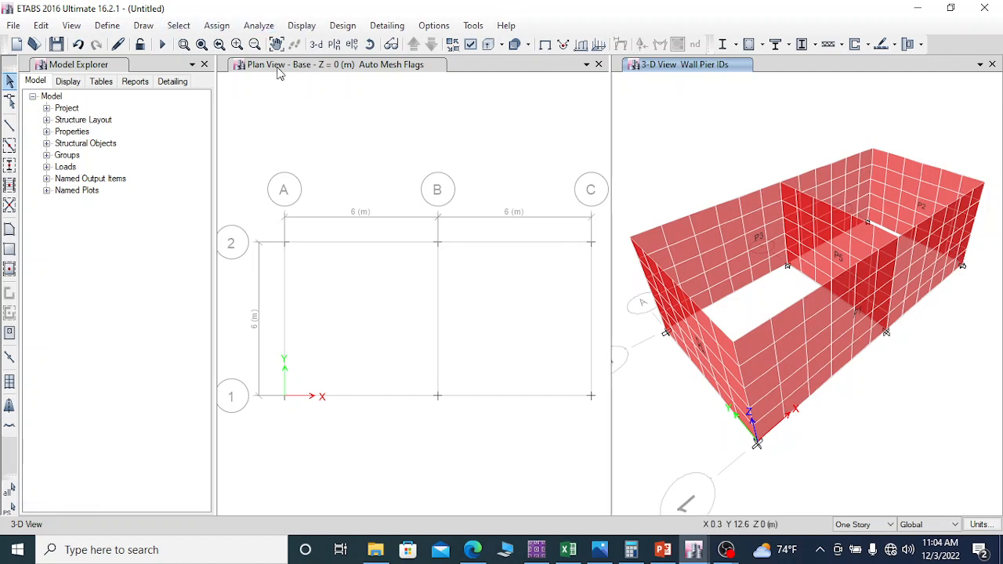
Step: Show all objects in the 3-D view and assign a uniform Live load of 2 kN/m² in the gravity direction to the top slab
{"action": "right_click", "coordinate": [679, 116]}
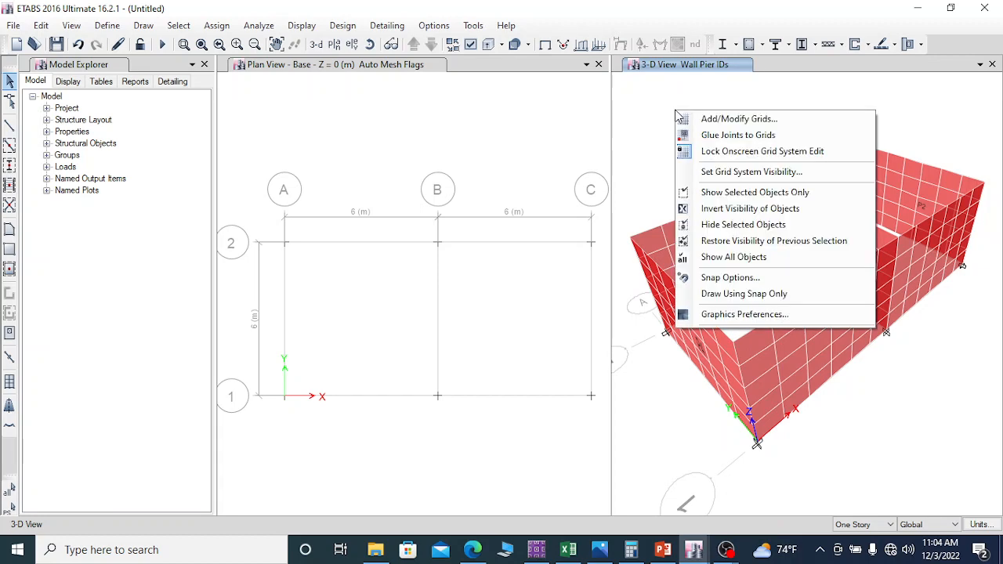
{"action": "left_click", "coordinate": [730, 259]}
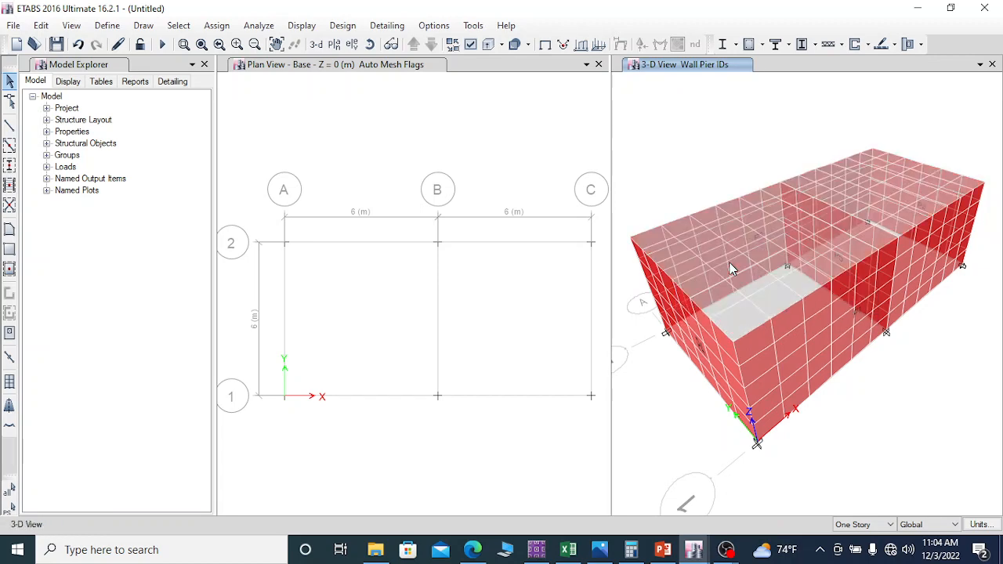
{"action": "left_click", "coordinate": [771, 293]}
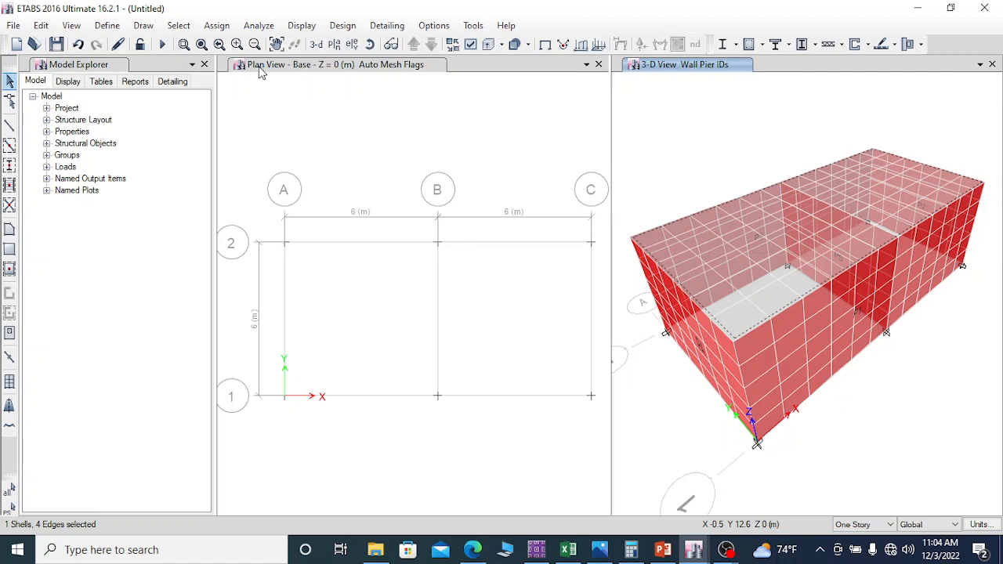
{"action": "left_click", "coordinate": [217, 26]}
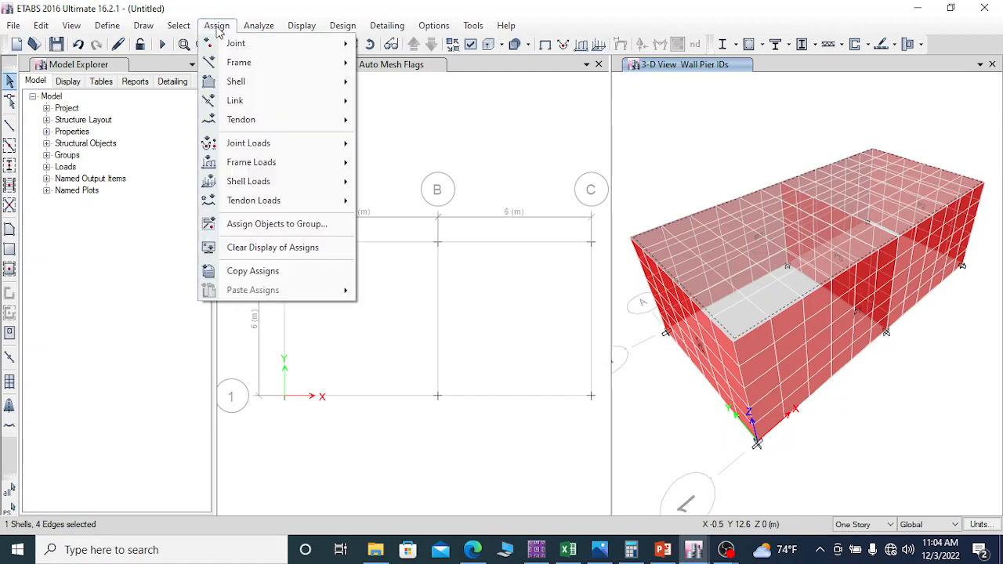
{"action": "mouse_move", "coordinate": [251, 82]}
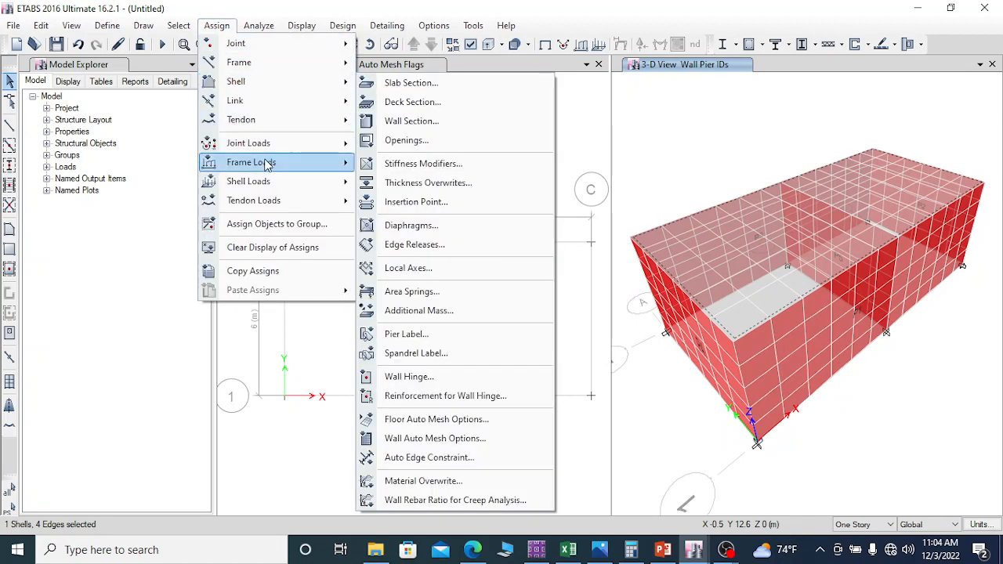
{"action": "mouse_move", "coordinate": [271, 182]}
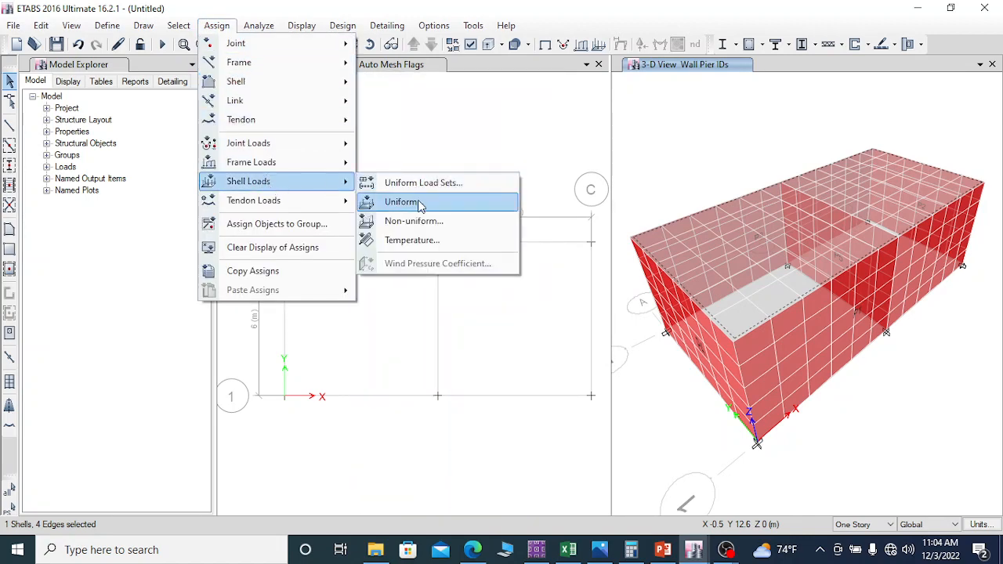
{"action": "left_click", "coordinate": [404, 202]}
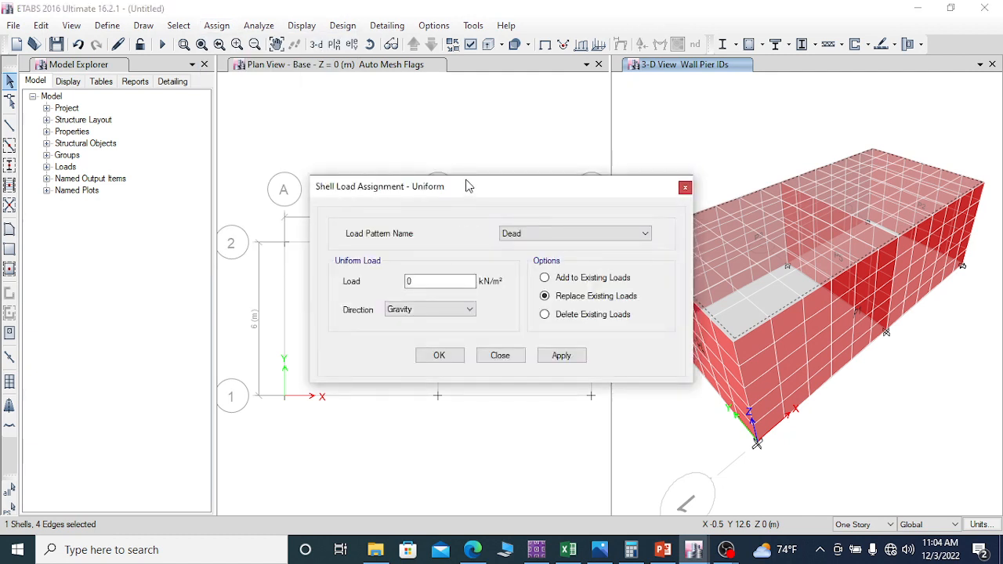
{"action": "left_click_drag", "start_coordinate": [467, 187], "coordinate": [434, 112]}
{"action": "left_click", "coordinate": [516, 159]}
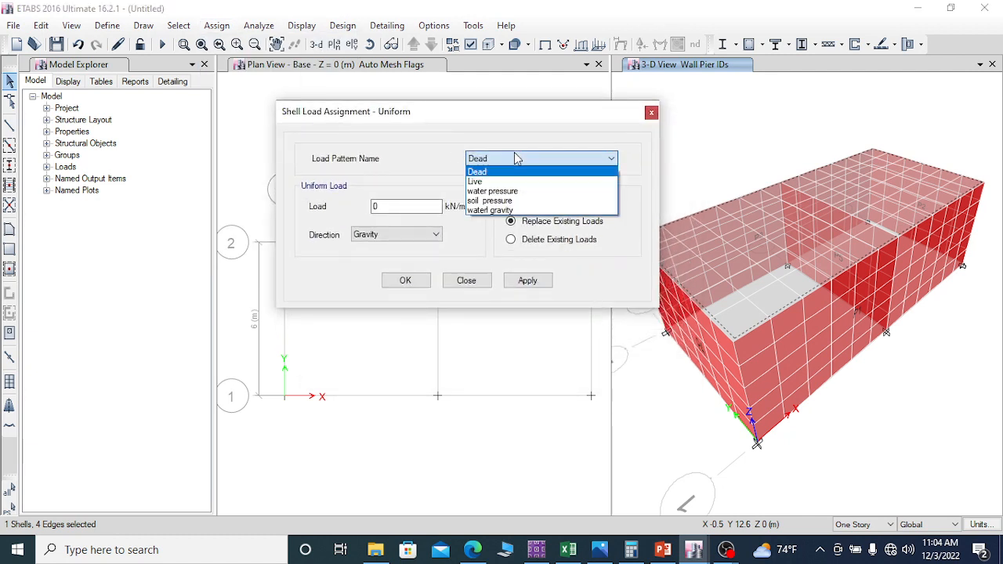
{"action": "left_click", "coordinate": [476, 181]}
{"action": "key", "text": "Tab"}
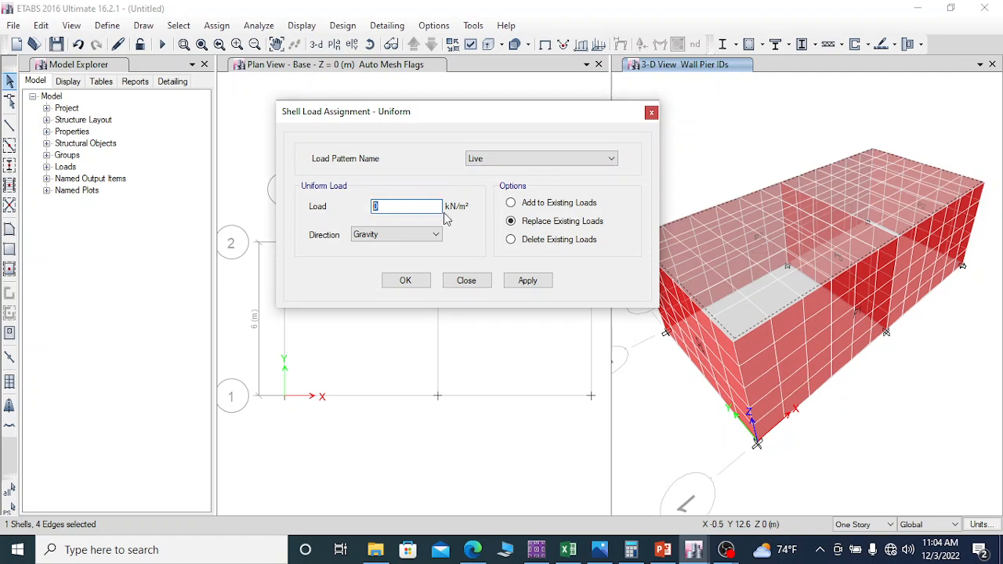
{"action": "type", "text": "2"}
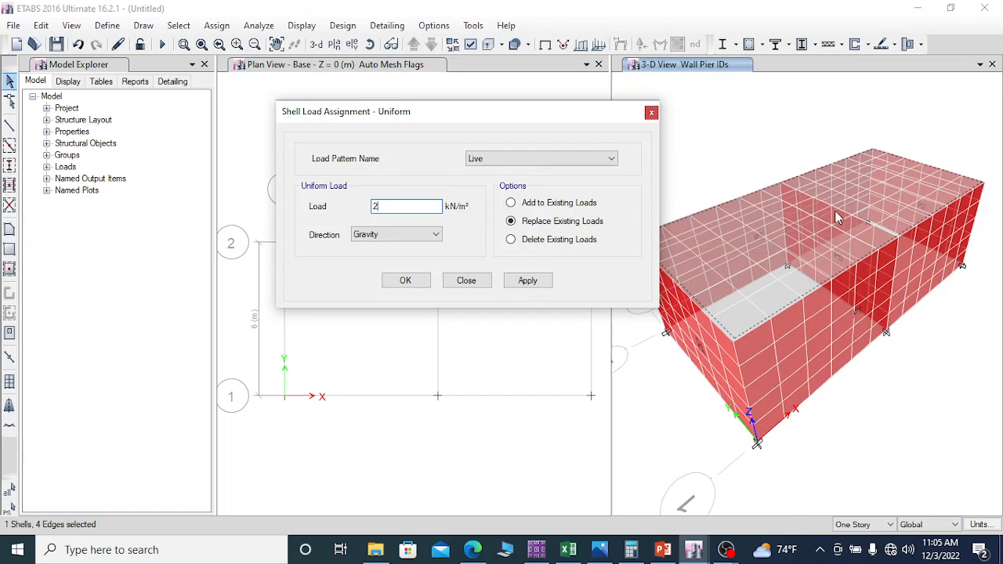
{"action": "left_click", "coordinate": [529, 282]}
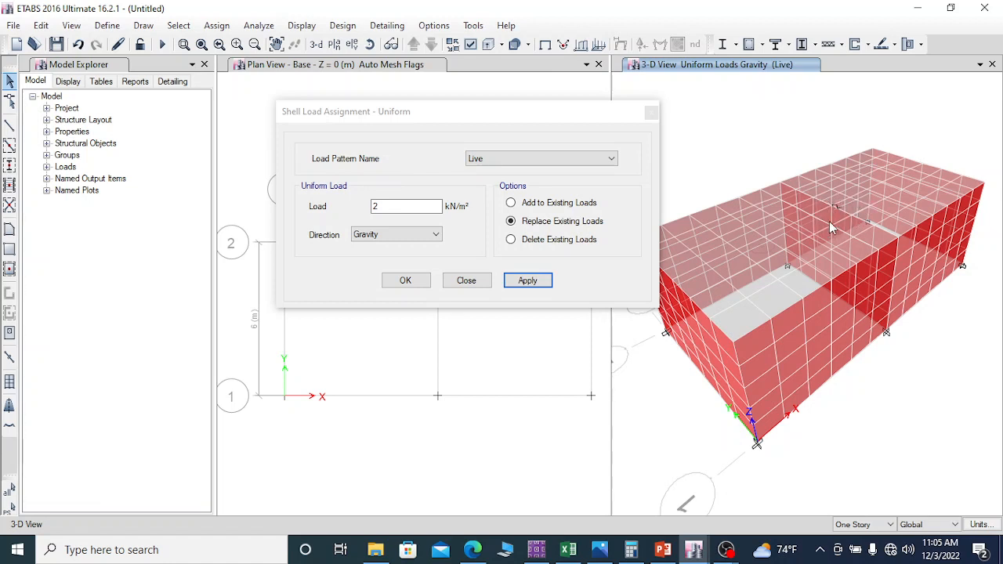
{"action": "left_click", "coordinate": [406, 287]}
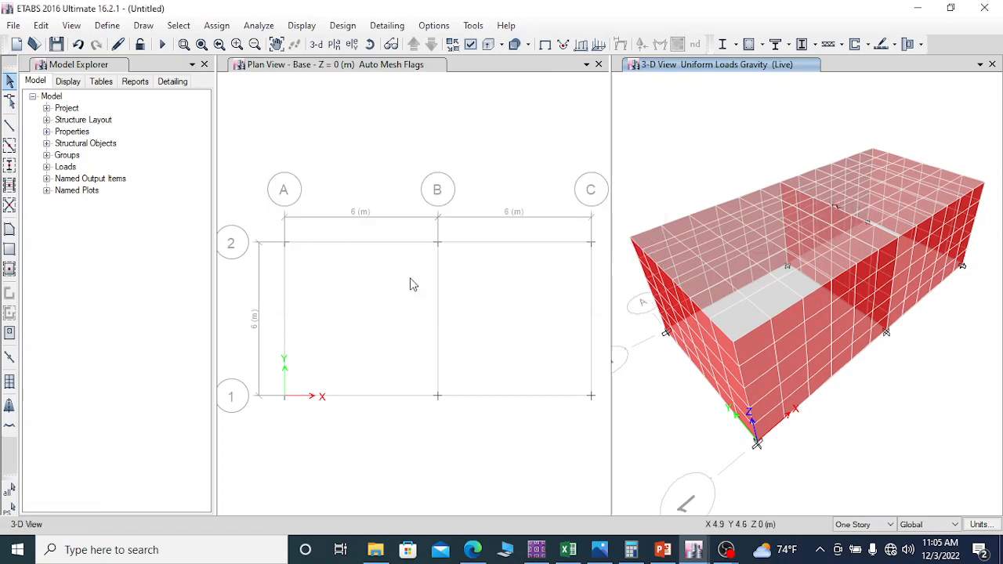
Step: Hide the top slab in the 3-D view
{"action": "left_click", "coordinate": [770, 303]}
{"action": "right_click", "coordinate": [727, 147]}
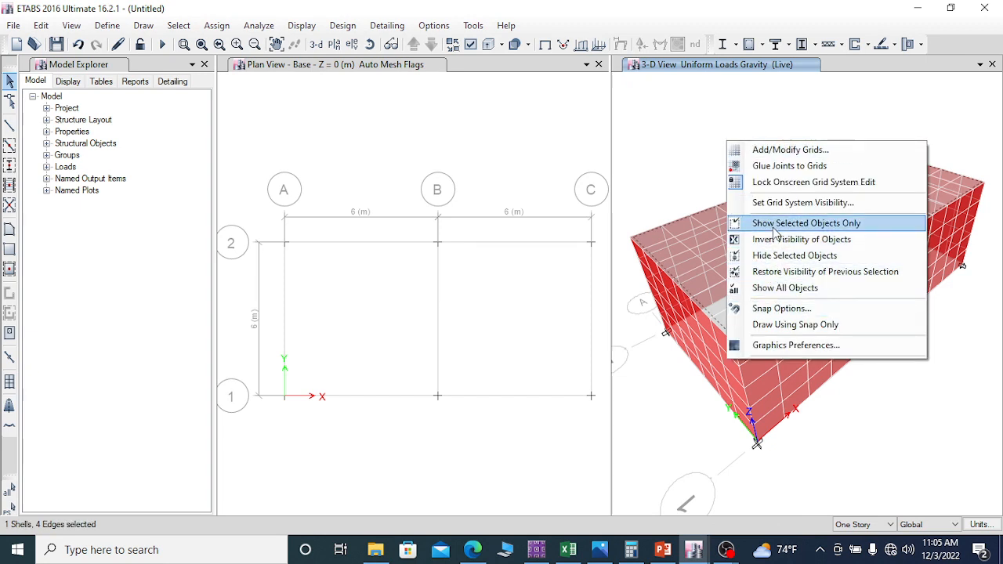
{"action": "left_click", "coordinate": [774, 257]}
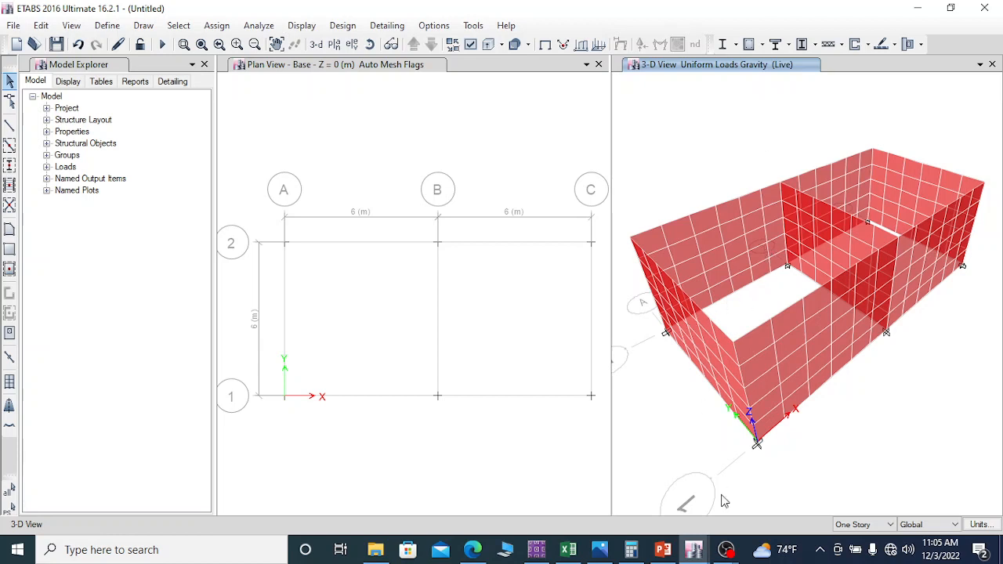
Step: Switch to the water tank slides in PowerPoint and read the Option 1 water pressure calculation on slide 1
{"action": "left_click", "coordinate": [663, 551]}
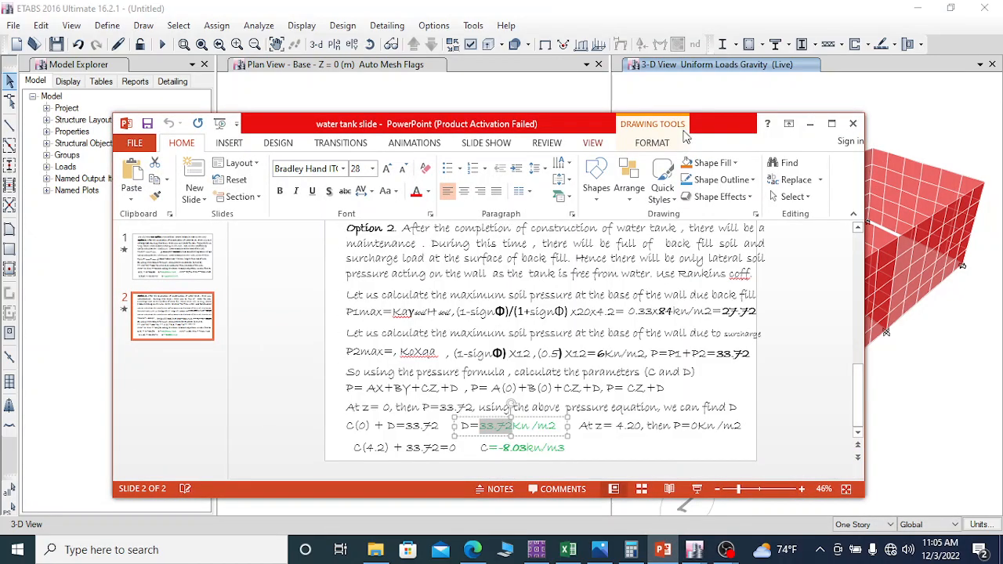
{"action": "left_click", "coordinate": [832, 123]}
{"action": "left_click", "coordinate": [84, 141]}
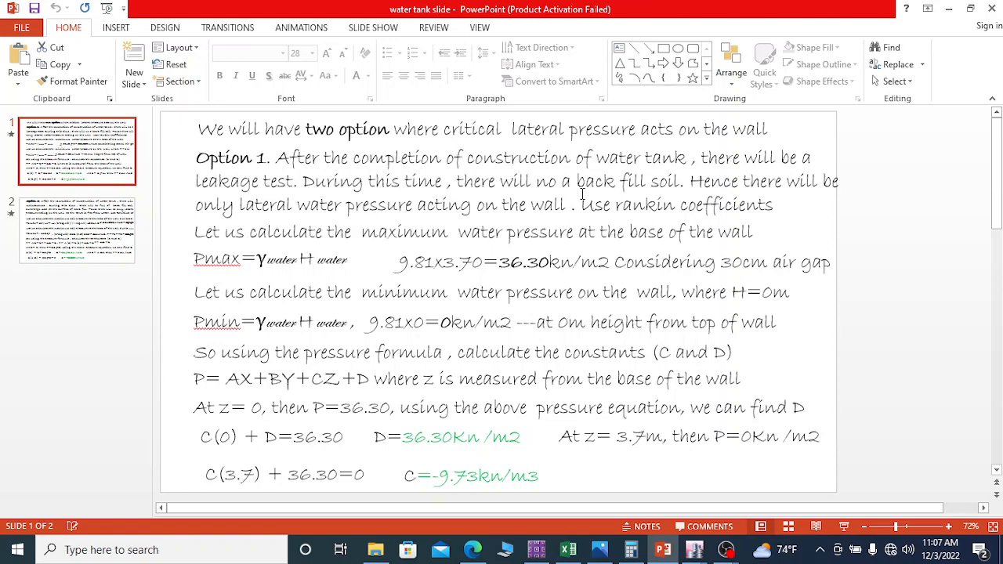
{"action": "left_click_drag", "start_coordinate": [581, 206], "coordinate": [775, 205]}
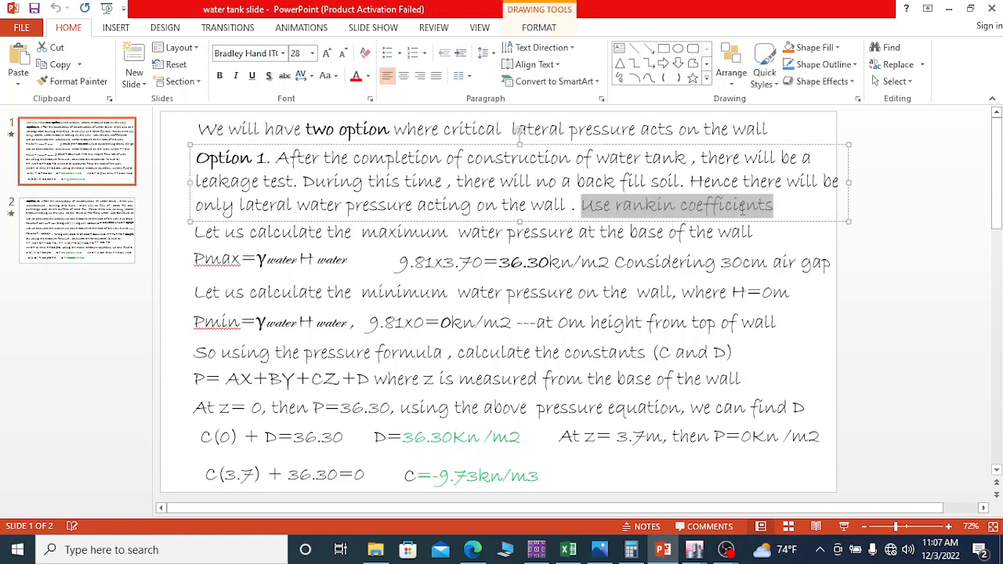
{"action": "left_click", "coordinate": [221, 264]}
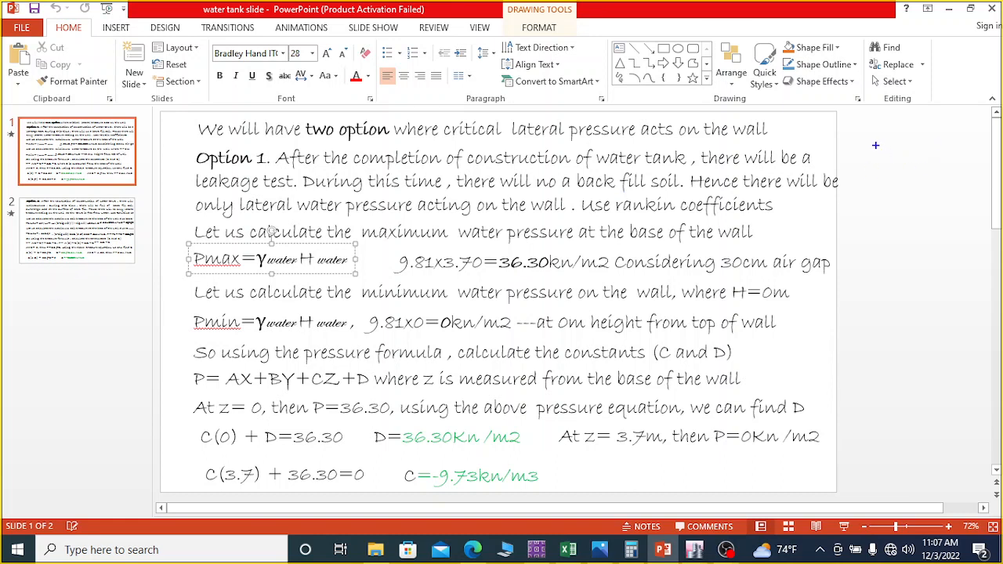
Step: Sketch the tank outline beside the slide with its water level and triangular pressure diagram, and annotate Pmax = γw Hw
{"action": "mouse_move", "coordinate": [864, 147]}
{"action": "left_mouse_down"}
{"action": "mouse_move", "coordinate": [862, 260]}
{"action": "mouse_move", "coordinate": [1002, 259]}
{"action": "left_mouse_up"}
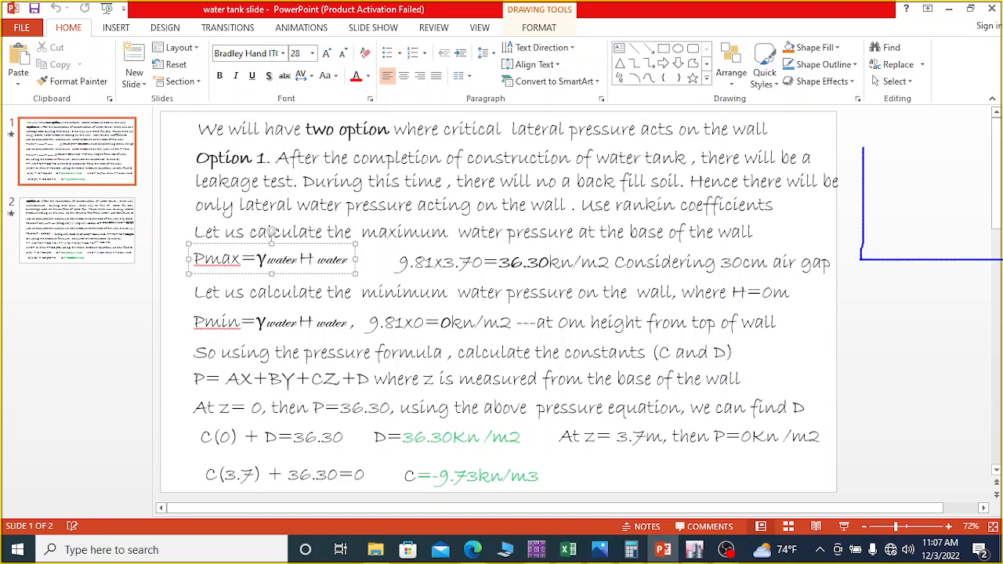
{"action": "mouse_move", "coordinate": [862, 146]}
{"action": "left_mouse_down"}
{"action": "mouse_move", "coordinate": [979, 142]}
{"action": "mouse_move", "coordinate": [994, 262]}
{"action": "left_mouse_up"}
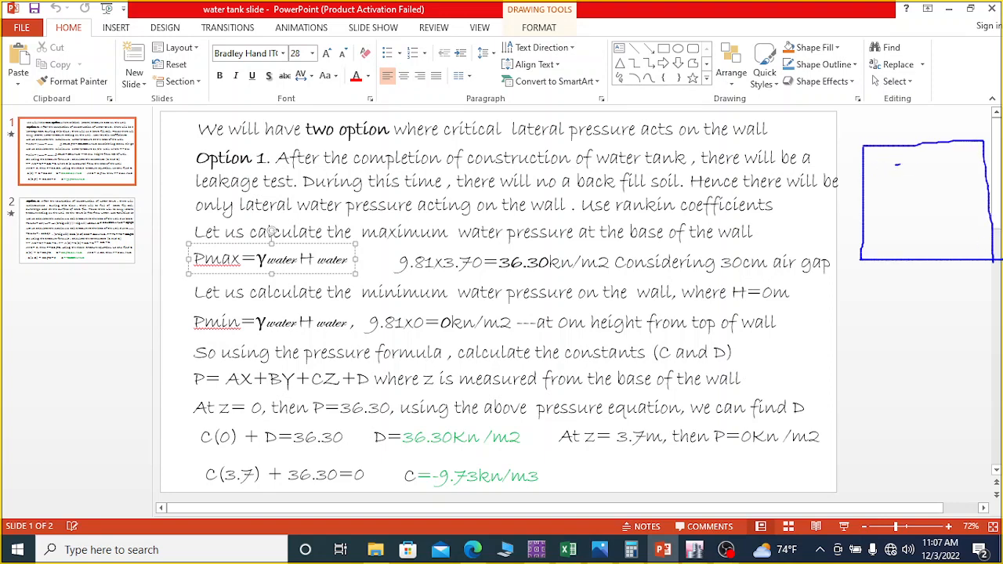
{"action": "left_click_drag", "start_coordinate": [897, 165], "coordinate": [946, 164]}
{"action": "mouse_move", "coordinate": [864, 169]}
{"action": "left_mouse_down"}
{"action": "mouse_move", "coordinate": [884, 179]}
{"action": "mouse_move", "coordinate": [945, 260]}
{"action": "left_mouse_up"}
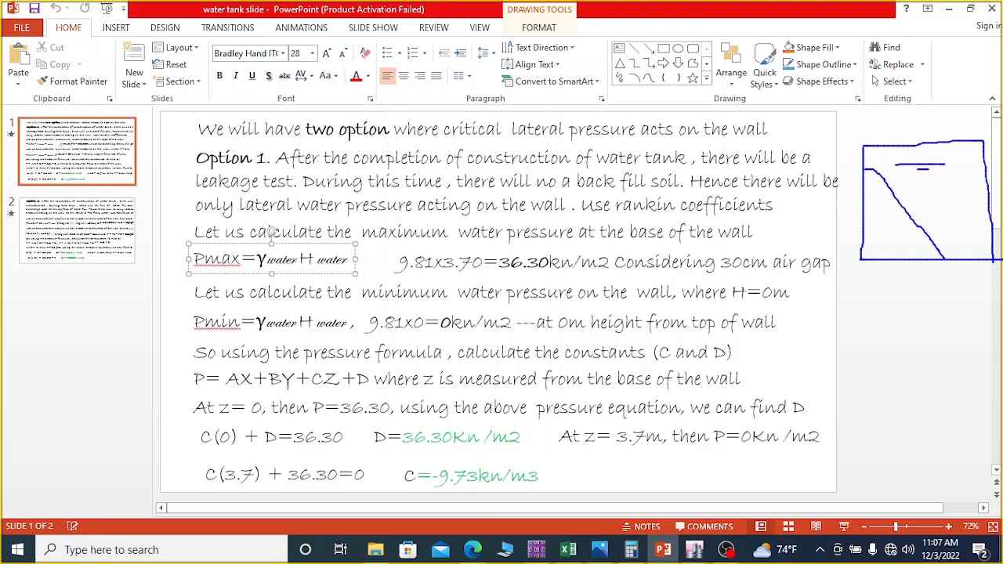
{"action": "mouse_move", "coordinate": [862, 192]}
{"action": "left_mouse_down"}
{"action": "mouse_move", "coordinate": [890, 192]}
{"action": "mouse_move", "coordinate": [903, 216]}
{"action": "left_mouse_up"}
{"action": "left_click_drag", "start_coordinate": [865, 244], "coordinate": [927, 238]}
{"action": "mouse_move", "coordinate": [866, 274]}
{"action": "left_mouse_down"}
{"action": "mouse_move", "coordinate": [866, 299]}
{"action": "mouse_move", "coordinate": [879, 276]}
{"action": "mouse_move", "coordinate": [873, 304]}
{"action": "mouse_move", "coordinate": [935, 311]}
{"action": "mouse_move", "coordinate": [939, 301]}
{"action": "mouse_move", "coordinate": [955, 311]}
{"action": "left_mouse_up"}
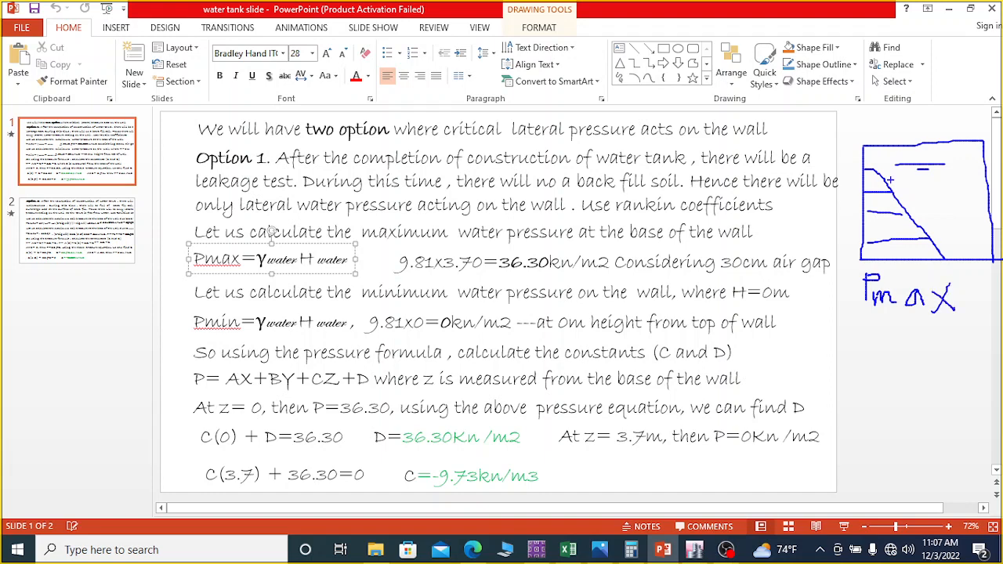
{"action": "left_click_drag", "start_coordinate": [862, 174], "coordinate": [847, 174]}
{"action": "mouse_move", "coordinate": [846, 328]}
{"action": "left_mouse_down"}
{"action": "mouse_move", "coordinate": [891, 360]}
{"action": "mouse_move", "coordinate": [907, 337]}
{"action": "mouse_move", "coordinate": [922, 353]}
{"action": "mouse_move", "coordinate": [936, 339]}
{"action": "mouse_move", "coordinate": [937, 356]}
{"action": "mouse_move", "coordinate": [949, 358]}
{"action": "mouse_move", "coordinate": [964, 333]}
{"action": "left_mouse_up"}
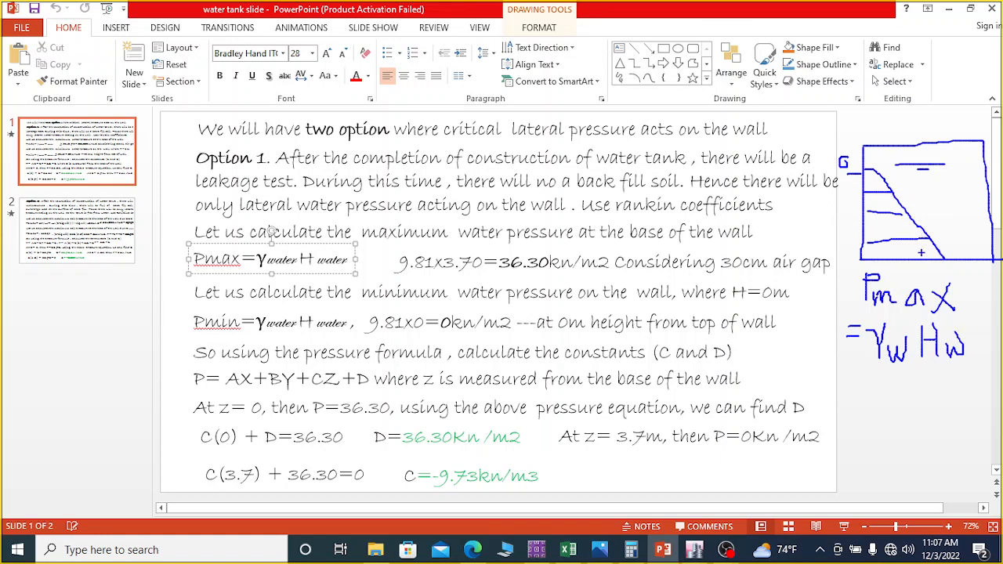
Step: Mark the Z direction from the wall base, the 3.7 water height and the gap above the water on the tank sketch
{"action": "left_click_drag", "start_coordinate": [834, 259], "coordinate": [858, 259]}
{"action": "mouse_move", "coordinate": [840, 223]}
{"action": "left_mouse_down"}
{"action": "mouse_move", "coordinate": [840, 241]}
{"action": "mouse_move", "coordinate": [844, 224]}
{"action": "mouse_move", "coordinate": [862, 233]}
{"action": "mouse_move", "coordinate": [807, 243]}
{"action": "mouse_move", "coordinate": [829, 247]}
{"action": "left_mouse_up"}
{"action": "left_click_drag", "start_coordinate": [879, 253], "coordinate": [877, 268]}
{"action": "mouse_move", "coordinate": [956, 163]}
{"action": "left_mouse_down"}
{"action": "mouse_move", "coordinate": [962, 265]}
{"action": "mouse_move", "coordinate": [952, 242]}
{"action": "mouse_move", "coordinate": [962, 259]}
{"action": "left_mouse_up"}
{"action": "mouse_move", "coordinate": [956, 166]}
{"action": "left_mouse_down"}
{"action": "mouse_move", "coordinate": [948, 185]}
{"action": "mouse_move", "coordinate": [979, 183]}
{"action": "left_mouse_up"}
{"action": "mouse_move", "coordinate": [921, 192]}
{"action": "left_mouse_down"}
{"action": "mouse_move", "coordinate": [923, 227]}
{"action": "mouse_move", "coordinate": [948, 202]}
{"action": "mouse_move", "coordinate": [943, 227]}
{"action": "left_mouse_up"}
{"action": "left_click", "coordinate": [938, 225]}
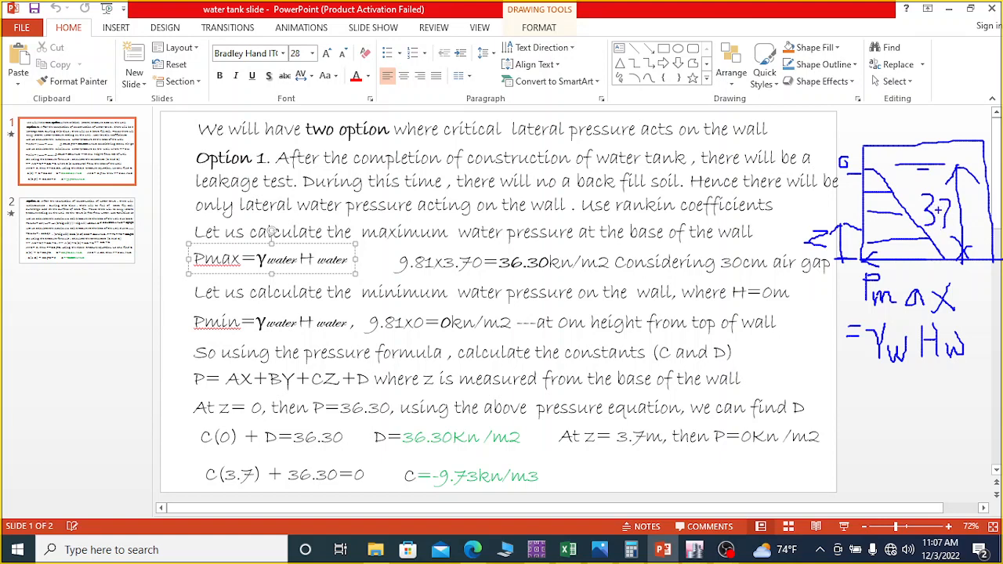
{"action": "mouse_move", "coordinate": [926, 141]}
{"action": "left_mouse_down"}
{"action": "mouse_move", "coordinate": [925, 169]}
{"action": "mouse_move", "coordinate": [943, 131]}
{"action": "mouse_move", "coordinate": [938, 153]}
{"action": "mouse_move", "coordinate": [953, 158]}
{"action": "left_mouse_up"}
Step: Sketch the two slabs above the tank drawing with height markers on both sides, and label the height 4.2
{"action": "mouse_move", "coordinate": [843, 33]}
{"action": "left_mouse_down"}
{"action": "mouse_move", "coordinate": [945, 32]}
{"action": "mouse_move", "coordinate": [884, 45]}
{"action": "mouse_move", "coordinate": [972, 37]}
{"action": "left_mouse_up"}
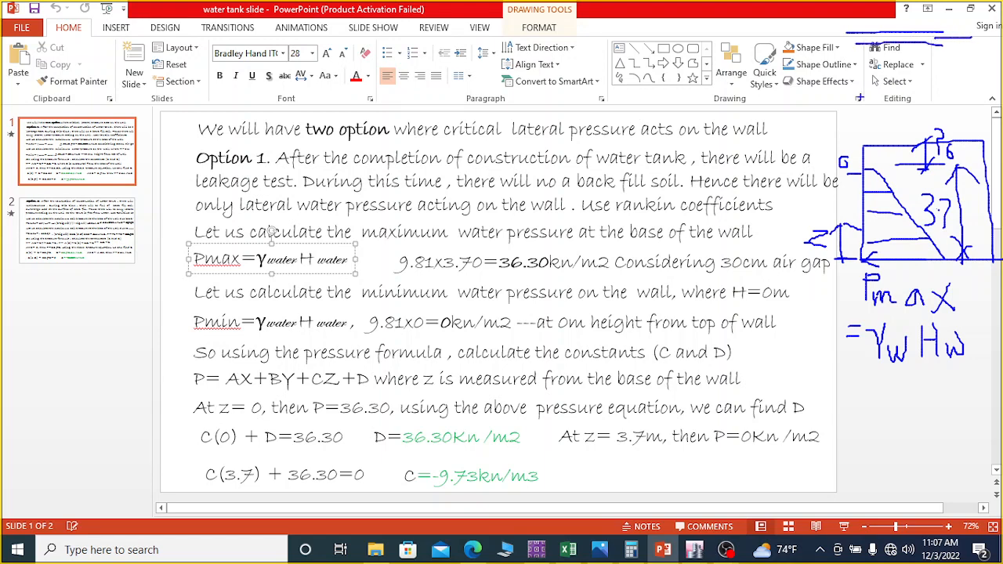
{"action": "left_click_drag", "start_coordinate": [860, 97], "coordinate": [948, 95]}
{"action": "mouse_move", "coordinate": [865, 109]}
{"action": "left_mouse_down"}
{"action": "mouse_move", "coordinate": [957, 114]}
{"action": "mouse_move", "coordinate": [939, 101]}
{"action": "mouse_move", "coordinate": [984, 98]}
{"action": "left_mouse_up"}
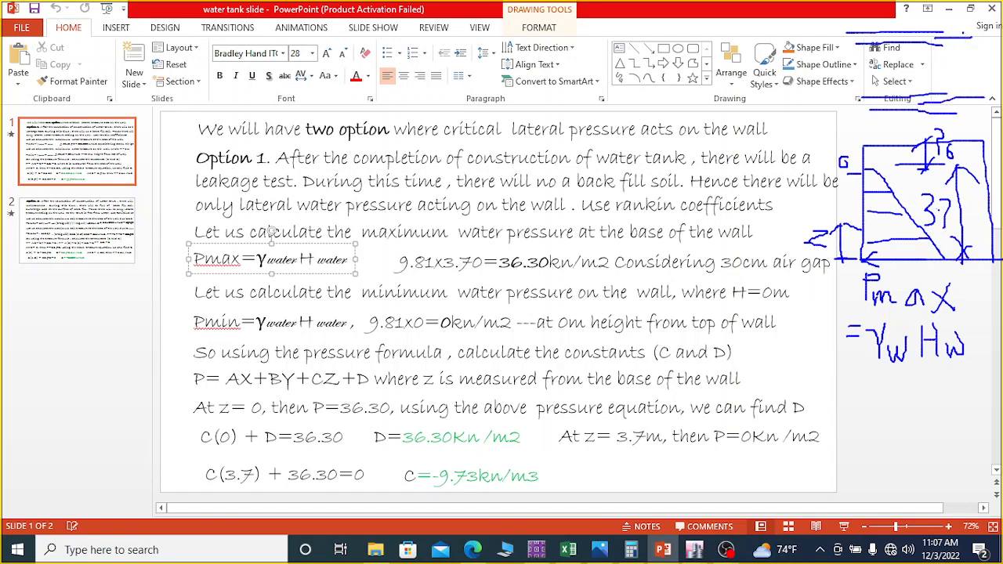
{"action": "left_click_drag", "start_coordinate": [964, 31], "coordinate": [958, 108]}
{"action": "left_click_drag", "start_coordinate": [967, 38], "coordinate": [948, 57]}
{"action": "mouse_move", "coordinate": [931, 53]}
{"action": "left_mouse_down"}
{"action": "mouse_move", "coordinate": [933, 82]}
{"action": "mouse_move", "coordinate": [957, 80]}
{"action": "left_mouse_up"}
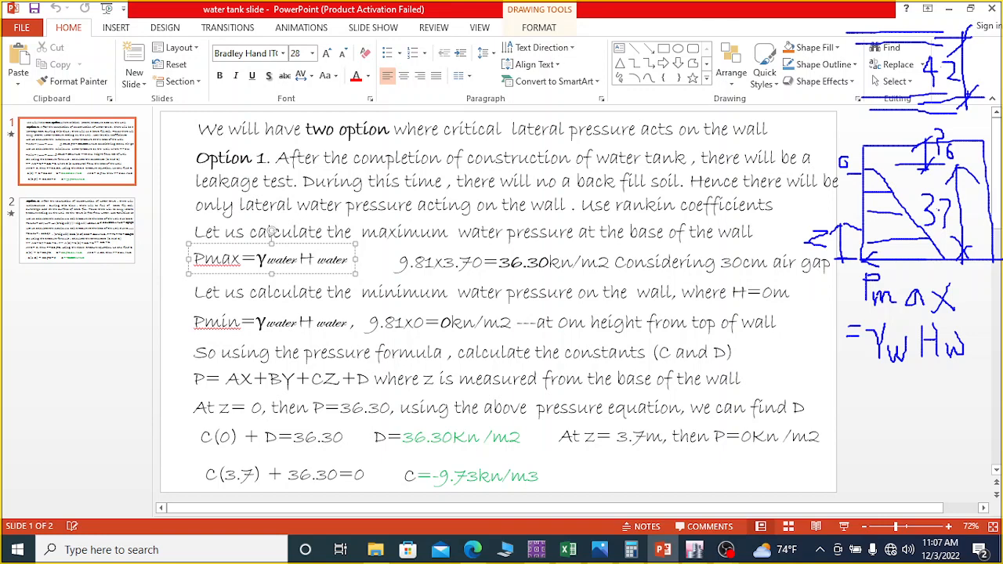
{"action": "left_click_drag", "start_coordinate": [820, 32], "coordinate": [846, 31]}
{"action": "mouse_move", "coordinate": [836, 23]}
{"action": "left_mouse_down"}
{"action": "mouse_move", "coordinate": [839, 108]}
{"action": "mouse_move", "coordinate": [847, 110]}
{"action": "left_mouse_up"}
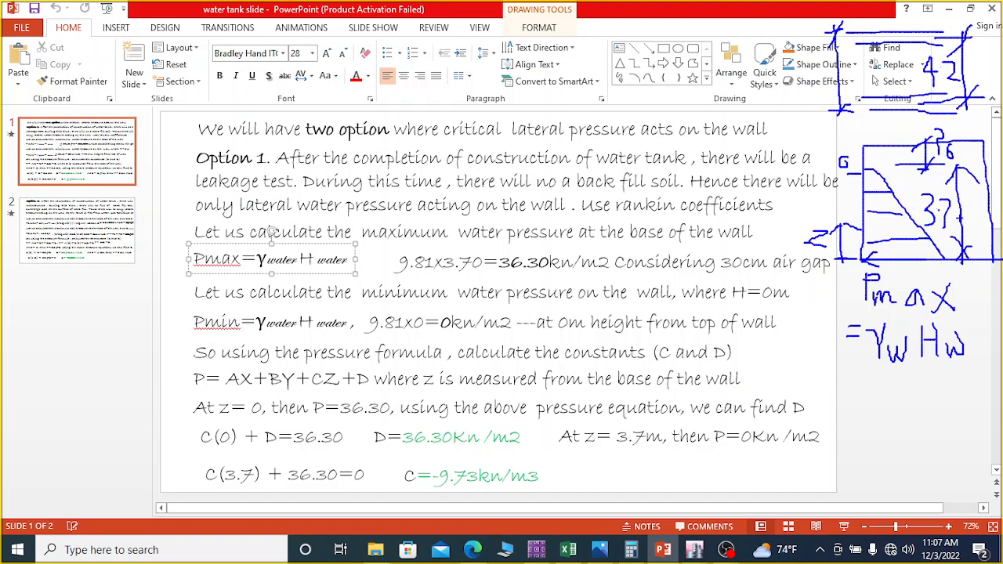
Step: Underline the maximum and minimum pressure results and mark the wall height and water level on the tank sketch
{"action": "left_click_drag", "start_coordinate": [397, 279], "coordinate": [515, 279]}
{"action": "left_click_drag", "start_coordinate": [850, 173], "coordinate": [872, 172]}
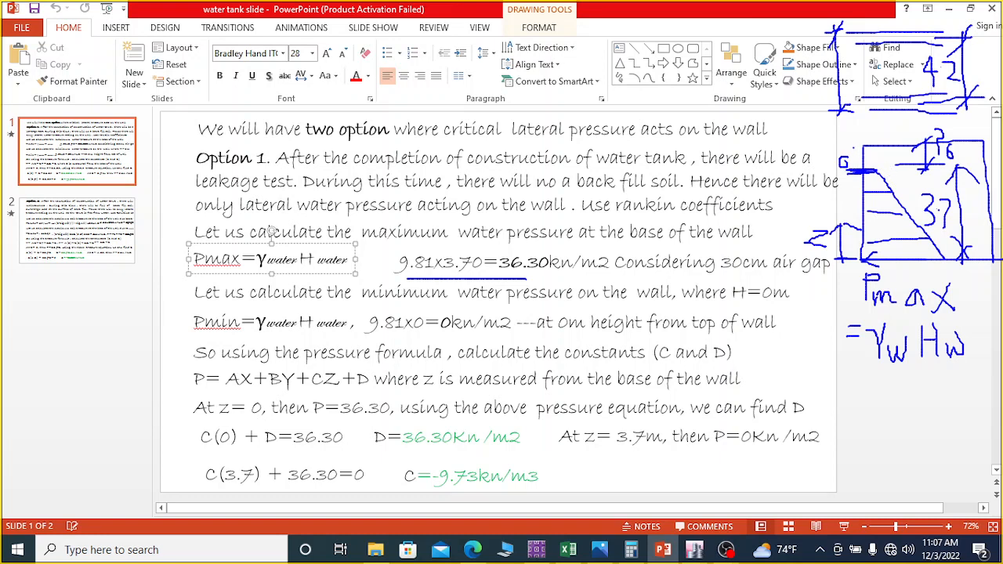
{"action": "left_click_drag", "start_coordinate": [854, 147], "coordinate": [871, 148]}
{"action": "left_click_drag", "start_coordinate": [863, 159], "coordinate": [856, 252]}
{"action": "mouse_move", "coordinate": [856, 205]}
{"action": "left_mouse_down"}
{"action": "mouse_move", "coordinate": [859, 194]}
{"action": "mouse_move", "coordinate": [859, 254]}
{"action": "mouse_move", "coordinate": [859, 174]}
{"action": "mouse_move", "coordinate": [852, 202]}
{"action": "left_mouse_up"}
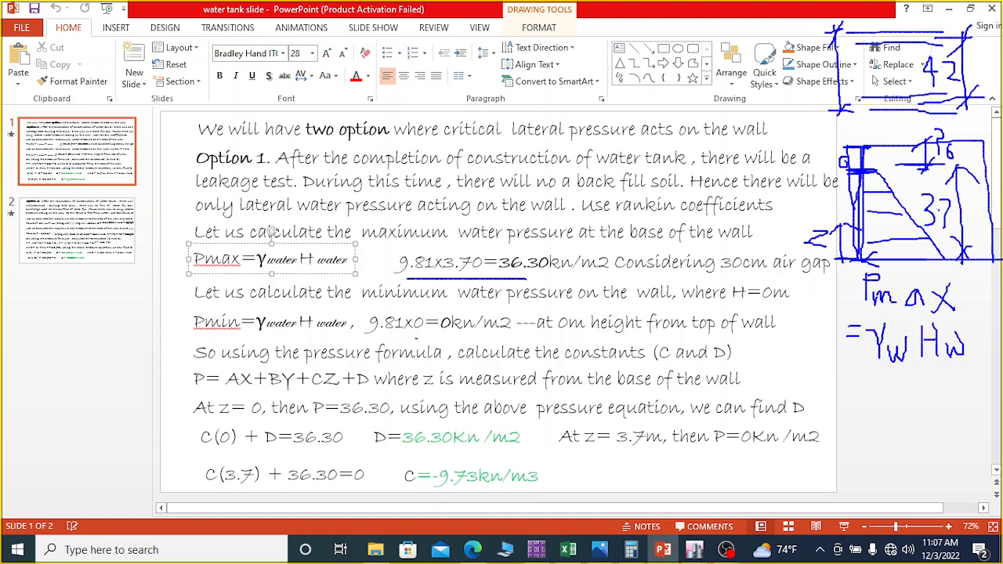
{"action": "left_click_drag", "start_coordinate": [439, 335], "coordinate": [511, 334]}
Step: Box the equation P = AX+BY+CZ+D, strike out AX and BY, and mark the D and C results
{"action": "mouse_move", "coordinate": [183, 363]}
{"action": "left_mouse_down"}
{"action": "mouse_move", "coordinate": [183, 391]}
{"action": "mouse_move", "coordinate": [286, 400]}
{"action": "mouse_move", "coordinate": [377, 392]}
{"action": "mouse_move", "coordinate": [351, 368]}
{"action": "mouse_move", "coordinate": [182, 367]}
{"action": "left_mouse_up"}
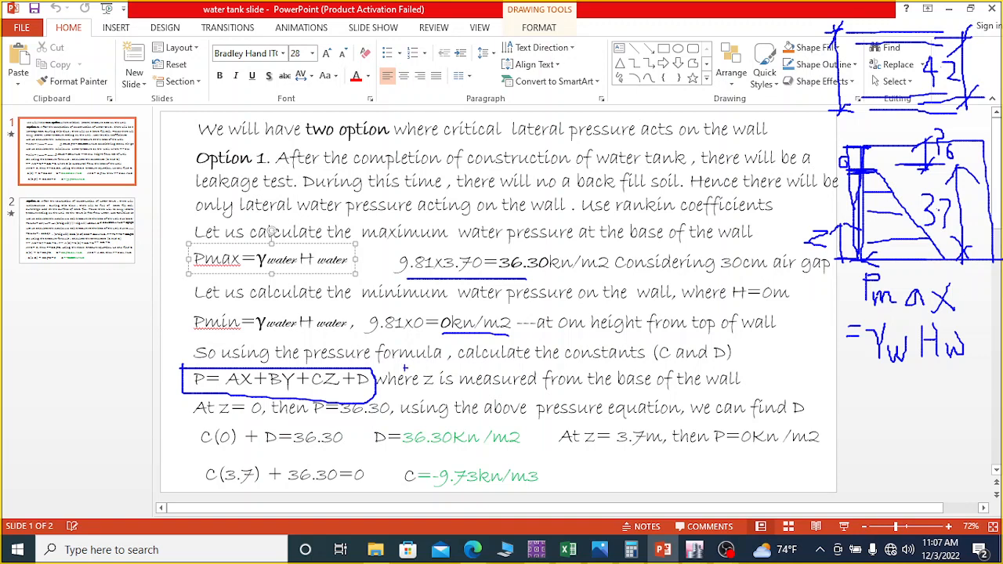
{"action": "left_click_drag", "start_coordinate": [226, 395], "coordinate": [296, 371]}
{"action": "left_click_drag", "start_coordinate": [401, 452], "coordinate": [497, 451]}
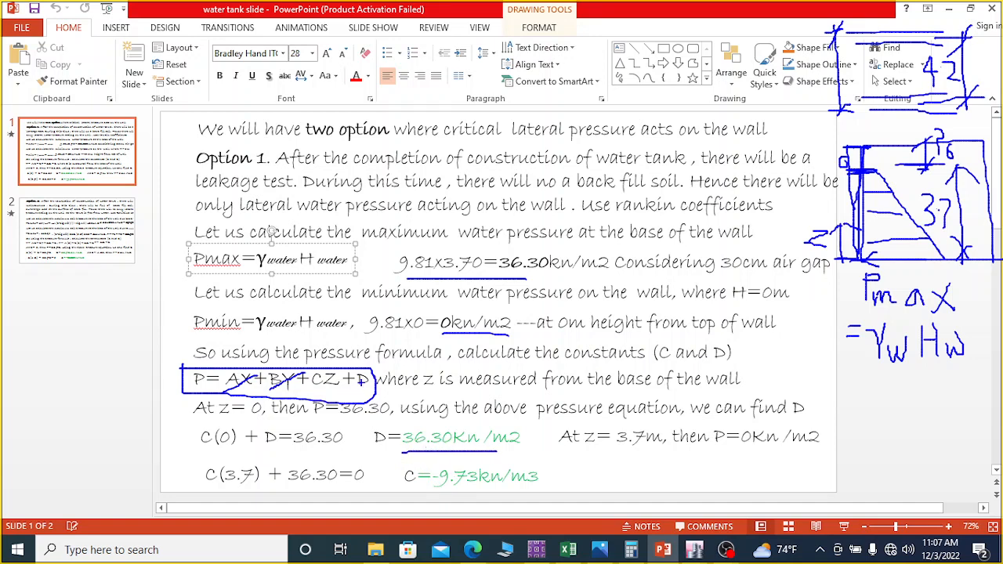
{"action": "left_click_drag", "start_coordinate": [400, 489], "coordinate": [414, 489]}
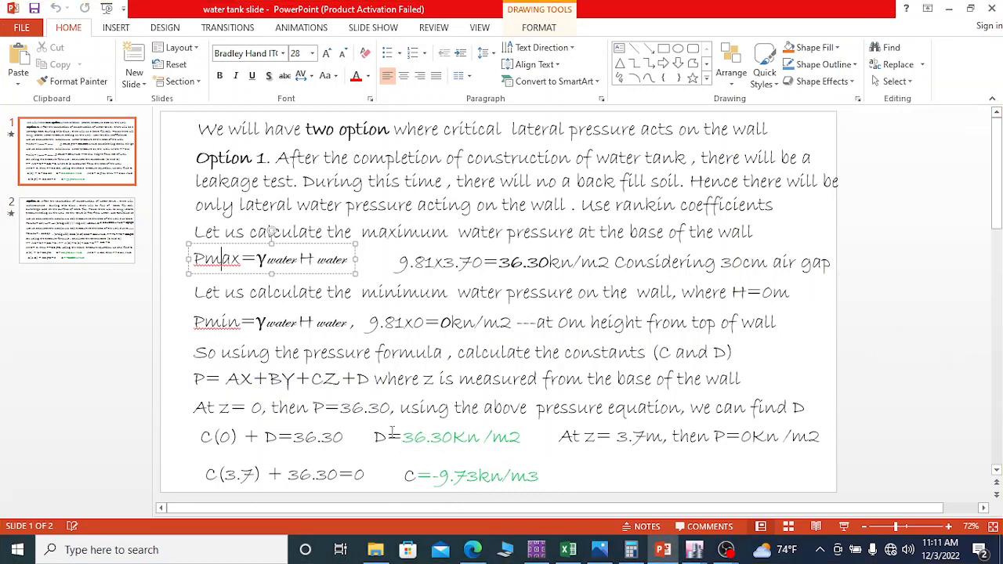
Step: Copy the constant D value 36.30 from the Option 1 calculation
{"action": "left_click_drag", "start_coordinate": [403, 437], "coordinate": [452, 438]}
{"action": "key", "text": "ctrl+c"}
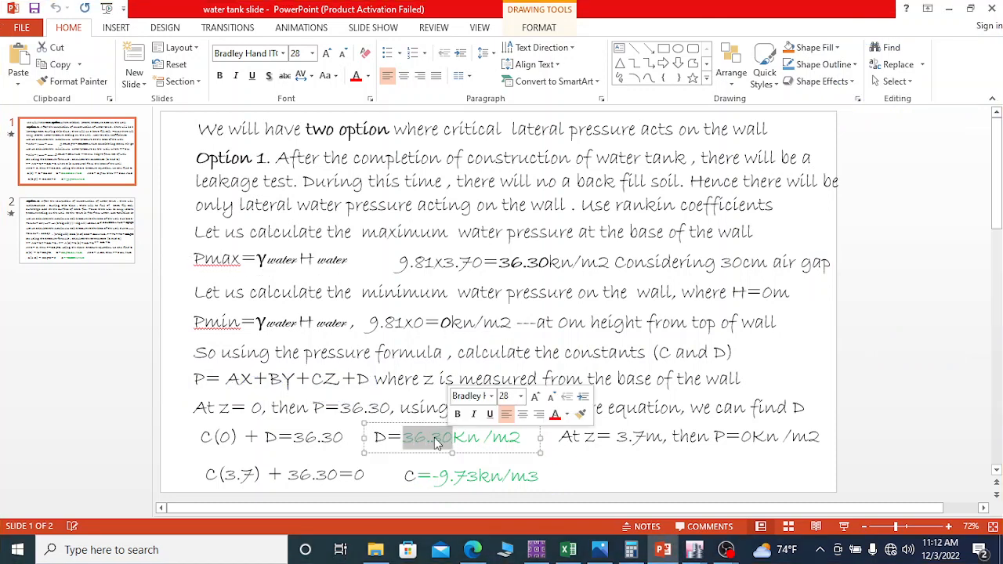
{"action": "right_click", "coordinate": [444, 438]}
{"action": "left_click", "coordinate": [474, 185]}
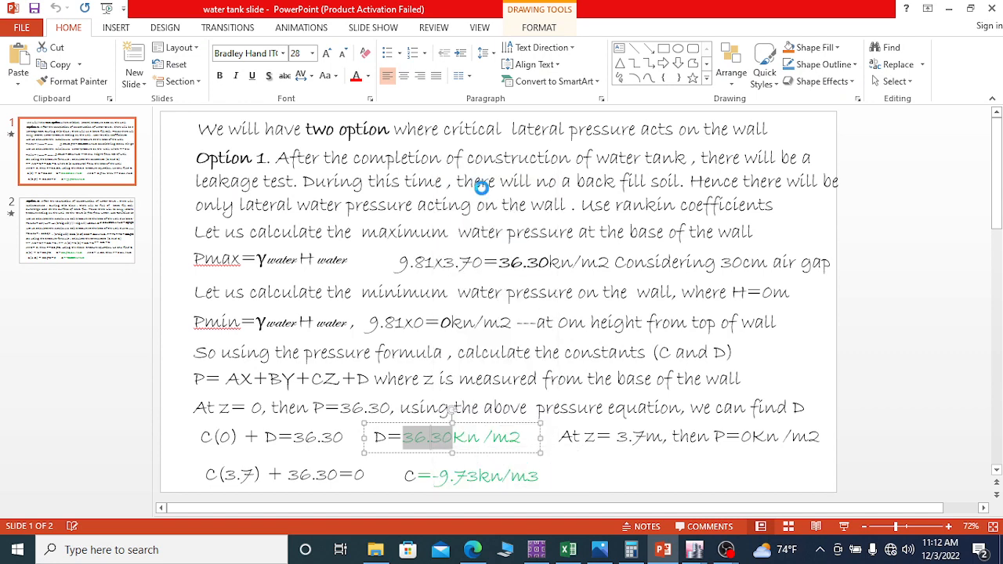
Step: Switch from the calculation slide to the untitled ETABS tank model
{"action": "mouse_move", "coordinate": [695, 549]}
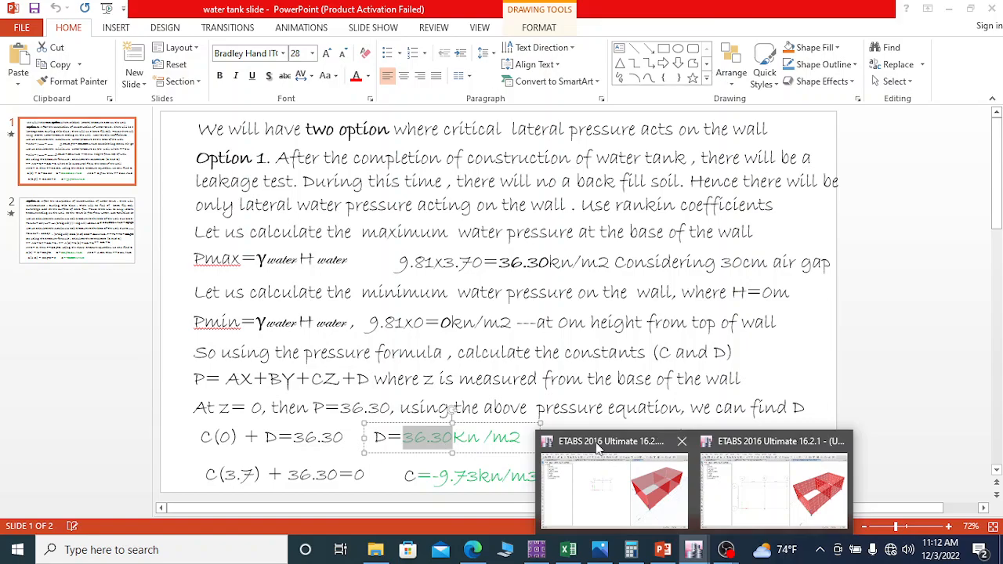
{"action": "left_click", "coordinate": [608, 481]}
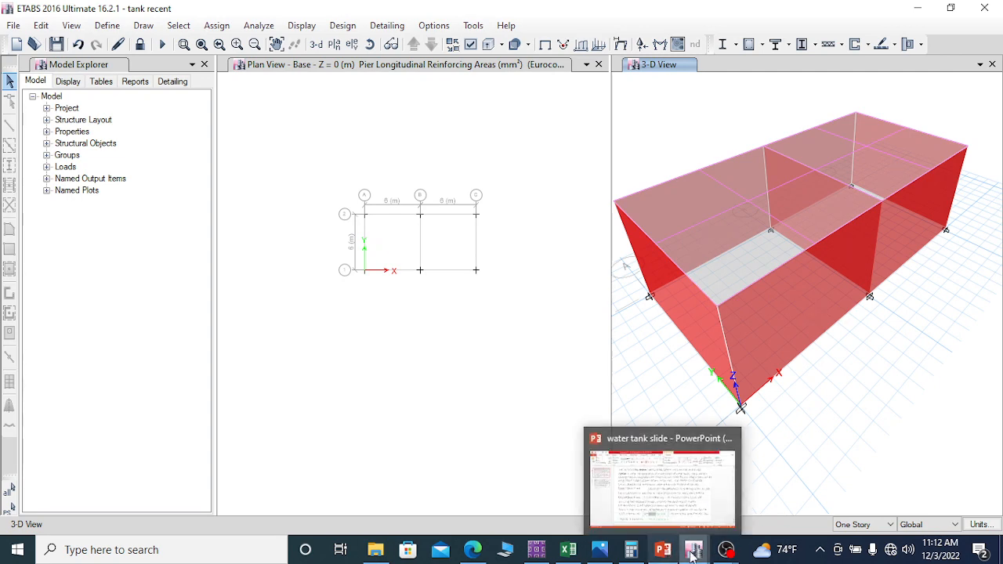
{"action": "left_click", "coordinate": [774, 505]}
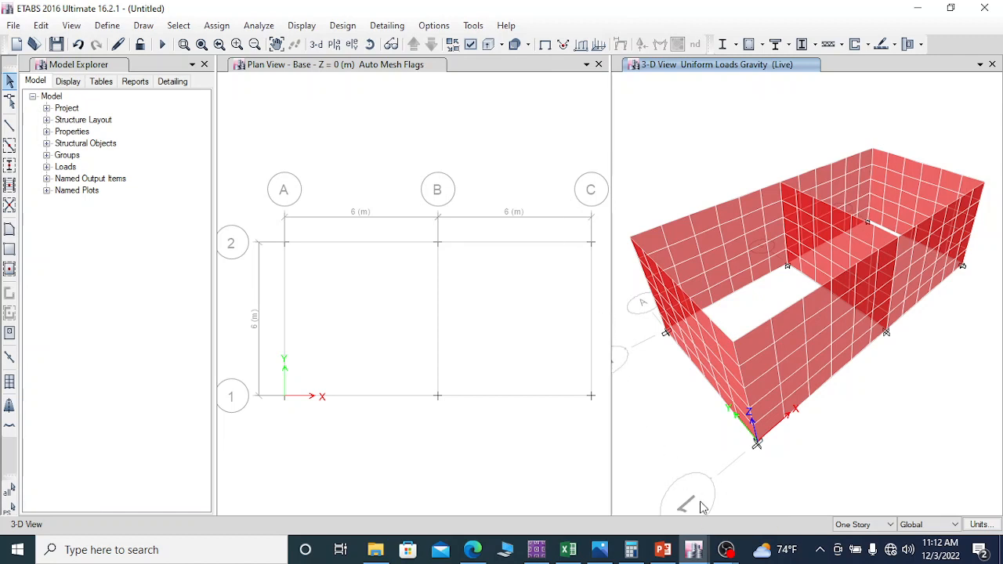
Step: Close the tank recent model with its changes saved and return to the untitled model
{"action": "mouse_move", "coordinate": [695, 553]}
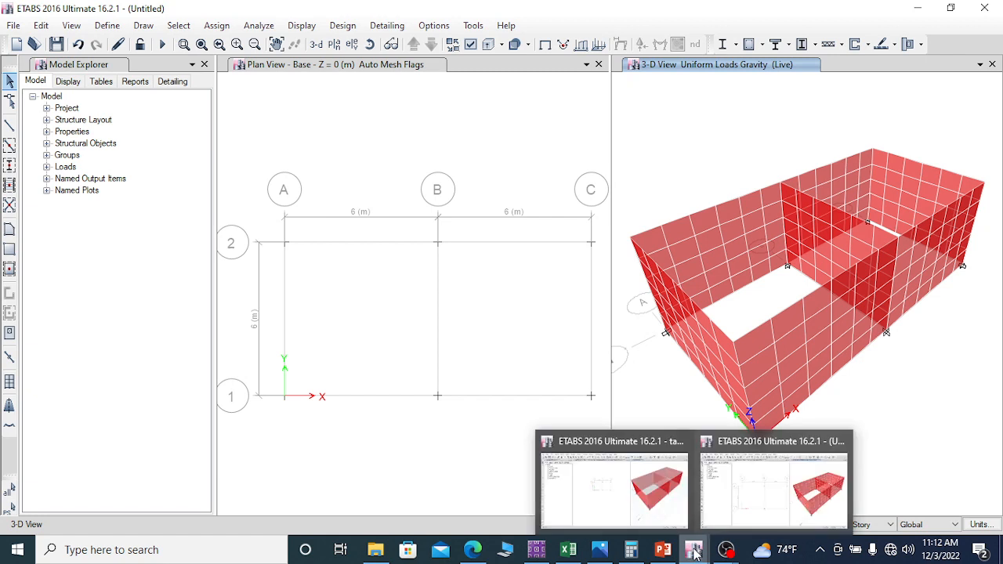
{"action": "mouse_move", "coordinate": [644, 506]}
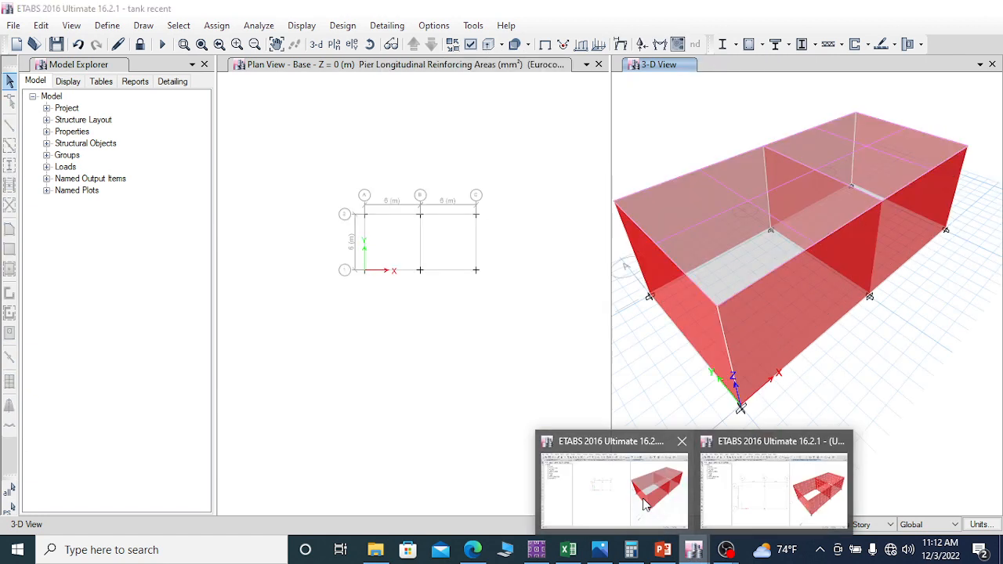
{"action": "left_click", "coordinate": [682, 441]}
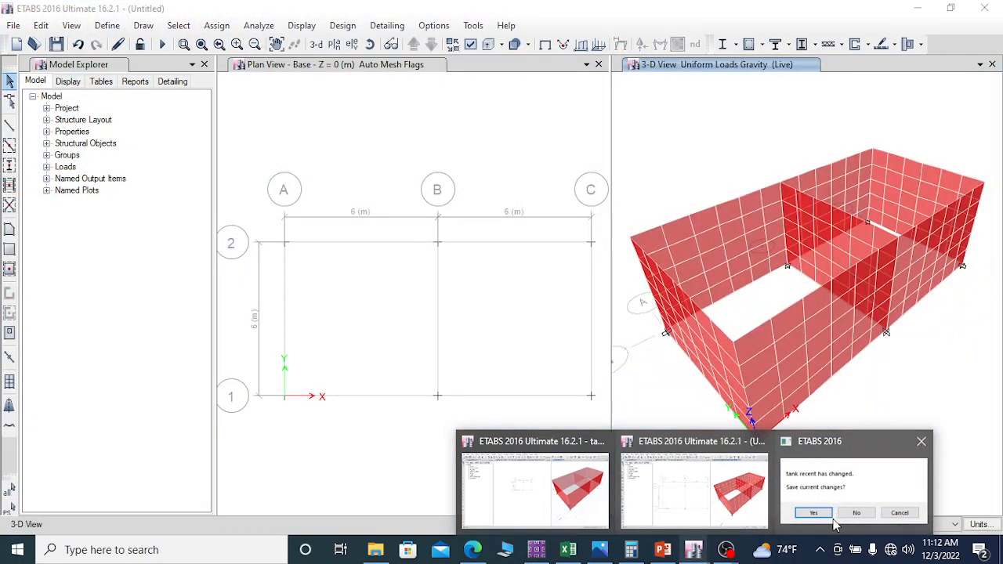
{"action": "left_click", "coordinate": [860, 457]}
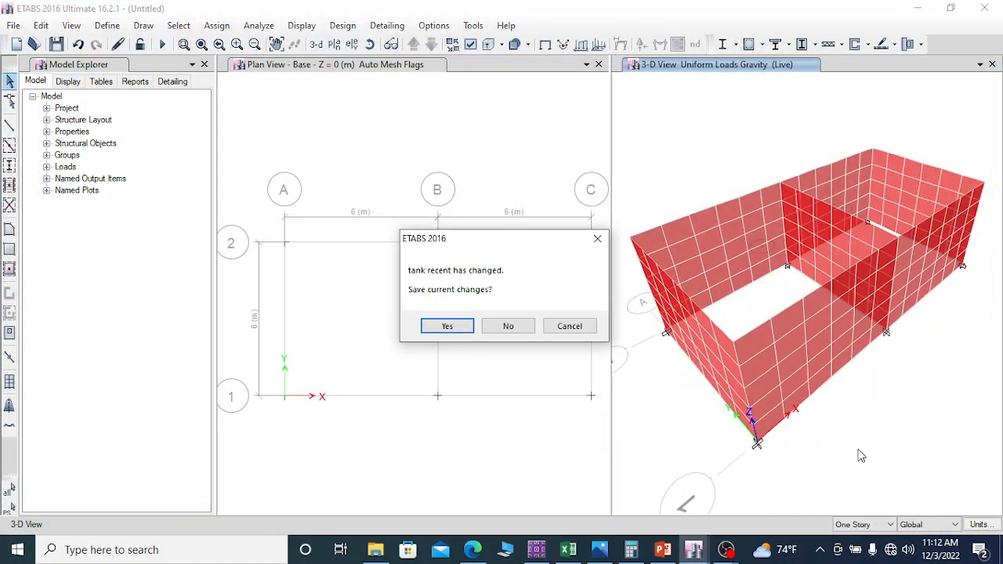
{"action": "left_click", "coordinate": [457, 328]}
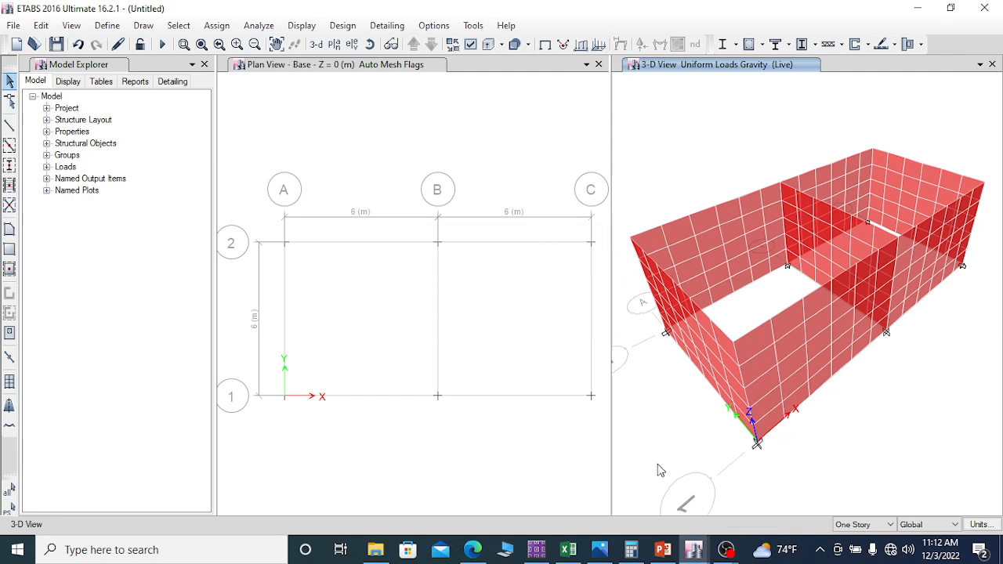
{"action": "mouse_move", "coordinate": [694, 547]}
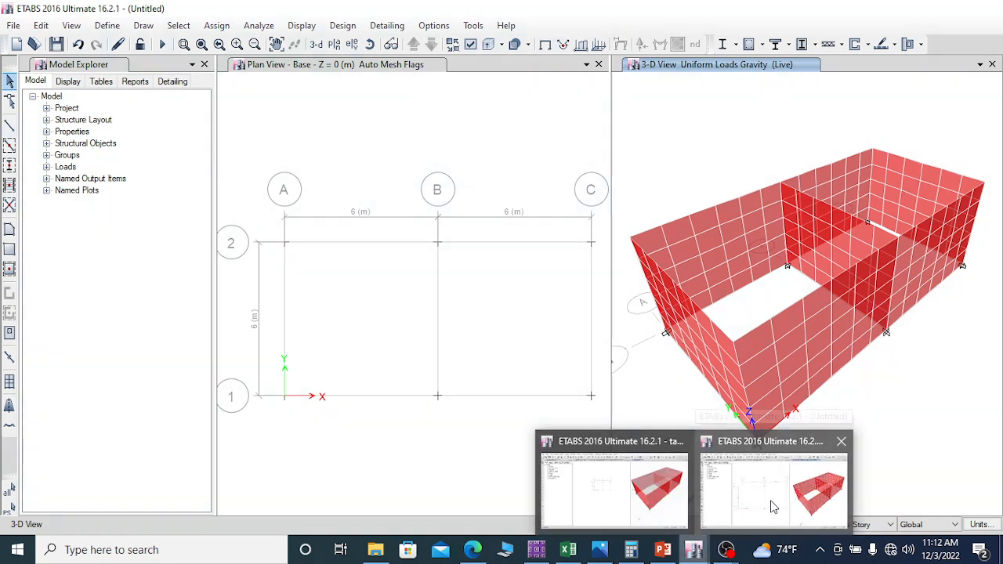
{"action": "left_click", "coordinate": [768, 497]}
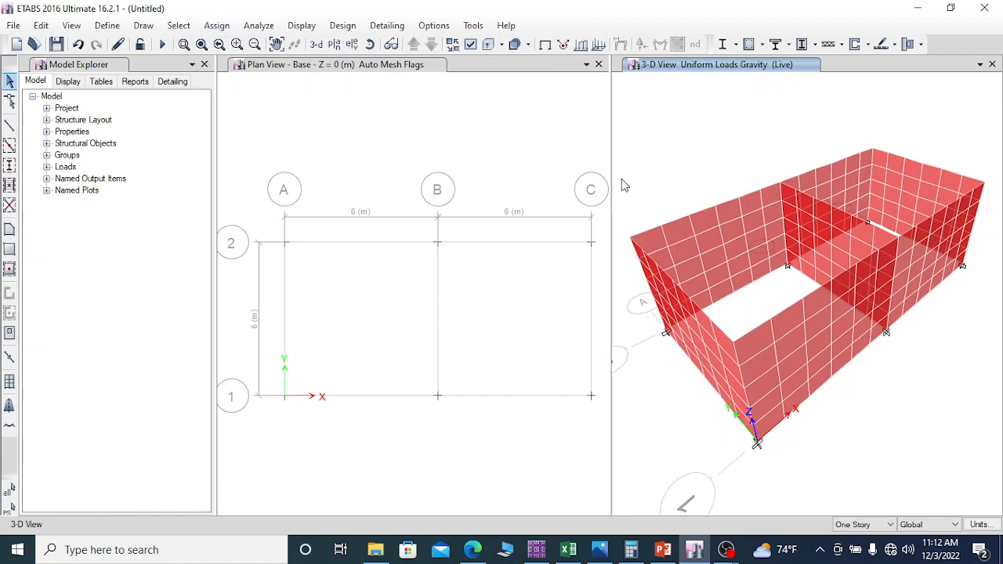
Step: Select the four outer walls of the tank in the 3-D view
{"action": "left_click", "coordinate": [817, 323]}
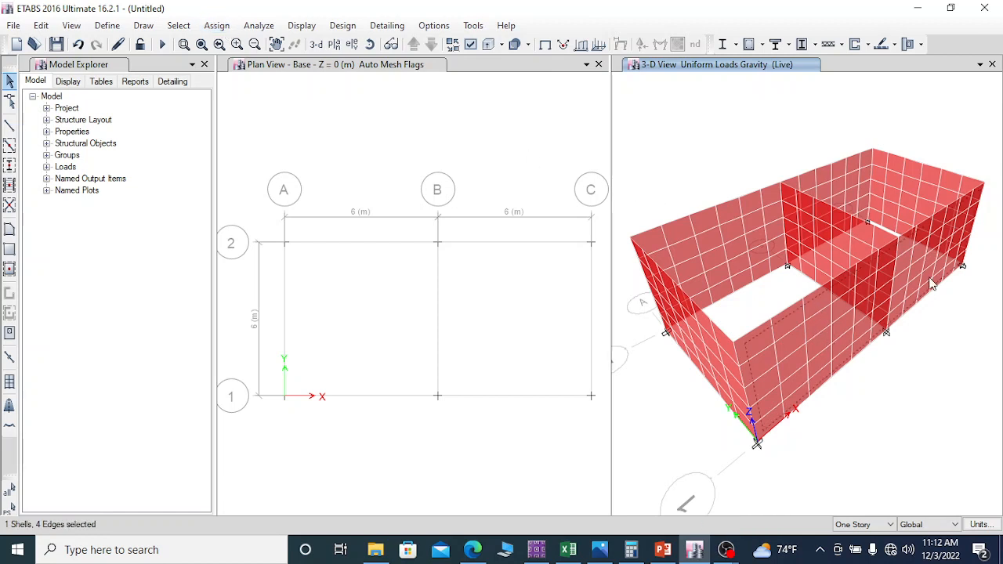
{"action": "left_click", "coordinate": [914, 194]}
{"action": "left_click", "coordinate": [768, 215]}
{"action": "left_click", "coordinate": [711, 347]}
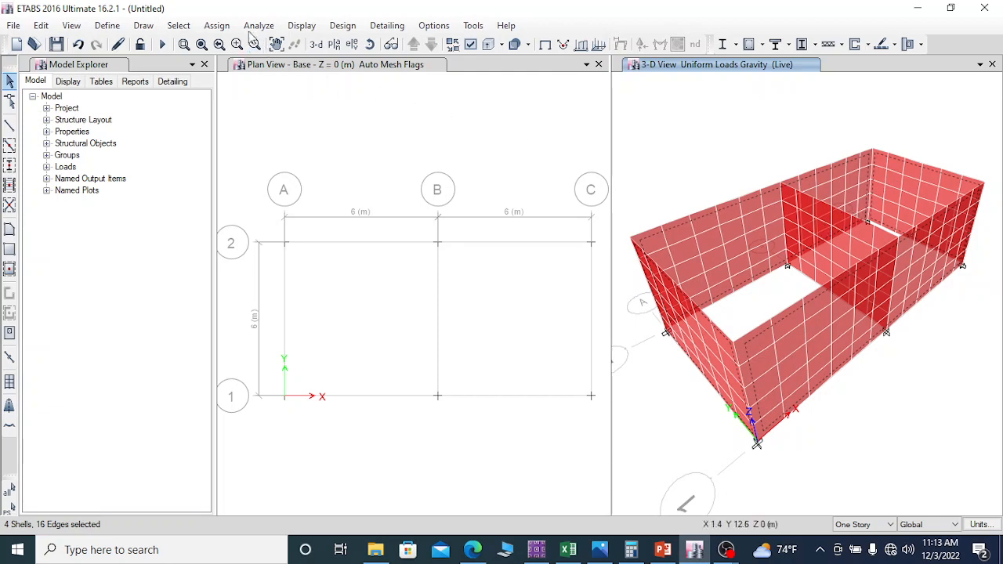
Step: Start a non-uniform shell load assignment on the selected walls with the water pressure load pattern in the Local-3 direction
{"action": "left_click", "coordinate": [214, 26]}
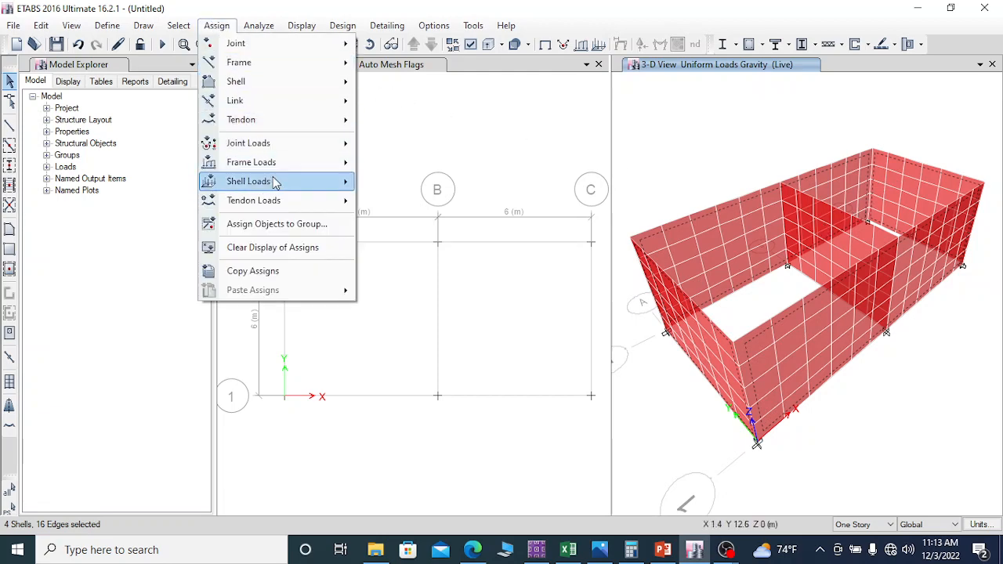
{"action": "mouse_move", "coordinate": [314, 181]}
{"action": "left_click", "coordinate": [413, 220]}
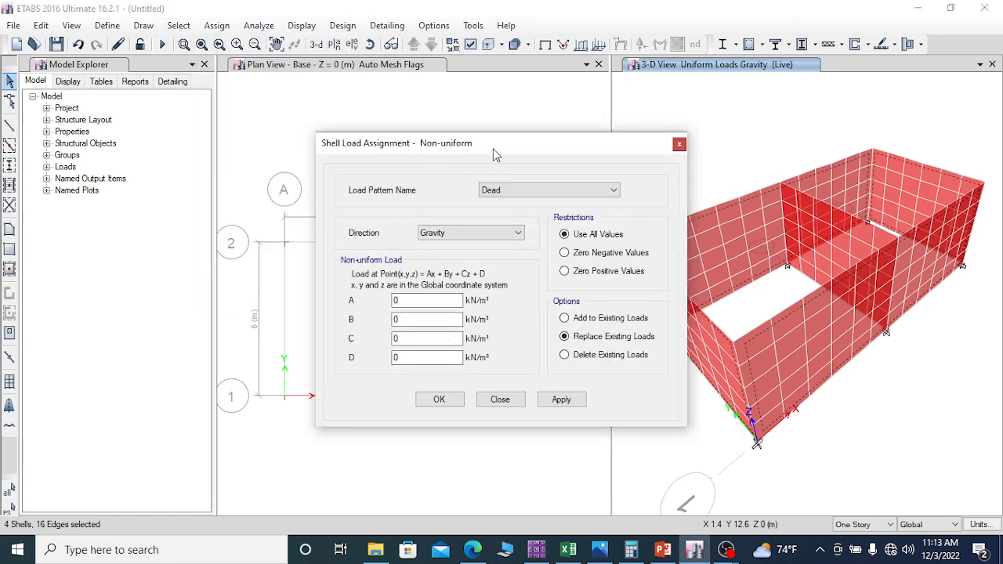
{"action": "left_click", "coordinate": [525, 189]}
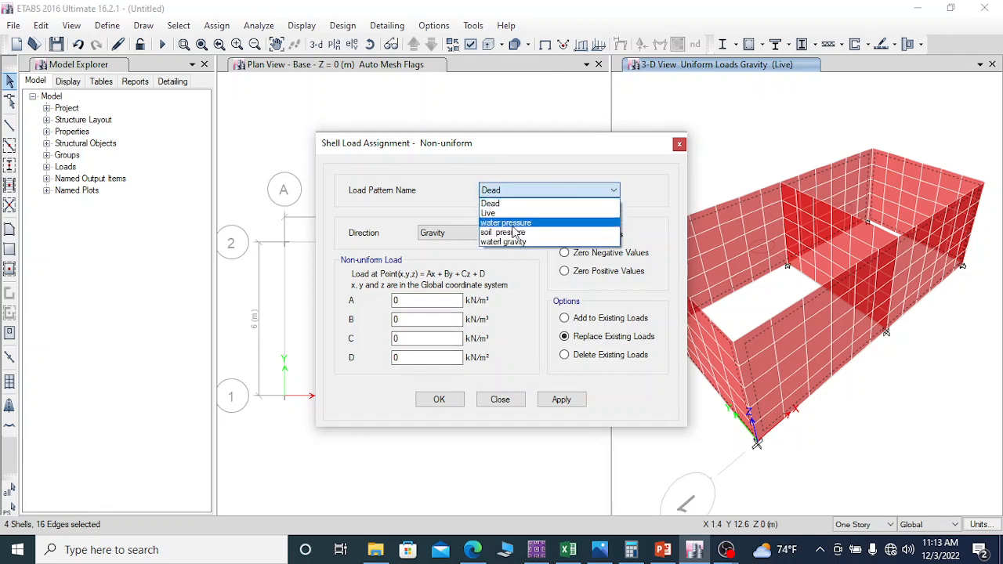
{"action": "left_click", "coordinate": [514, 223]}
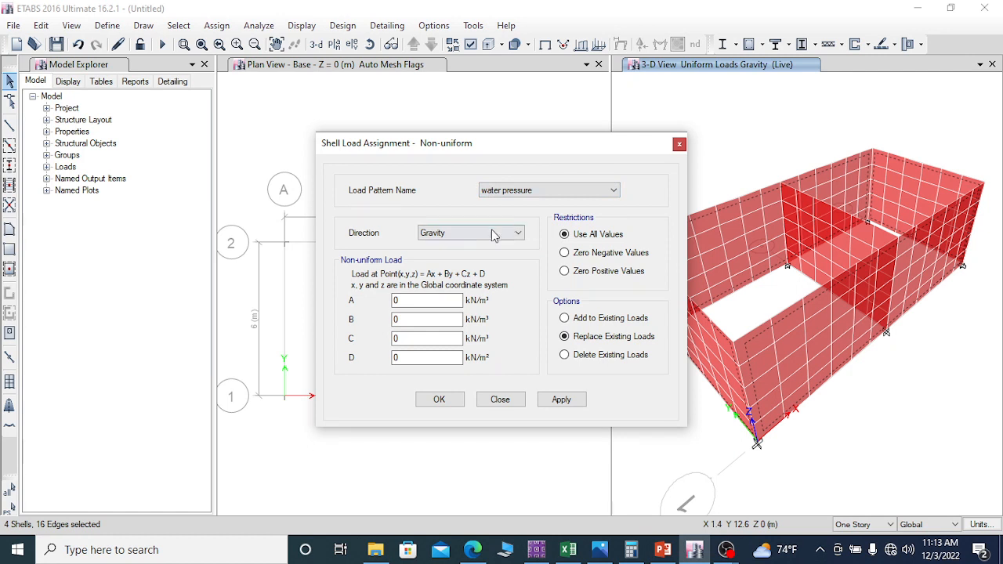
{"action": "left_click", "coordinate": [490, 233]}
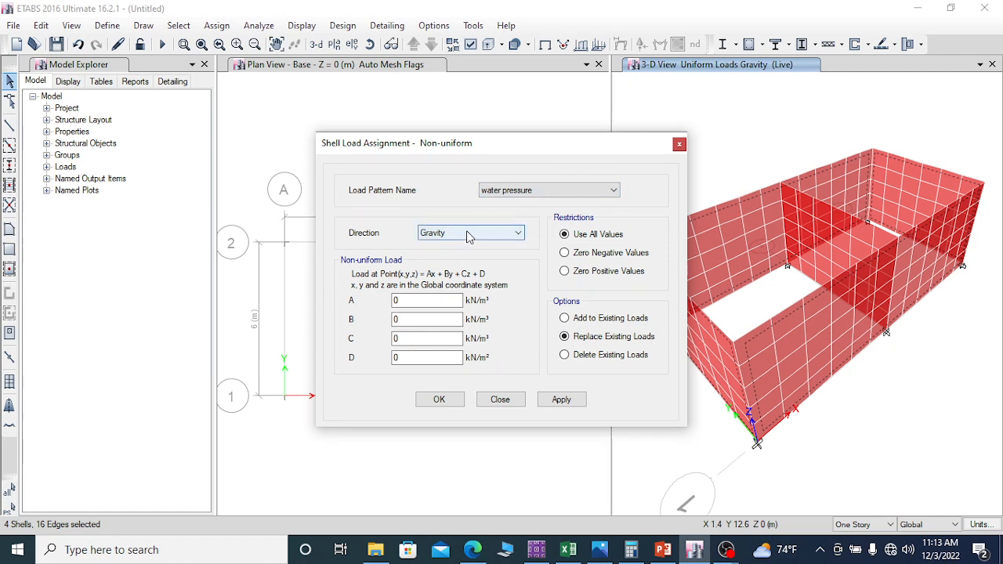
{"action": "left_click", "coordinate": [469, 235]}
{"action": "left_click", "coordinate": [450, 267]}
Step: Set the load constants D to 36.30 kN/m² and C to -9.73 kN/m³, and apply the water pressure to the walls
{"action": "left_click", "coordinate": [397, 358]}
{"action": "right_click", "coordinate": [397, 357]}
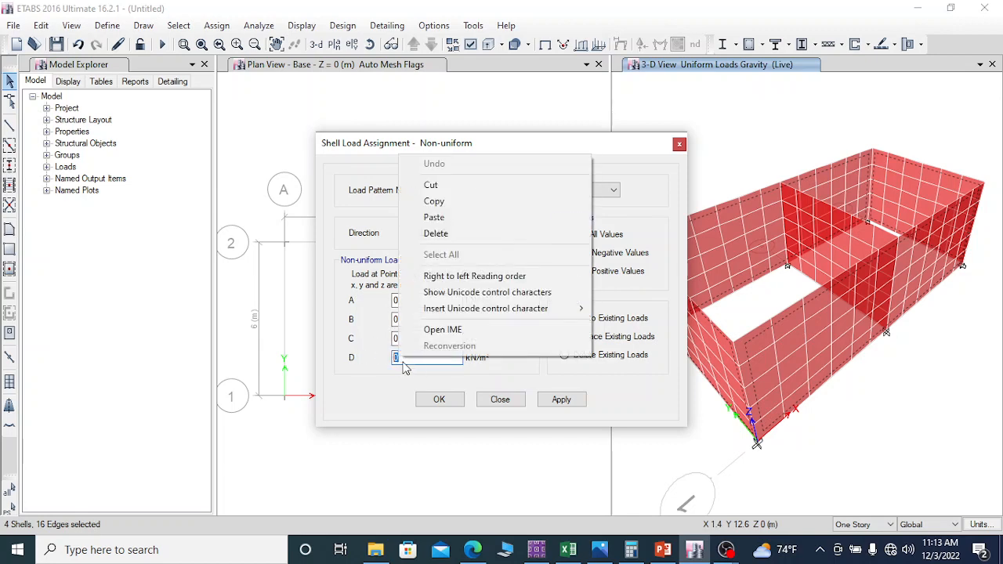
{"action": "left_click", "coordinate": [437, 219]}
{"action": "left_click", "coordinate": [407, 339]}
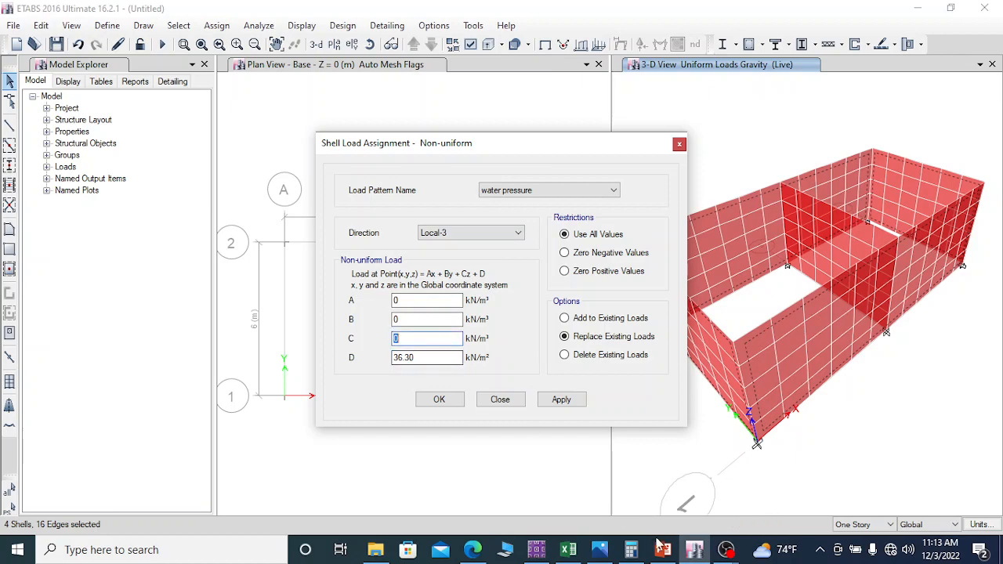
{"action": "left_click", "coordinate": [694, 554]}
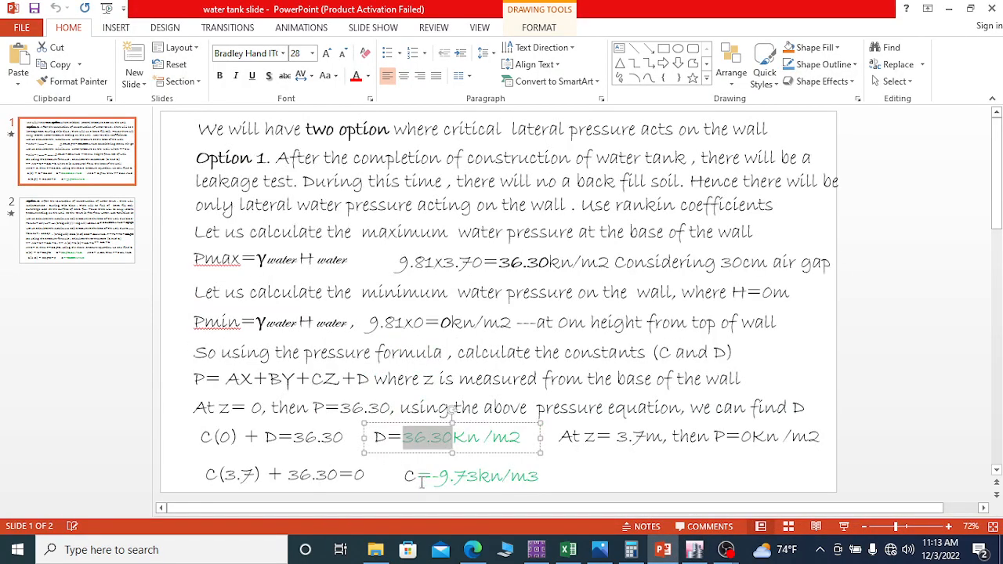
{"action": "left_click", "coordinate": [695, 549]}
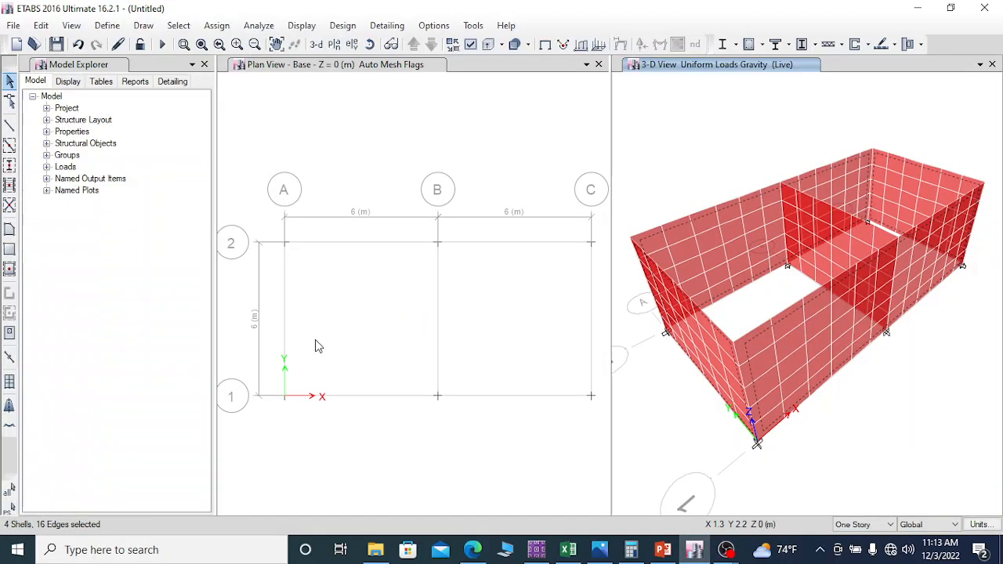
{"action": "left_click", "coordinate": [347, 225]}
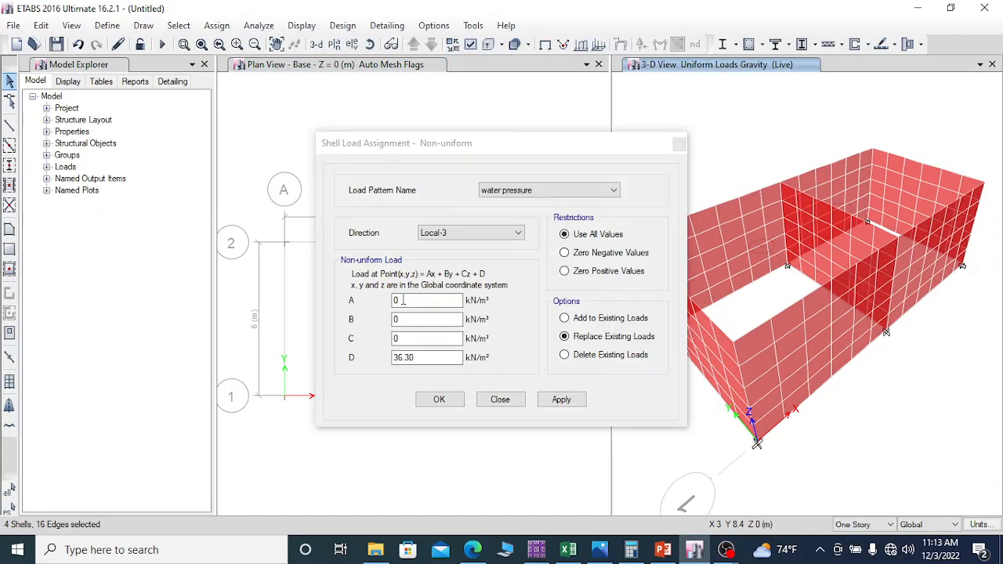
{"action": "left_click", "coordinate": [412, 338]}
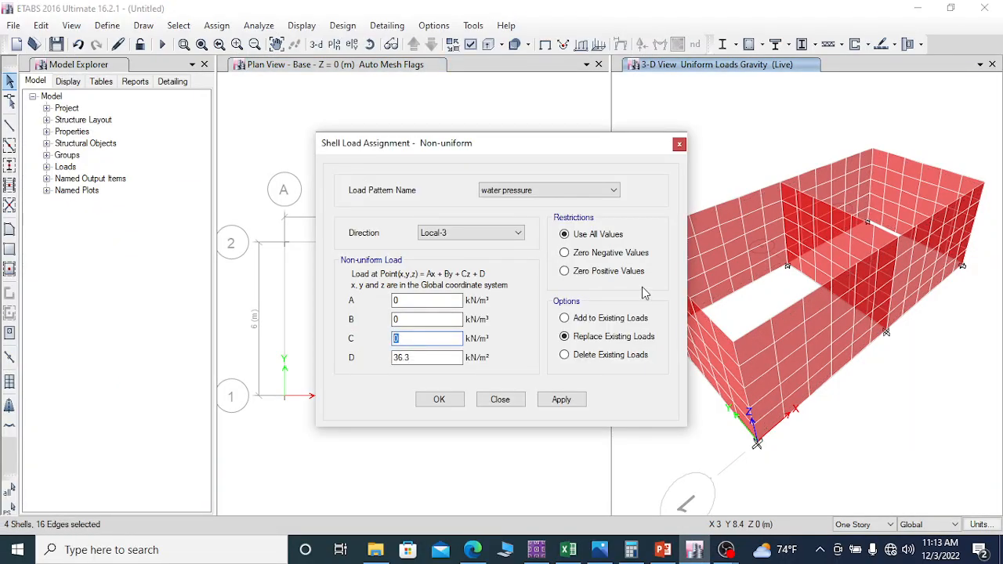
{"action": "type", "text": "-9.73"}
{"action": "left_click", "coordinate": [562, 401]}
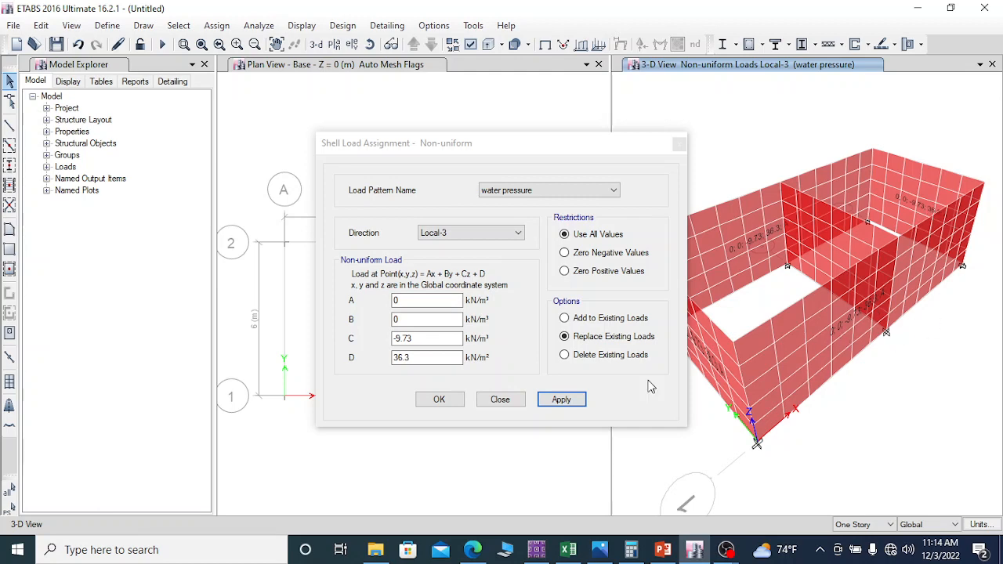
Step: Change the non-uniform load assignment to the soil pressure load pattern, with the direction set to Local-3
{"action": "left_click", "coordinate": [556, 192]}
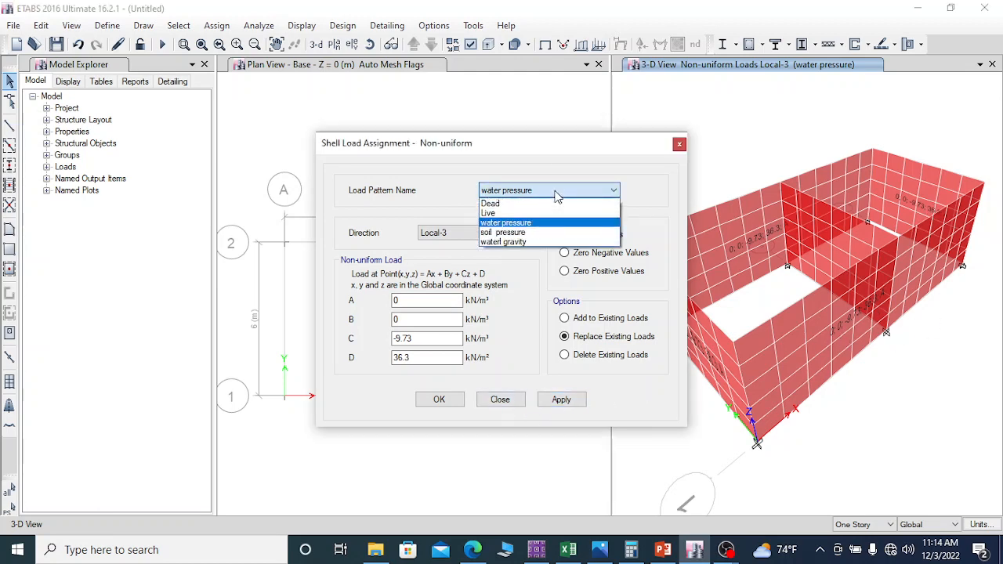
{"action": "left_click", "coordinate": [541, 232]}
{"action": "left_click", "coordinate": [463, 238]}
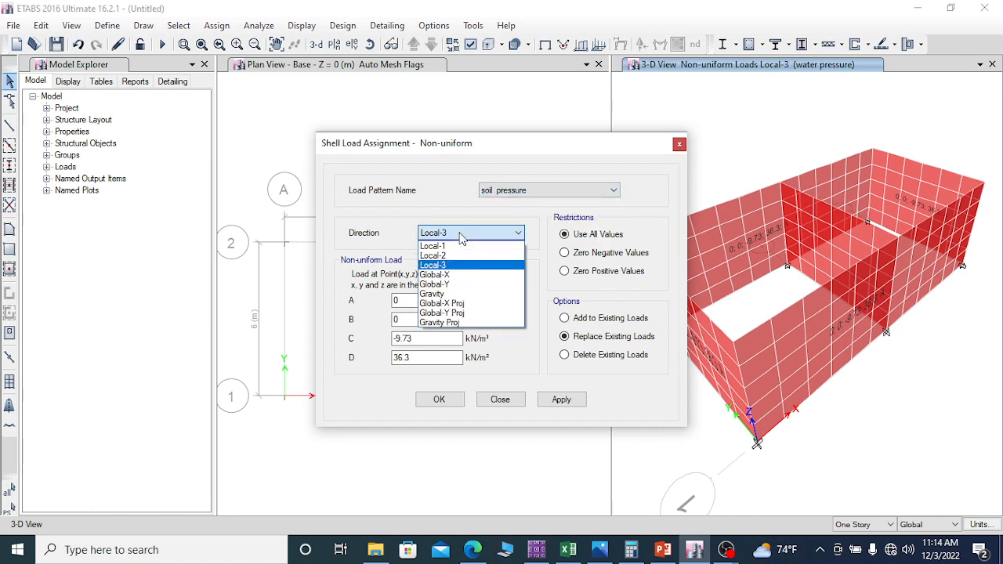
{"action": "left_click", "coordinate": [452, 265]}
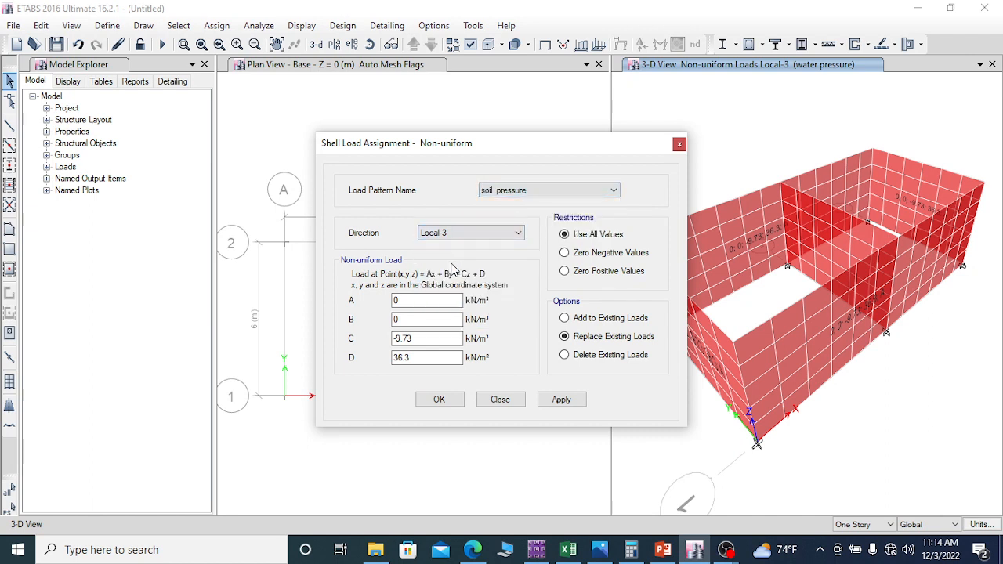
Step: Switch to the PowerPoint calculations and bring up the Option 2 slide to look up the soil pressure constants
{"action": "left_click", "coordinate": [428, 340]}
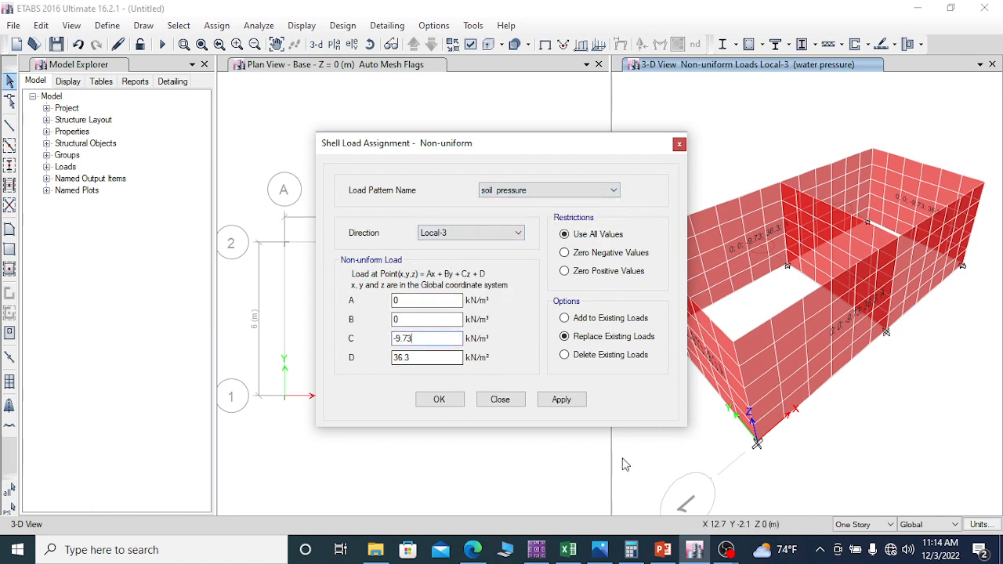
{"action": "left_click", "coordinate": [661, 551]}
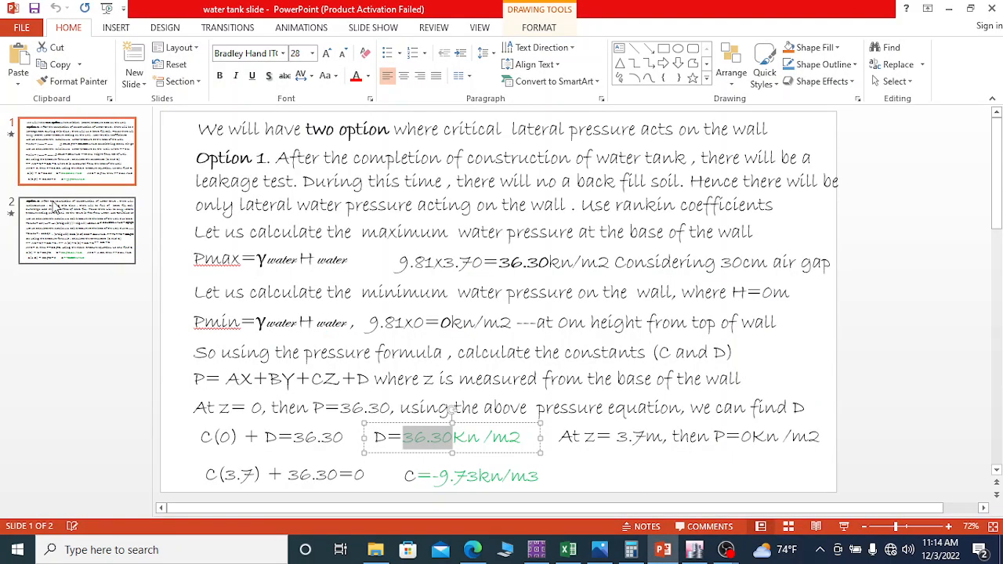
{"action": "left_click", "coordinate": [67, 231]}
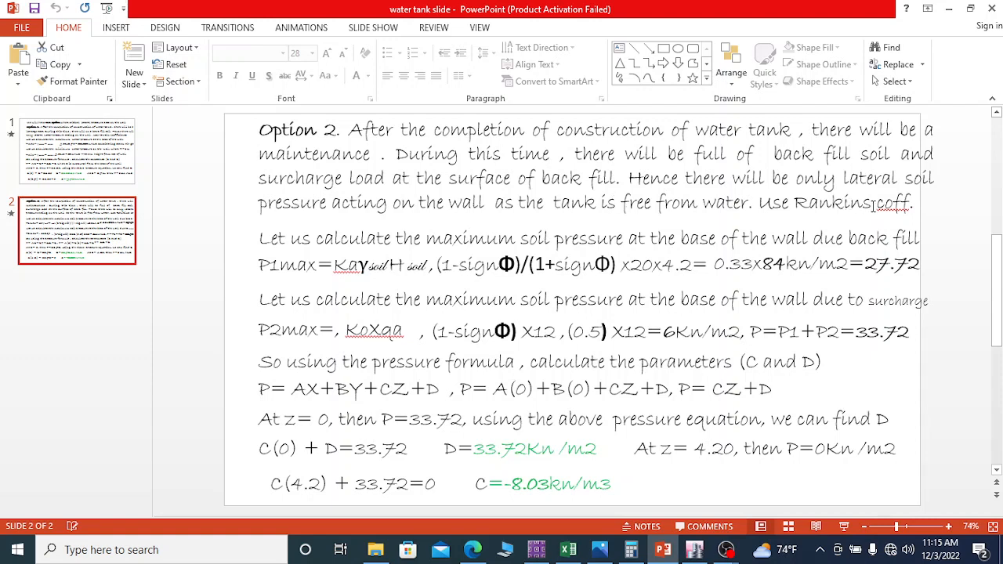
Step: Highlight the Option 2 note on using Rankine's coefficient and go to the backfill pressure calculation
{"action": "left_click_drag", "start_coordinate": [759, 202], "coordinate": [844, 203]}
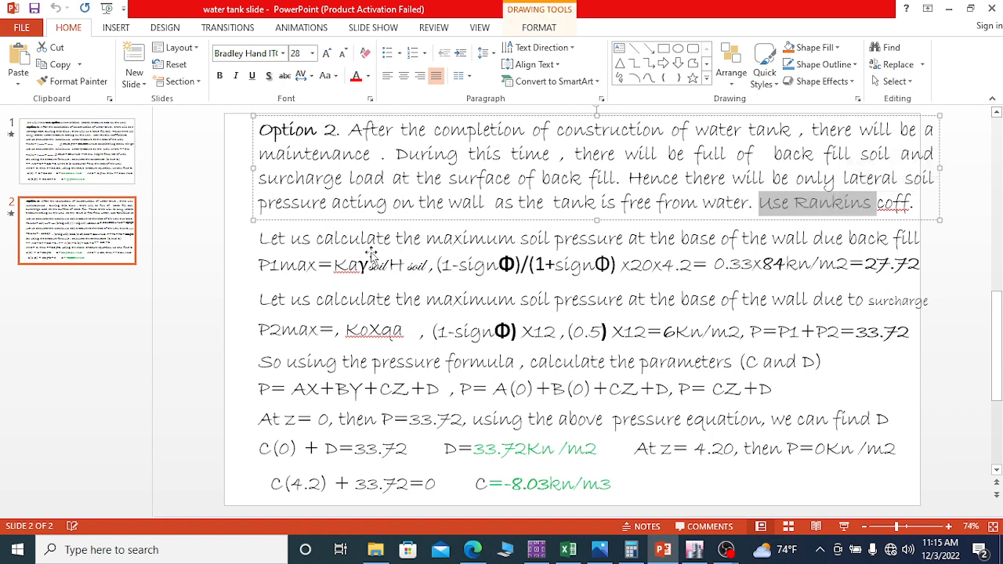
{"action": "left_click", "coordinate": [266, 243]}
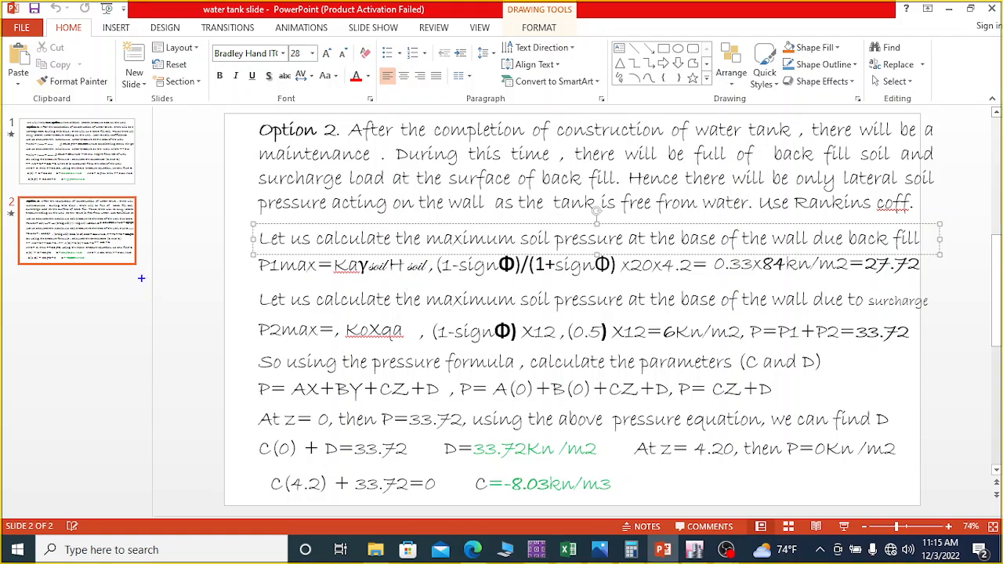
Step: Sketch the tank outline beside the slide with surcharge lines above the backfill, labelled q = 12 kN/m³
{"action": "mouse_move", "coordinate": [104, 276]}
{"action": "left_mouse_down"}
{"action": "mouse_move", "coordinate": [102, 403]}
{"action": "mouse_move", "coordinate": [249, 409]}
{"action": "mouse_move", "coordinate": [243, 260]}
{"action": "left_mouse_up"}
{"action": "mouse_move", "coordinate": [102, 275]}
{"action": "left_mouse_down"}
{"action": "mouse_move", "coordinate": [105, 258]}
{"action": "mouse_move", "coordinate": [244, 263]}
{"action": "left_mouse_up"}
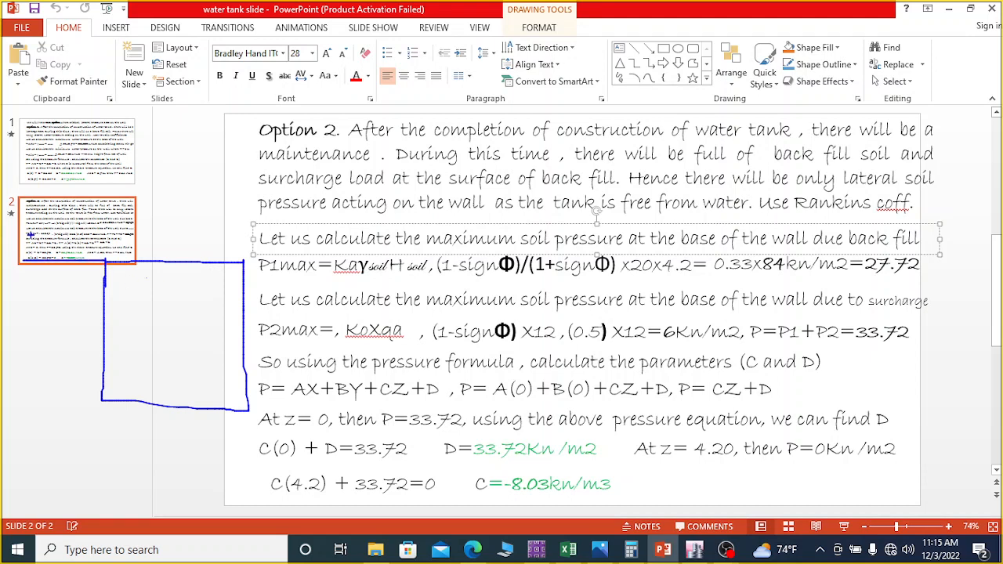
{"action": "left_click_drag", "start_coordinate": [31, 231], "coordinate": [31, 263]}
{"action": "left_click_drag", "start_coordinate": [53, 231], "coordinate": [52, 261]}
{"action": "left_click_drag", "start_coordinate": [80, 232], "coordinate": [80, 276]}
{"action": "left_click_drag", "start_coordinate": [100, 230], "coordinate": [96, 268]}
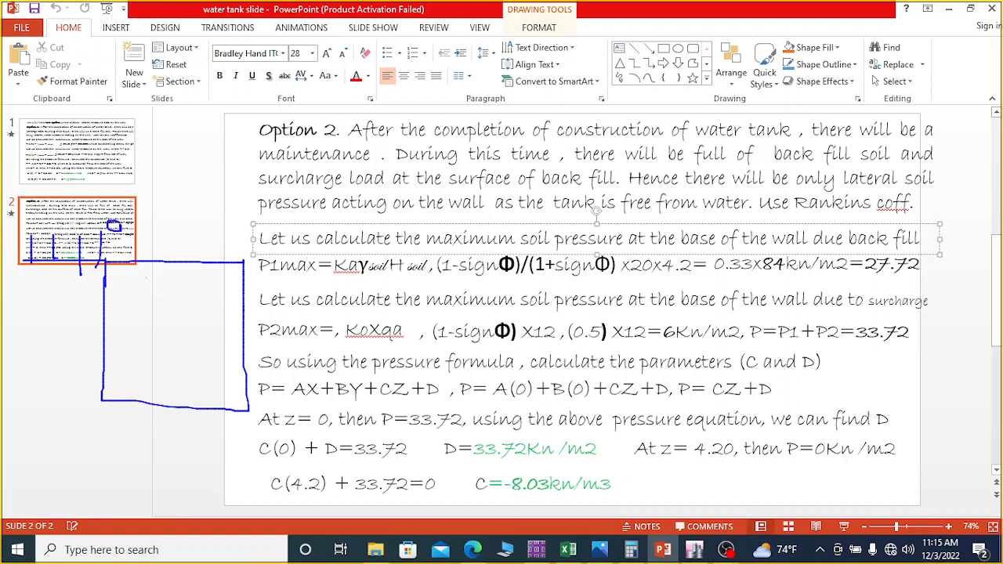
{"action": "mouse_move", "coordinate": [120, 229]}
{"action": "left_mouse_down"}
{"action": "mouse_move", "coordinate": [120, 261]}
{"action": "mouse_move", "coordinate": [133, 231]}
{"action": "mouse_move", "coordinate": [142, 237]}
{"action": "left_mouse_up"}
{"action": "mouse_move", "coordinate": [159, 228]}
{"action": "left_mouse_down"}
{"action": "mouse_move", "coordinate": [166, 220]}
{"action": "mouse_move", "coordinate": [169, 240]}
{"action": "left_mouse_up"}
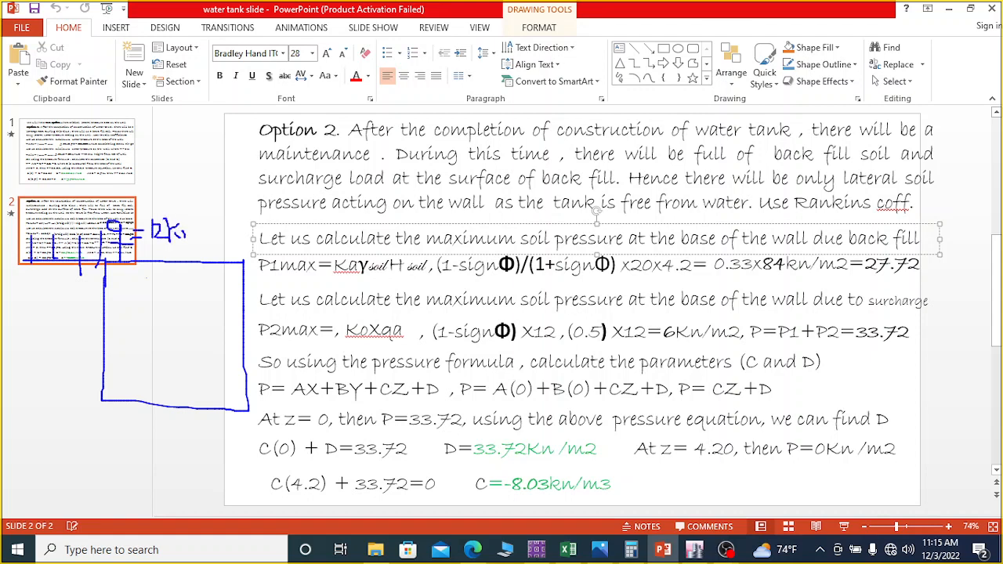
{"action": "mouse_move", "coordinate": [210, 208]}
{"action": "left_mouse_down"}
{"action": "mouse_move", "coordinate": [206, 255]}
{"action": "mouse_move", "coordinate": [223, 237]}
{"action": "mouse_move", "coordinate": [235, 254]}
{"action": "left_mouse_up"}
Step: Sketch the triangular backfill pressure diagram with arrows toward the tank wall and label it P1
{"action": "mouse_move", "coordinate": [105, 270]}
{"action": "left_mouse_down"}
{"action": "mouse_move", "coordinate": [19, 402]}
{"action": "mouse_move", "coordinate": [102, 403]}
{"action": "left_mouse_up"}
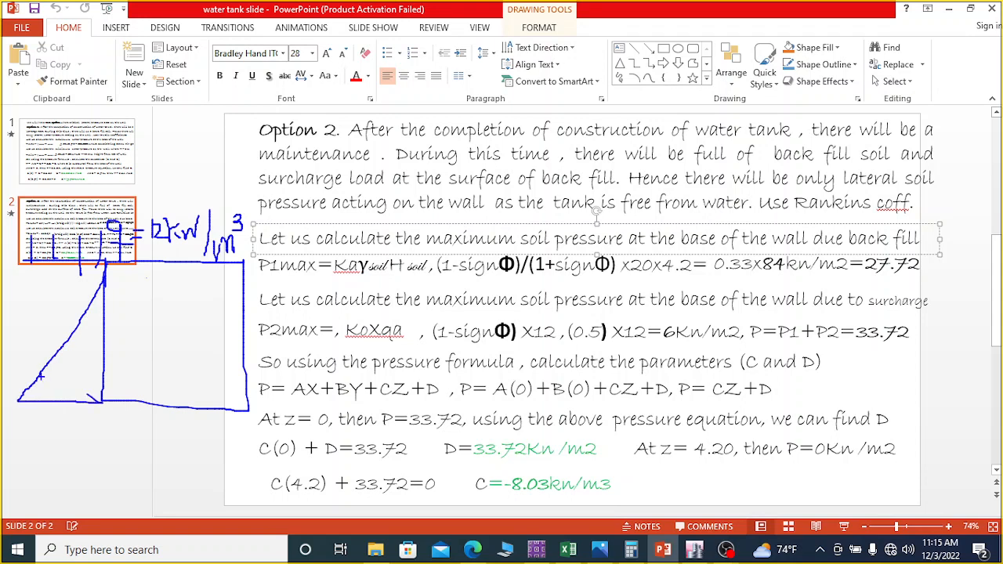
{"action": "mouse_move", "coordinate": [49, 358]}
{"action": "left_mouse_down"}
{"action": "mouse_move", "coordinate": [103, 358]}
{"action": "mouse_move", "coordinate": [97, 364]}
{"action": "left_mouse_up"}
{"action": "mouse_move", "coordinate": [74, 324]}
{"action": "left_mouse_down"}
{"action": "mouse_move", "coordinate": [101, 325]}
{"action": "mouse_move", "coordinate": [92, 337]}
{"action": "left_mouse_up"}
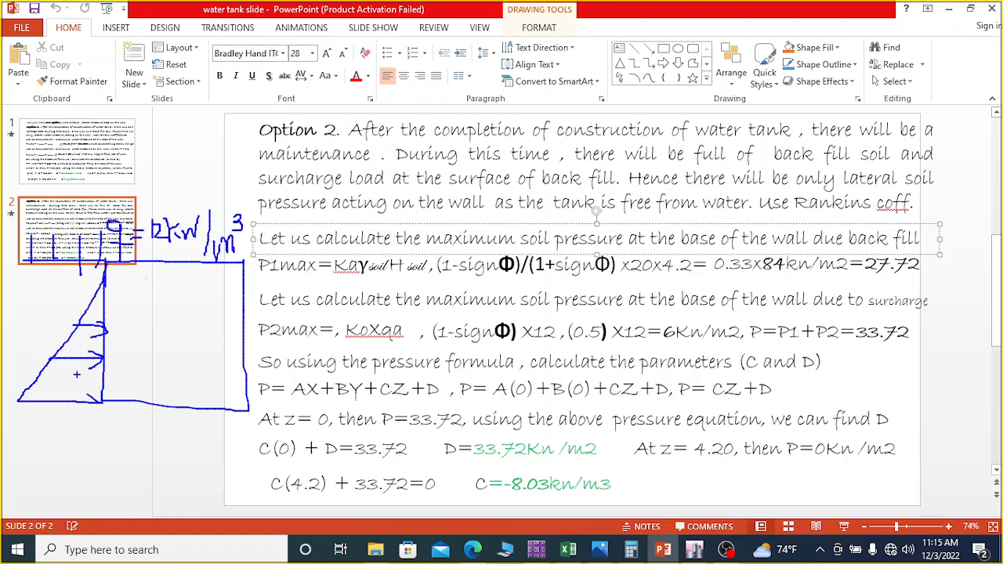
{"action": "left_click_drag", "start_coordinate": [40, 381], "coordinate": [98, 382]}
{"action": "mouse_move", "coordinate": [91, 376]}
{"action": "left_mouse_down"}
{"action": "mouse_move", "coordinate": [104, 383]}
{"action": "mouse_move", "coordinate": [90, 386]}
{"action": "left_mouse_up"}
{"action": "mouse_move", "coordinate": [41, 411]}
{"action": "left_mouse_down"}
{"action": "mouse_move", "coordinate": [41, 432]}
{"action": "mouse_move", "coordinate": [56, 411]}
{"action": "mouse_move", "coordinate": [53, 435]}
{"action": "left_mouse_up"}
Step: Sketch the surcharge pressure diagram with its arrows over the triangular diagram and label it P2
{"action": "mouse_move", "coordinate": [44, 259]}
{"action": "left_mouse_down"}
{"action": "mouse_move", "coordinate": [29, 403]}
{"action": "mouse_move", "coordinate": [60, 403]}
{"action": "mouse_move", "coordinate": [70, 269]}
{"action": "mouse_move", "coordinate": [72, 336]}
{"action": "mouse_move", "coordinate": [86, 353]}
{"action": "left_mouse_up"}
{"action": "mouse_move", "coordinate": [26, 286]}
{"action": "left_mouse_down"}
{"action": "mouse_move", "coordinate": [9, 290]}
{"action": "mouse_move", "coordinate": [28, 317]}
{"action": "mouse_move", "coordinate": [14, 292]}
{"action": "left_mouse_up"}
{"action": "left_click_drag", "start_coordinate": [11, 318], "coordinate": [28, 343]}
{"action": "left_click_drag", "start_coordinate": [19, 282], "coordinate": [26, 296]}
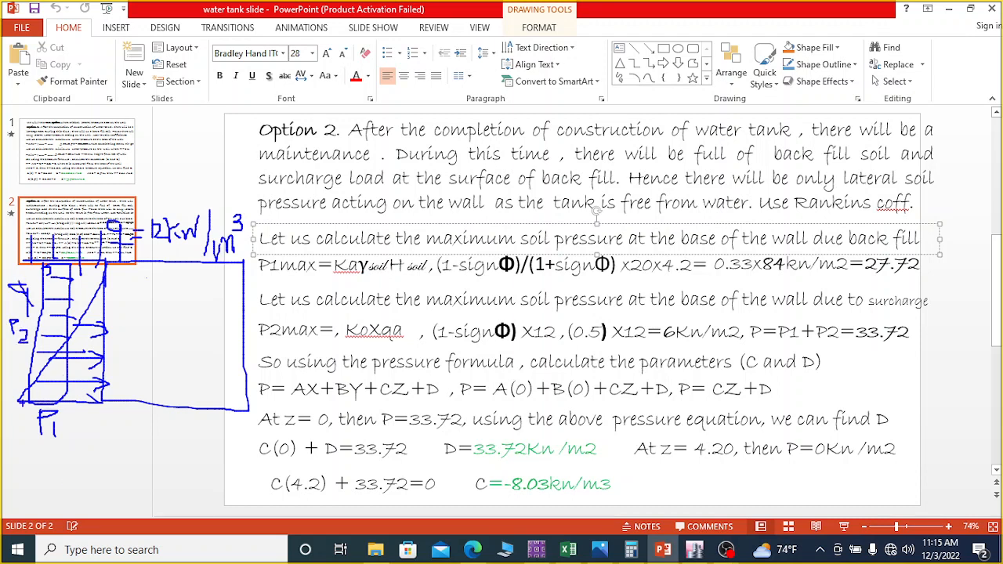
Step: Mark the base of the pressure diagram and write the double-underlined total P = P1 + P2 below the sketch
{"action": "mouse_move", "coordinate": [19, 402]}
{"action": "left_mouse_down"}
{"action": "mouse_move", "coordinate": [109, 402]}
{"action": "mouse_move", "coordinate": [31, 400]}
{"action": "mouse_move", "coordinate": [90, 399]}
{"action": "left_mouse_up"}
{"action": "left_click_drag", "start_coordinate": [8, 449], "coordinate": [3, 486]}
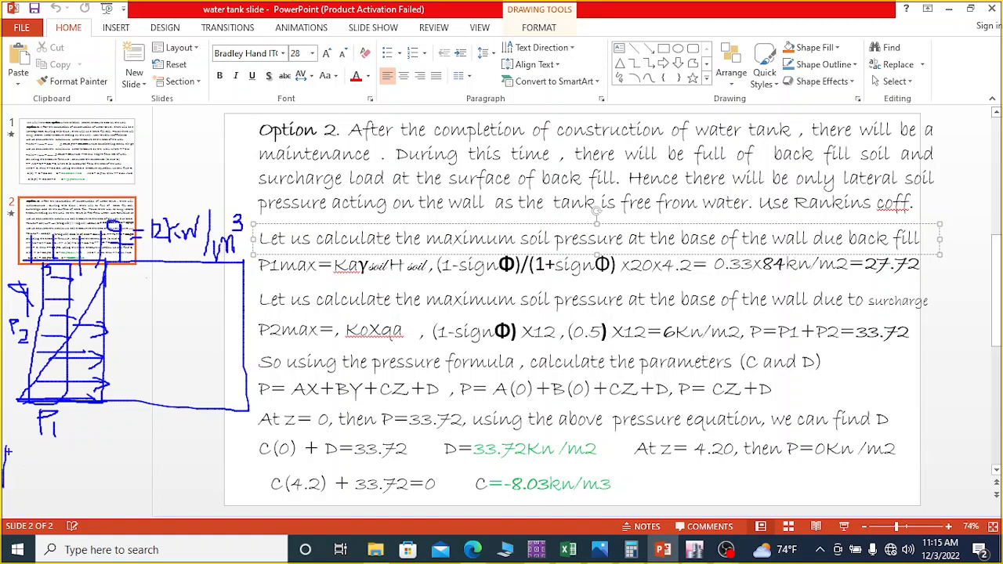
{"action": "mouse_move", "coordinate": [7, 450]}
{"action": "left_mouse_down"}
{"action": "mouse_move", "coordinate": [30, 484]}
{"action": "mouse_move", "coordinate": [47, 487]}
{"action": "mouse_move", "coordinate": [61, 461]}
{"action": "mouse_move", "coordinate": [45, 467]}
{"action": "mouse_move", "coordinate": [62, 486]}
{"action": "left_mouse_up"}
{"action": "mouse_move", "coordinate": [86, 453]}
{"action": "left_mouse_down"}
{"action": "mouse_move", "coordinate": [86, 477]}
{"action": "mouse_move", "coordinate": [105, 457]}
{"action": "mouse_move", "coordinate": [106, 495]}
{"action": "left_mouse_up"}
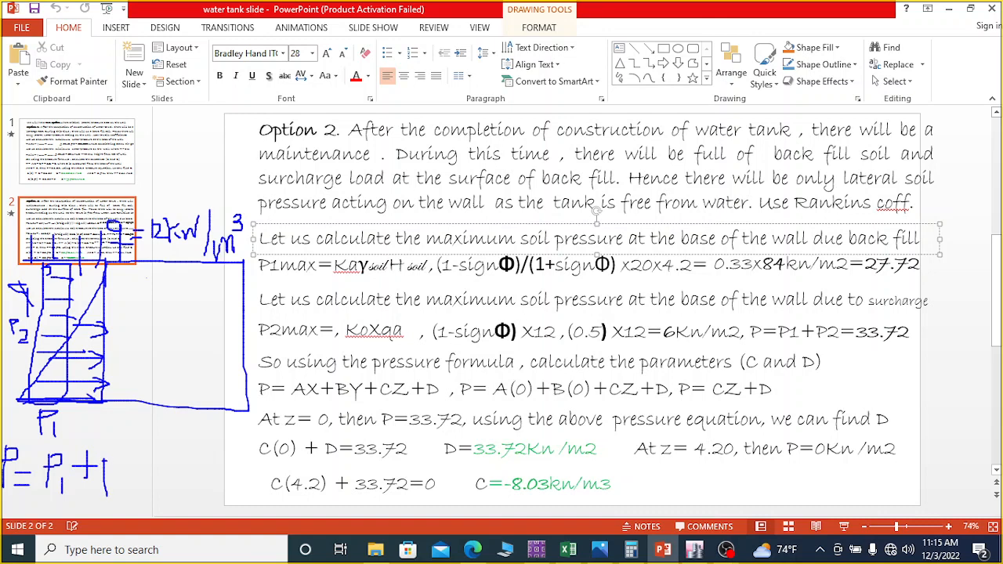
{"action": "mouse_move", "coordinate": [106, 459]}
{"action": "left_mouse_down"}
{"action": "mouse_move", "coordinate": [119, 495]}
{"action": "mouse_move", "coordinate": [140, 497]}
{"action": "left_mouse_up"}
{"action": "left_click_drag", "start_coordinate": [66, 453], "coordinate": [91, 433]}
{"action": "left_click_drag", "start_coordinate": [131, 464], "coordinate": [147, 452]}
{"action": "left_click_drag", "start_coordinate": [29, 291], "coordinate": [39, 290]}
{"action": "left_click_drag", "start_coordinate": [35, 286], "coordinate": [35, 295]}
{"action": "key", "text": "ctrl+z"}
{"action": "left_click_drag", "start_coordinate": [8, 505], "coordinate": [138, 508]}
{"action": "left_click_drag", "start_coordinate": [12, 512], "coordinate": [128, 514]}
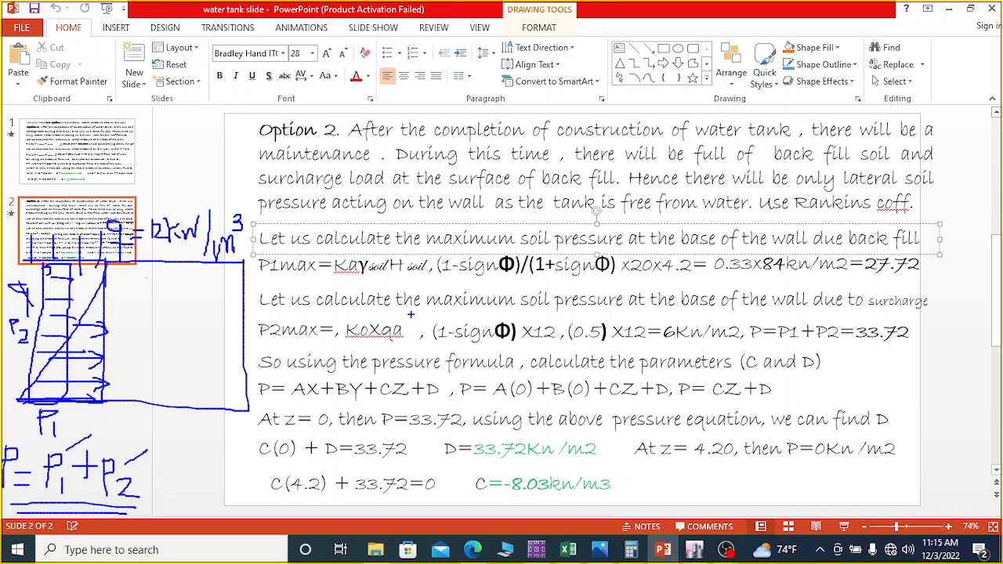
Step: Examine the P1max backfill calculation, marking the soil height Hs on the sketch and underlining the coefficient and result
{"action": "left_click_drag", "start_coordinate": [262, 282], "coordinate": [327, 282]}
{"action": "mouse_move", "coordinate": [179, 265]}
{"action": "left_mouse_down"}
{"action": "mouse_move", "coordinate": [171, 398]}
{"action": "mouse_move", "coordinate": [185, 397]}
{"action": "left_mouse_up"}
{"action": "mouse_move", "coordinate": [179, 268]}
{"action": "left_mouse_down"}
{"action": "mouse_move", "coordinate": [164, 280]}
{"action": "mouse_move", "coordinate": [197, 277]}
{"action": "mouse_move", "coordinate": [189, 344]}
{"action": "mouse_move", "coordinate": [204, 325]}
{"action": "mouse_move", "coordinate": [204, 349]}
{"action": "mouse_move", "coordinate": [224, 354]}
{"action": "mouse_move", "coordinate": [205, 368]}
{"action": "left_mouse_up"}
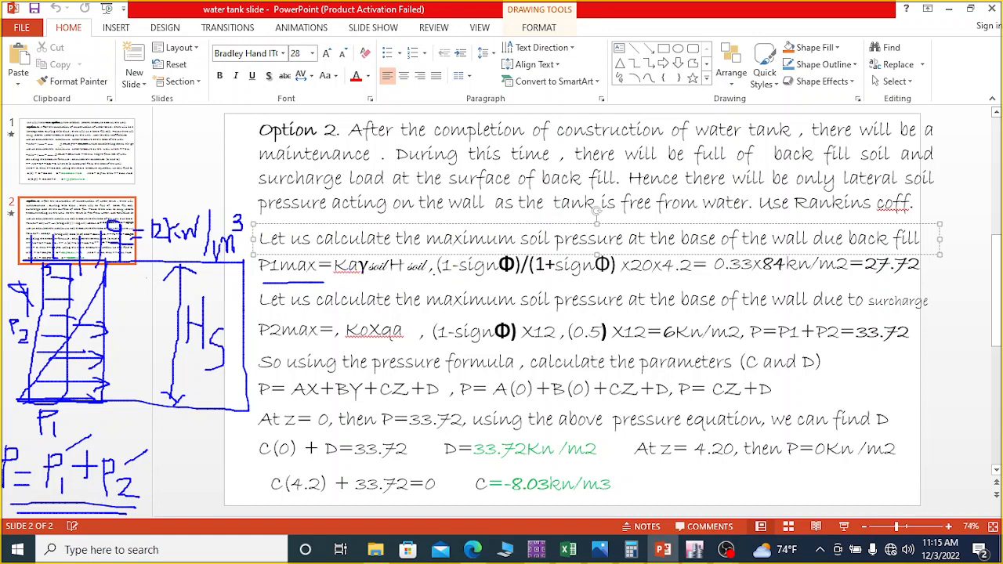
{"action": "left_click_drag", "start_coordinate": [452, 281], "coordinate": [618, 283]}
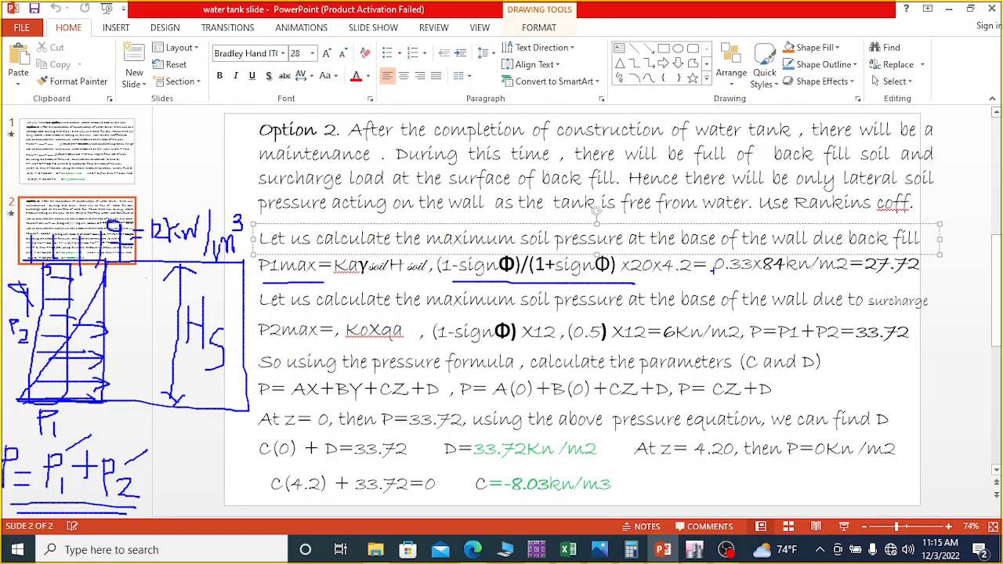
{"action": "left_click_drag", "start_coordinate": [871, 276], "coordinate": [920, 272]}
{"action": "left_click_drag", "start_coordinate": [22, 404], "coordinate": [114, 404]}
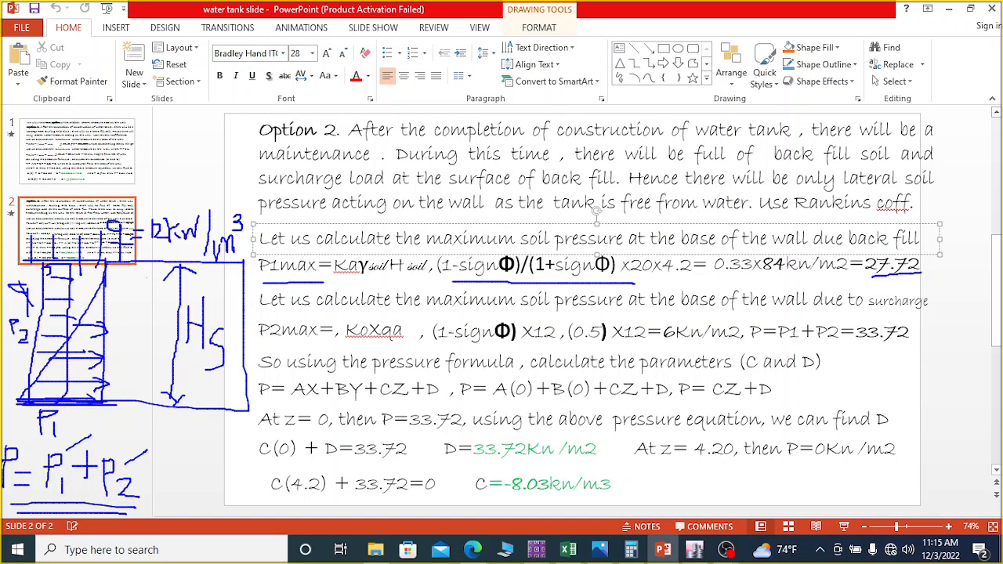
{"action": "mouse_move", "coordinate": [103, 280]}
{"action": "left_mouse_down"}
{"action": "mouse_move", "coordinate": [13, 404]}
{"action": "mouse_move", "coordinate": [89, 403]}
{"action": "left_mouse_up"}
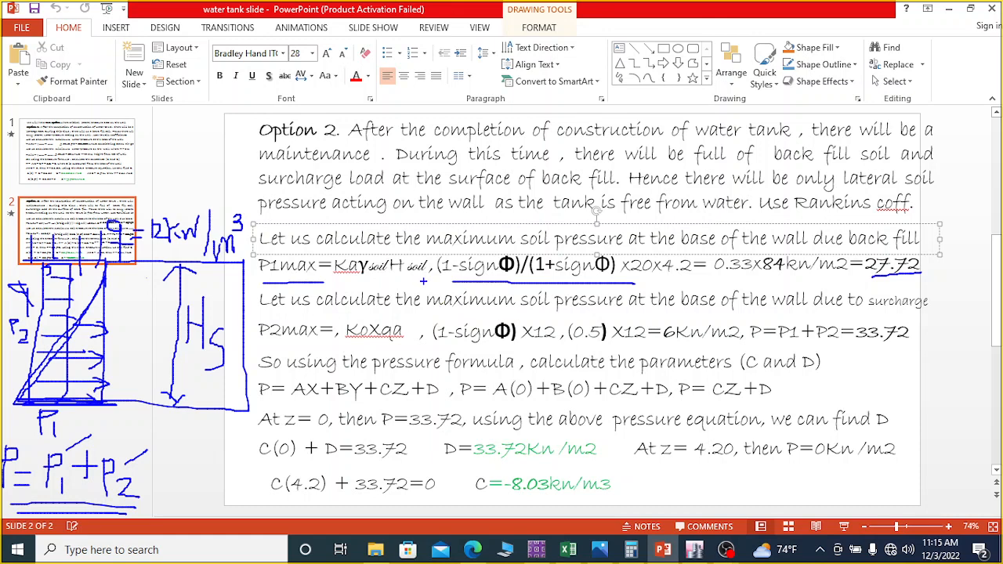
Step: Examine the P2max surcharge calculation, underlining its heading, the load term and the resulting pressure
{"action": "mouse_move", "coordinate": [259, 307]}
{"action": "left_mouse_down"}
{"action": "mouse_move", "coordinate": [456, 320]}
{"action": "mouse_move", "coordinate": [928, 302]}
{"action": "left_mouse_up"}
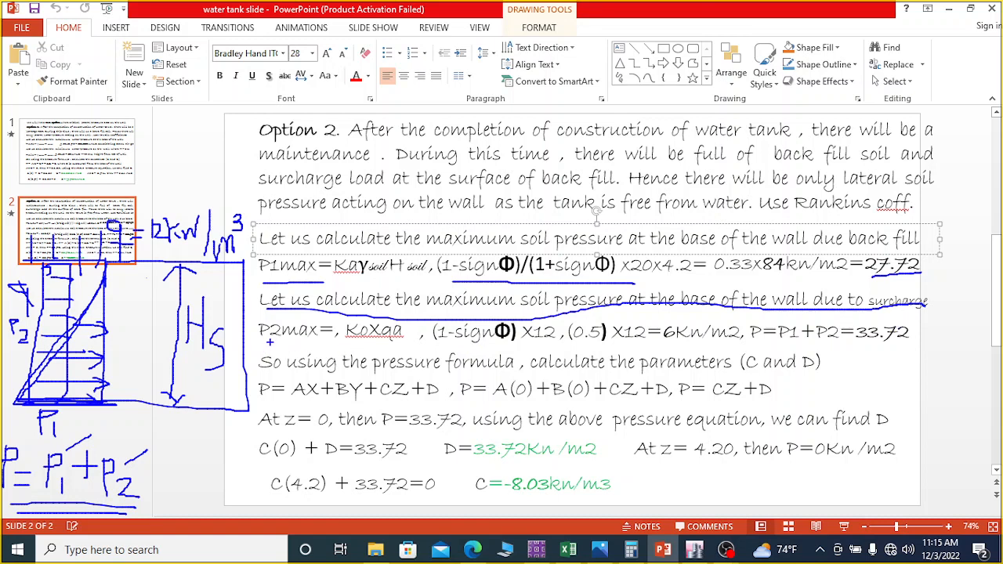
{"action": "left_click_drag", "start_coordinate": [260, 338], "coordinate": [315, 338]}
{"action": "left_click_drag", "start_coordinate": [380, 341], "coordinate": [398, 342]}
{"action": "left_click_drag", "start_coordinate": [539, 343], "coordinate": [557, 343]}
{"action": "left_click_drag", "start_coordinate": [664, 343], "coordinate": [702, 343]}
Step: Examine the sum of the backfill and surcharge pressures, underlining both parts and boxing the total P
{"action": "left_click_drag", "start_coordinate": [878, 280], "coordinate": [914, 279]}
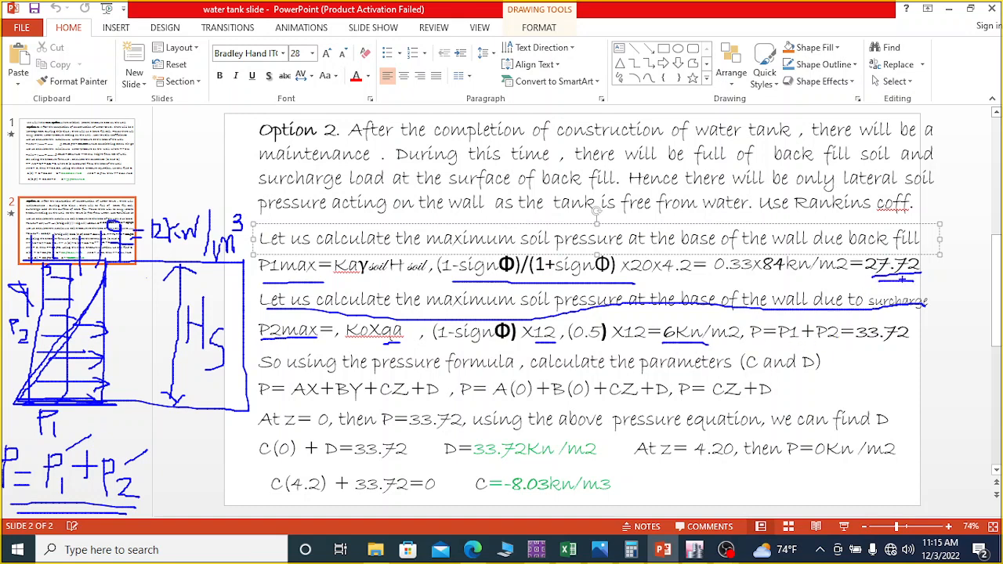
{"action": "left_click_drag", "start_coordinate": [660, 351], "coordinate": [694, 351]}
{"action": "left_click_drag", "start_coordinate": [866, 352], "coordinate": [910, 350]}
{"action": "left_click_drag", "start_coordinate": [877, 349], "coordinate": [908, 348]}
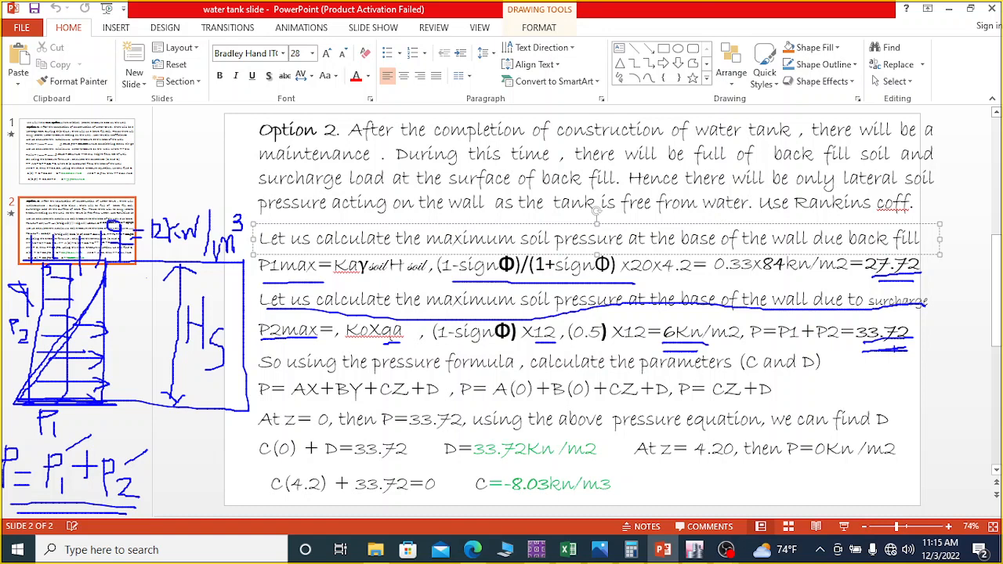
{"action": "mouse_move", "coordinate": [914, 320]}
{"action": "left_mouse_down"}
{"action": "mouse_move", "coordinate": [857, 320]}
{"action": "mouse_move", "coordinate": [855, 368]}
{"action": "mouse_move", "coordinate": [909, 339]}
{"action": "mouse_move", "coordinate": [909, 317]}
{"action": "left_mouse_up"}
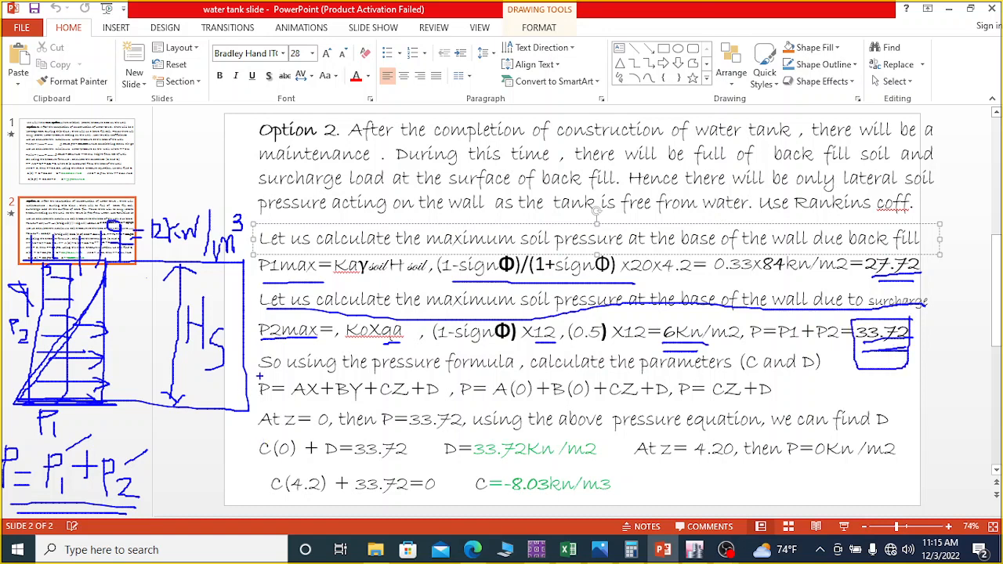
Step: Mark up the pressure equation P = AX+BY+CZ+D, striking out the X and Y terms and underlining its reduced form
{"action": "mouse_move", "coordinate": [259, 378]}
{"action": "left_mouse_down"}
{"action": "mouse_move", "coordinate": [245, 396]}
{"action": "mouse_move", "coordinate": [284, 390]}
{"action": "mouse_move", "coordinate": [266, 379]}
{"action": "mouse_move", "coordinate": [450, 405]}
{"action": "left_mouse_up"}
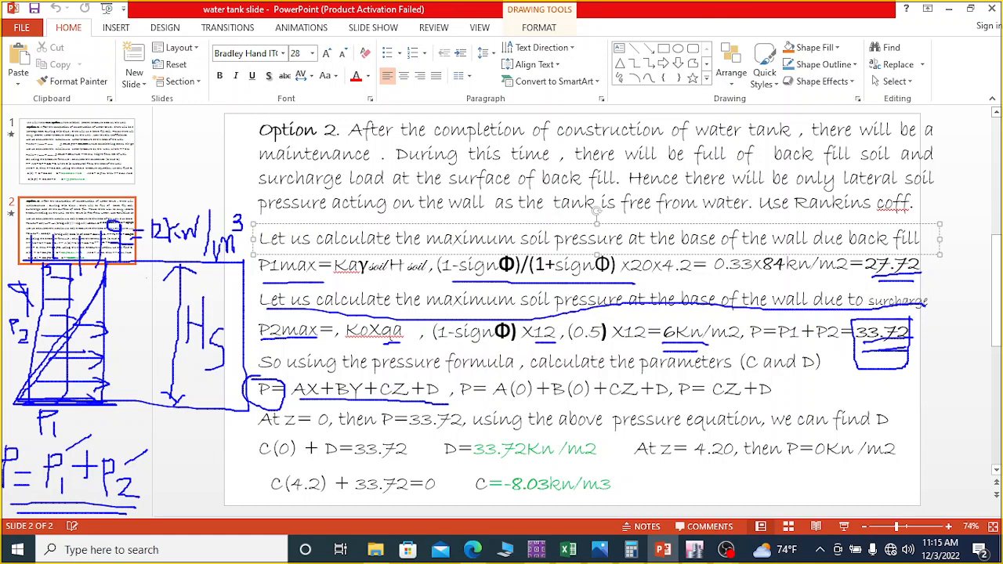
{"action": "left_click_drag", "start_coordinate": [322, 370], "coordinate": [308, 399]}
{"action": "left_click_drag", "start_coordinate": [365, 377], "coordinate": [346, 403]}
{"action": "left_click_drag", "start_coordinate": [513, 401], "coordinate": [781, 405]}
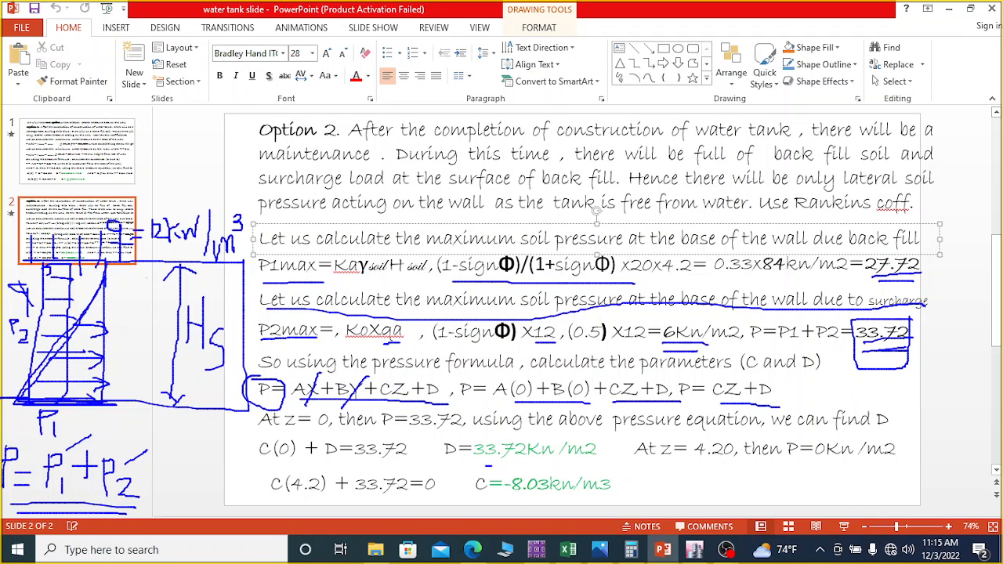
Step: Examine the derivation of constants D and C, underlining their equations and results, and clear the markings
{"action": "left_click_drag", "start_coordinate": [491, 465], "coordinate": [581, 466]}
{"action": "left_click_drag", "start_coordinate": [260, 466], "coordinate": [409, 466]}
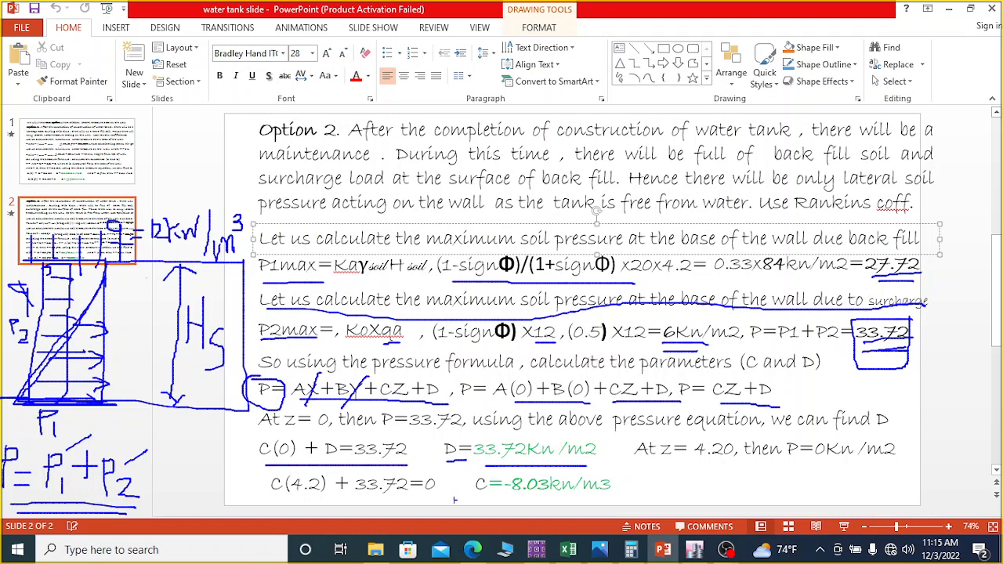
{"action": "left_click_drag", "start_coordinate": [272, 498], "coordinate": [316, 497]}
{"action": "left_click_drag", "start_coordinate": [510, 499], "coordinate": [574, 500]}
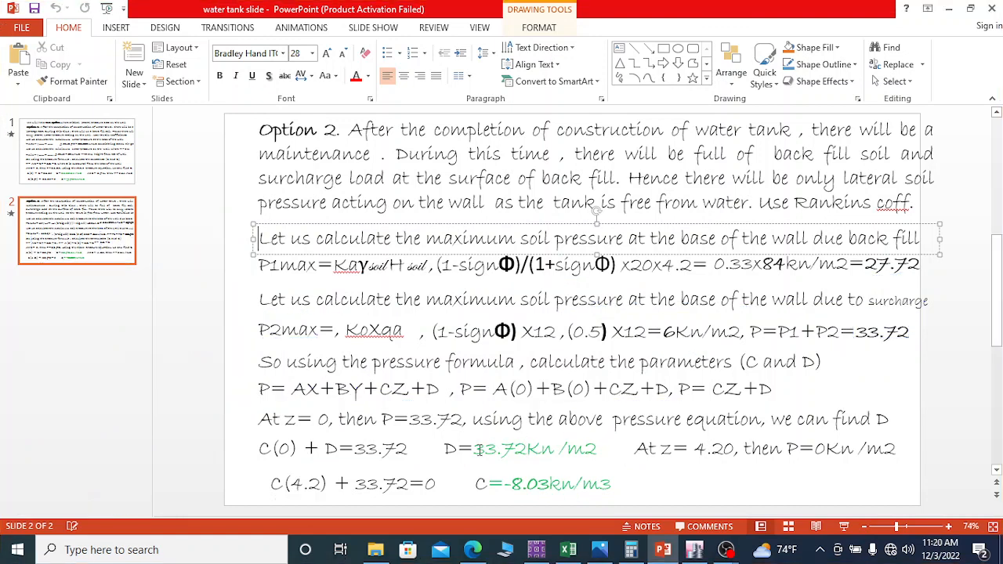
Step: Copy the D value 33.72 from the slide and paste it as constant D of the soil pressure load in ETABS
{"action": "left_click_drag", "start_coordinate": [474, 450], "coordinate": [523, 455]}
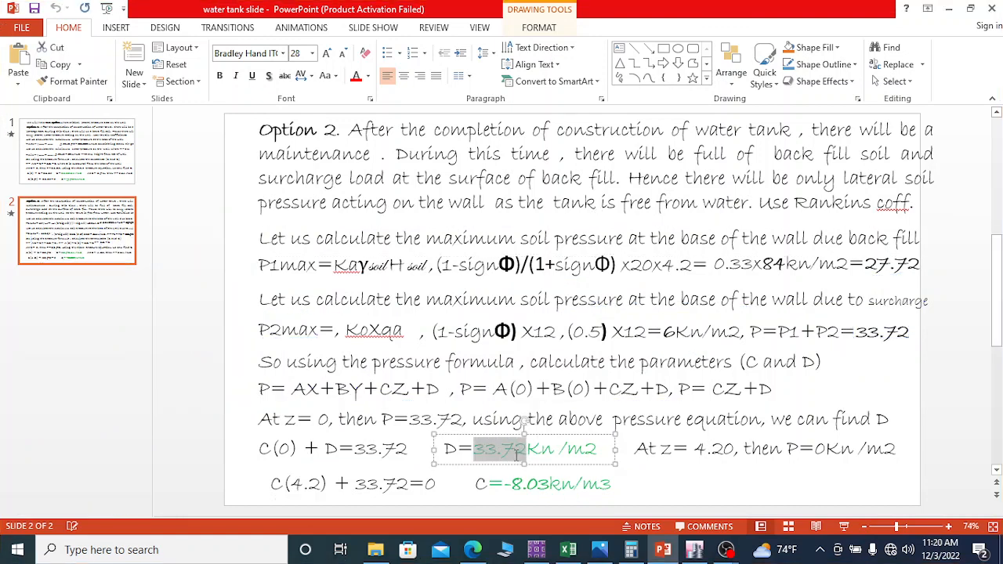
{"action": "right_click", "coordinate": [513, 453]}
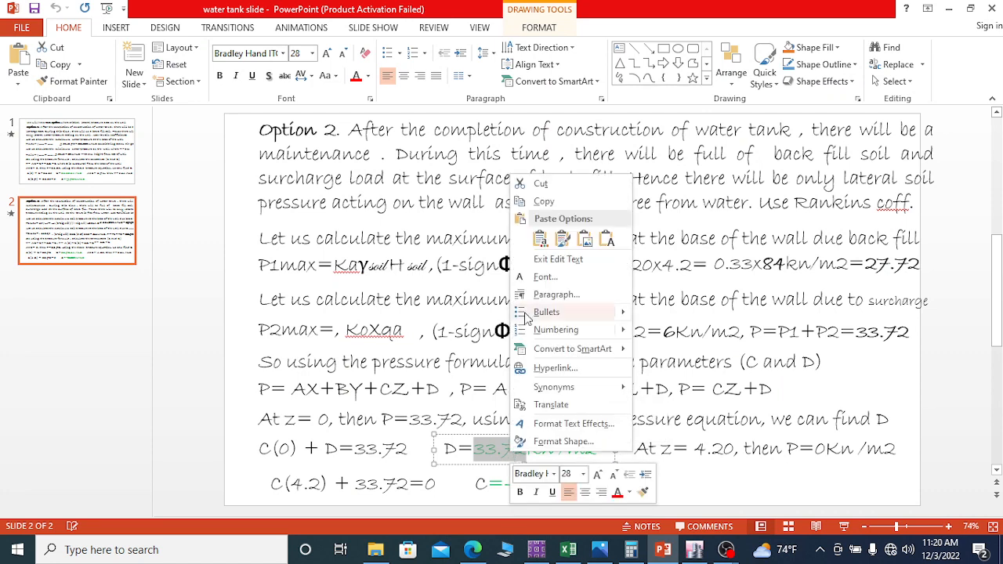
{"action": "left_click", "coordinate": [537, 201]}
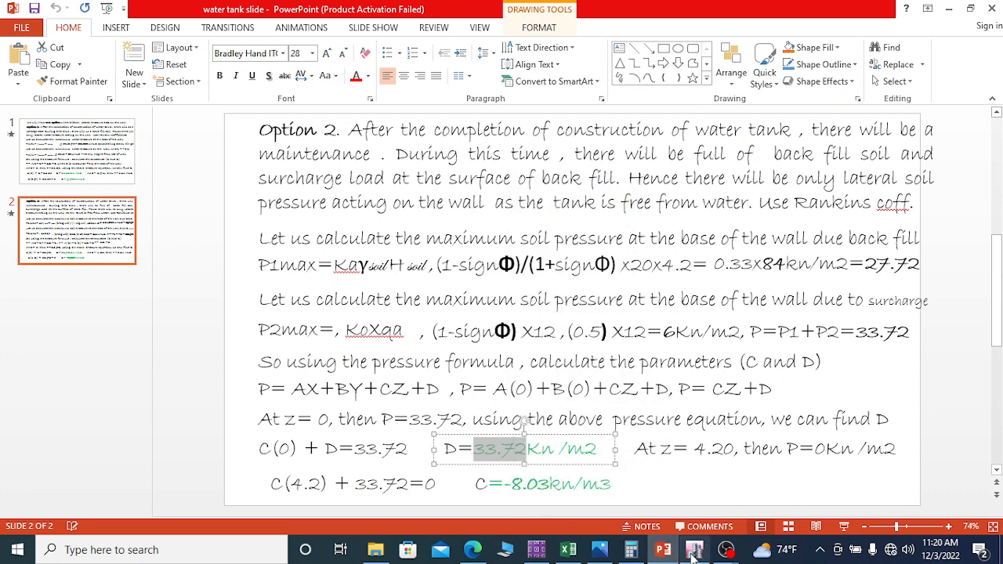
{"action": "left_click", "coordinate": [693, 551]}
{"action": "left_click_drag", "start_coordinate": [429, 358], "coordinate": [384, 357]}
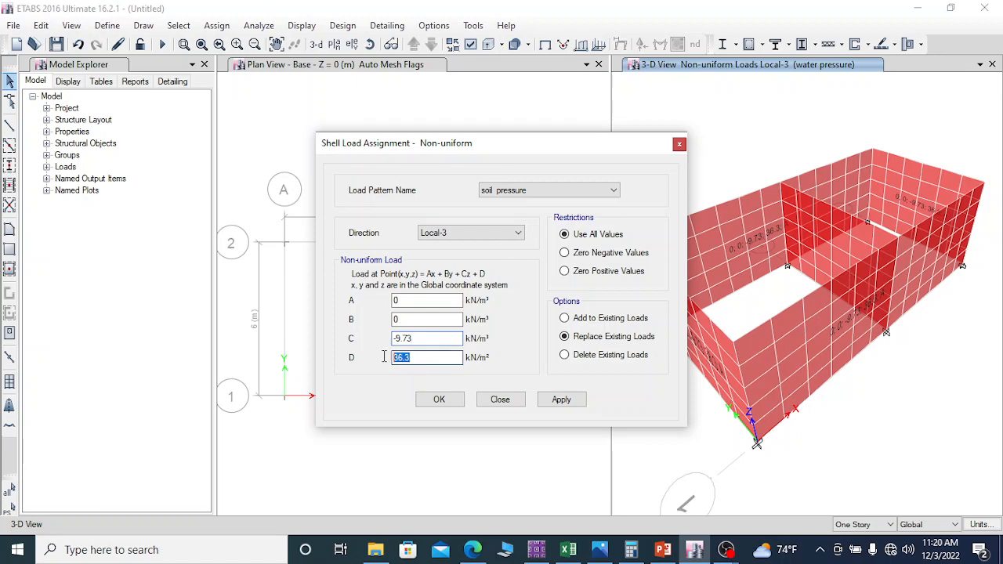
{"action": "right_click", "coordinate": [399, 358]}
{"action": "left_click", "coordinate": [435, 214]}
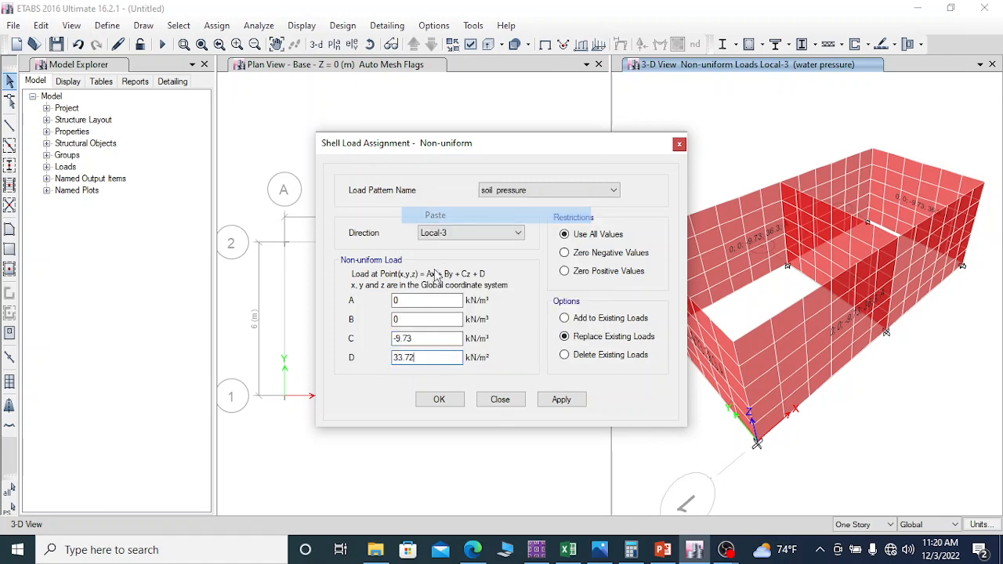
Step: Check the C value on the PowerPoint slide and set constant C to -8.03 kN/m³ in the ETABS load assignment
{"action": "left_click_drag", "start_coordinate": [455, 338], "coordinate": [361, 359]}
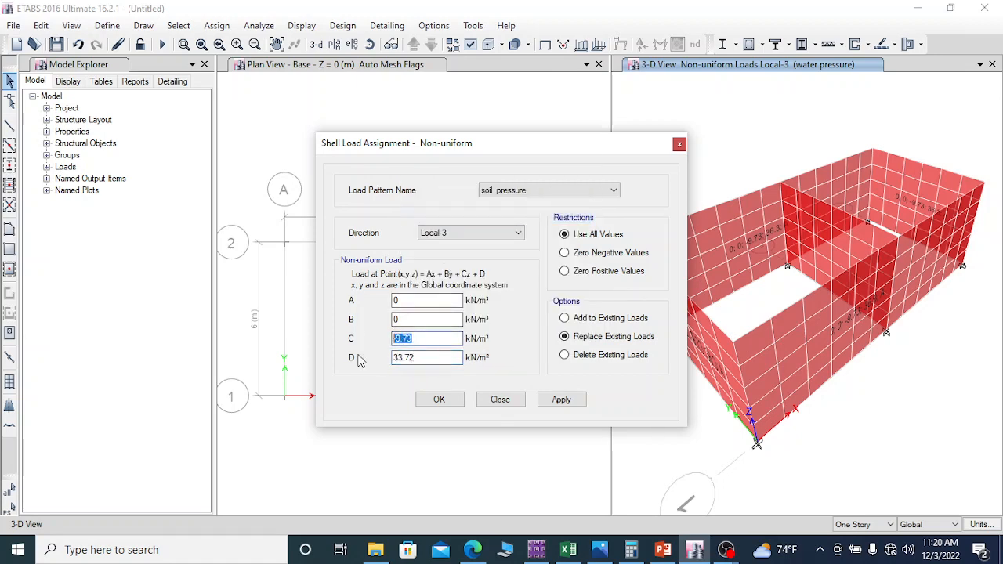
{"action": "left_click", "coordinate": [664, 550]}
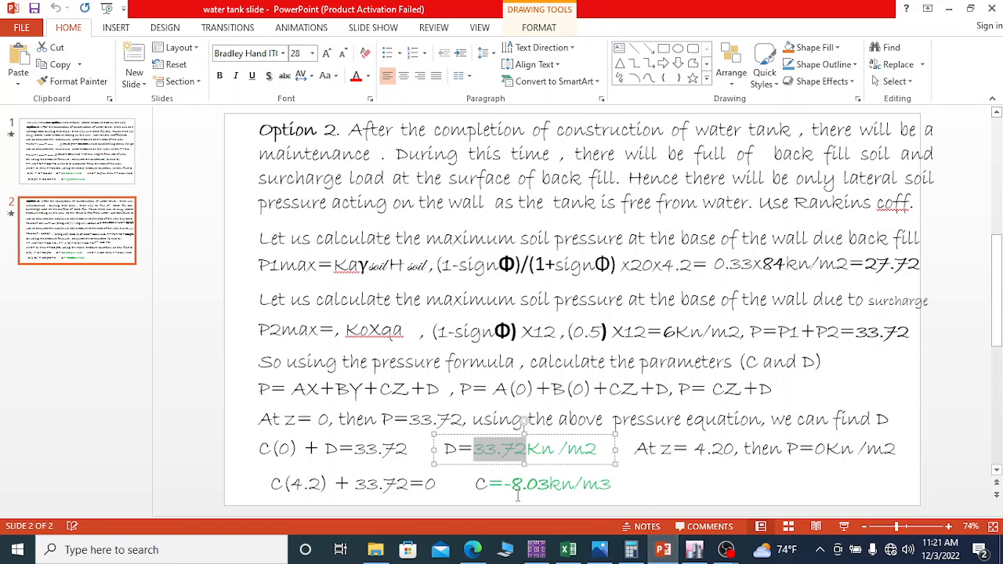
{"action": "left_click", "coordinate": [694, 551]}
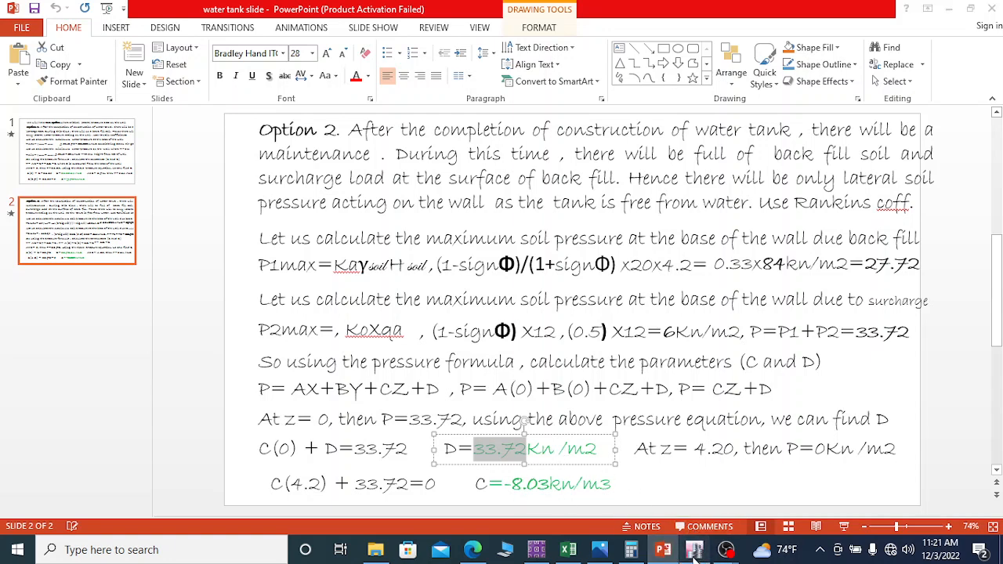
{"action": "left_click_drag", "start_coordinate": [423, 341], "coordinate": [395, 340]}
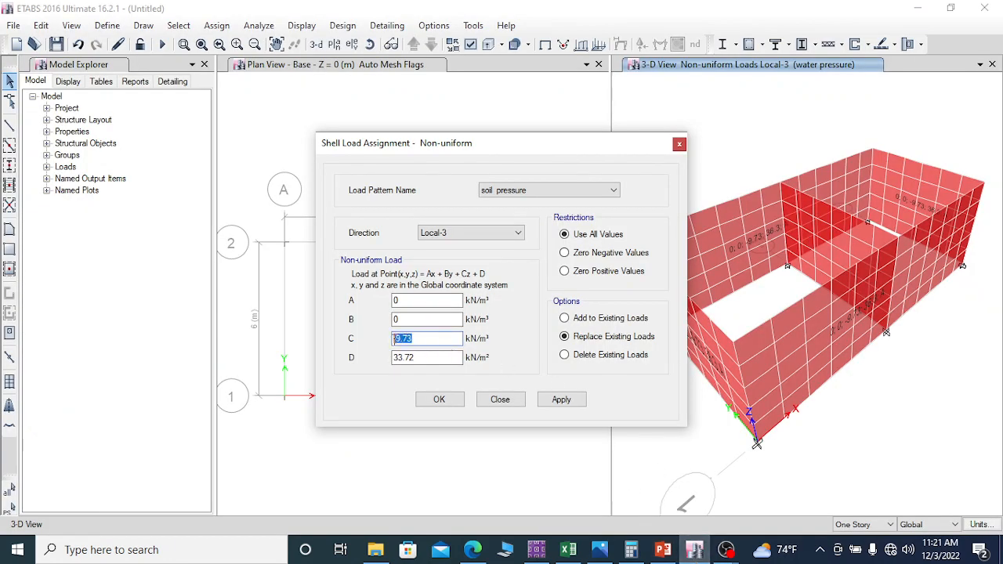
{"action": "type", "text": "-"}
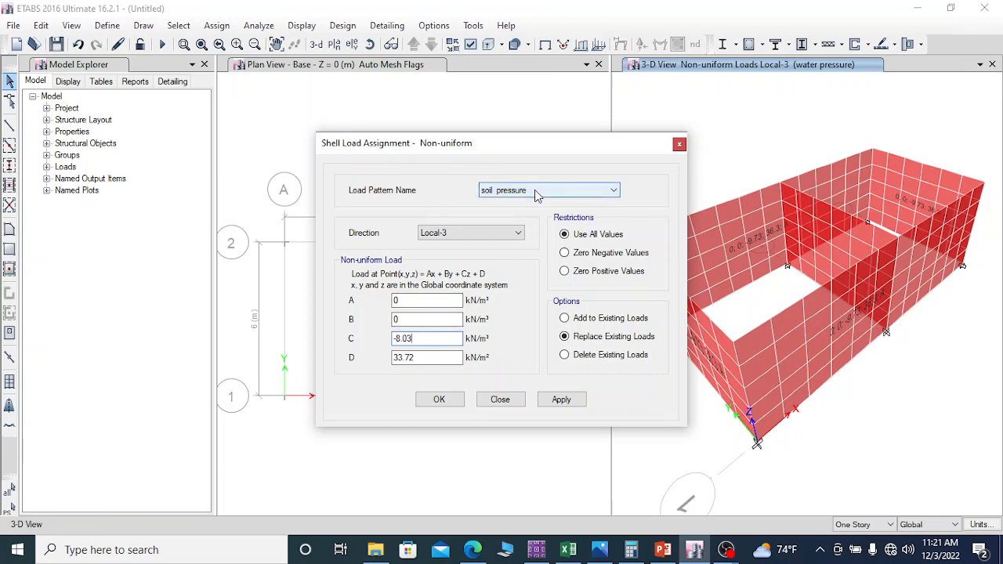
Step: Try to apply the non-uniform soil pressure load to the walls with the direction kept at Local-3
{"action": "left_click", "coordinate": [465, 232]}
{"action": "left_click", "coordinate": [464, 232]}
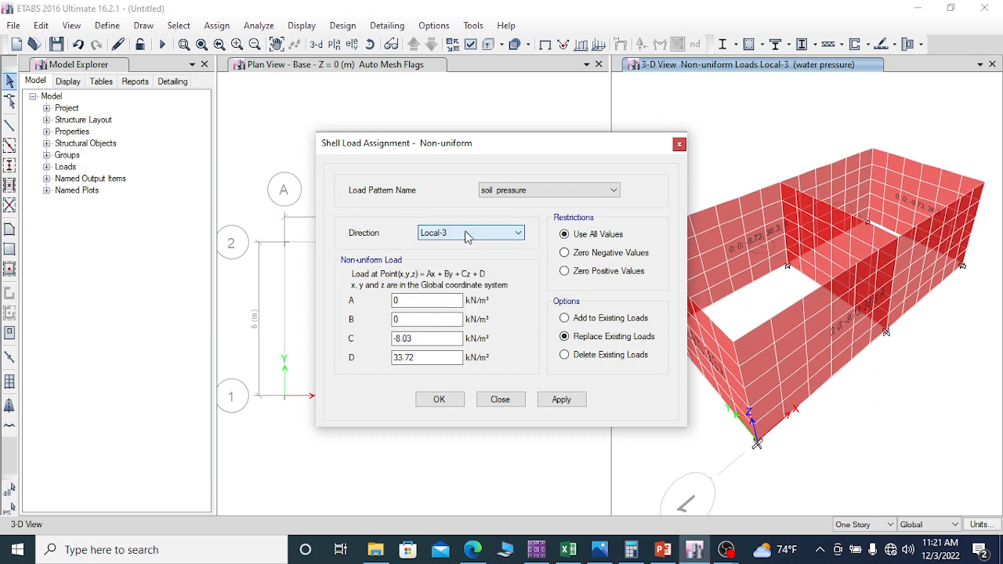
{"action": "left_click", "coordinate": [565, 401]}
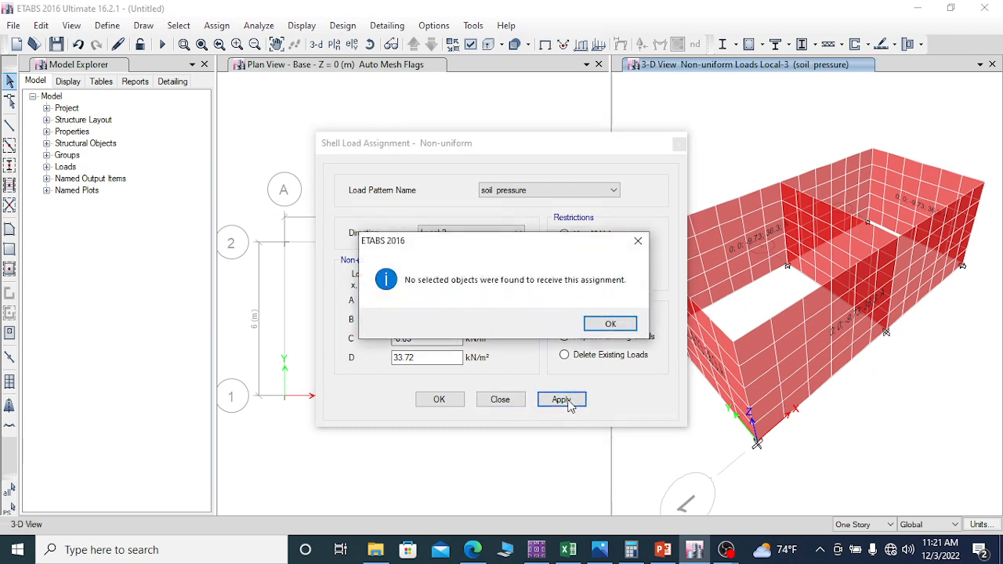
Step: Select the four outer tank walls and assign them the non-uniform soil pressure load in Local-3, with C -8.03 and D 33.72
{"action": "left_click", "coordinate": [613, 326]}
{"action": "left_click_drag", "start_coordinate": [536, 152], "coordinate": [462, 130]}
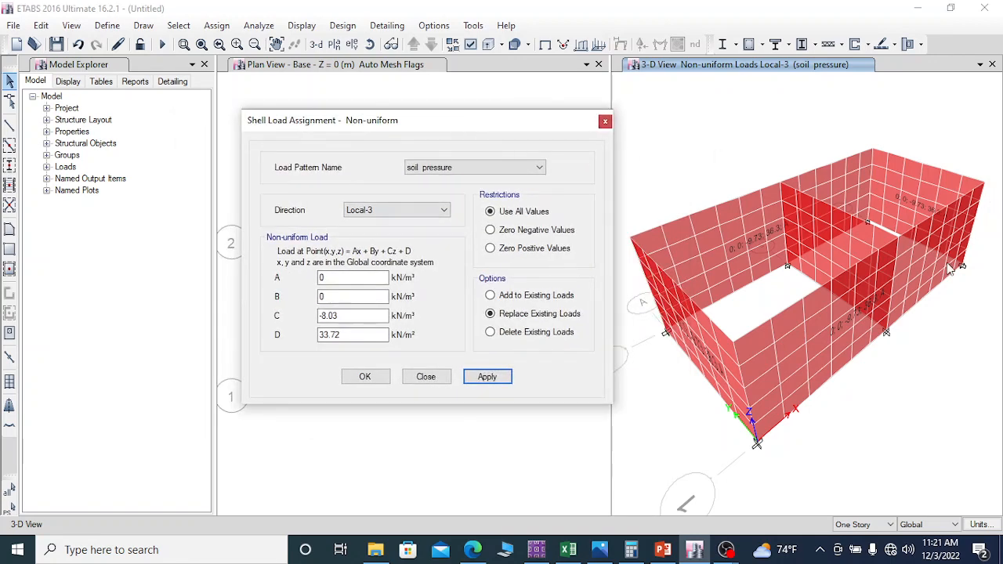
{"action": "left_click", "coordinate": [814, 347]}
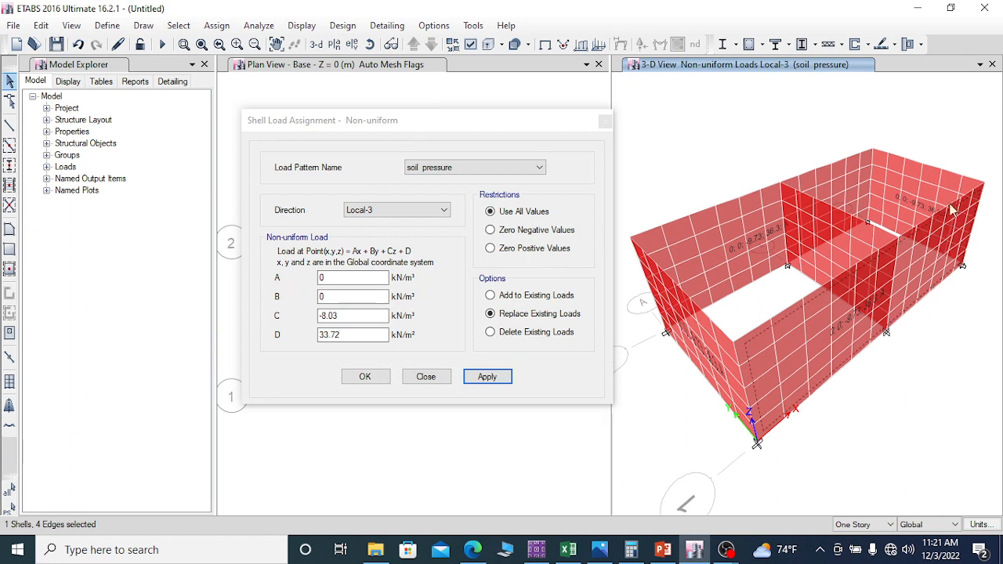
{"action": "left_click", "coordinate": [912, 185]}
{"action": "left_click", "coordinate": [717, 234]}
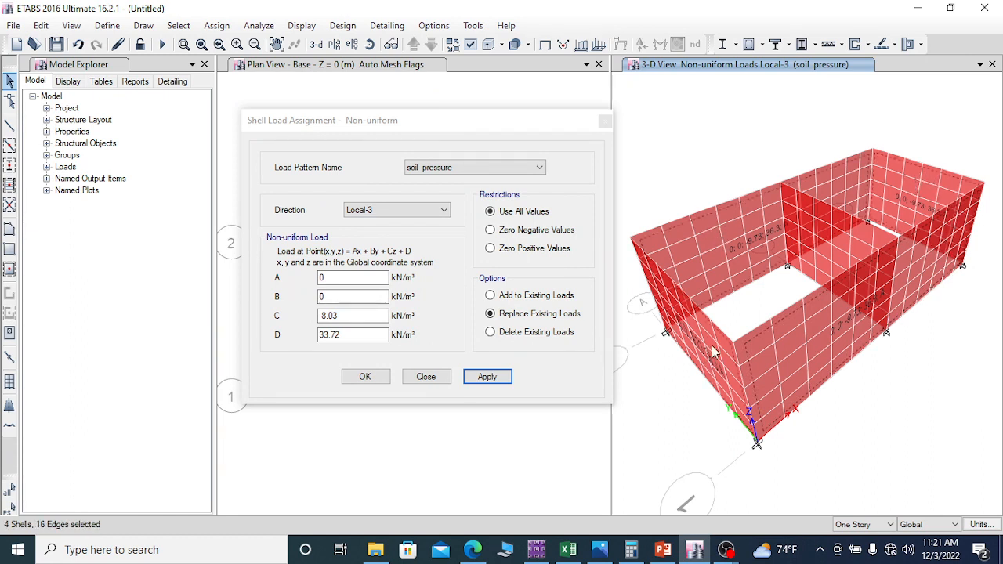
{"action": "left_click", "coordinate": [488, 377]}
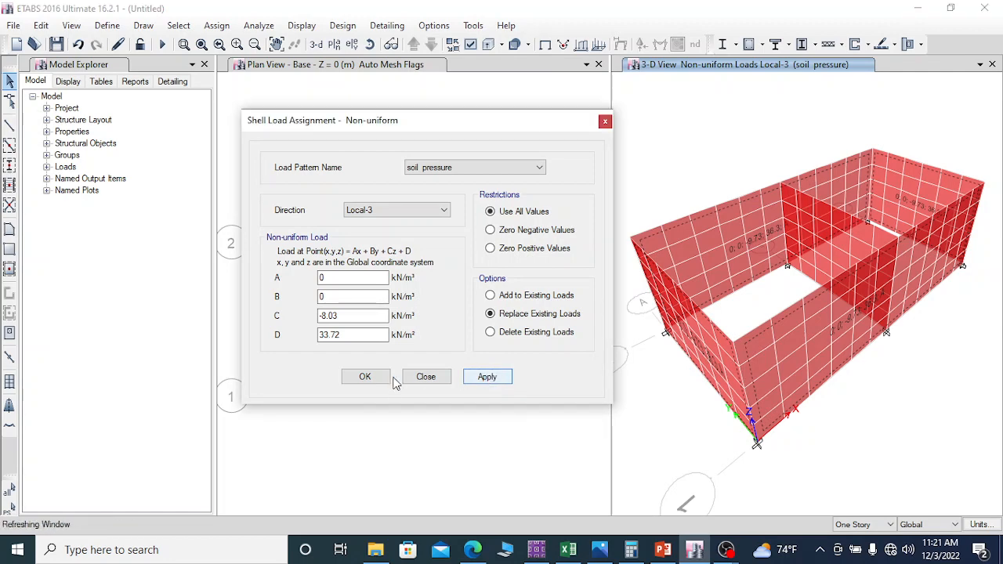
{"action": "left_click", "coordinate": [365, 377]}
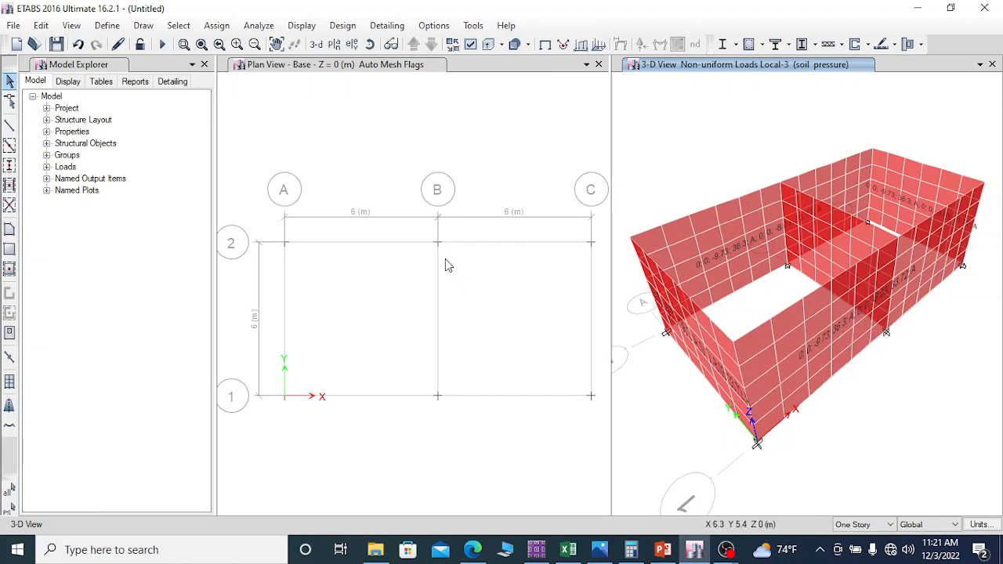
Step: Check the soil pressure and water pressure loads assigned to each of the four outer walls in their wall information
{"action": "left_click", "coordinate": [838, 325]}
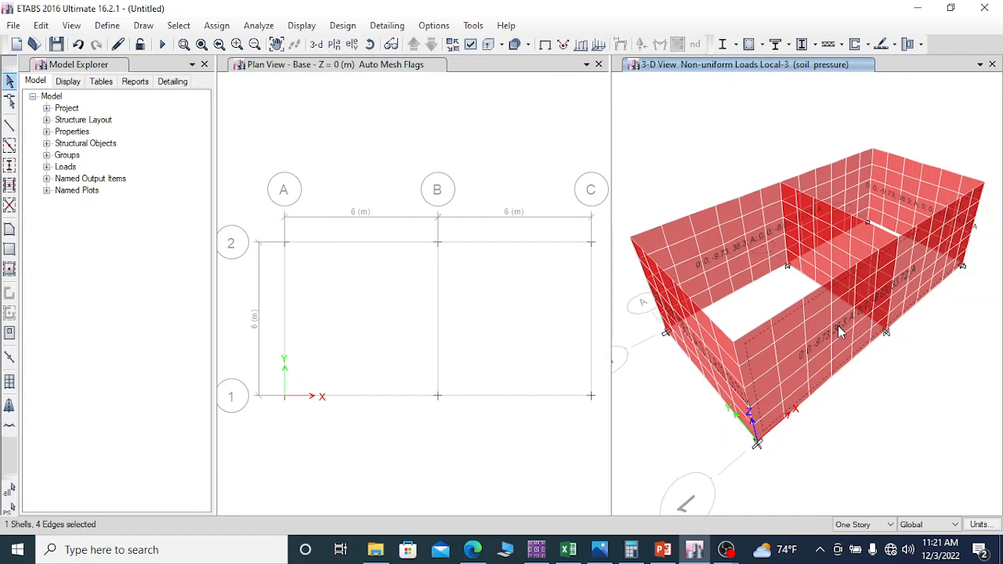
{"action": "right_click", "coordinate": [837, 324]}
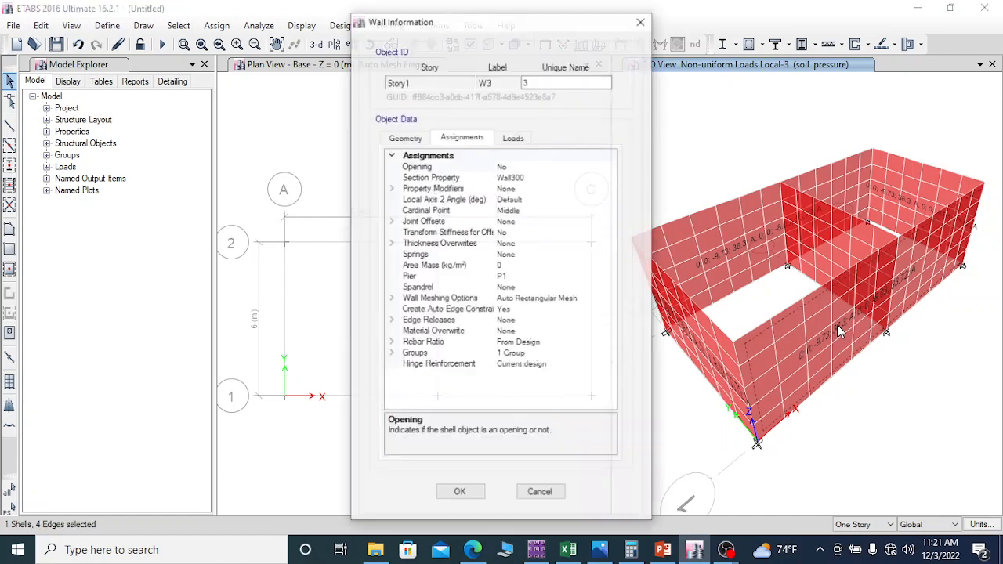
{"action": "left_click", "coordinate": [513, 137]}
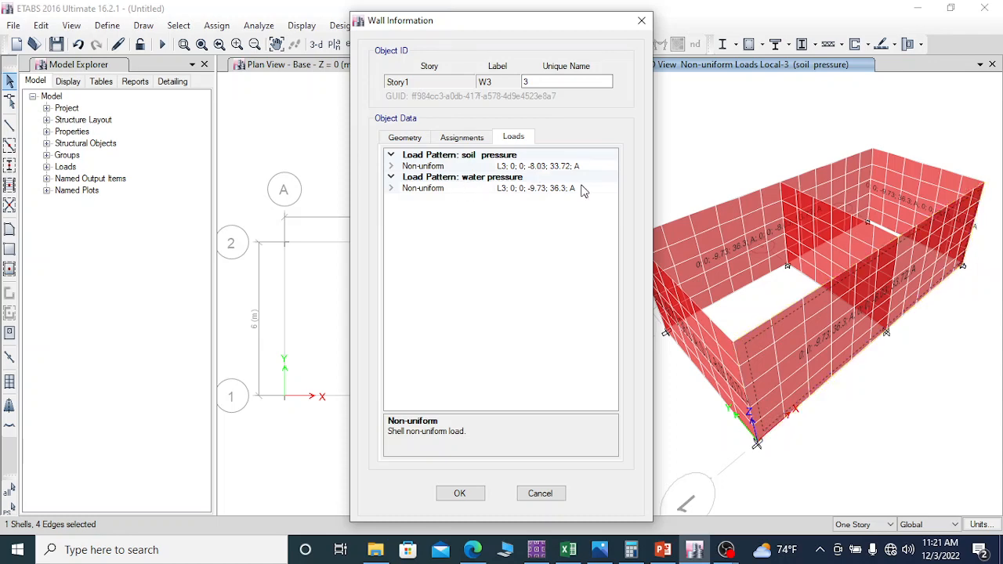
{"action": "left_click", "coordinate": [540, 495]}
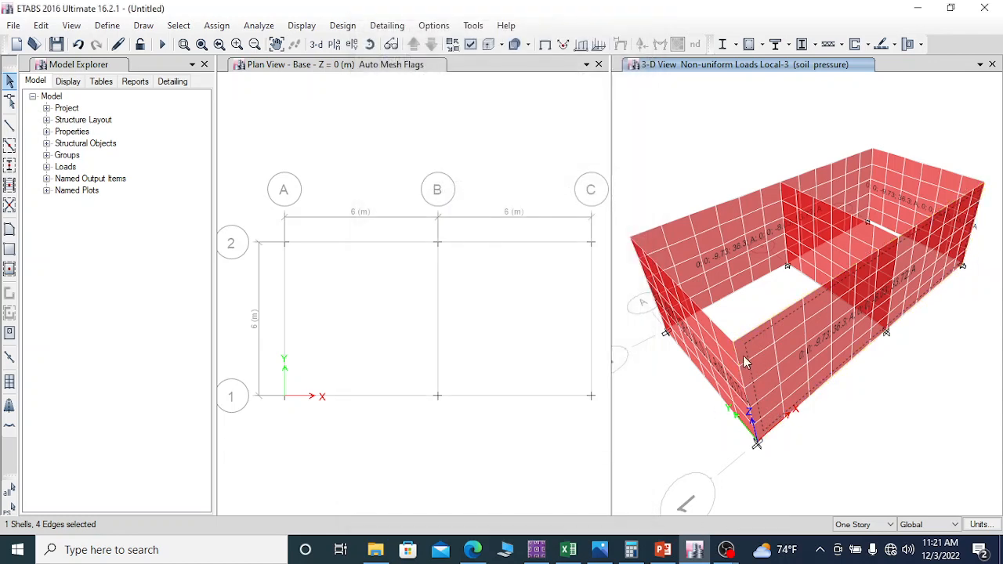
{"action": "left_click", "coordinate": [712, 354]}
{"action": "right_click", "coordinate": [711, 354]}
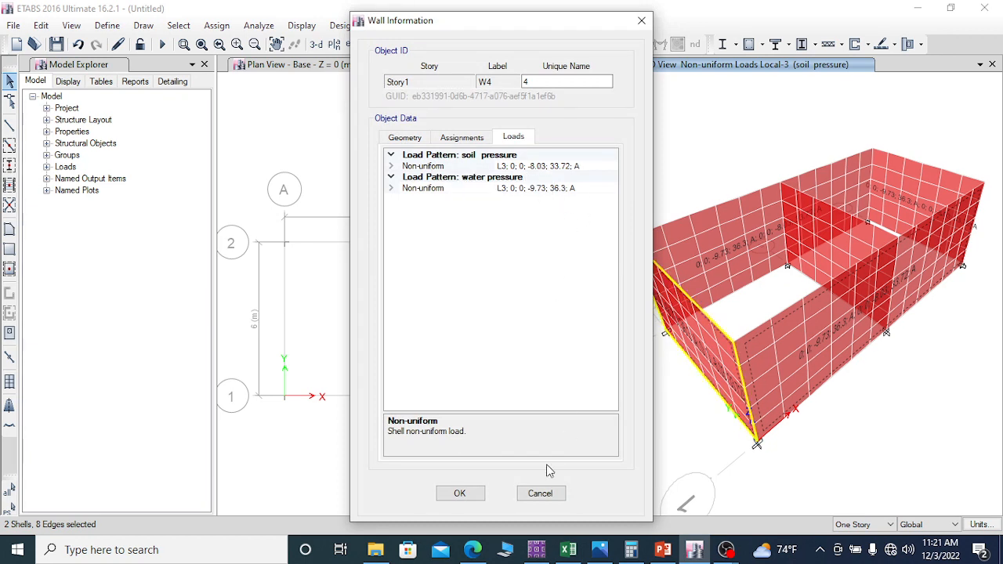
{"action": "left_click", "coordinate": [460, 493]}
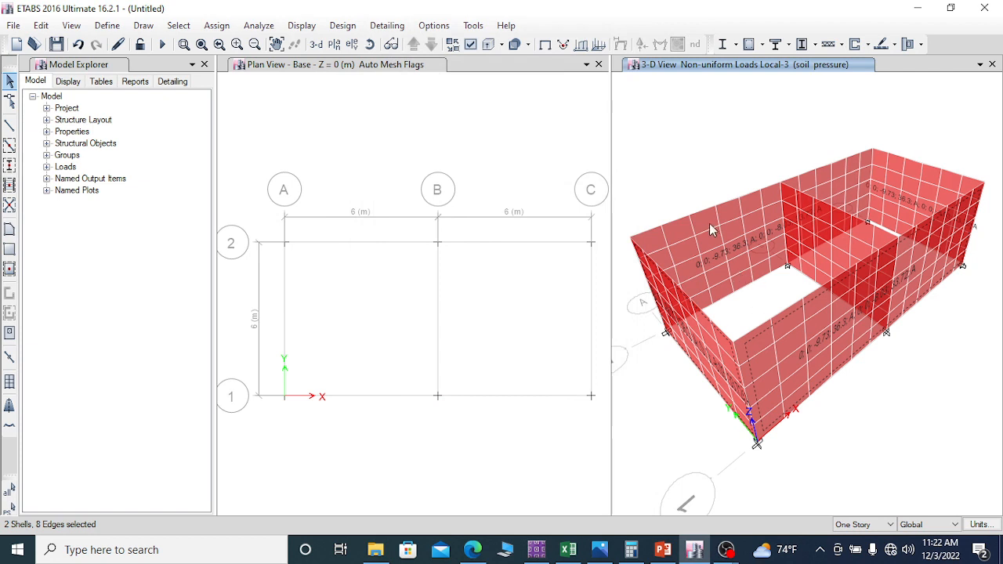
{"action": "left_click", "coordinate": [736, 234]}
{"action": "right_click", "coordinate": [736, 234]}
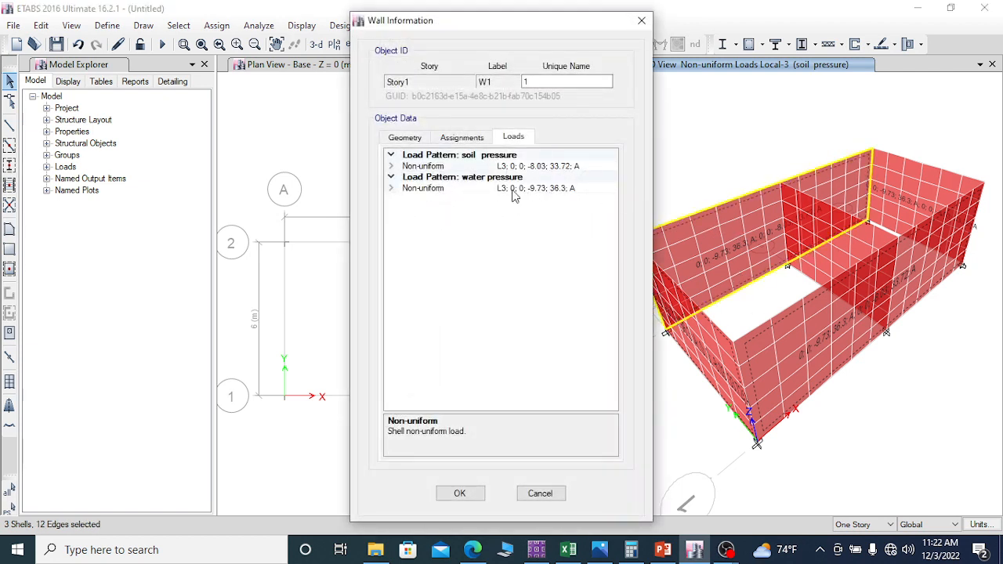
{"action": "left_click", "coordinate": [462, 494]}
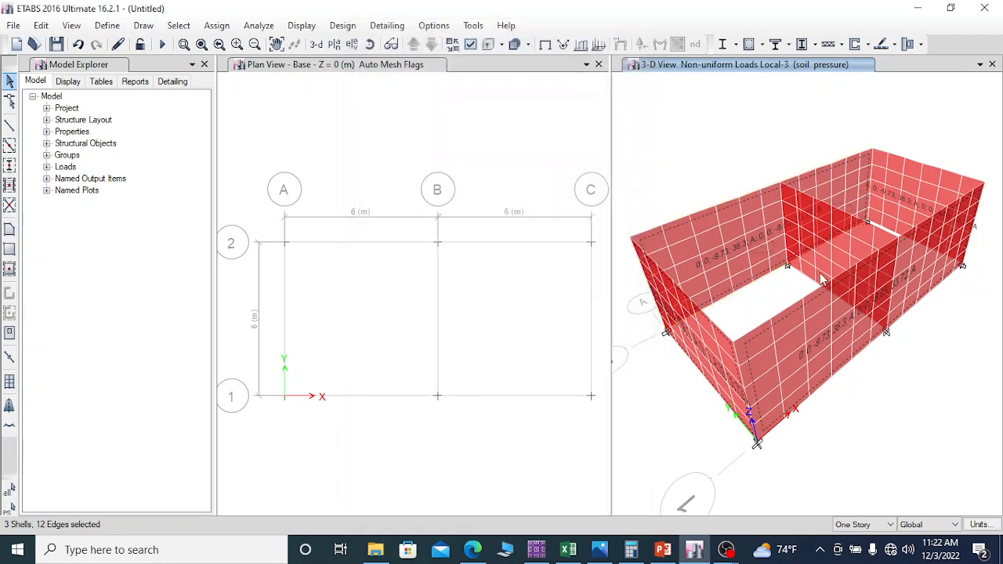
{"action": "right_click", "coordinate": [897, 180]}
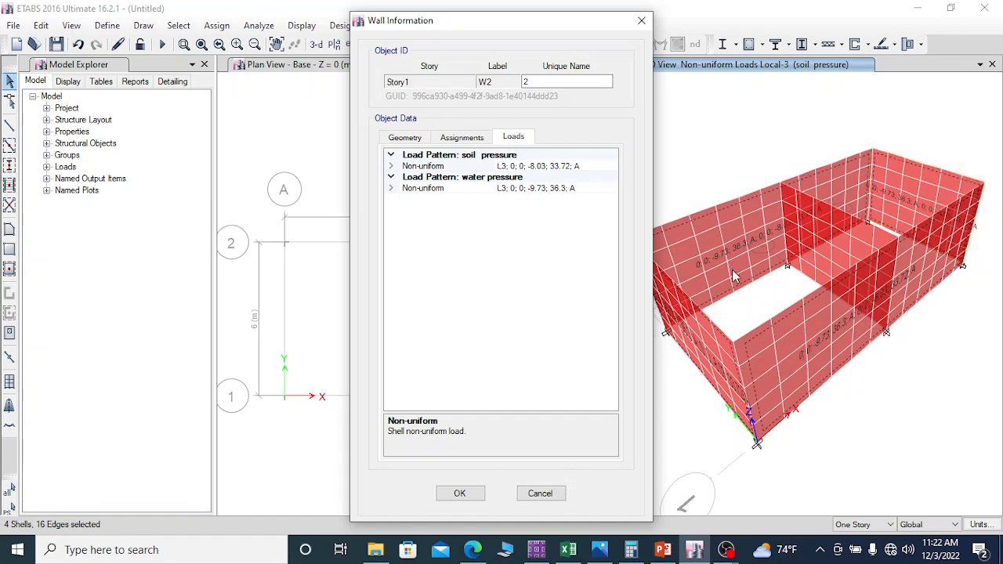
{"action": "left_click", "coordinate": [549, 494]}
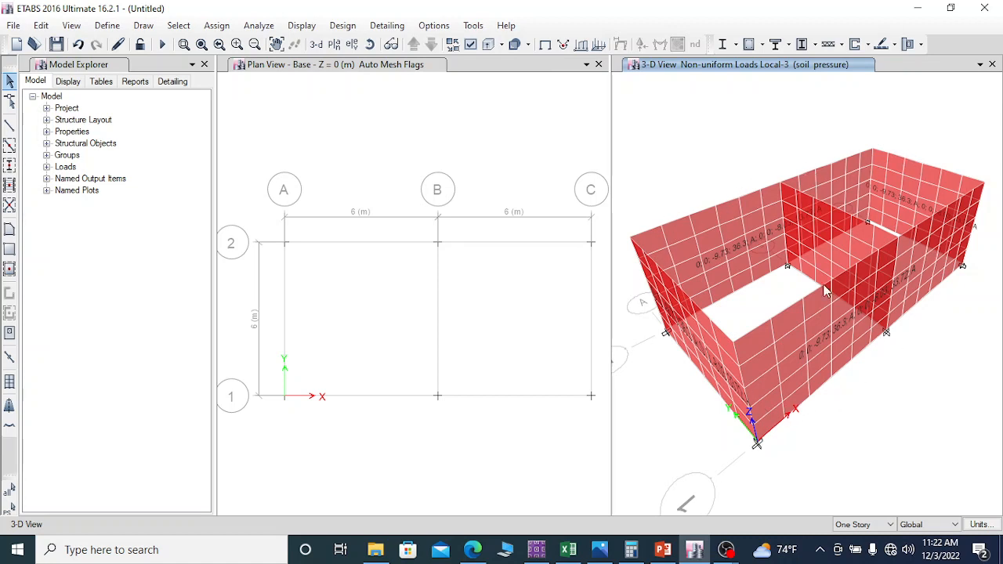
Step: Run the analysis, saving the model as "tank recent 2" in the ground water tank folder
{"action": "left_click", "coordinate": [163, 45]}
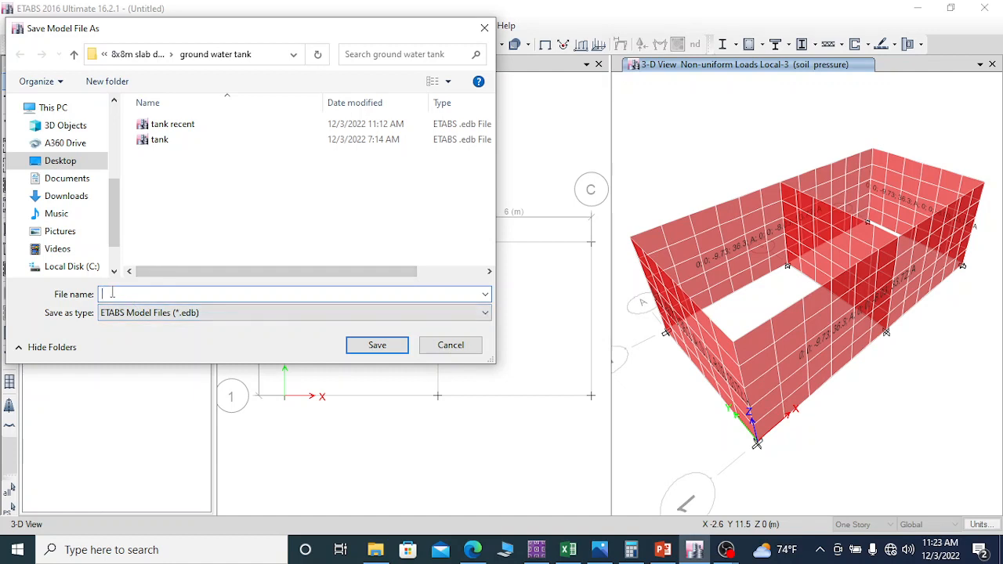
{"action": "type", "text": "ta"}
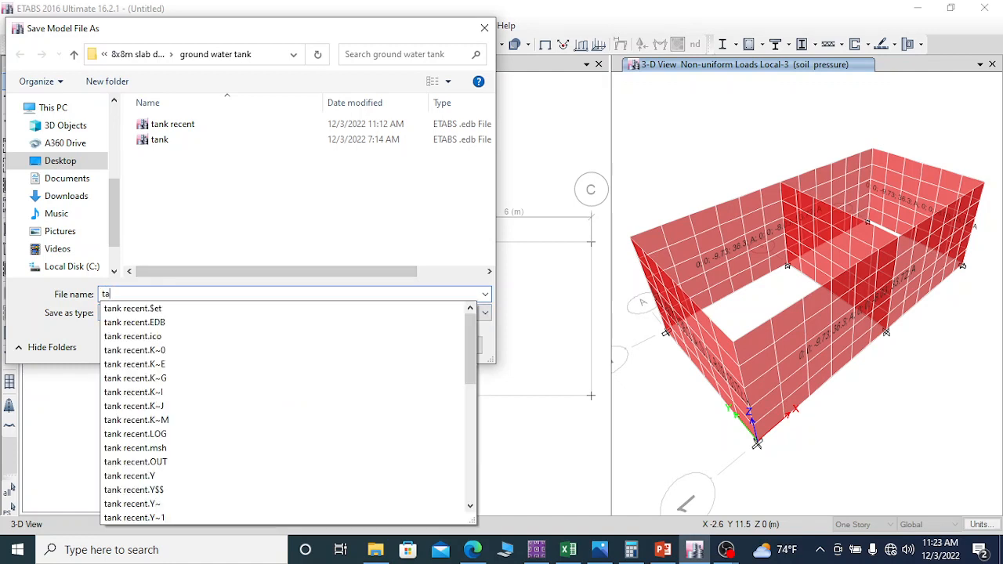
{"action": "type", "text": "nk r"}
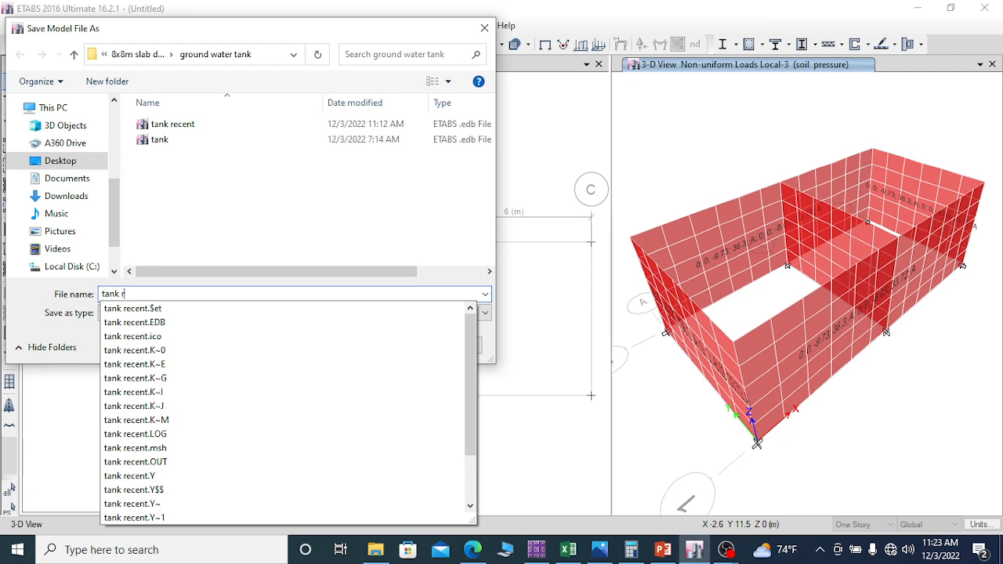
{"action": "type", "text": "ecent 2"}
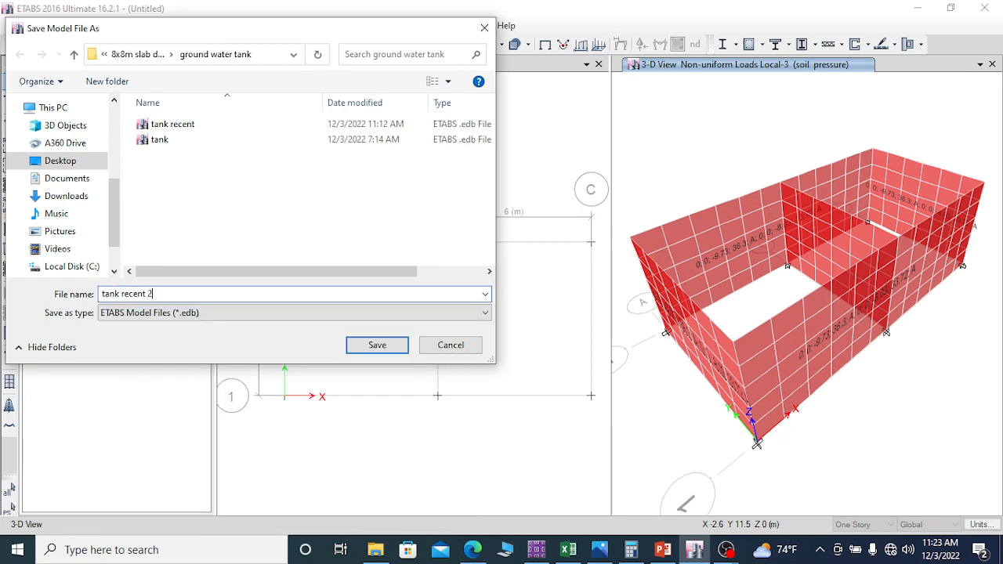
{"action": "left_click", "coordinate": [387, 350]}
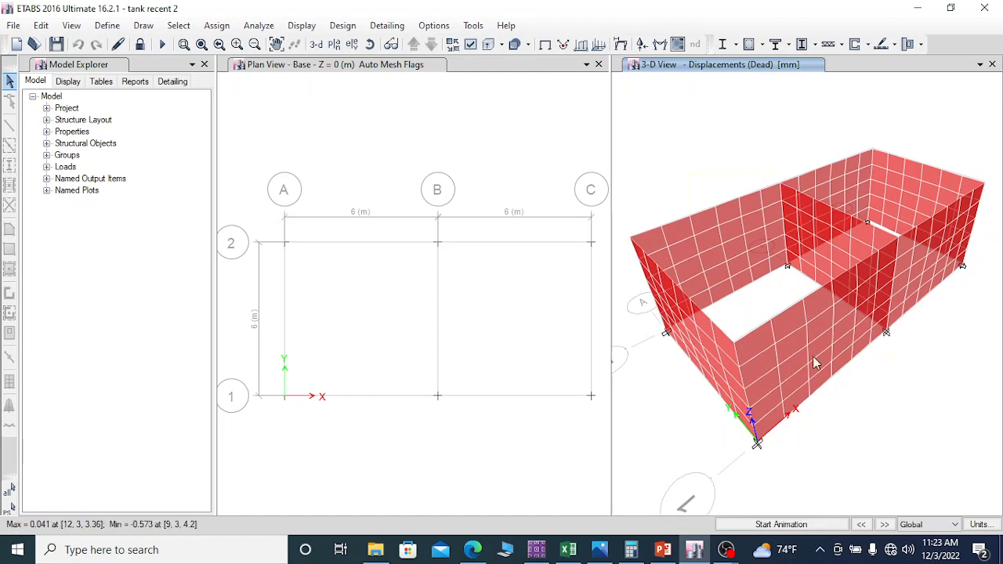
Step: Show all objects in the 3-D view and display the water pressure deformed shape with Displacement UZ contours
{"action": "right_click", "coordinate": [699, 123]}
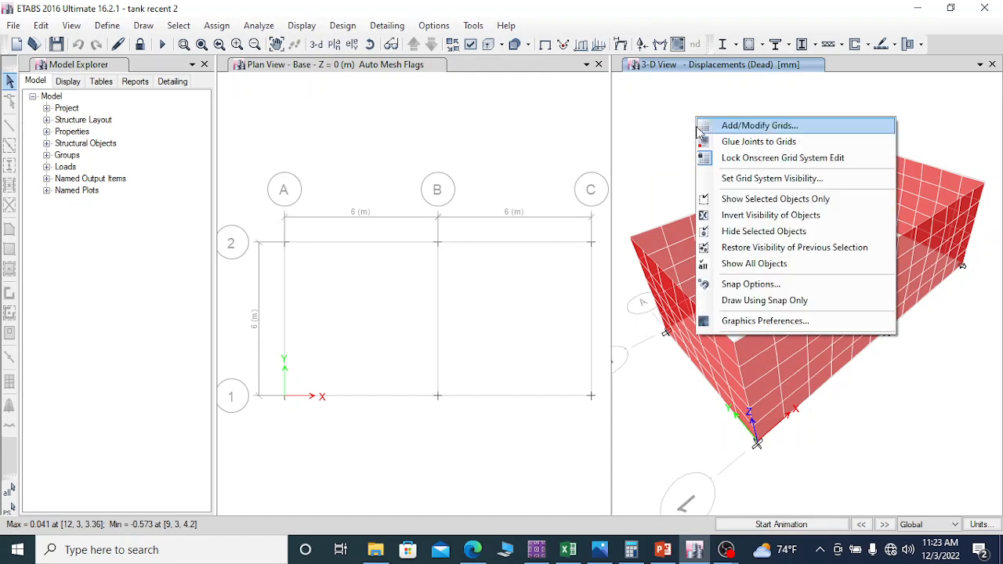
{"action": "left_click", "coordinate": [760, 269]}
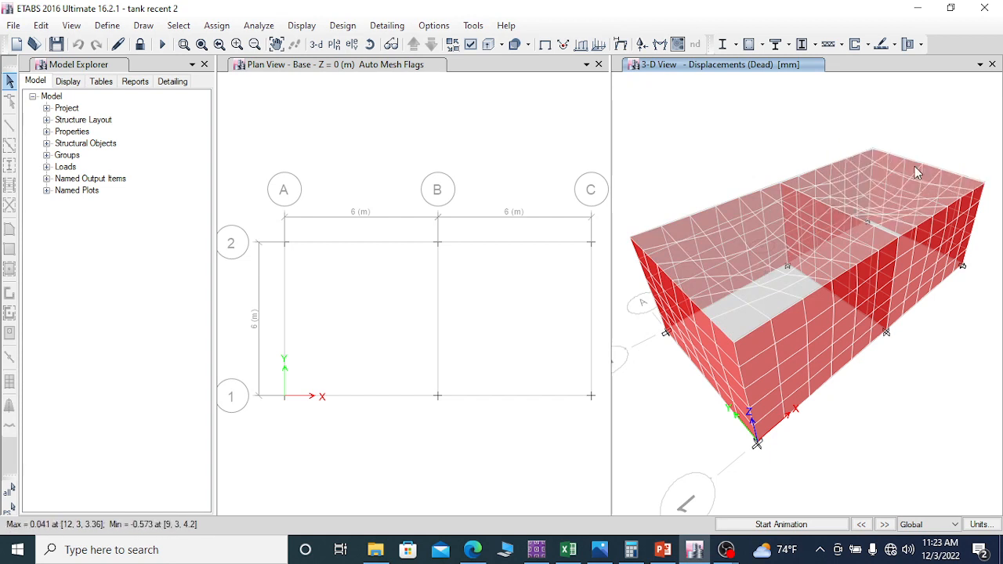
{"action": "left_click", "coordinate": [619, 44]}
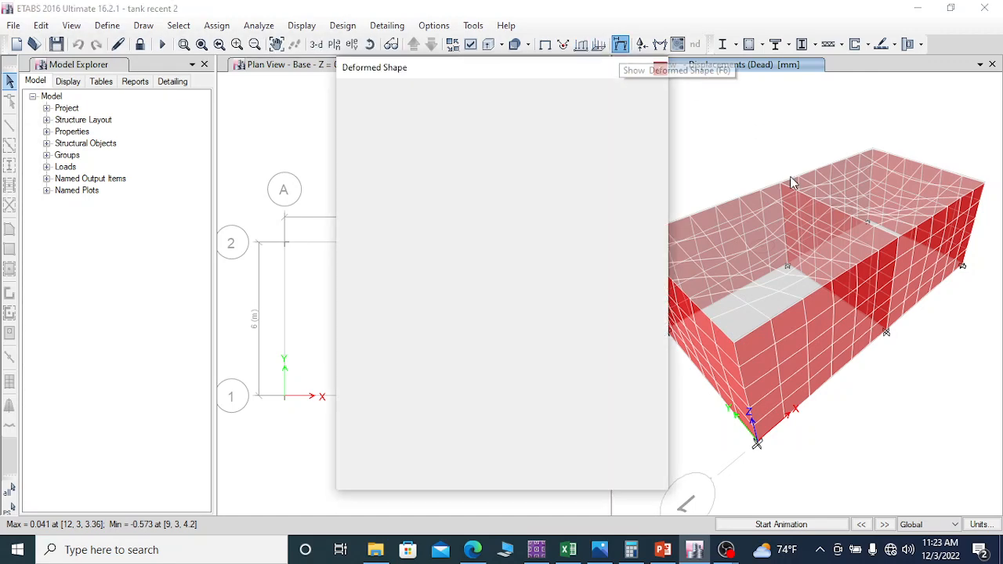
{"action": "left_click_drag", "start_coordinate": [467, 75], "coordinate": [351, 33]}
{"action": "left_click", "coordinate": [327, 94]}
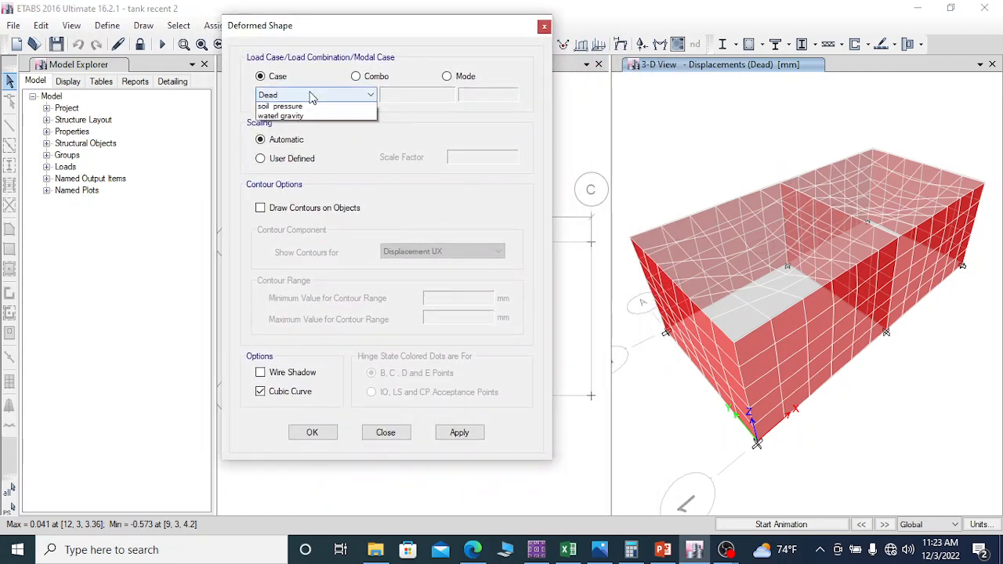
{"action": "left_click", "coordinate": [291, 130]}
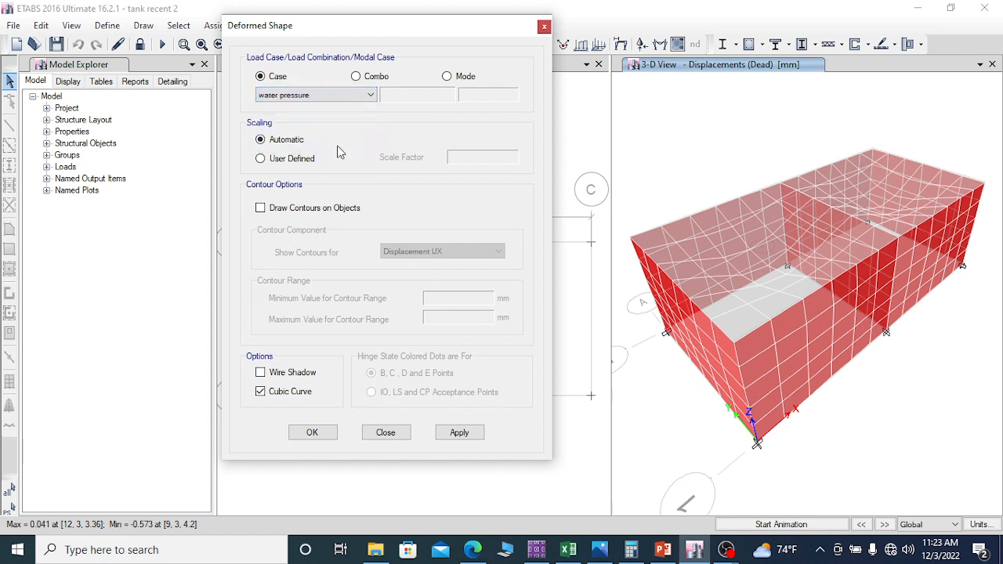
{"action": "mouse_move", "coordinate": [857, 300]}
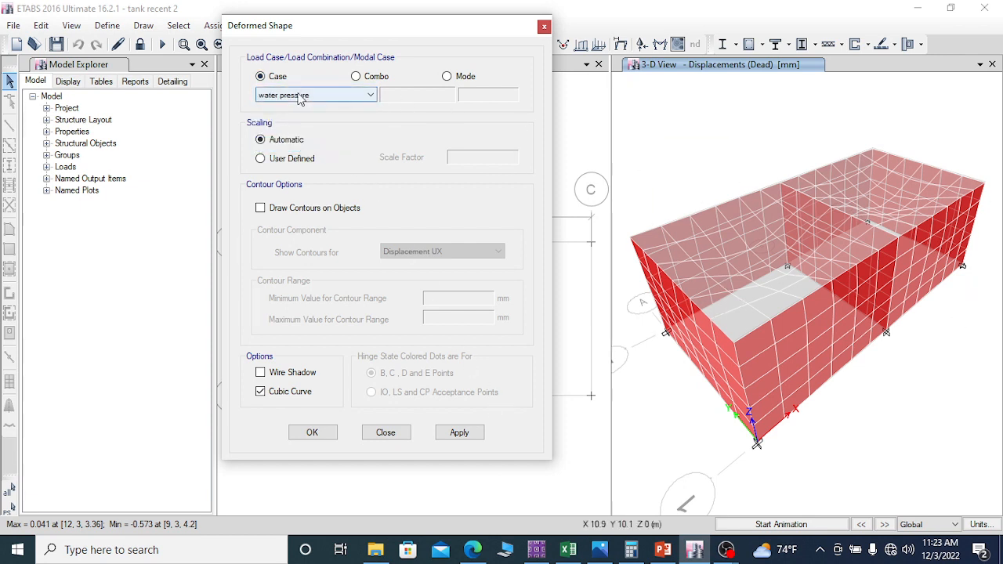
{"action": "left_click", "coordinate": [260, 208]}
{"action": "left_click", "coordinate": [446, 251]}
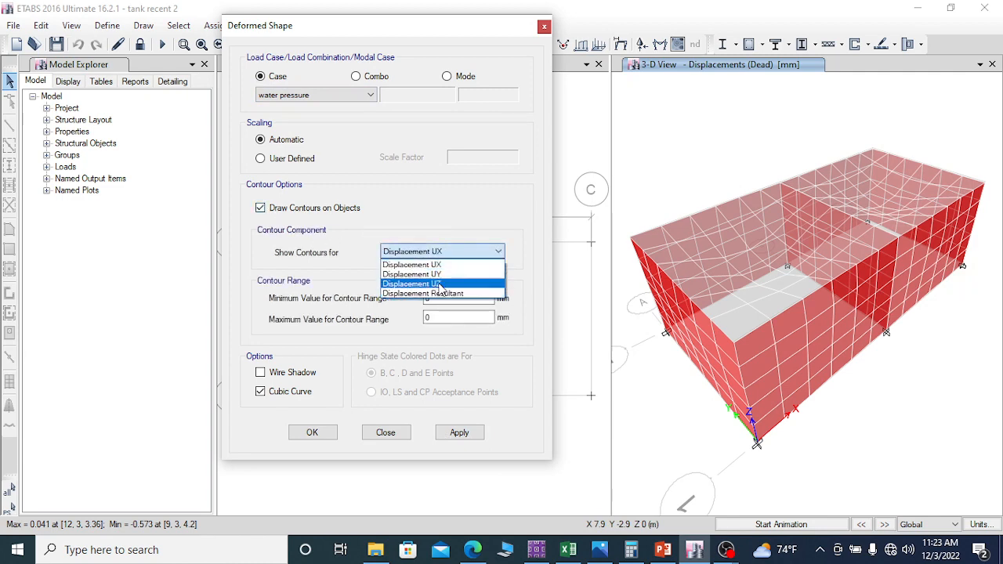
{"action": "left_click", "coordinate": [411, 284]}
{"action": "left_click", "coordinate": [475, 435]}
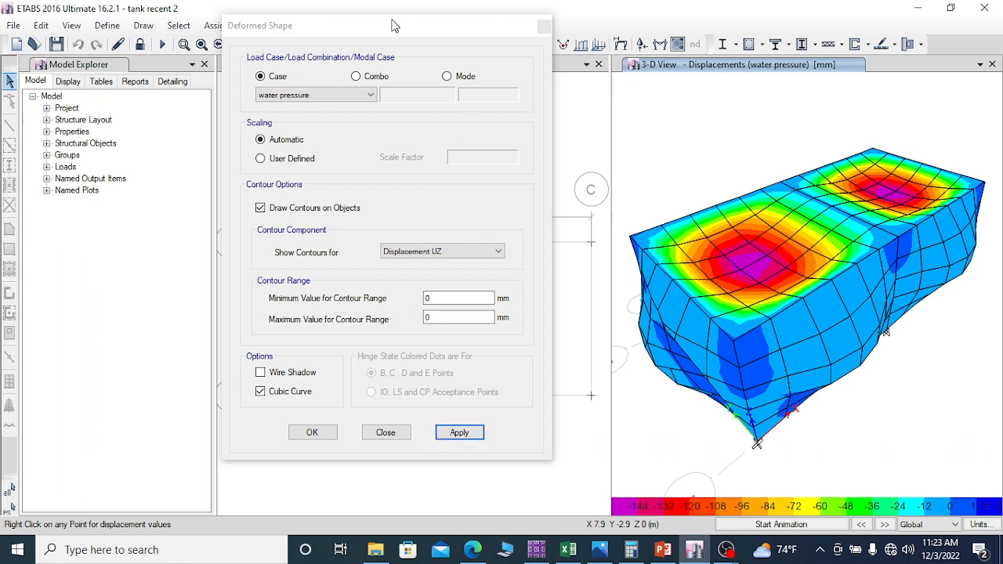
Step: Play the animation of the tank's deformation under water pressure and stop it
{"action": "left_click_drag", "start_coordinate": [392, 27], "coordinate": [329, 37]}
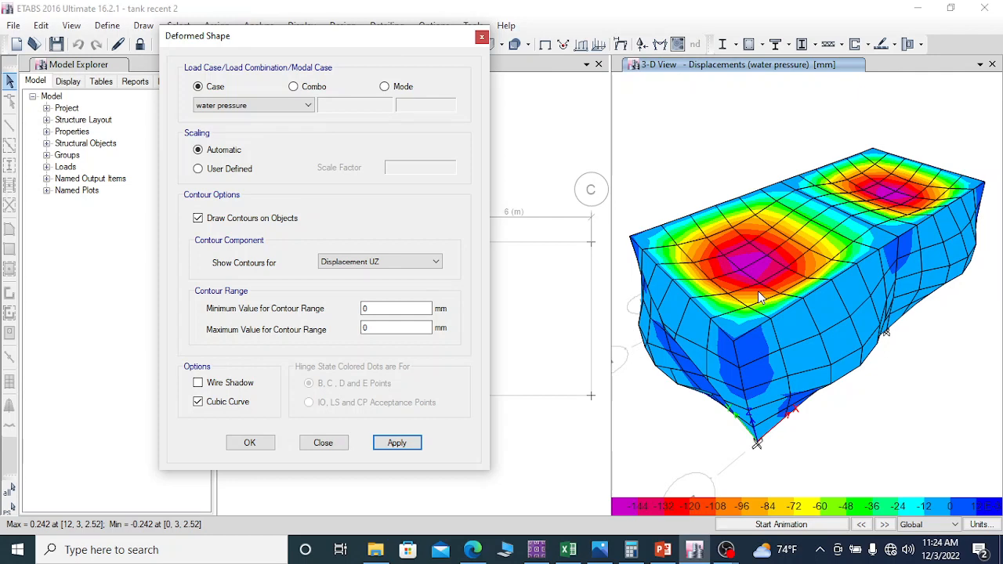
{"action": "left_click", "coordinate": [796, 525]}
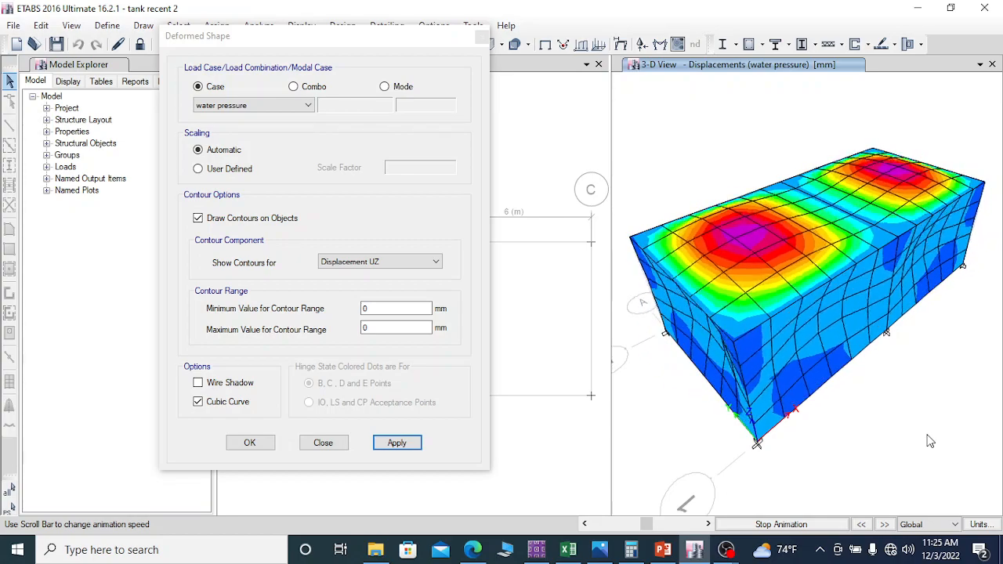
{"action": "left_click", "coordinate": [781, 525]}
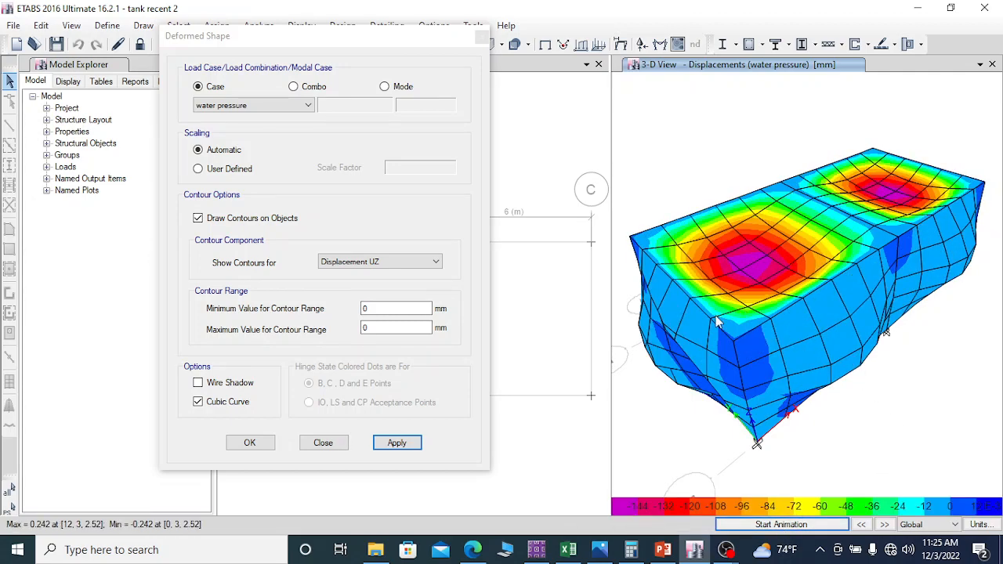
Step: Examine the deformed walls and top slab under water pressure from different sides of the tank
{"action": "mouse_move", "coordinate": [863, 369]}
{"action": "left_click_drag", "start_coordinate": [313, 36], "coordinate": [141, 122]}
{"action": "left_click", "coordinate": [370, 46]}
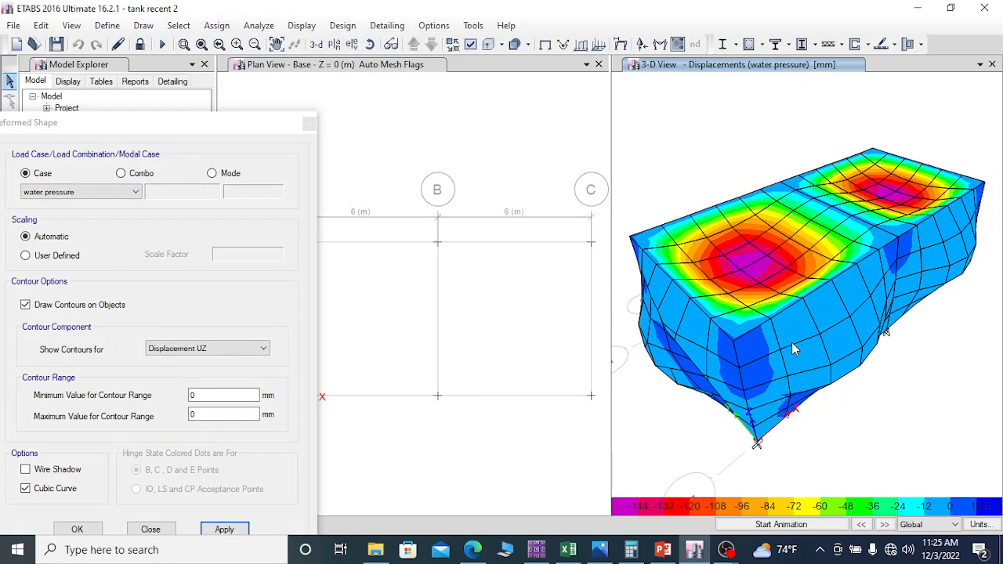
{"action": "left_click_drag", "start_coordinate": [794, 349], "coordinate": [878, 350]}
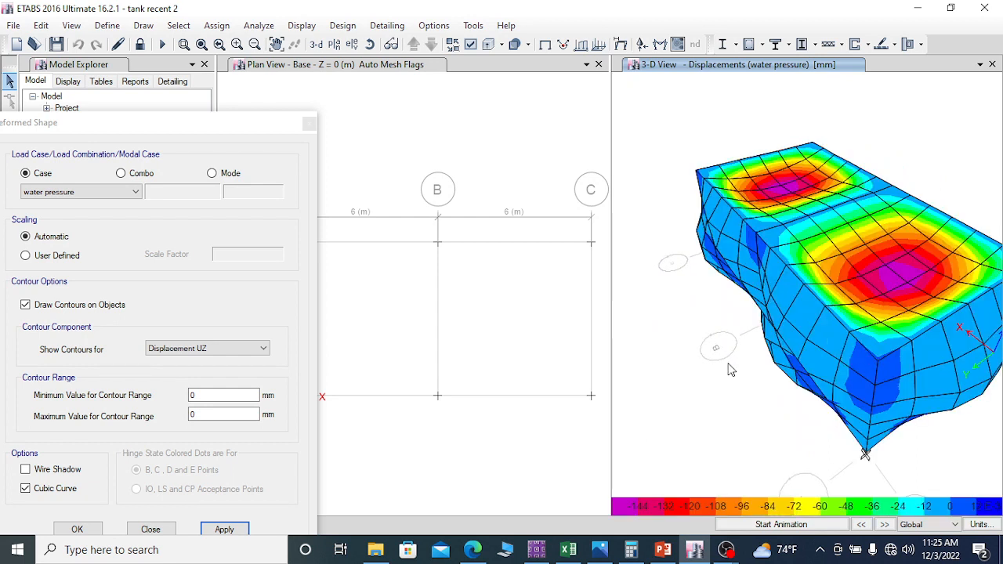
{"action": "left_click", "coordinate": [369, 44]}
{"action": "left_click_drag", "start_coordinate": [807, 300], "coordinate": [925, 302]}
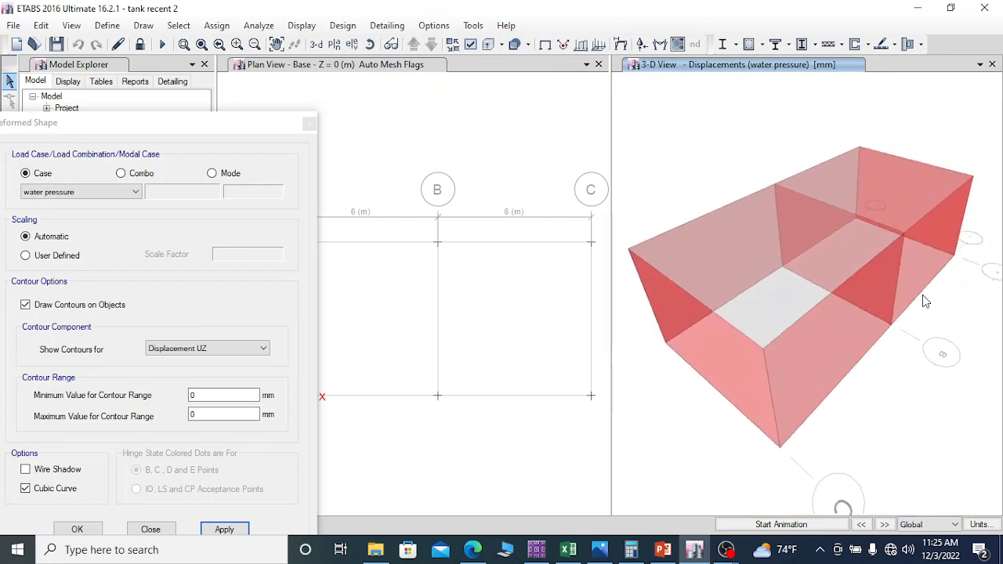
{"action": "left_click_drag", "start_coordinate": [788, 375], "coordinate": [789, 375]}
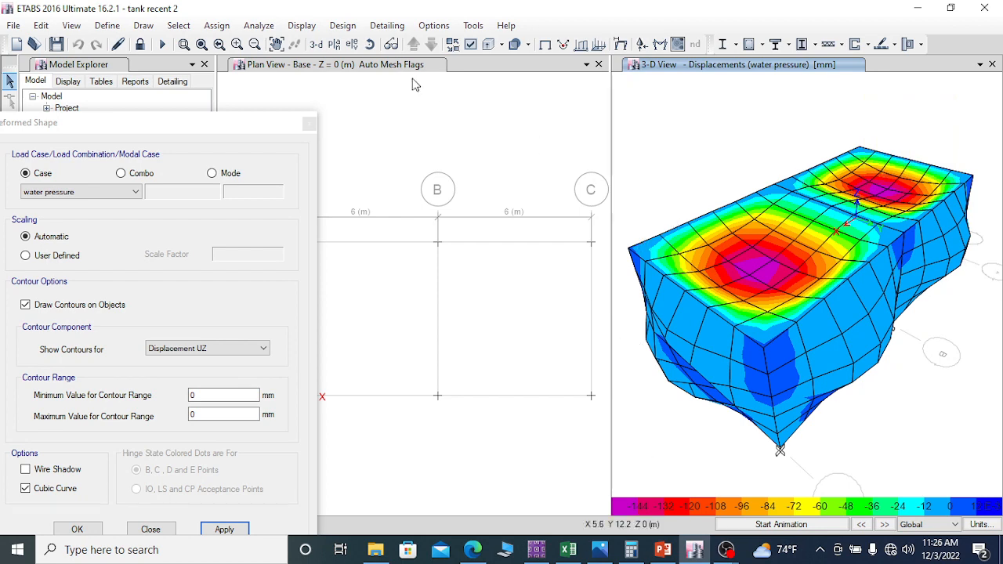
Step: Display the soil pressure deformed shape with Displacement UZ contours, and play and stop its animation
{"action": "left_click_drag", "start_coordinate": [304, 123], "coordinate": [454, 59]}
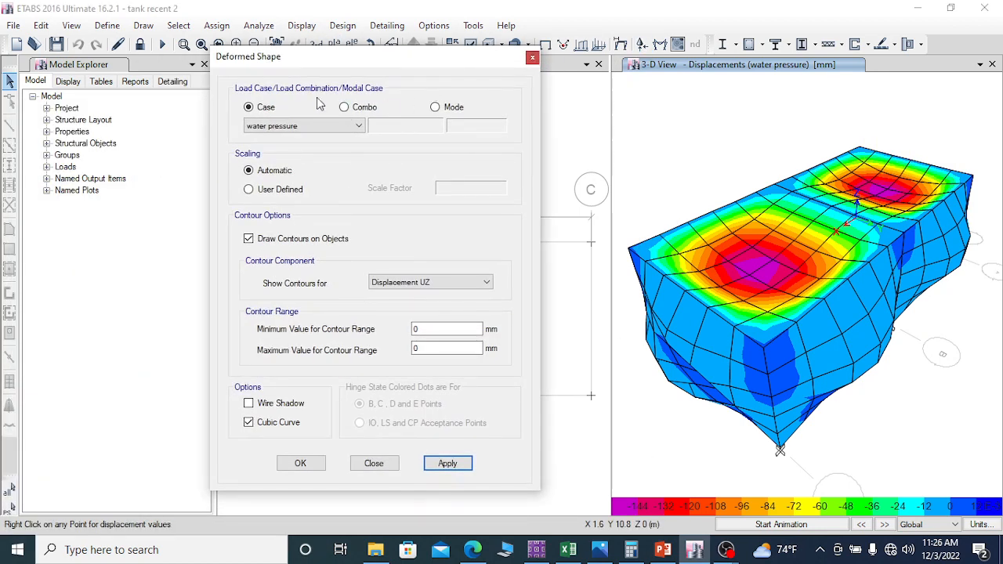
{"action": "left_click", "coordinate": [290, 126]}
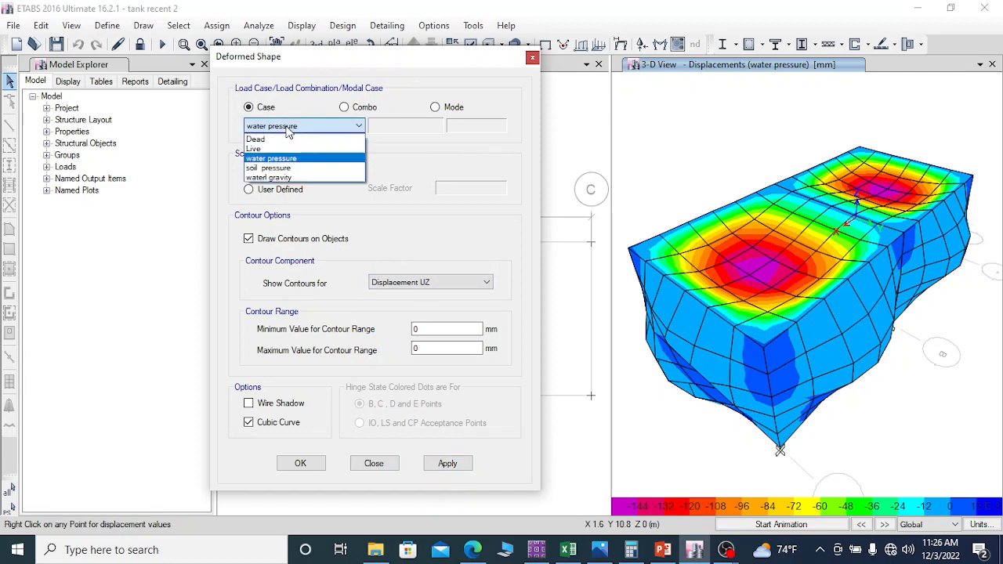
{"action": "left_click", "coordinate": [273, 174]}
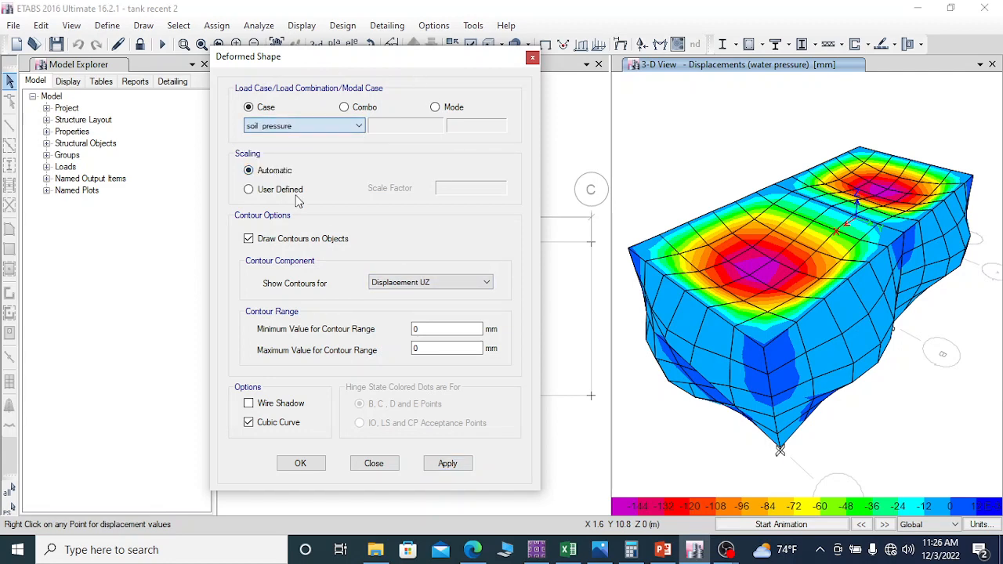
{"action": "left_click", "coordinate": [460, 471]}
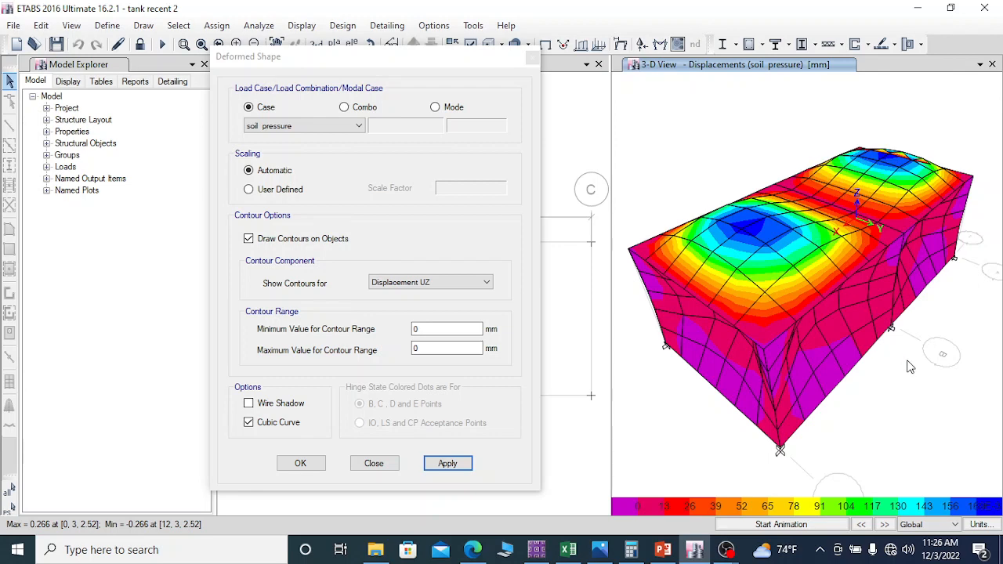
{"action": "left_click", "coordinate": [784, 524]}
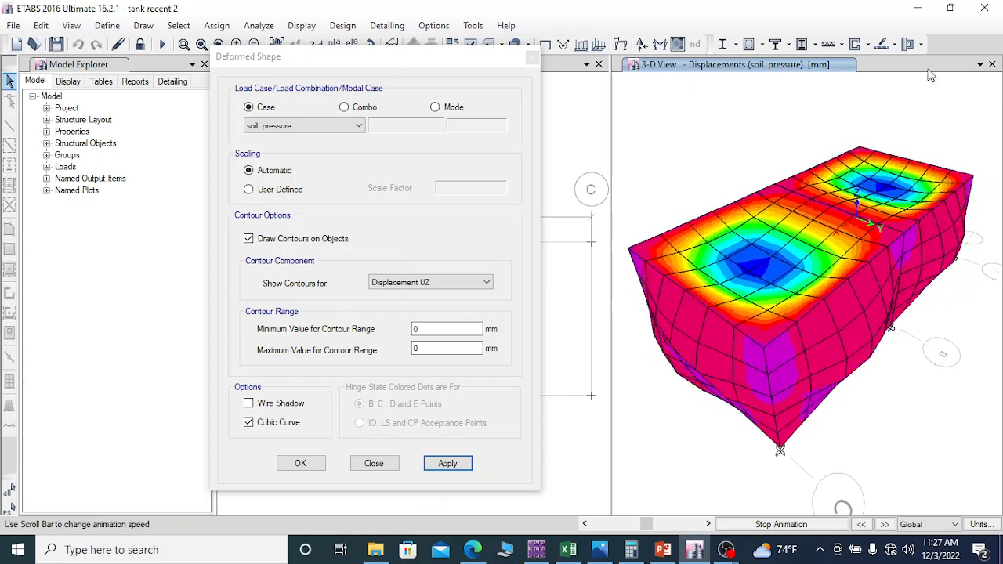
{"action": "left_click", "coordinate": [783, 524]}
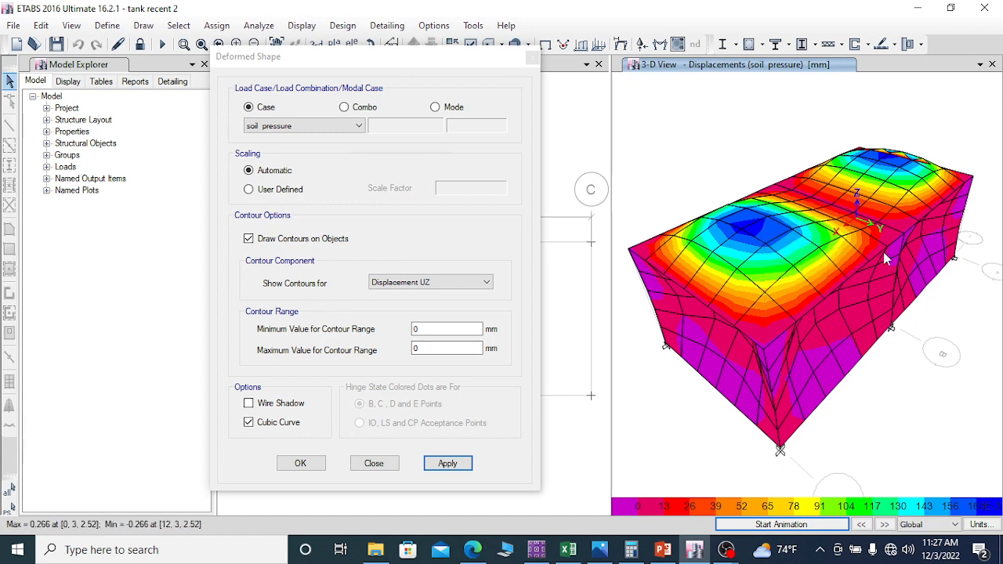
Step: Examine the deformed walls and top slab under soil pressure from different sides of the tank
{"action": "left_click_drag", "start_coordinate": [456, 61], "coordinate": [268, 121]}
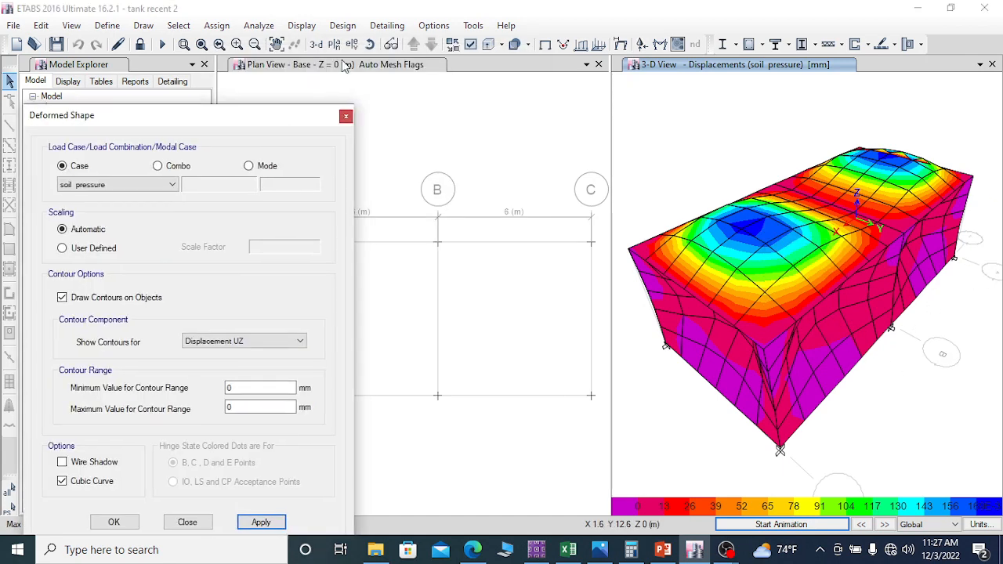
{"action": "left_click", "coordinate": [369, 44]}
{"action": "left_click_drag", "start_coordinate": [715, 392], "coordinate": [872, 357]}
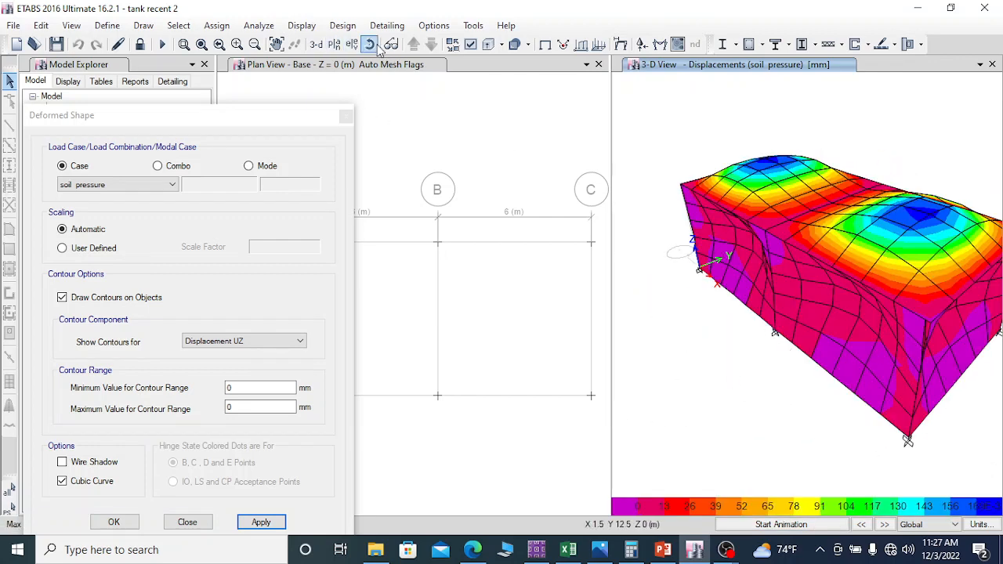
{"action": "left_click_drag", "start_coordinate": [925, 345], "coordinate": [865, 364]}
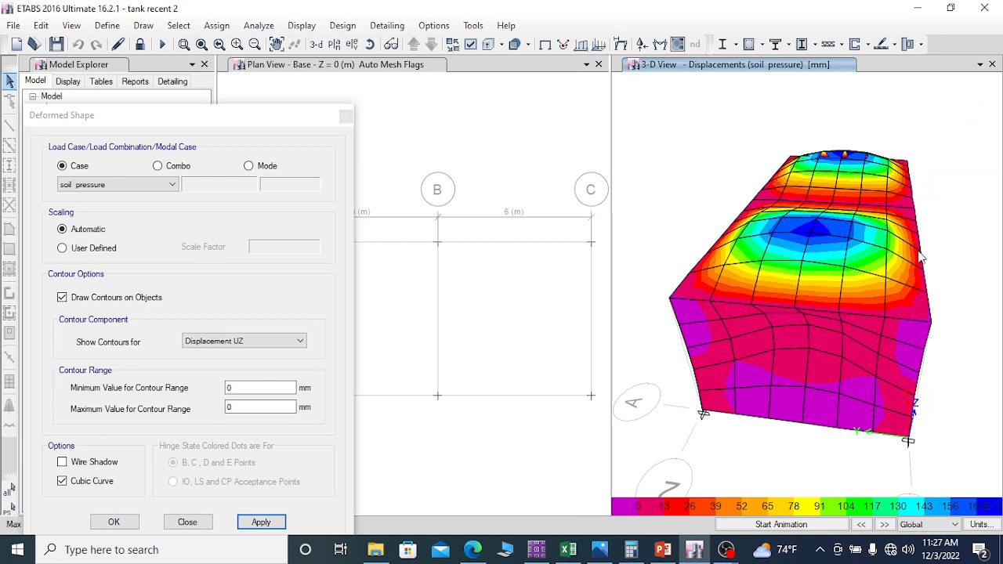
{"action": "mouse_move", "coordinate": [927, 297]}
{"action": "mouse_move", "coordinate": [895, 268]}
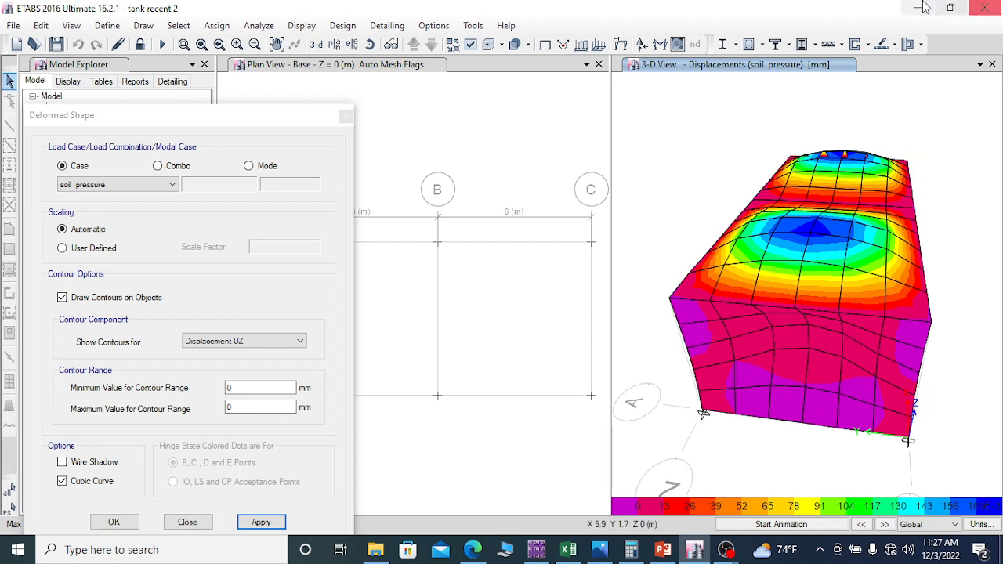
Step: Display the deformed shape for the combination Comb service all loads and check the displacement at the top slab's centre
{"action": "left_click_drag", "start_coordinate": [219, 116], "coordinate": [274, 98]}
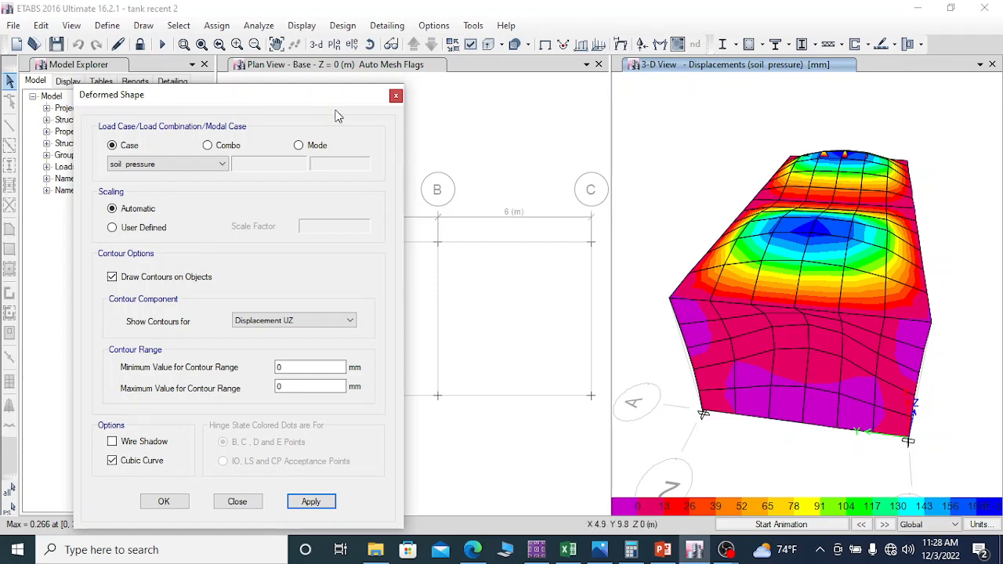
{"action": "left_click_drag", "start_coordinate": [307, 98], "coordinate": [361, 41]}
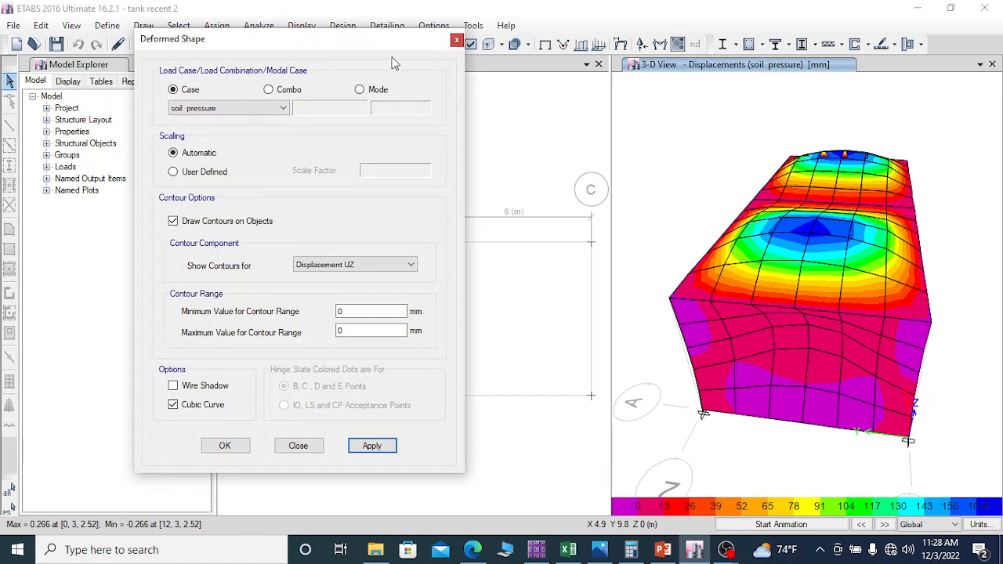
{"action": "left_click", "coordinate": [270, 90]}
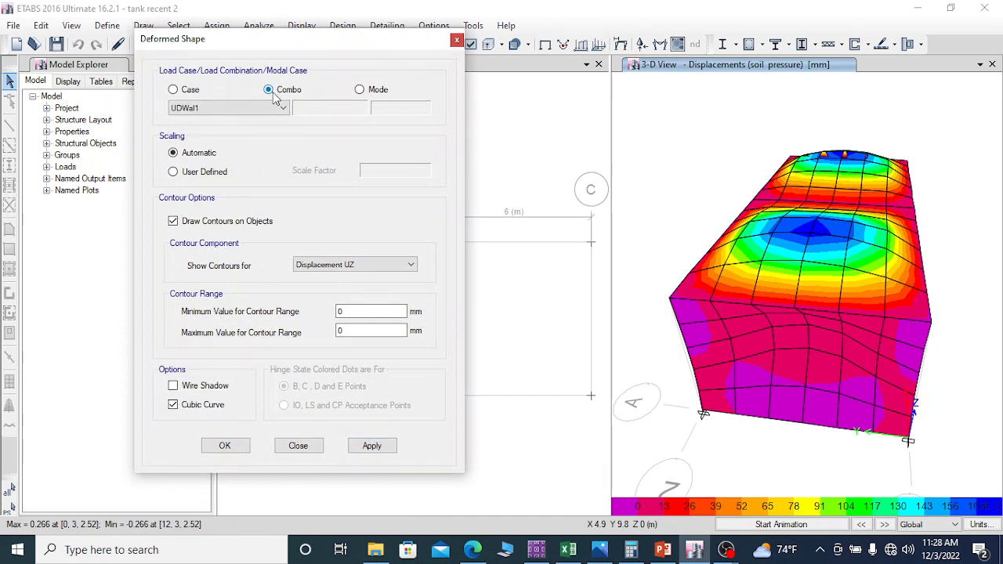
{"action": "left_click", "coordinate": [267, 109]}
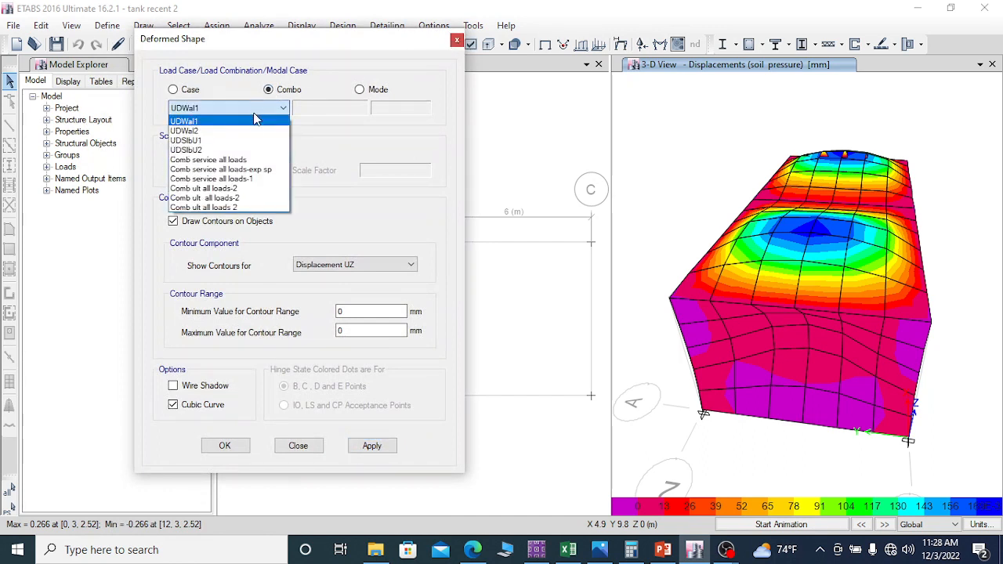
{"action": "left_click", "coordinate": [226, 160]}
{"action": "left_click", "coordinate": [374, 447]}
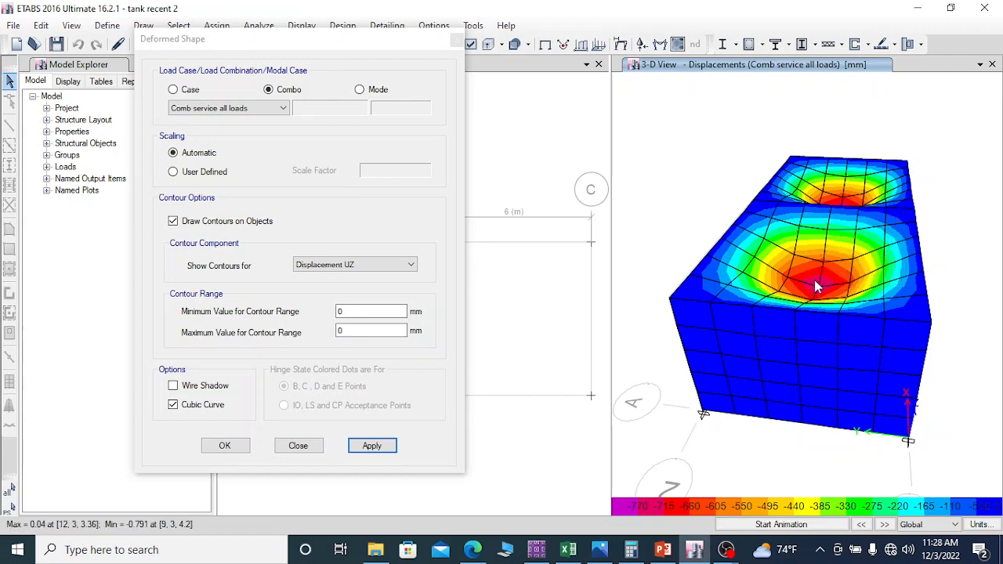
{"action": "mouse_move", "coordinate": [819, 295]}
Step: Display the deformed shape for the combination Comb service all loads-exp sp
{"action": "left_click", "coordinate": [257, 111]}
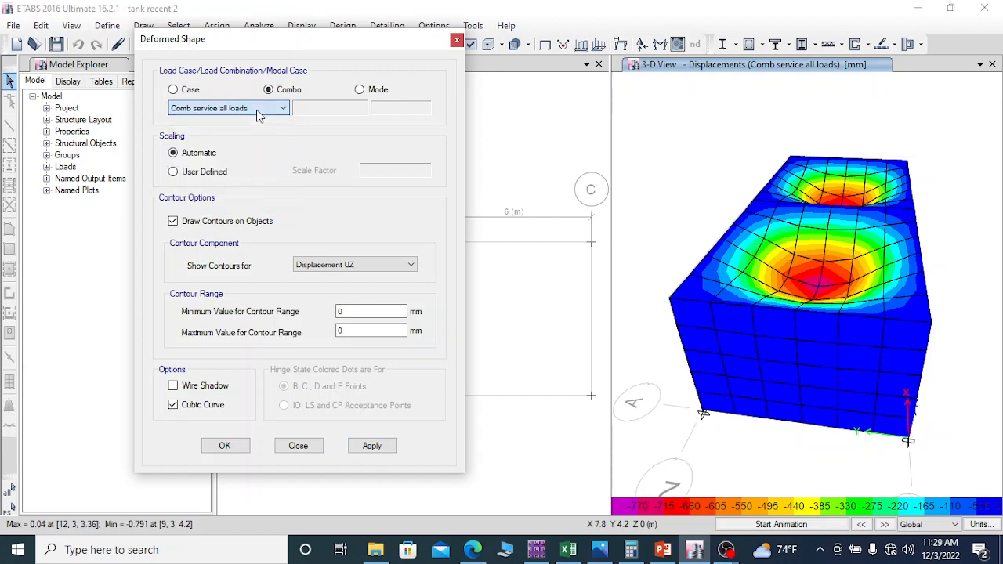
{"action": "left_click", "coordinate": [257, 110]}
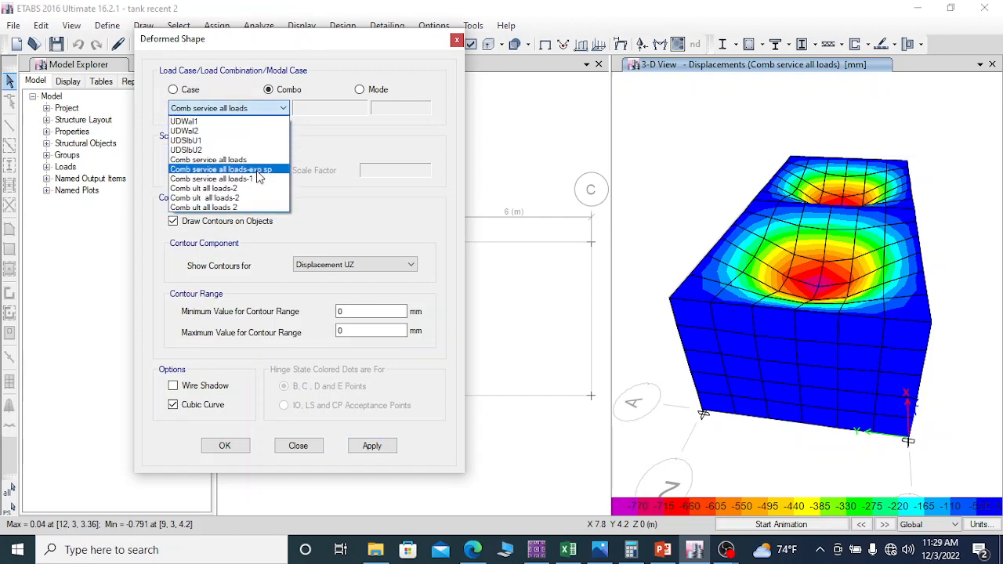
{"action": "left_click", "coordinate": [259, 177]}
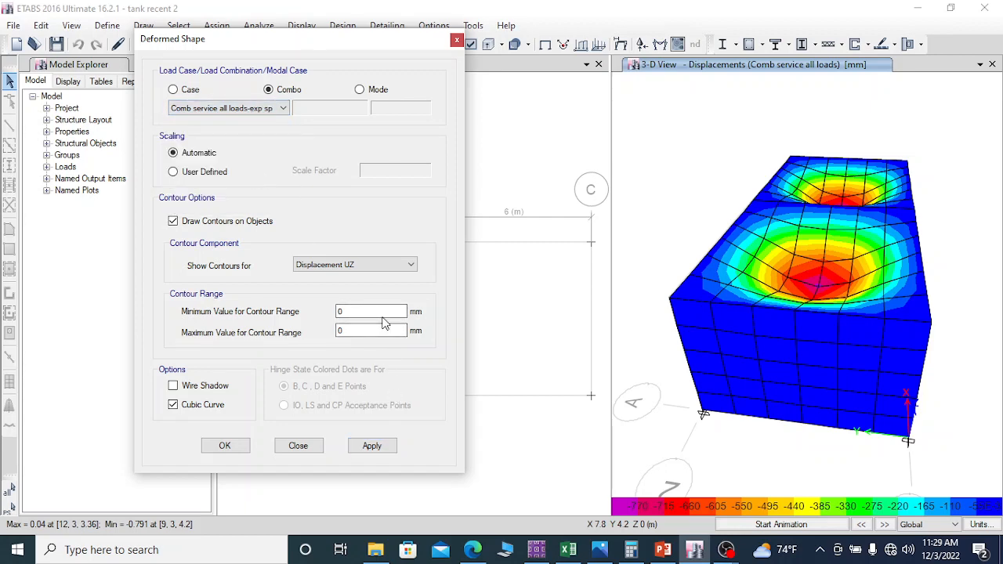
{"action": "left_click", "coordinate": [377, 447]}
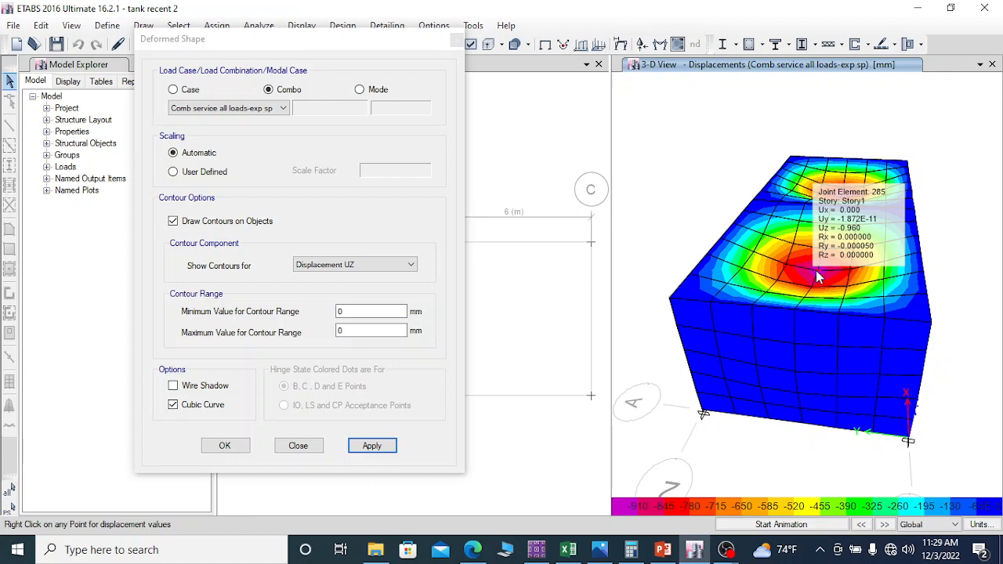
Step: Display the deformed shape for Comb service all loads-1 and check the joint displacement at the top slab's centre
{"action": "left_click", "coordinate": [277, 114]}
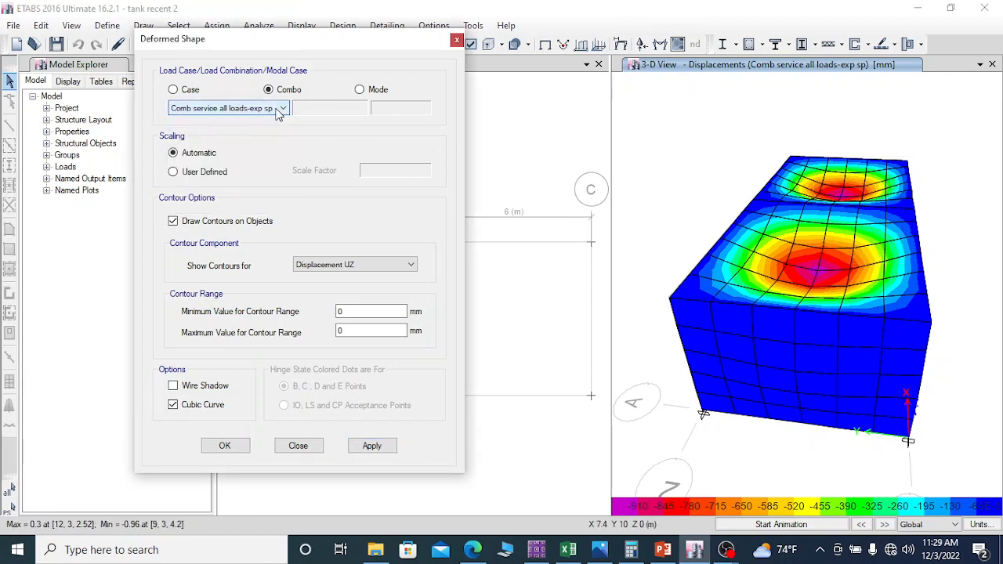
{"action": "left_click", "coordinate": [278, 109]}
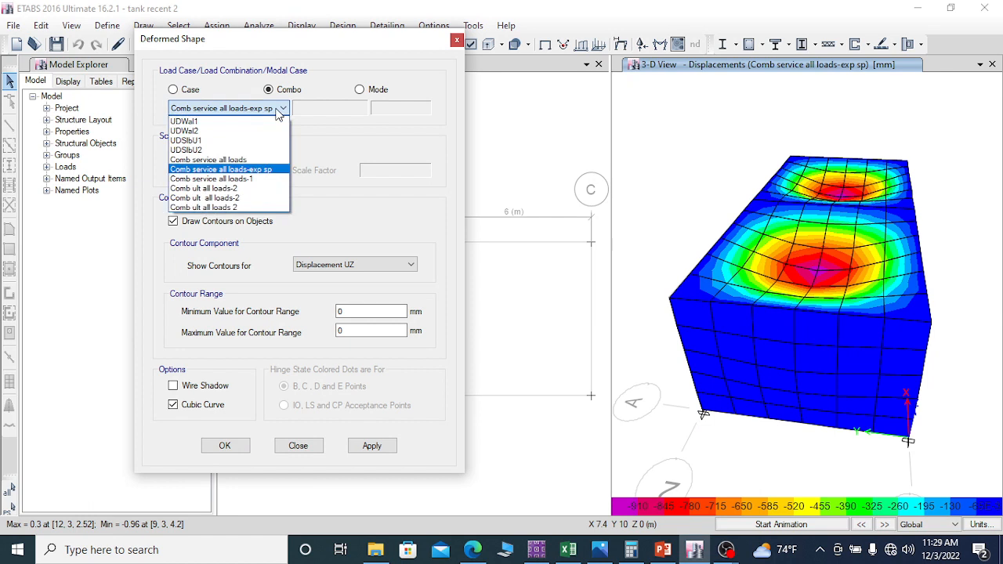
{"action": "left_click", "coordinate": [250, 187]}
{"action": "left_click", "coordinate": [372, 447]}
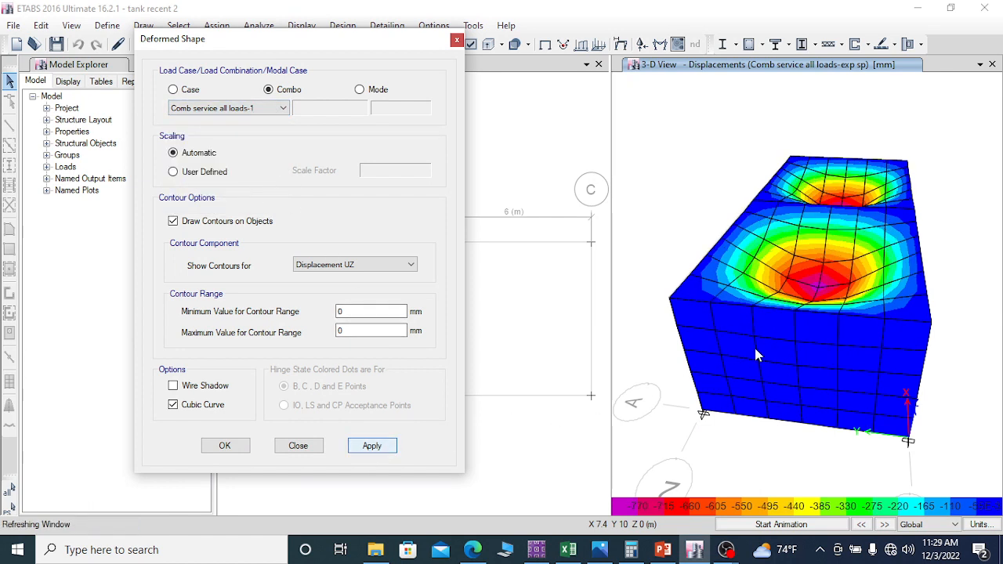
{"action": "right_click", "coordinate": [822, 293]}
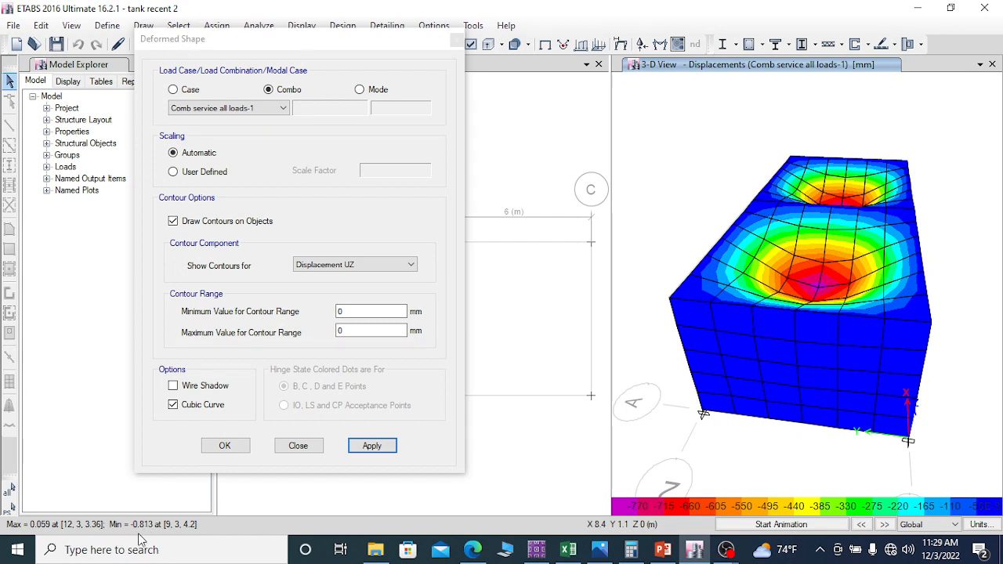
Step: Switch the deformed shape back to the combination Comb service all loads-exp sp
{"action": "left_click", "coordinate": [280, 112]}
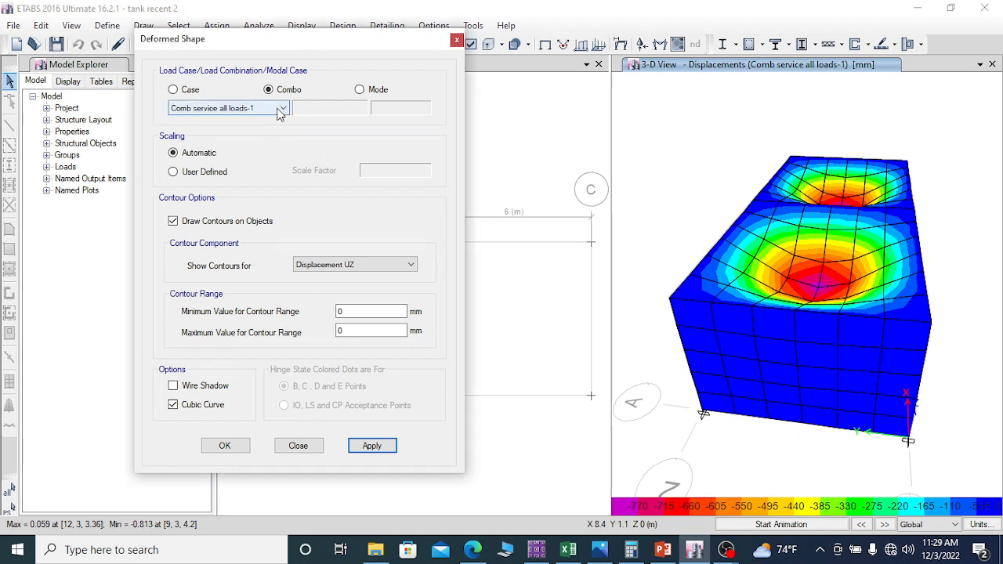
{"action": "left_click", "coordinate": [280, 112]}
{"action": "left_click", "coordinate": [280, 112]}
{"action": "left_click", "coordinate": [280, 112]}
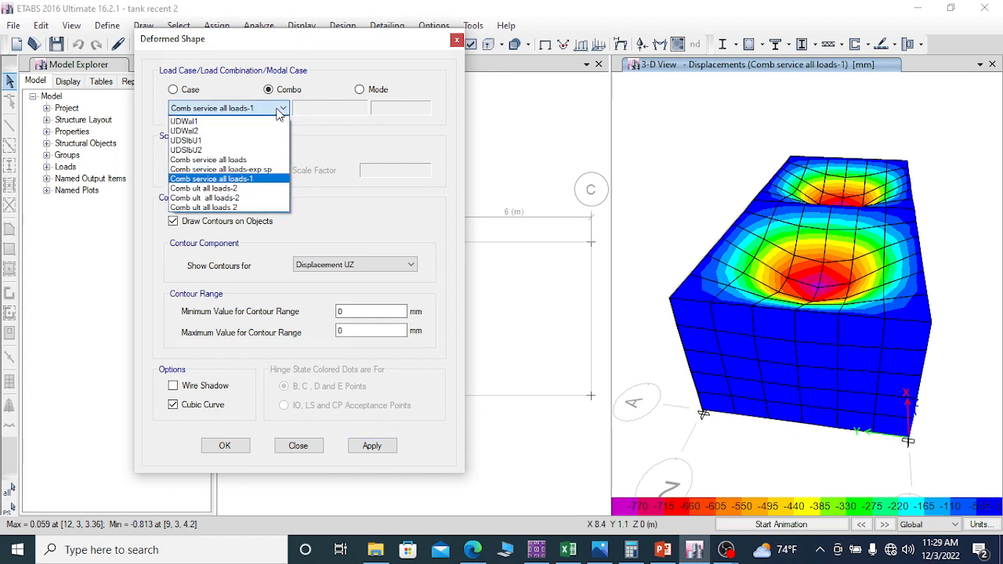
{"action": "left_click", "coordinate": [259, 169]}
{"action": "mouse_move", "coordinate": [749, 255]}
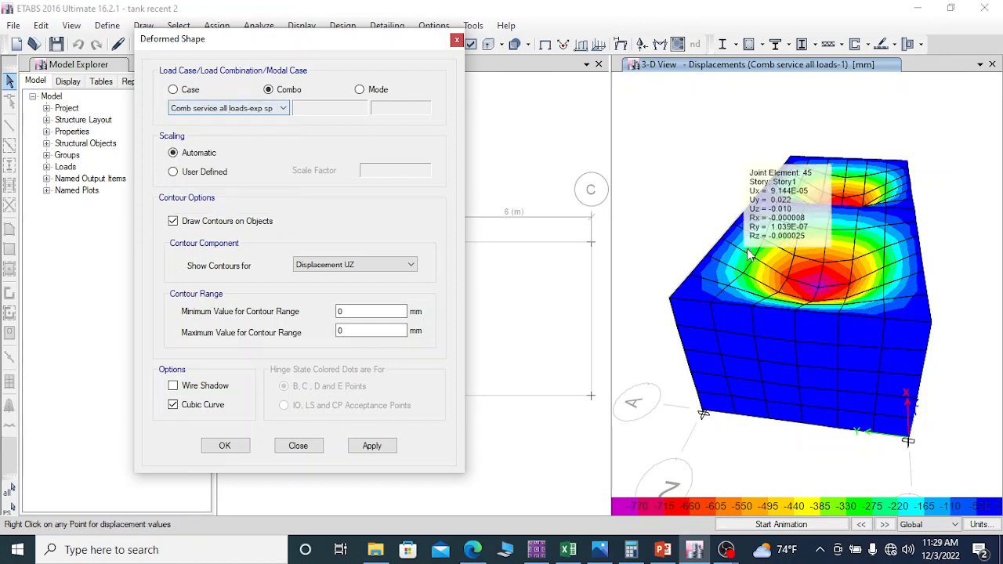
{"action": "left_click", "coordinate": [372, 445]}
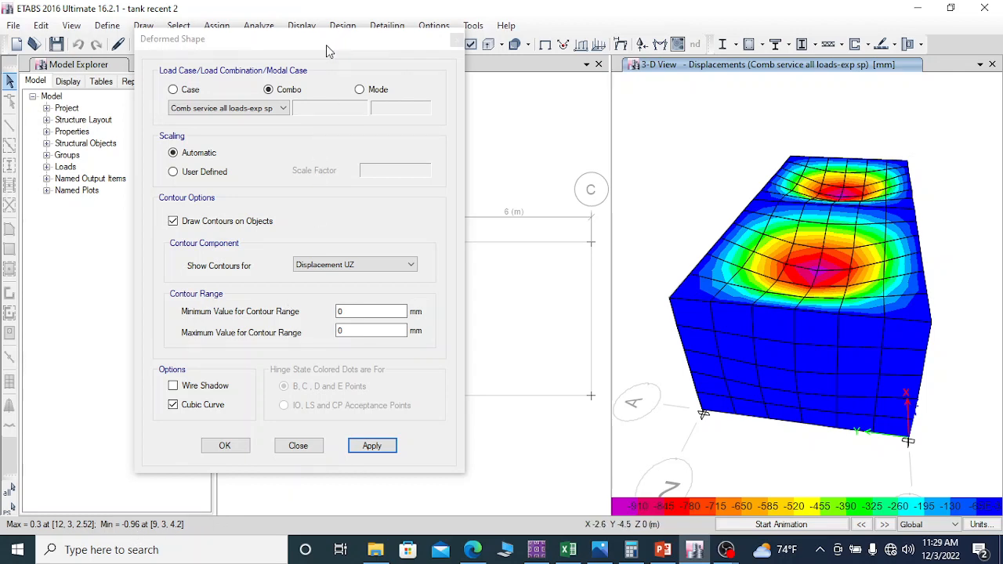
{"action": "left_click_drag", "start_coordinate": [329, 51], "coordinate": [170, 54]}
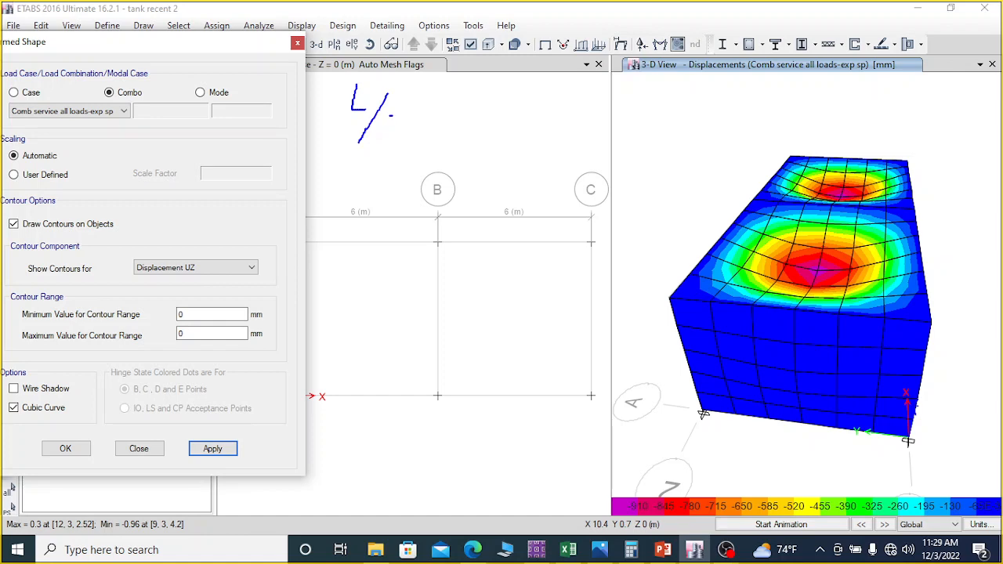
{"action": "left_click_drag", "start_coordinate": [379, 135], "coordinate": [414, 134]}
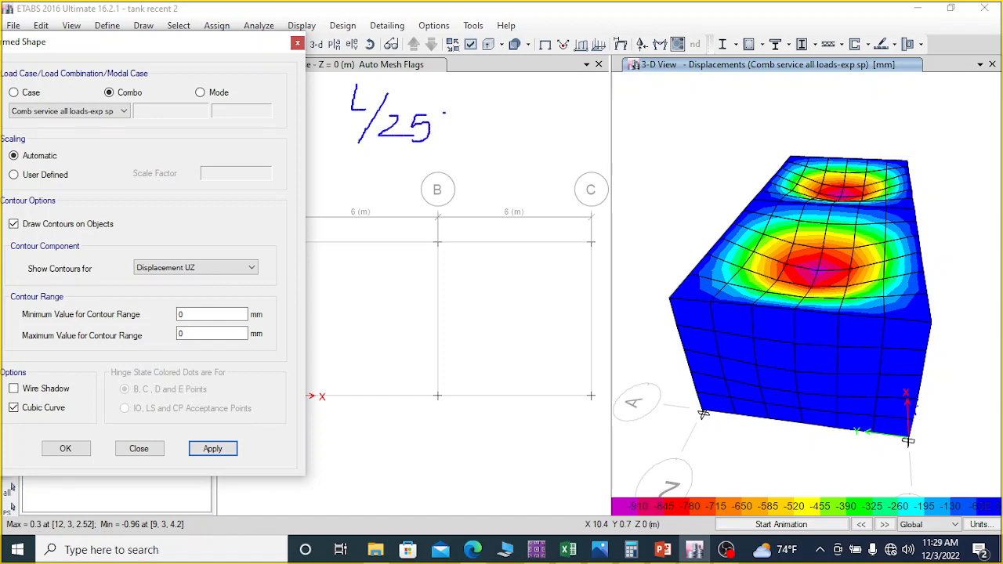
{"action": "left_click_drag", "start_coordinate": [448, 114], "coordinate": [460, 135]}
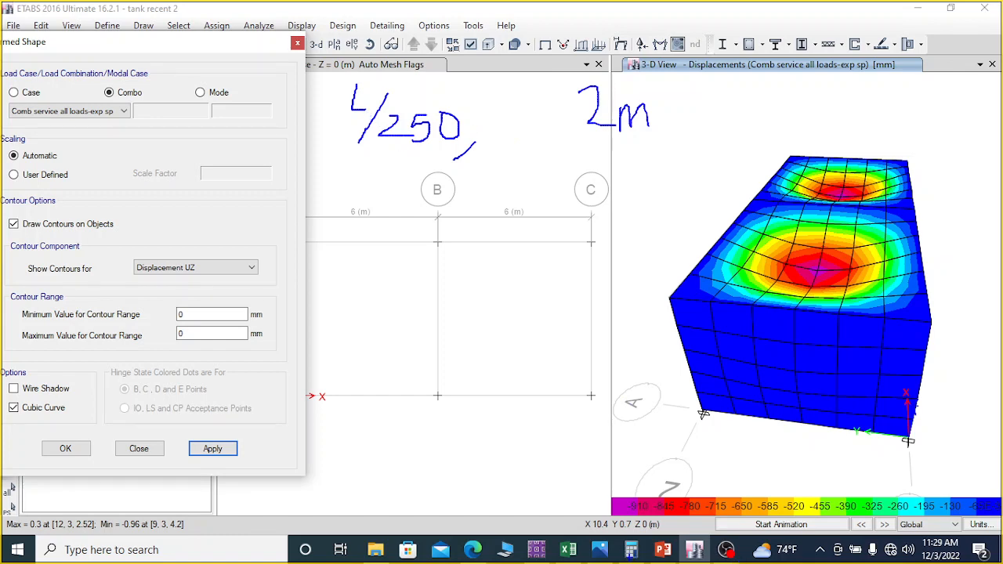
{"action": "key", "text": "Escape"}
Step: Switch to Calculator and compute the allowable L/250 deflection of the 6 m span in millimetres as 6 ÷ 250 × 1000
{"action": "left_click", "coordinate": [631, 549]}
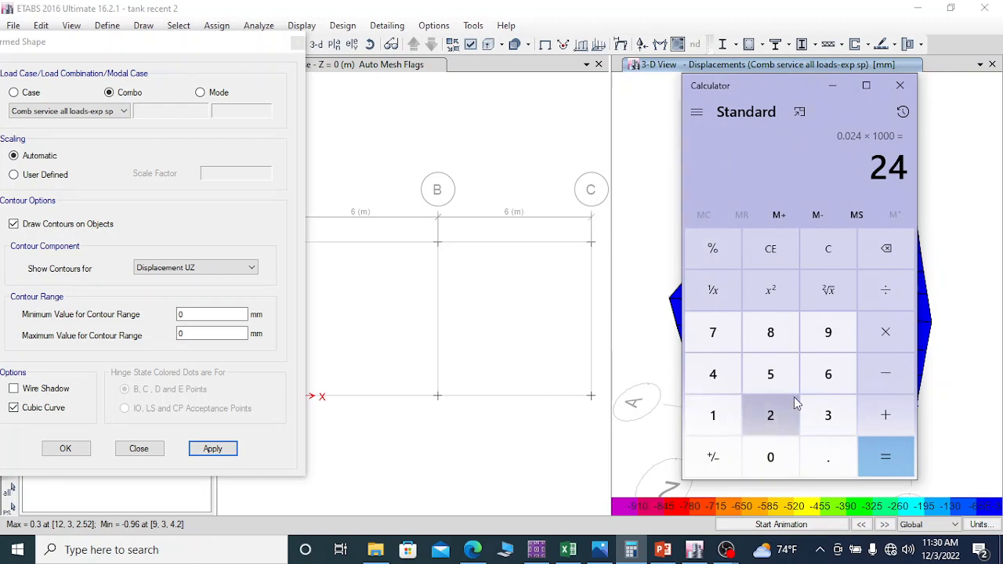
{"action": "left_click", "coordinate": [829, 374]}
{"action": "left_click", "coordinate": [886, 290]}
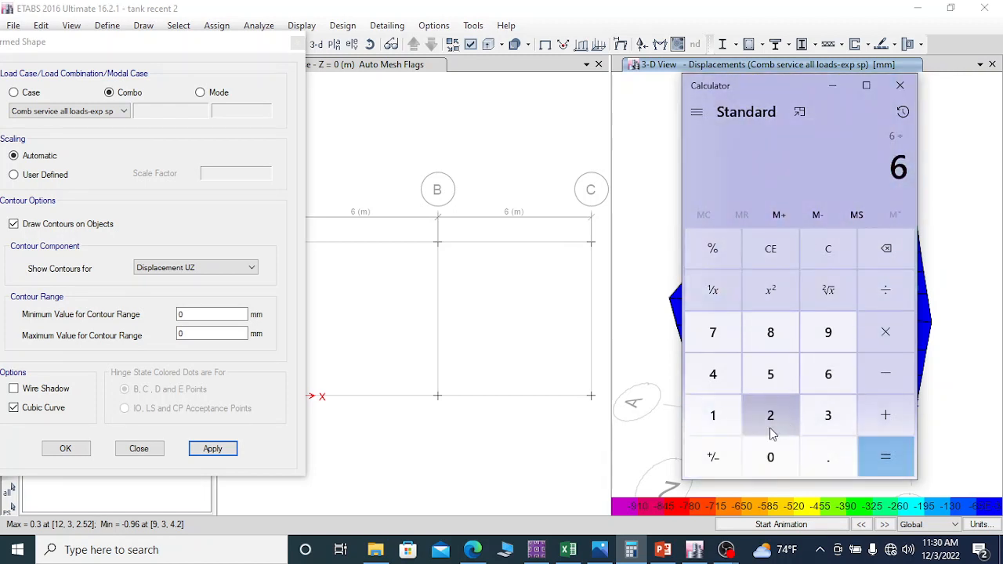
{"action": "left_click", "coordinate": [770, 429]}
{"action": "left_click", "coordinate": [776, 378]}
{"action": "left_click", "coordinate": [770, 457]}
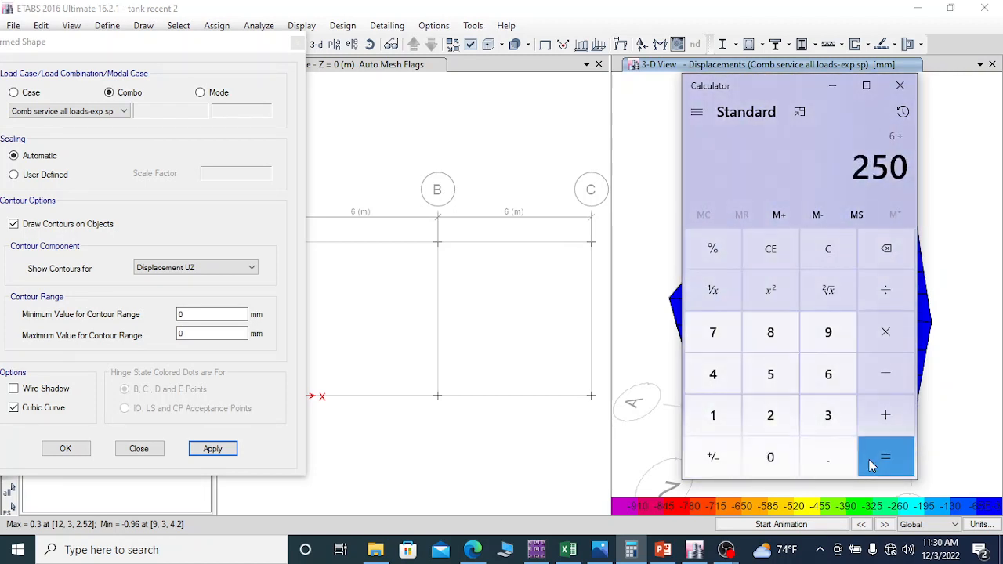
{"action": "left_click", "coordinate": [872, 466]}
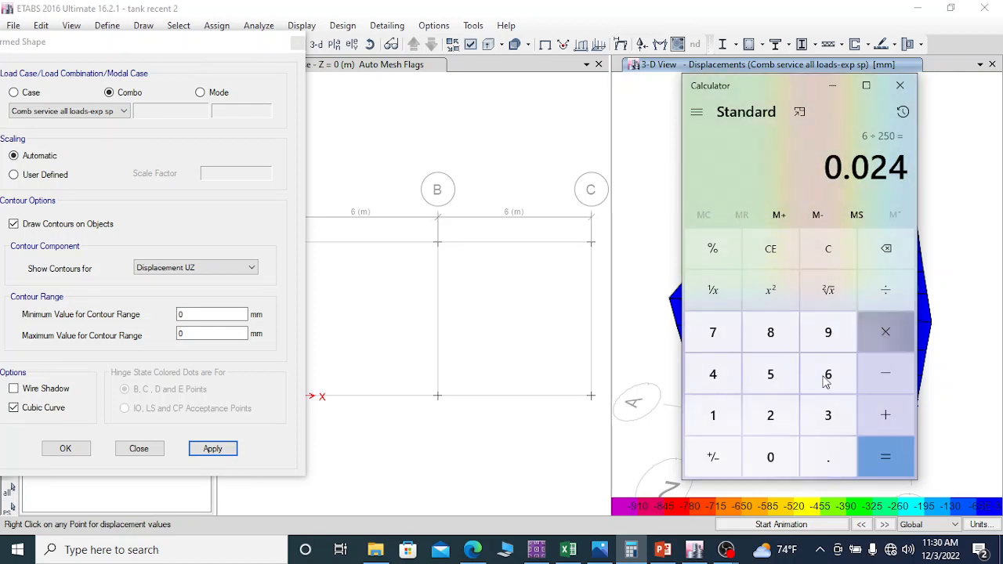
{"action": "key", "text": "asterisk"}
{"action": "left_click", "coordinate": [713, 415]}
{"action": "left_click", "coordinate": [770, 457]}
{"action": "left_click", "coordinate": [770, 457]}
{"action": "left_click", "coordinate": [771, 457]}
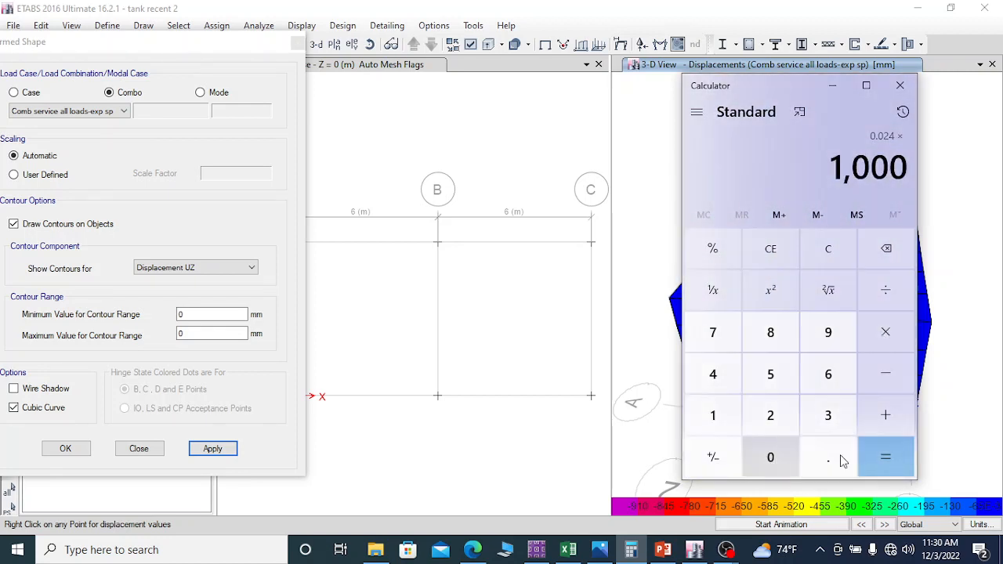
{"action": "left_click", "coordinate": [887, 459]}
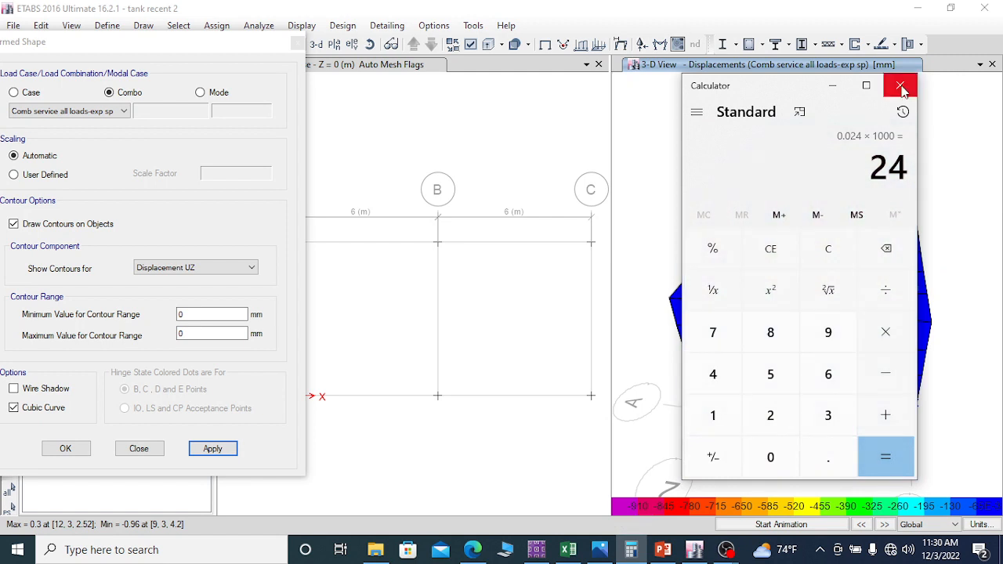
Step: Switch from Calculator back to ETABS and close the deformed shape settings
{"action": "left_click", "coordinate": [833, 86]}
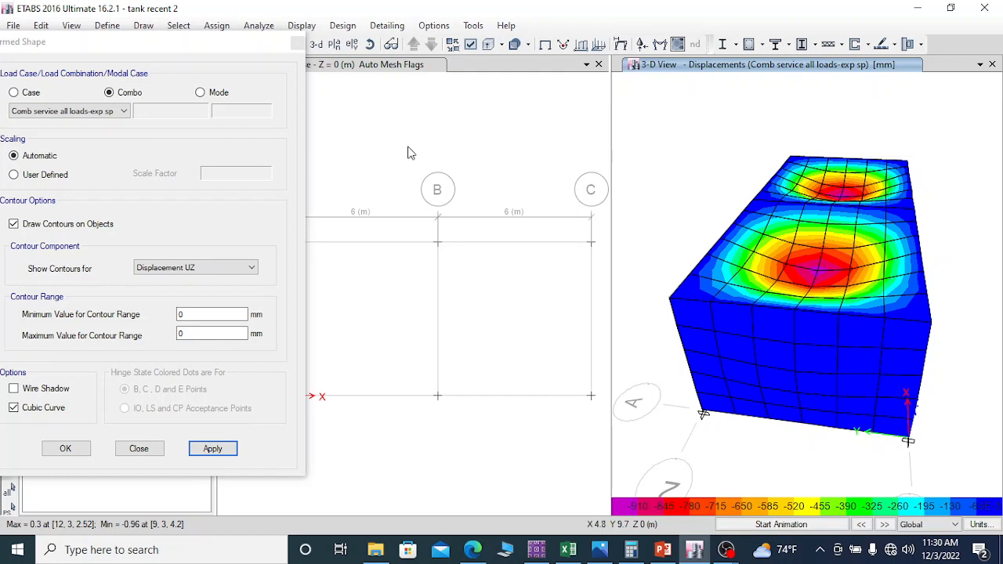
{"action": "mouse_move", "coordinate": [766, 207]}
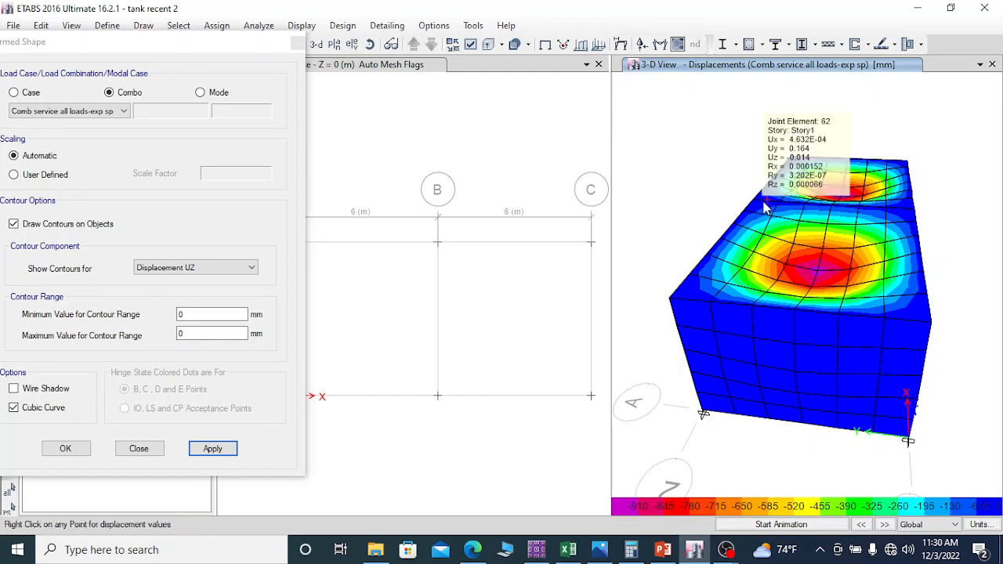
{"action": "left_click_drag", "start_coordinate": [247, 41], "coordinate": [329, 32]}
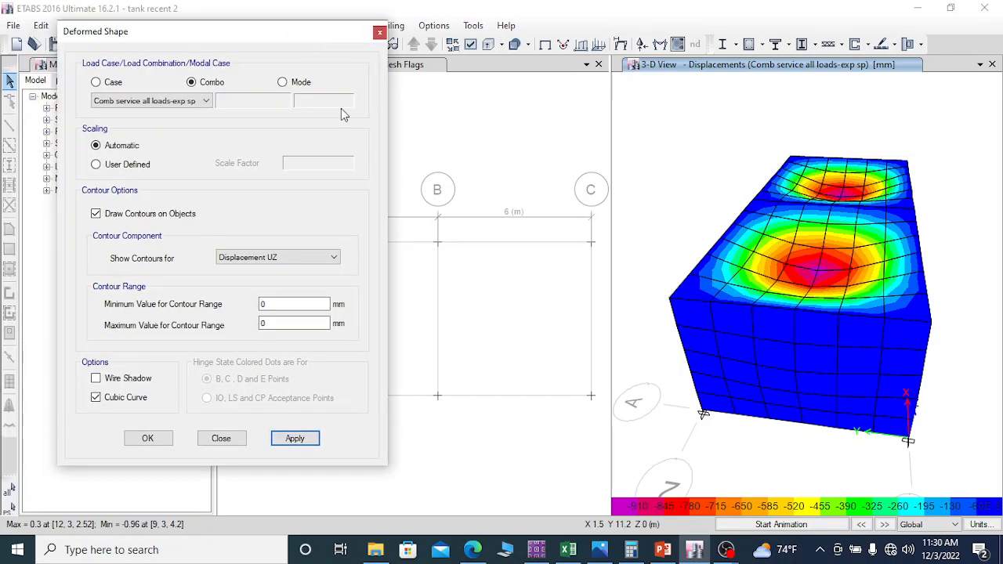
{"action": "left_click", "coordinate": [220, 438]}
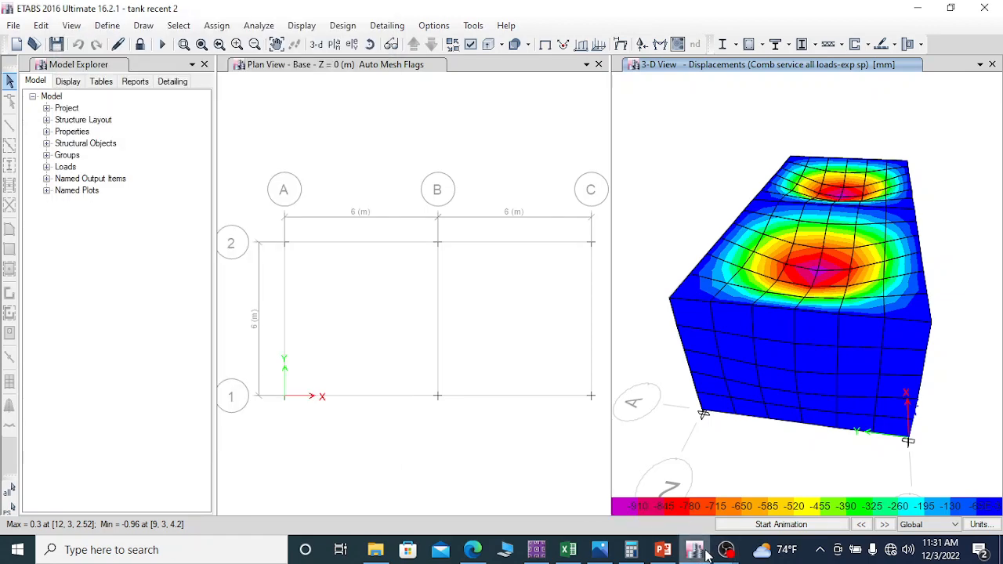
{"action": "mouse_move", "coordinate": [725, 555]}
{"action": "left_click", "coordinate": [651, 489]}
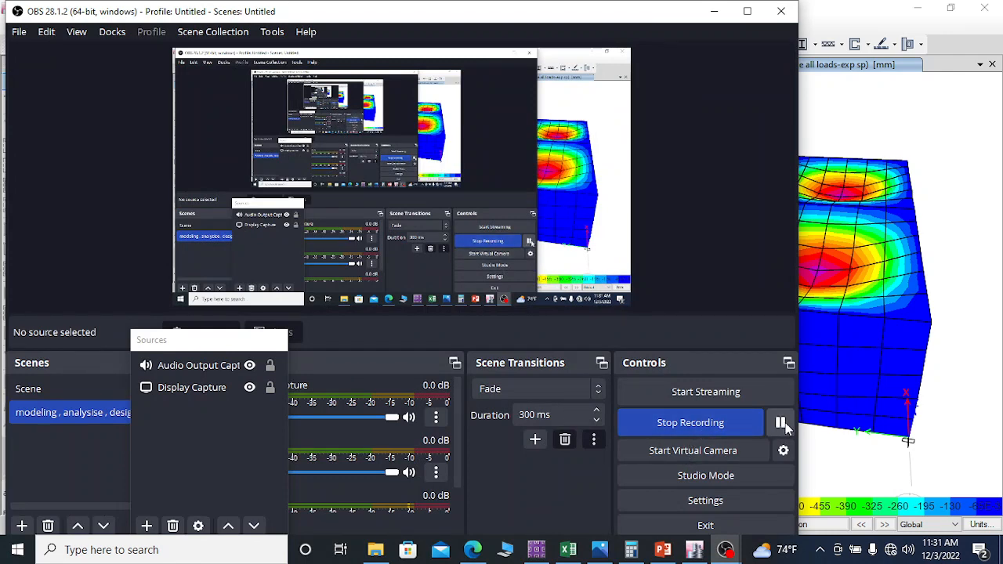
{"action": "left_click", "coordinate": [714, 11]}
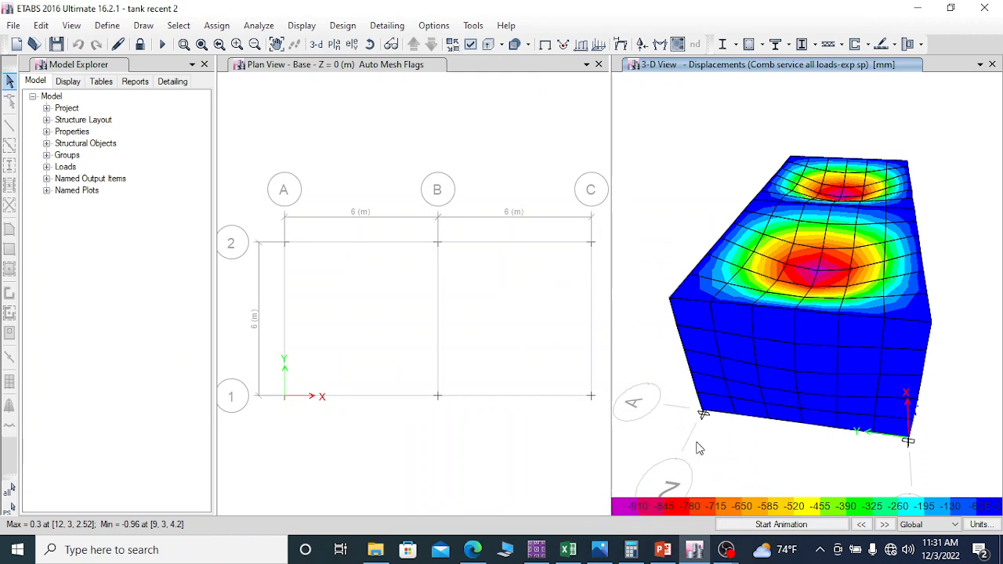
{"action": "left_click", "coordinate": [727, 551]}
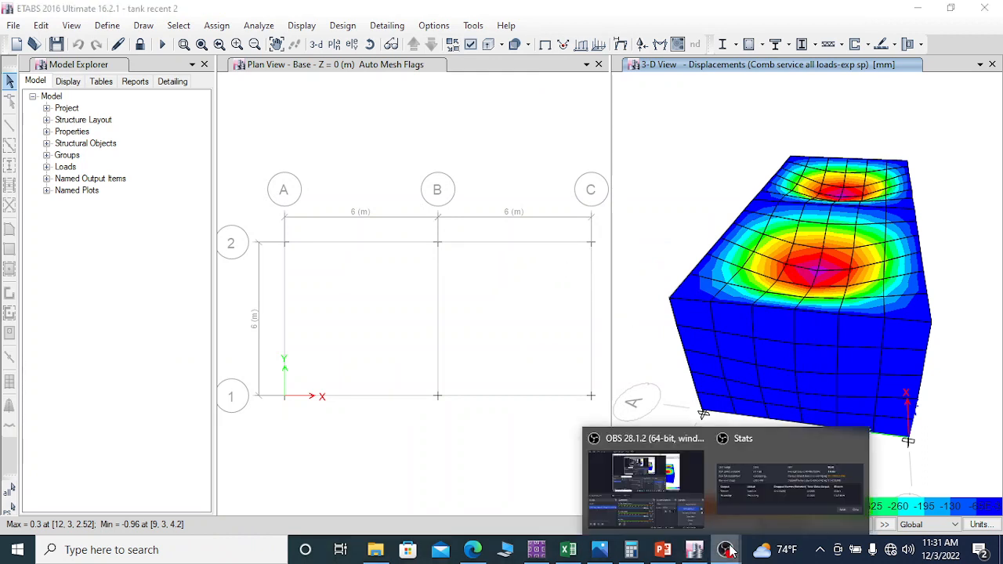
{"action": "left_click", "coordinate": [690, 478]}
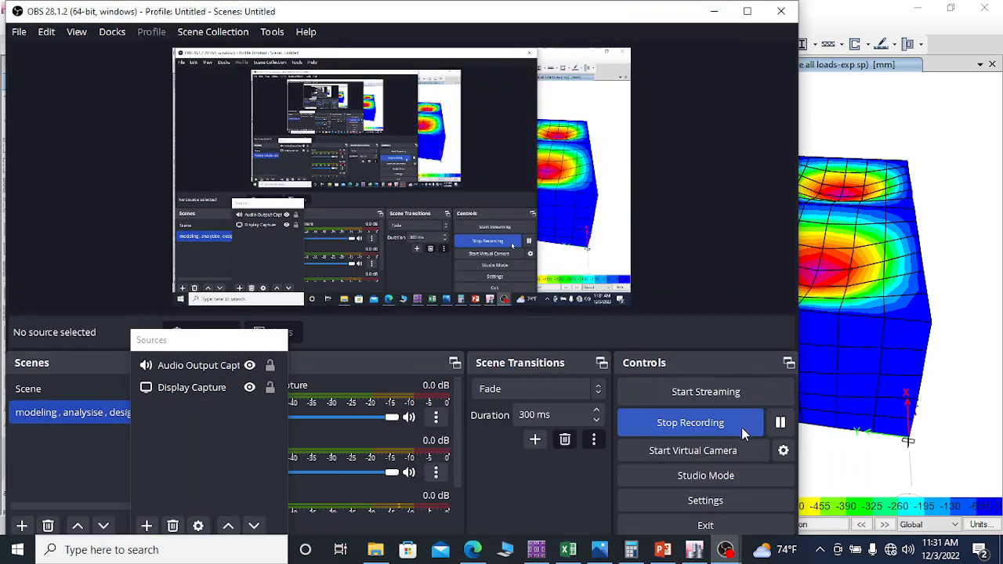
{"action": "left_click", "coordinate": [780, 422]}
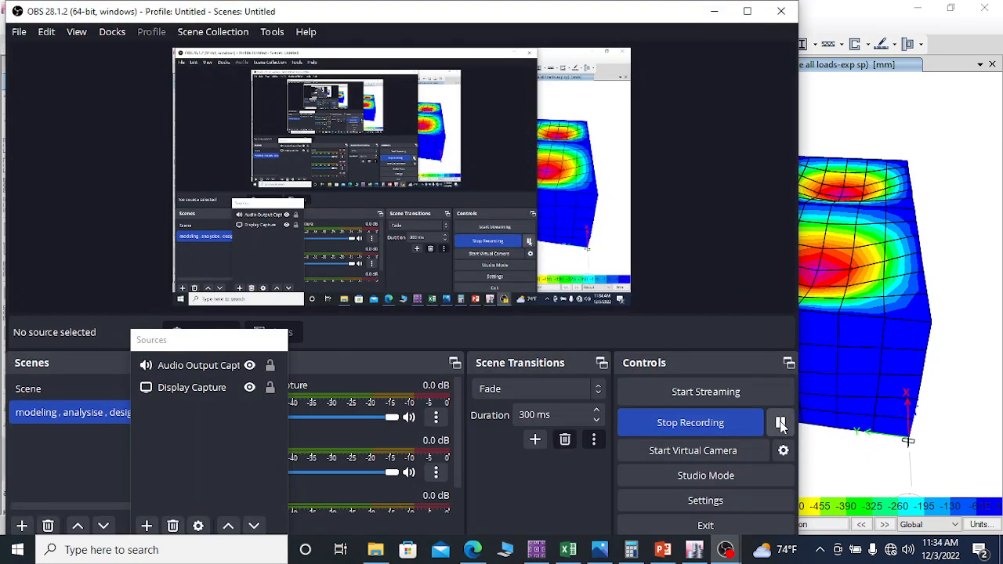
{"action": "left_click", "coordinate": [714, 11]}
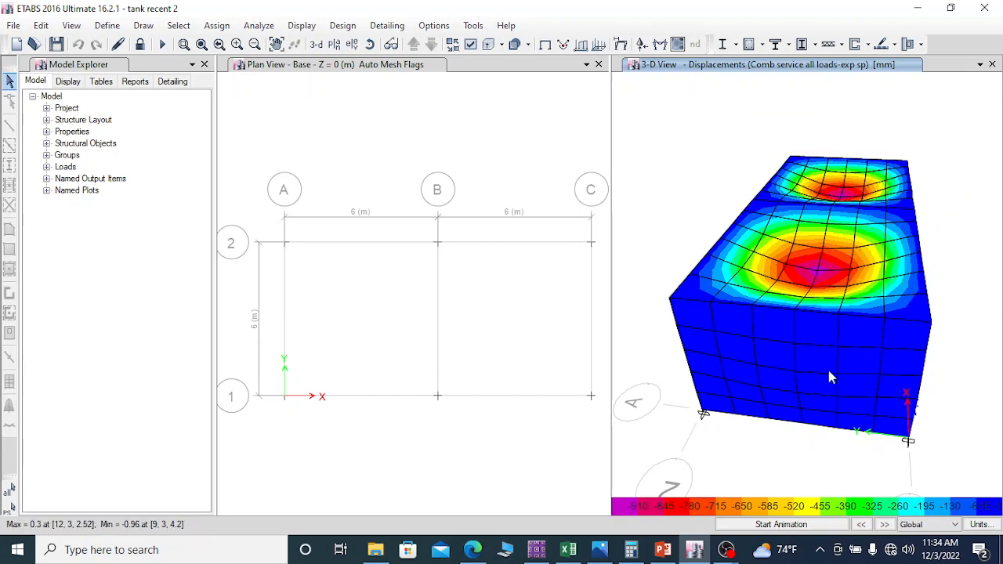
{"action": "mouse_move", "coordinate": [789, 250]}
{"action": "mouse_move", "coordinate": [863, 210]}
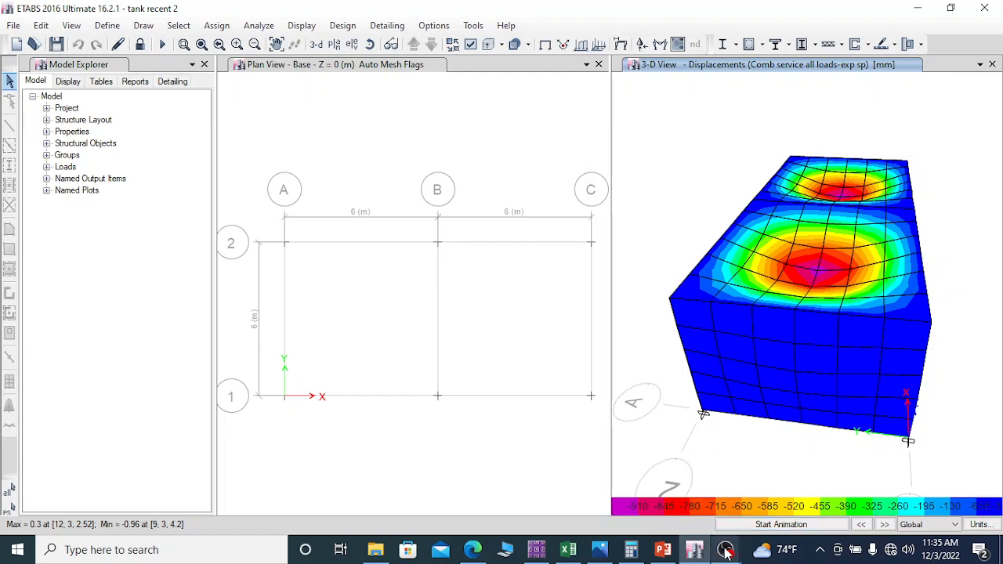
{"action": "mouse_move", "coordinate": [726, 550]}
{"action": "left_click", "coordinate": [708, 514]}
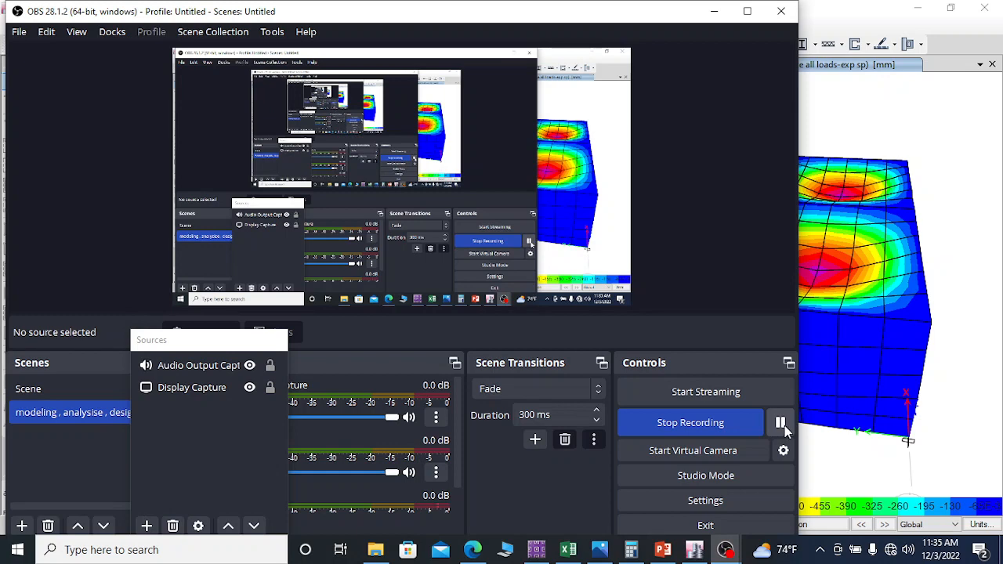
{"action": "left_click", "coordinate": [714, 11]}
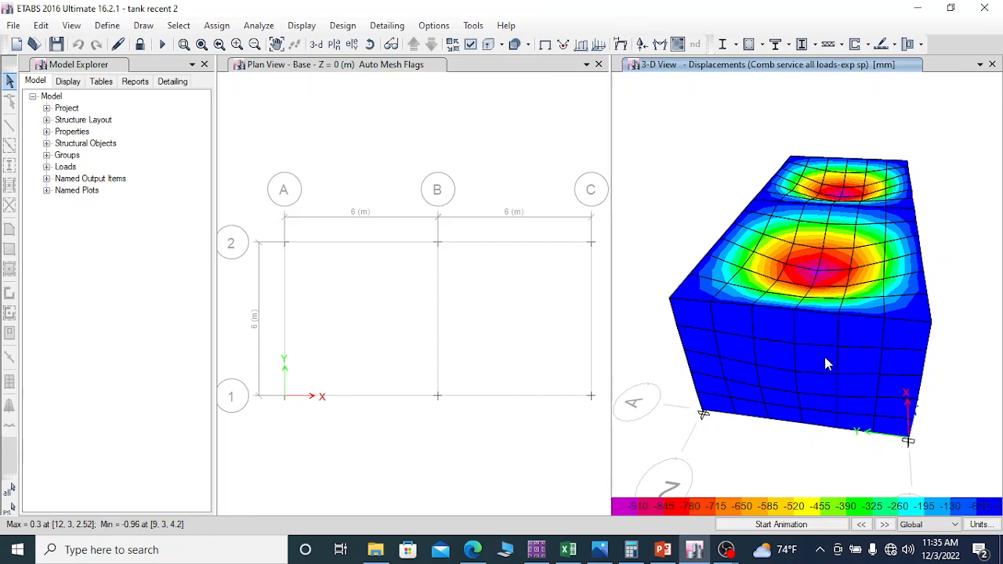
{"action": "mouse_move", "coordinate": [883, 237]}
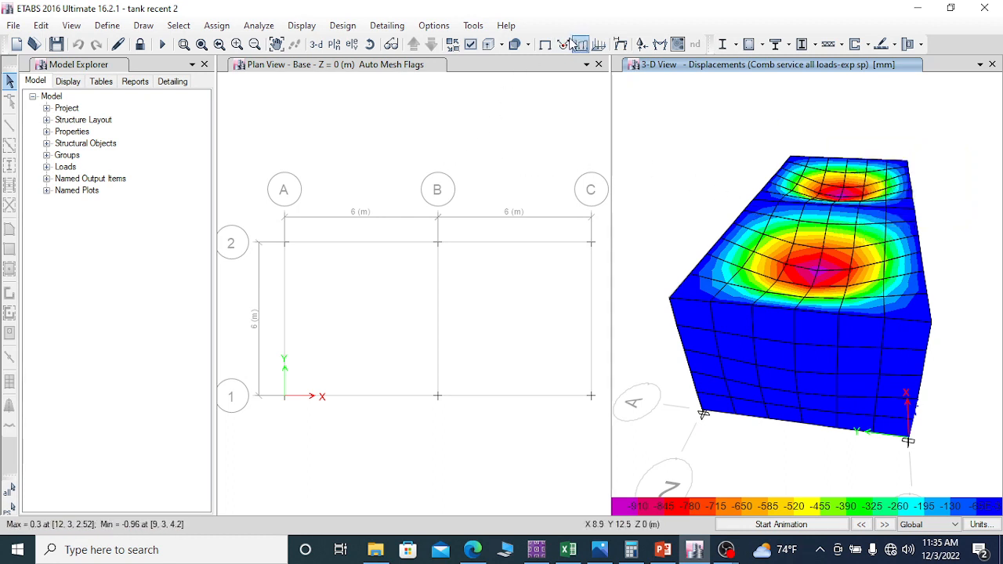
Step: Show the undeformed model in the 3-D view and set the plan view to Story1
{"action": "left_click", "coordinate": [545, 44]}
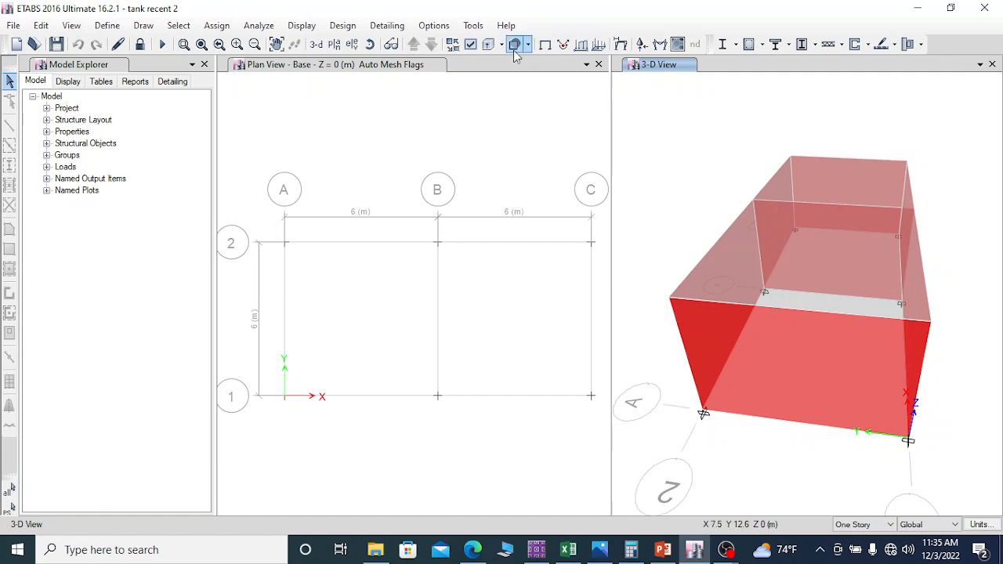
{"action": "left_click", "coordinate": [441, 68]}
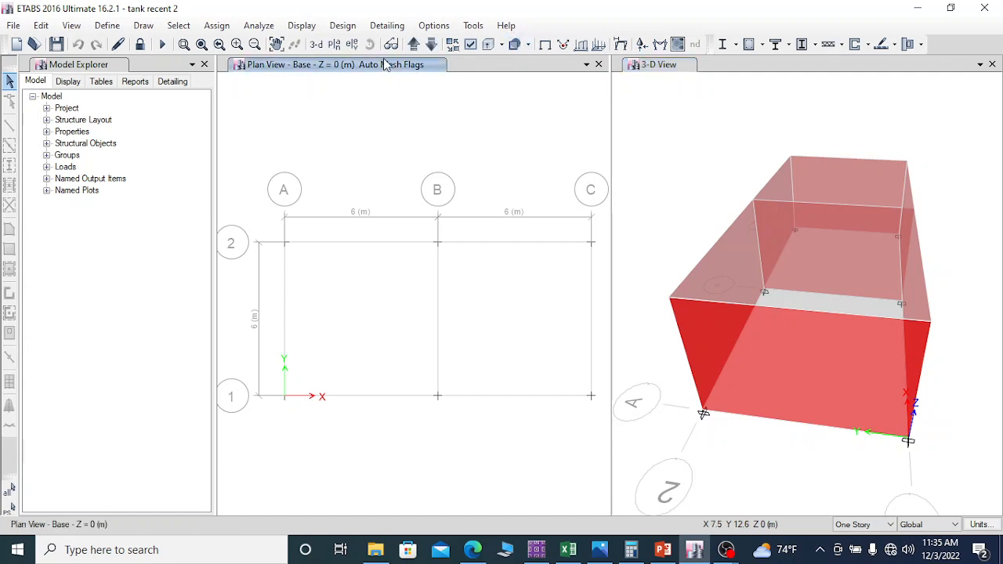
{"action": "left_click", "coordinate": [414, 44]}
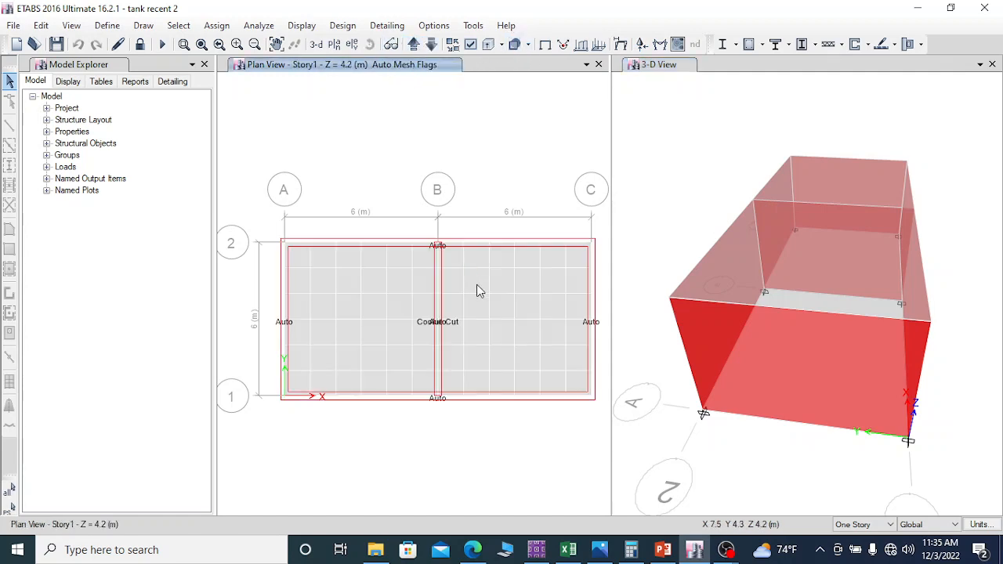
Step: Select the top slab in the Story1 plan and unlock the model, accepting deletion of the analysis results
{"action": "left_click", "coordinate": [366, 300]}
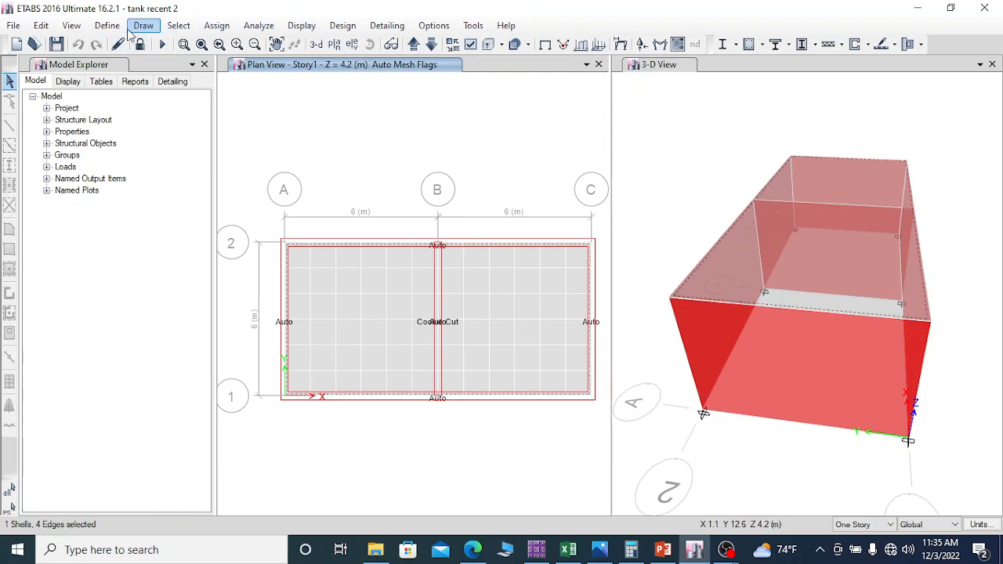
{"action": "left_click", "coordinate": [42, 26]}
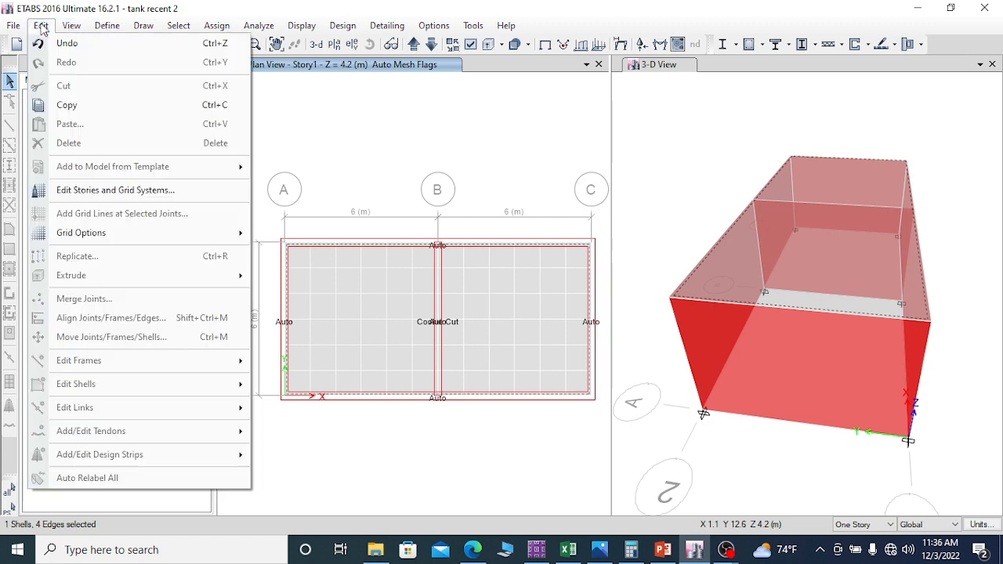
{"action": "left_click", "coordinate": [42, 26]}
{"action": "left_click", "coordinate": [140, 43]}
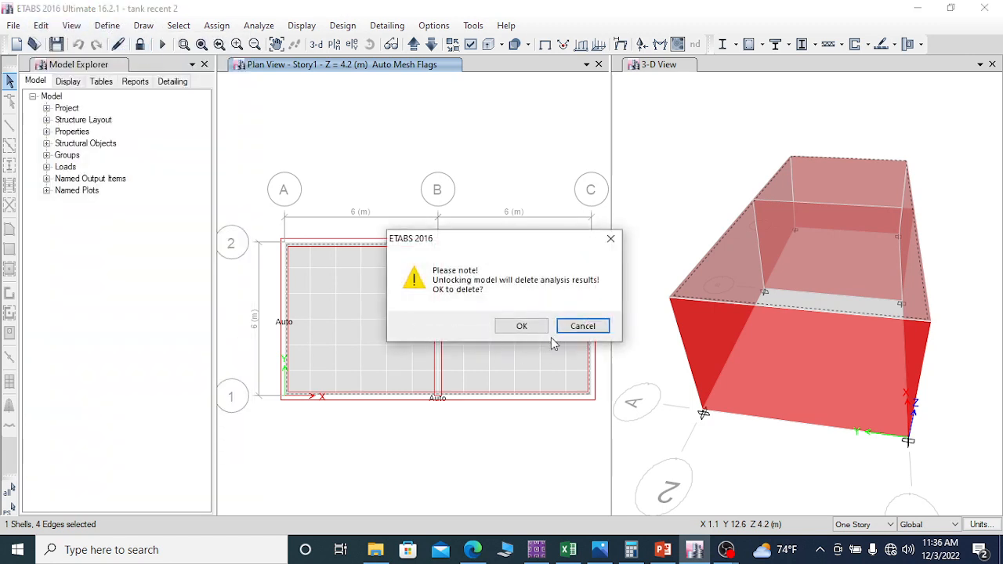
{"action": "left_click", "coordinate": [521, 325]}
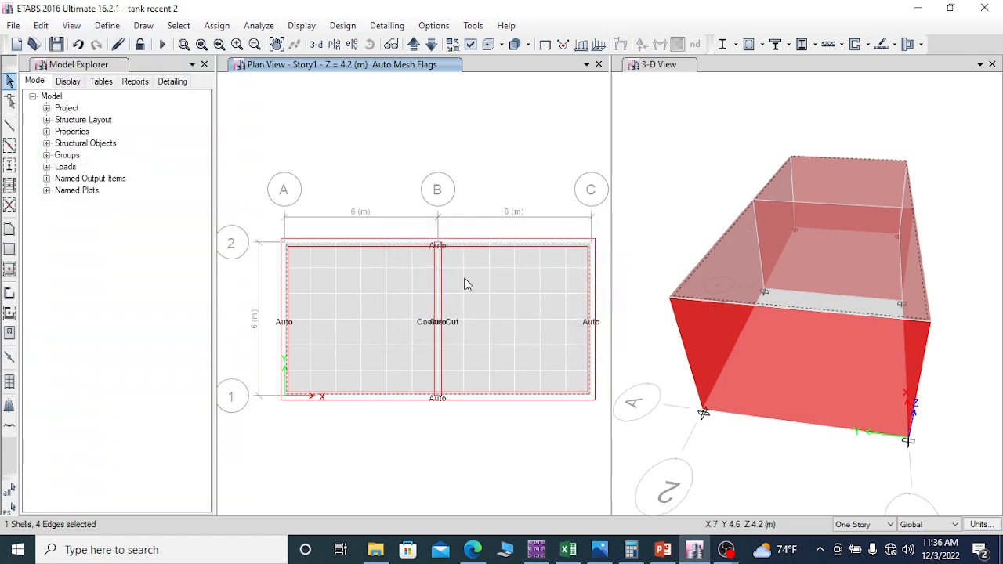
Step: Add X-direction design strips on Story1 of tower T1, including middle strips, in strip layer A with automatic width
{"action": "left_click", "coordinate": [41, 26]}
{"action": "mouse_move", "coordinate": [180, 460]}
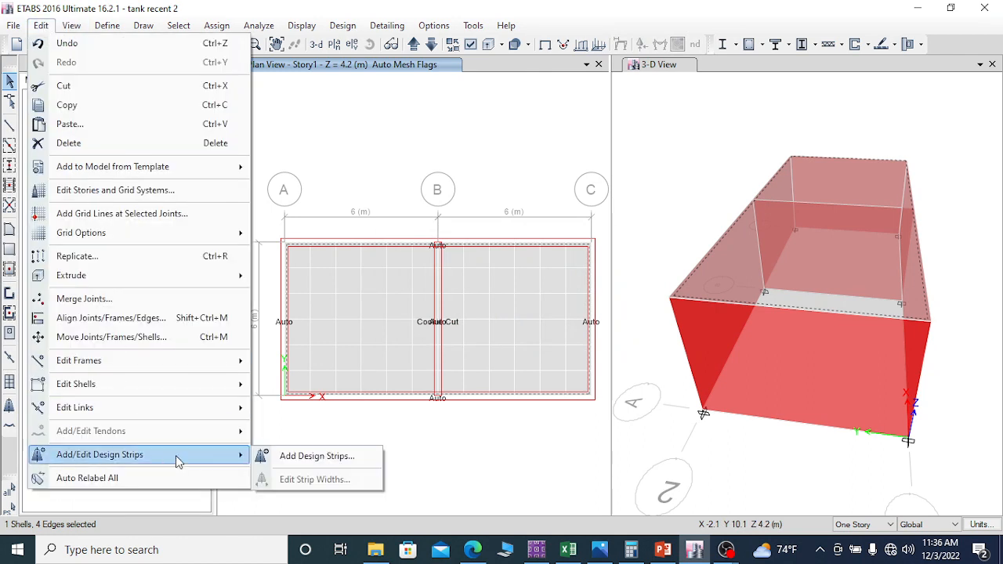
{"action": "left_click", "coordinate": [324, 460]}
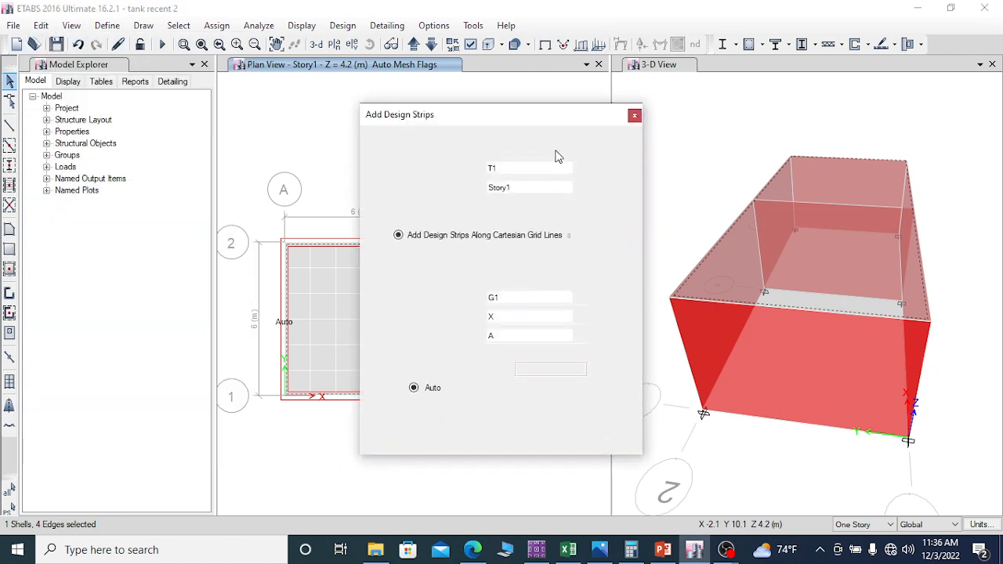
{"action": "left_click", "coordinate": [513, 169]}
{"action": "left_click", "coordinate": [514, 180]}
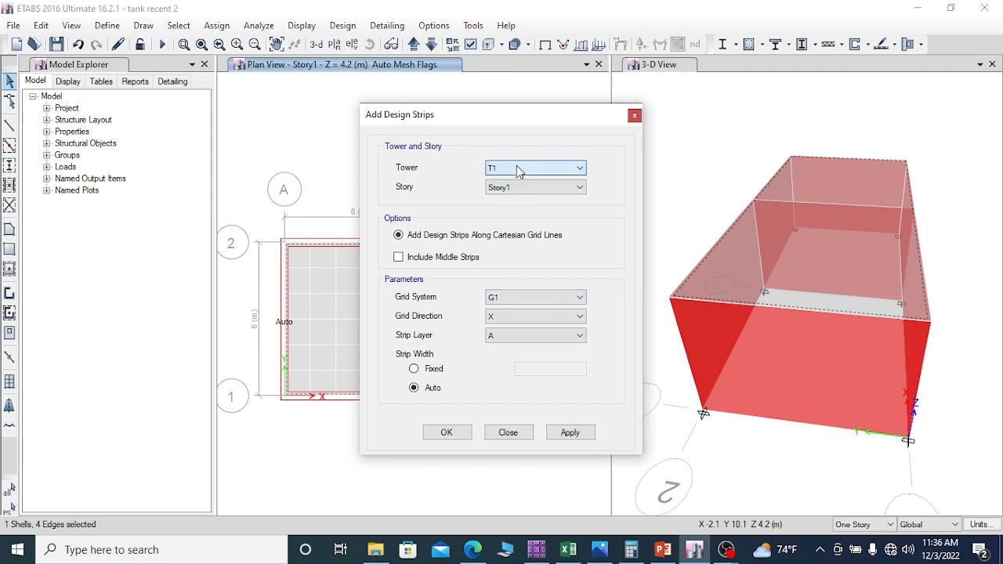
{"action": "left_click", "coordinate": [529, 188]}
{"action": "left_click", "coordinate": [515, 201]}
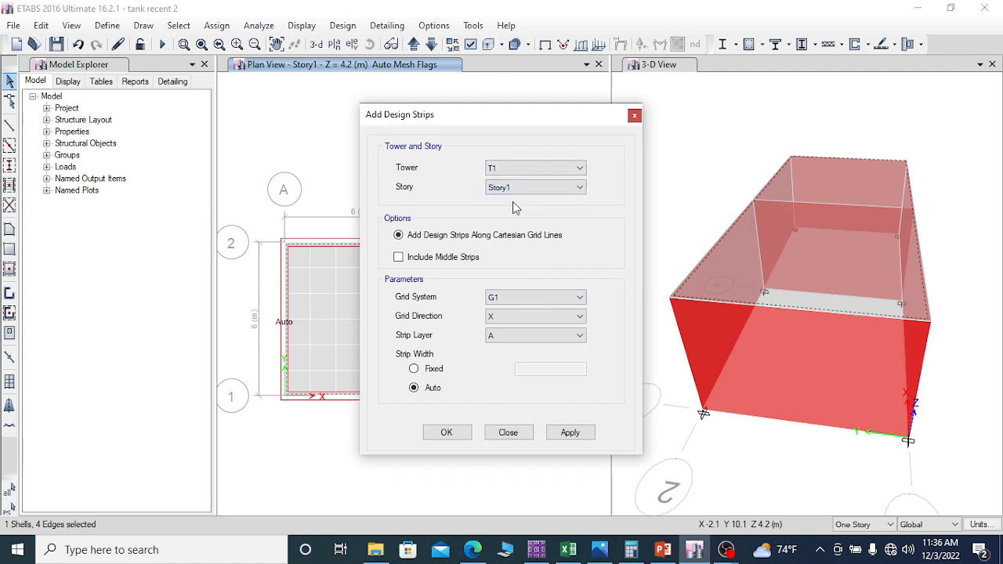
{"action": "left_click", "coordinate": [400, 259]}
{"action": "left_click", "coordinate": [575, 435]}
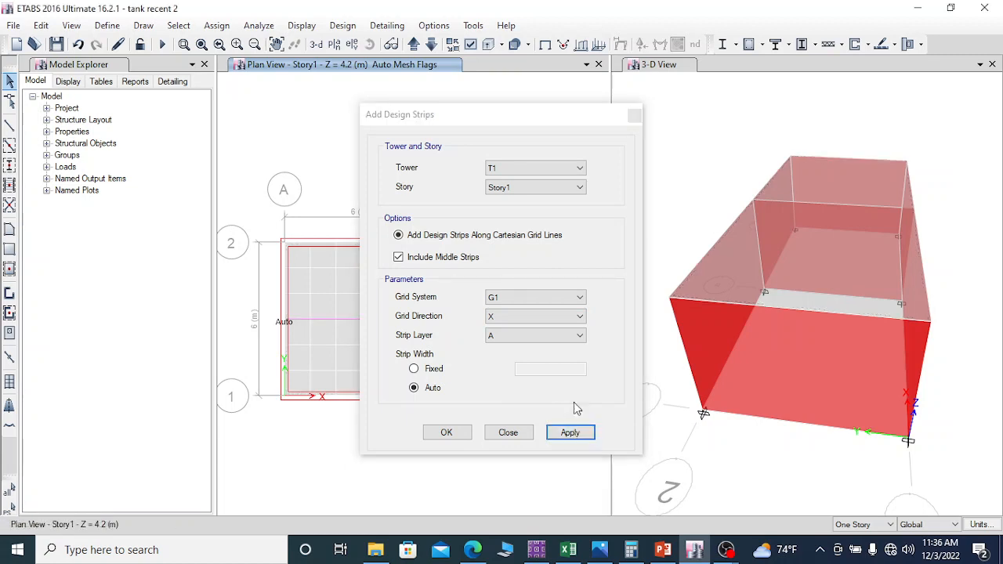
Step: Add Y-direction design strips with middle strips on Story1 in strip layer B with automatic width, and finish adding strips
{"action": "left_click_drag", "start_coordinate": [484, 116], "coordinate": [606, 110]}
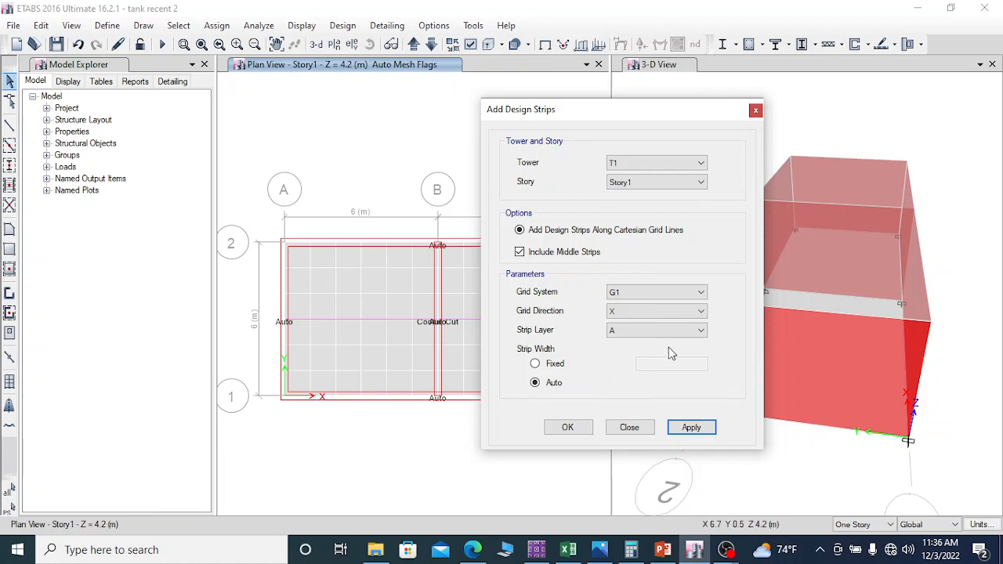
{"action": "left_click", "coordinate": [629, 312]}
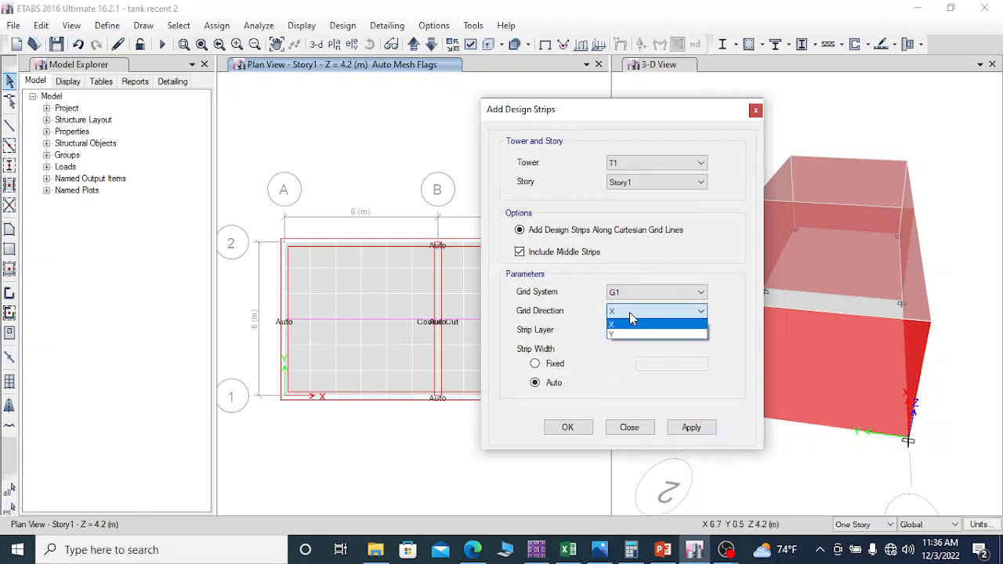
{"action": "left_click", "coordinate": [623, 334]}
{"action": "left_click", "coordinate": [635, 331]}
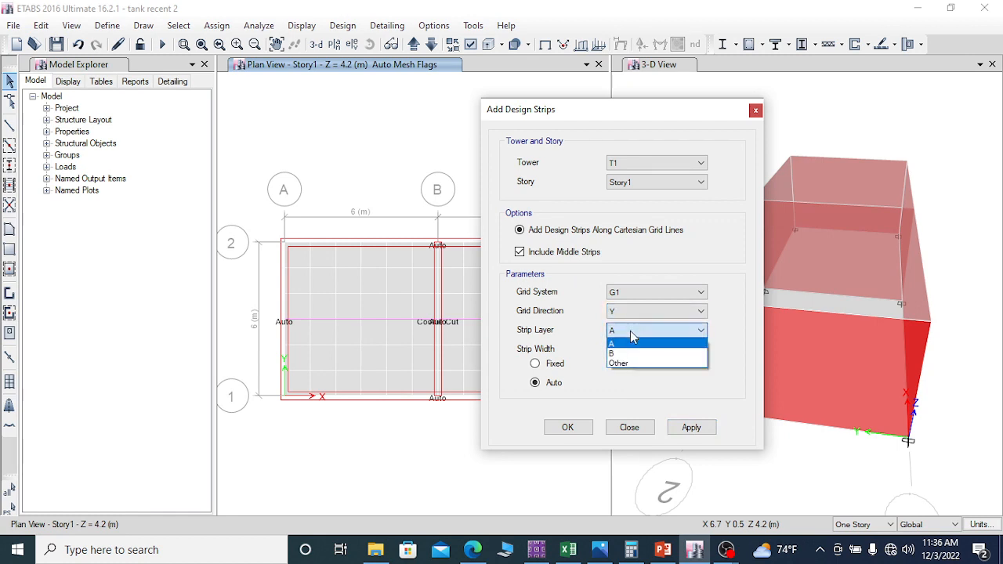
{"action": "left_click", "coordinate": [617, 362]}
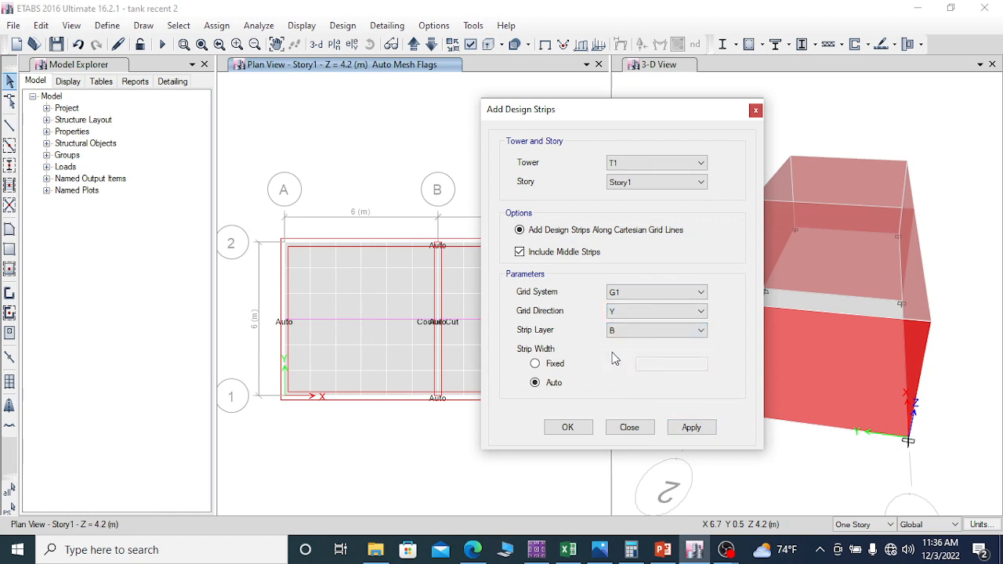
{"action": "left_click", "coordinate": [696, 430]}
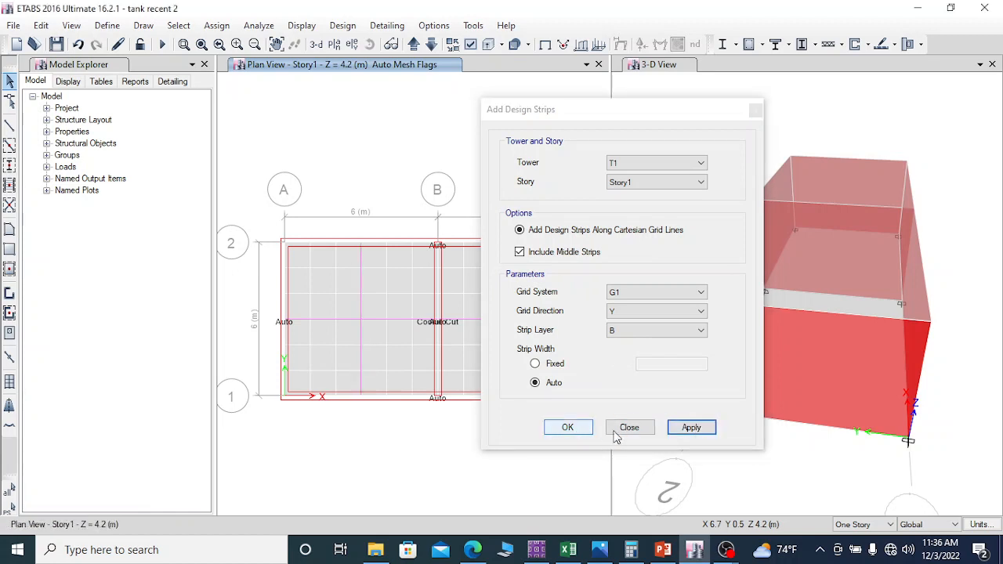
{"action": "left_click_drag", "start_coordinate": [563, 116], "coordinate": [790, 90]}
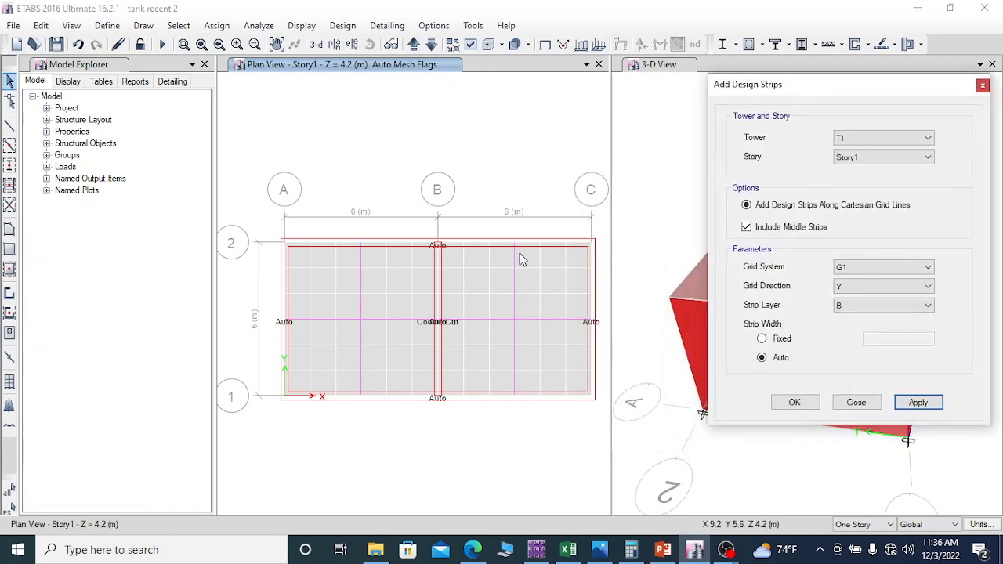
{"action": "left_click", "coordinate": [859, 403]}
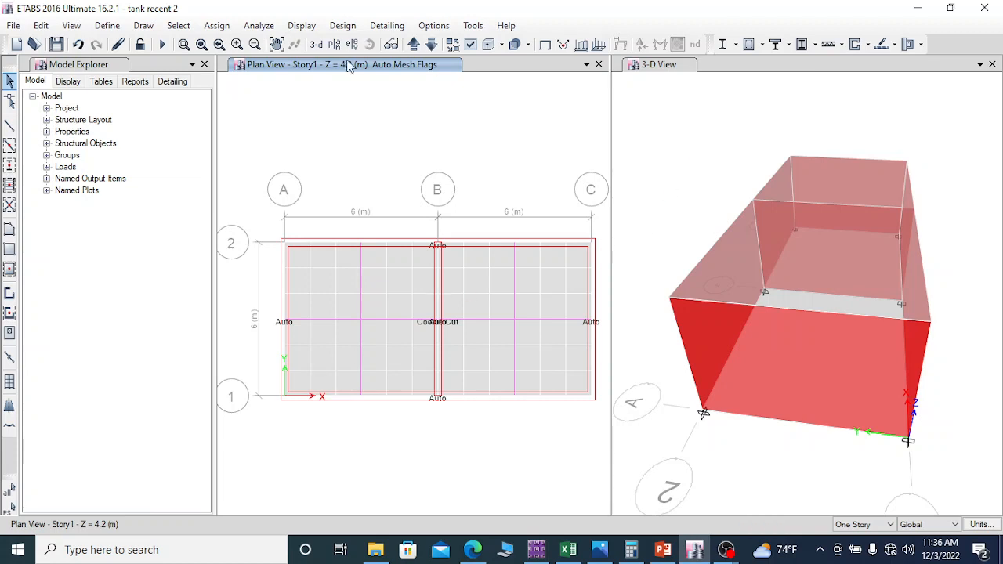
Step: Run the analysis and select only the top slab in the Story1 plan
{"action": "left_click", "coordinate": [164, 45]}
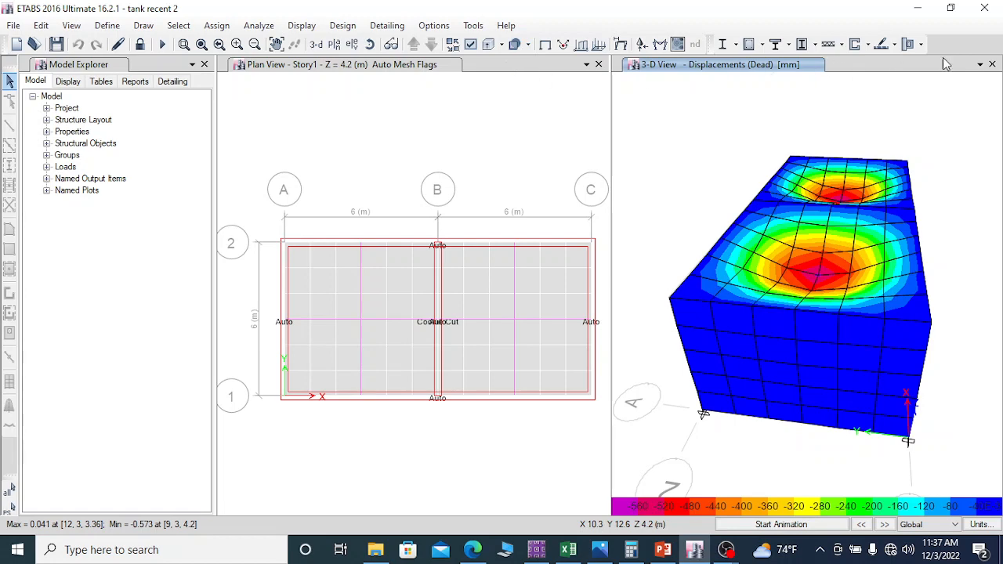
{"action": "left_click", "coordinate": [895, 45]}
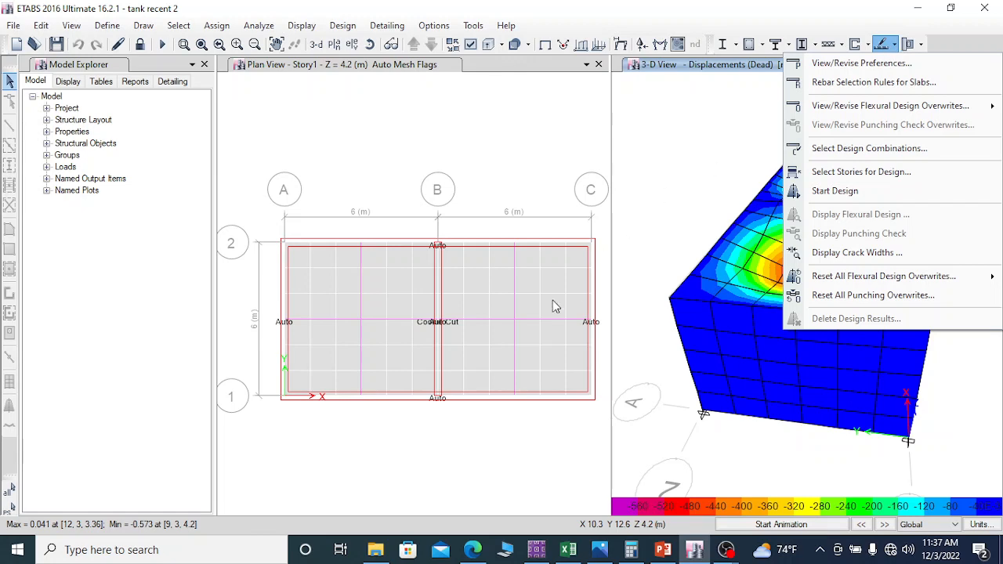
{"action": "left_click", "coordinate": [468, 289]}
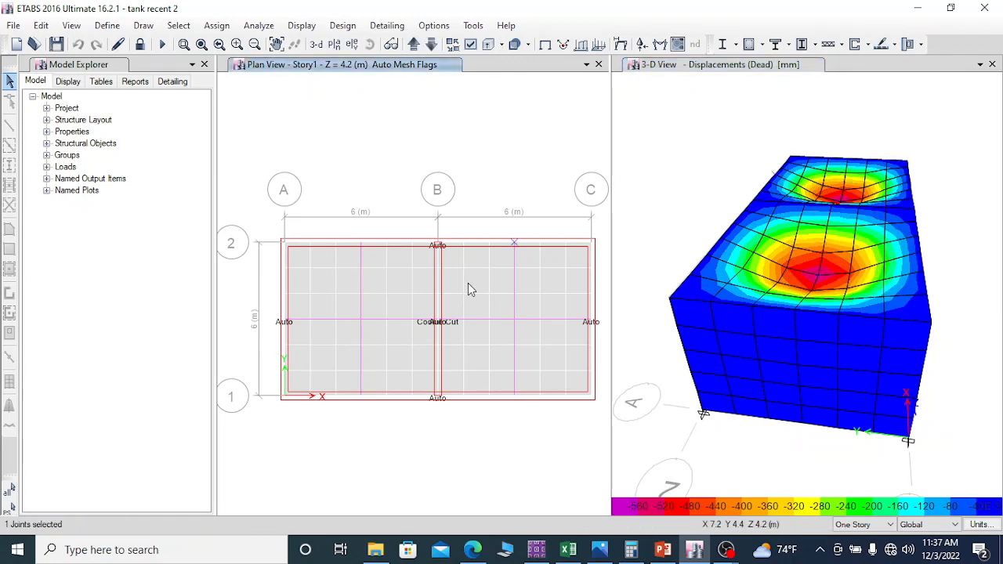
{"action": "left_click", "coordinate": [509, 281]}
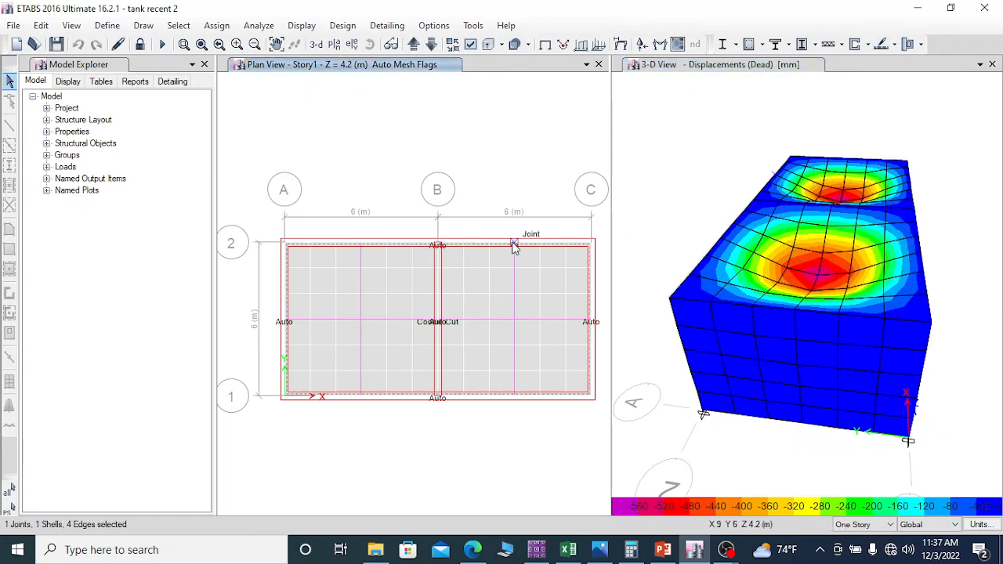
{"action": "left_click", "coordinate": [514, 243]}
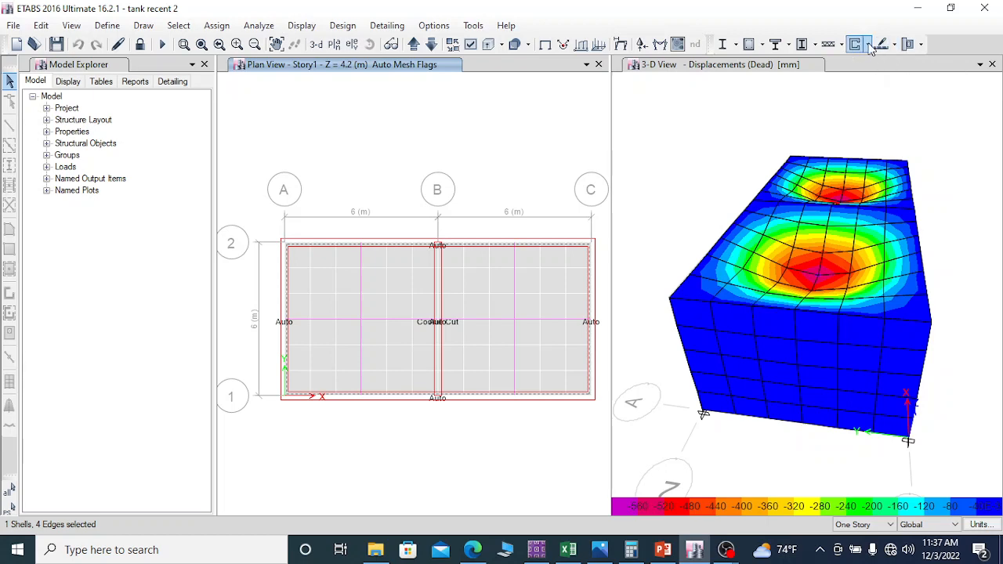
Step: Review the strength load combinations assigned to the strip-based concrete slab design and accept them
{"action": "left_click", "coordinate": [895, 44]}
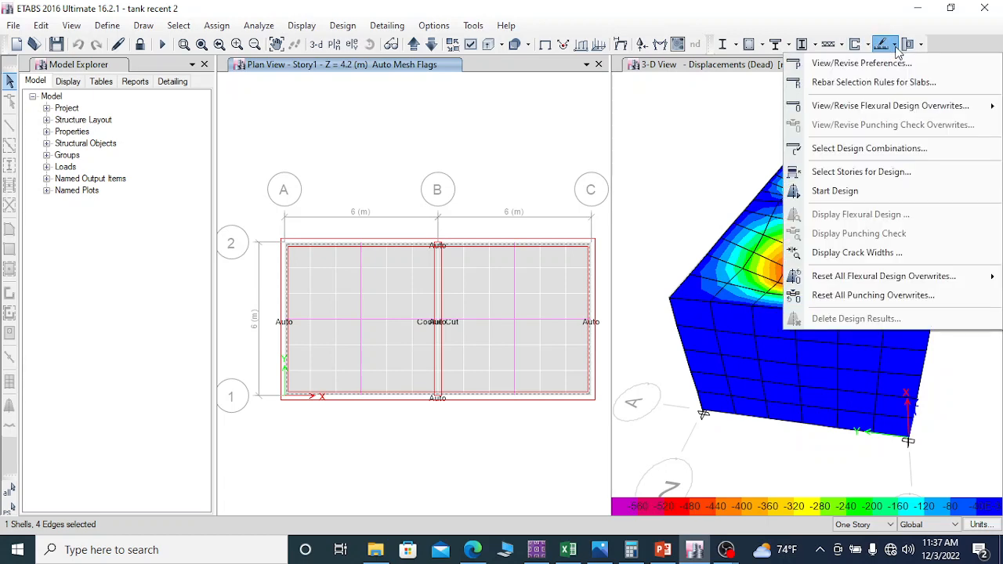
{"action": "left_click", "coordinate": [878, 148]}
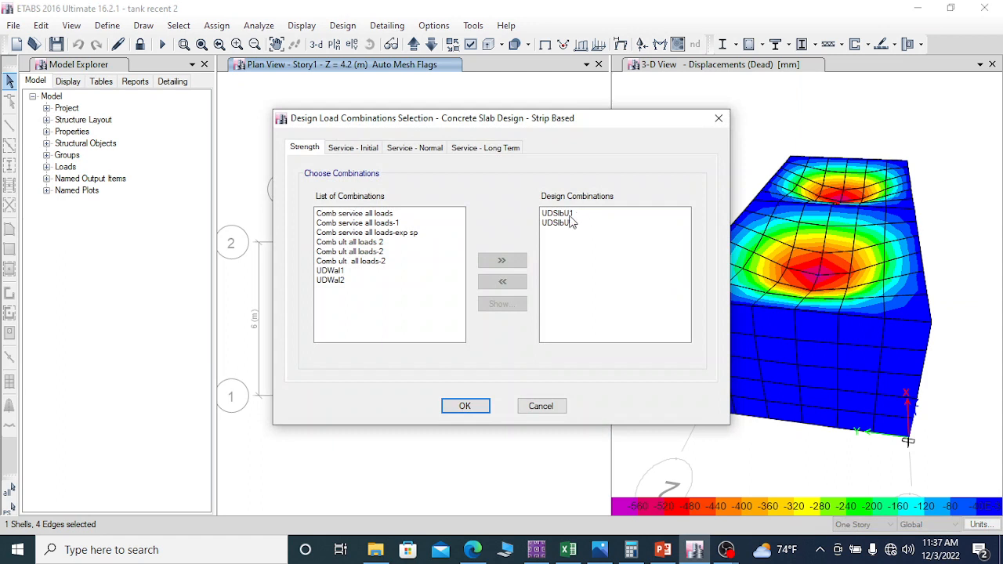
{"action": "mouse_move", "coordinate": [571, 222]}
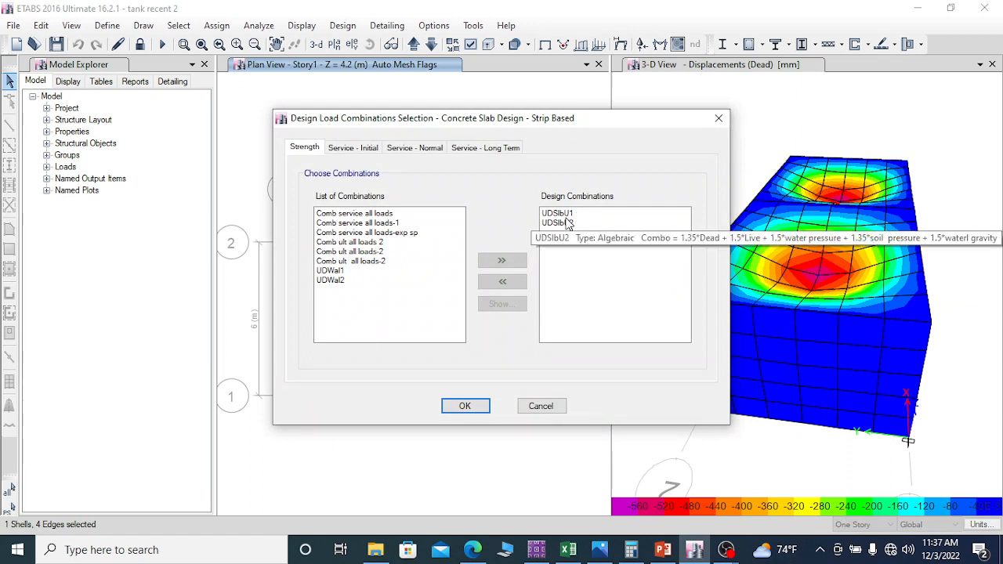
{"action": "left_click", "coordinate": [474, 404]}
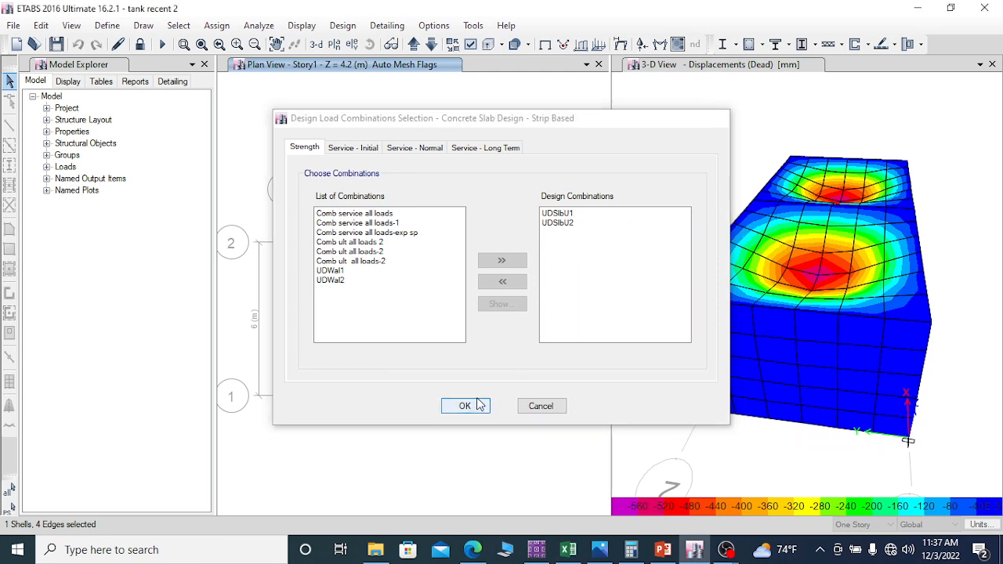
Step: Set the largest bar size to 12 in the rebar selection rules for slabs
{"action": "left_click", "coordinate": [896, 44]}
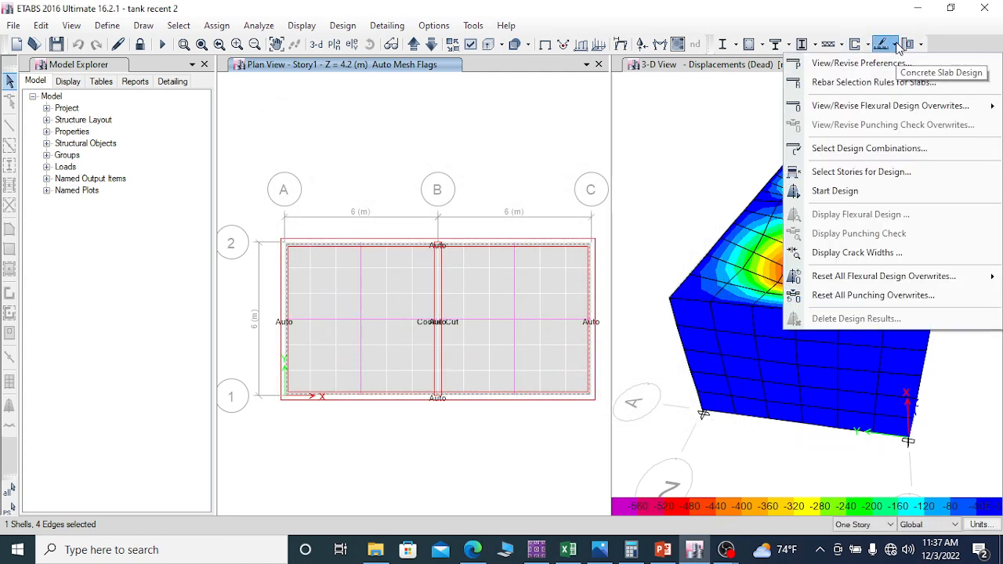
{"action": "left_click", "coordinate": [851, 83]}
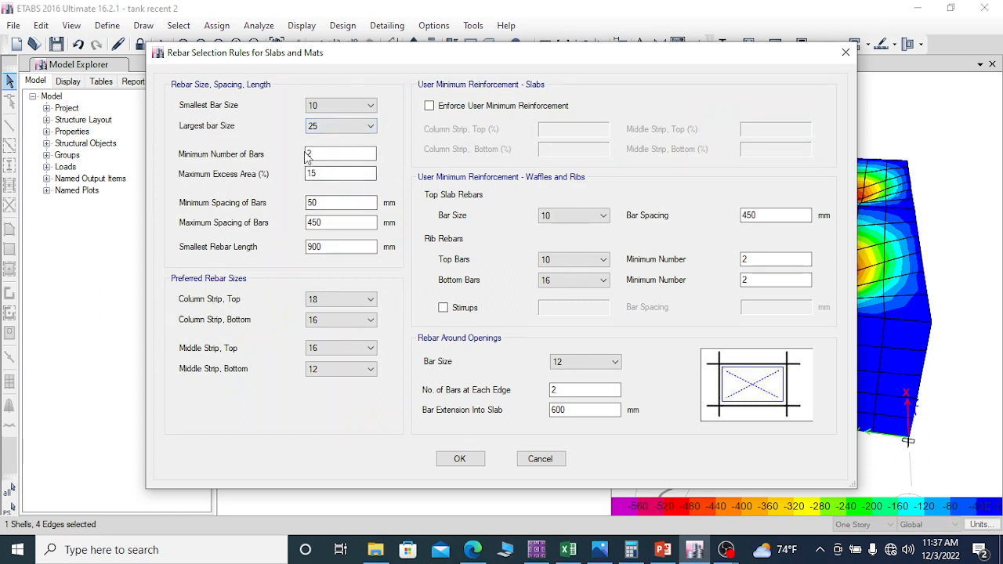
{"action": "left_click", "coordinate": [336, 127]}
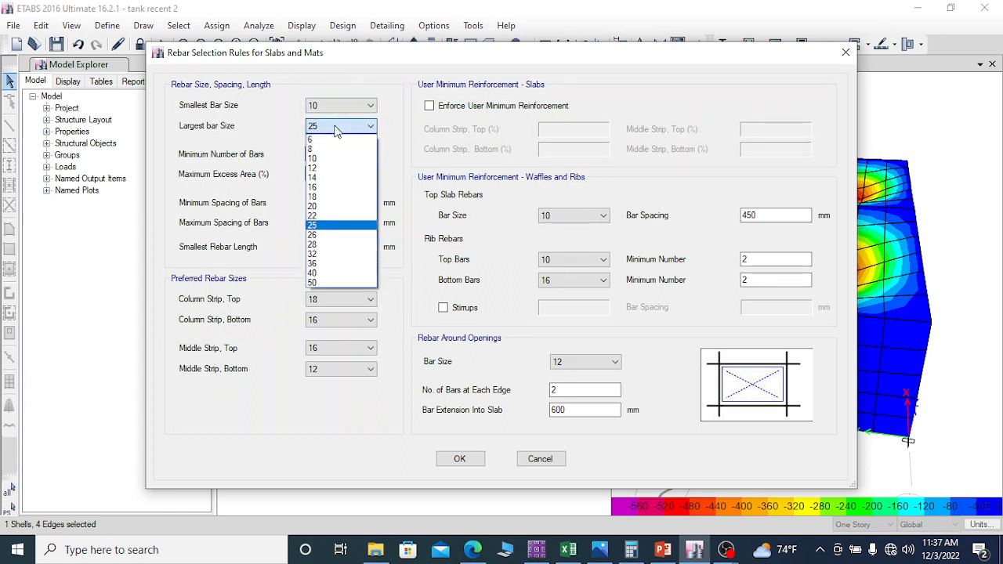
{"action": "left_click", "coordinate": [335, 168]}
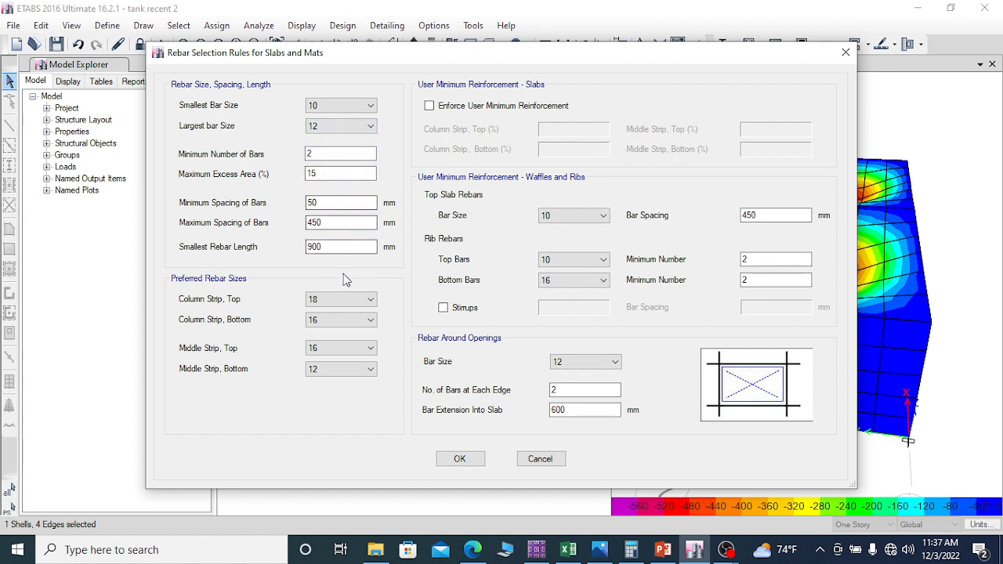
Step: Set the preferred rebar sizes to 10 for top and 12 for bottom in both column and middle strips, and accept the rules
{"action": "left_click", "coordinate": [336, 299]}
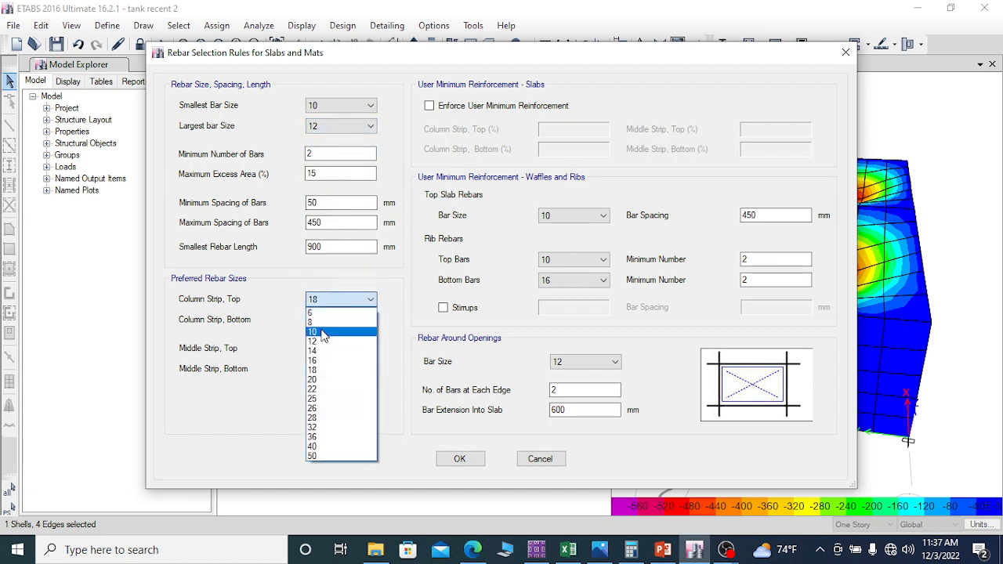
{"action": "left_click", "coordinate": [321, 333]}
{"action": "left_click", "coordinate": [336, 320]}
{"action": "left_click", "coordinate": [321, 370]}
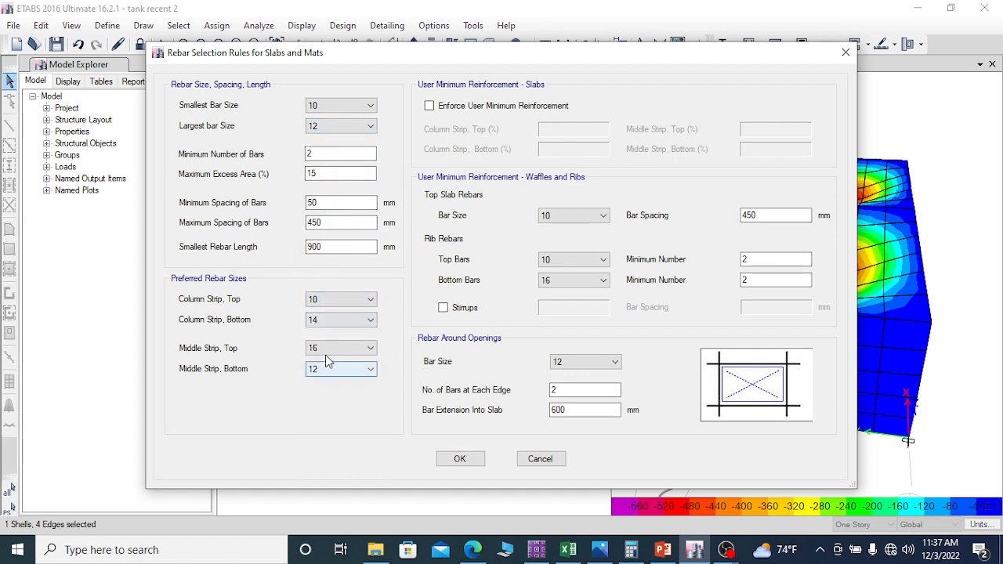
{"action": "left_click", "coordinate": [333, 321]}
{"action": "left_click", "coordinate": [321, 364]}
{"action": "left_click", "coordinate": [329, 351]}
{"action": "left_click", "coordinate": [315, 381]}
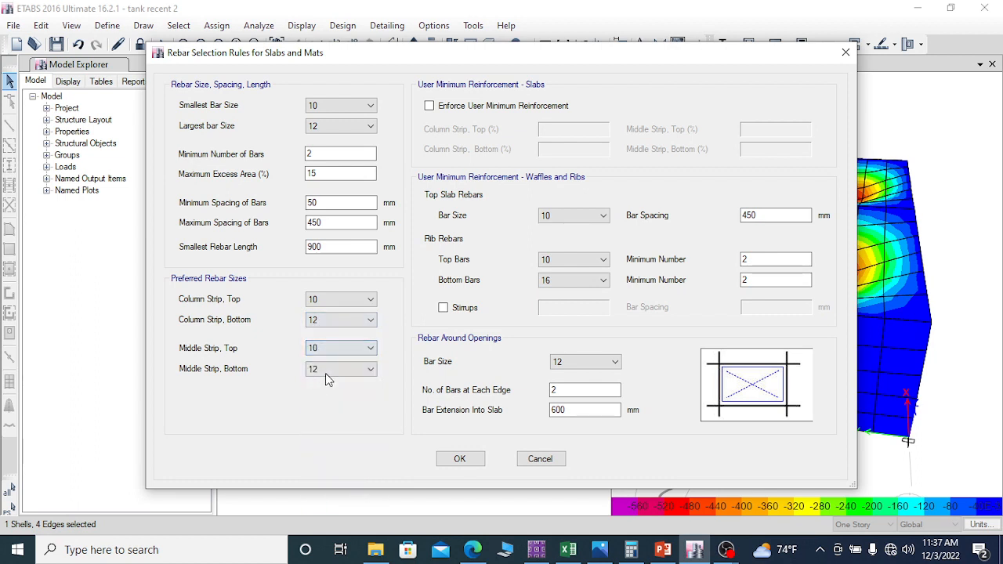
{"action": "left_click", "coordinate": [341, 369]}
{"action": "left_click", "coordinate": [321, 410]}
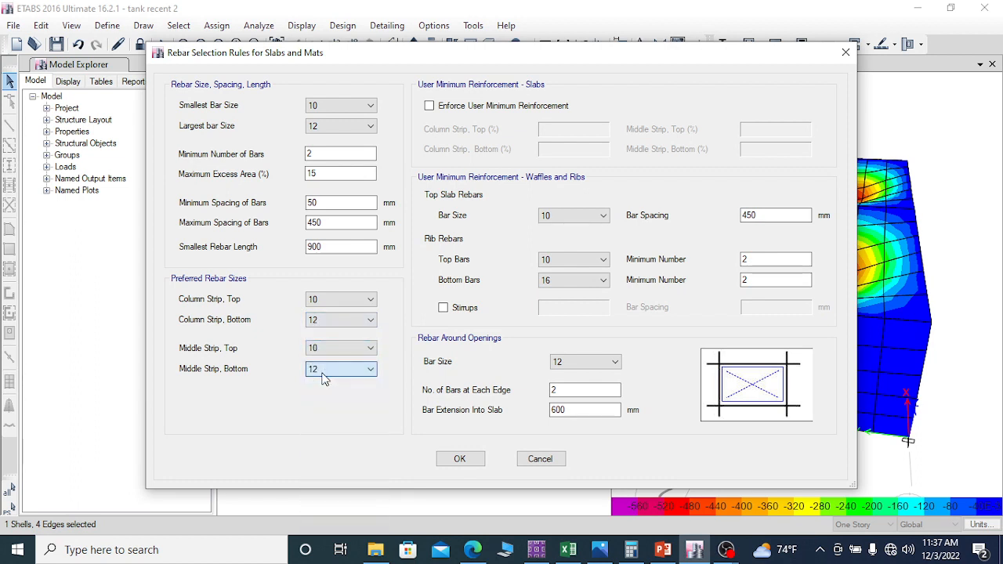
{"action": "left_click", "coordinate": [461, 459]}
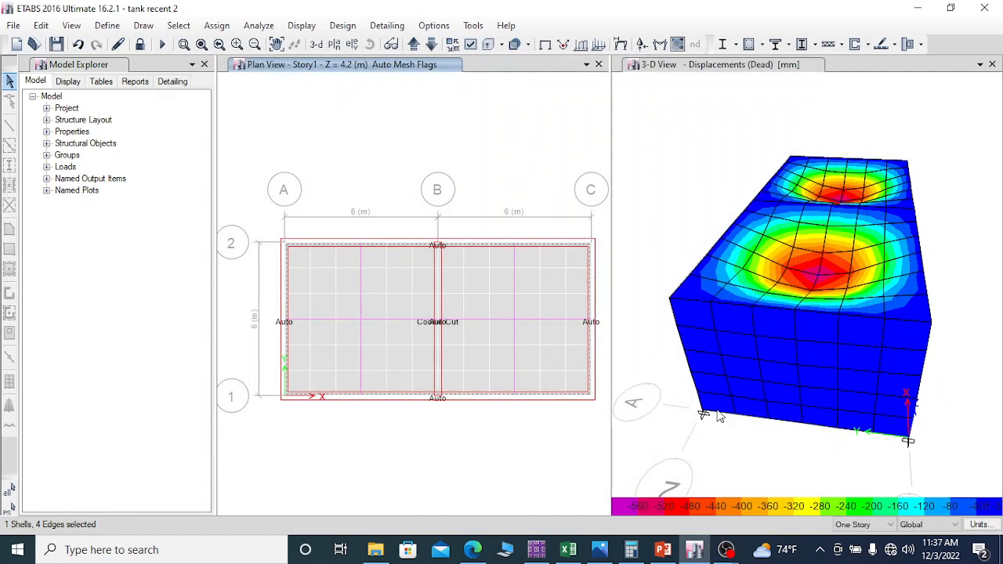
Step: Check the concrete slab design preferences for the Eurocode 2-2004 design code and accept them
{"action": "left_click", "coordinate": [895, 45]}
{"action": "left_click", "coordinate": [854, 63]}
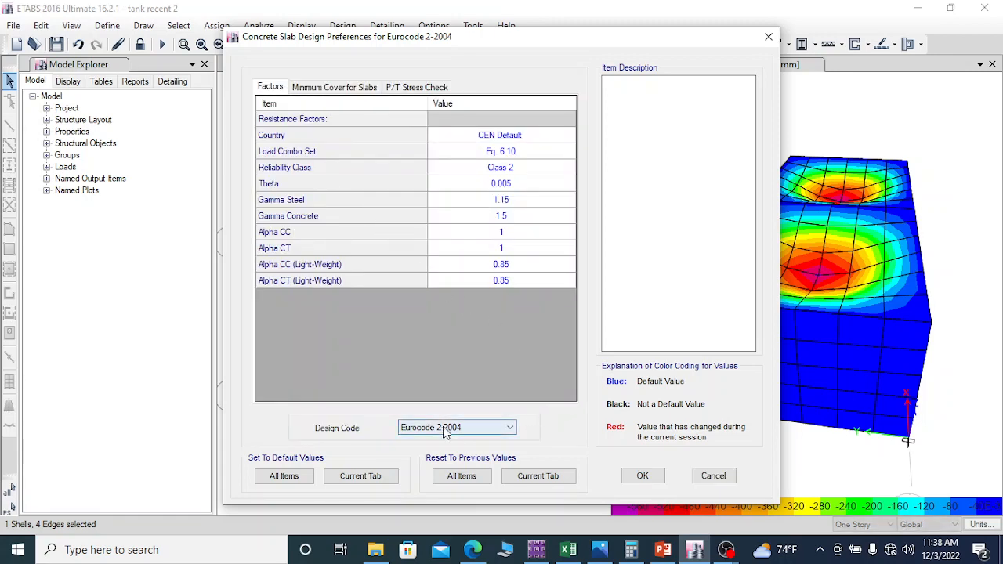
{"action": "left_click", "coordinate": [643, 475]}
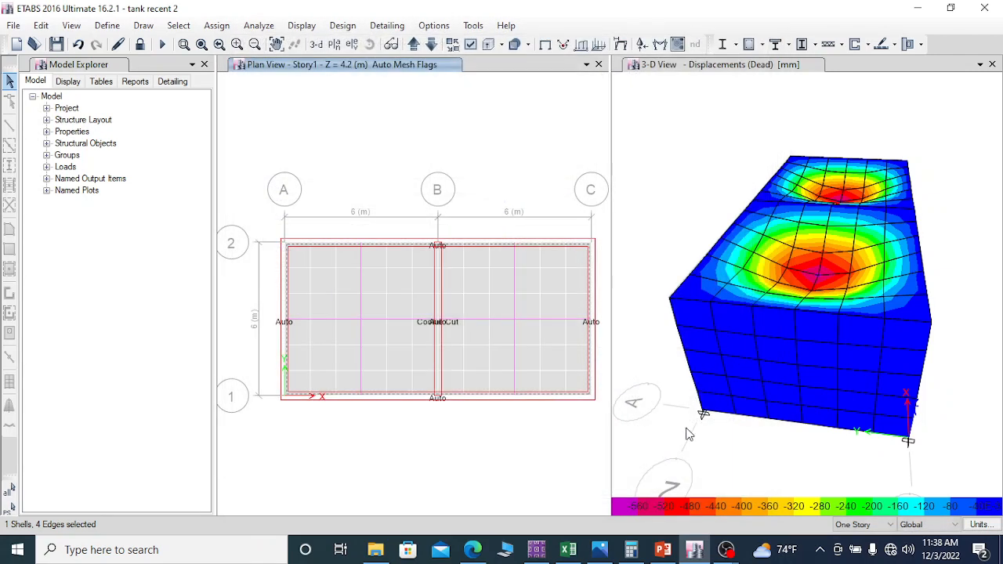
Step: Run the concrete slab design for Story1 and inspect the Layer A strip reinforcement diagram
{"action": "left_click", "coordinate": [884, 47]}
{"action": "left_click", "coordinate": [427, 120]}
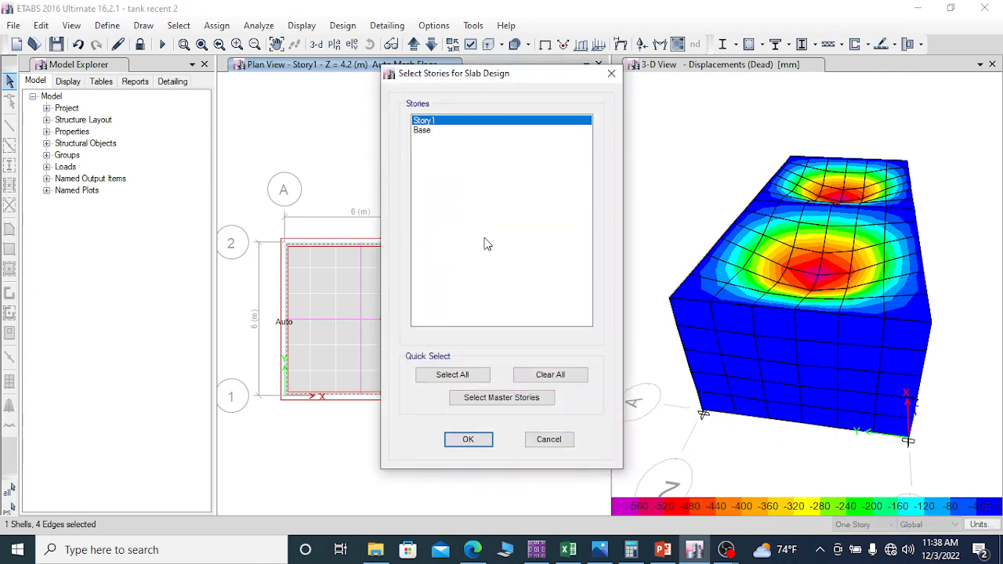
{"action": "left_click", "coordinate": [473, 441]}
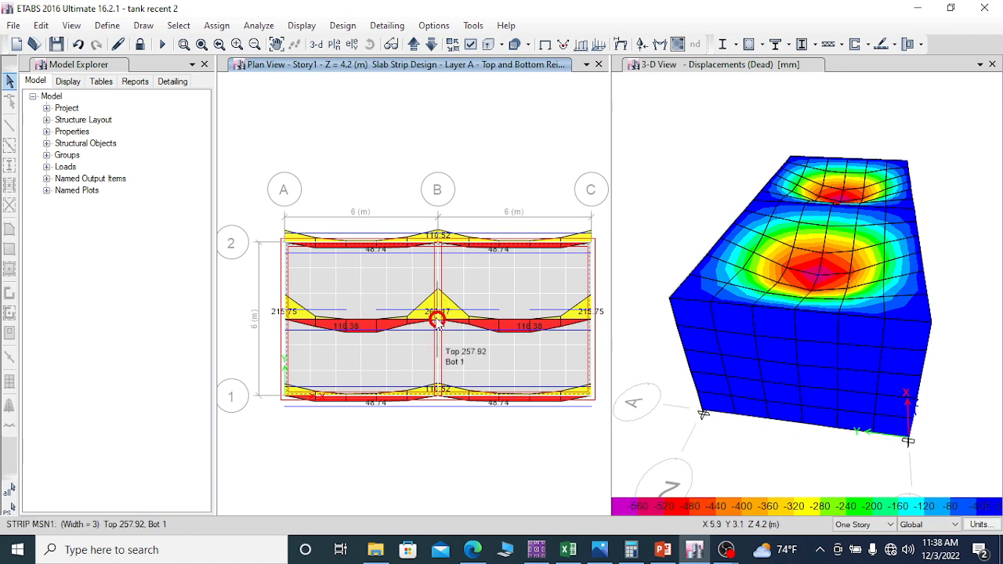
{"action": "mouse_move", "coordinate": [511, 327]}
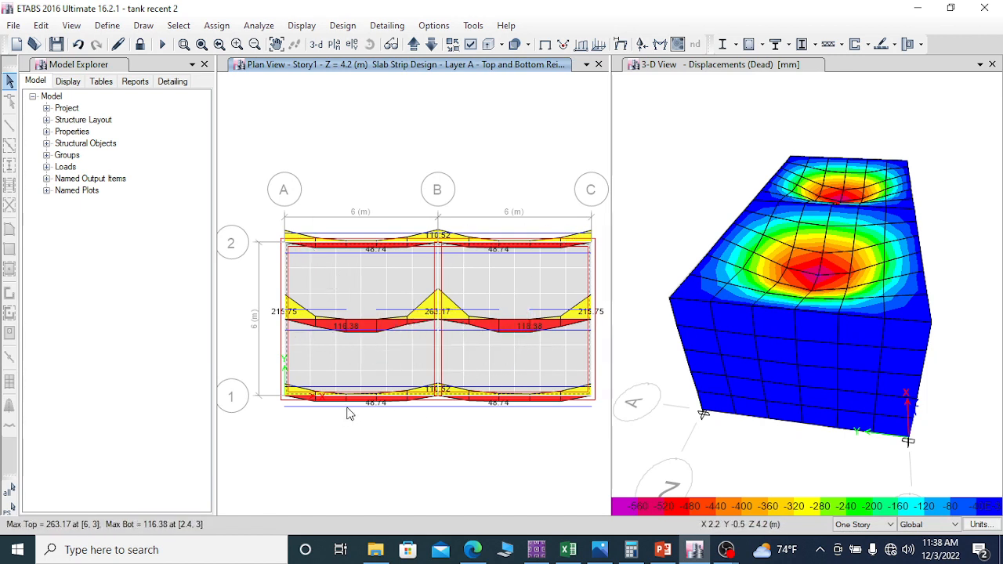
Step: Display the Layer A strip-based flexural reinforcement with minimum reinforcing imposed on the Story1 plan
{"action": "left_click", "coordinate": [895, 46]}
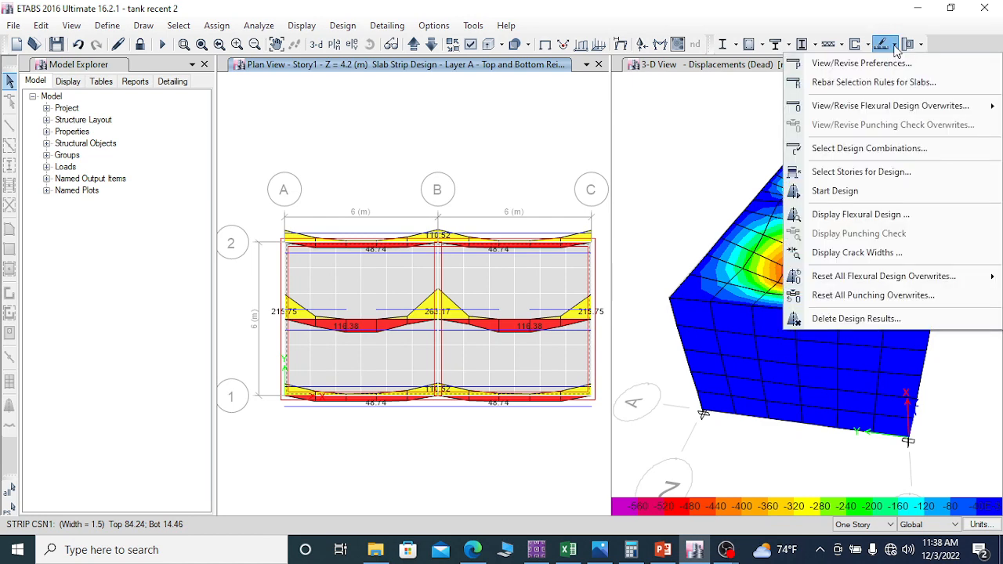
{"action": "left_click", "coordinate": [878, 215]}
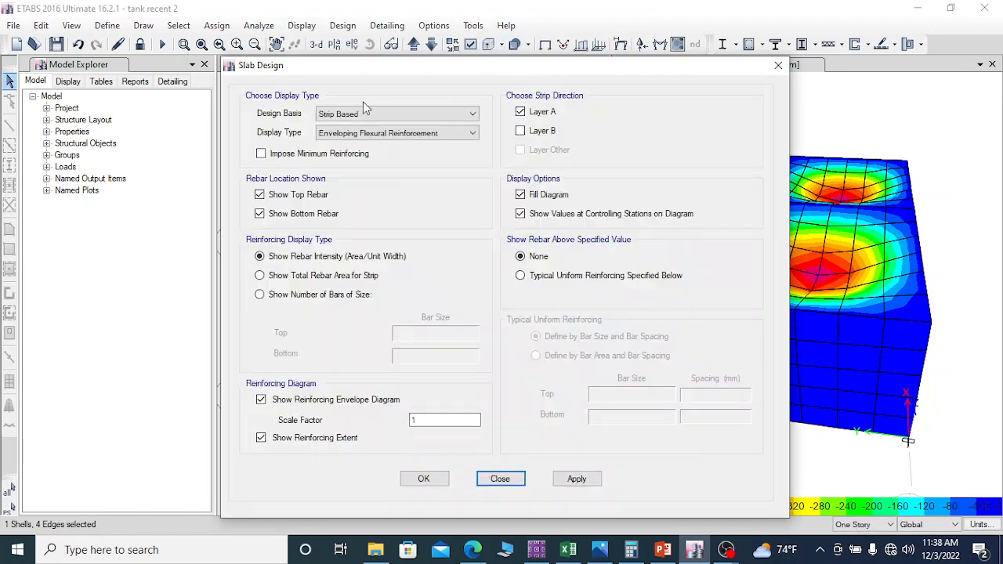
{"action": "left_click", "coordinate": [266, 153]}
{"action": "left_click_drag", "start_coordinate": [493, 69], "coordinate": [828, 50]}
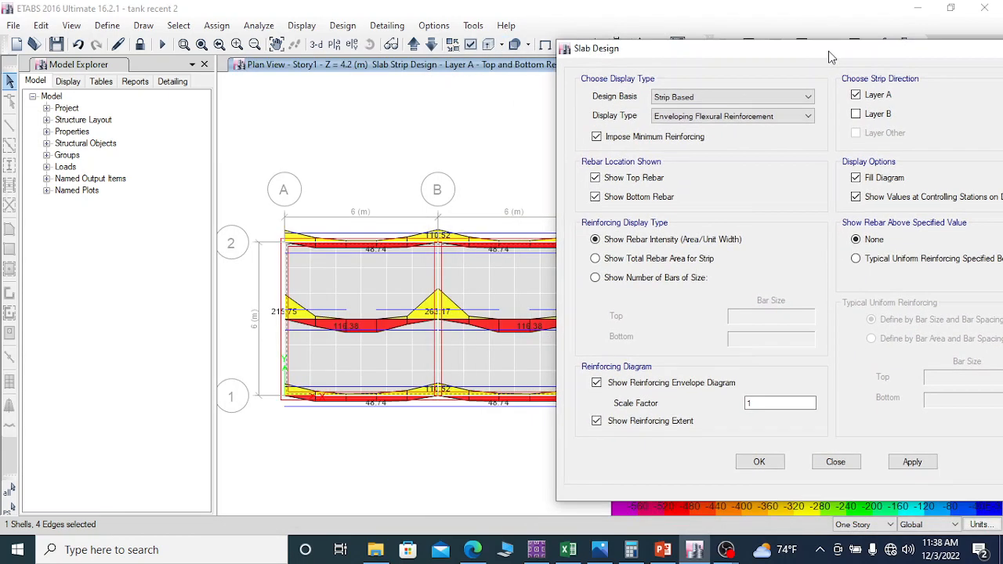
{"action": "left_click", "coordinate": [911, 463]}
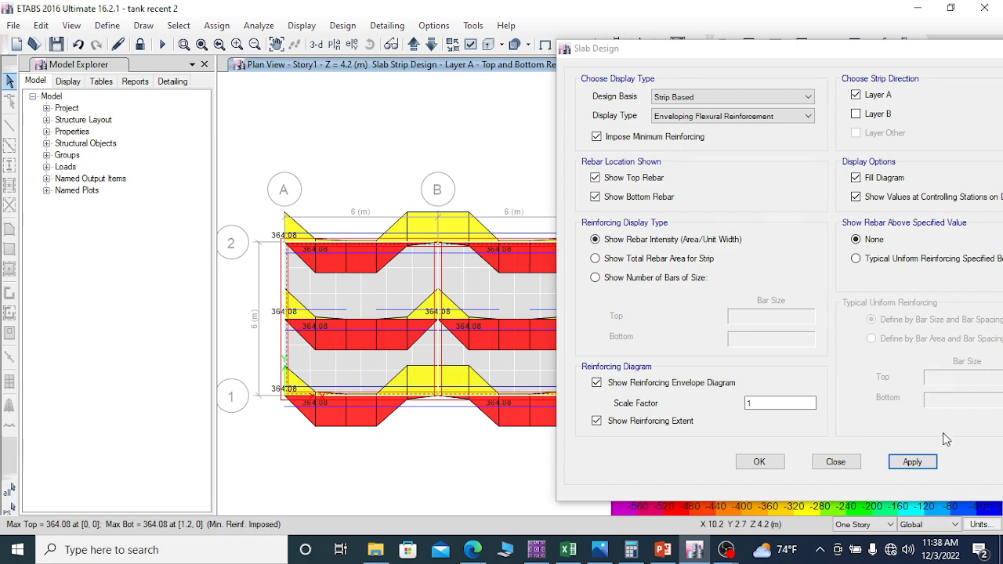
{"action": "left_click_drag", "start_coordinate": [757, 47], "coordinate": [732, 11]}
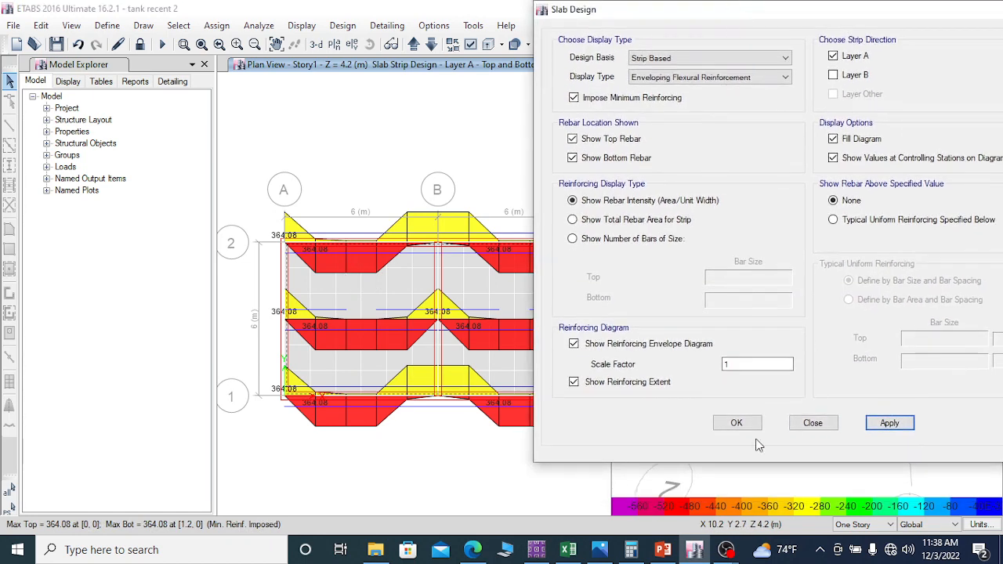
{"action": "left_click", "coordinate": [736, 422]}
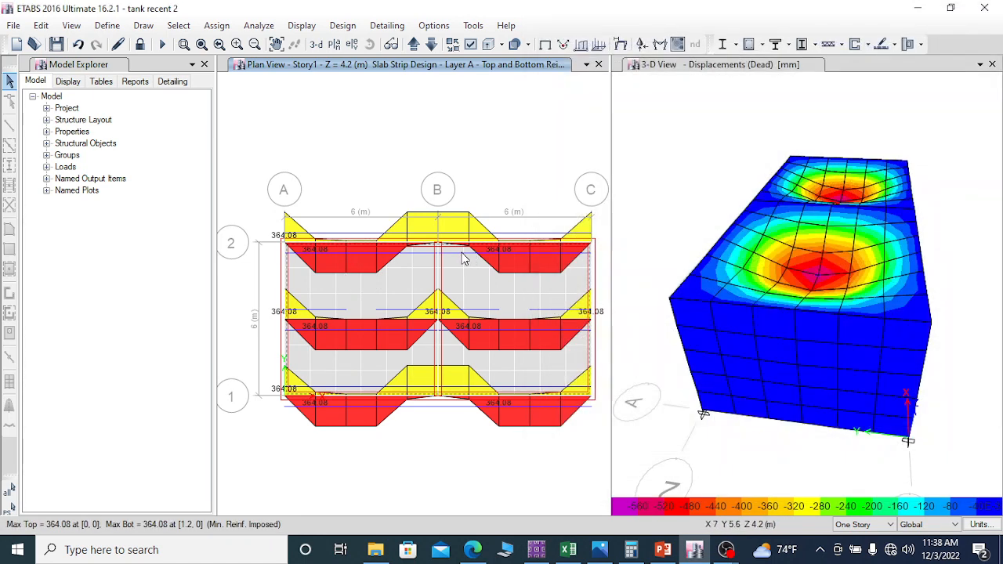
Step: Switch the flexural design display from Layer A to Layer B strips and inspect the reinforcement diagrams near grid B
{"action": "left_click", "coordinate": [884, 44]}
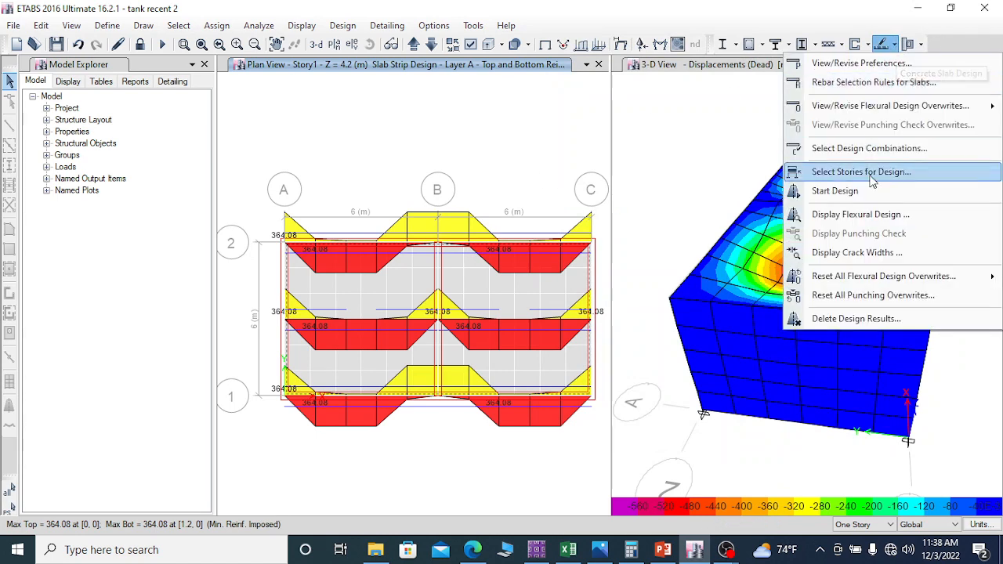
{"action": "left_click", "coordinate": [876, 219]}
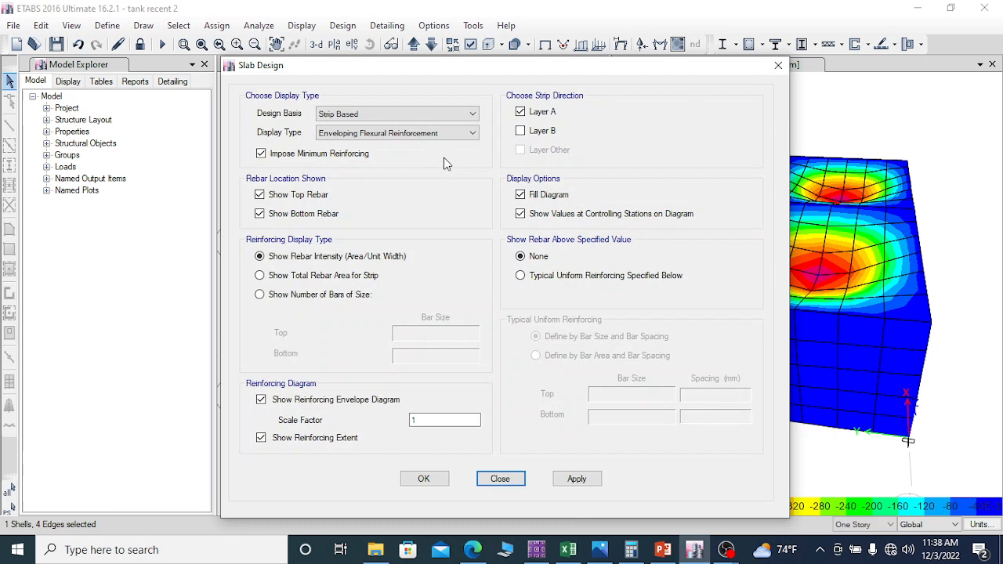
{"action": "left_click", "coordinate": [520, 131]}
{"action": "left_click", "coordinate": [520, 111]}
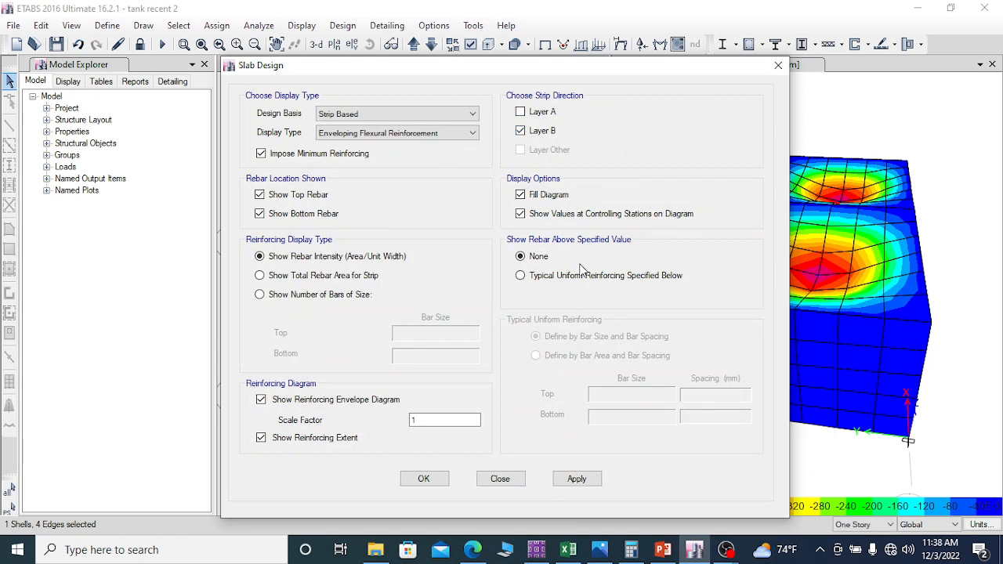
{"action": "left_click", "coordinate": [576, 479]}
{"action": "left_click", "coordinate": [426, 479]}
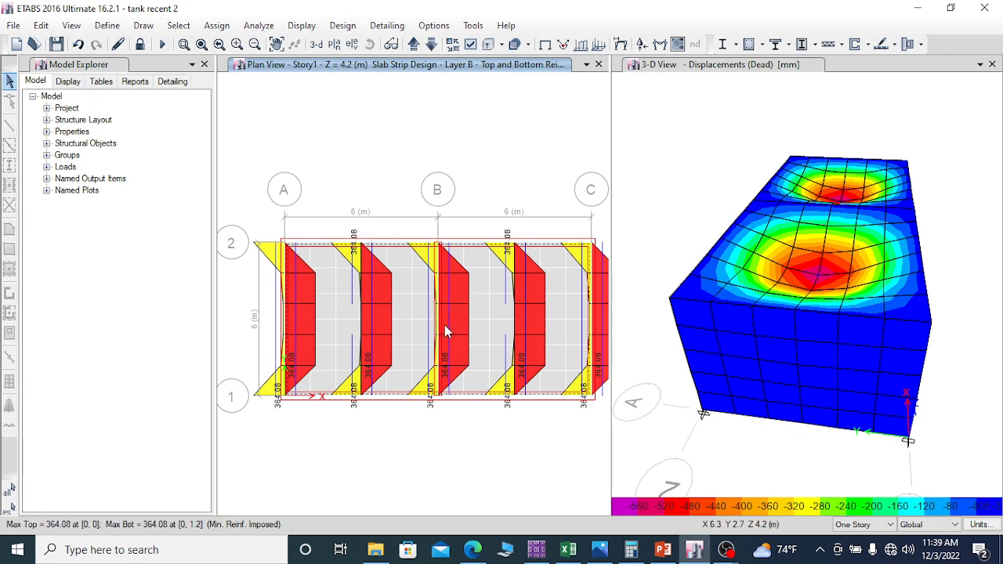
{"action": "mouse_move", "coordinate": [439, 319]}
{"action": "mouse_move", "coordinate": [437, 256]}
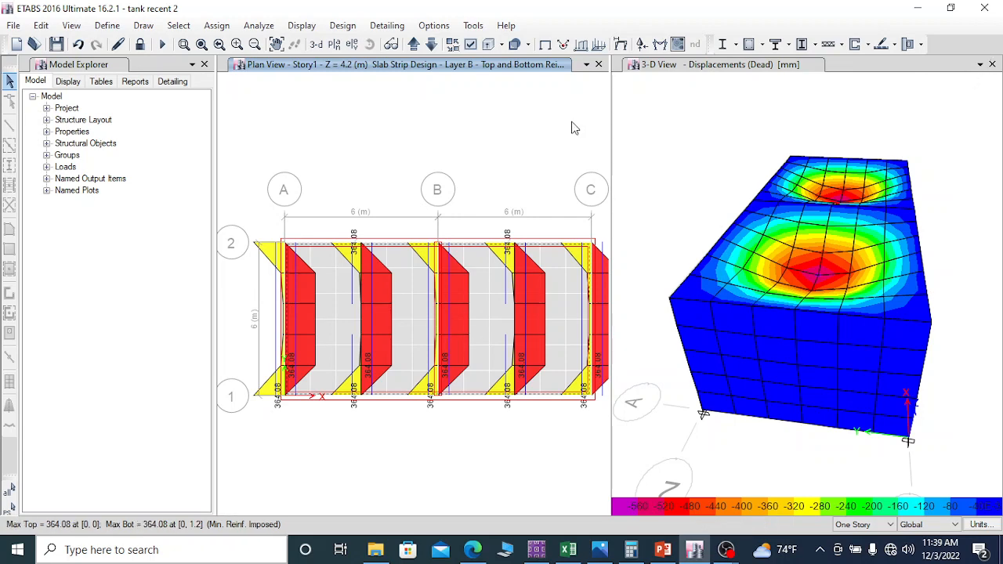
Step: Show the flexural slab design for Layer A strips only on the Story1 plan
{"action": "left_click", "coordinate": [896, 45]}
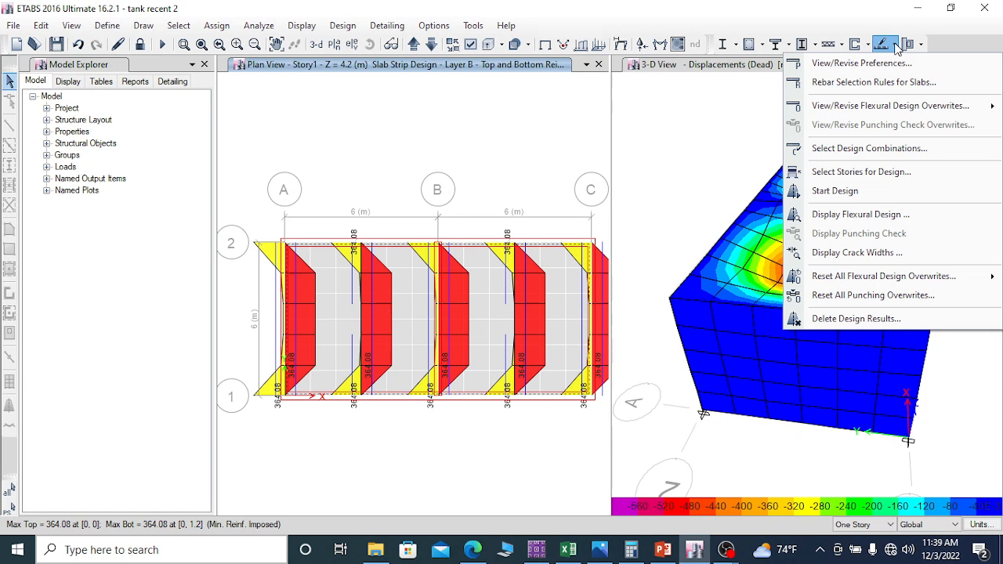
{"action": "left_click", "coordinate": [870, 222]}
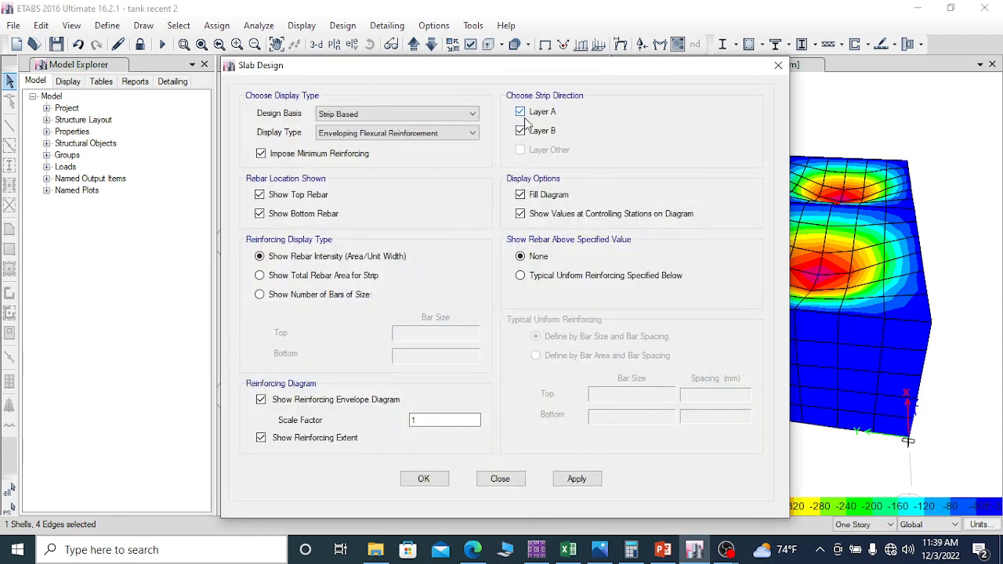
{"action": "left_click", "coordinate": [521, 131]}
{"action": "left_click", "coordinate": [580, 487]}
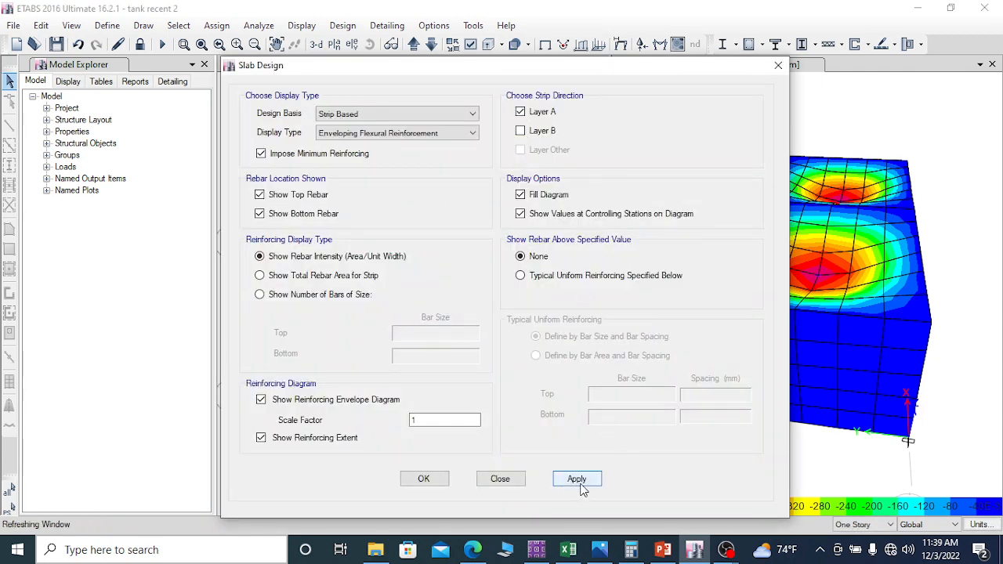
{"action": "left_click", "coordinate": [424, 479]}
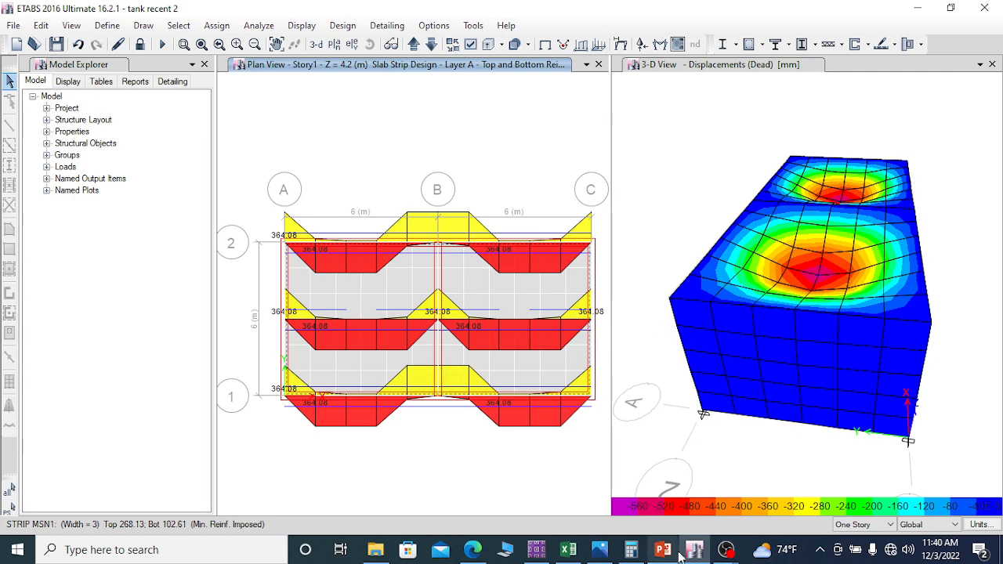
Step: Switch to the reinf workbook in Excel, look up 8 mm bars at 275 mm spacing for the 364 mm² area, and return to ETABS
{"action": "left_click", "coordinate": [568, 551]}
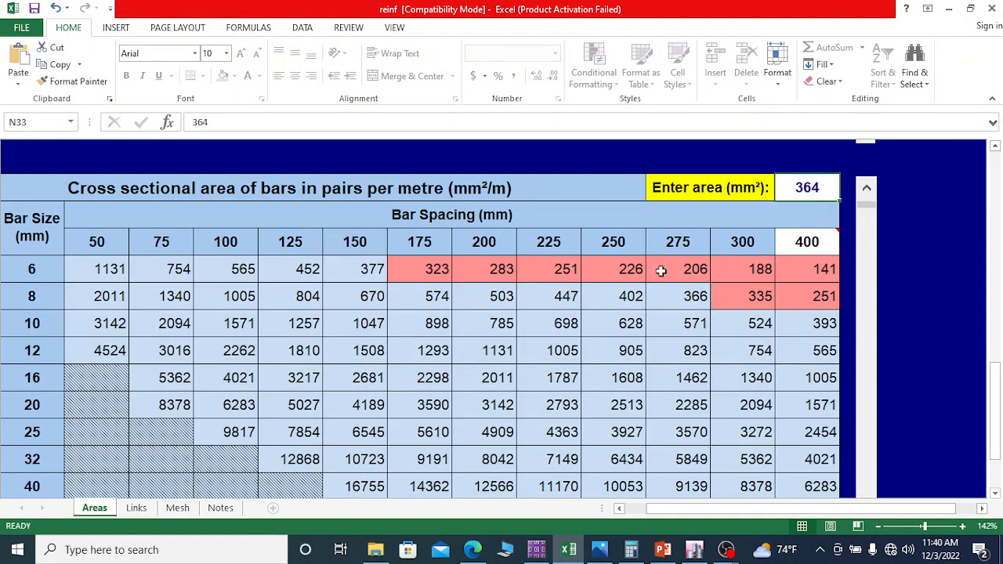
{"action": "left_click", "coordinate": [688, 303]}
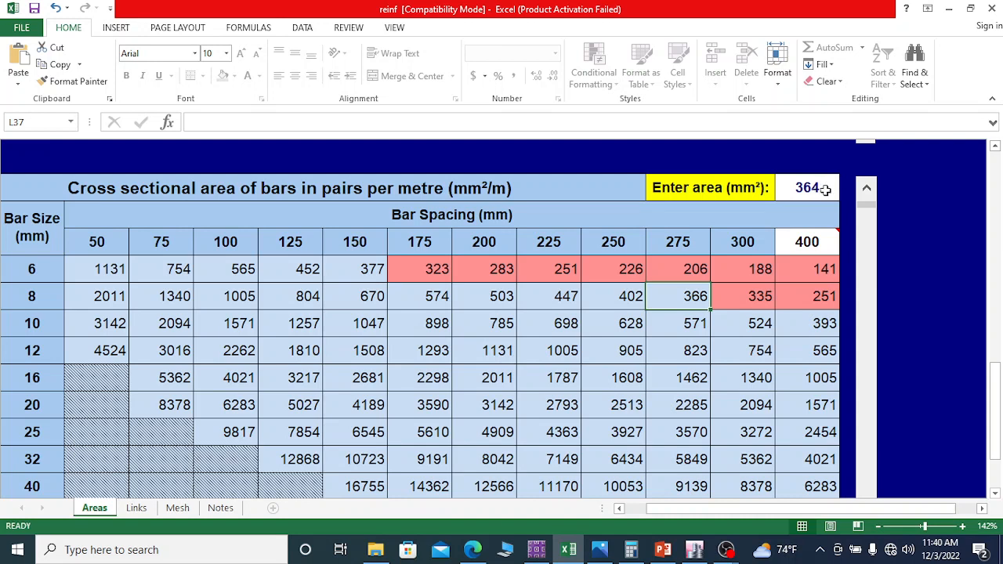
{"action": "left_click", "coordinate": [32, 297]}
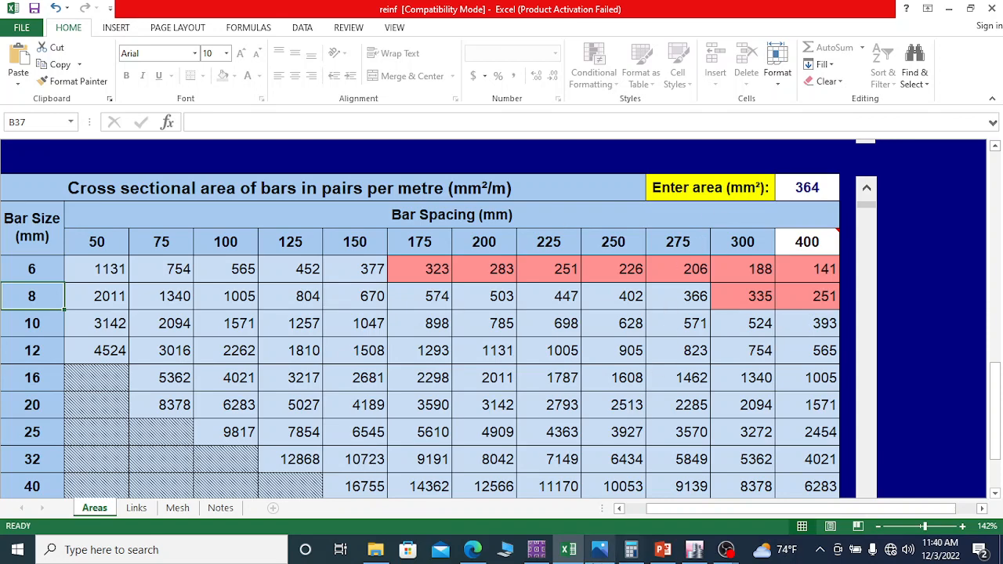
{"action": "left_click", "coordinate": [693, 552]}
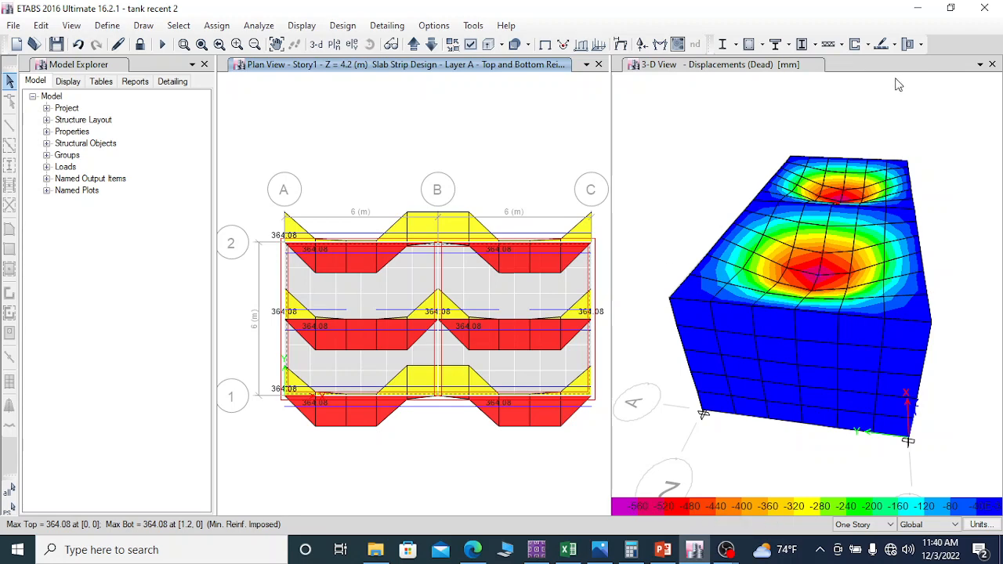
Step: Restore the default 3-D view orientation and hide the selected top slab so the tank walls can be viewed
{"action": "left_click", "coordinate": [819, 70]}
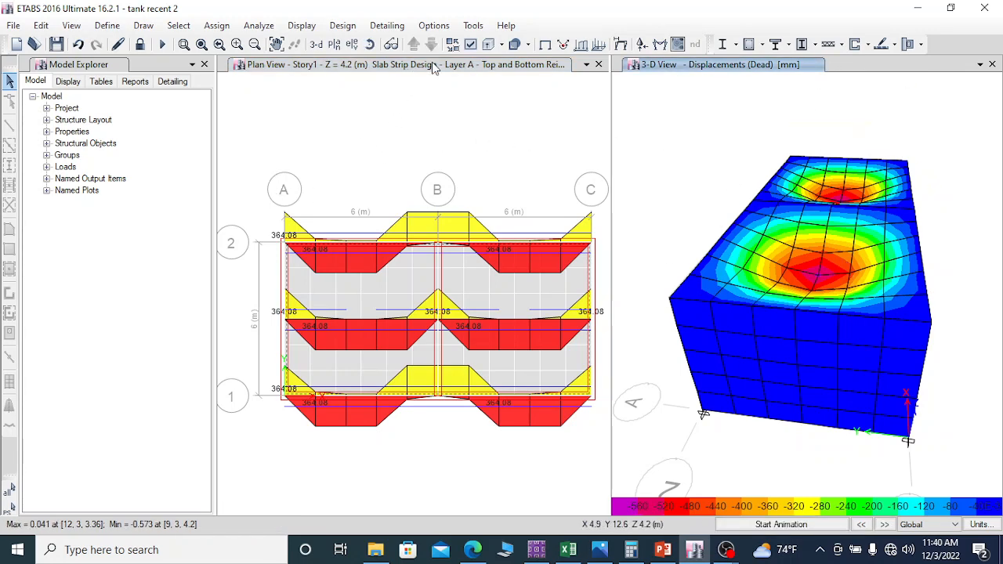
{"action": "right_click", "coordinate": [804, 305]}
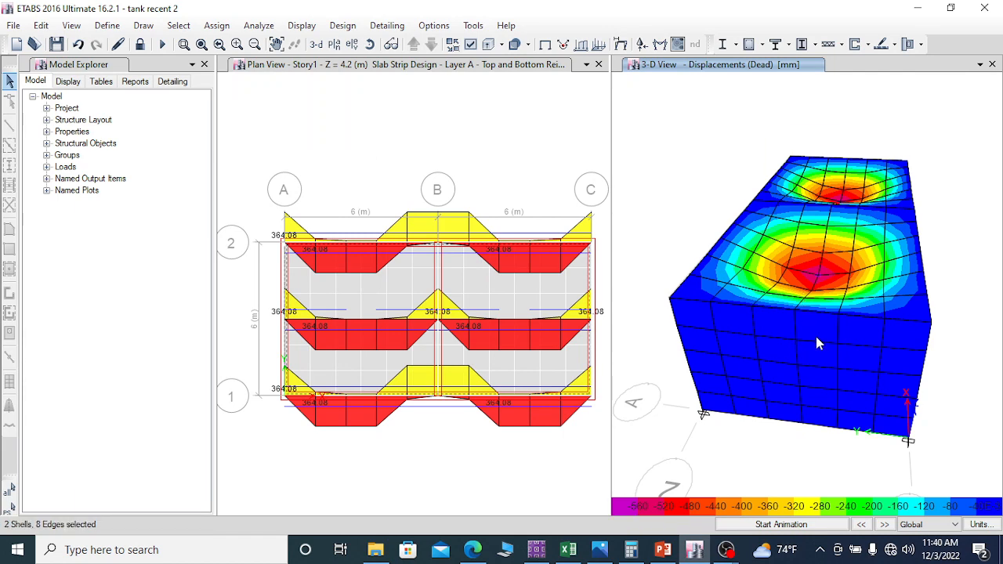
{"action": "left_click", "coordinate": [316, 43]}
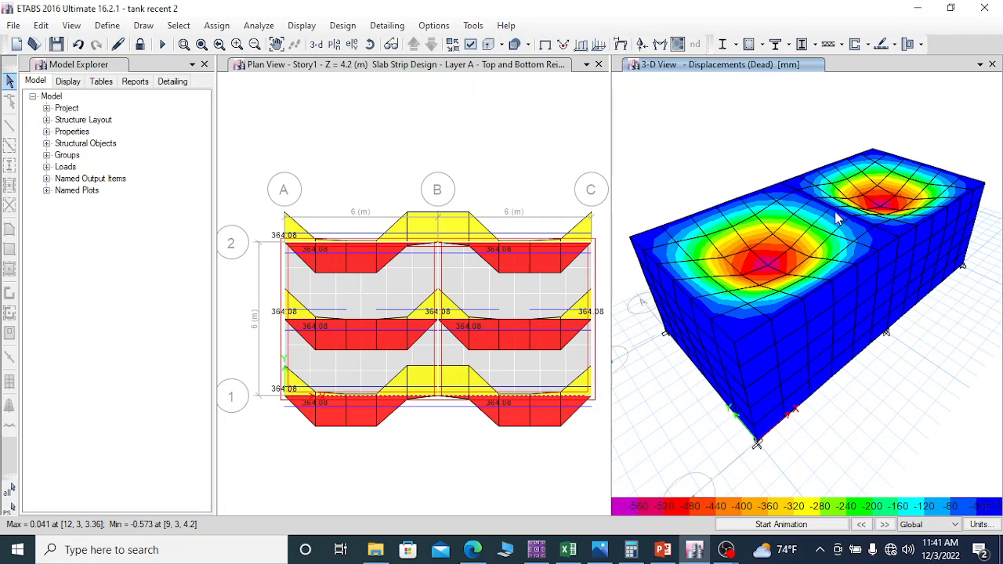
{"action": "right_click", "coordinate": [798, 234]}
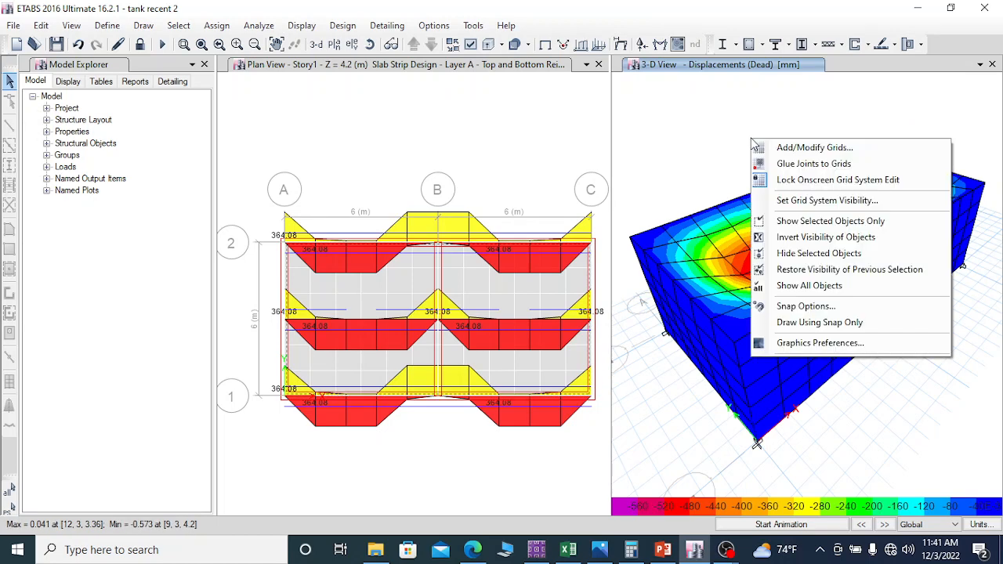
{"action": "left_click", "coordinate": [808, 258]}
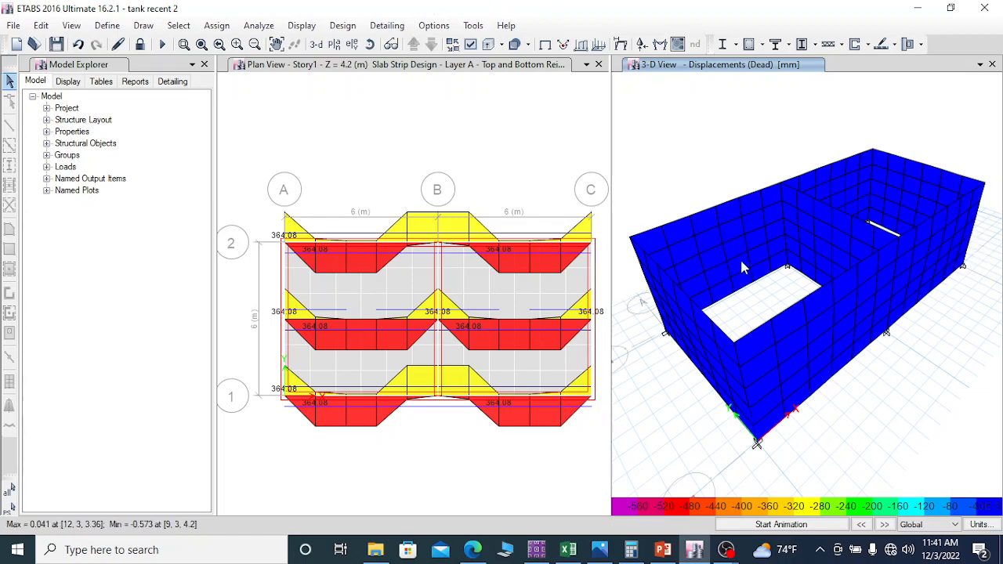
{"action": "left_click", "coordinate": [194, 28]}
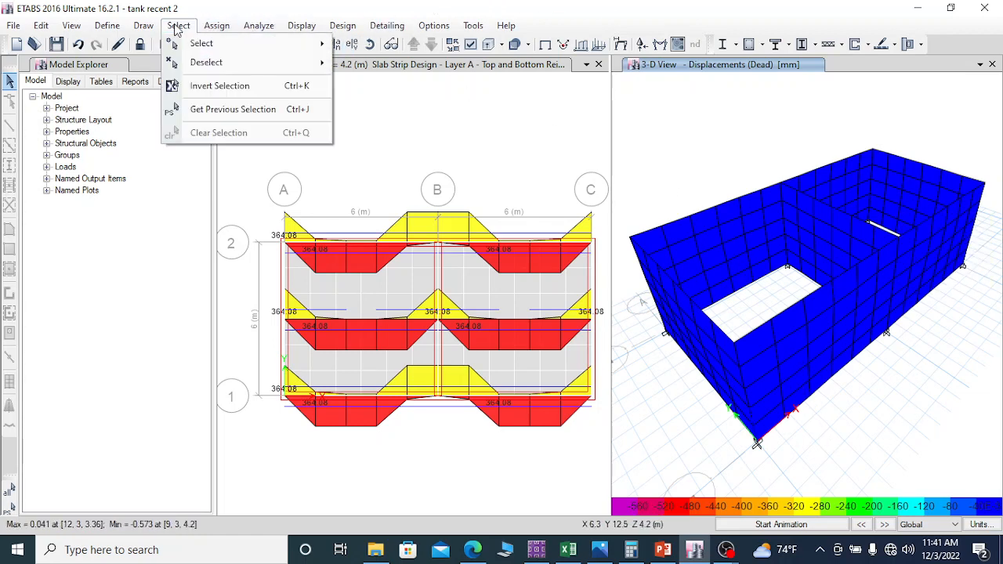
{"action": "mouse_move", "coordinate": [174, 43]}
{"action": "mouse_move", "coordinate": [425, 180]}
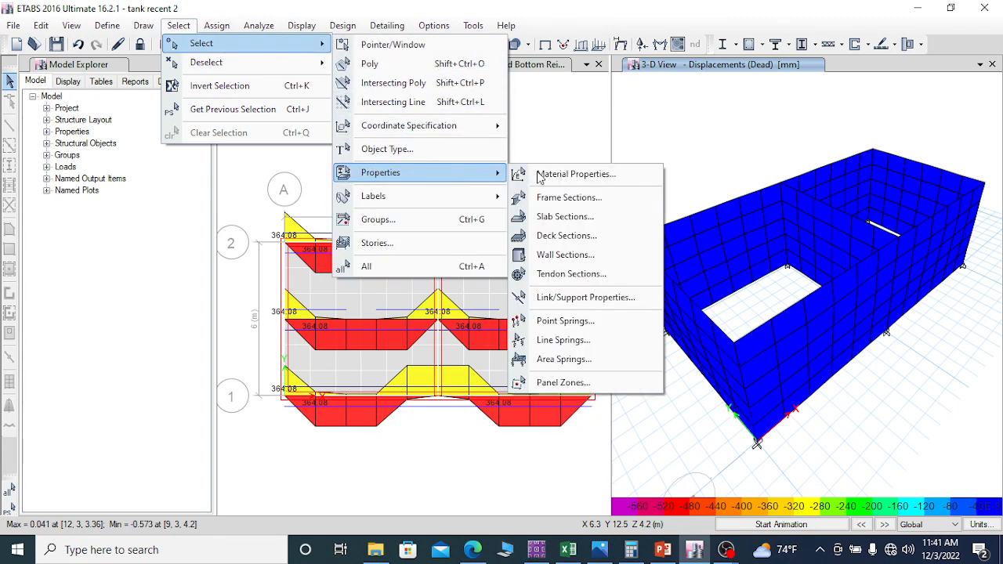
{"action": "left_click", "coordinate": [576, 261]}
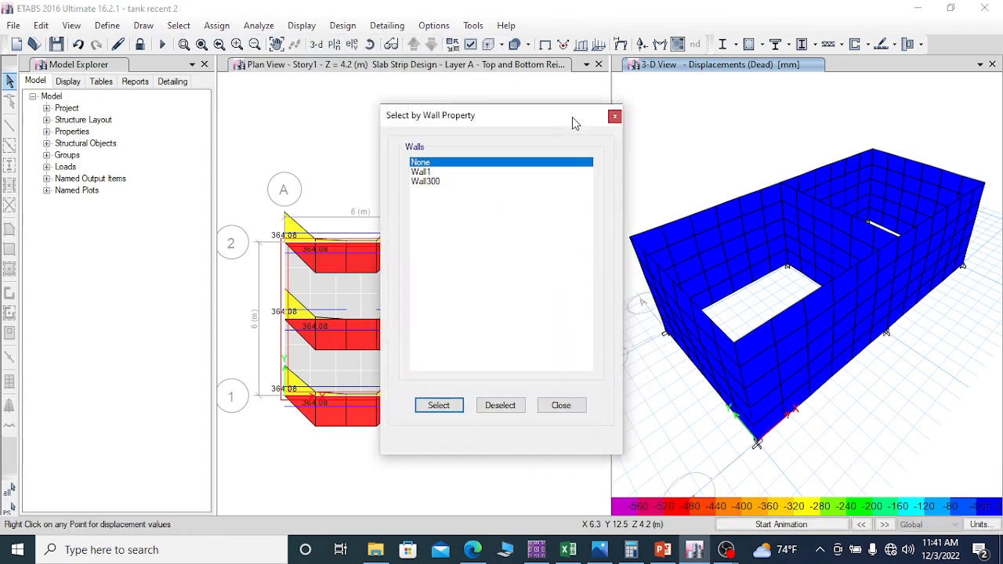
{"action": "left_click", "coordinate": [420, 172]}
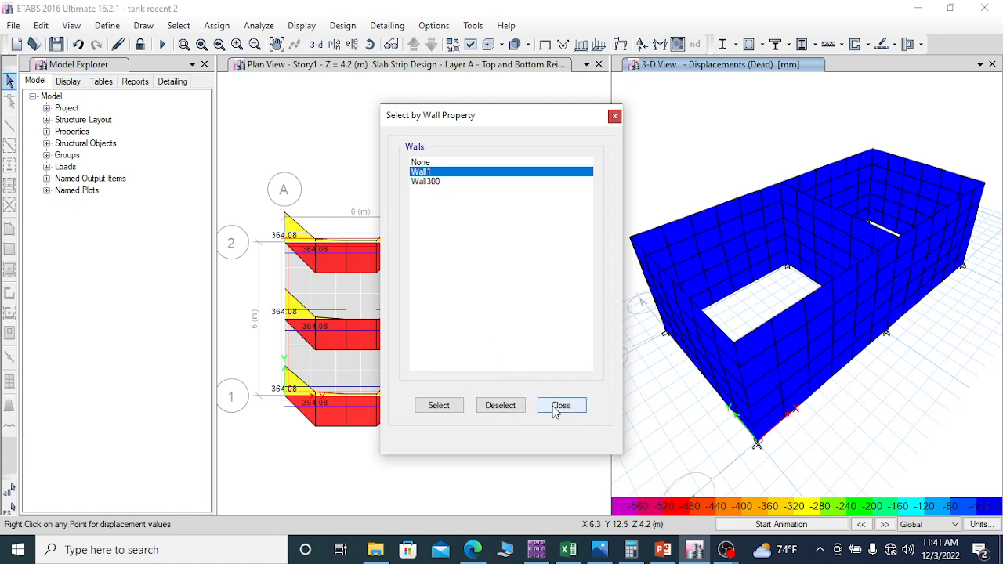
{"action": "left_click", "coordinate": [560, 406]}
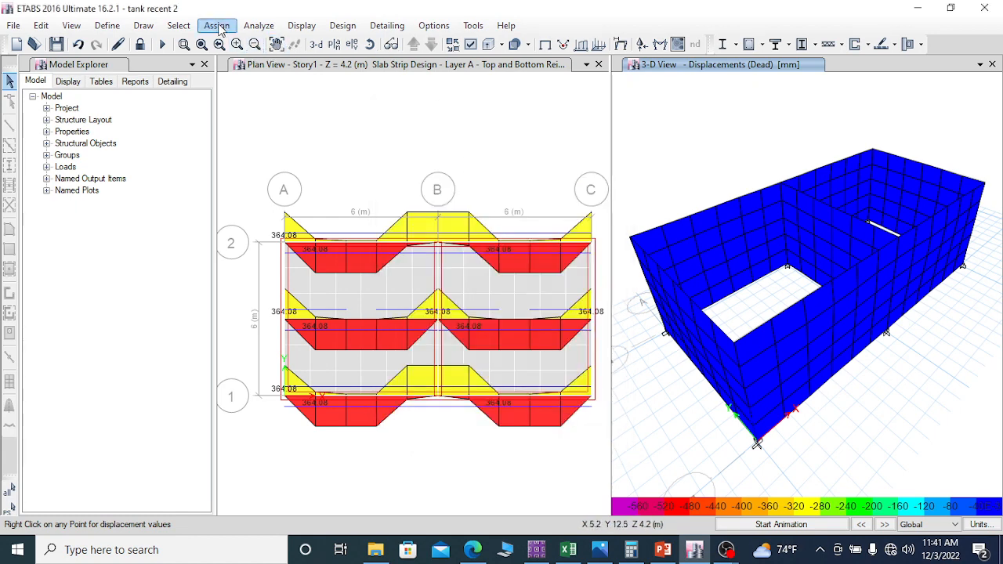
Step: Select all tank walls that use the Wall300 wall property
{"action": "left_click", "coordinate": [179, 25]}
{"action": "mouse_move", "coordinate": [239, 41]}
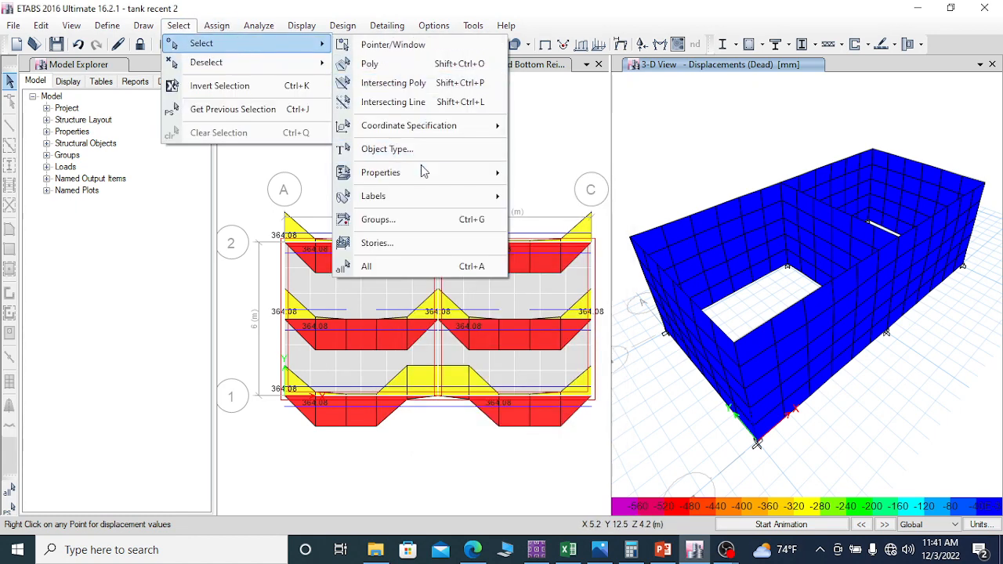
{"action": "mouse_move", "coordinate": [448, 174]}
{"action": "left_click", "coordinate": [573, 255]}
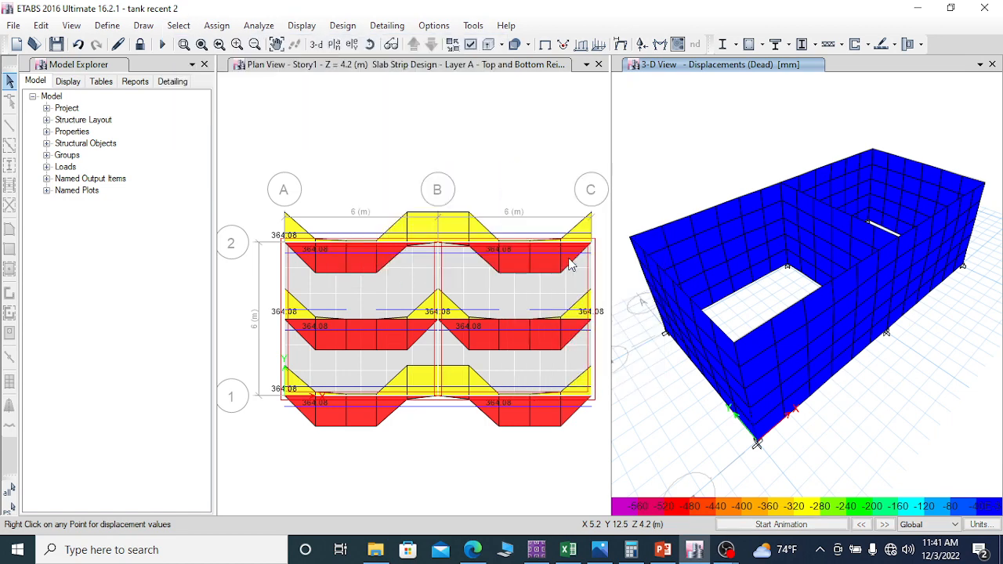
{"action": "left_click", "coordinate": [438, 182]}
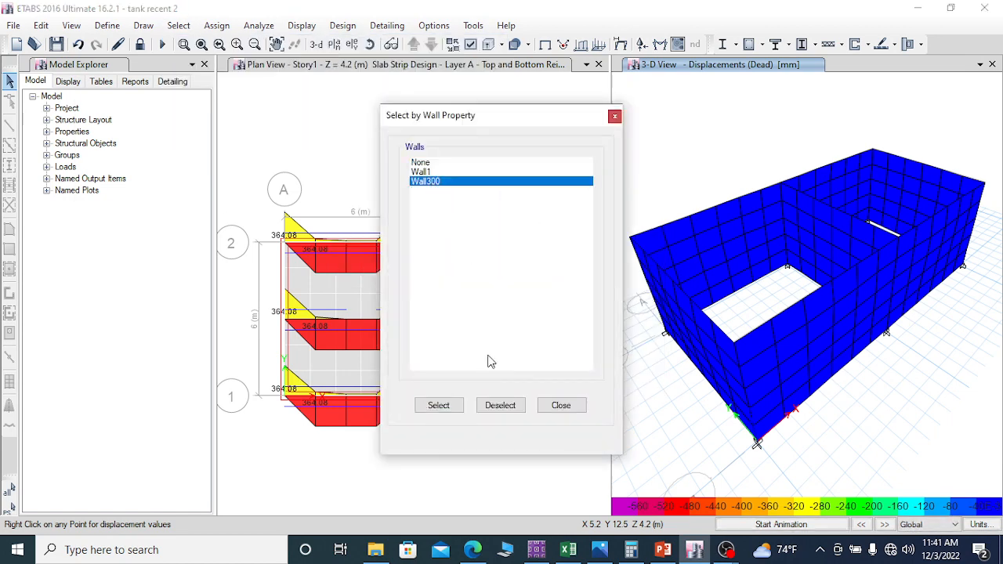
{"action": "left_click", "coordinate": [444, 409]}
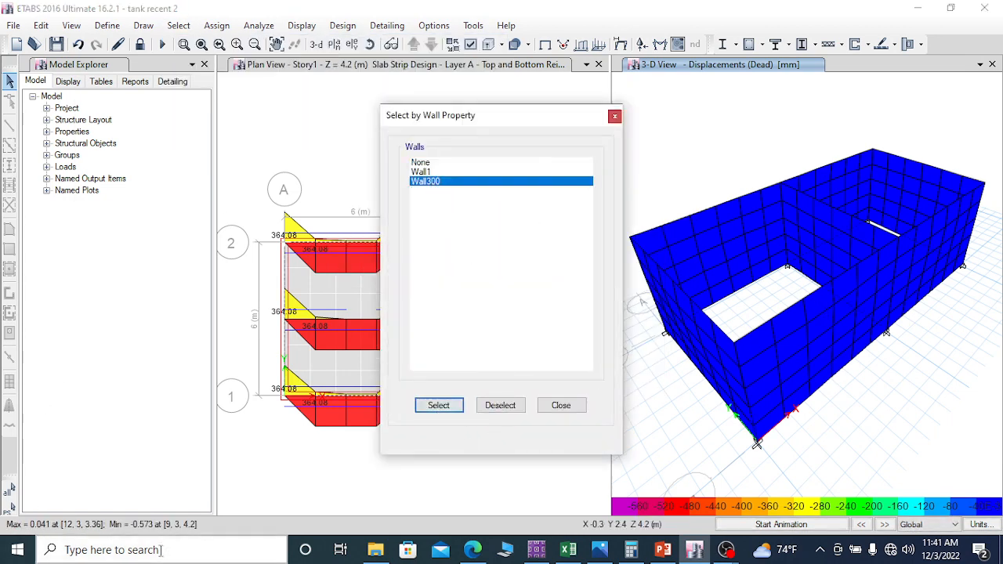
{"action": "left_click", "coordinate": [561, 405]}
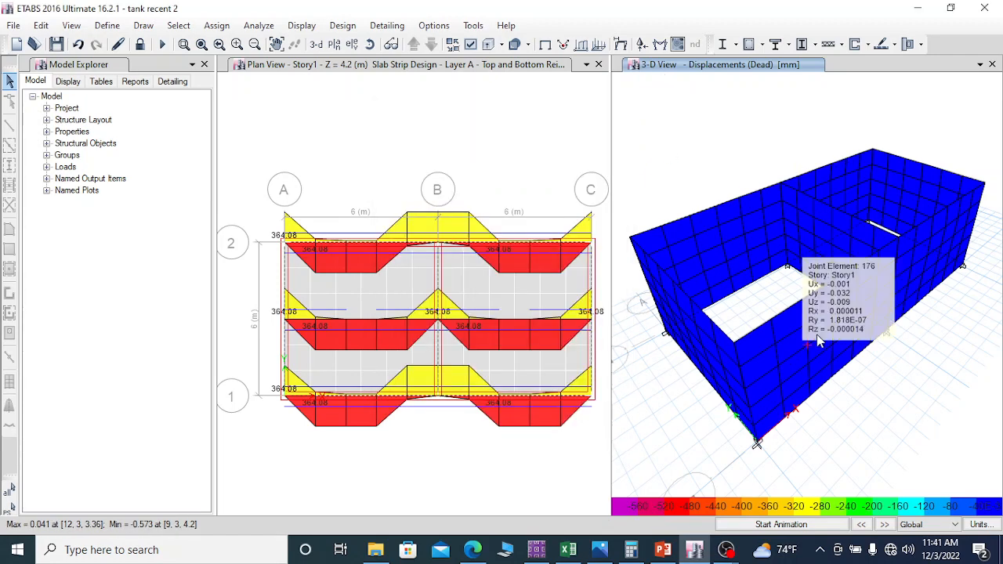
Step: Unlock the model and accept the shear wall design preferences with the Eurocode 2-2004 design code
{"action": "left_click", "coordinate": [140, 44]}
{"action": "left_click", "coordinate": [520, 327]}
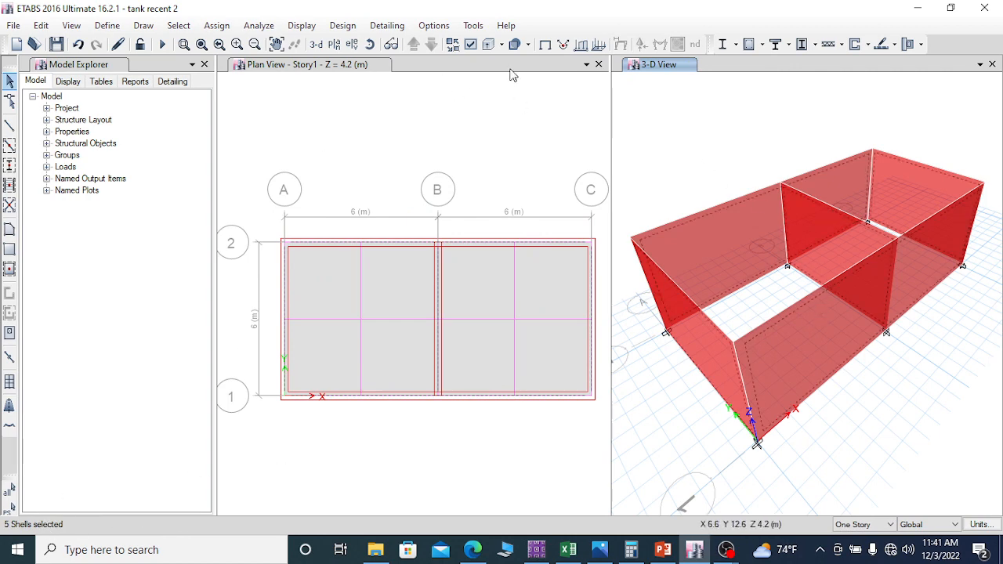
{"action": "left_click", "coordinate": [868, 44]}
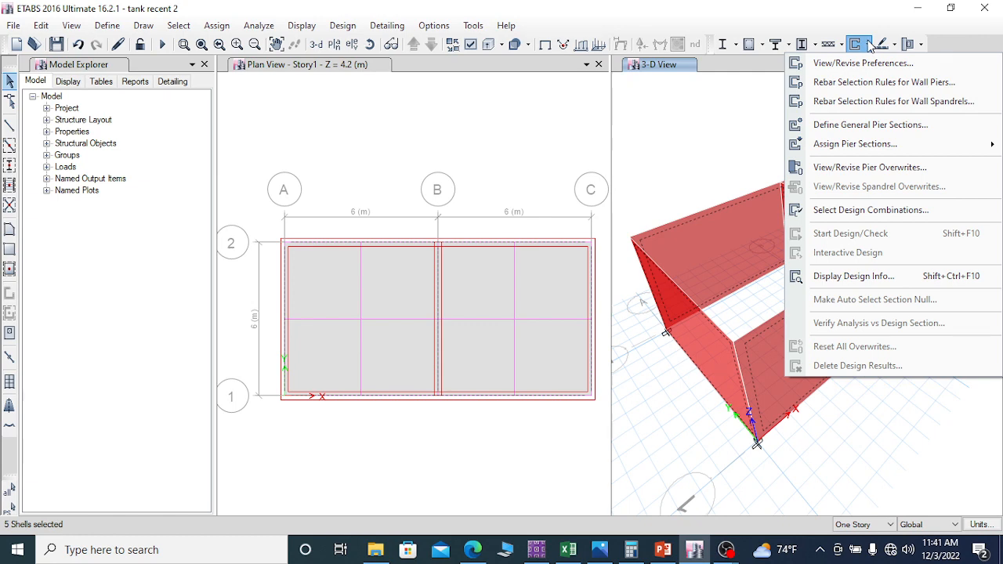
{"action": "left_click", "coordinate": [863, 64]}
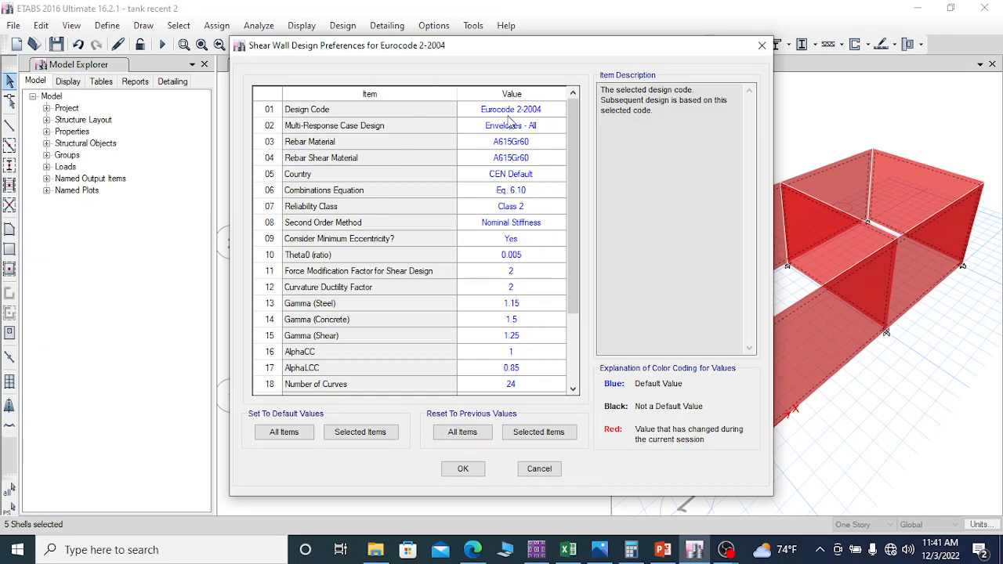
{"action": "left_click", "coordinate": [463, 469]}
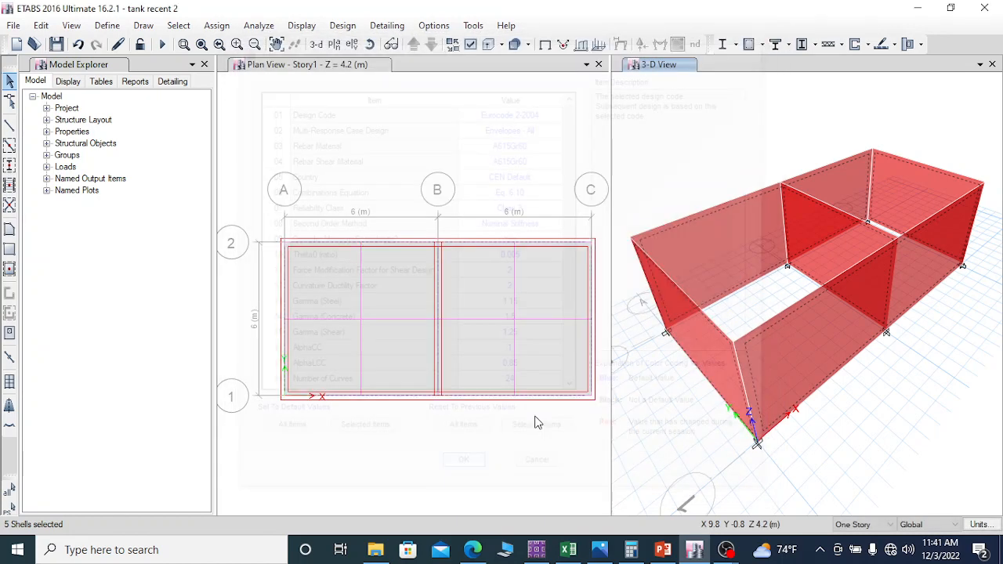
Step: In the wall pier rebar selection rules, set unconfined-zone vertical bars to smallest size 10 and largest size 12
{"action": "left_click", "coordinate": [868, 45]}
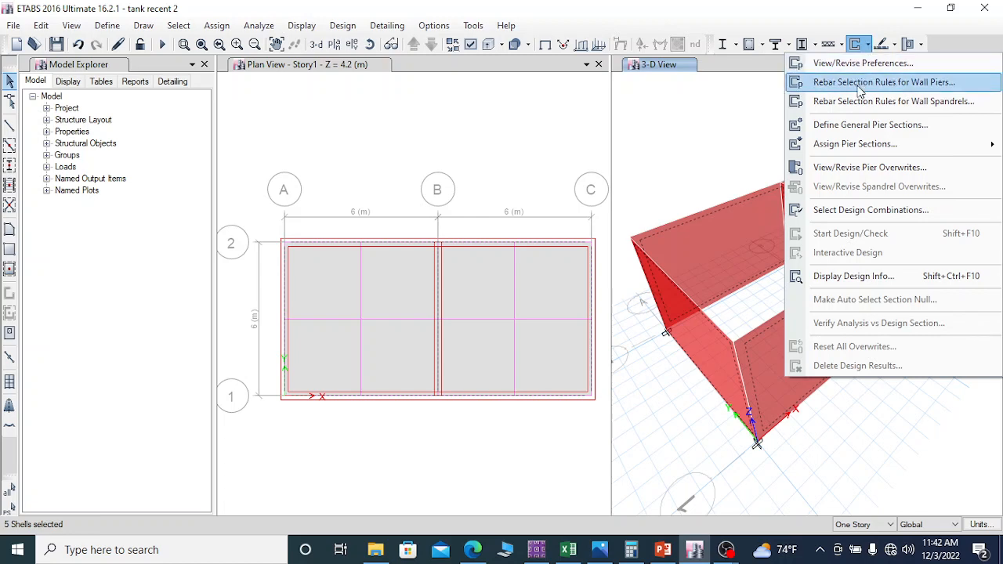
{"action": "left_click", "coordinate": [858, 84]}
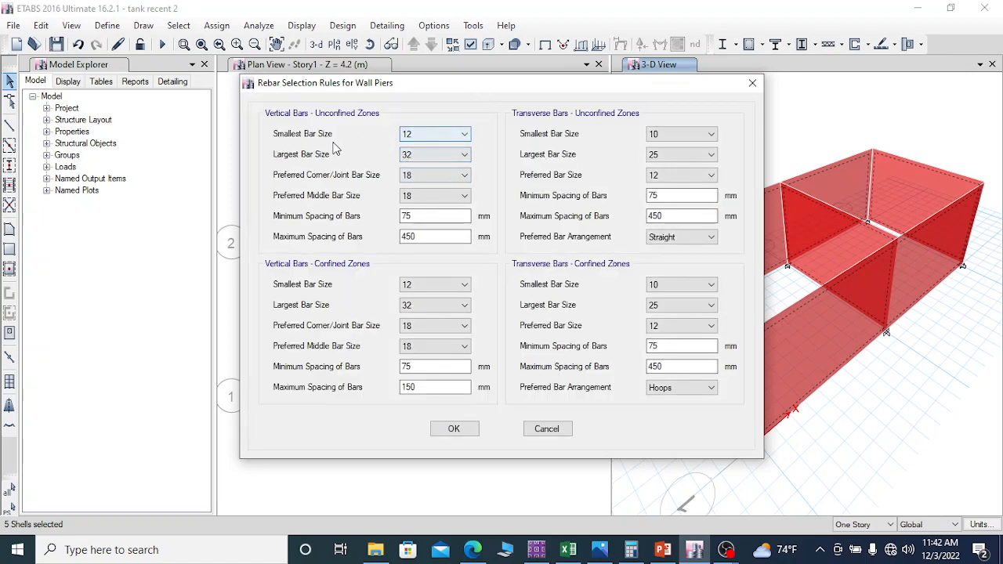
{"action": "left_click", "coordinate": [437, 136]}
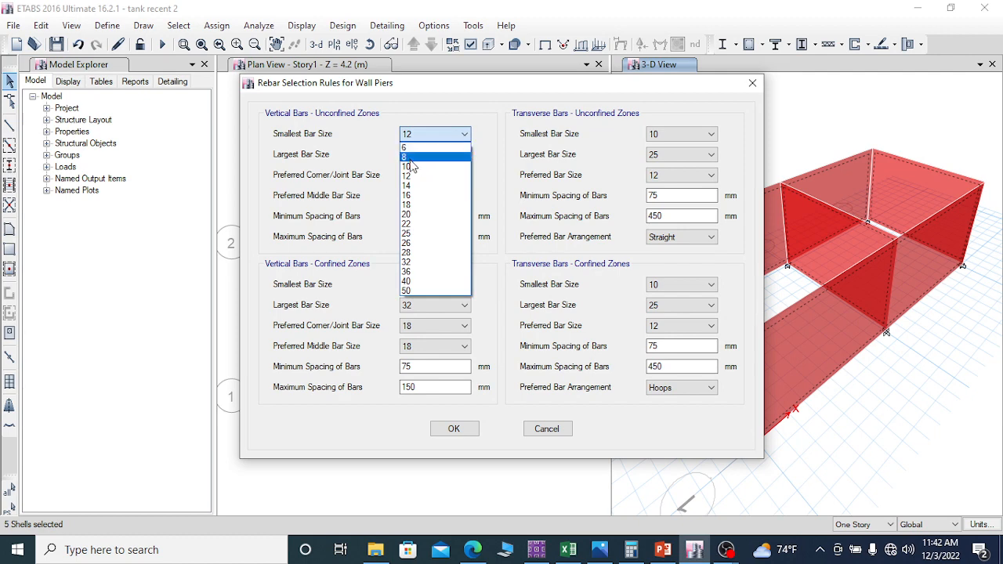
{"action": "left_click", "coordinate": [415, 168]}
{"action": "left_click", "coordinate": [434, 155]}
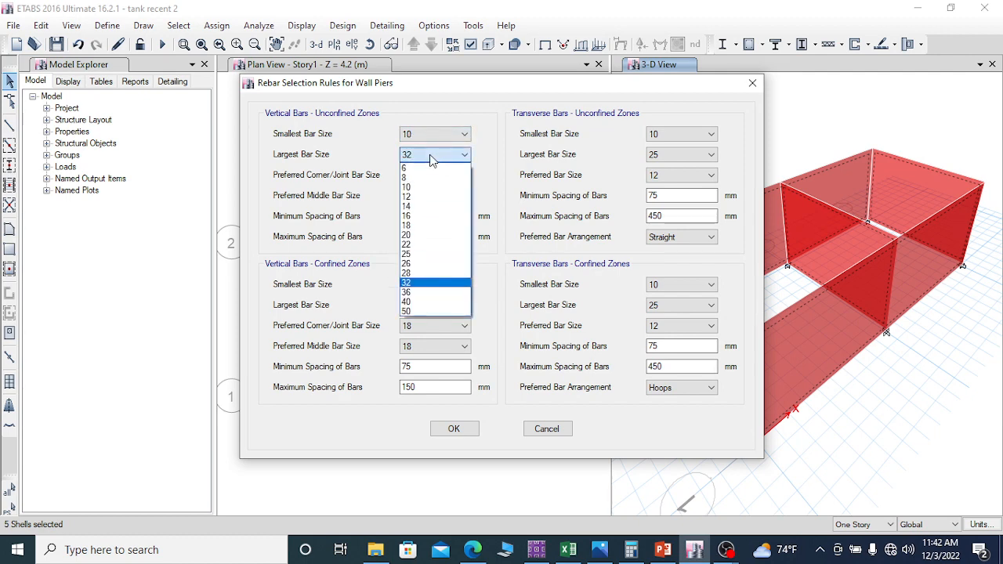
{"action": "left_click", "coordinate": [411, 198]}
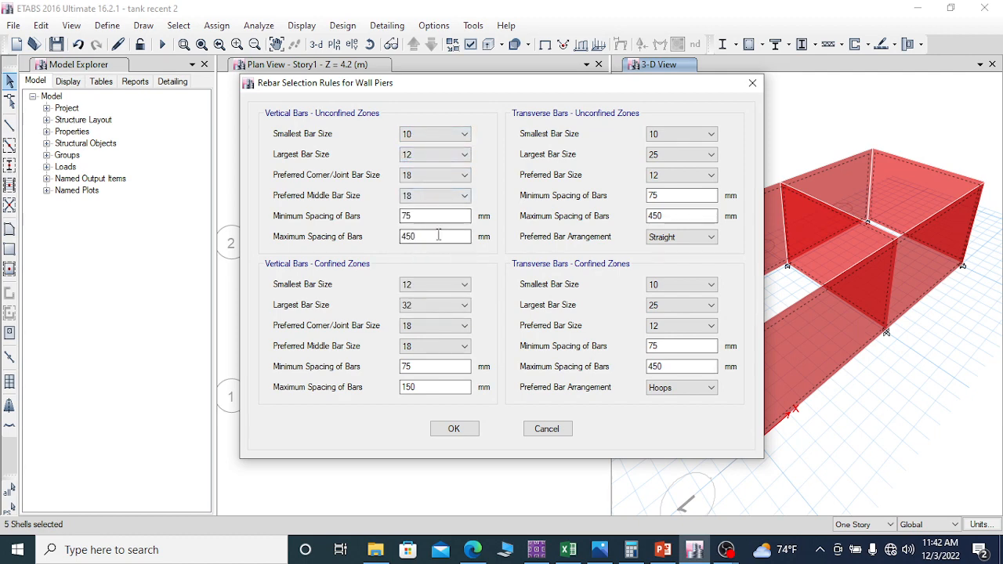
Step: Set the confined-zone vertical bars to smallest 10, largest 12, preferred corner/joint 10 and preferred middle 12, then accept the pier rebar rules
{"action": "left_click", "coordinate": [431, 286]}
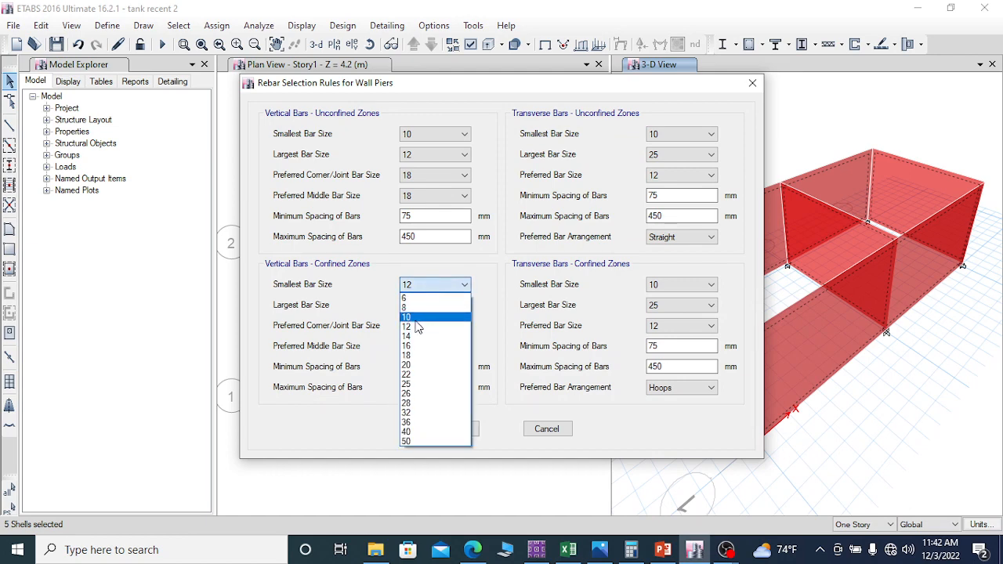
{"action": "left_click", "coordinate": [416, 320]}
{"action": "left_click", "coordinate": [419, 308]}
{"action": "left_click", "coordinate": [409, 347]}
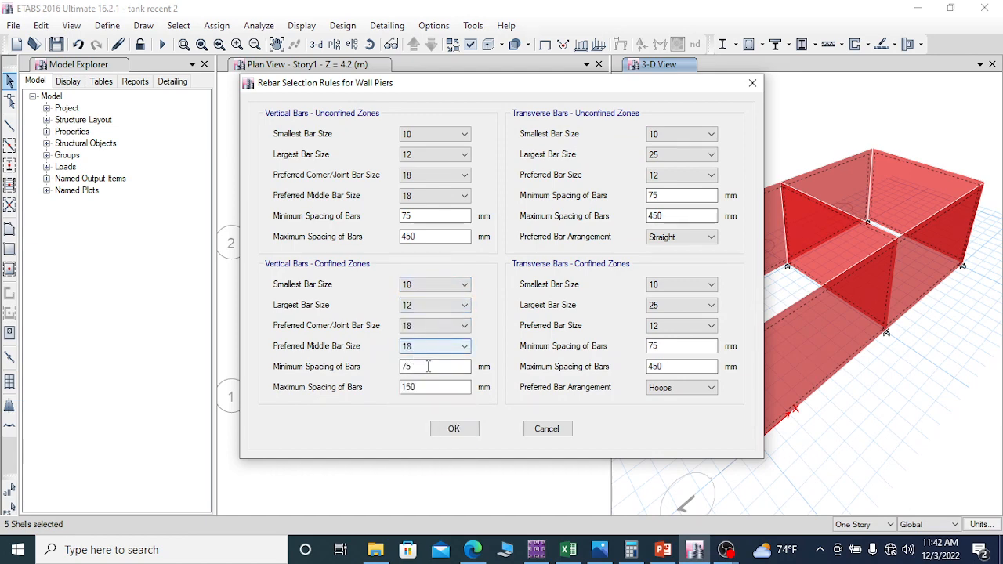
{"action": "left_click", "coordinate": [424, 326]}
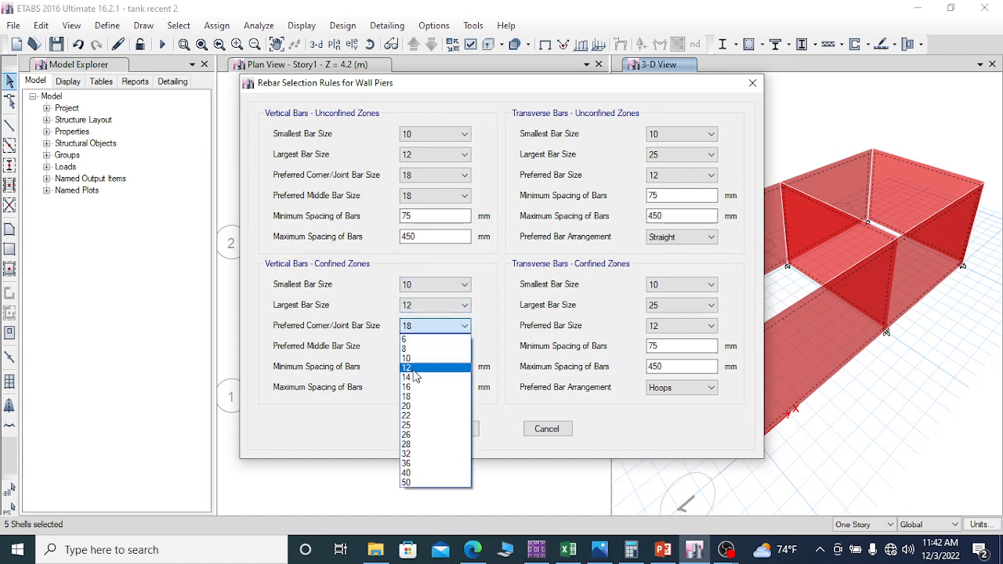
{"action": "left_click", "coordinate": [406, 358]}
{"action": "left_click", "coordinate": [427, 347]}
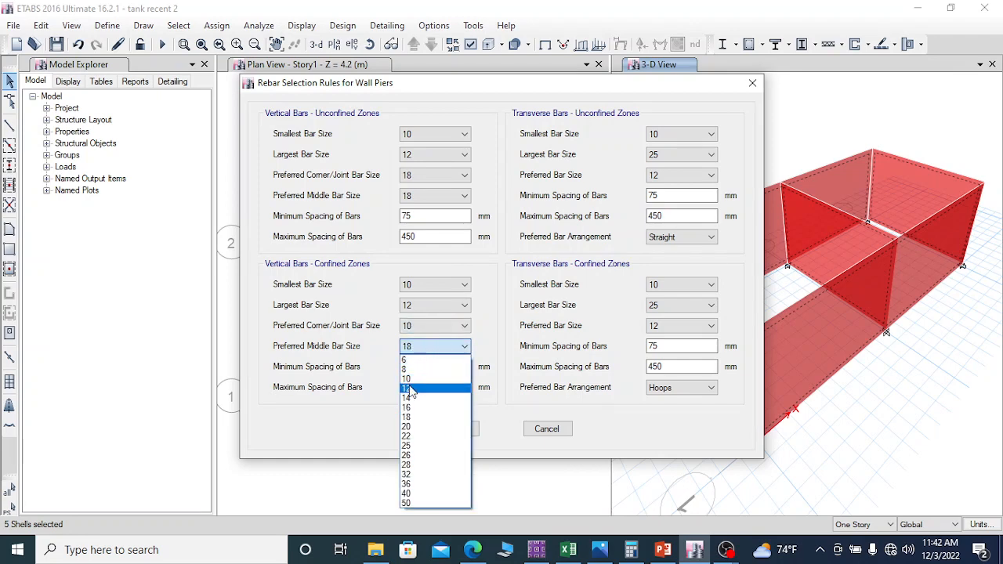
{"action": "left_click", "coordinate": [411, 389]}
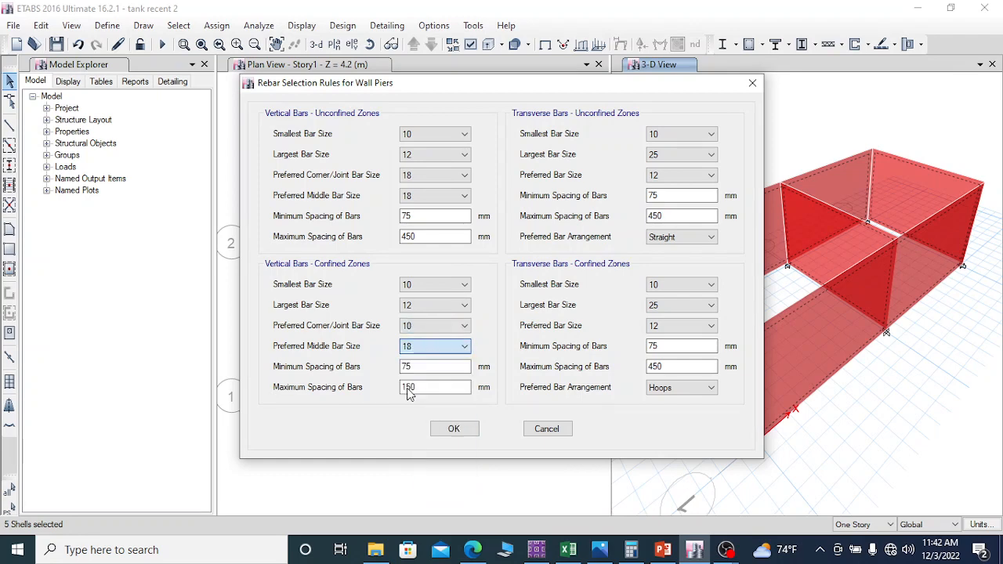
{"action": "left_click", "coordinate": [476, 431]}
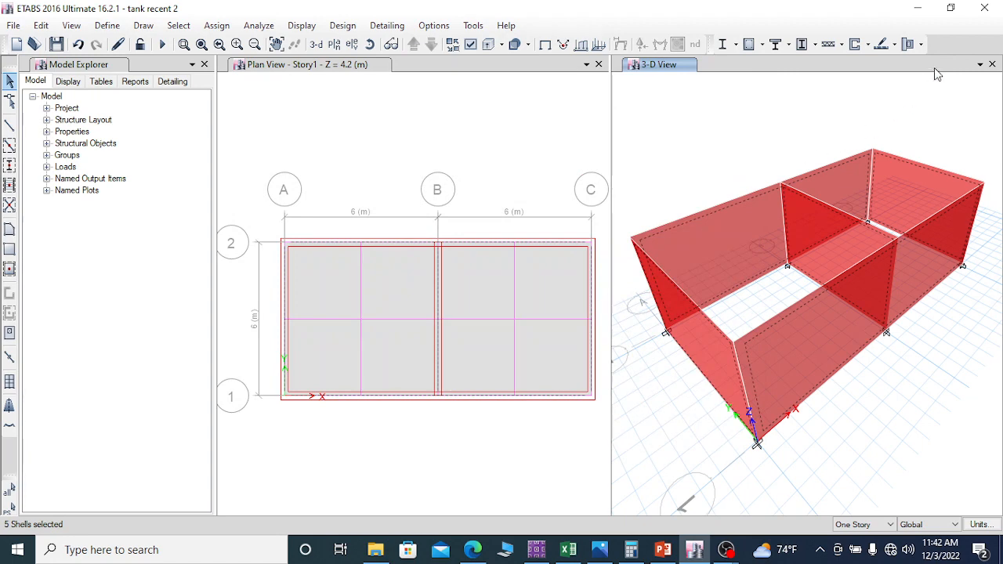
Step: Accept the wall pier design overwrites for the selected walls with size 10 end/corner and edge bars at 250 mm edge bar spacing
{"action": "left_click", "coordinate": [867, 45]}
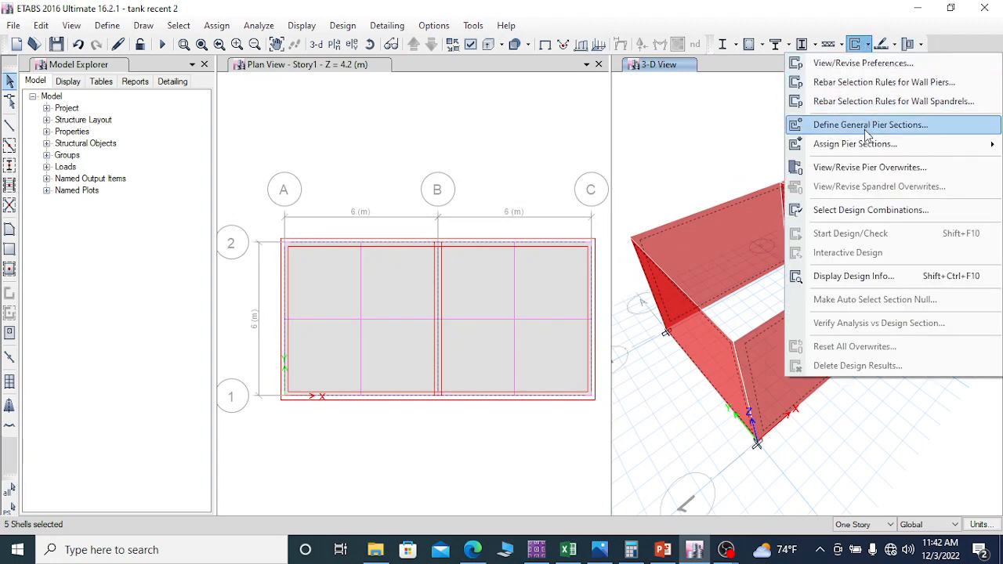
{"action": "mouse_move", "coordinate": [909, 154]}
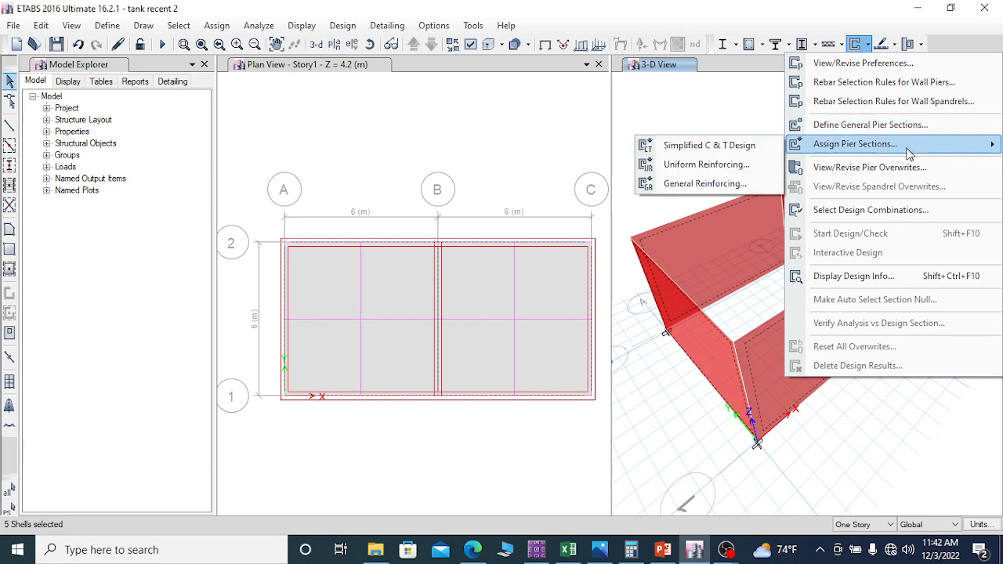
{"action": "left_click", "coordinate": [883, 168]}
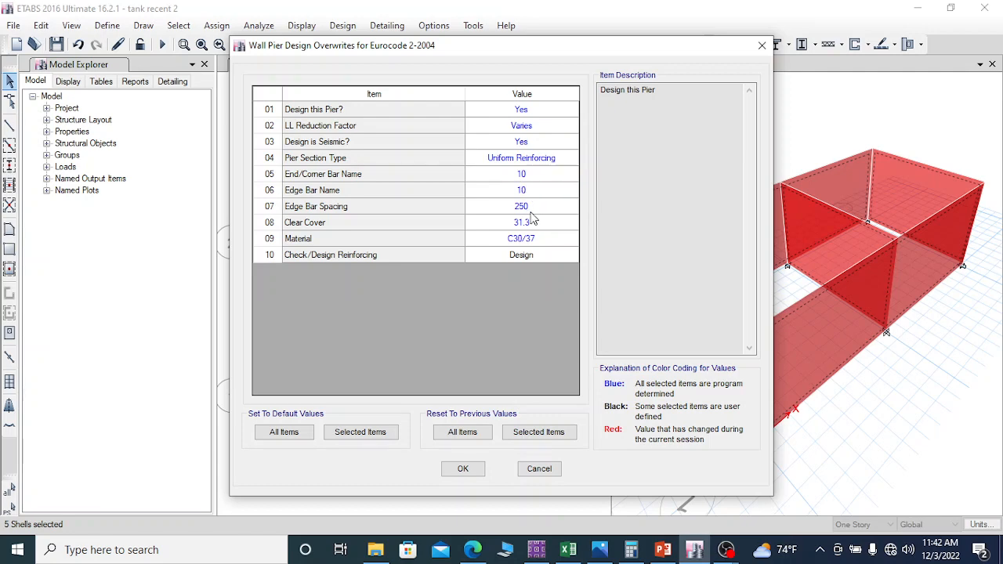
{"action": "left_click", "coordinate": [527, 179]}
{"action": "left_click", "coordinate": [531, 180]}
{"action": "left_click", "coordinate": [533, 182]}
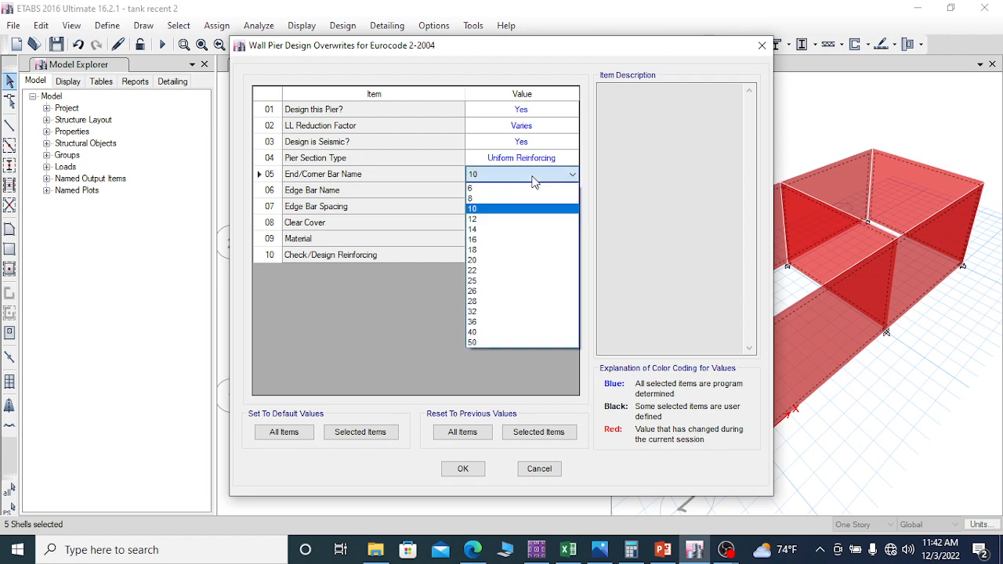
{"action": "left_click", "coordinate": [533, 182]}
{"action": "left_click", "coordinate": [533, 192]}
{"action": "left_click", "coordinate": [533, 193]}
{"action": "left_click", "coordinate": [533, 194]}
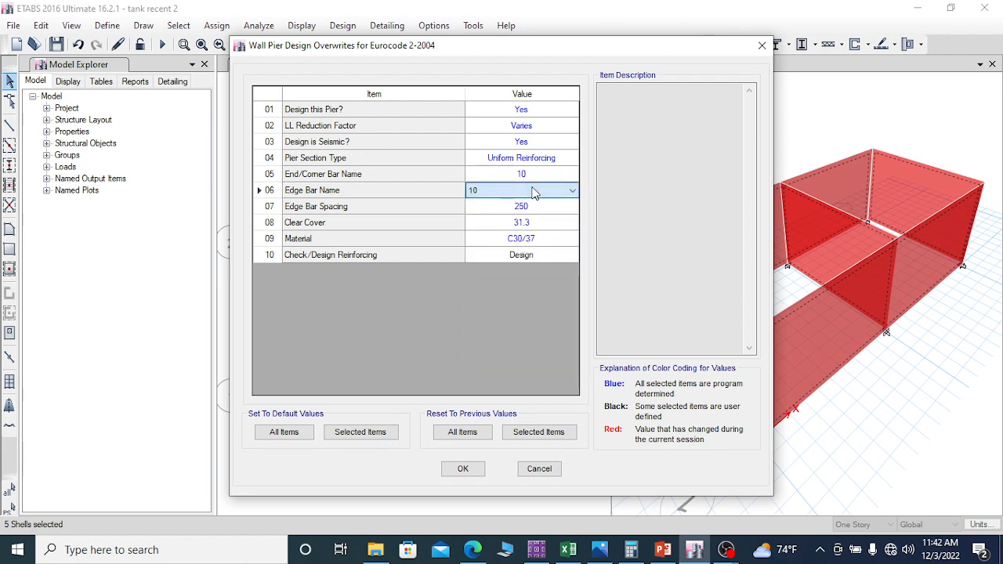
{"action": "double_click", "coordinate": [538, 205]}
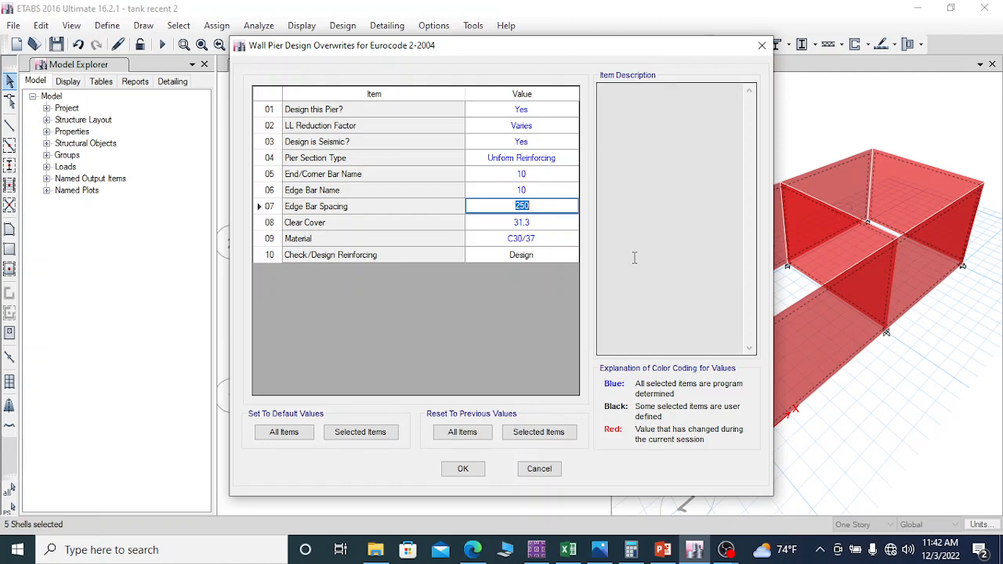
{"action": "left_click", "coordinate": [464, 469]}
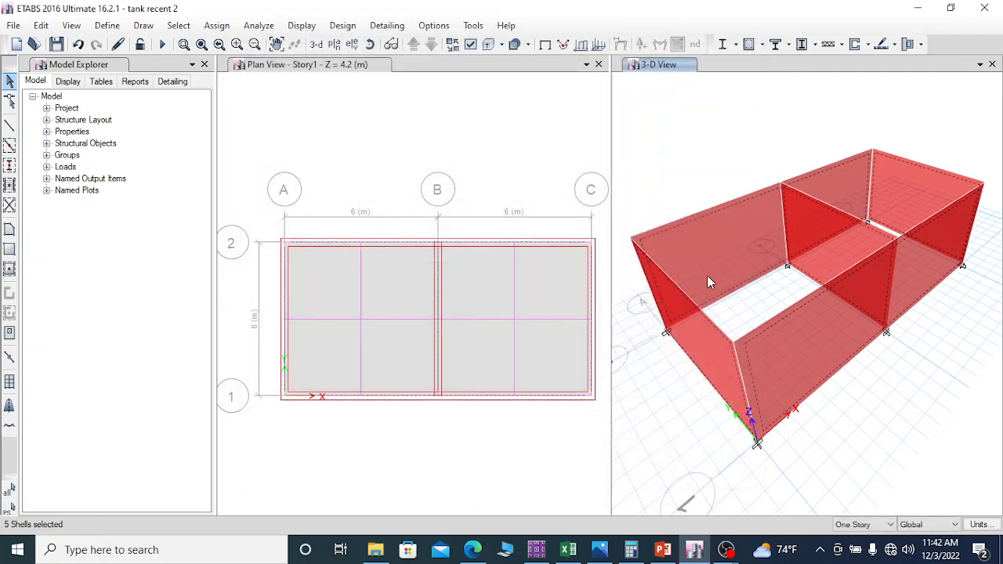
Step: Run the analysis and the shear wall design, then open the pier design details for the end wall on grid A in a maximized window
{"action": "left_click", "coordinate": [162, 44]}
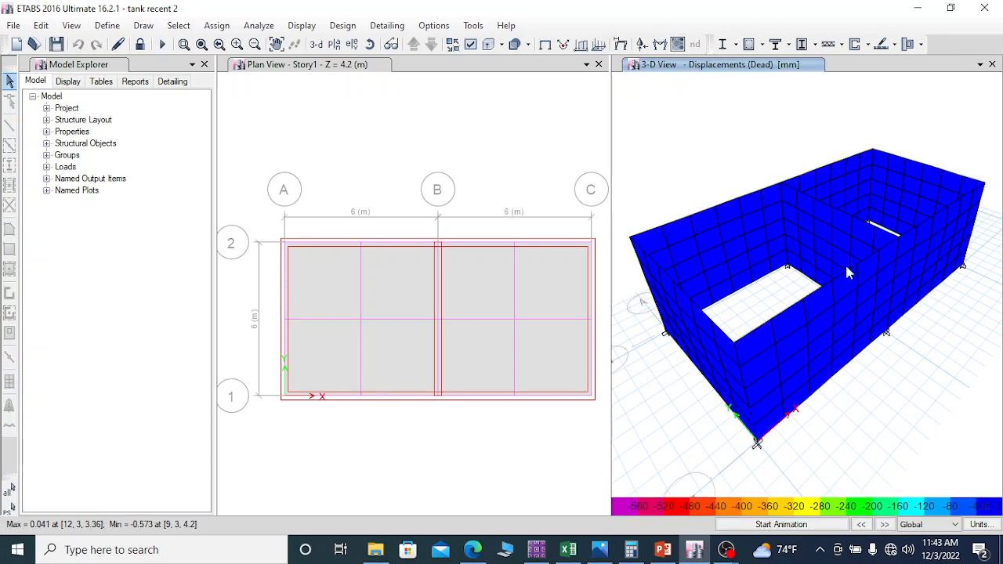
{"action": "left_click", "coordinate": [855, 45]}
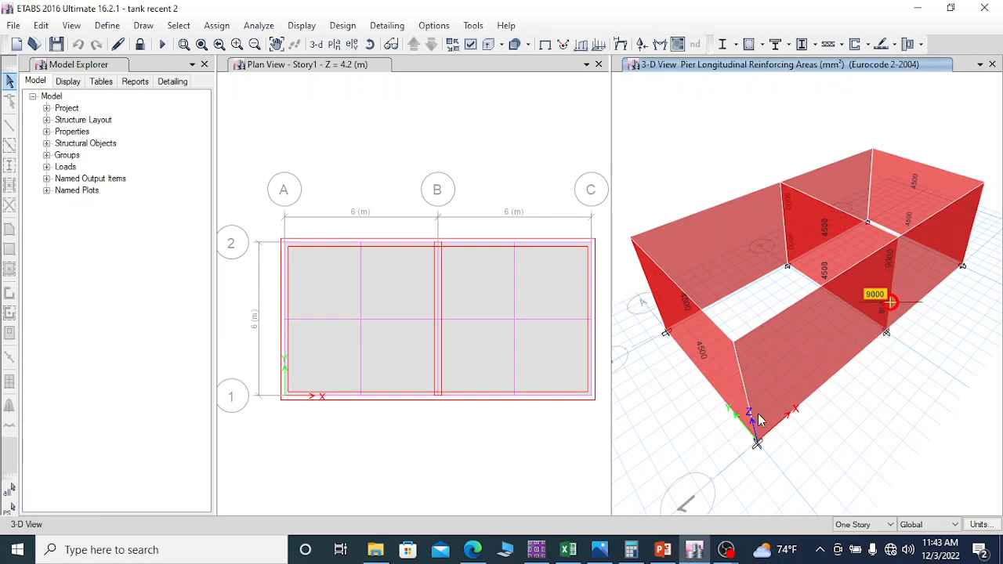
{"action": "left_click", "coordinate": [700, 359]}
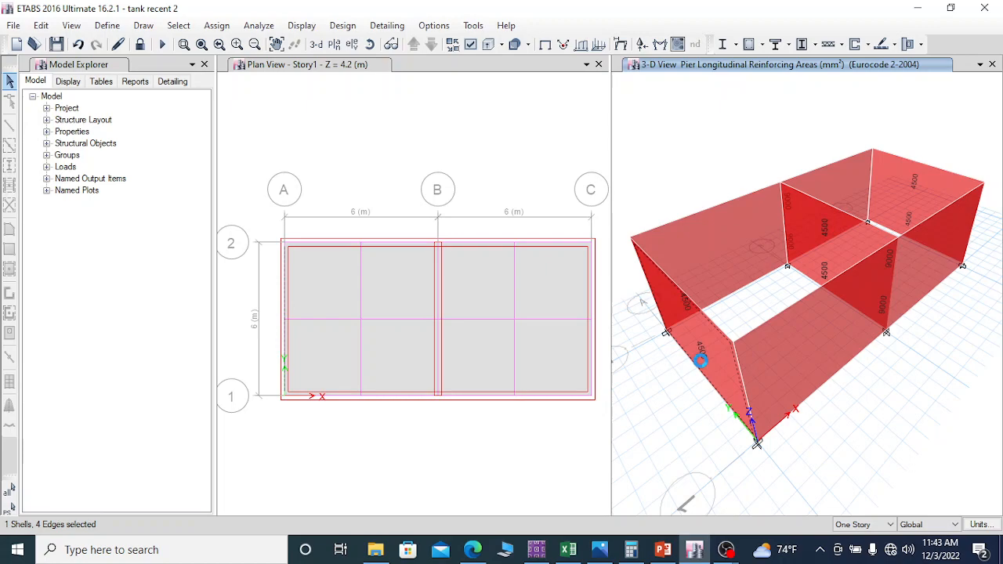
{"action": "right_click", "coordinate": [701, 361]}
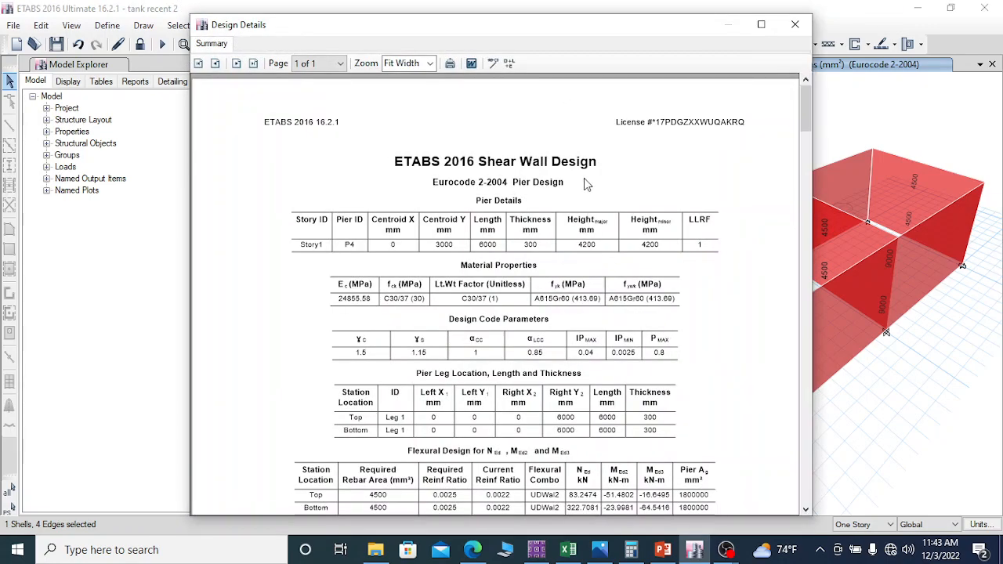
{"action": "scroll", "coordinate": [584, 184], "scroll_direction": "down", "scroll_amount": 5}
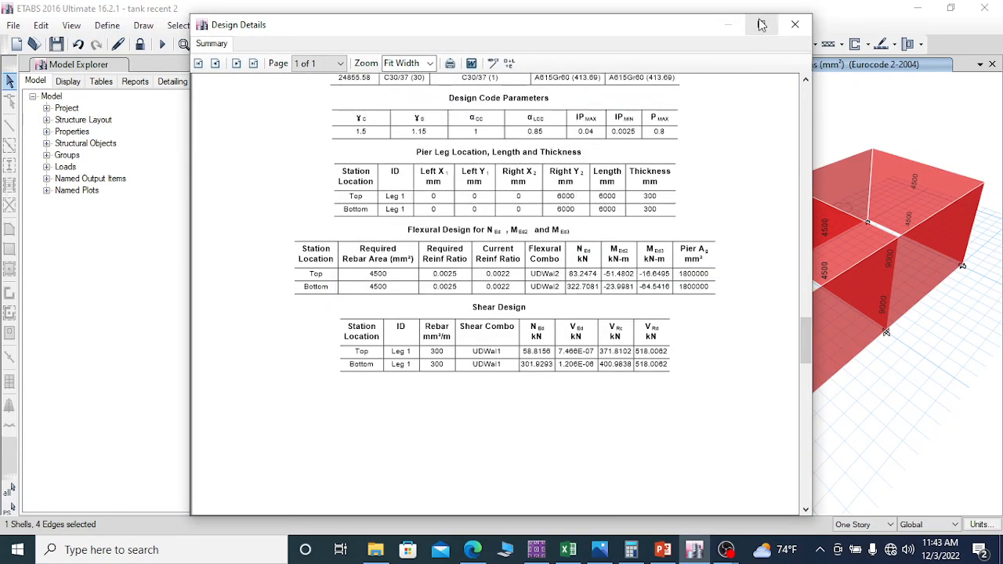
{"action": "left_click", "coordinate": [760, 24]}
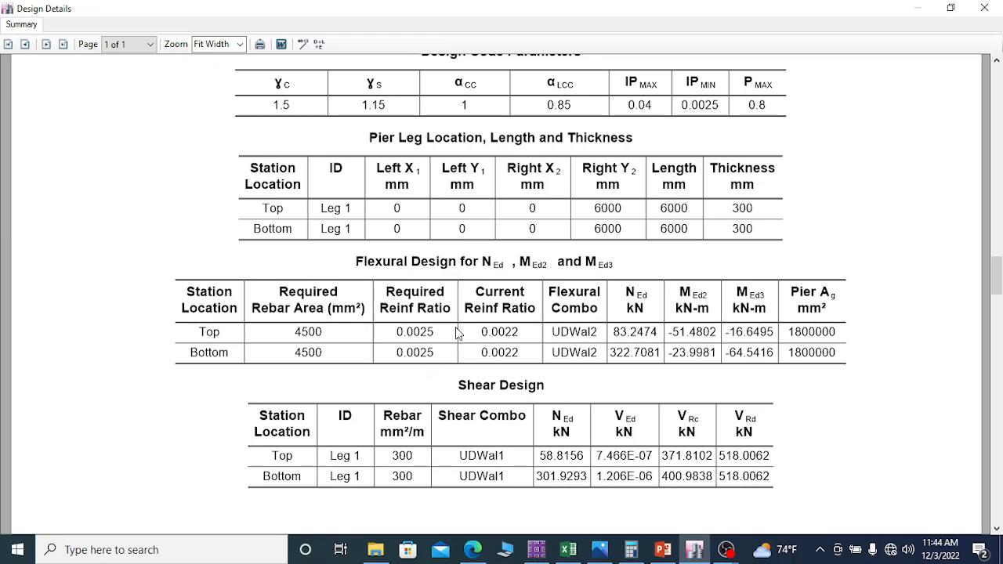
Step: Overwrite the grid A pier's edge bar spacing with 220 mm and check the current against the required reinforcement ratio
{"action": "left_click", "coordinate": [302, 43]}
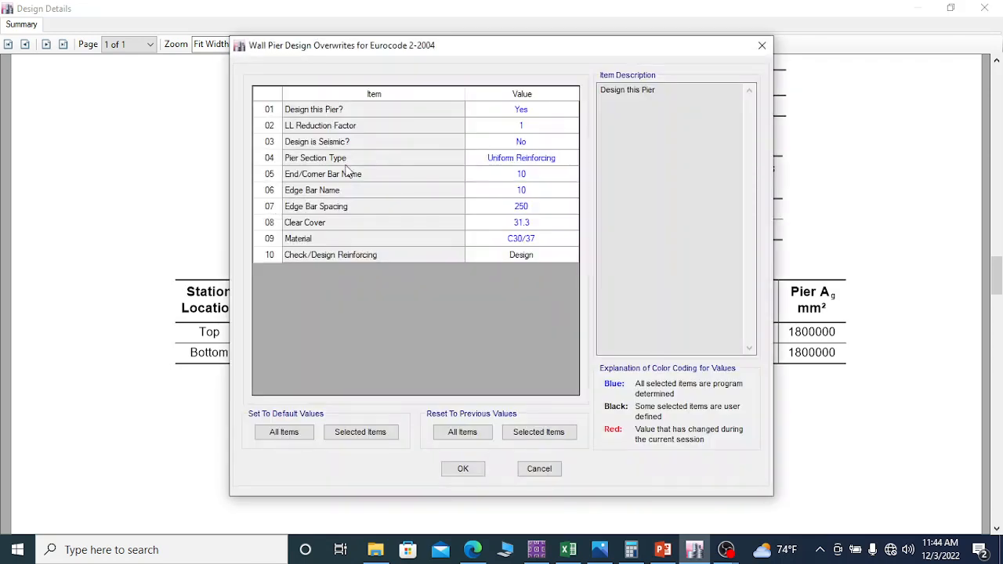
{"action": "left_click", "coordinate": [528, 205]}
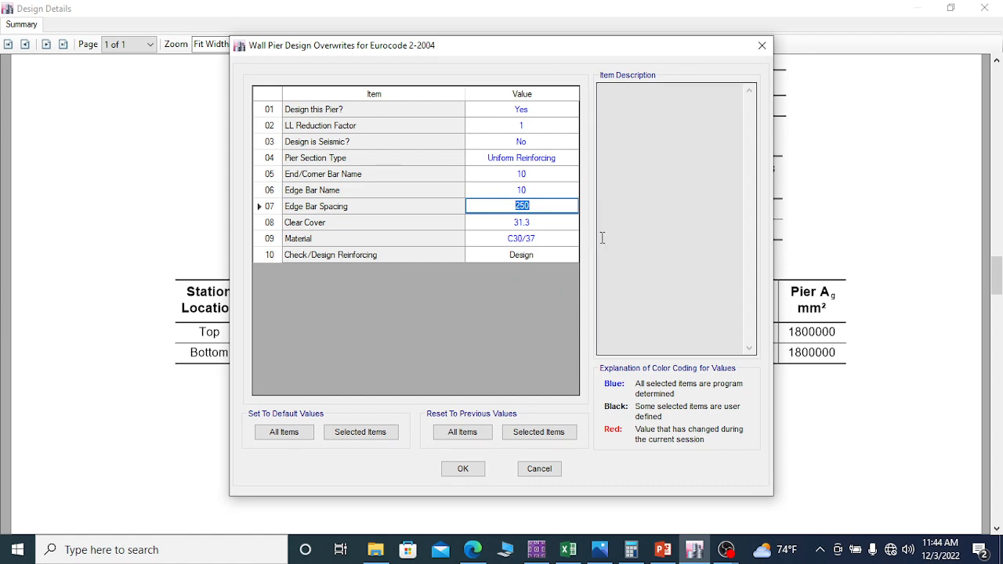
{"action": "type", "text": "220"}
{"action": "left_click", "coordinate": [468, 470]}
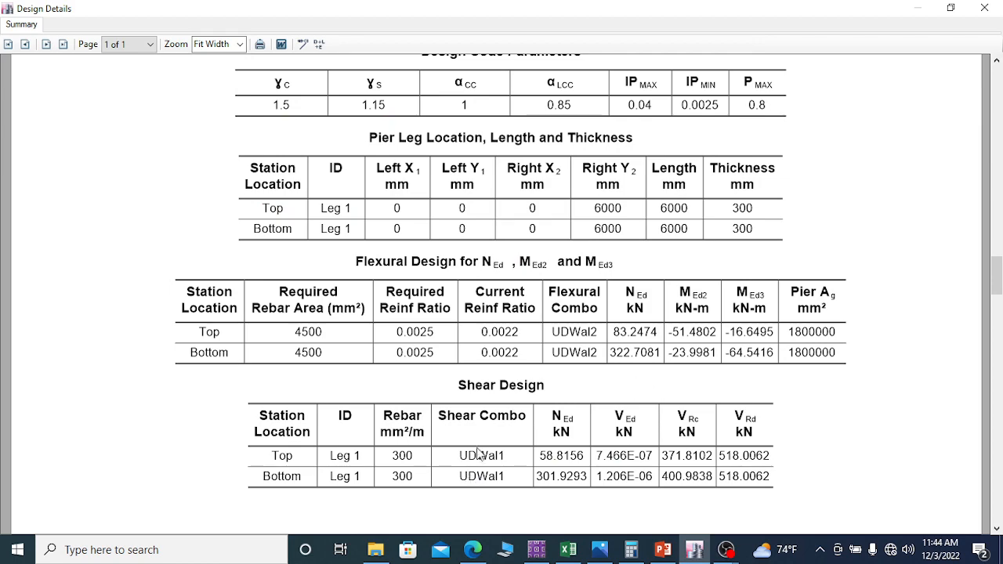
{"action": "scroll", "coordinate": [533, 347], "scroll_direction": "down", "scroll_amount": 3}
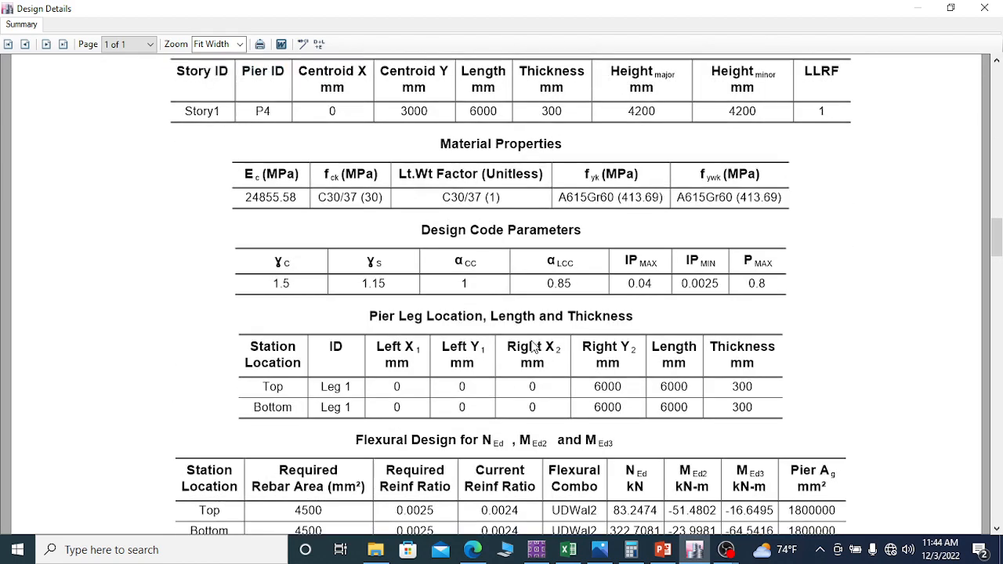
{"action": "scroll", "coordinate": [533, 347], "scroll_direction": "down", "scroll_amount": 4}
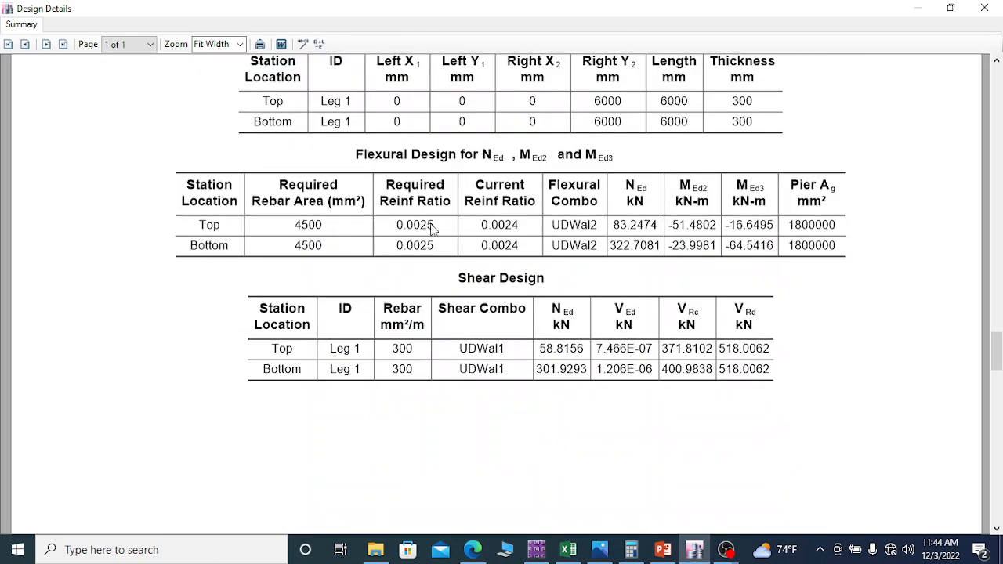
Step: Reduce the grid A pier's edge bar spacing further, review the updated reinforcement ratios in the design details, and close the report
{"action": "left_click", "coordinate": [304, 43]}
{"action": "left_click", "coordinate": [526, 205]}
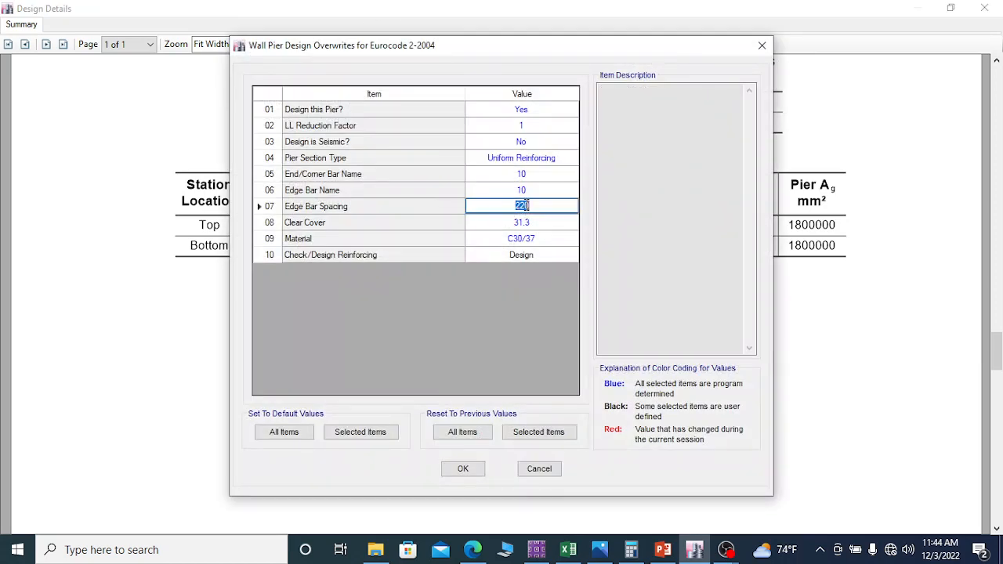
{"action": "left_click_drag", "start_coordinate": [532, 205], "coordinate": [513, 205]}
{"action": "type", "text": "22"}
{"action": "type", "text": "0"}
{"action": "left_click", "coordinate": [464, 471]}
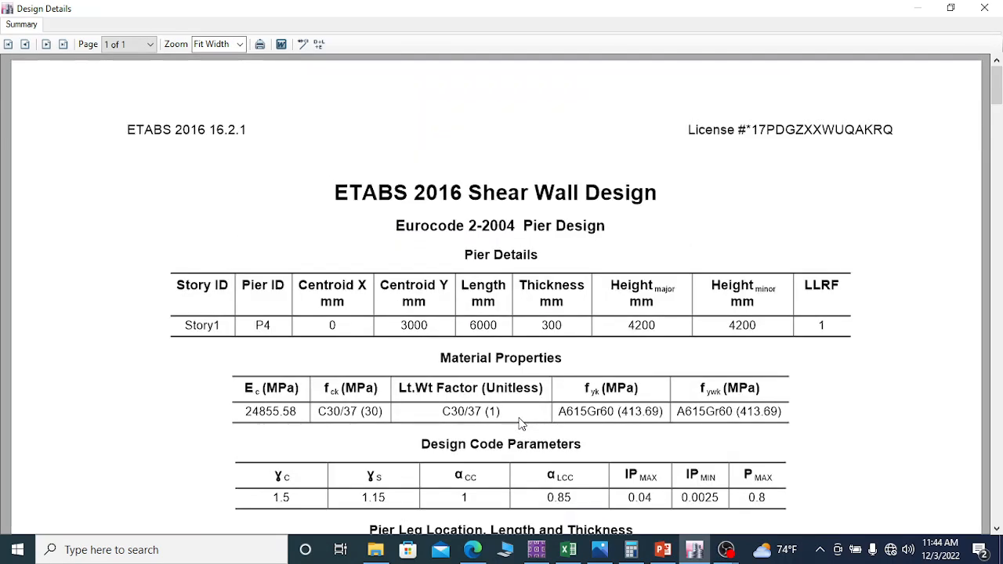
{"action": "scroll", "coordinate": [517, 428], "scroll_direction": "down", "scroll_amount": 6}
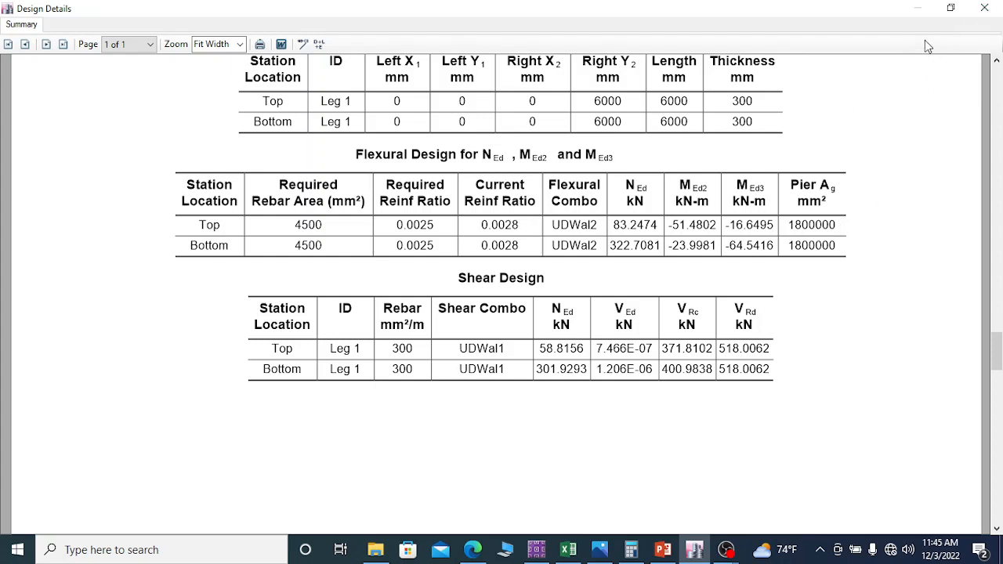
{"action": "left_click", "coordinate": [986, 10]}
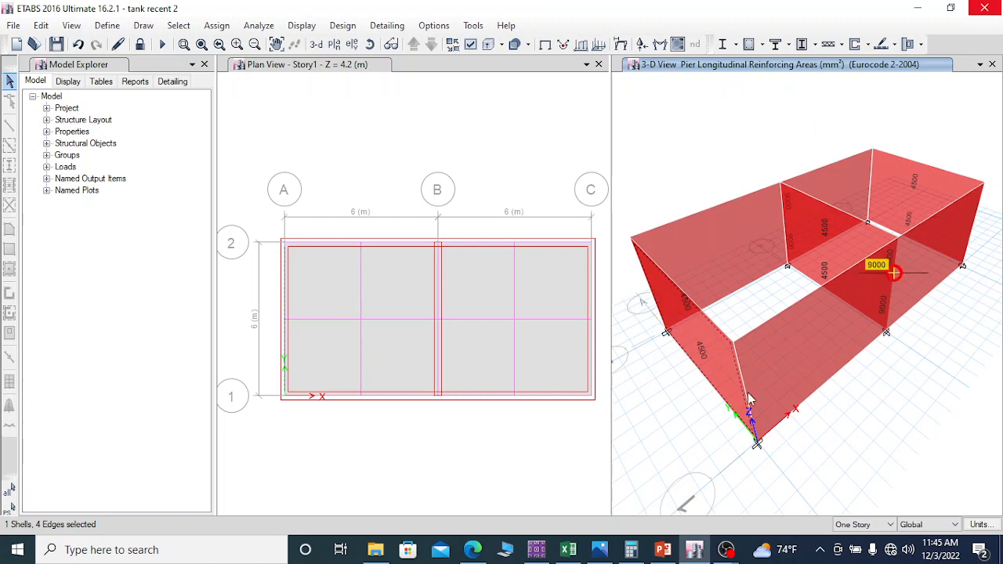
Step: Deselect the end wall on grid A in the 3-D view and restore it with Get Previous Selection
{"action": "left_click", "coordinate": [715, 356]}
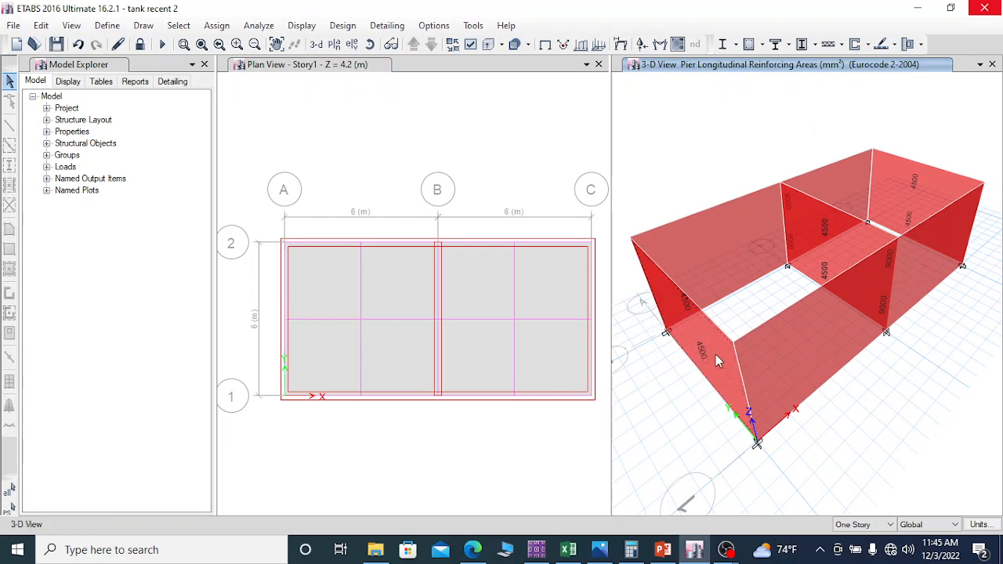
{"action": "scroll", "coordinate": [705, 387], "scroll_direction": "up", "scroll_amount": 3}
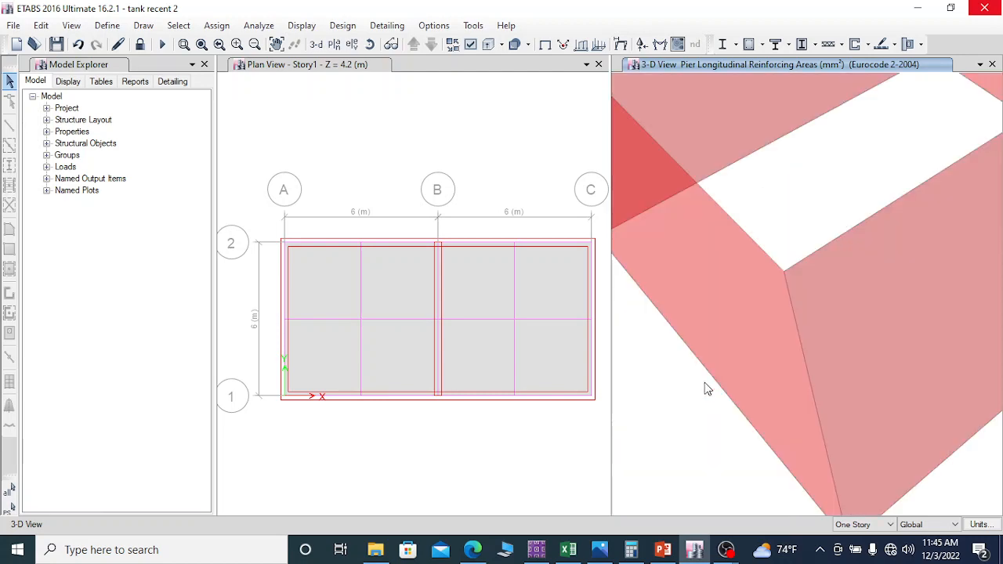
{"action": "scroll", "coordinate": [729, 356], "scroll_direction": "down", "scroll_amount": 5}
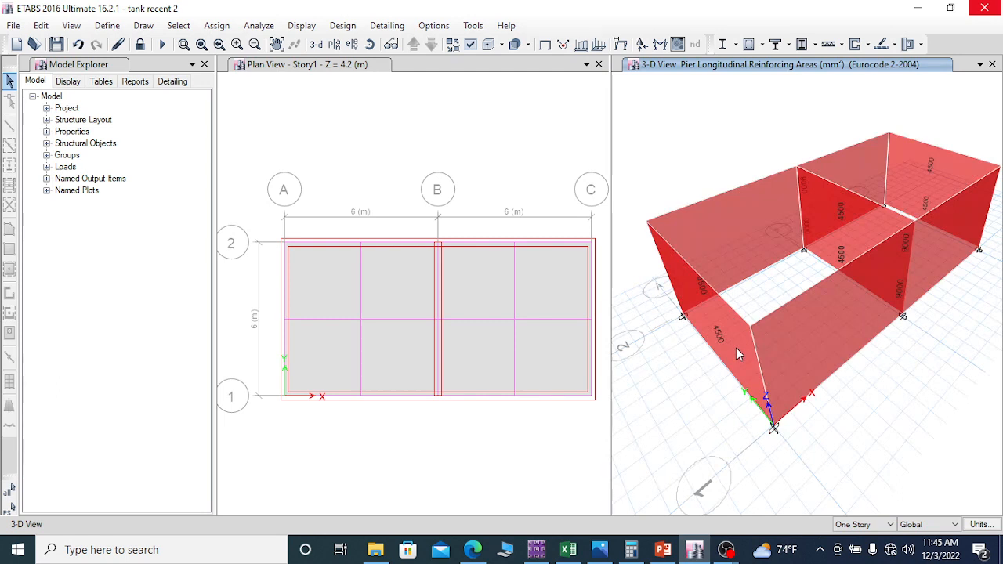
{"action": "left_click", "coordinate": [179, 25]}
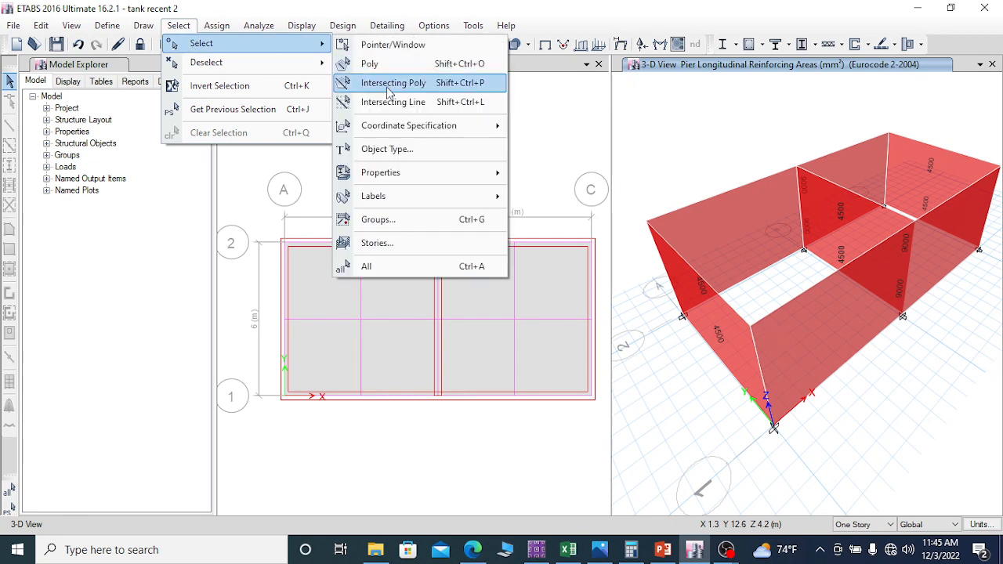
{"action": "left_click", "coordinate": [226, 112]}
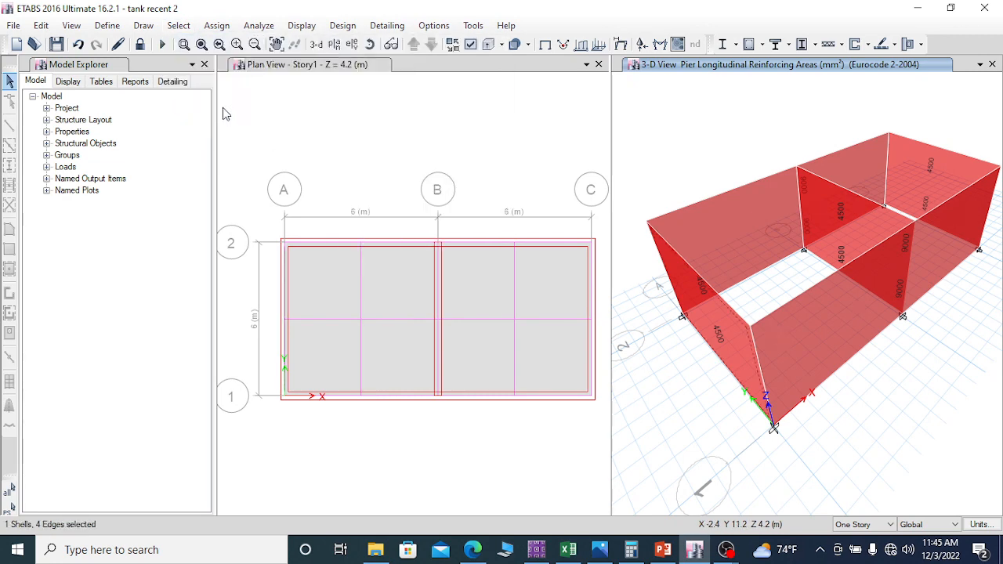
Step: Select all walls that have the Wall300 wall property
{"action": "left_click", "coordinate": [180, 27]}
{"action": "mouse_move", "coordinate": [239, 45]}
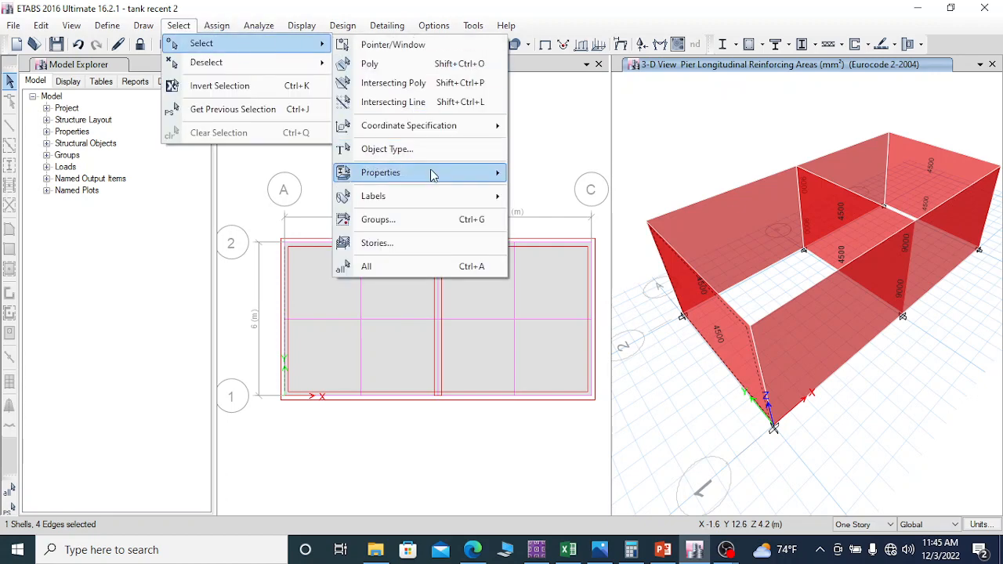
{"action": "mouse_move", "coordinate": [431, 174]}
{"action": "left_click", "coordinate": [580, 261]}
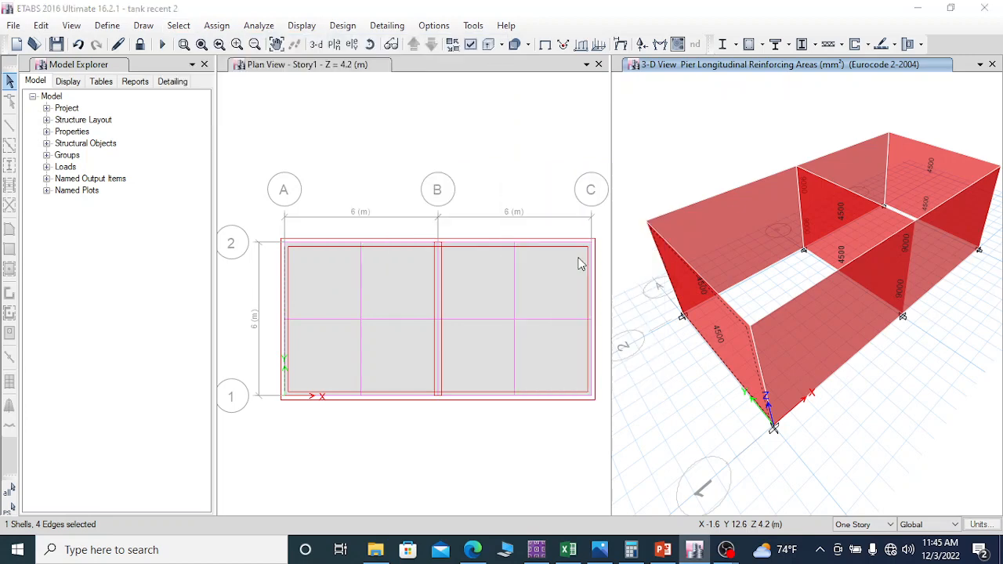
{"action": "left_click", "coordinate": [431, 181]}
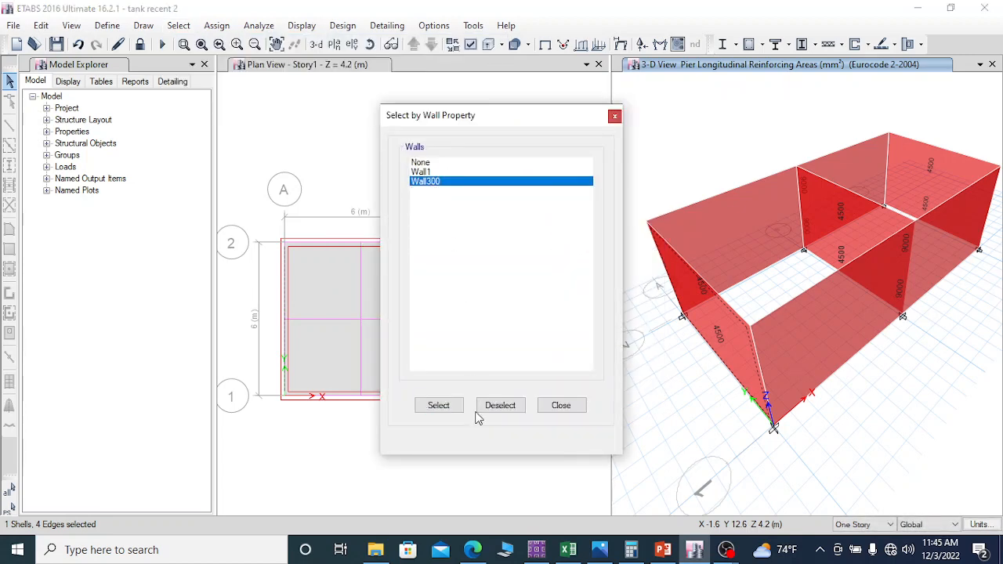
{"action": "left_click", "coordinate": [441, 406]}
{"action": "left_click", "coordinate": [561, 406]}
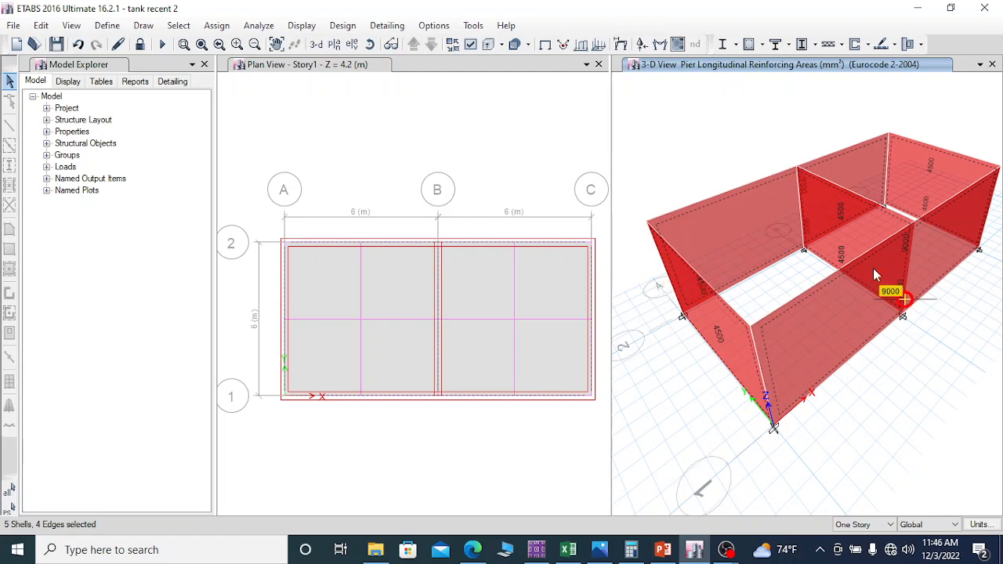
Step: Overwrite the edge bar spacing of all selected wall piers with 200 mm
{"action": "left_click", "coordinate": [867, 45]}
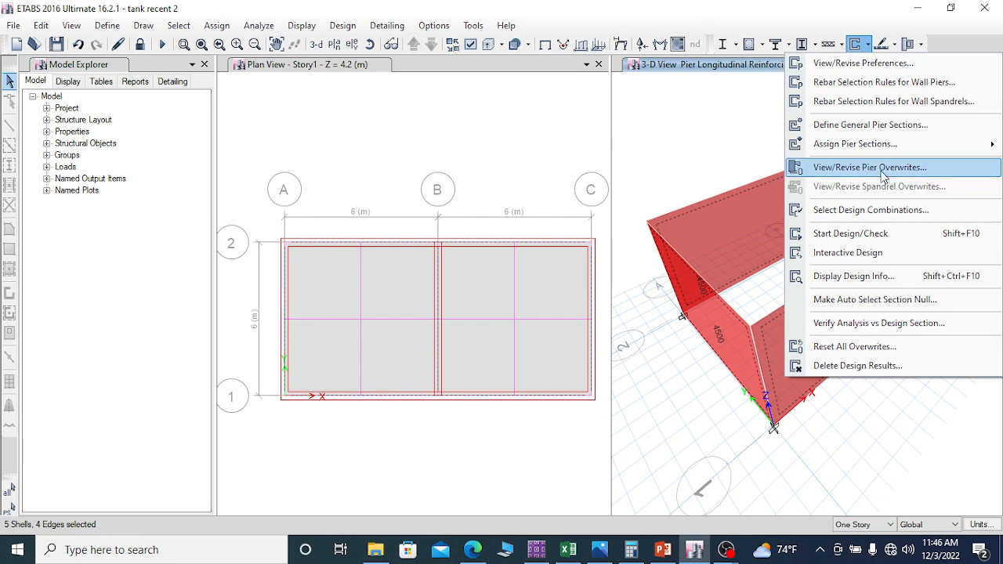
{"action": "left_click", "coordinate": [913, 167]}
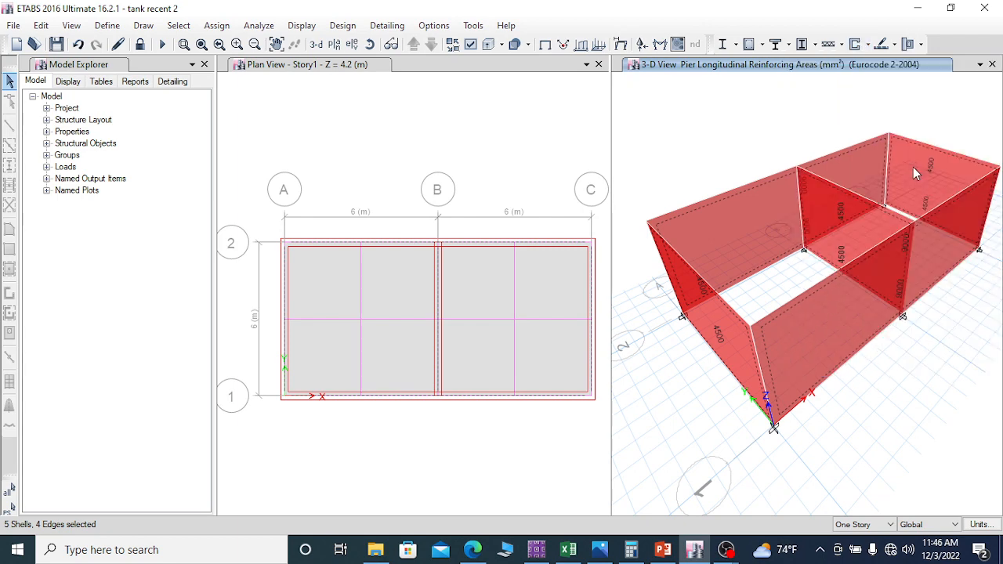
{"action": "left_click", "coordinate": [541, 206]}
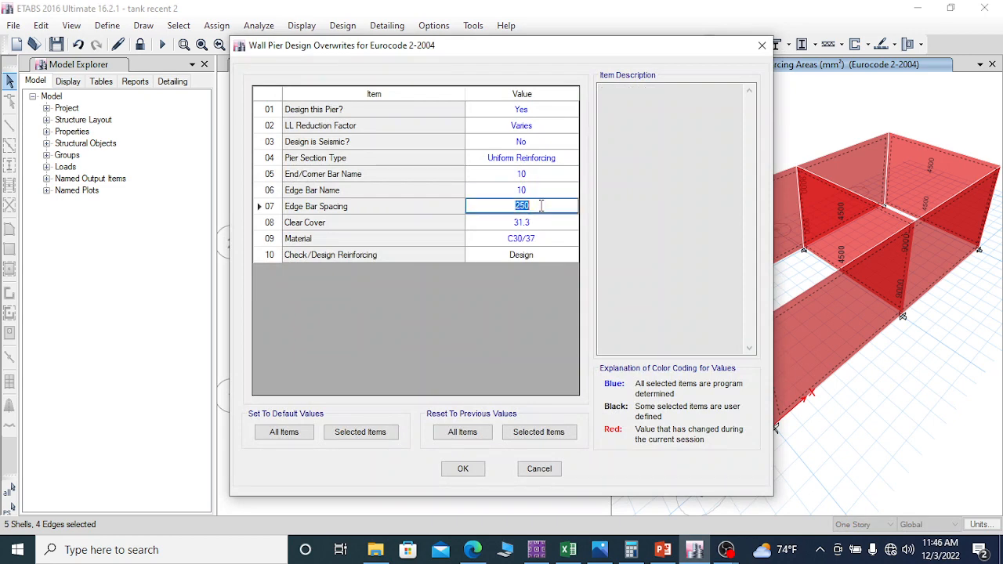
{"action": "type", "text": "200"}
{"action": "left_click", "coordinate": [463, 469]}
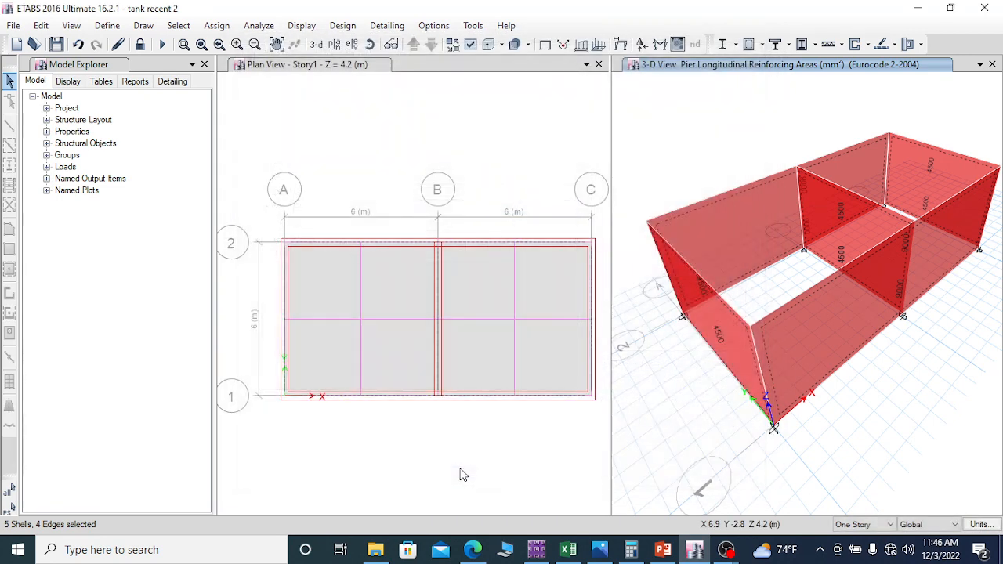
Step: Rerun the shear wall design, review the reinforcement ratios and shear design of the grid A end wall's pier, and close the report
{"action": "left_click", "coordinate": [856, 45]}
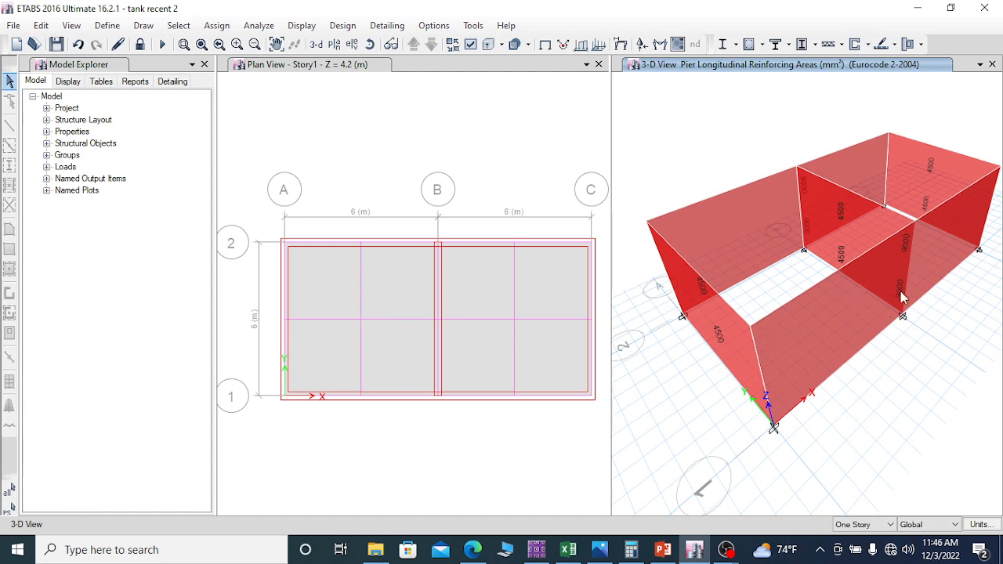
{"action": "left_click", "coordinate": [725, 335]}
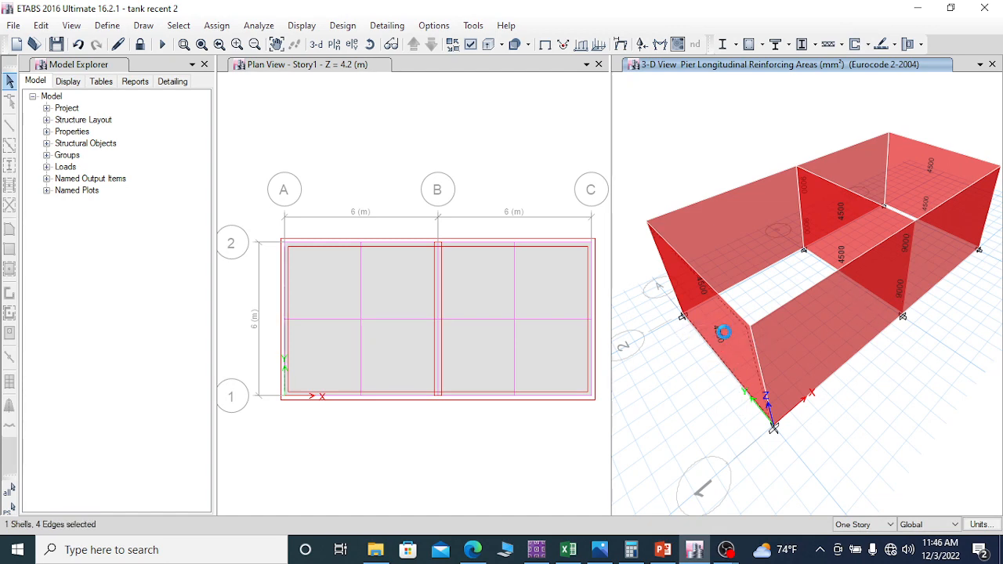
{"action": "right_click", "coordinate": [724, 332]}
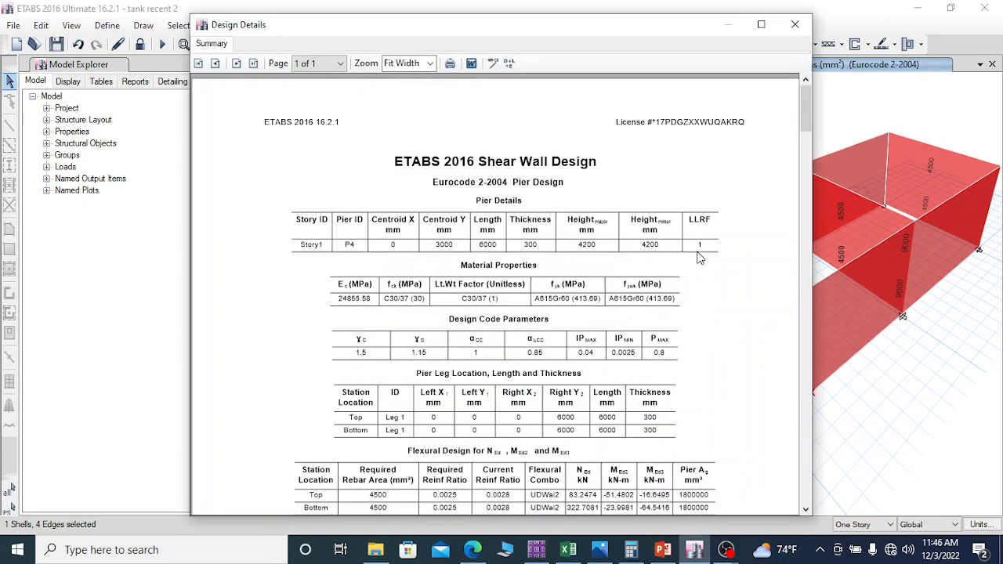
{"action": "left_click", "coordinate": [761, 24]}
{"action": "scroll", "coordinate": [449, 309], "scroll_direction": "down", "scroll_amount": 5}
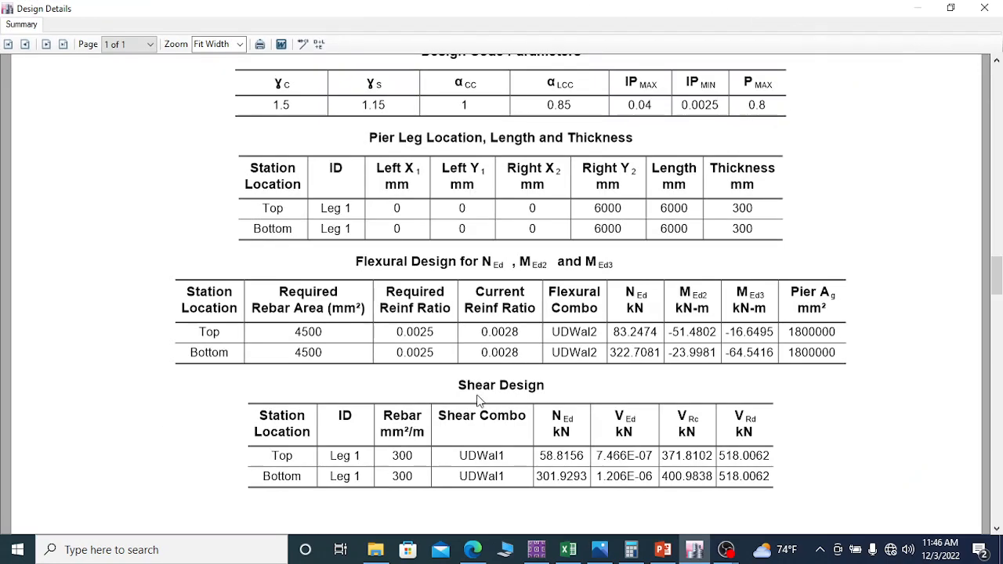
{"action": "scroll", "coordinate": [586, 284], "scroll_direction": "down", "scroll_amount": 1}
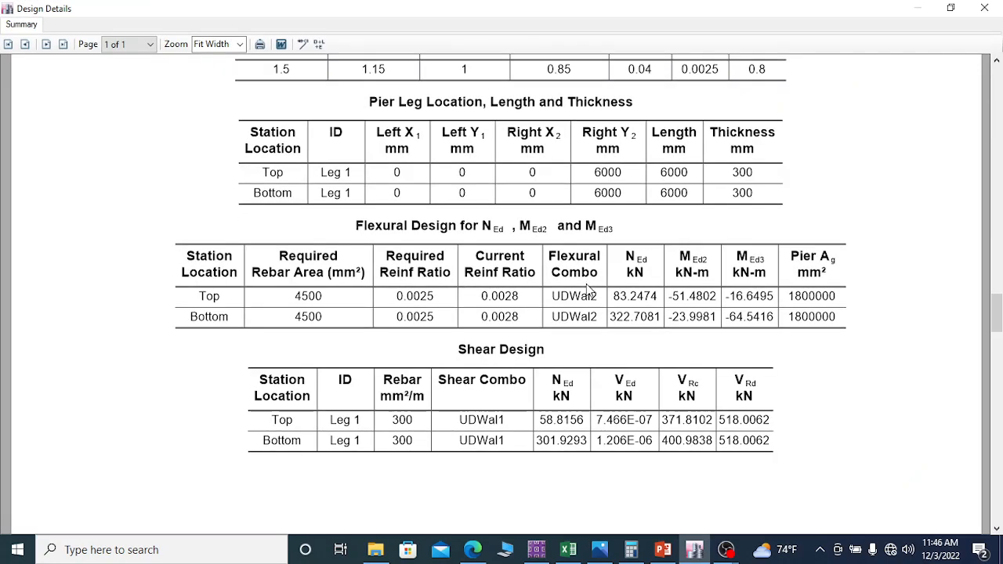
{"action": "left_click", "coordinate": [985, 8]}
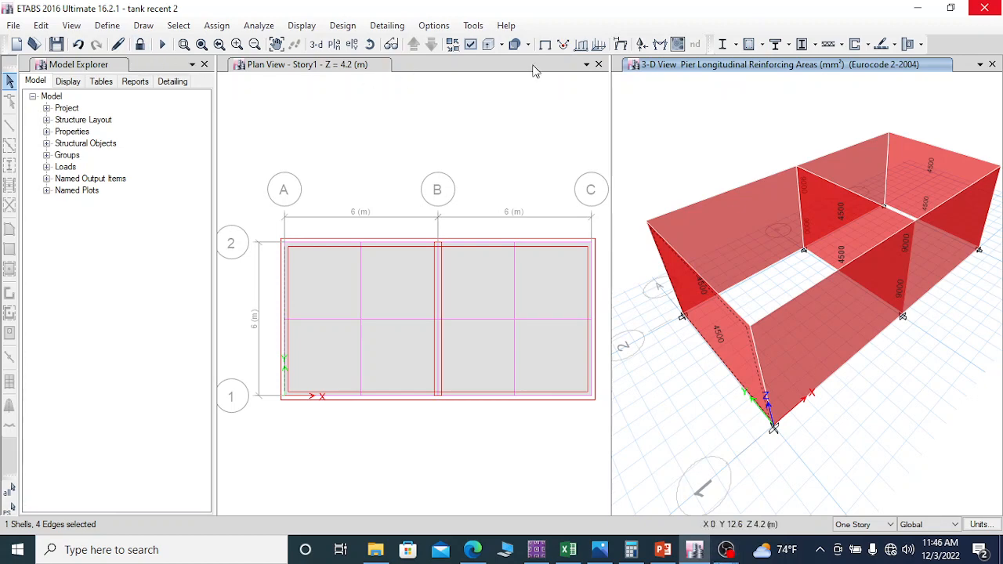
Step: Save the water tank model
{"action": "left_click", "coordinate": [56, 43]}
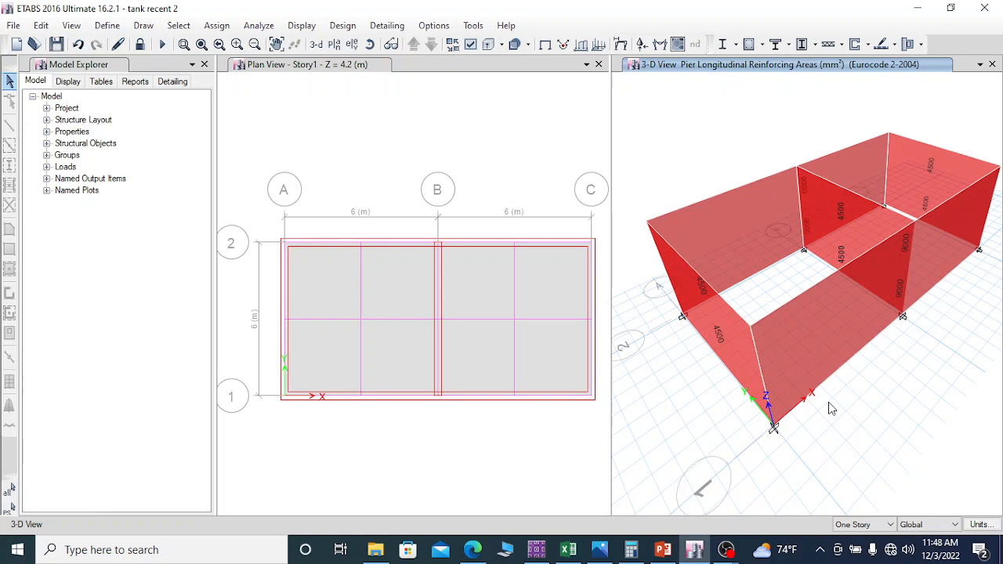
{"action": "left_click", "coordinate": [727, 551]}
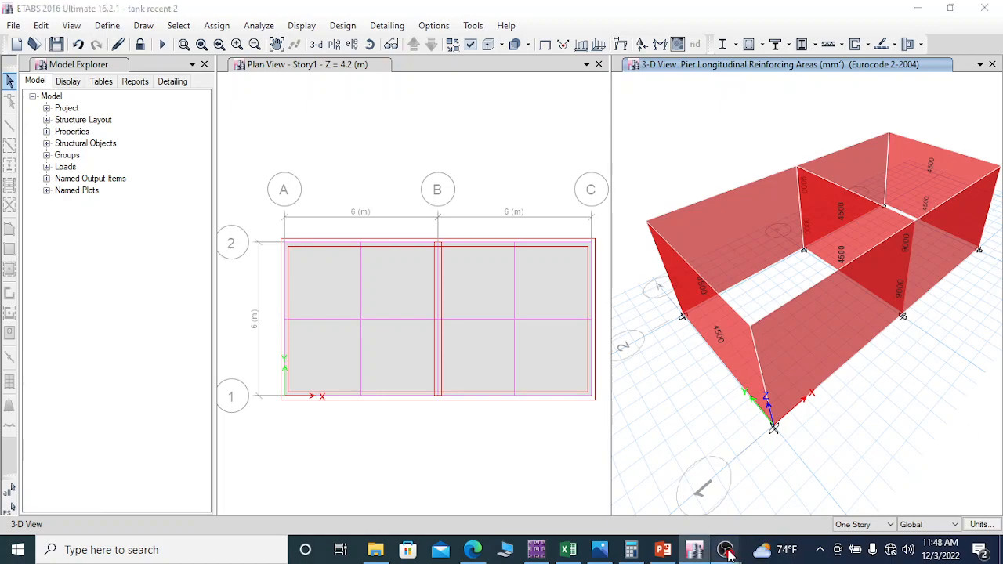